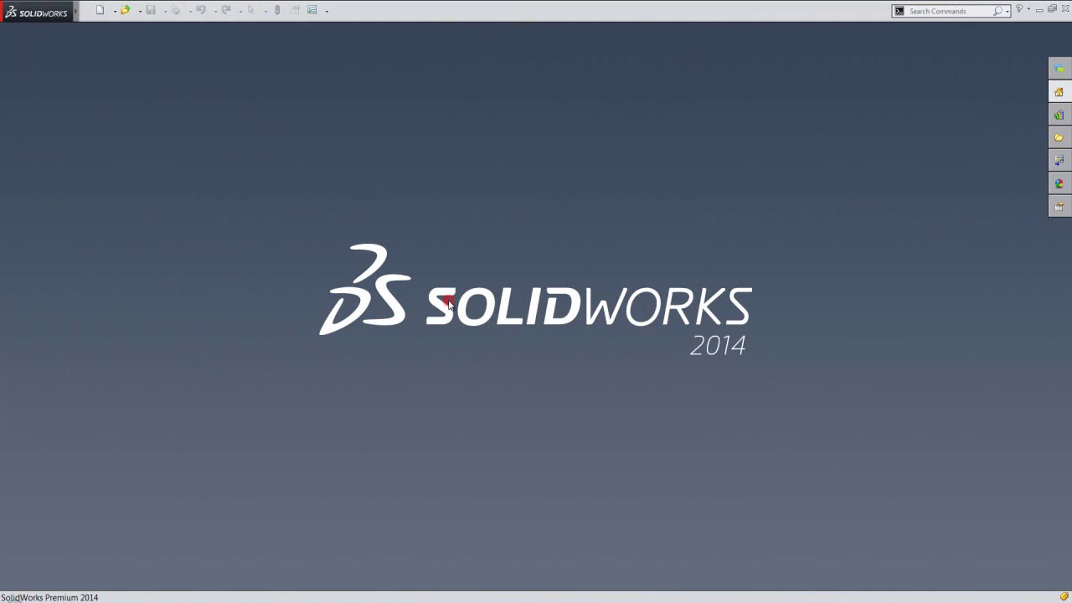
Step: Create a new part from the IPS (inch) part template
click(100, 11)
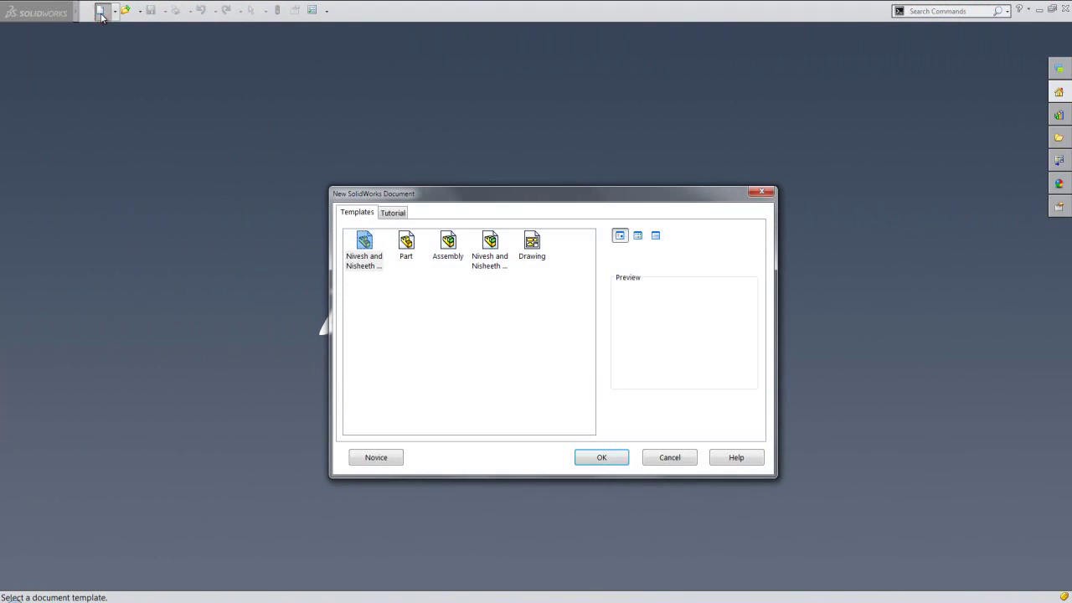
click(362, 244)
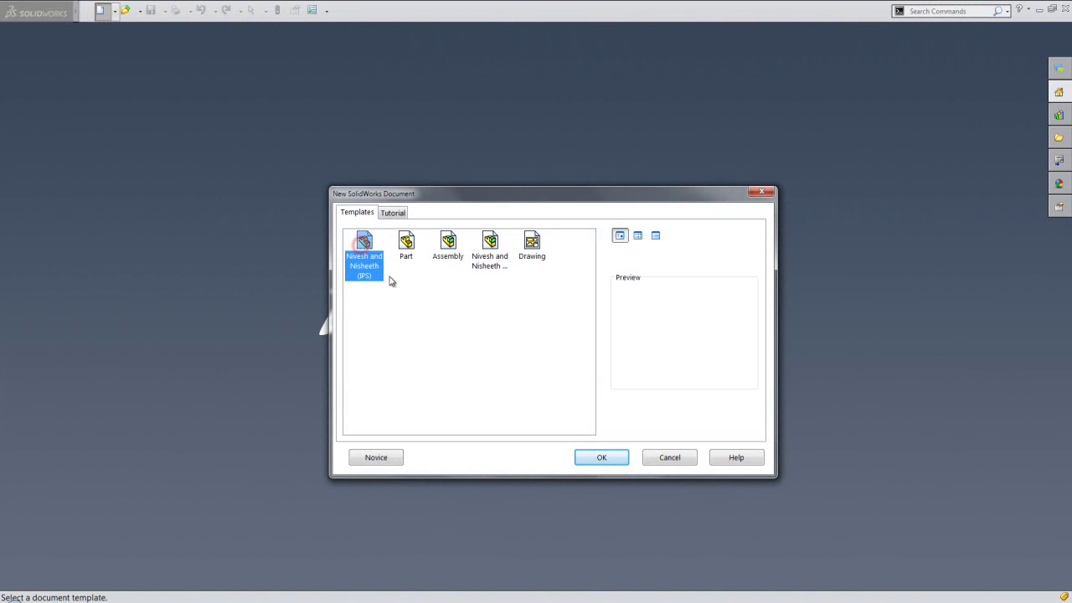
click(609, 454)
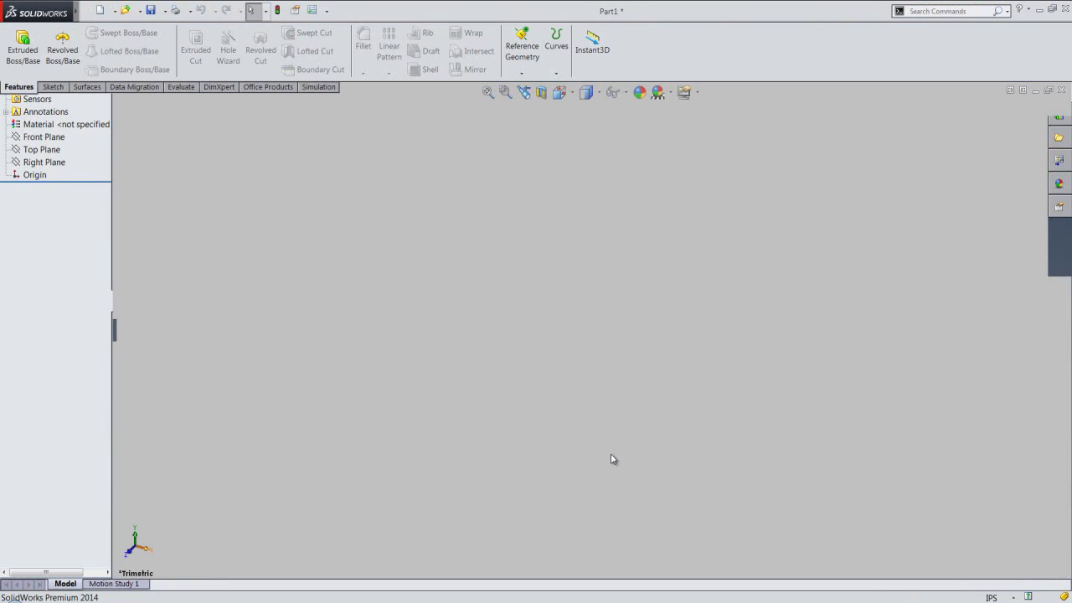
click(611, 455)
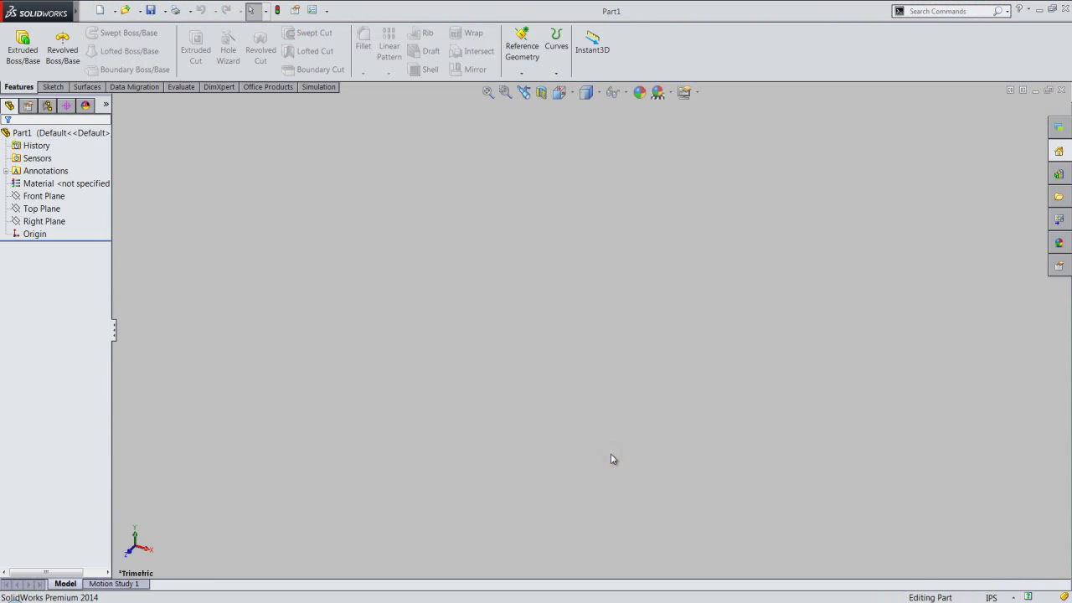
Step: Set the document length units to display as fractions instead of decimals
click(1012, 597)
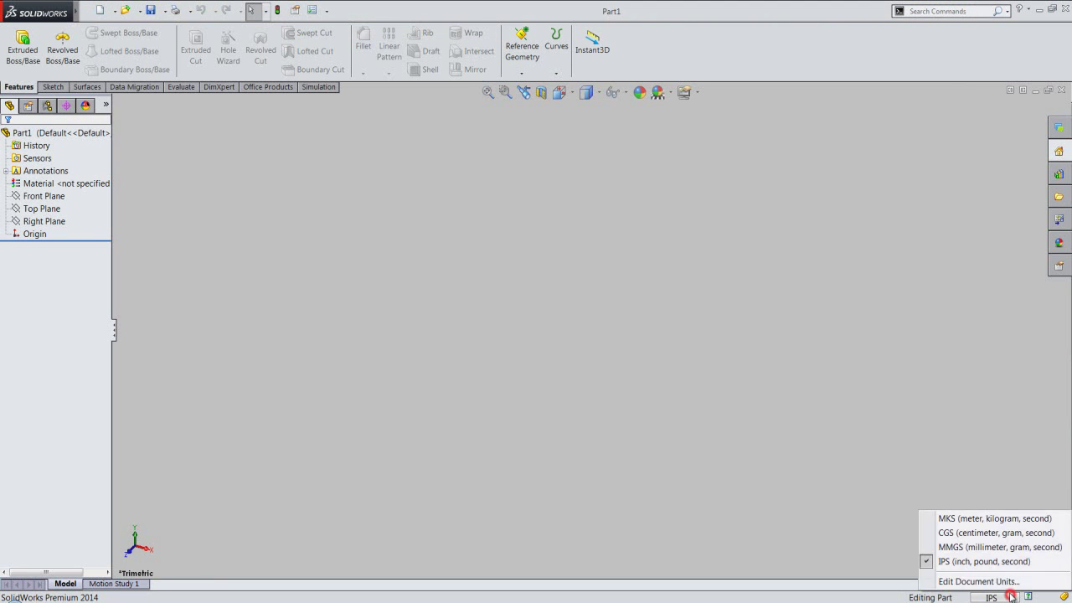
click(1005, 579)
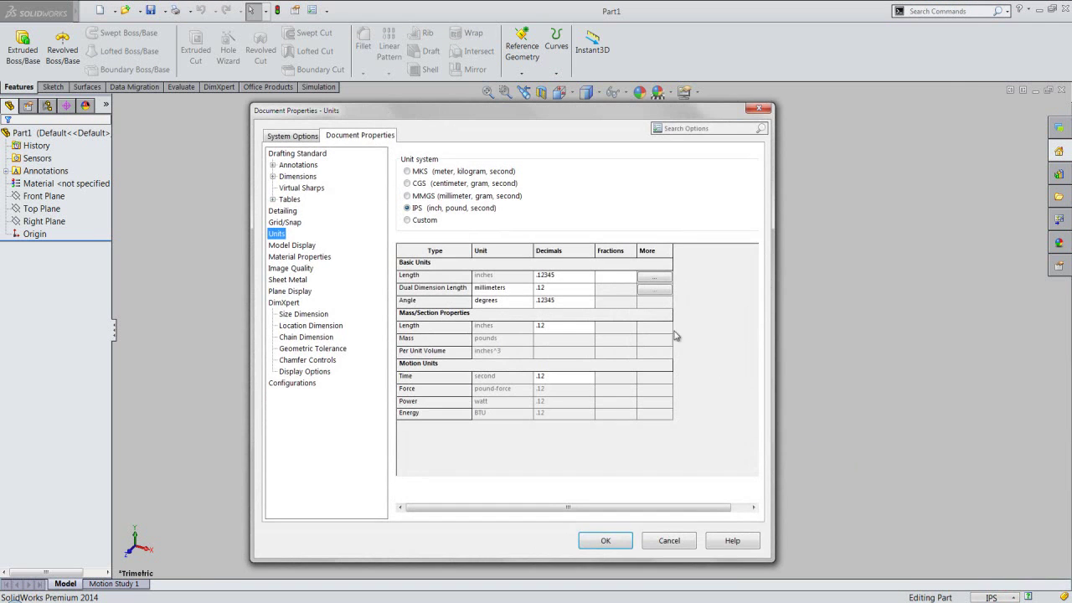
click(617, 274)
click(609, 540)
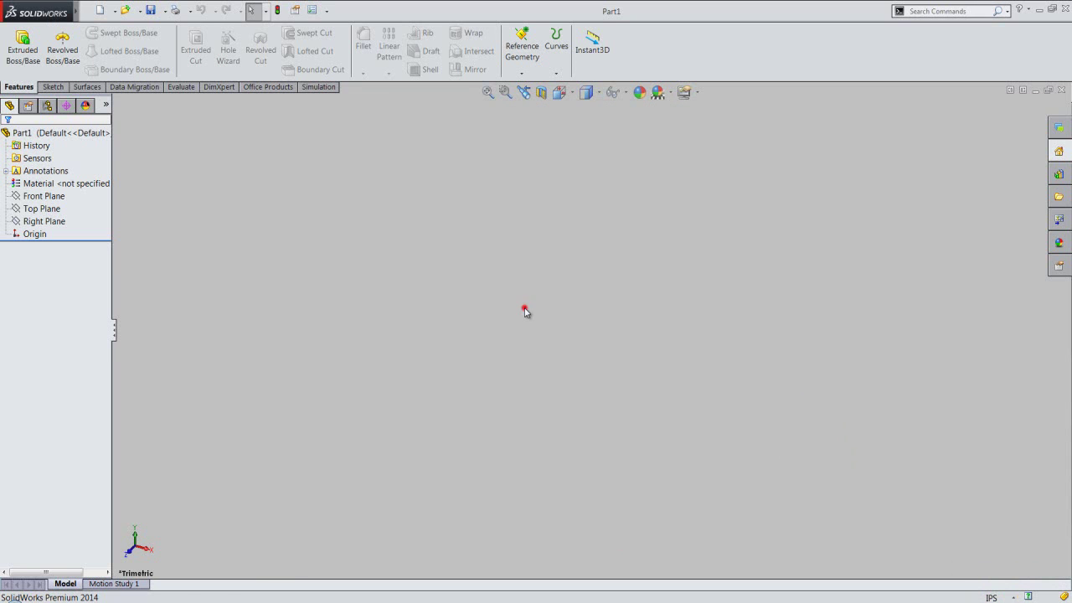
Step: Switch to isometric view and start an Extruded Boss/Base sketched on the Right Plane
click(560, 92)
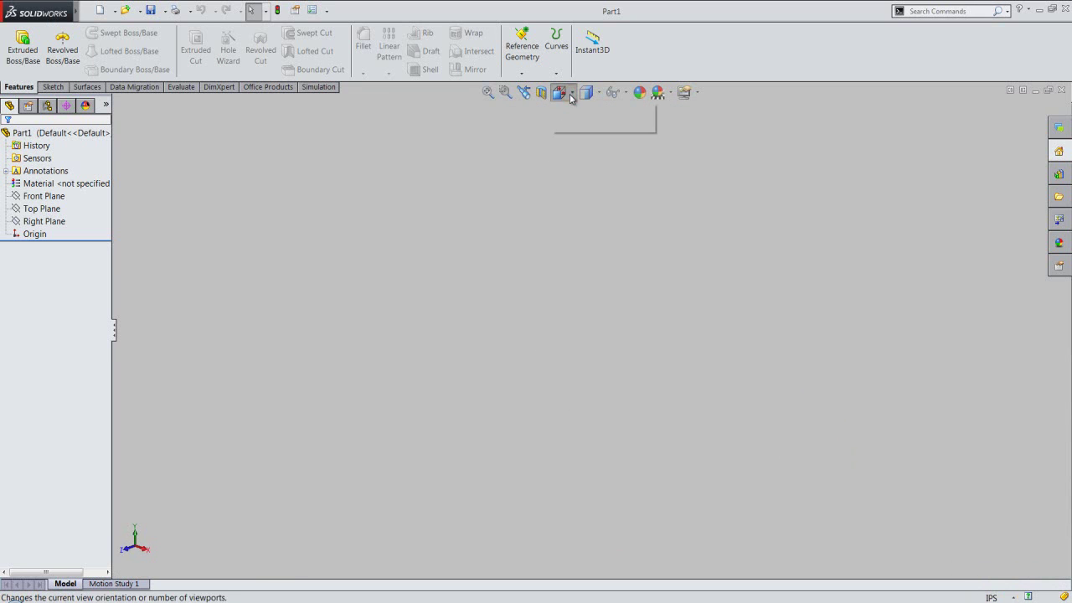
click(602, 289)
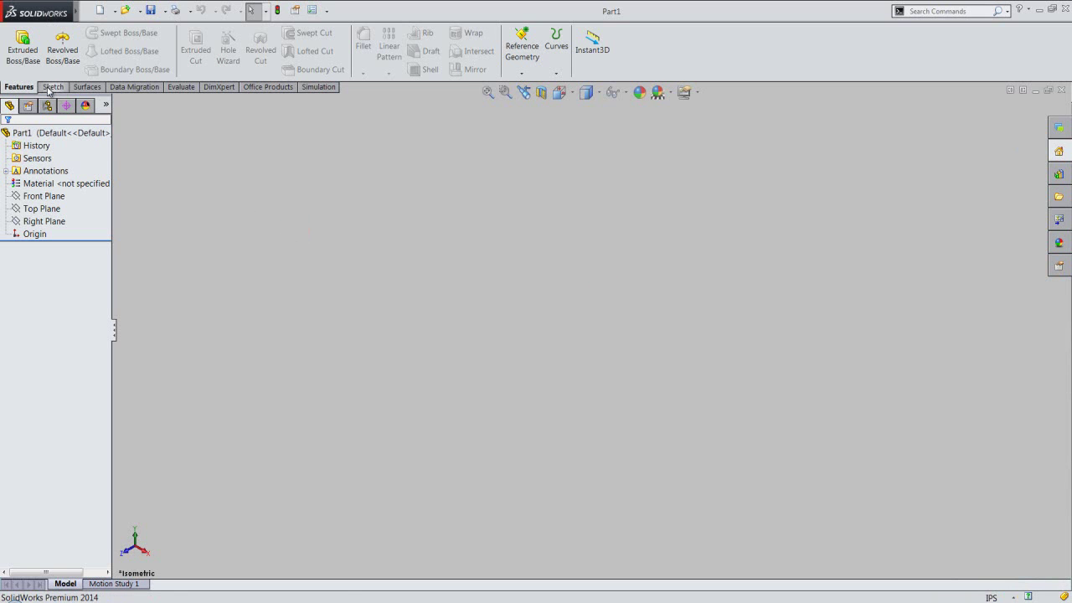
click(21, 66)
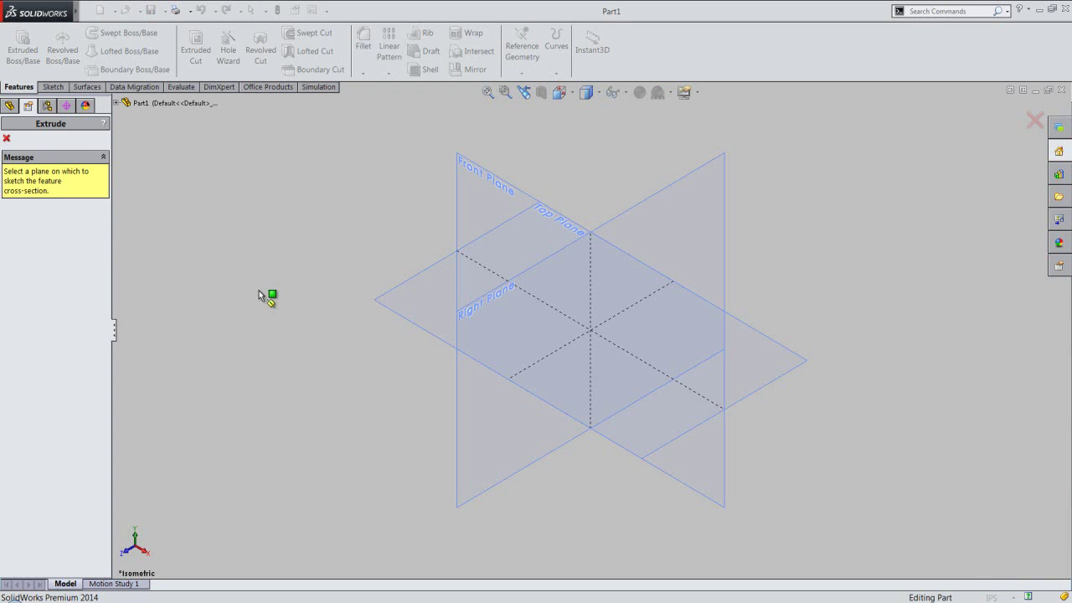
click(473, 314)
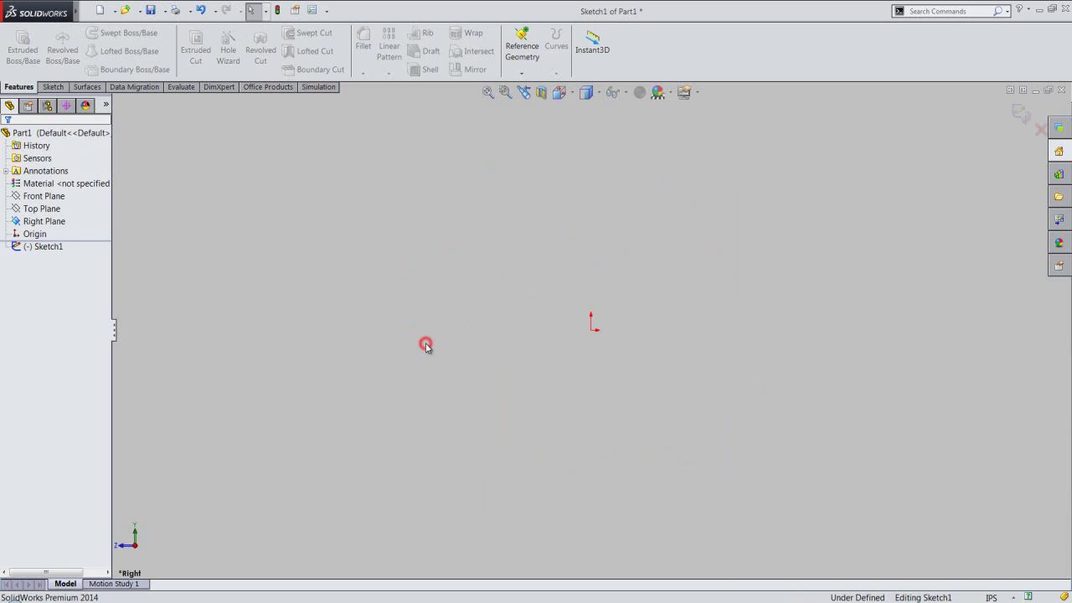
Step: Draw a 1/4-inch diameter circle centred on the origin and exit into the extrude preview
right_click(429, 222)
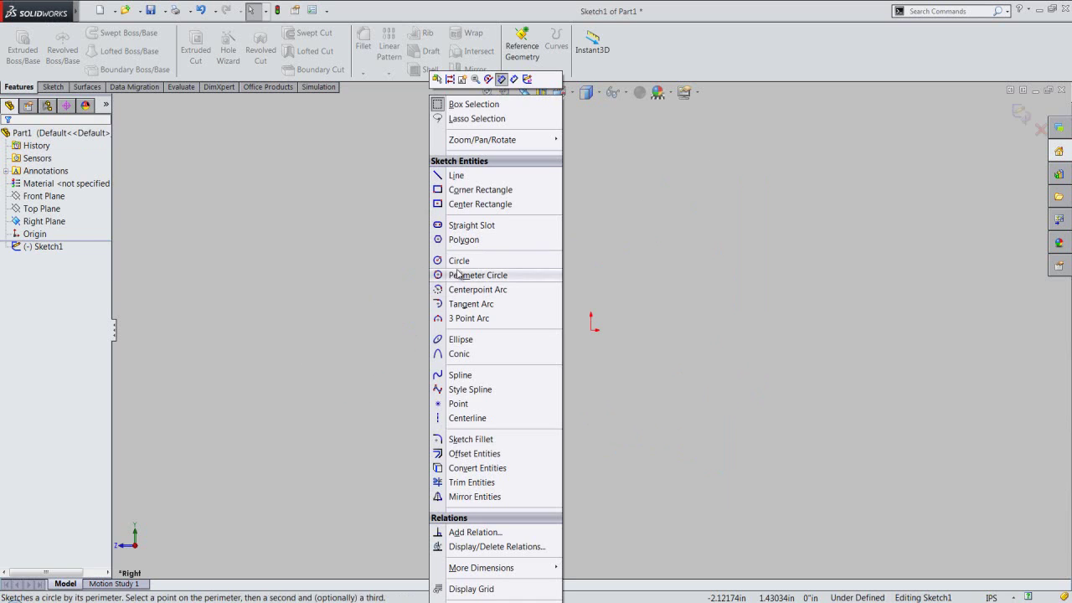
click(457, 262)
click(590, 329)
text(1/4)
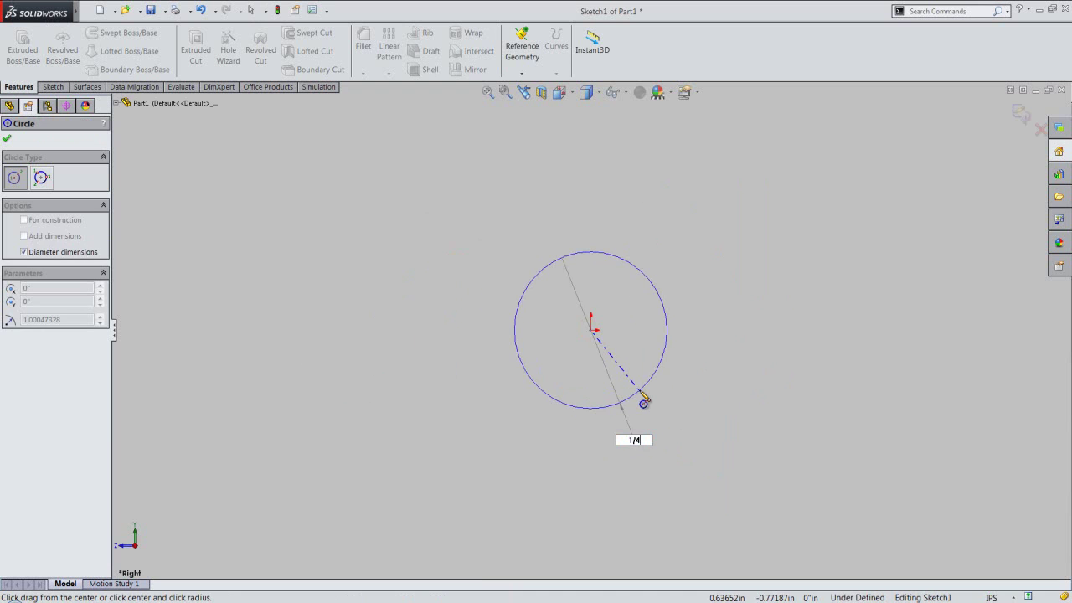
key(Return)
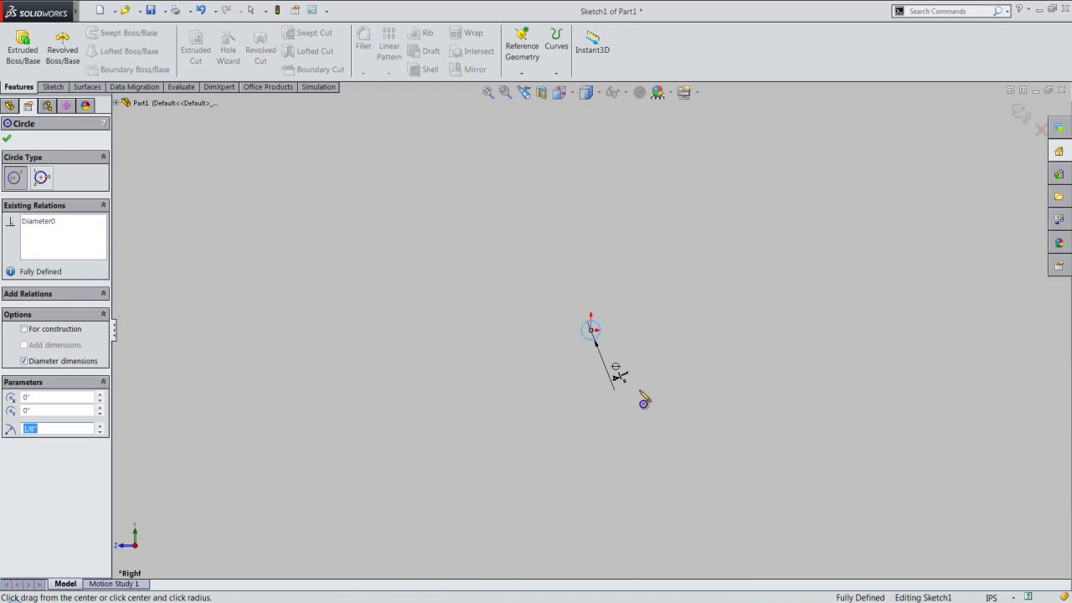
right_click(617, 374)
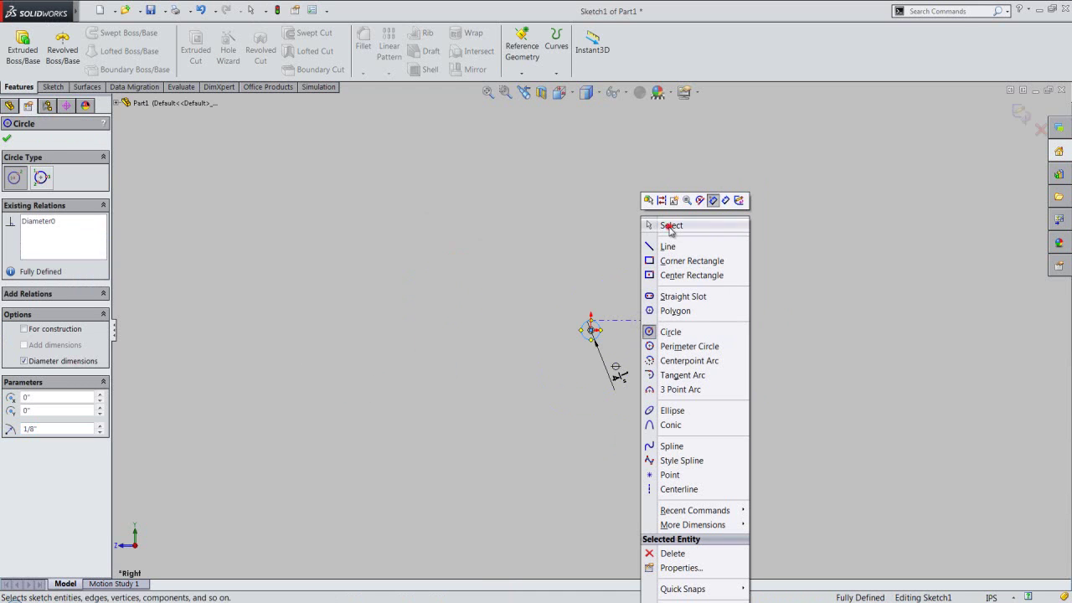
click(669, 226)
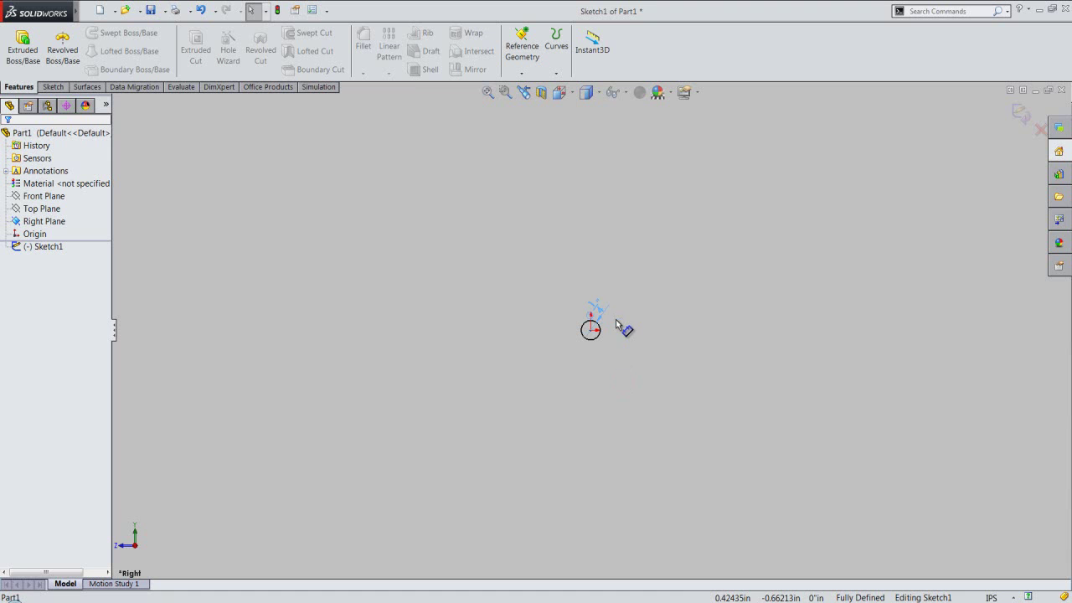
click(596, 306)
click(489, 92)
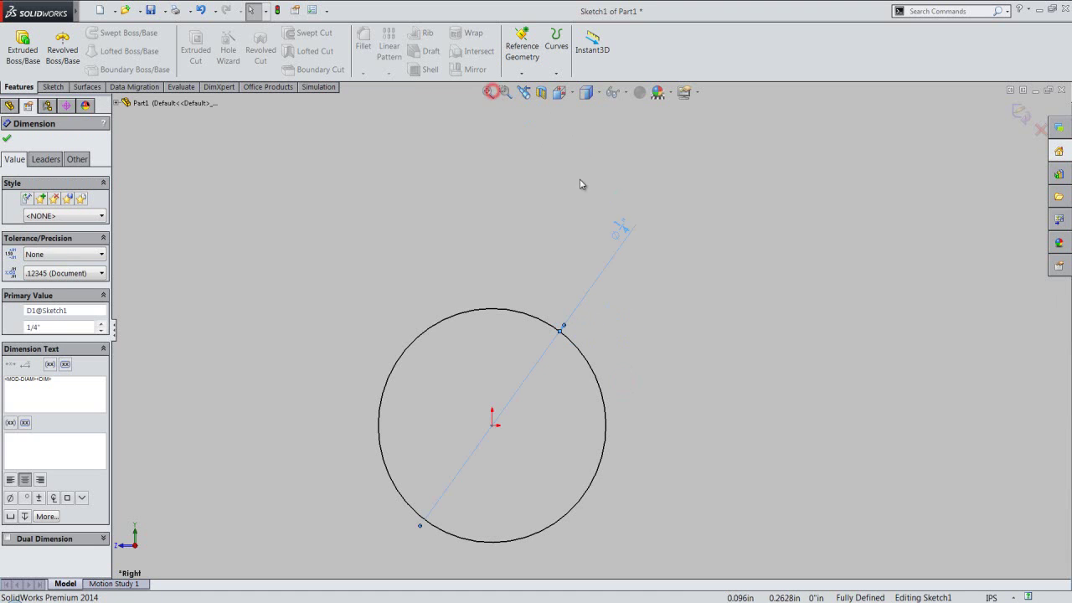
click(678, 293)
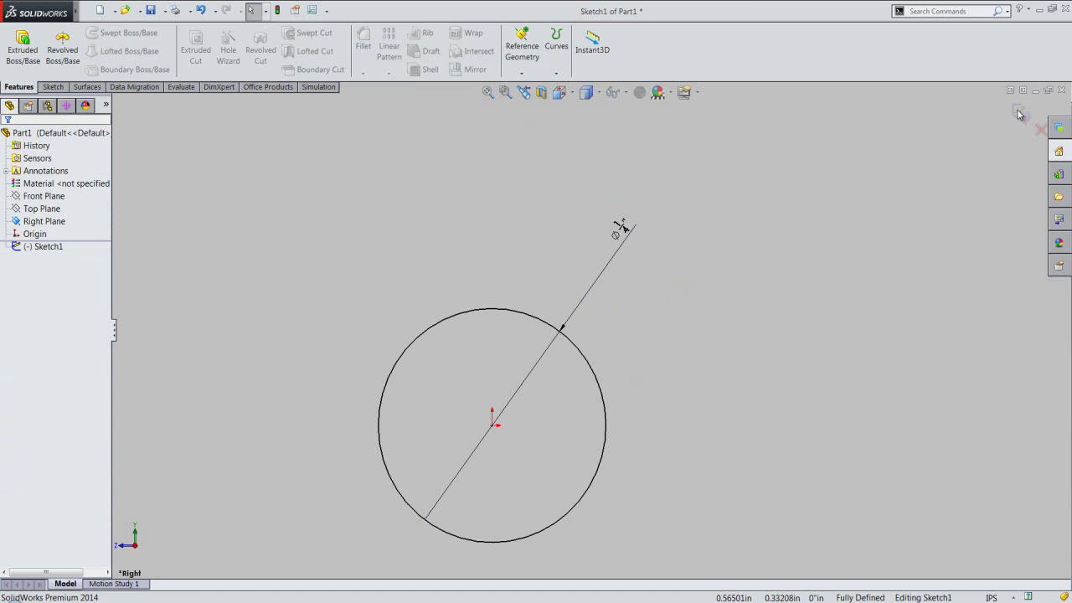
right_drag(734, 313, 712, 330)
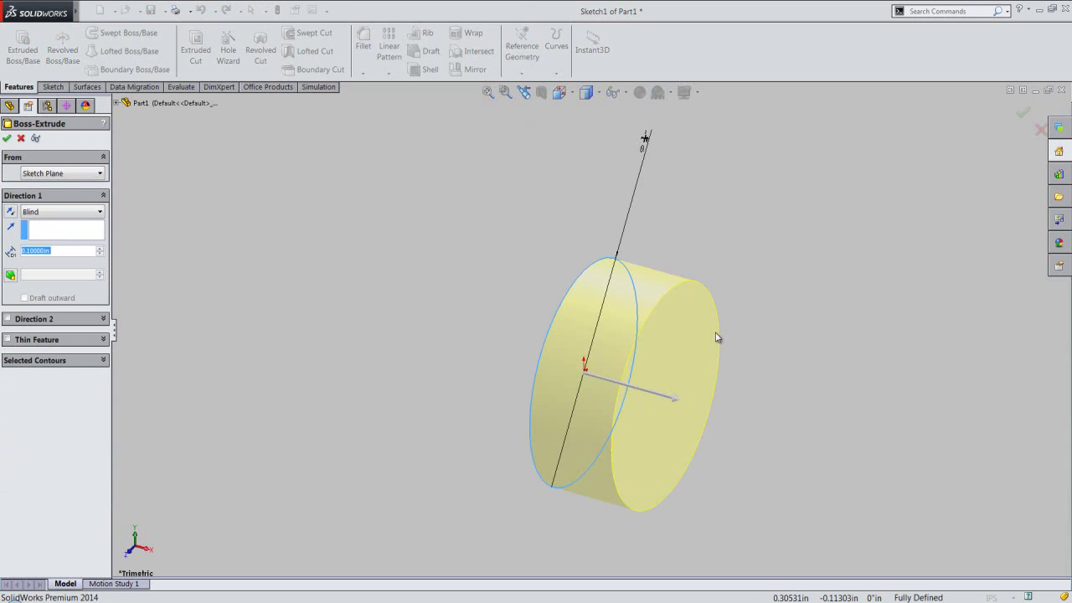
Step: Extrude the circle Mid Plane to a 10-inch depth and view the rod isometrically
click(100, 214)
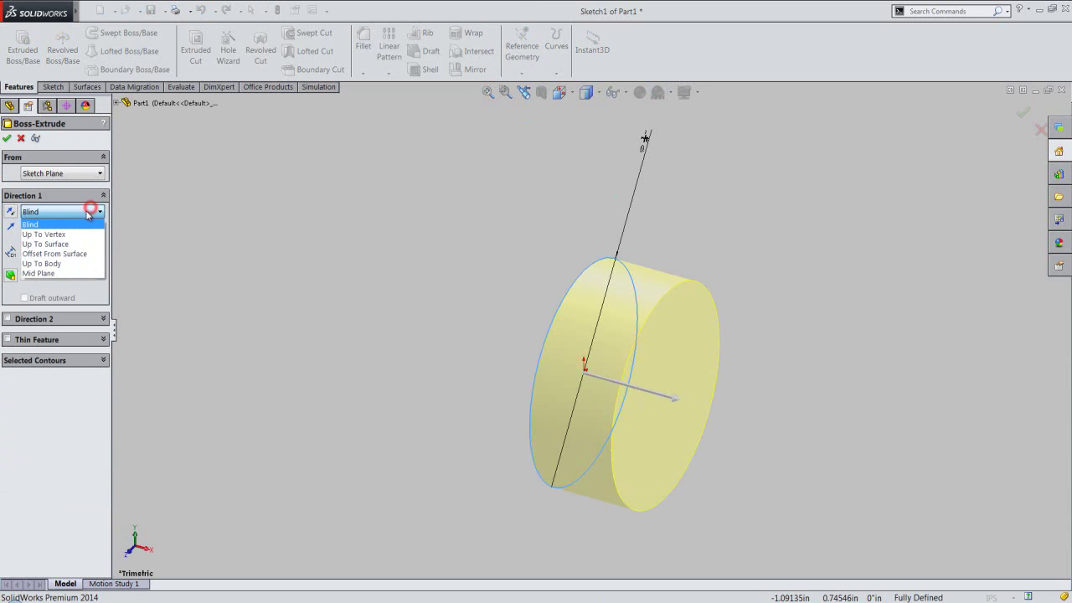
click(54, 278)
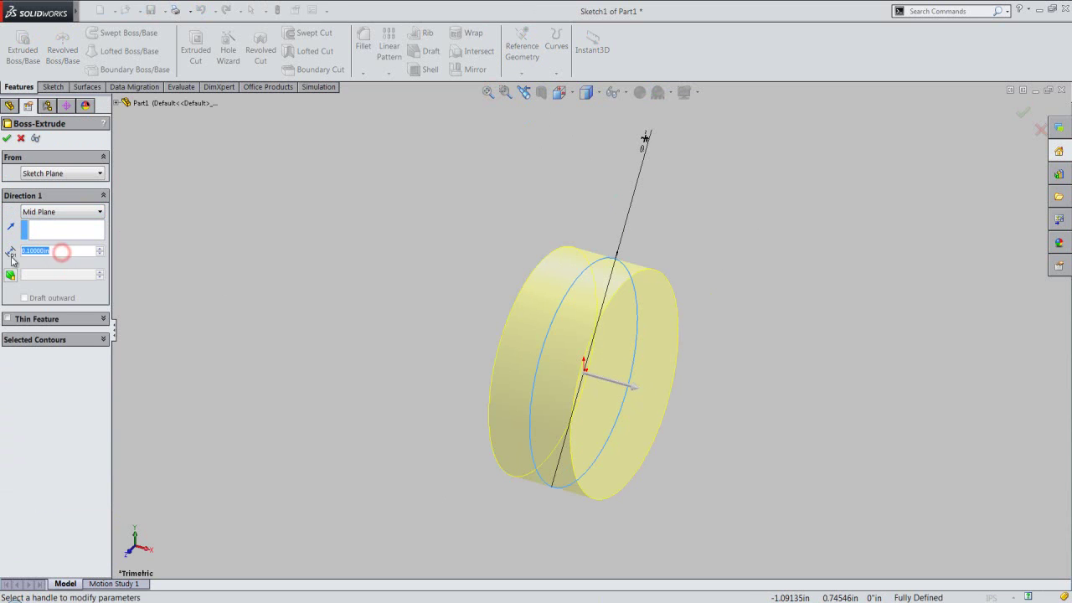
text(10)
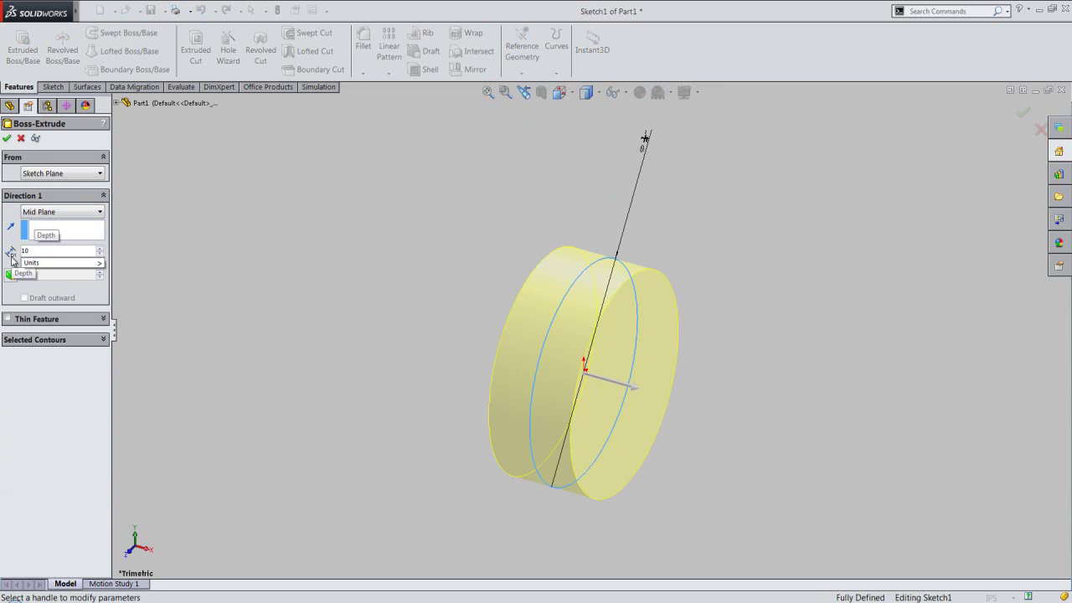
key(Return)
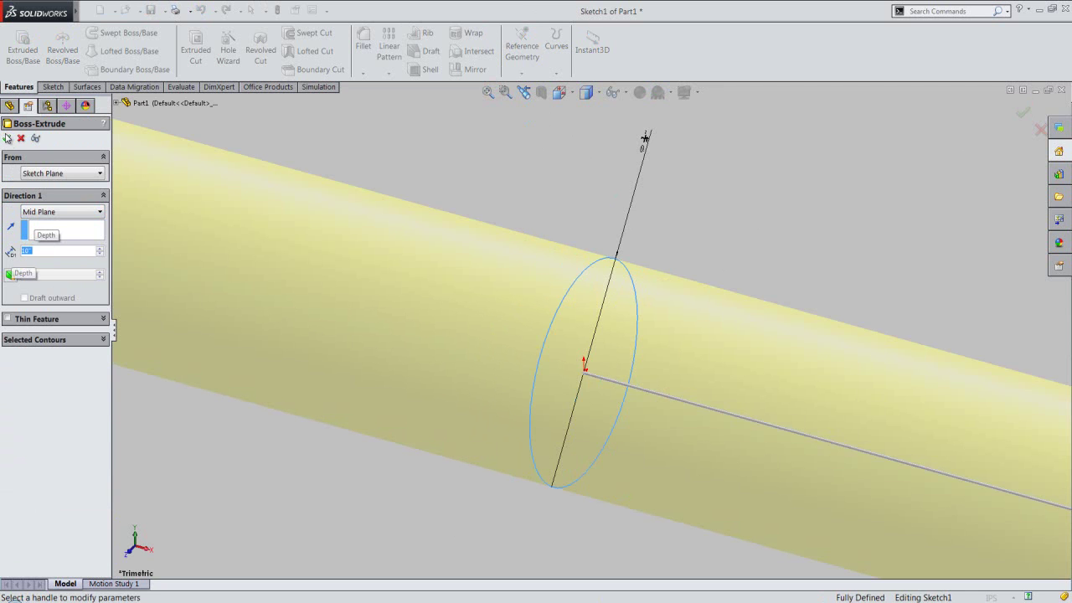
click(7, 138)
click(488, 93)
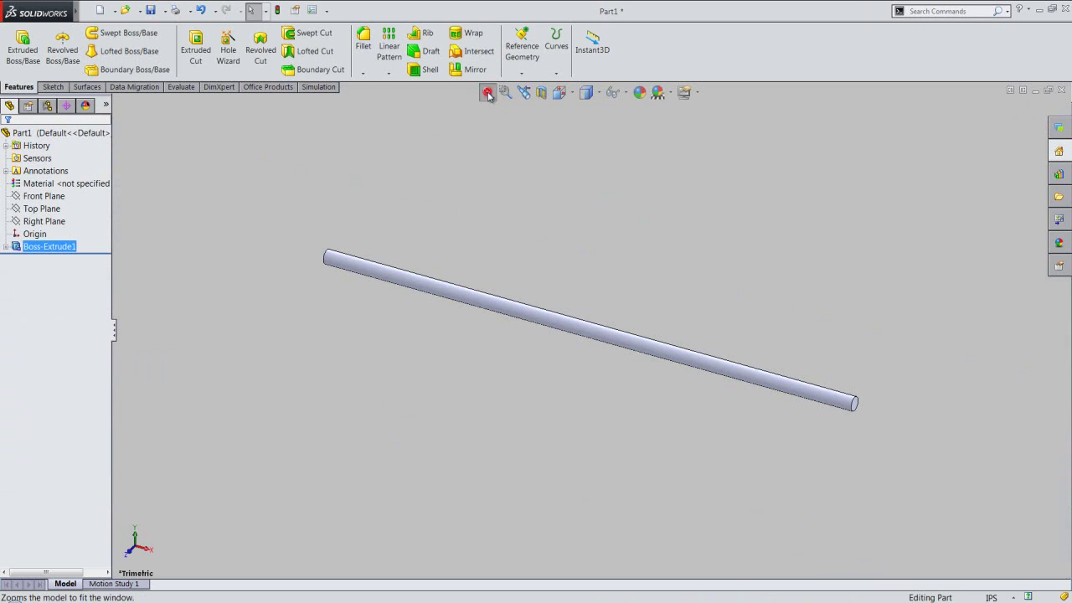
click(568, 101)
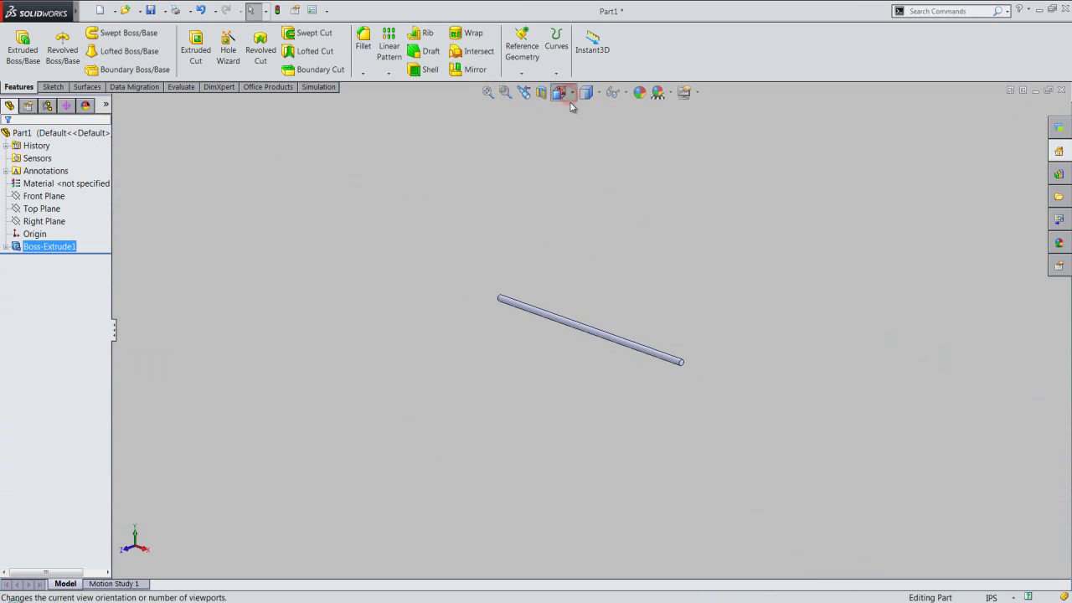
click(582, 339)
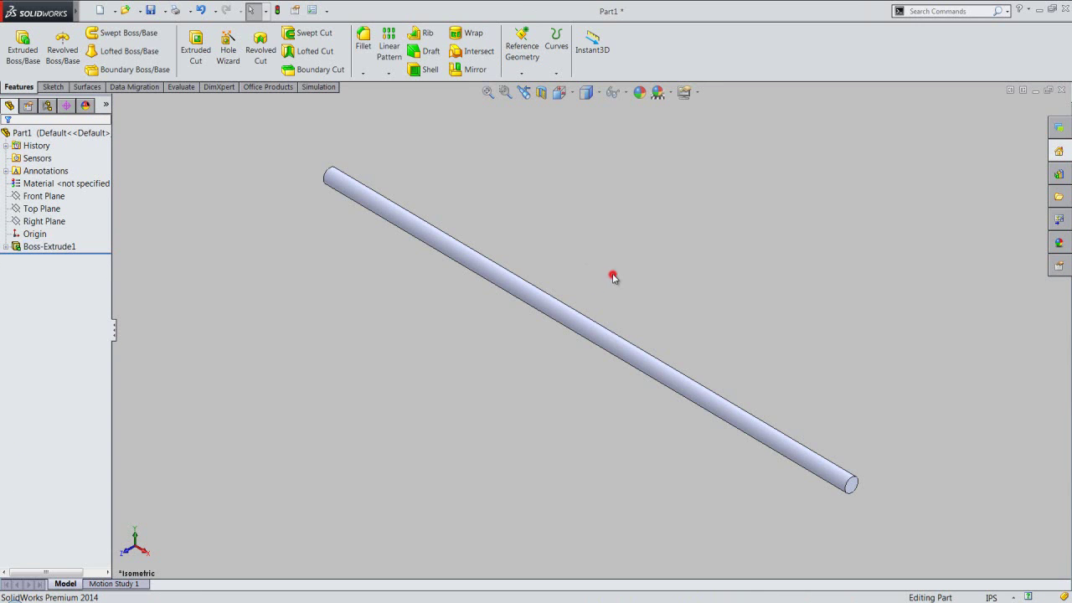
click(88, 132)
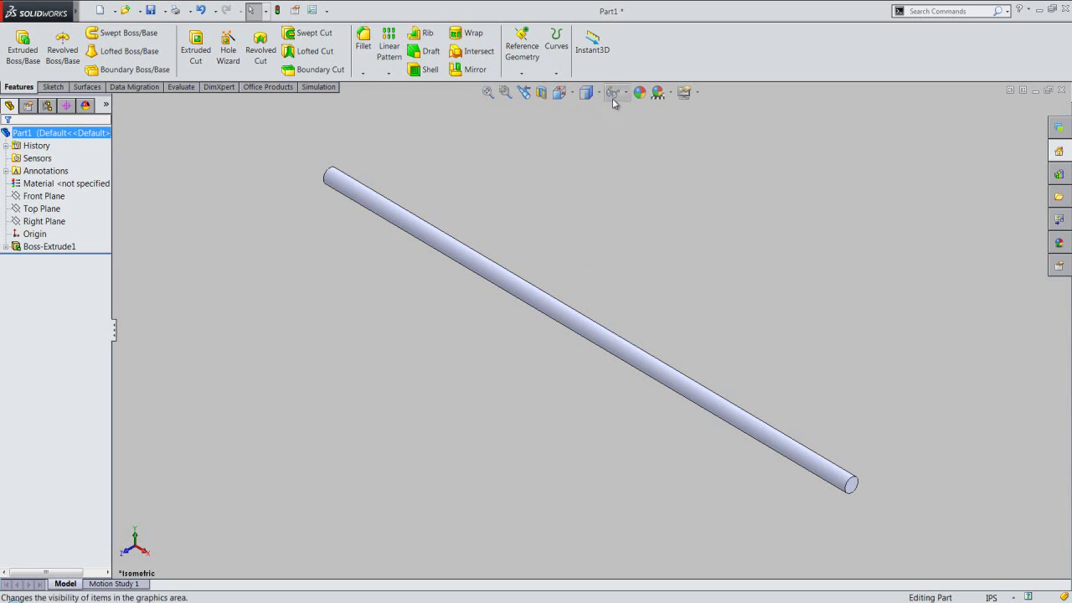
click(641, 93)
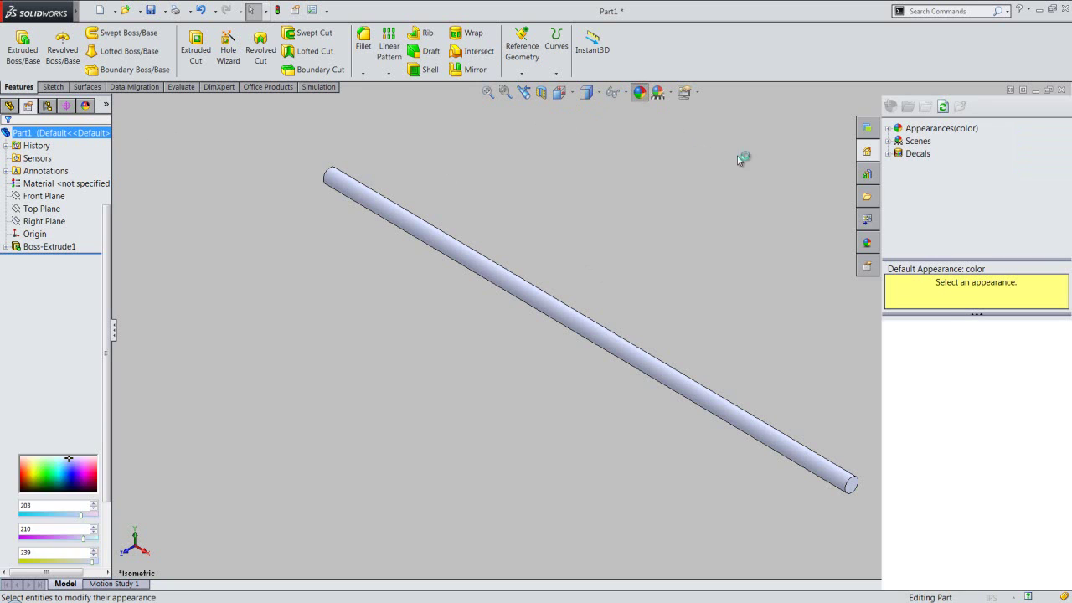
click(889, 130)
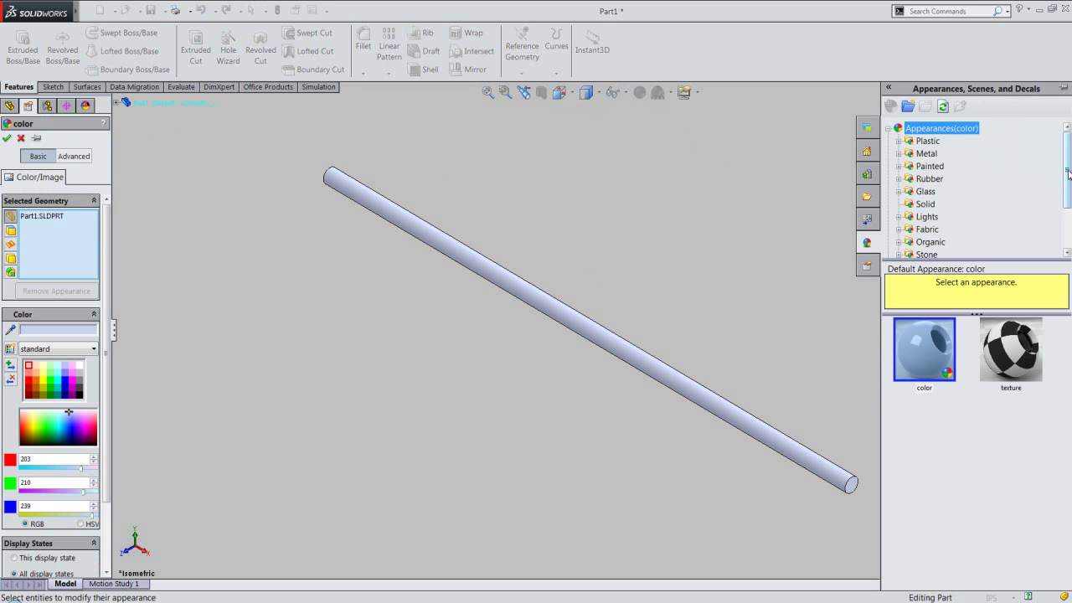
scroll(952, 209, down, 2)
click(923, 216)
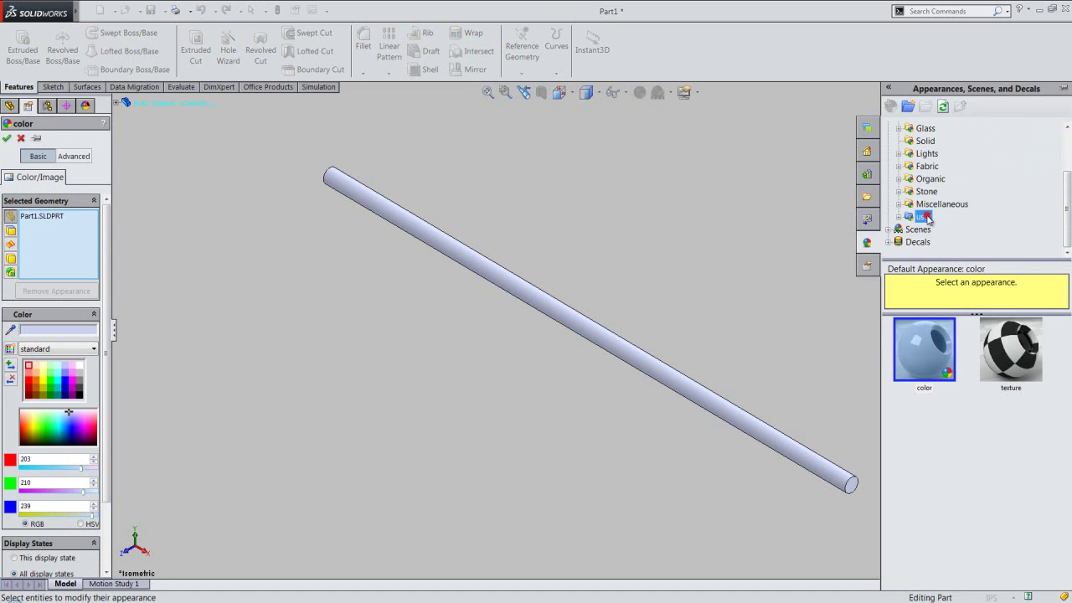
click(923, 348)
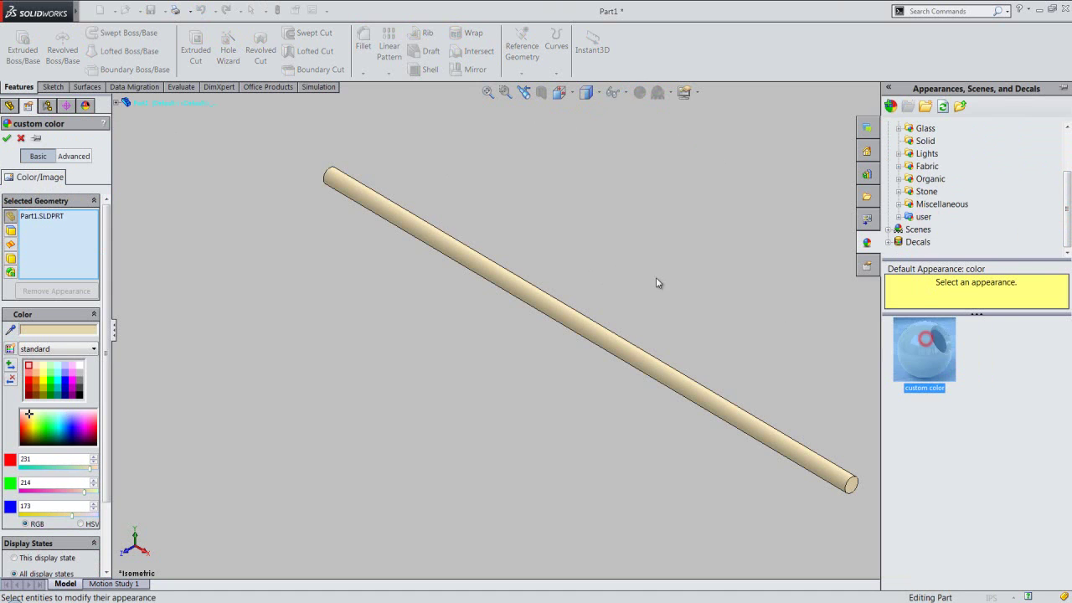
click(7, 138)
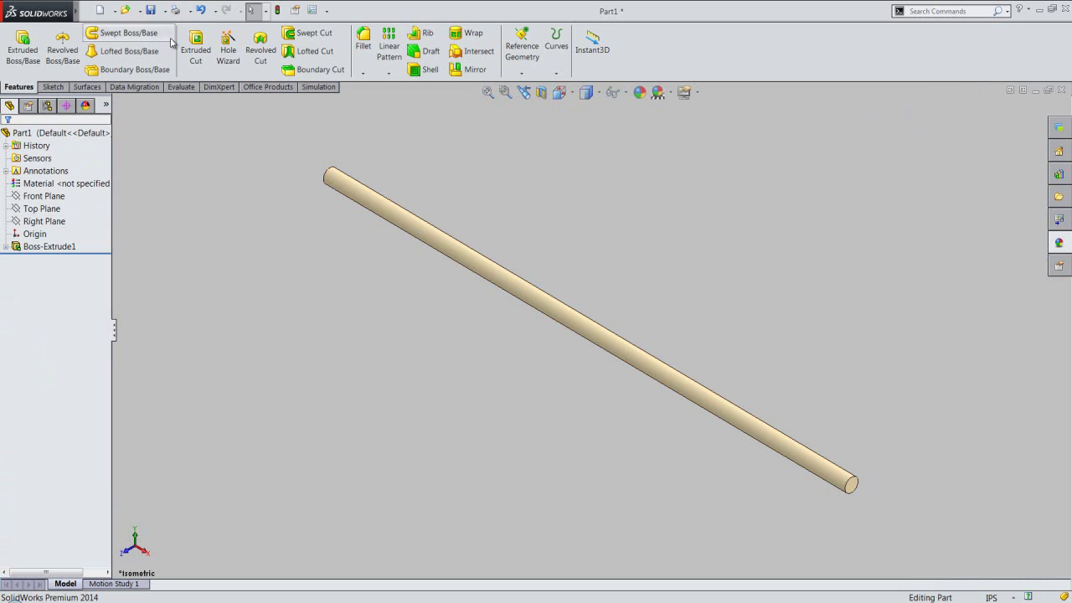
Step: Create the folder 'Allen Screwdriver (Double Ended)' in the Save dialog and save the part inside it
click(150, 10)
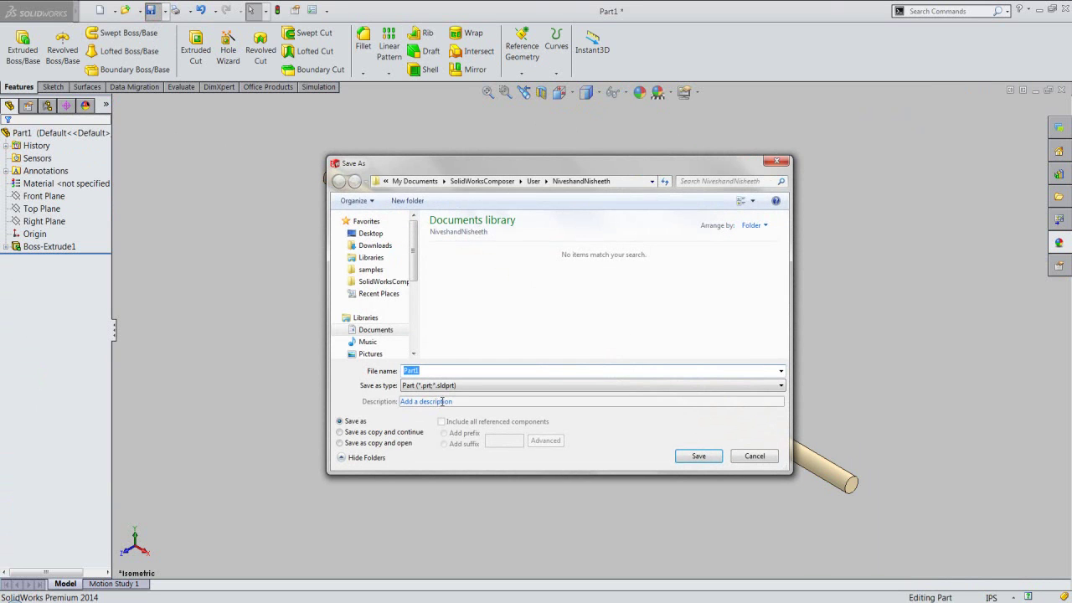
click(406, 203)
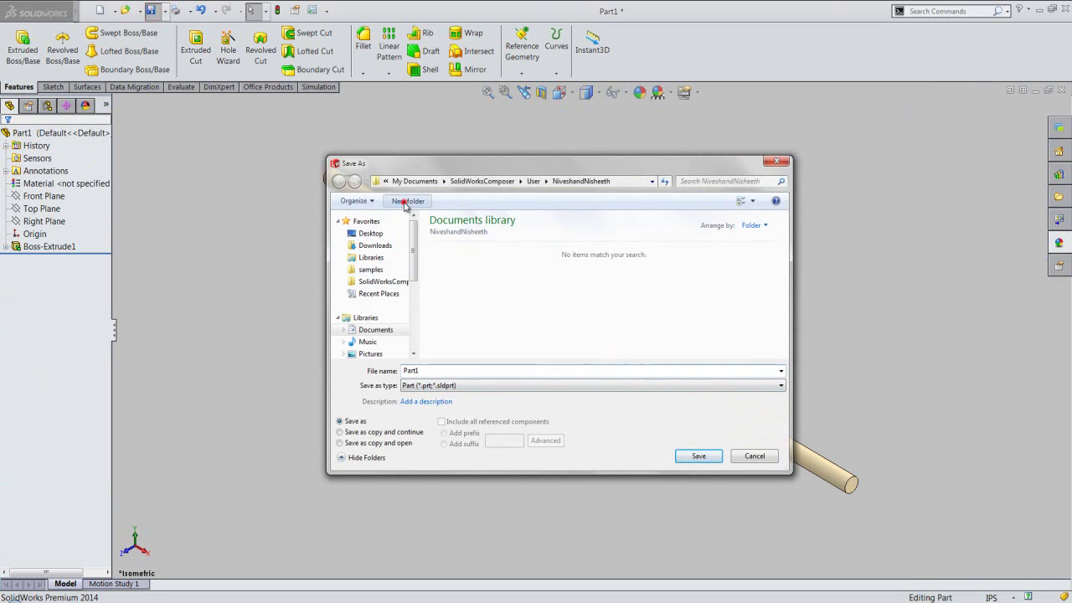
text(Allen Screwdriver (Double Ended))
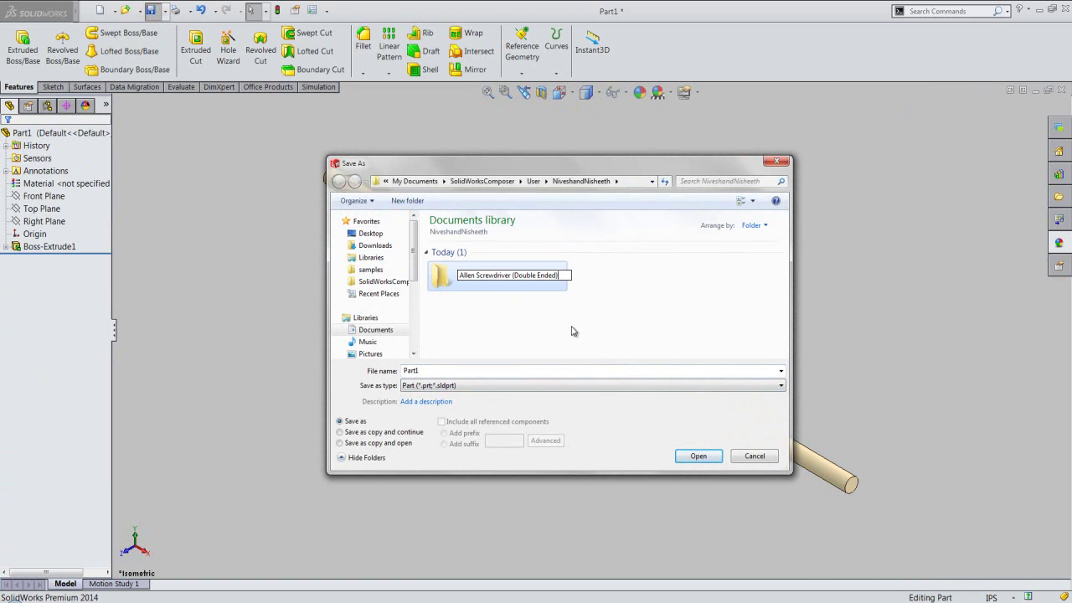
click(572, 331)
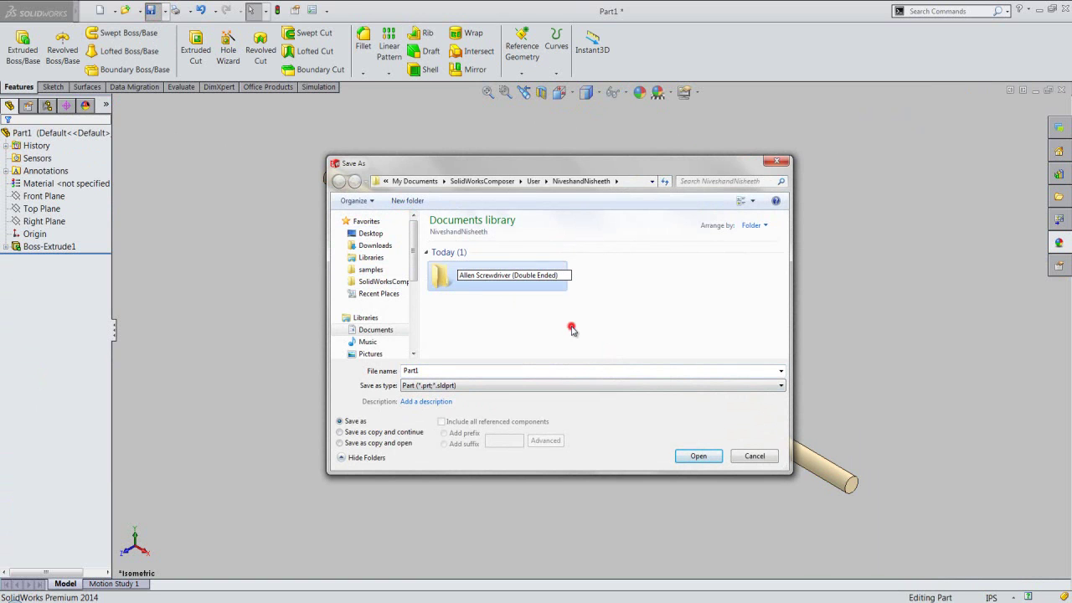
double_click(511, 275)
click(694, 455)
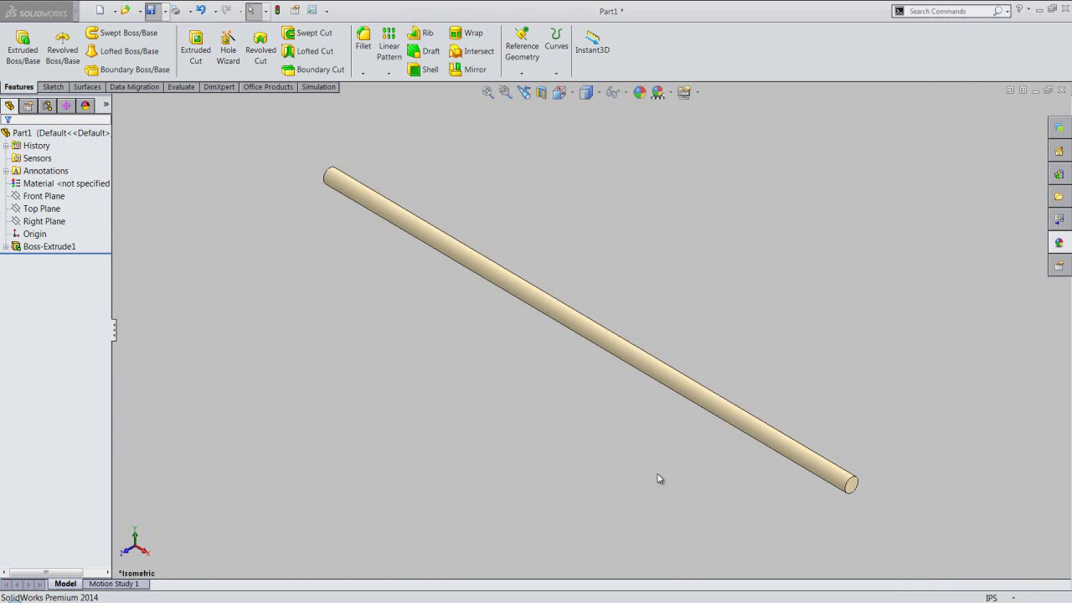
Step: Start an Extruded Cut with its sketch on the rod's end face
click(701, 465)
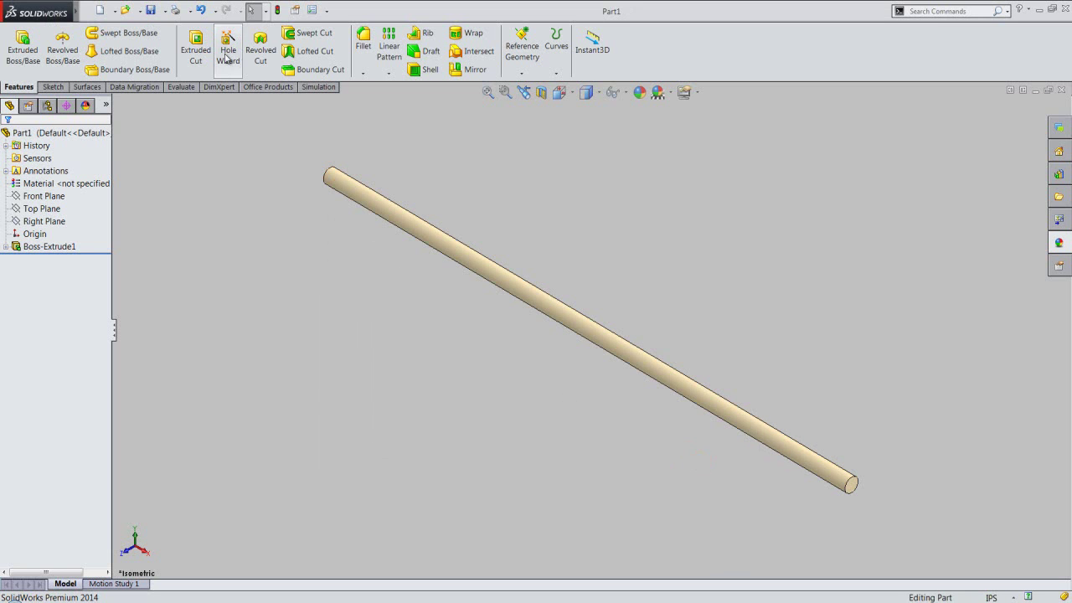
click(196, 48)
scroll(890, 485, down, 3)
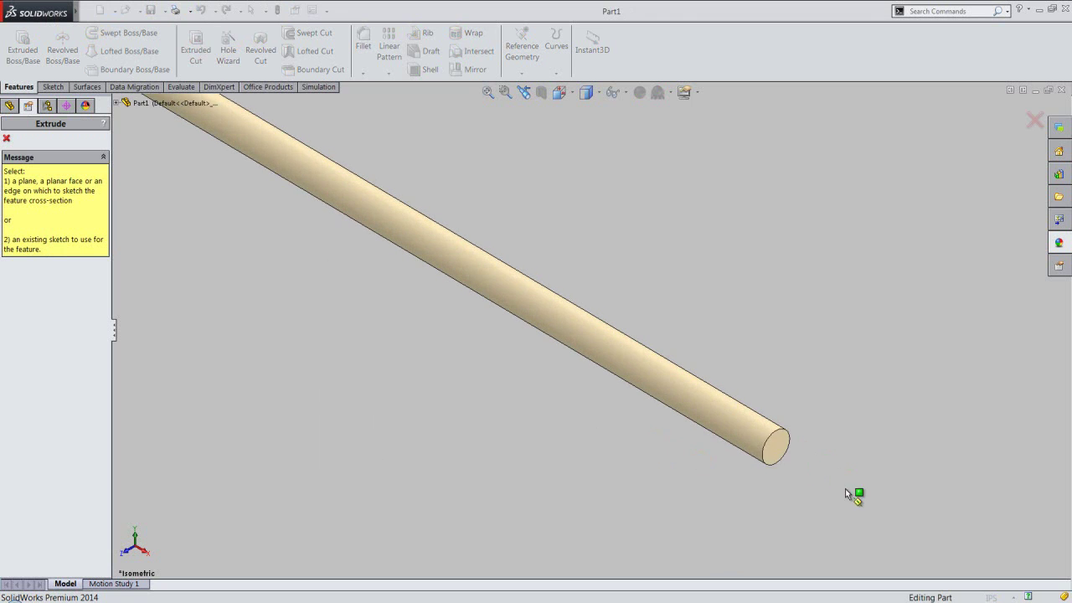
click(778, 445)
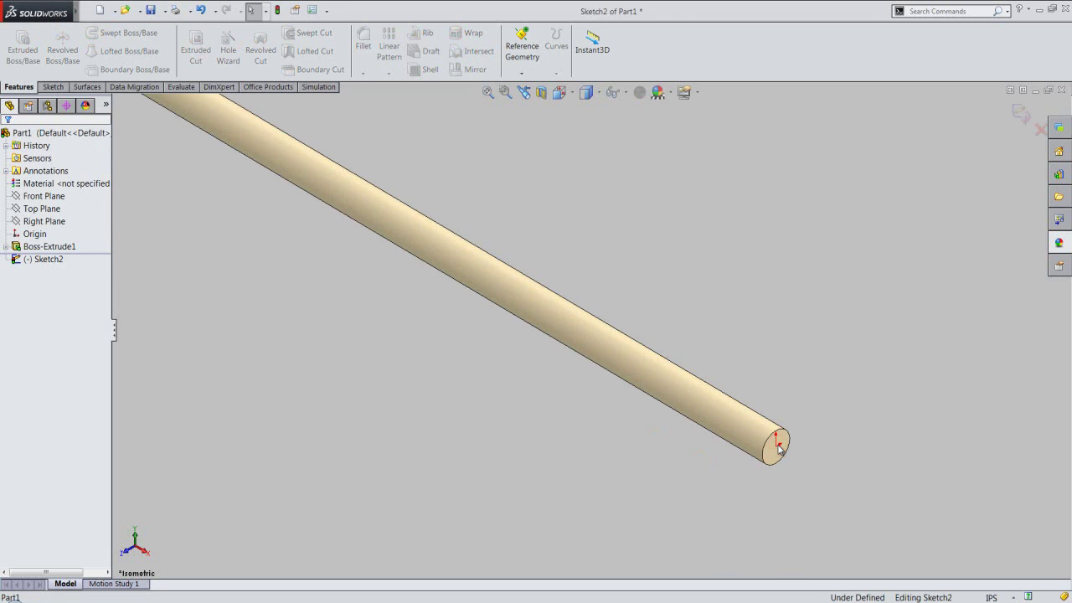
scroll(777, 450, down, 3)
scroll(694, 389, down, 2)
Step: Draw a 3/32-inch radius circle centred on the sketch origin
right_click(829, 318)
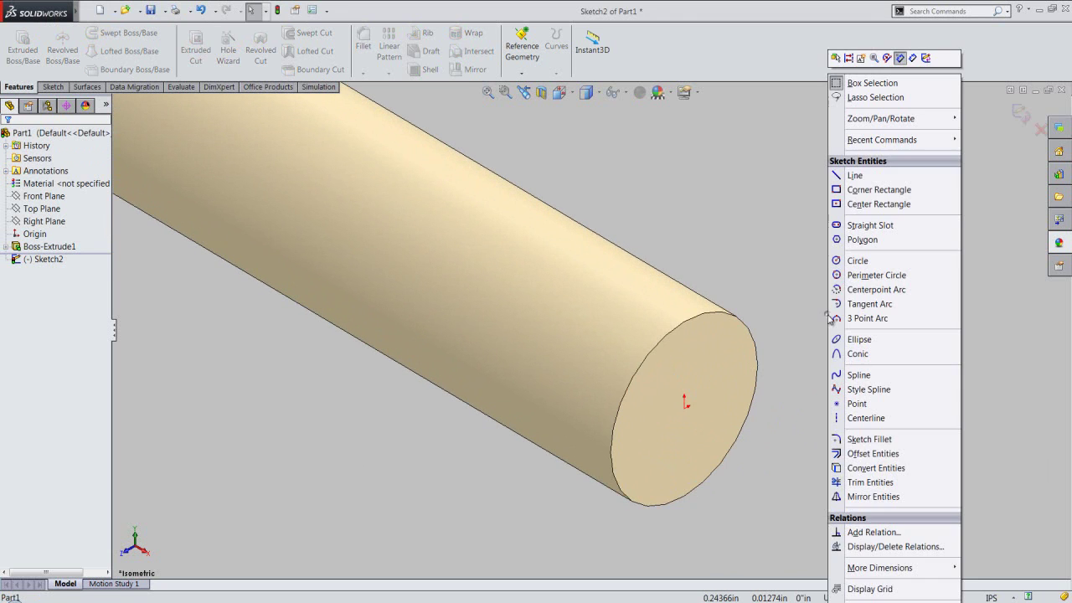
click(852, 260)
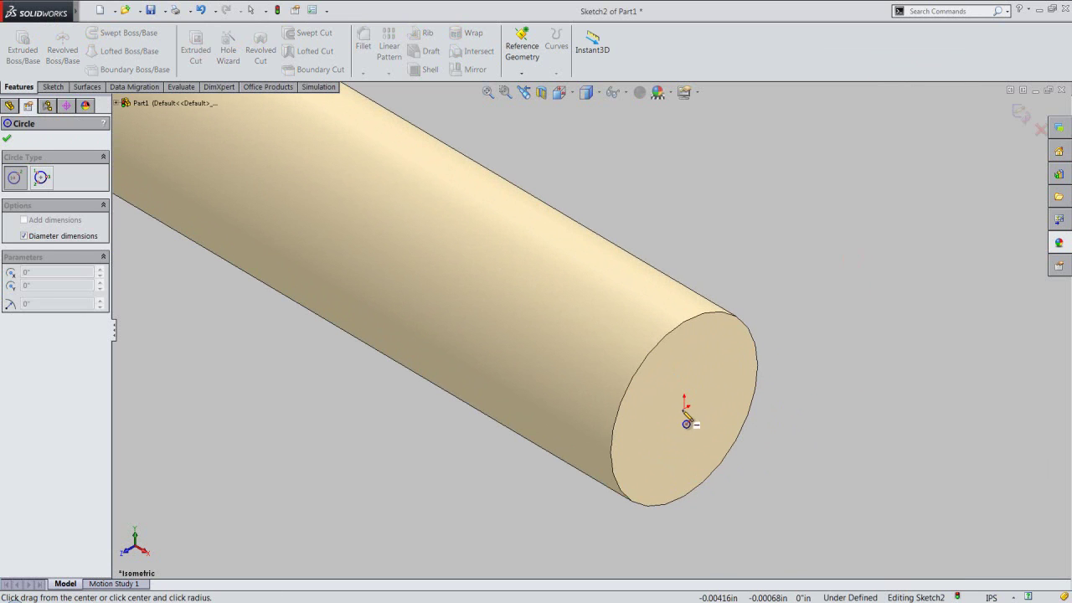
click(685, 408)
text(3/16)
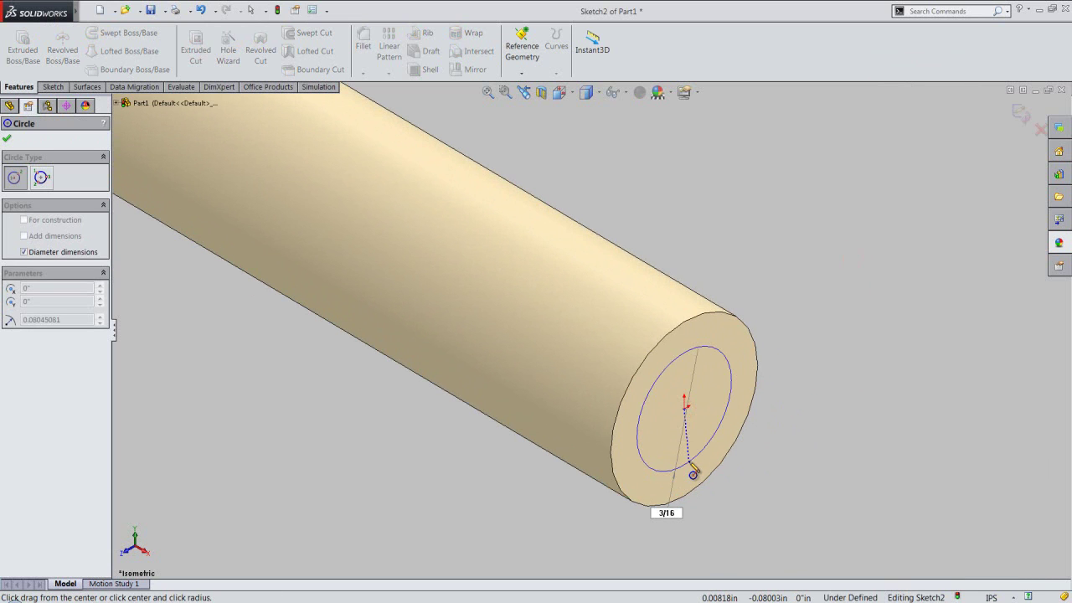
click(693, 473)
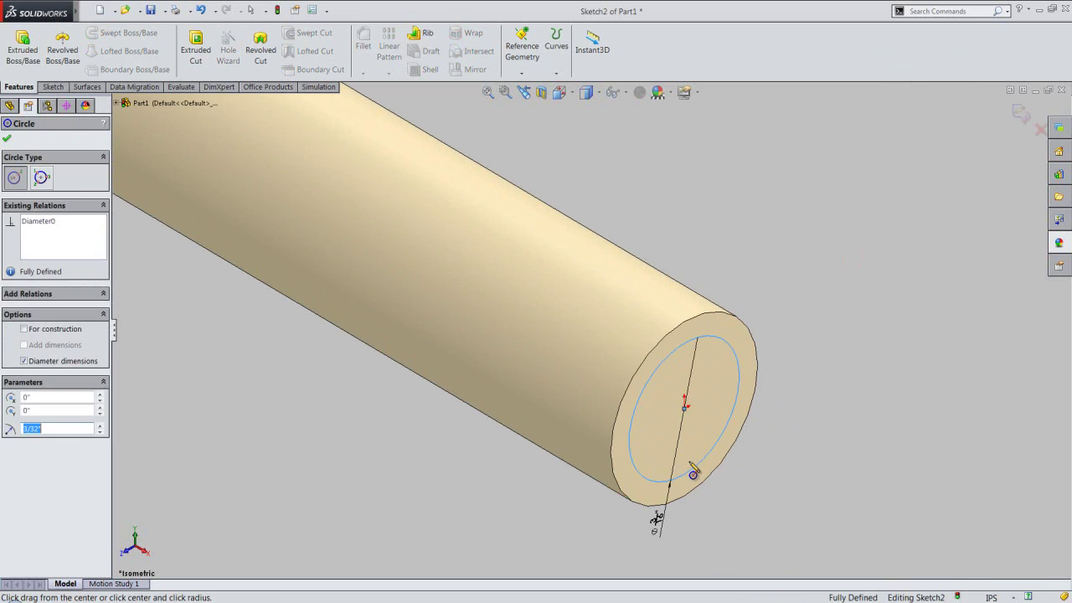
right_click(693, 474)
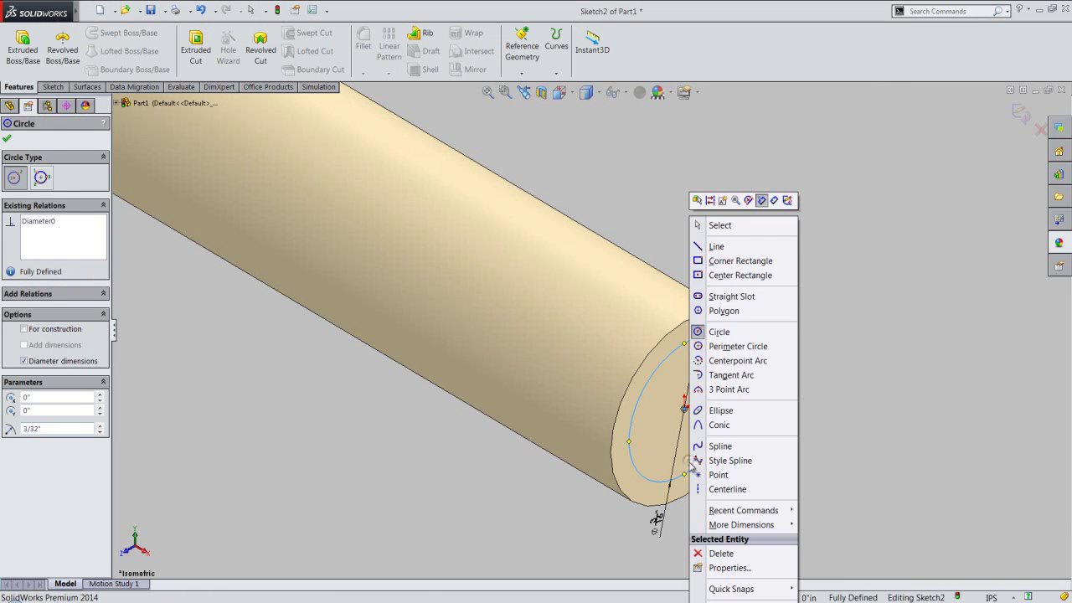
click(743, 227)
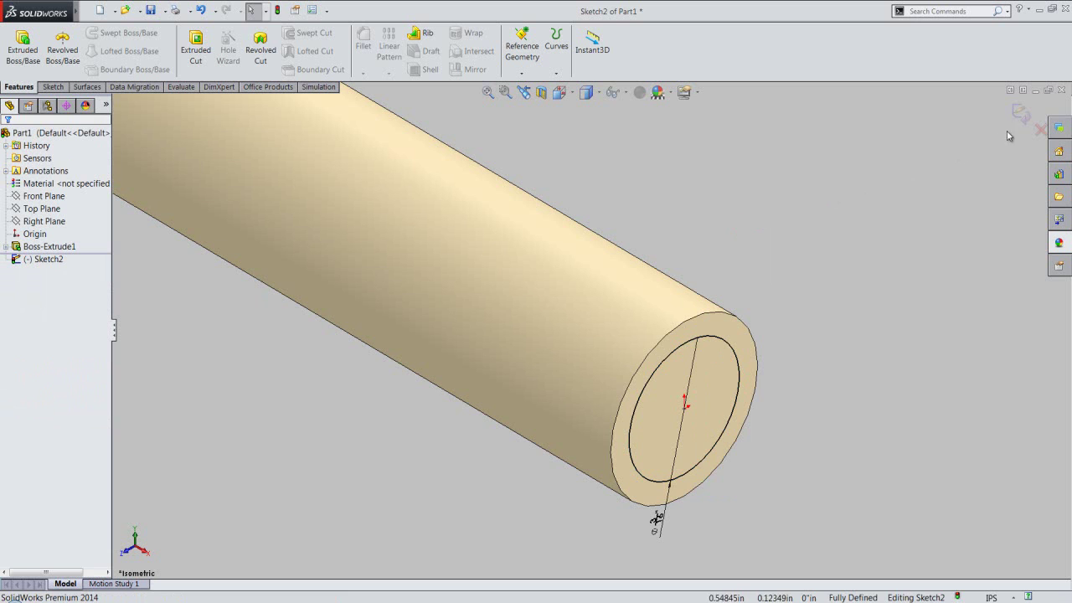
Step: Cut-extrude 1 inch deep with Flip side to cut, removing material outside the circle
key(ctrl+e)
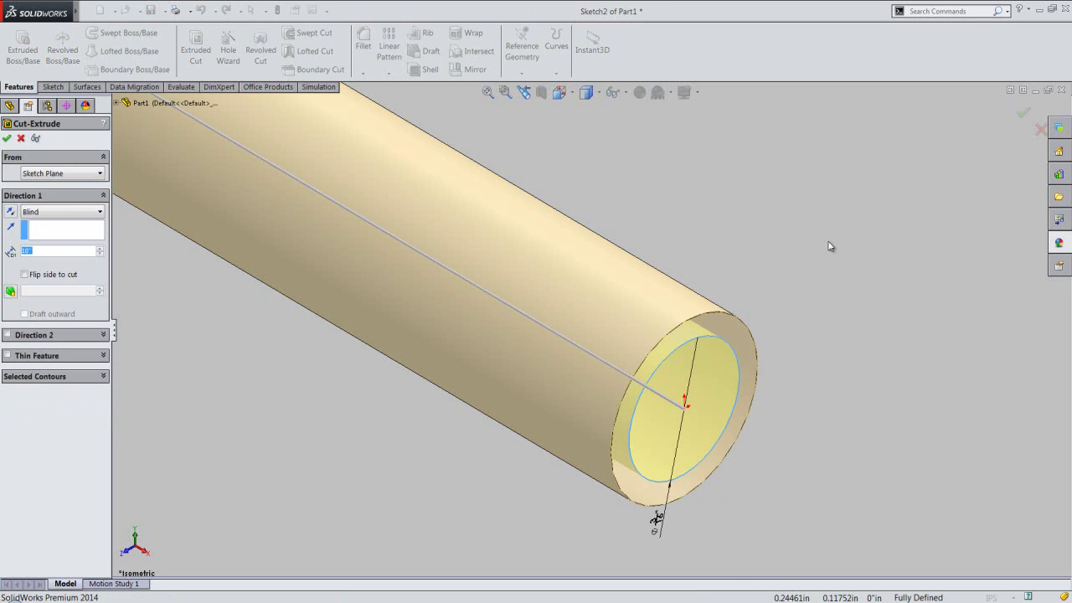
click(24, 275)
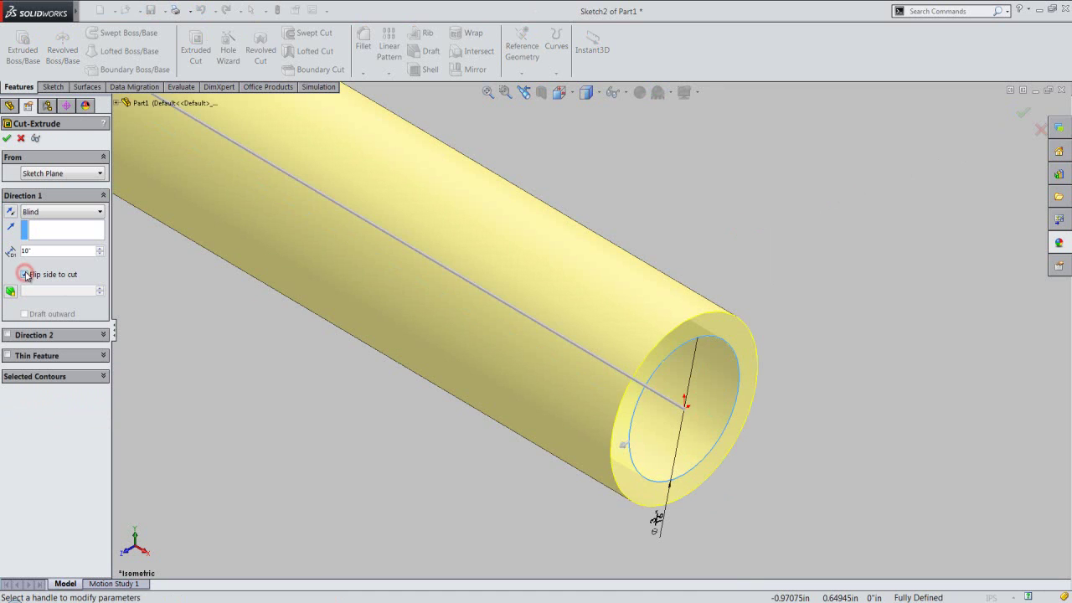
text(1)
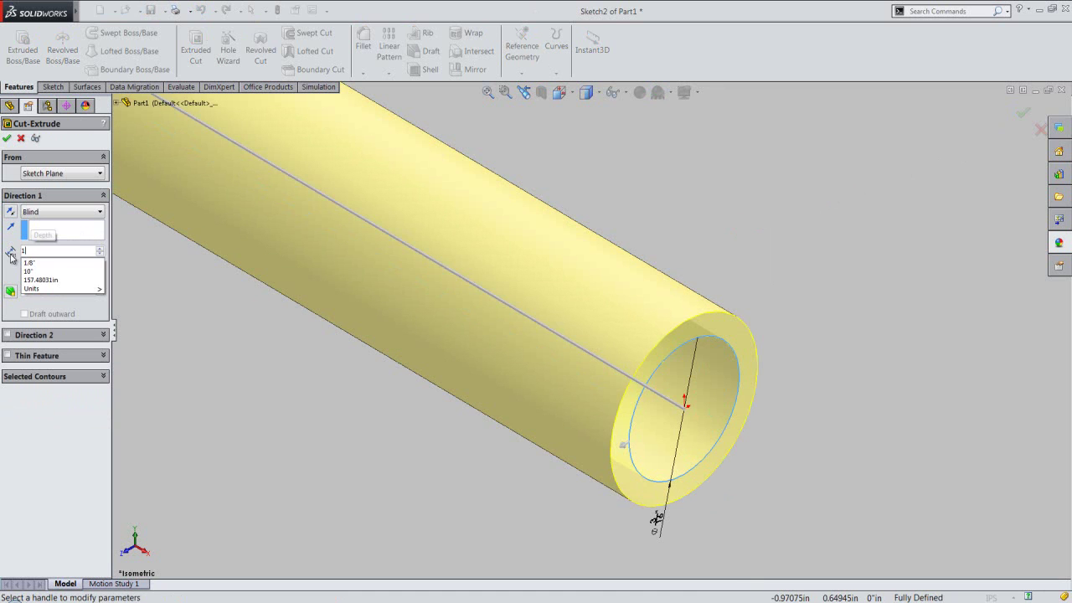
key(Return)
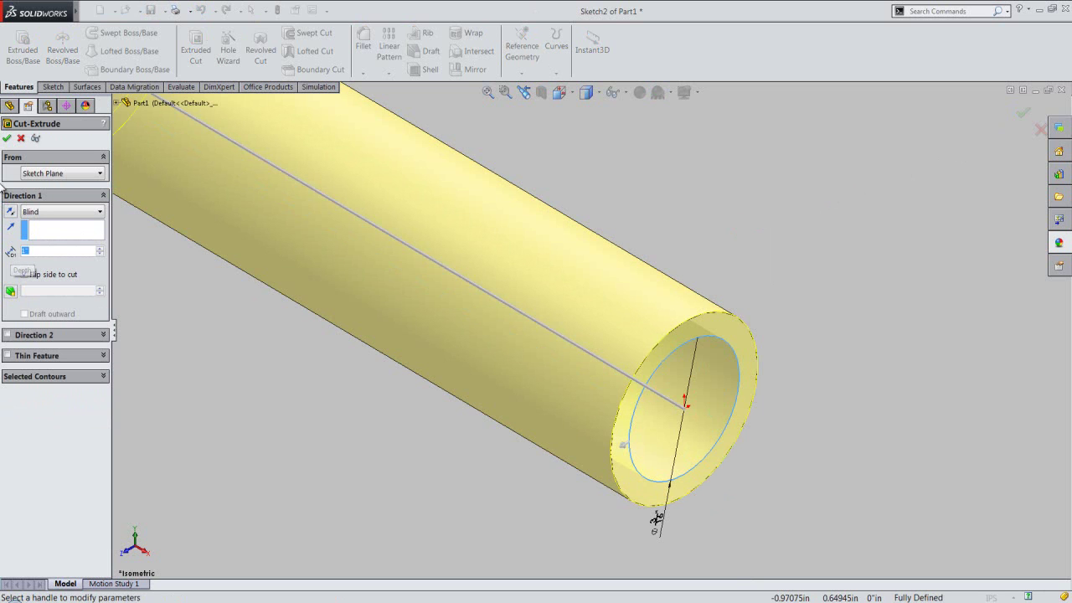
click(7, 139)
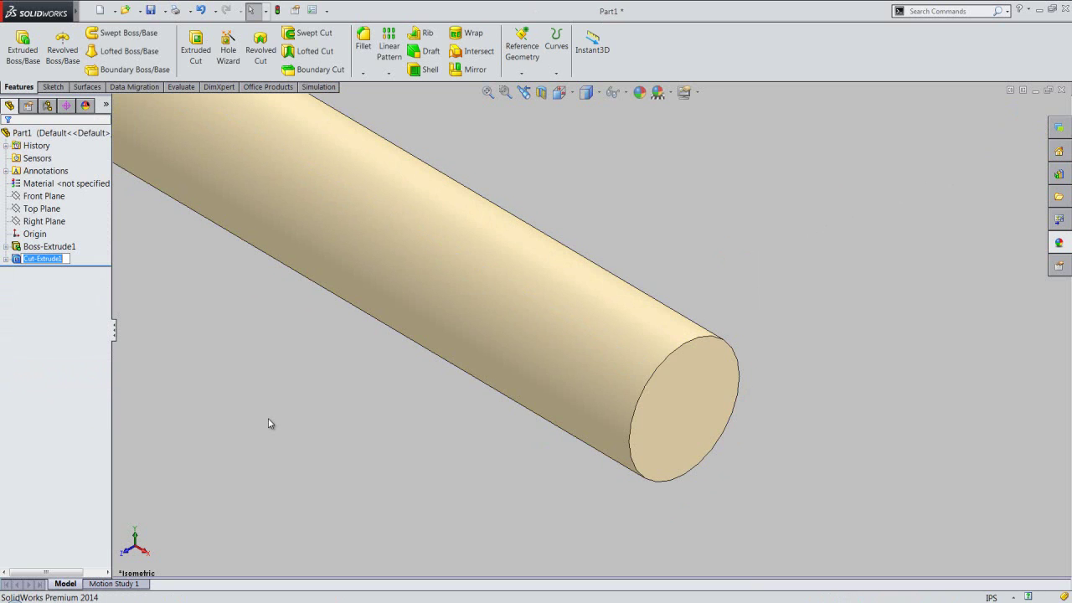
Step: Start a Revolved Cut with its sketch on the Front Plane
key(f)
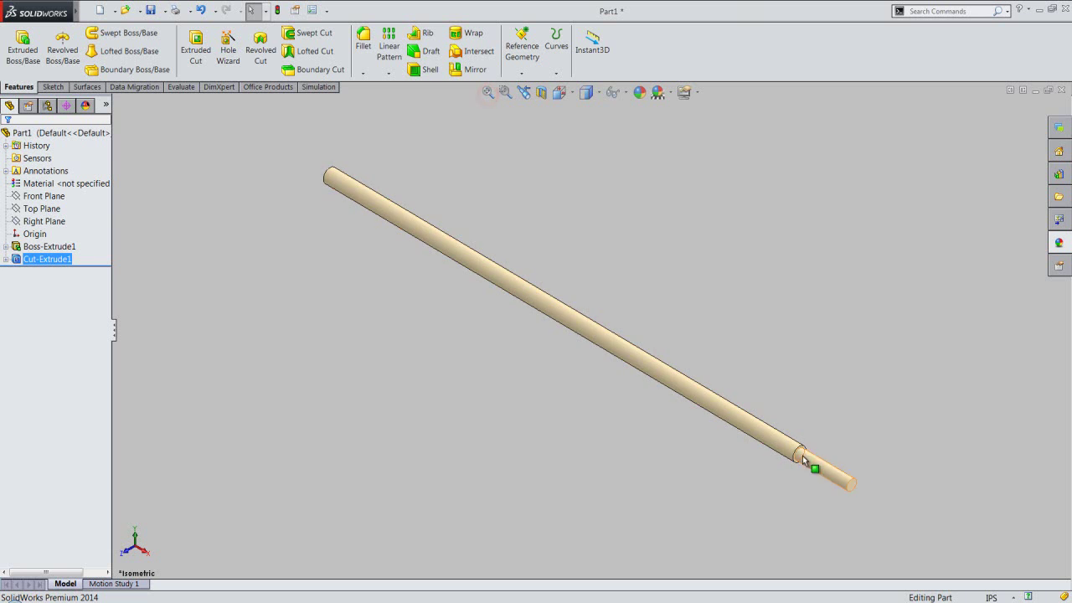
scroll(817, 471, down, 3)
scroll(817, 471, down, 2)
click(740, 285)
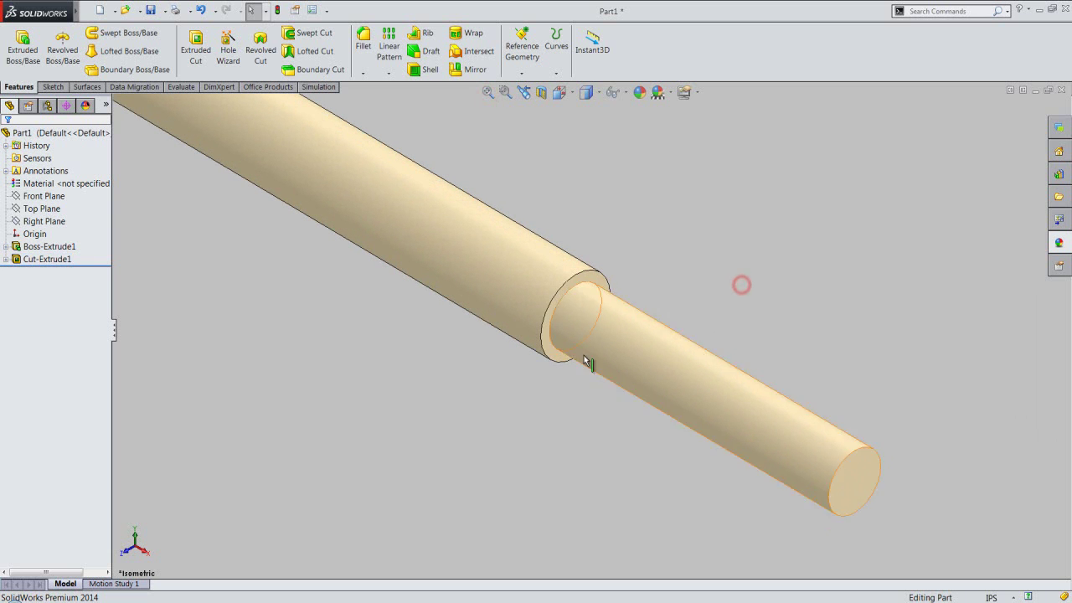
click(243, 361)
click(261, 56)
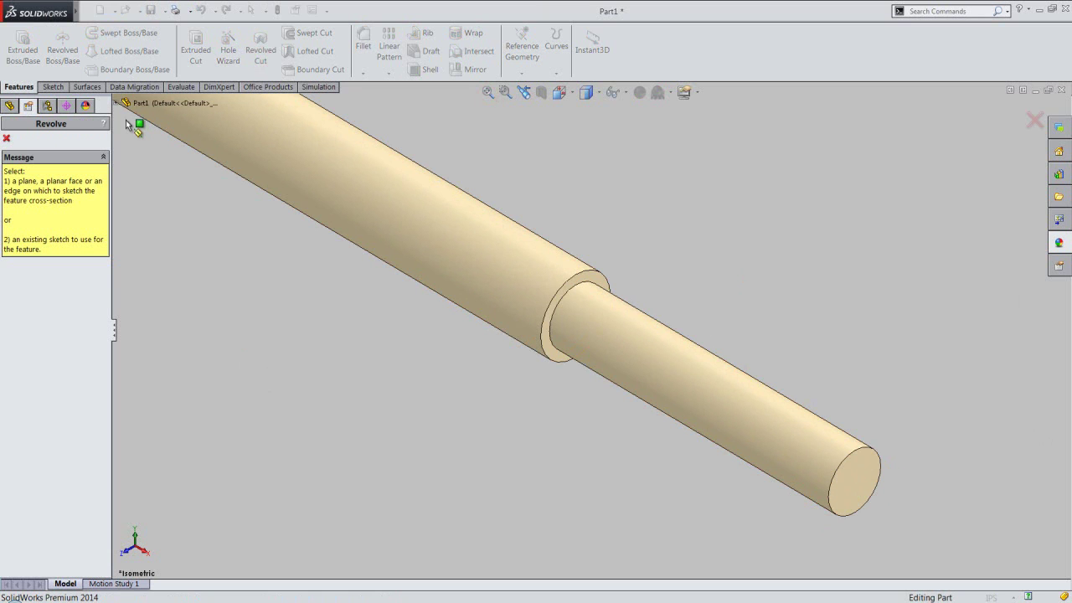
click(117, 103)
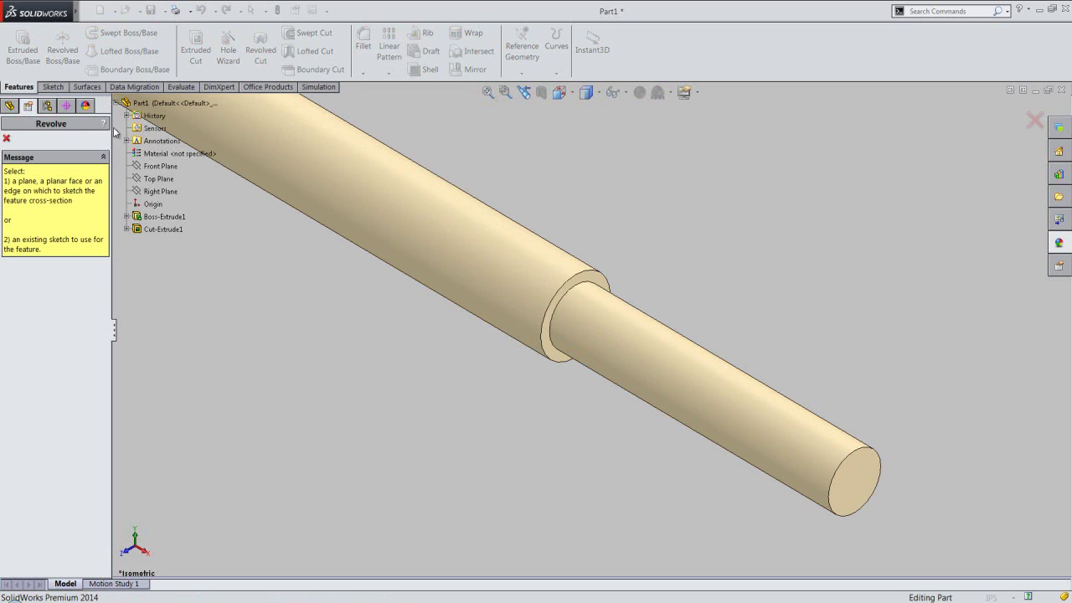
click(151, 168)
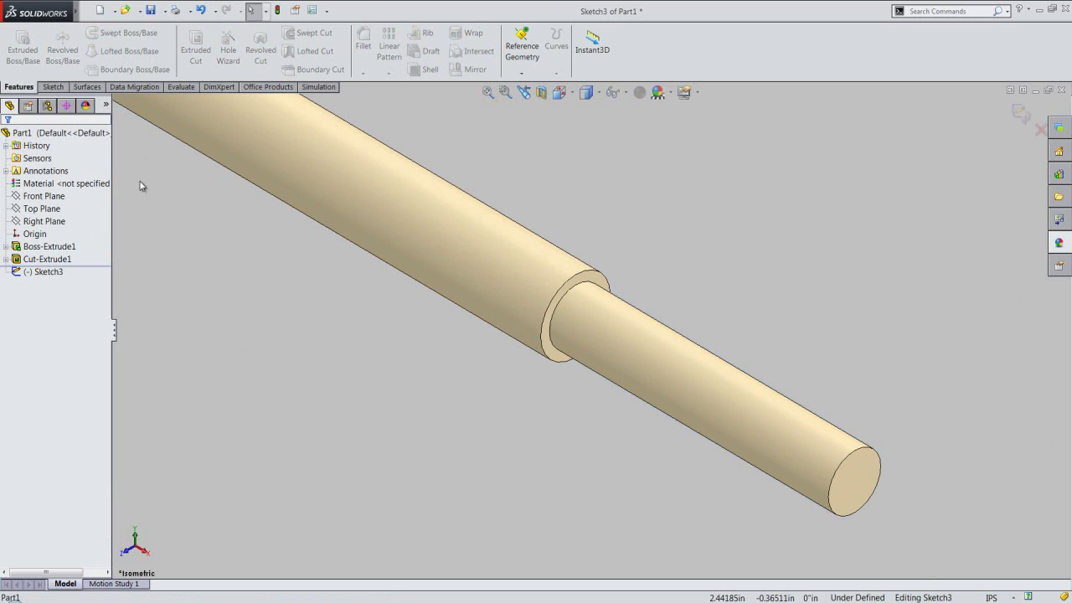
Step: Show a section view along the Front Plane and look at the rod from the front
click(60, 197)
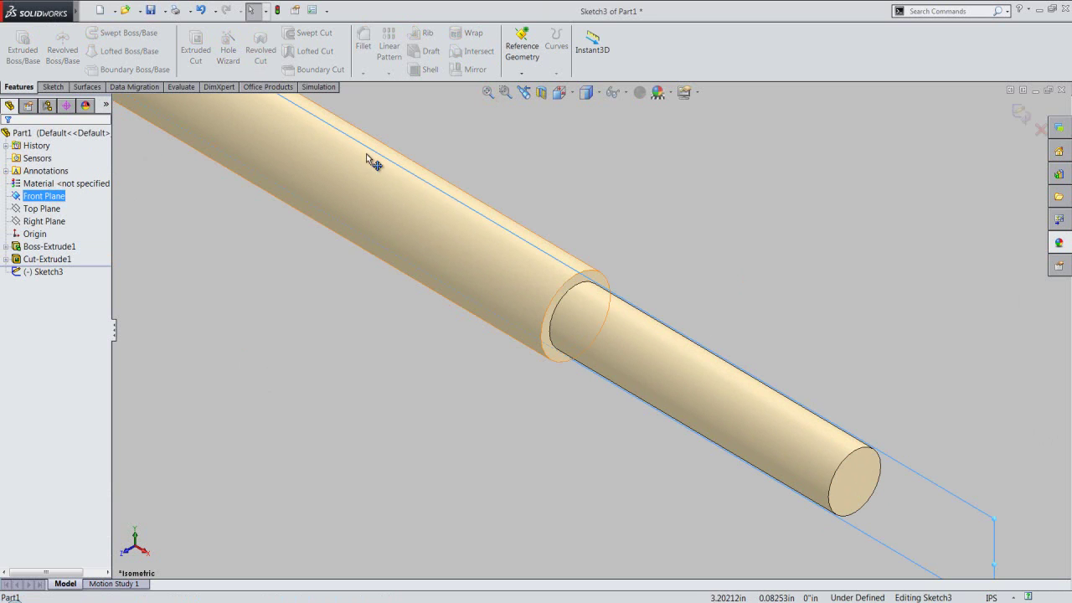
click(545, 94)
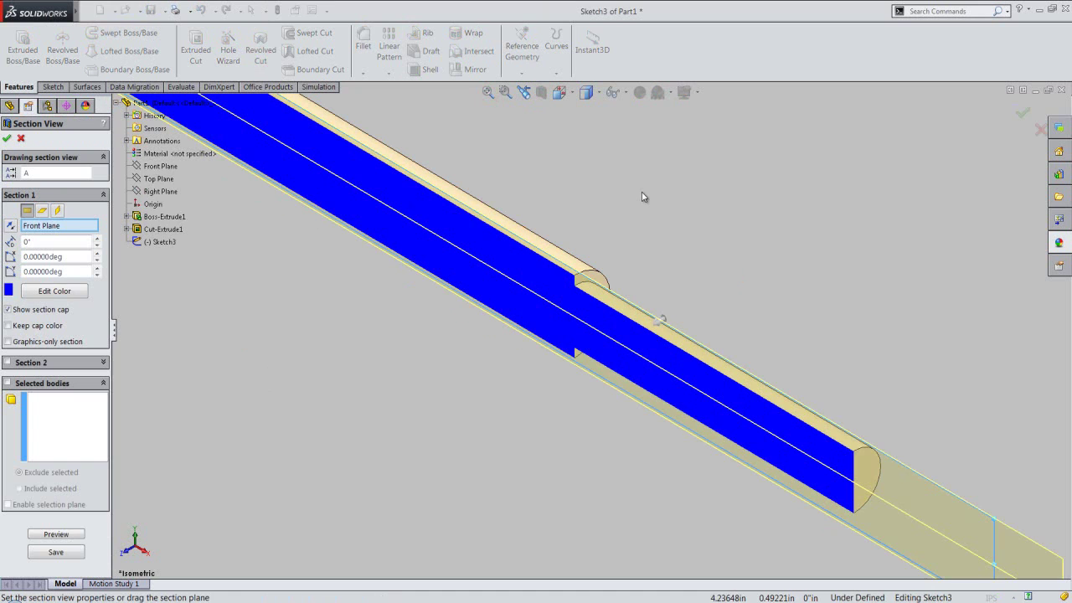
click(7, 139)
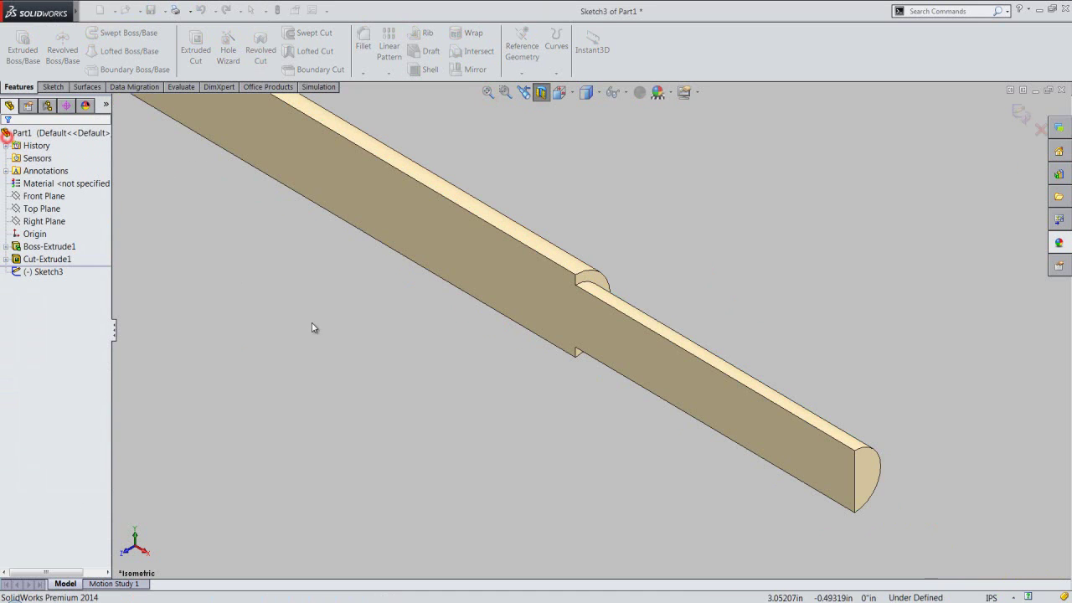
click(572, 99)
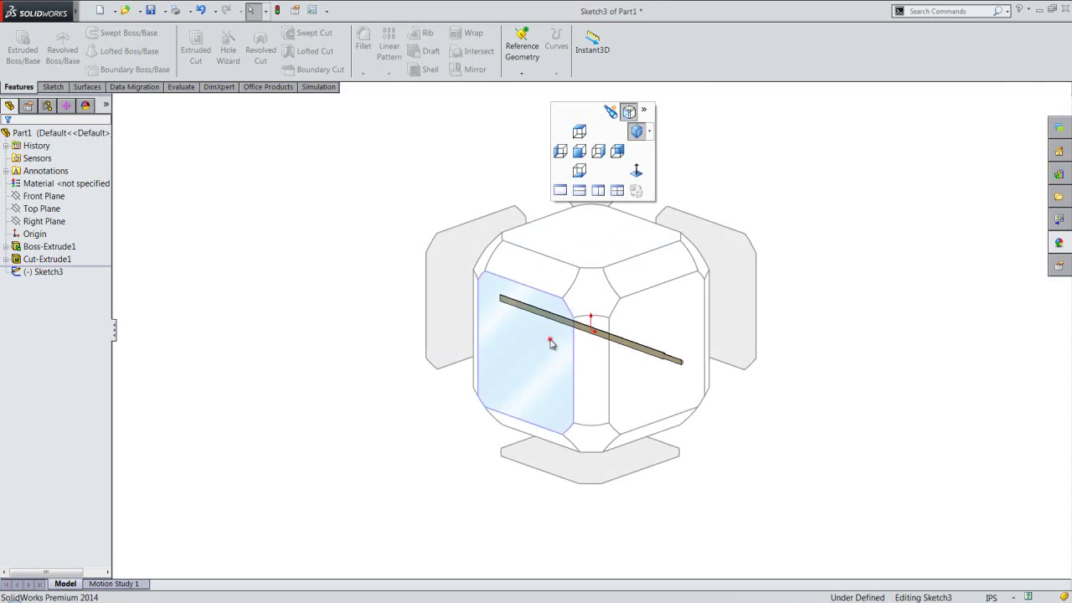
click(551, 343)
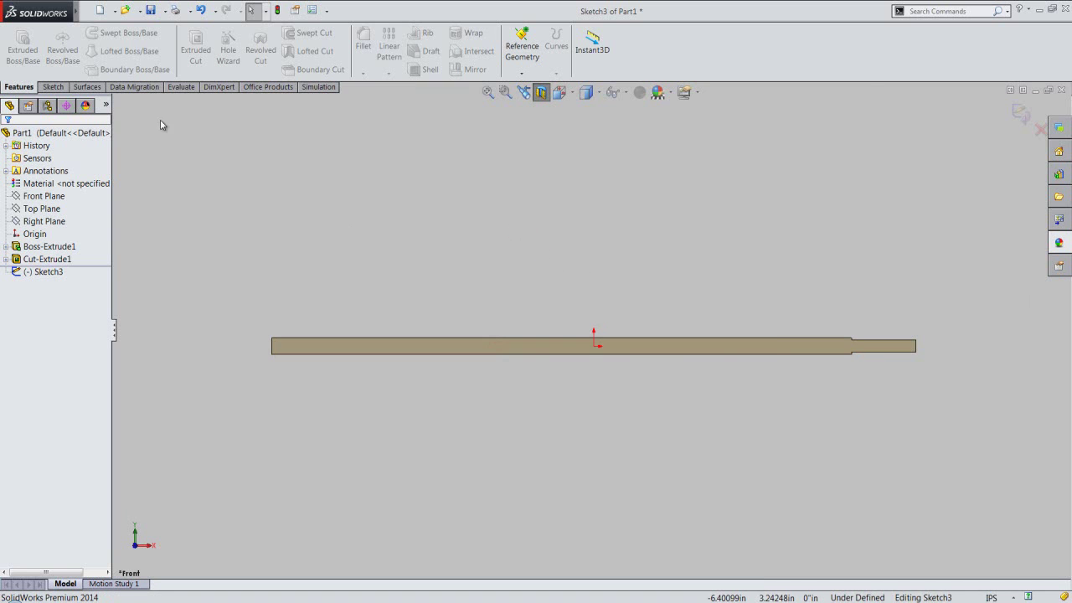
Step: Create Intersection Curves of the Part1 body in Sketch3
click(52, 86)
click(214, 74)
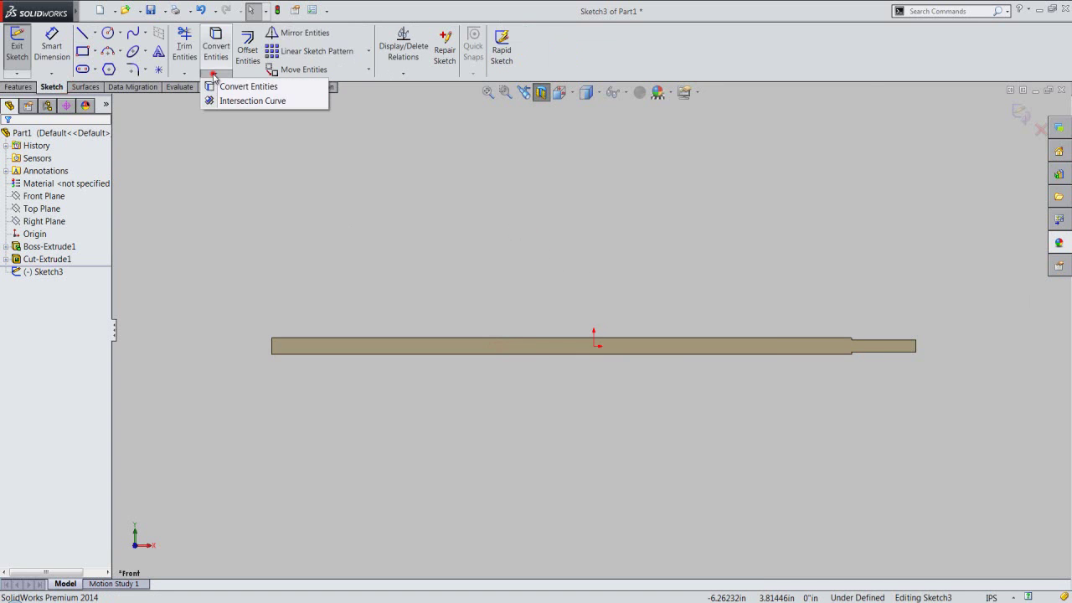
click(219, 101)
click(168, 102)
click(10, 139)
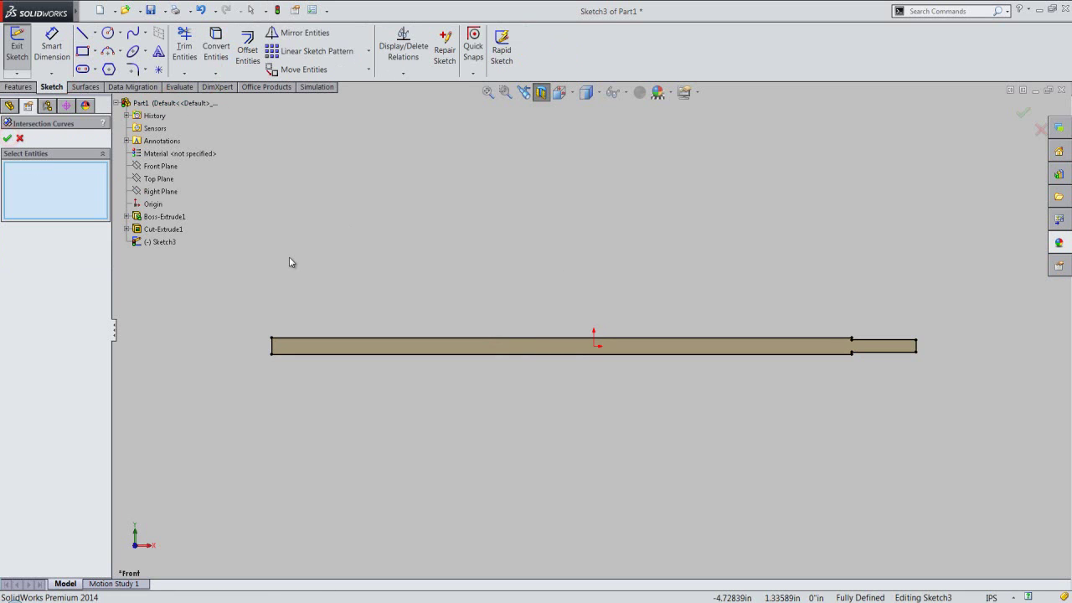
Step: Accept the intersection curves, then box-select and deselect the traced rod outline
right_click(288, 262)
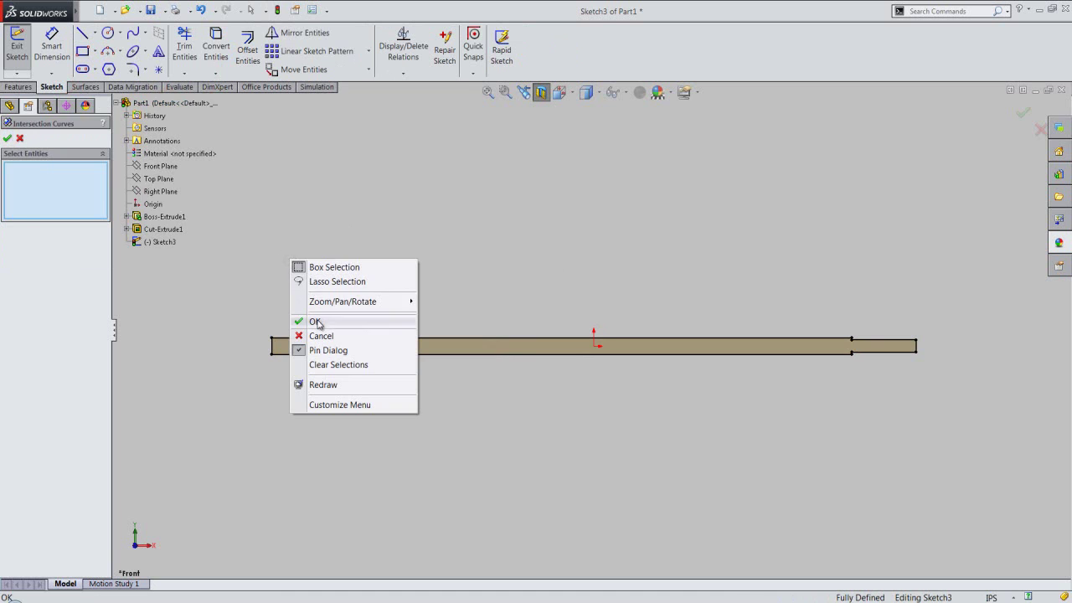
click(318, 319)
drag(232, 263, 996, 418)
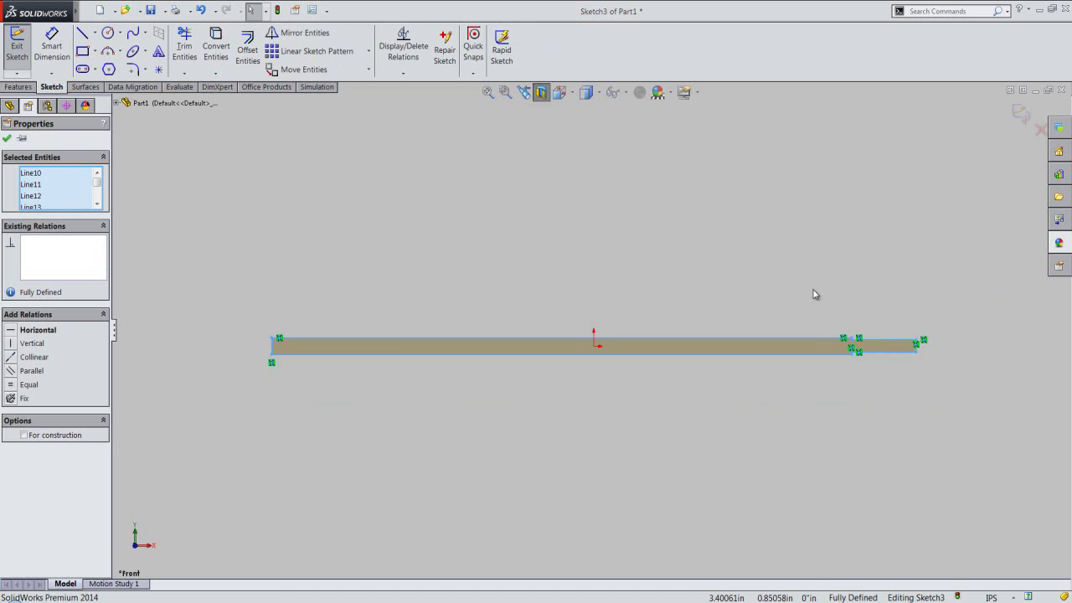
right_click(813, 293)
click(895, 295)
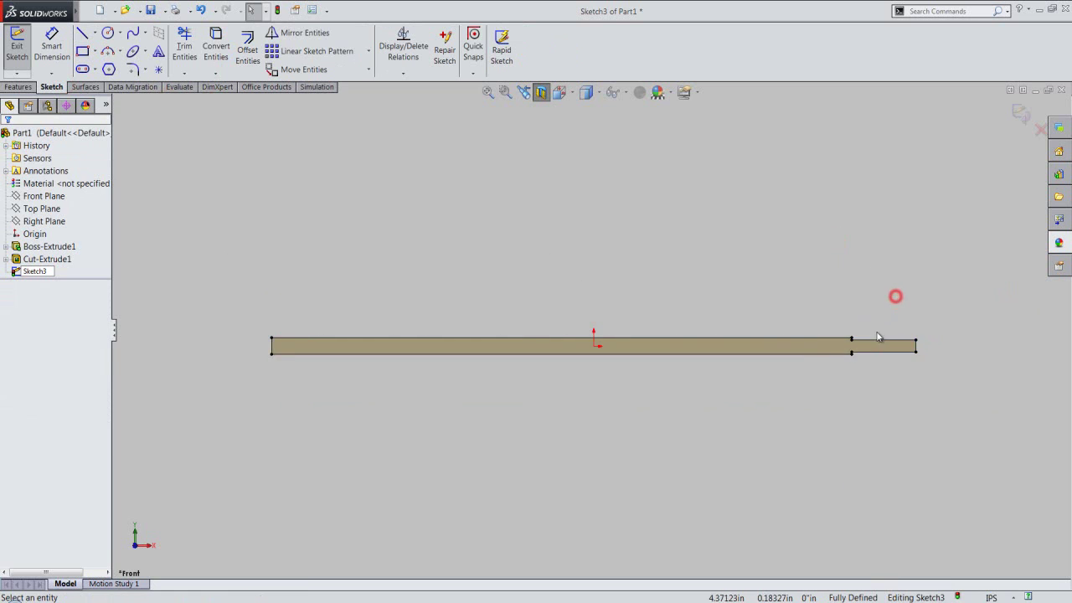
Step: Zoom to the shoulder corner and draw a three-point arc from the top edge to the step
scroll(877, 337, down, 3)
scroll(827, 355, down, 3)
scroll(737, 321, down, 5)
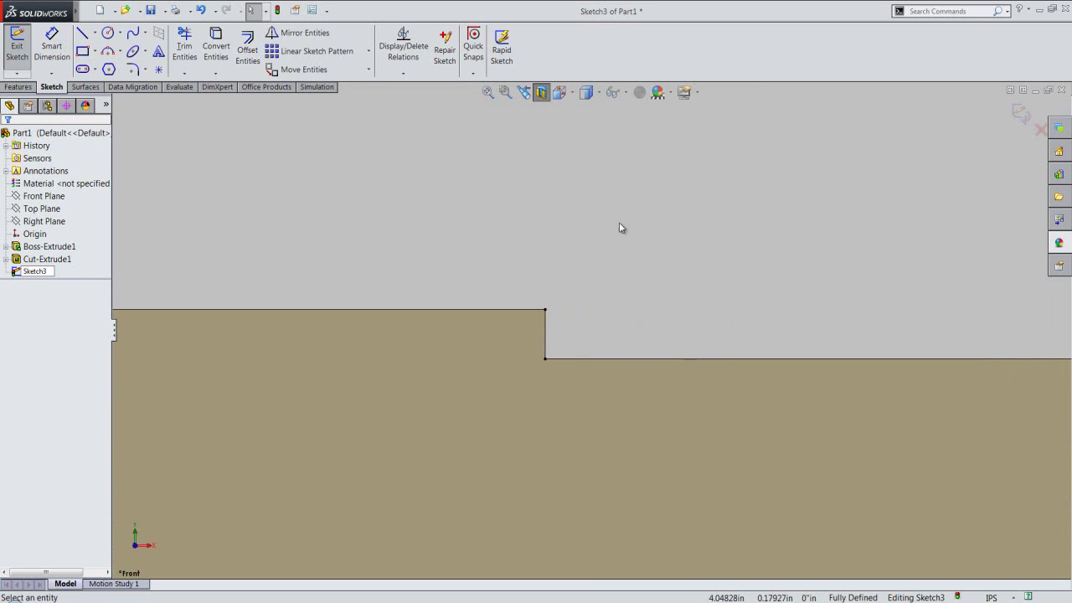
right_click(618, 223)
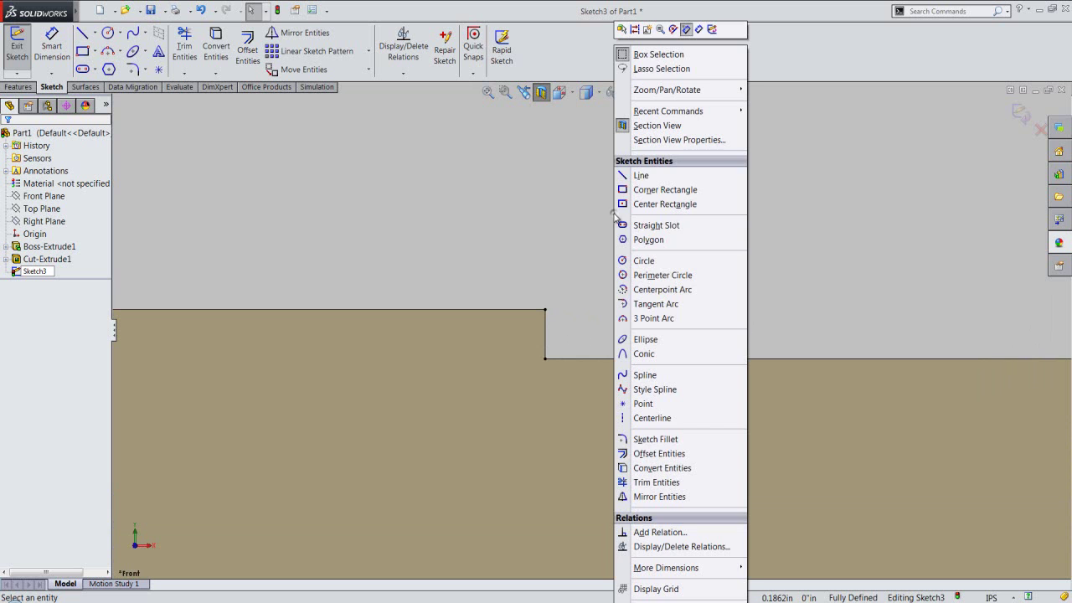
click(635, 319)
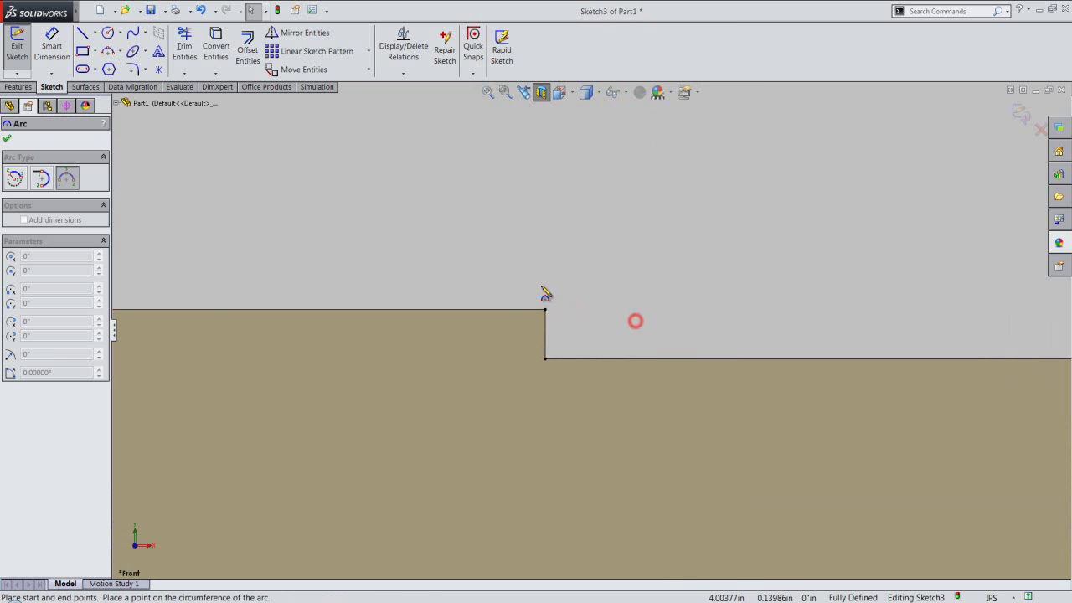
click(486, 311)
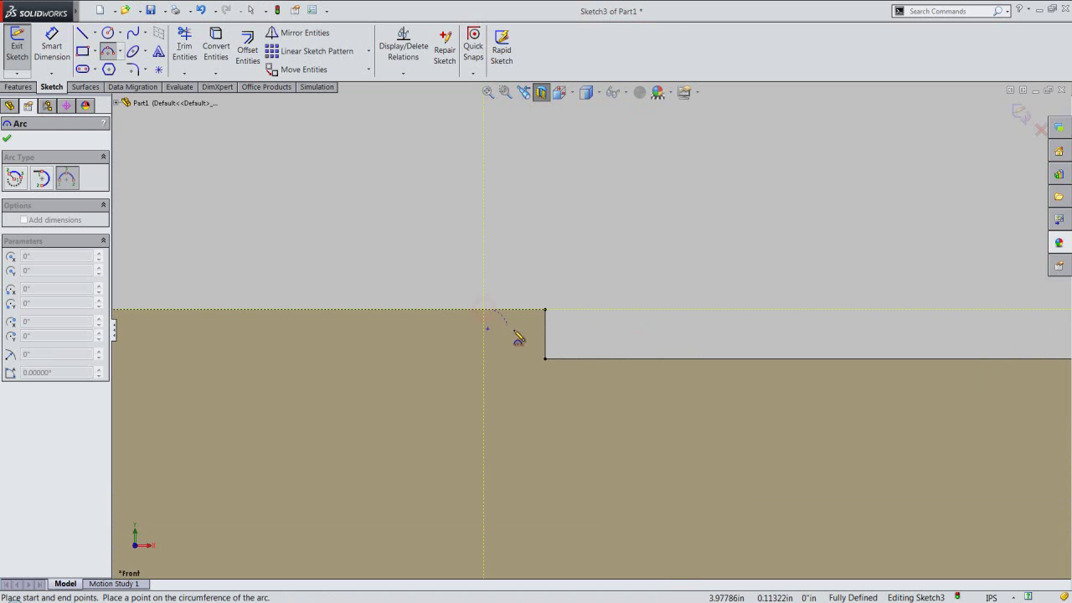
click(545, 358)
click(536, 334)
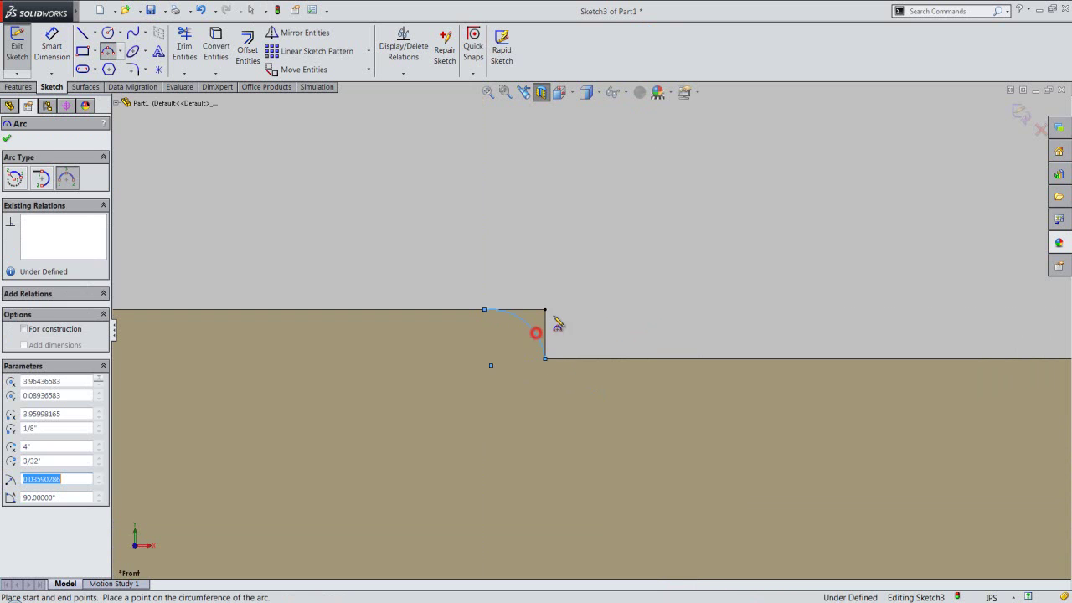
right_click(582, 267)
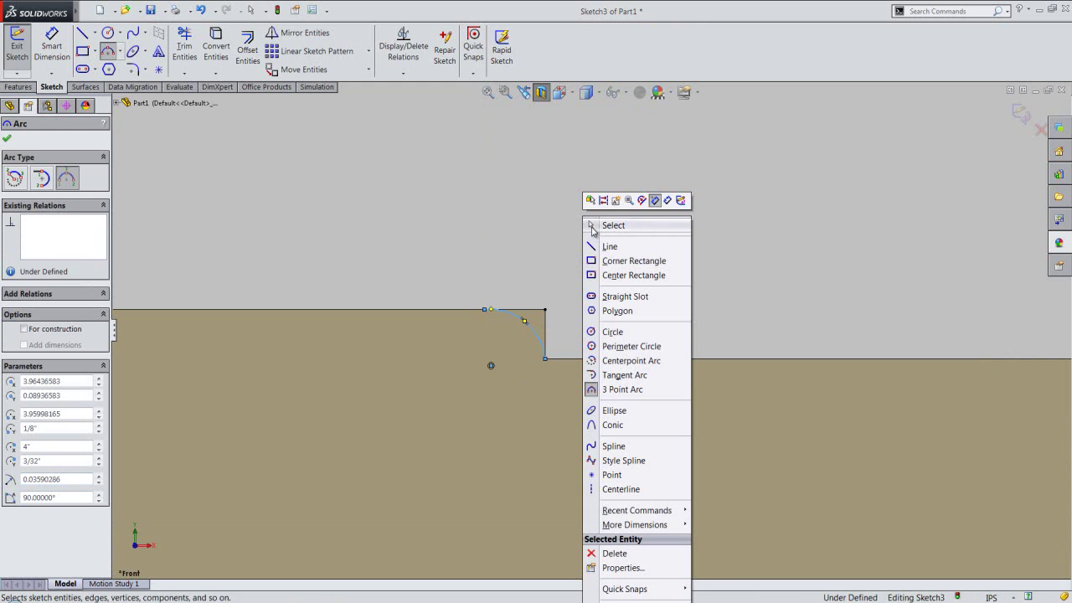
click(612, 225)
drag(537, 322, 526, 308)
Step: Make the arc tangent to both the top edge and the vertical step line
ctrl+click(429, 307)
click(33, 330)
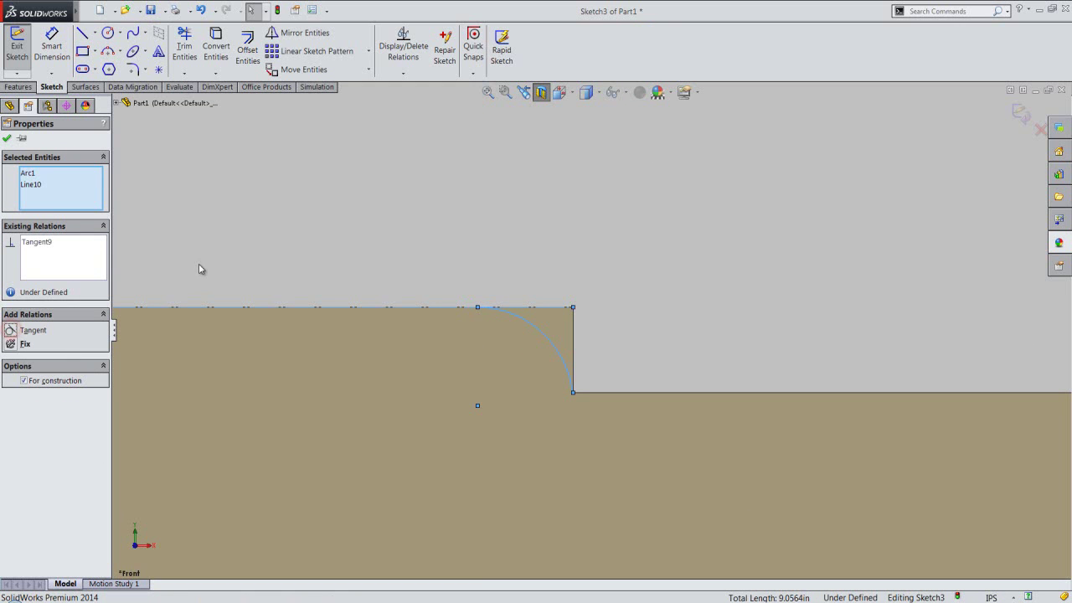
click(31, 173)
key(Delete)
click(30, 173)
key(Delete)
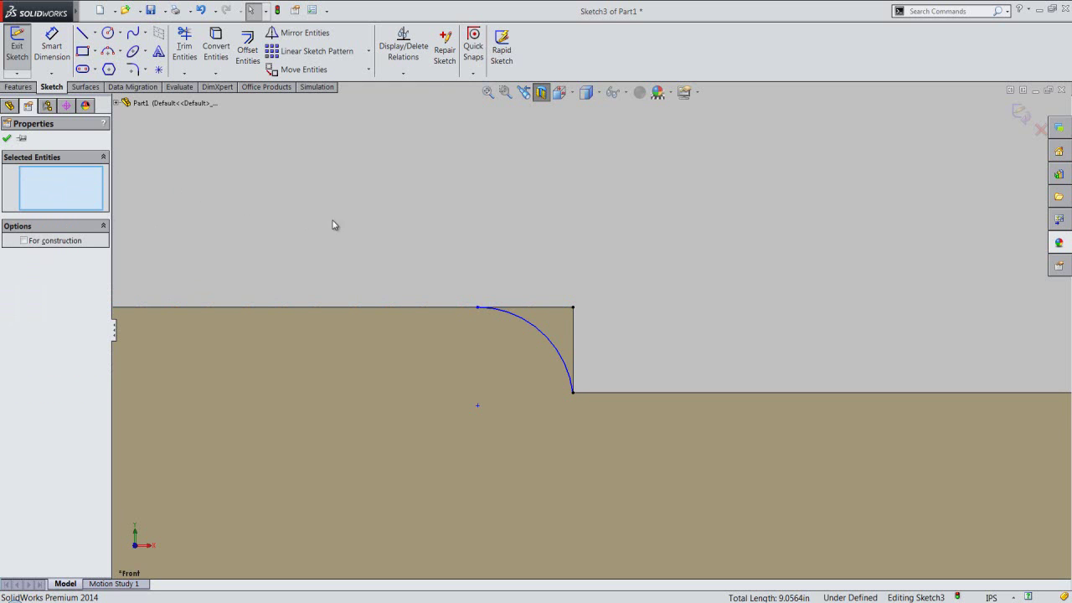
click(575, 339)
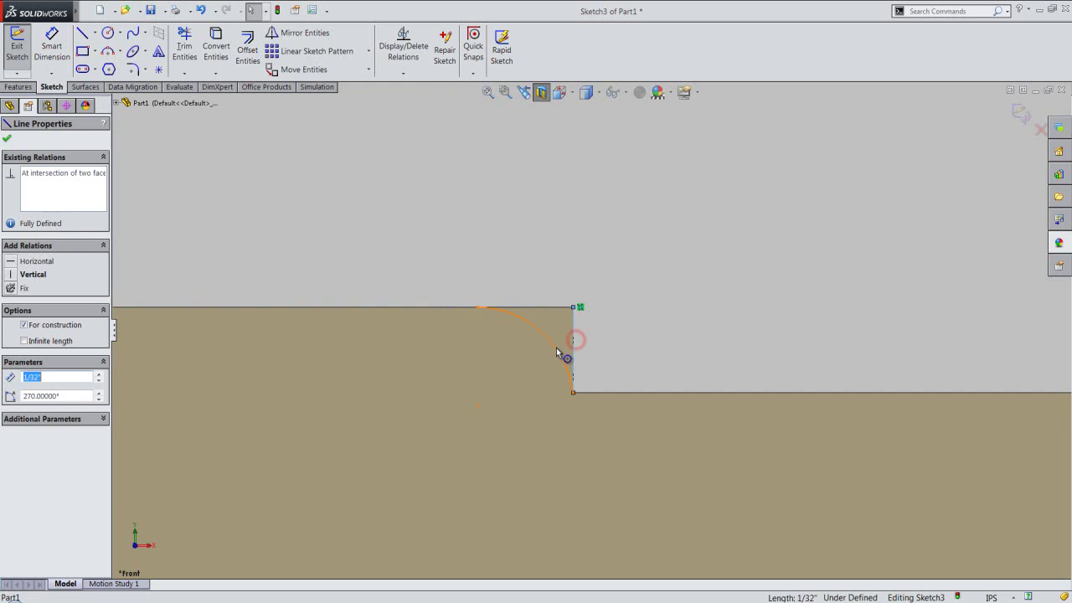
ctrl+click(556, 347)
click(12, 331)
click(6, 140)
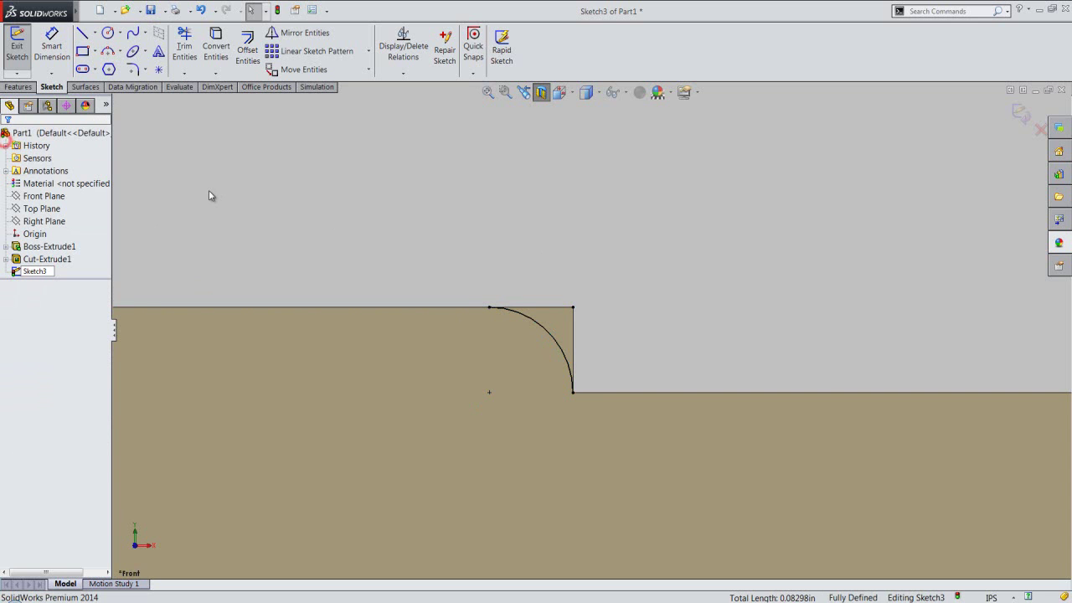
click(209, 192)
Step: Close the profile with a horizontal line and a 1/32-inch vertical line
right_click(302, 222)
click(335, 178)
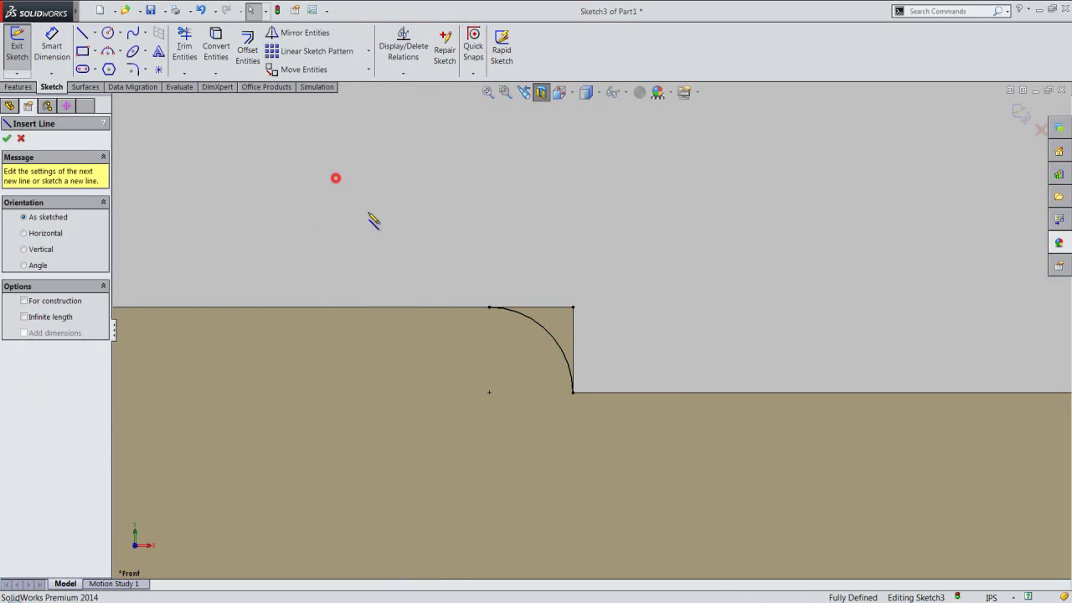
click(489, 307)
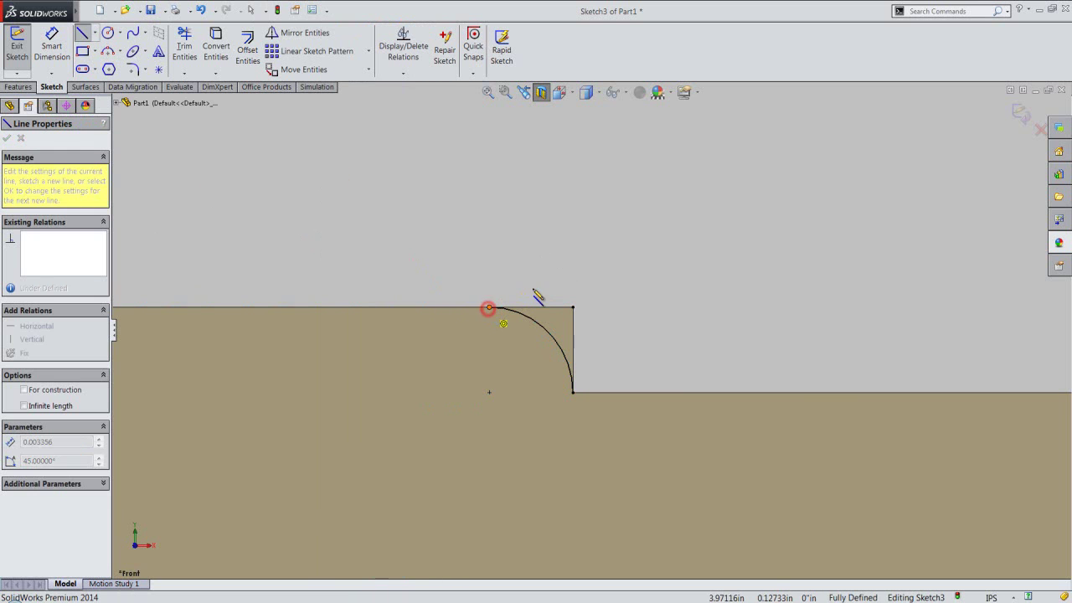
click(573, 307)
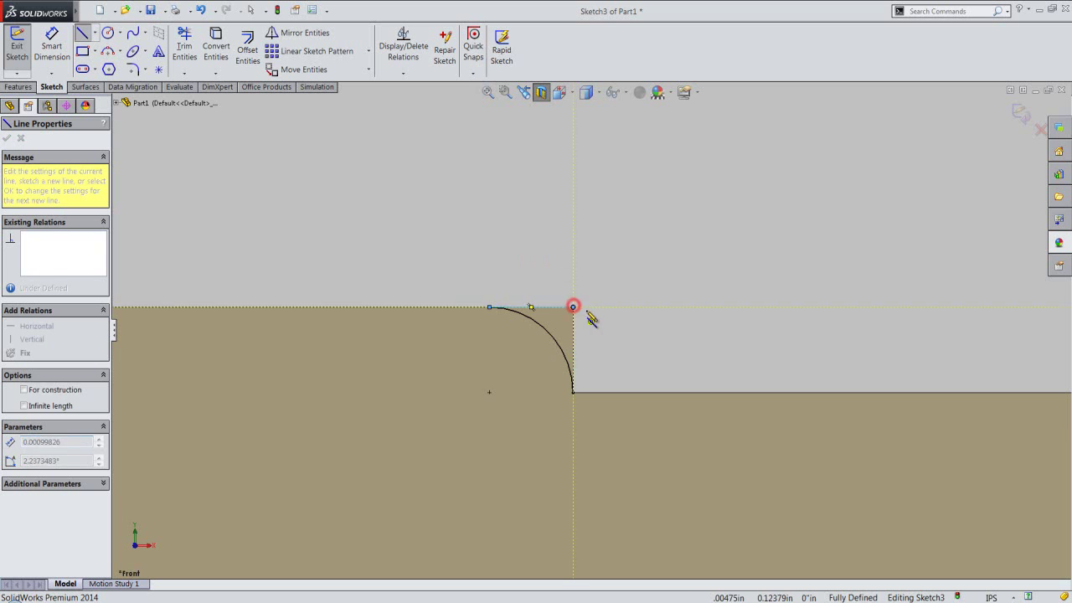
click(572, 392)
right_click(619, 263)
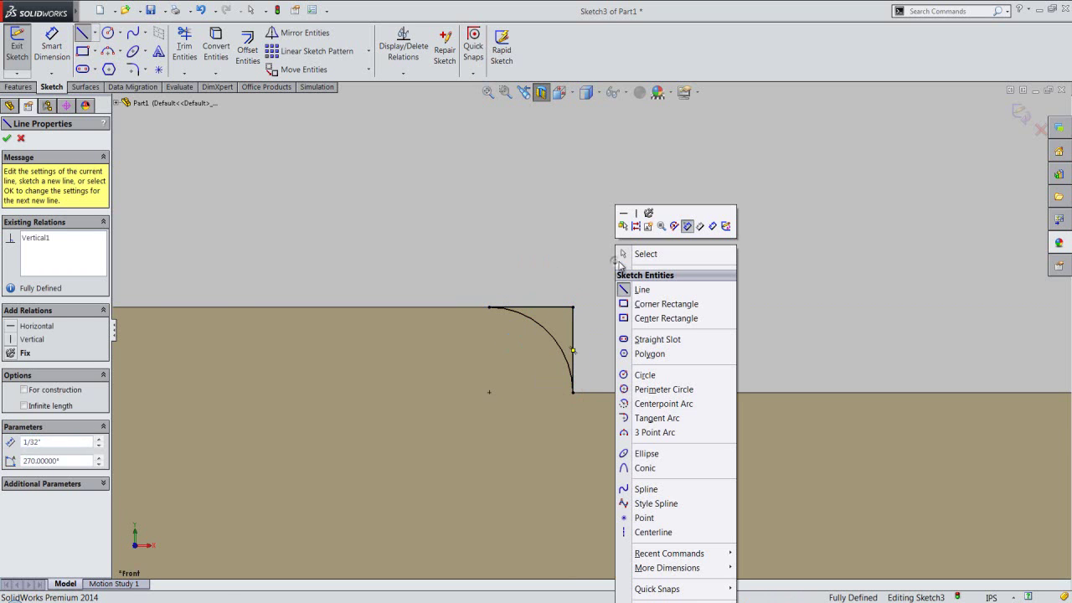
click(625, 254)
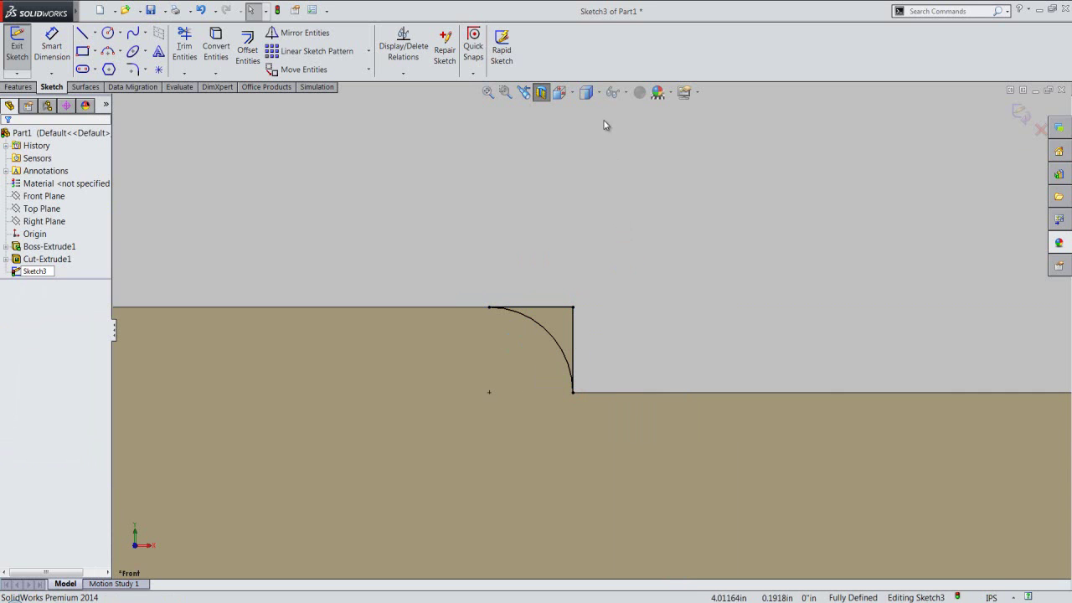
click(600, 93)
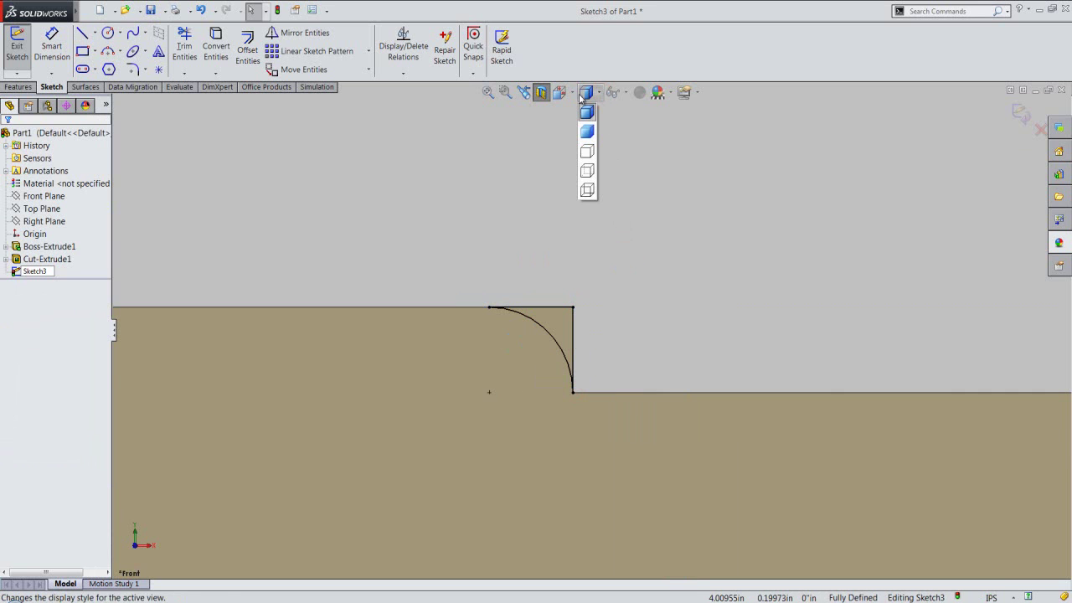
Step: Switch to isometric view, start a revolved cut, and show the temporary axes
click(586, 151)
click(559, 92)
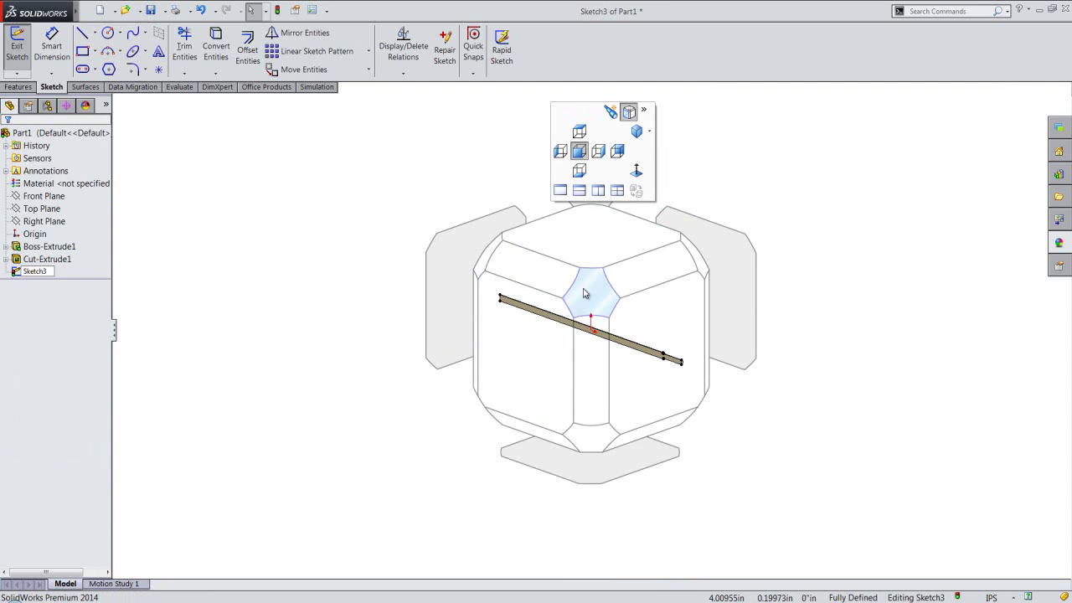
click(585, 292)
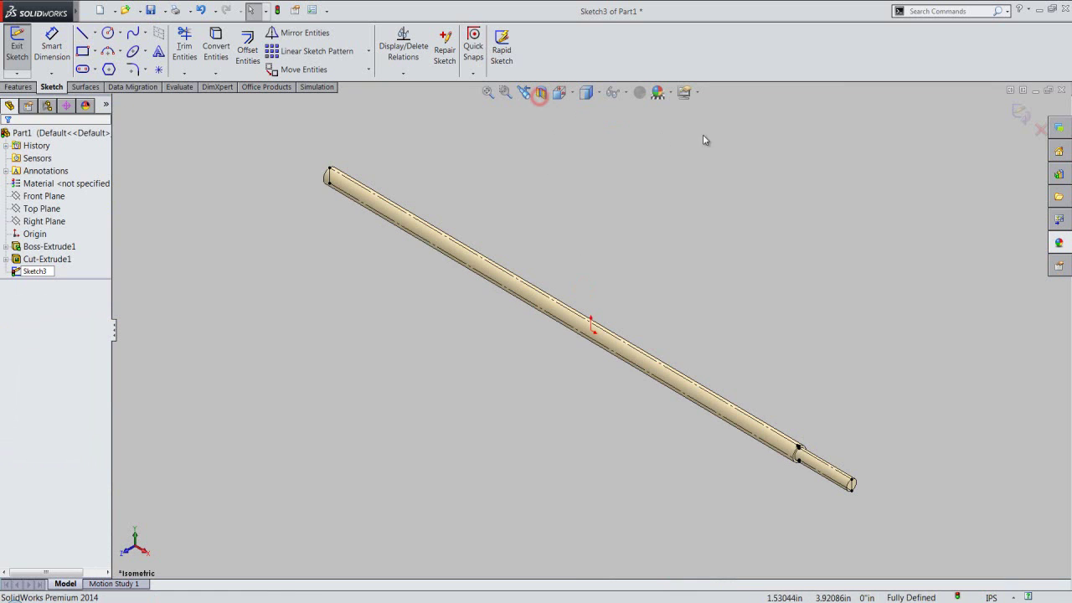
key(r)
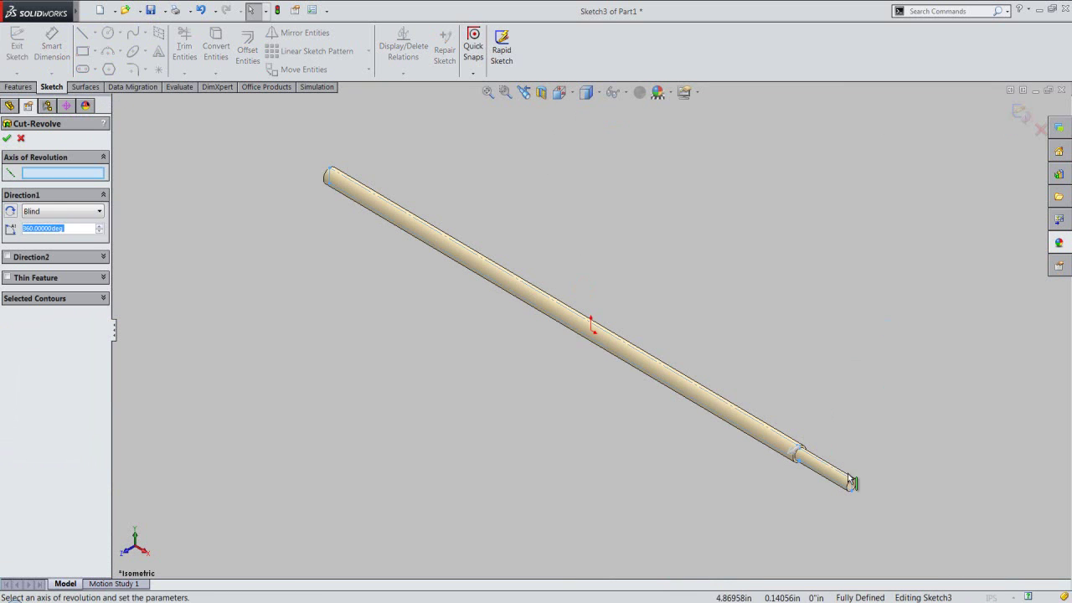
scroll(846, 479, down, 2)
scroll(790, 442, down, 2)
scroll(718, 394, down, 2)
scroll(669, 318, down, 2)
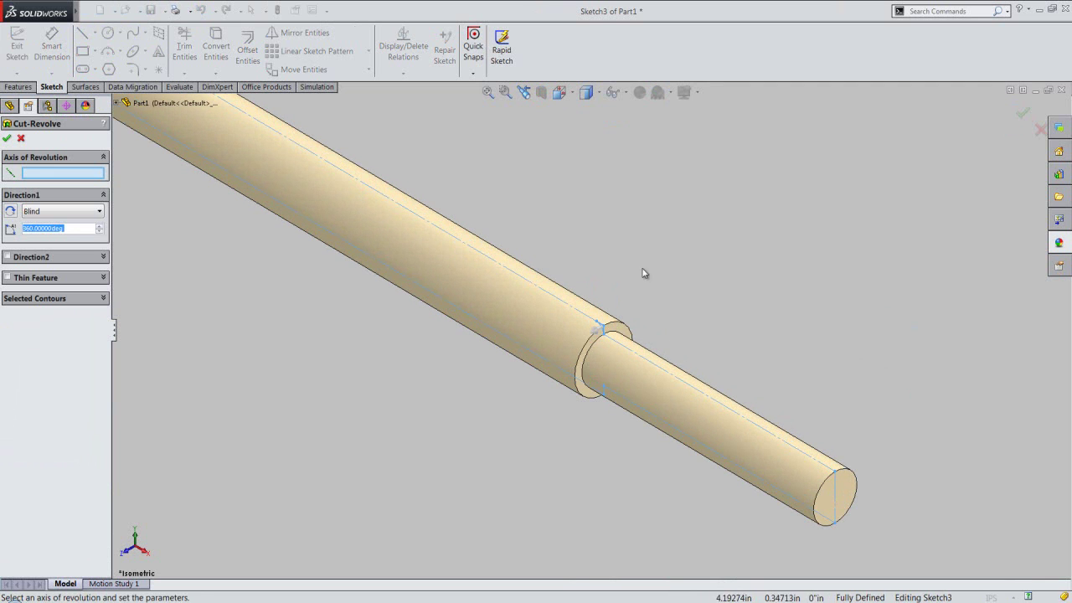
click(625, 93)
click(633, 132)
click(719, 195)
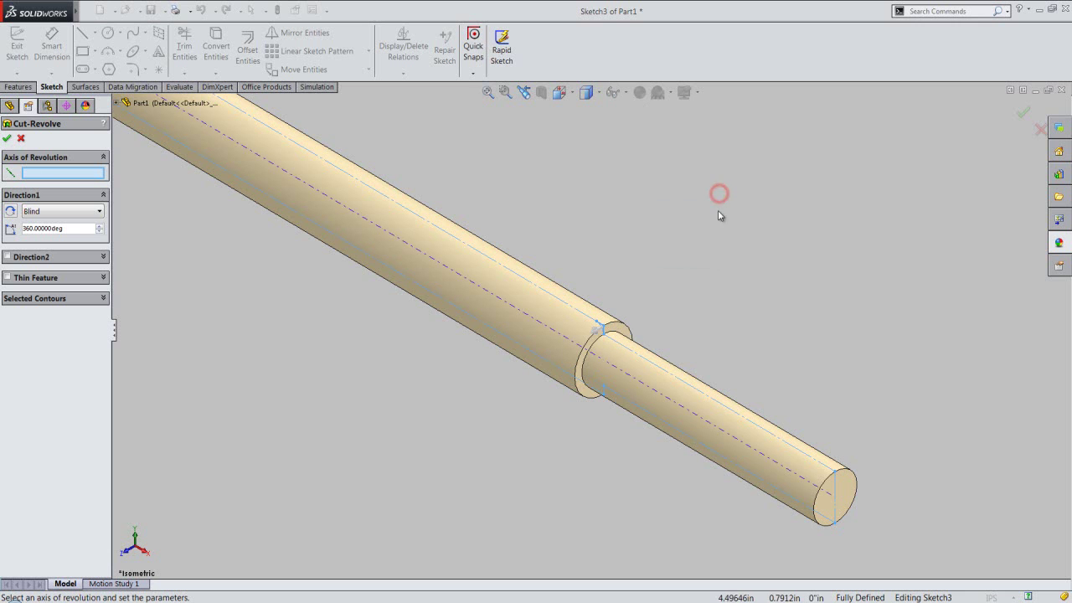
Step: Set the rod's central Axis1 as the axis of revolution and accept the 360° cut
click(87, 173)
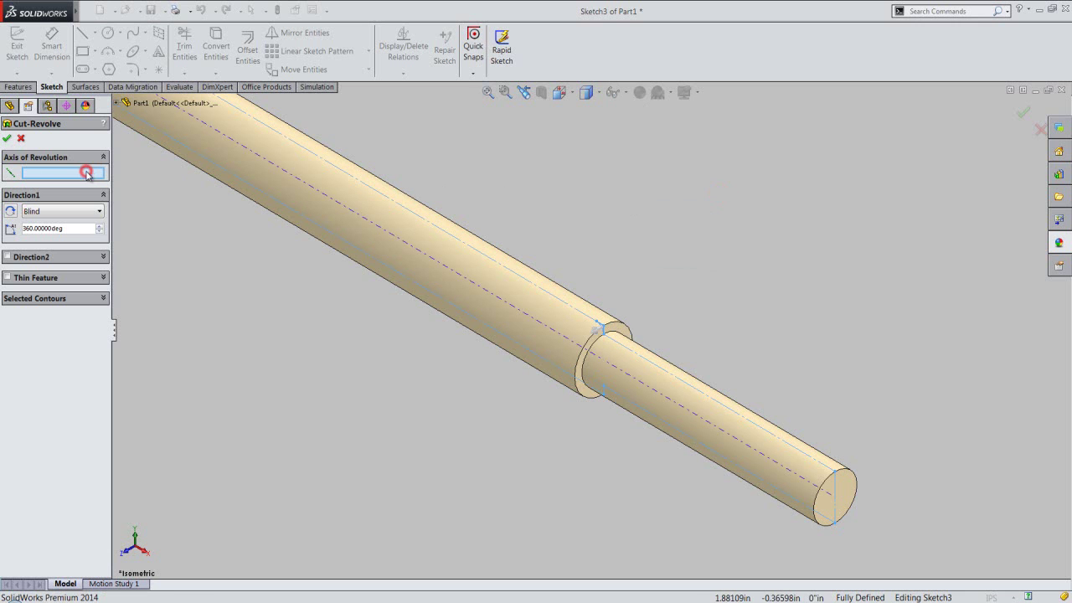
right_click(87, 174)
click(108, 177)
click(622, 371)
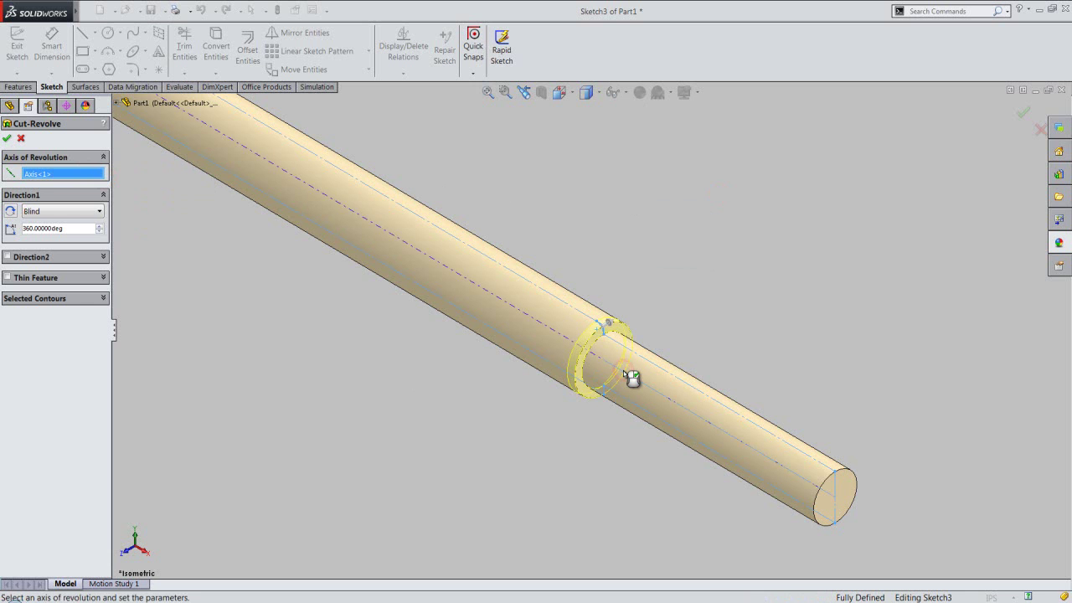
scroll(626, 374, down, 1)
scroll(627, 376, down, 2)
right_click(628, 378)
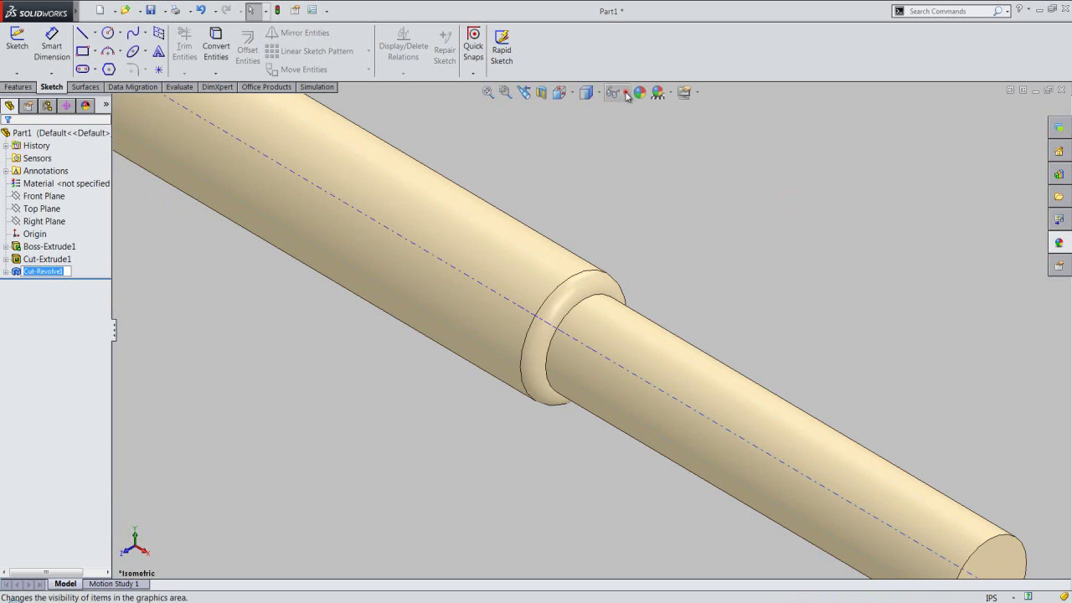
Step: Hide the temporary axes, orbit to inspect the rounded shoulder, then return to isometric
click(624, 92)
click(632, 133)
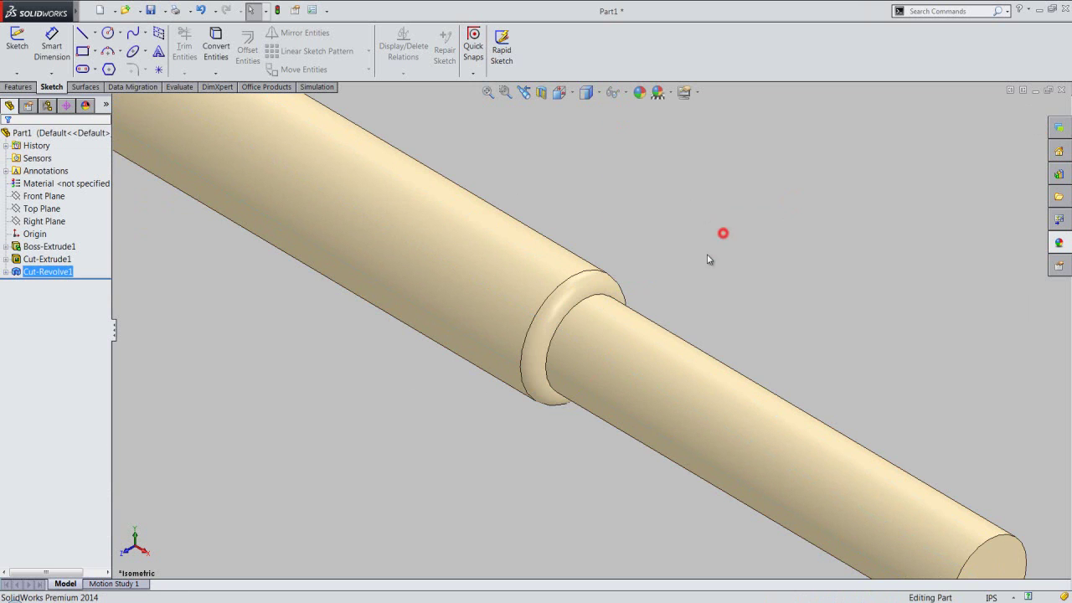
middle_drag(594, 289, 646, 292)
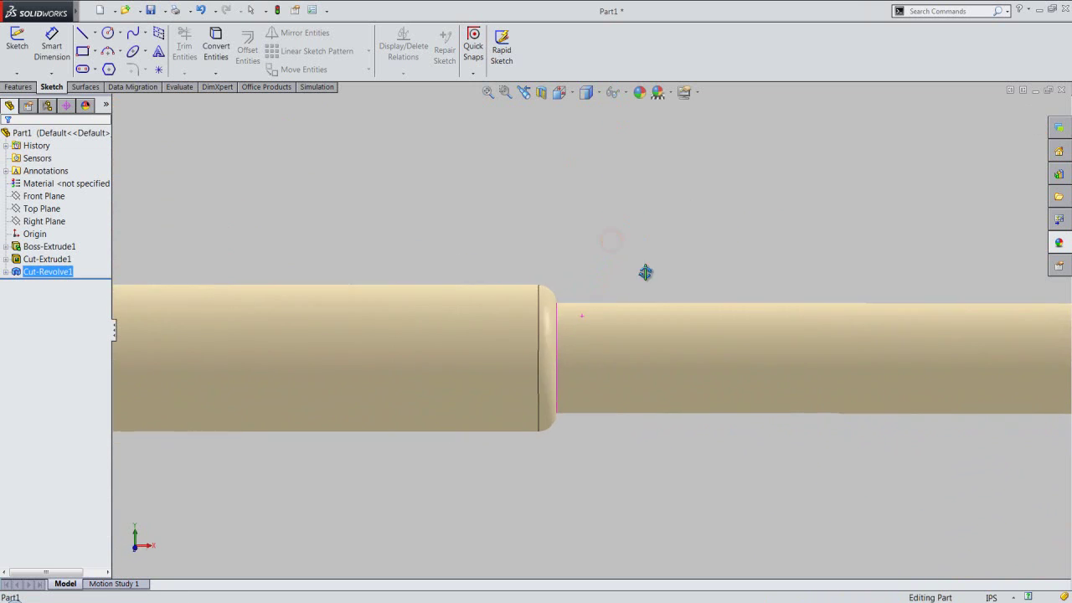
click(523, 93)
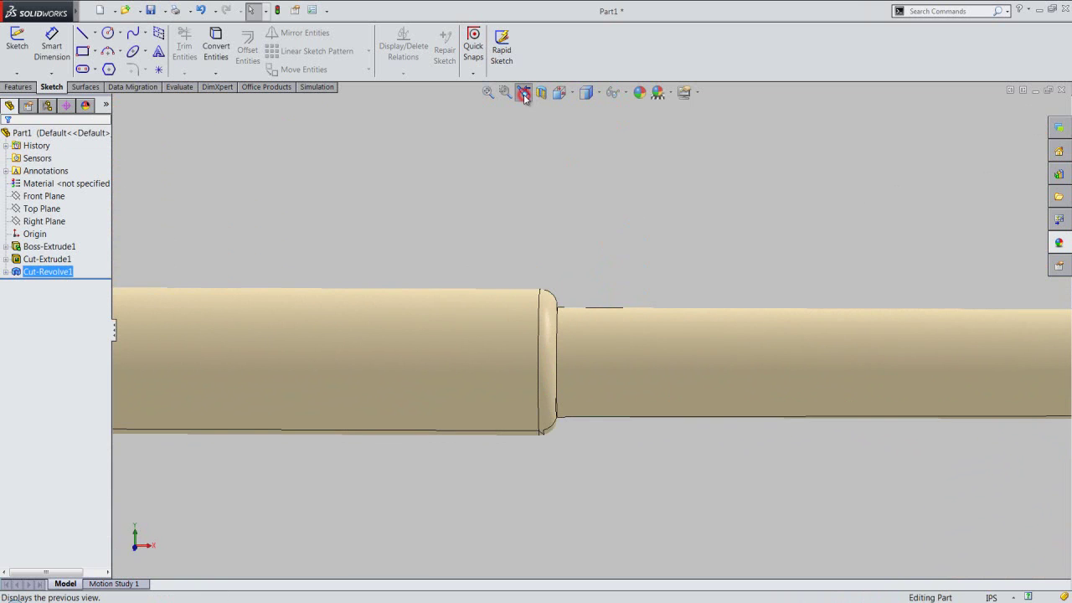
click(523, 93)
Step: Rebuild the part with Ctrl+B, zoom to fit, and save it
key(ctrl+b)
click(491, 92)
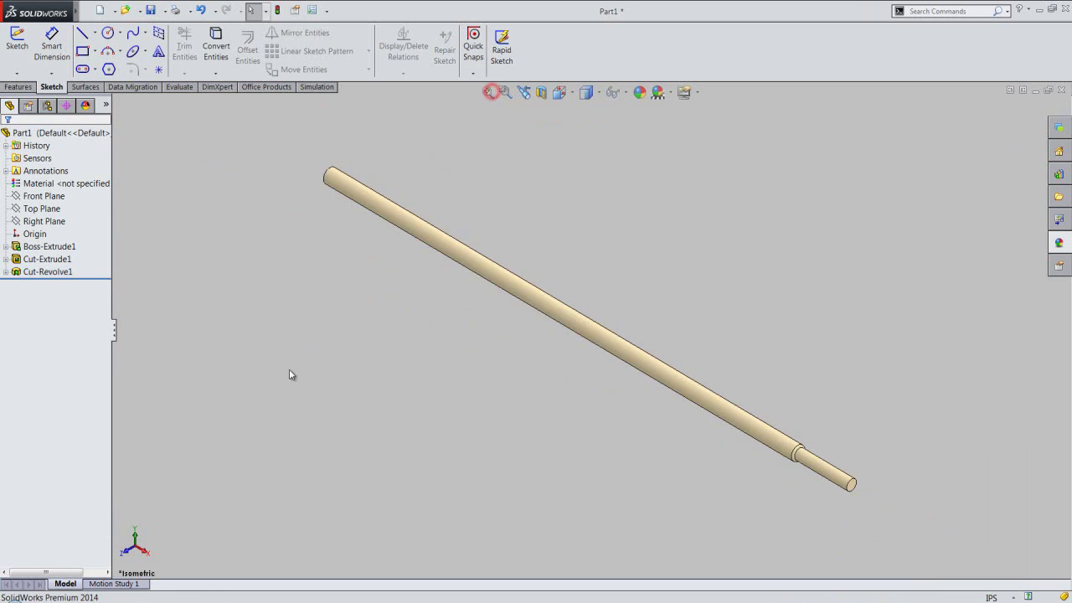
click(150, 10)
click(256, 180)
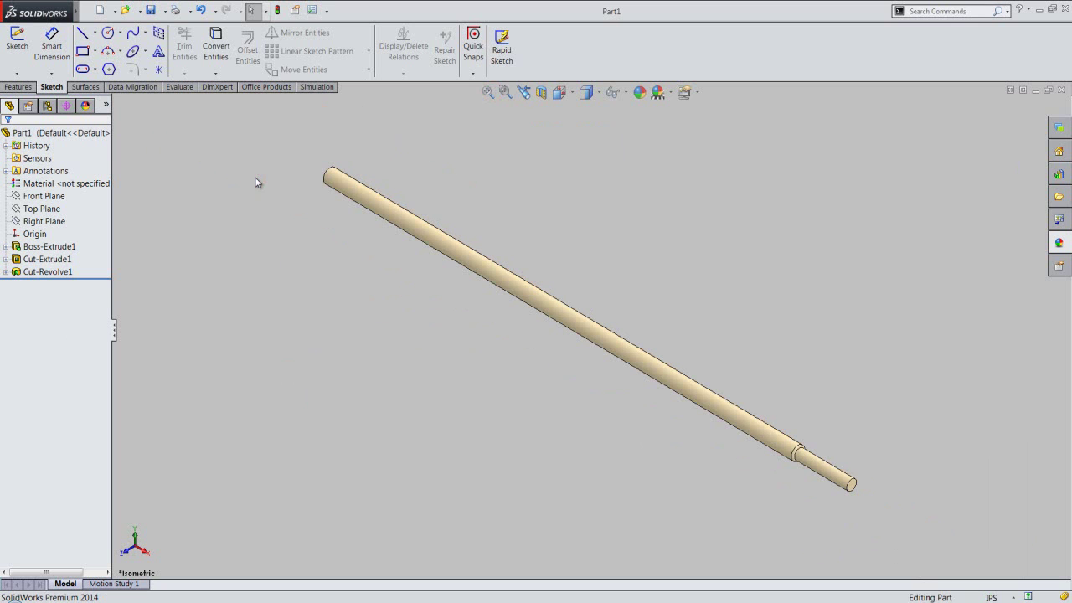
click(108, 34)
Step: Draw a 1/32" diameter circle centred on the tip's end face and exit Sketch4
scroll(837, 502, up, 3)
scroll(815, 402, down, 2)
scroll(701, 375, down, 3)
click(697, 376)
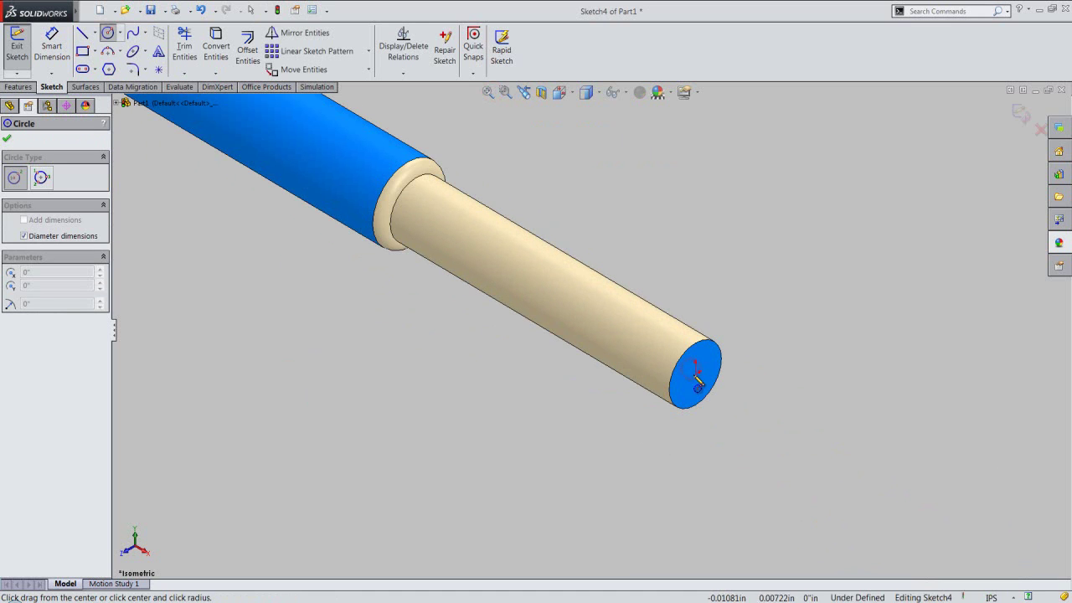
click(697, 374)
text(1/32)
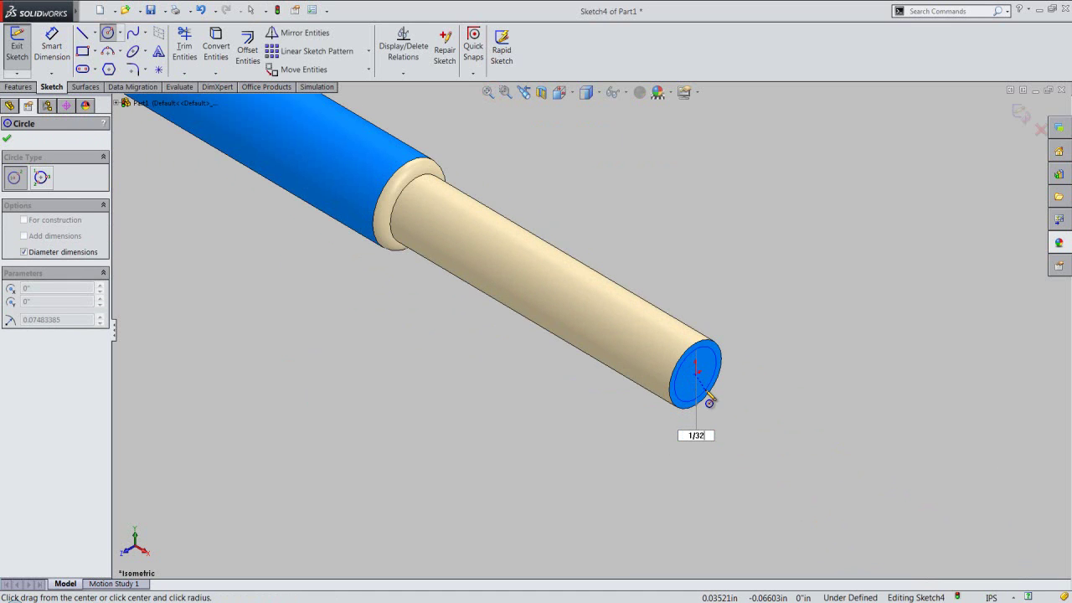
key(Return)
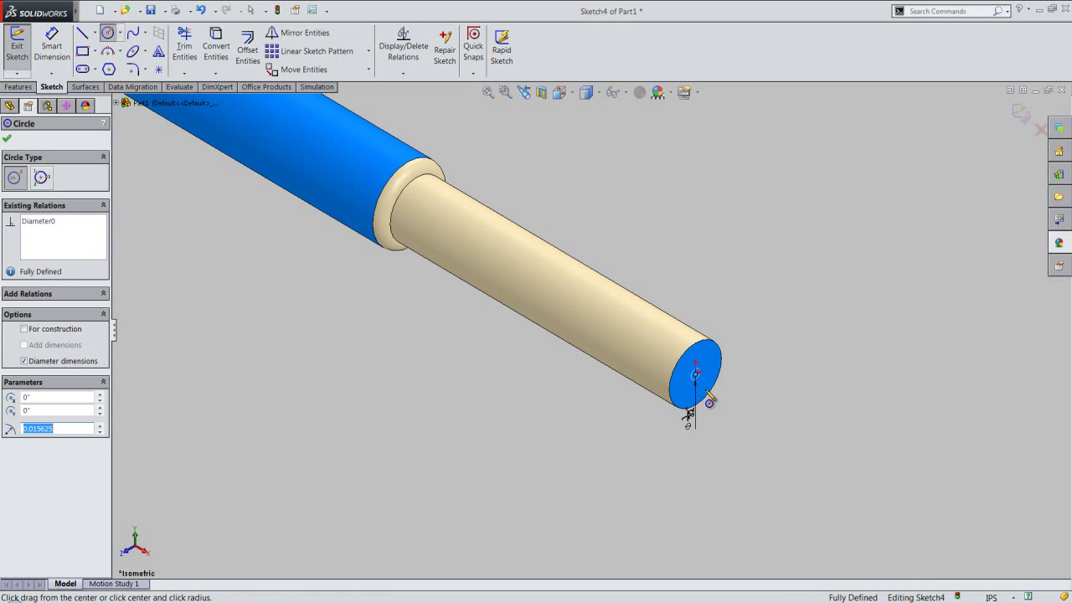
right_click(809, 213)
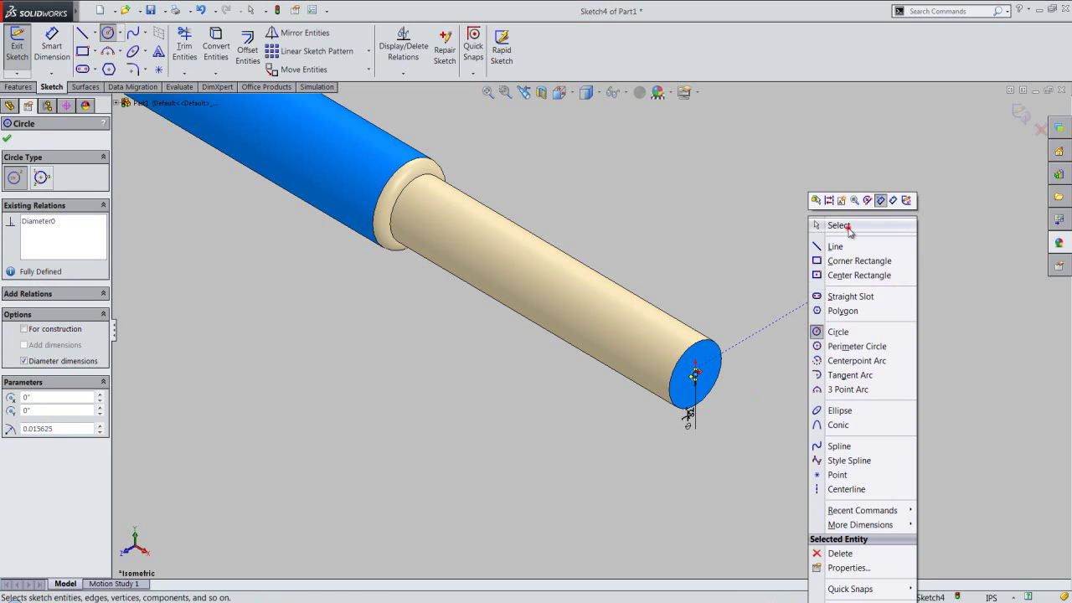
click(847, 228)
click(1020, 114)
click(843, 439)
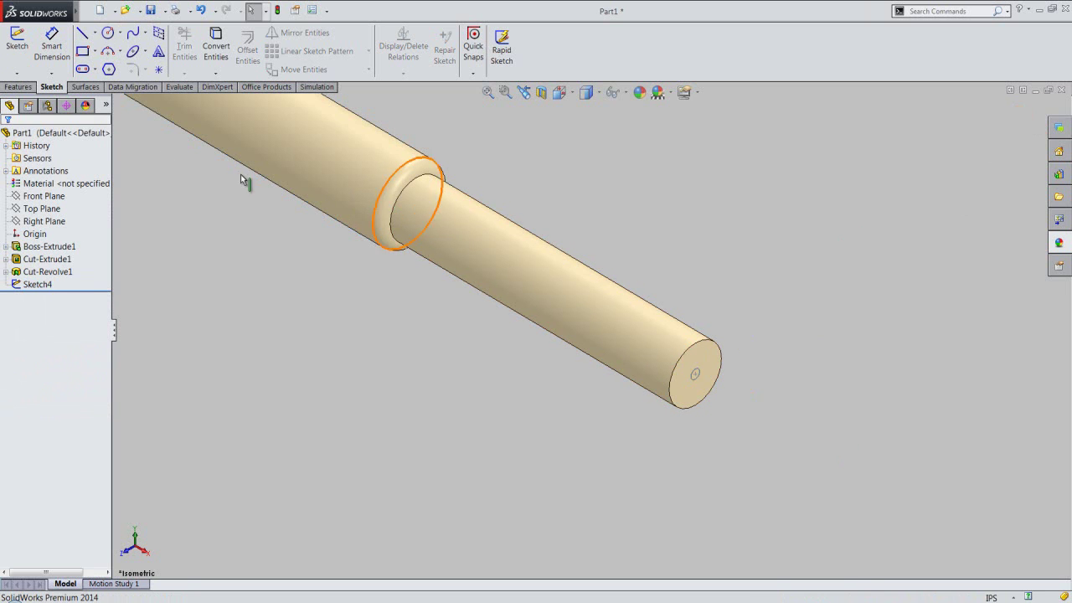
Step: Create Plane1 from the tip's end face, flipped into the rod at a 5/32" offset
click(18, 87)
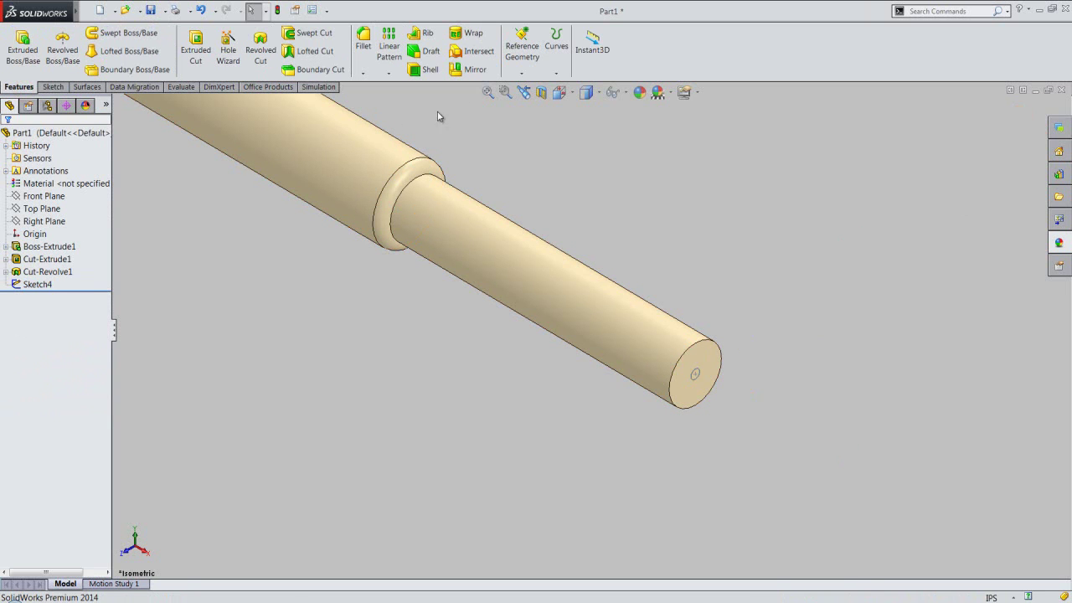
click(530, 74)
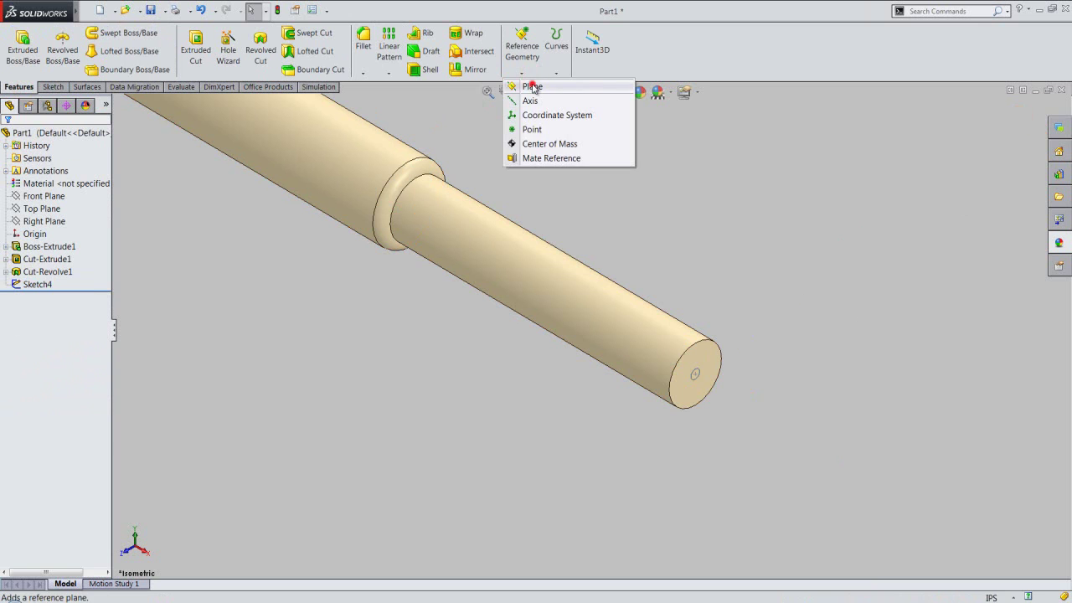
click(532, 87)
click(709, 362)
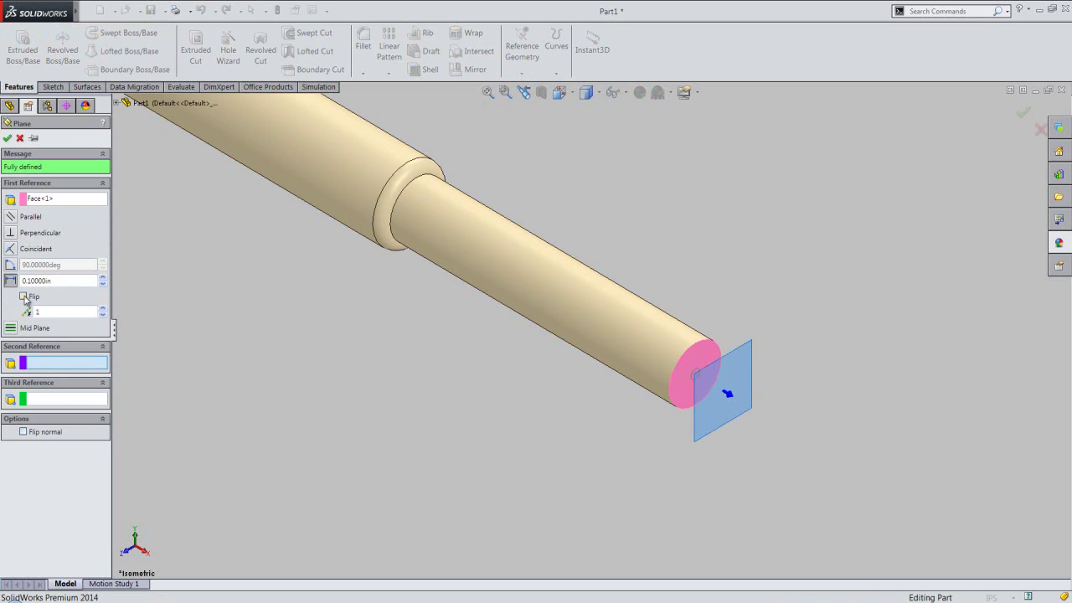
click(24, 296)
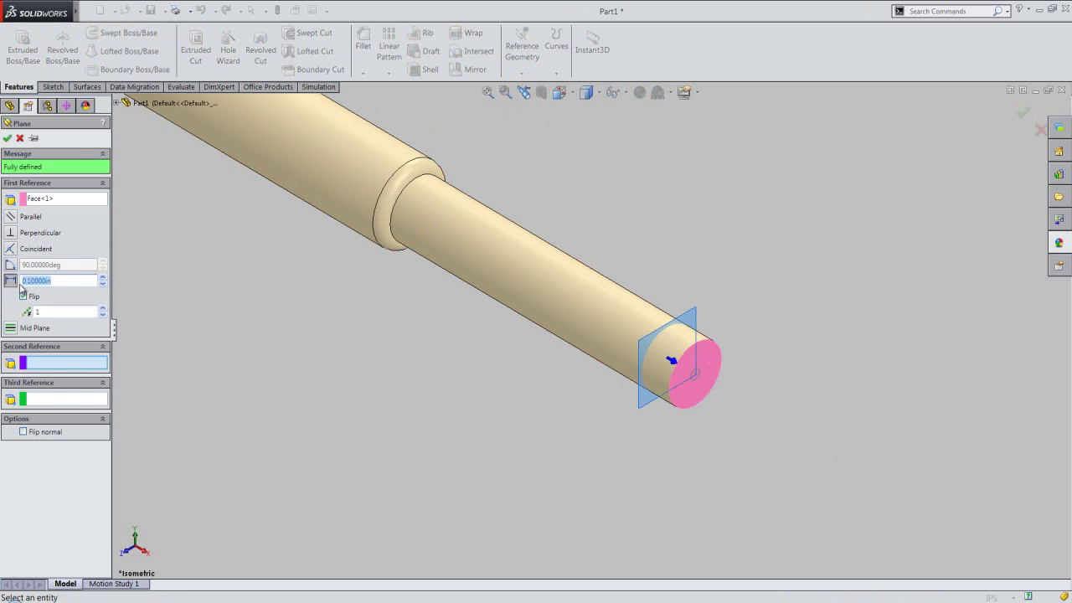
text(5/32)
key(Return)
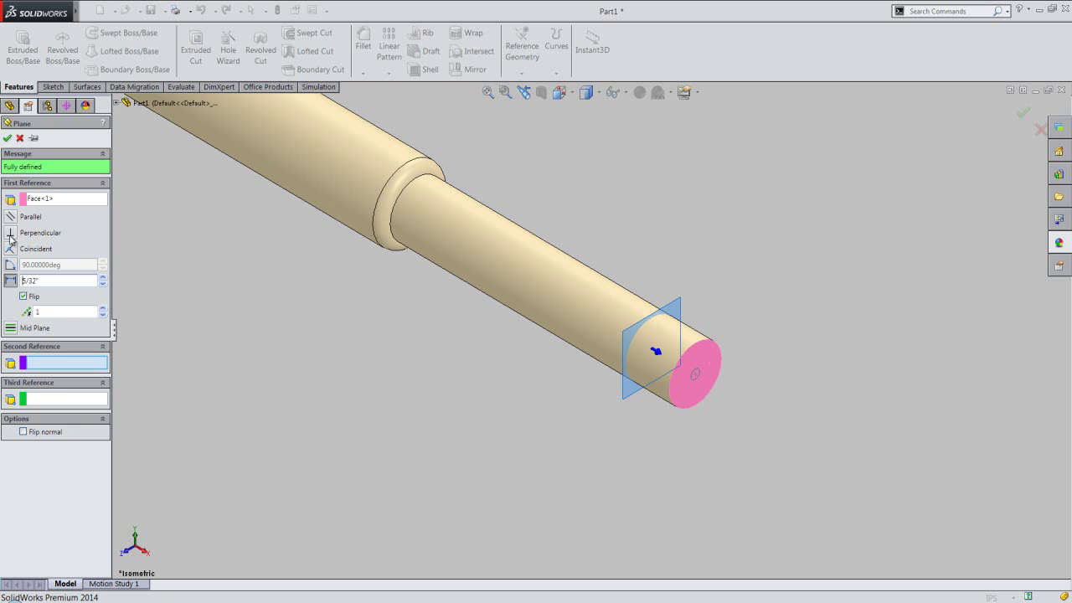
click(7, 137)
click(267, 391)
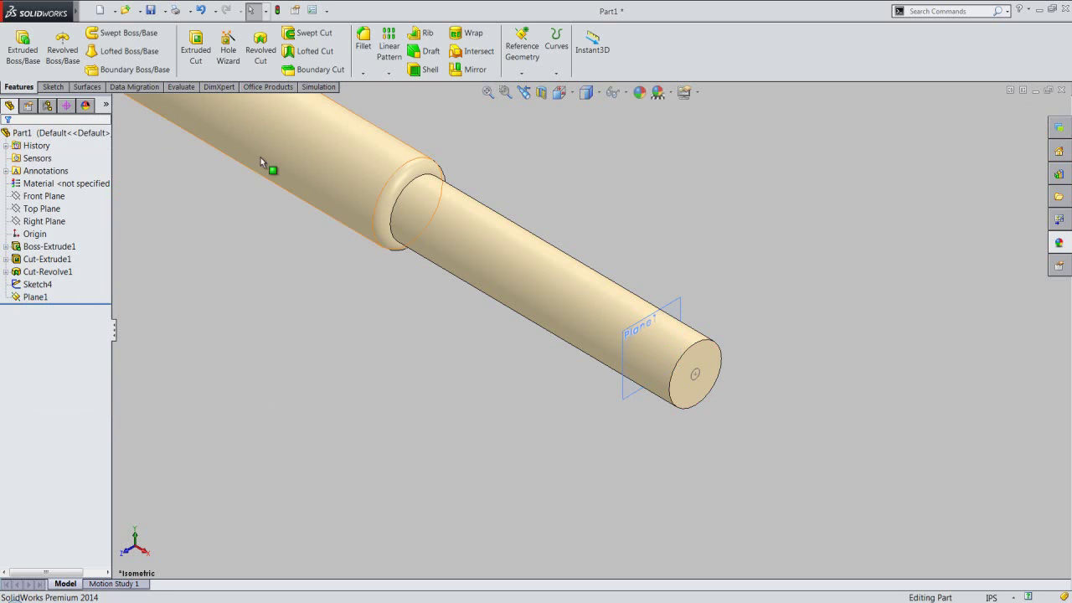
Step: Start a revolved cut sketched on the Front Plane, with the rod shown sectioned along it
click(261, 57)
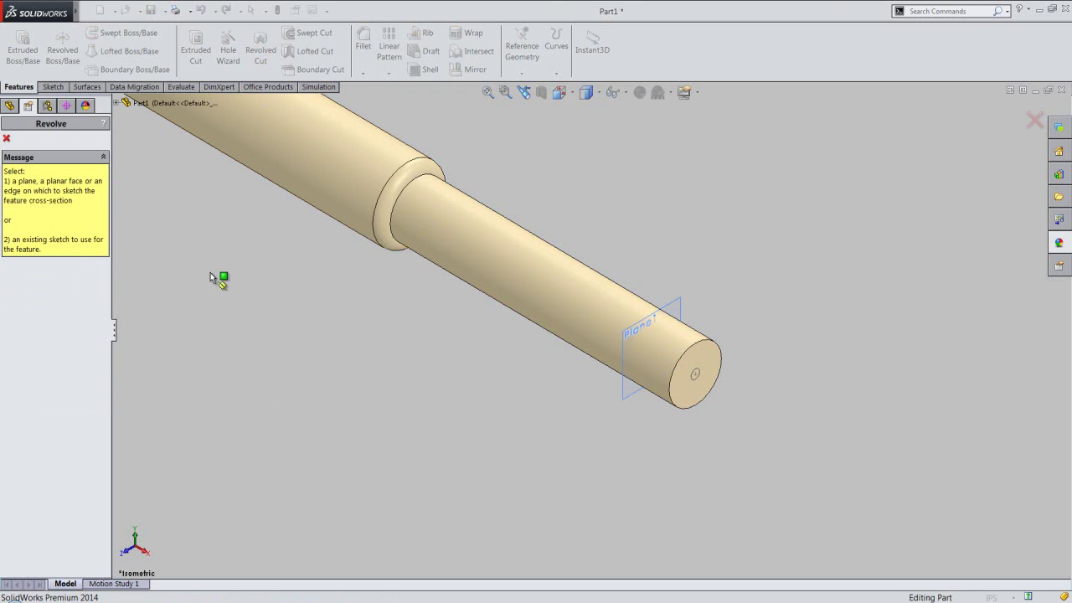
click(118, 103)
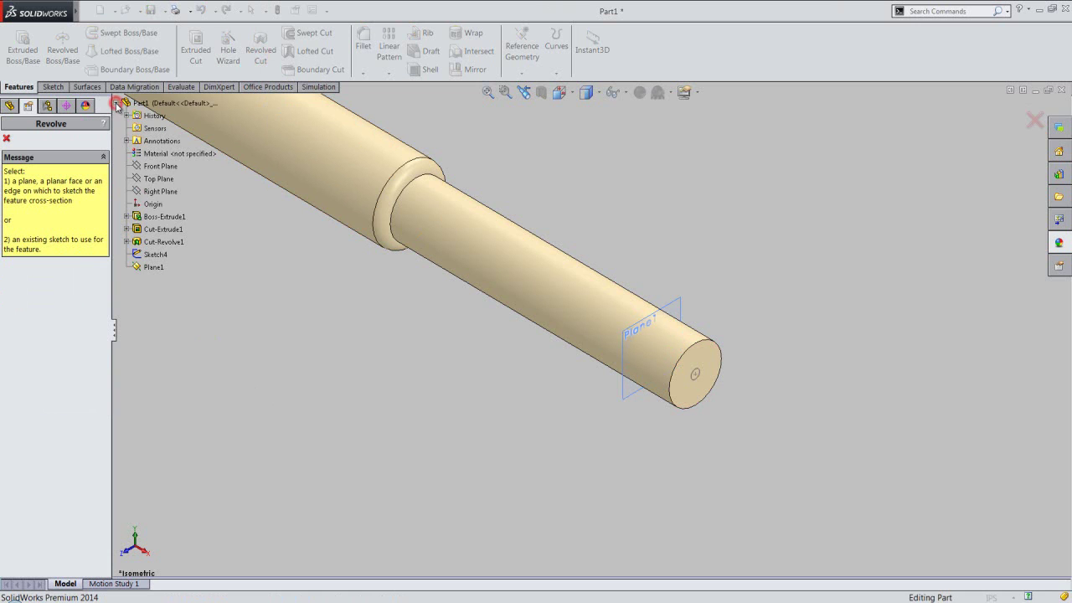
click(141, 166)
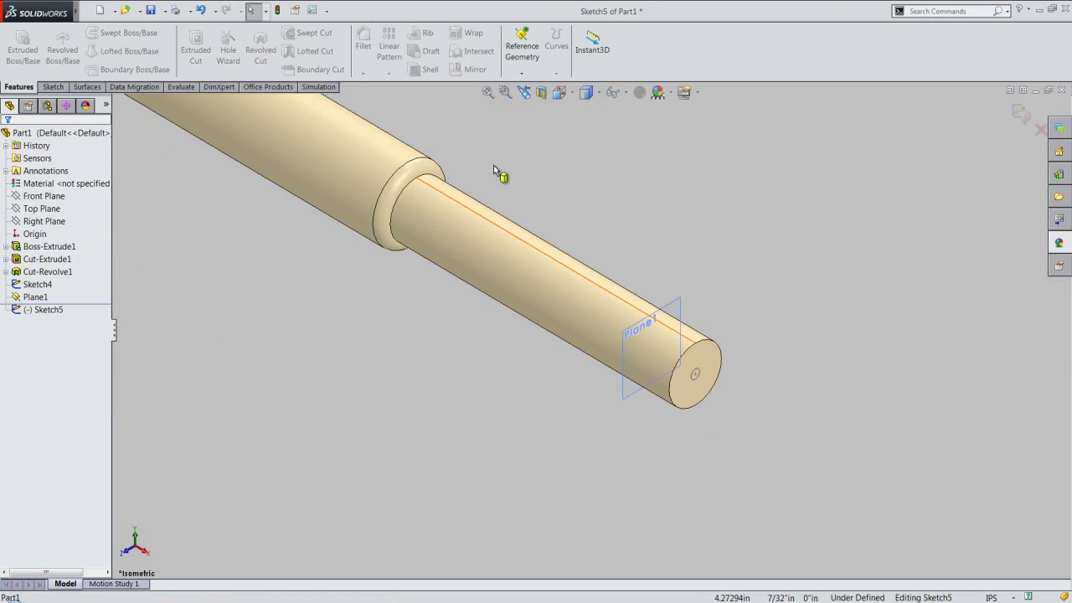
click(541, 92)
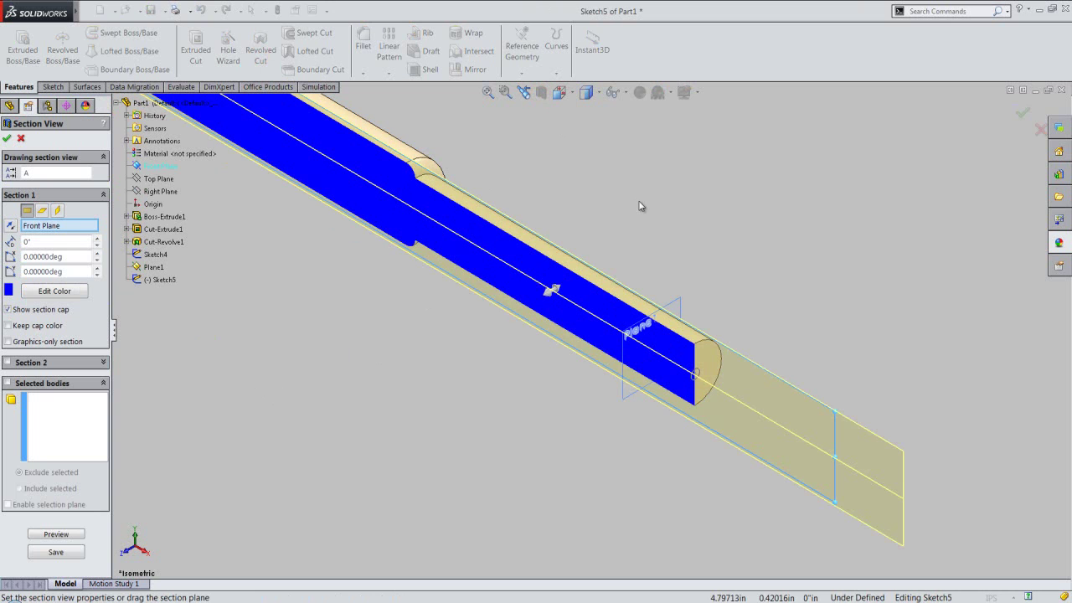
click(6, 139)
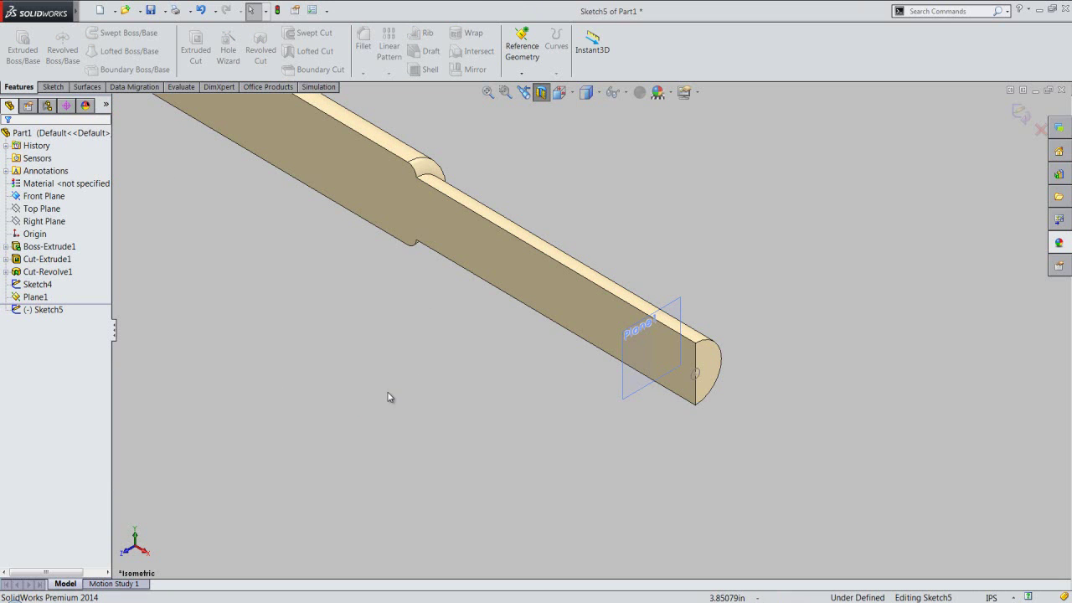
click(53, 86)
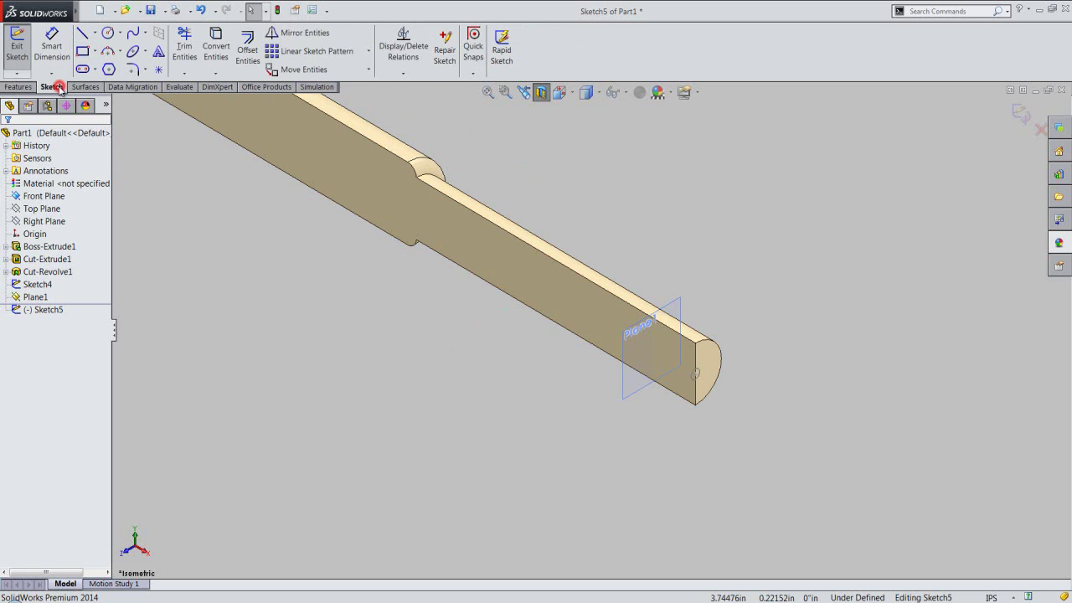
Step: Convert the tip circle (Arc1 of Sketch4) into the new Front Plane sketch
click(217, 51)
scroll(707, 371, down, 3)
click(658, 356)
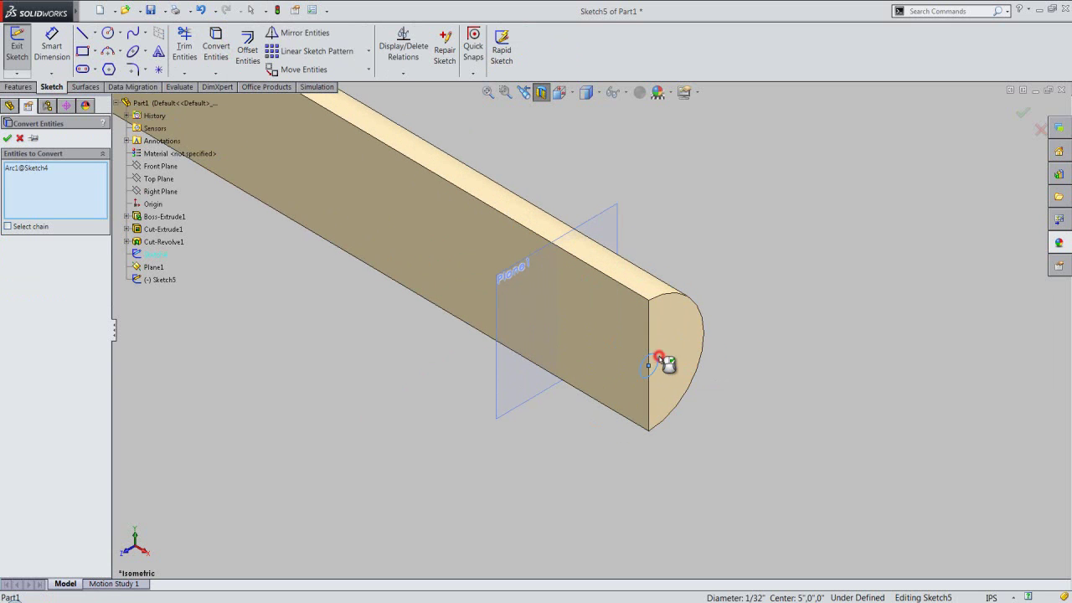
key(Return)
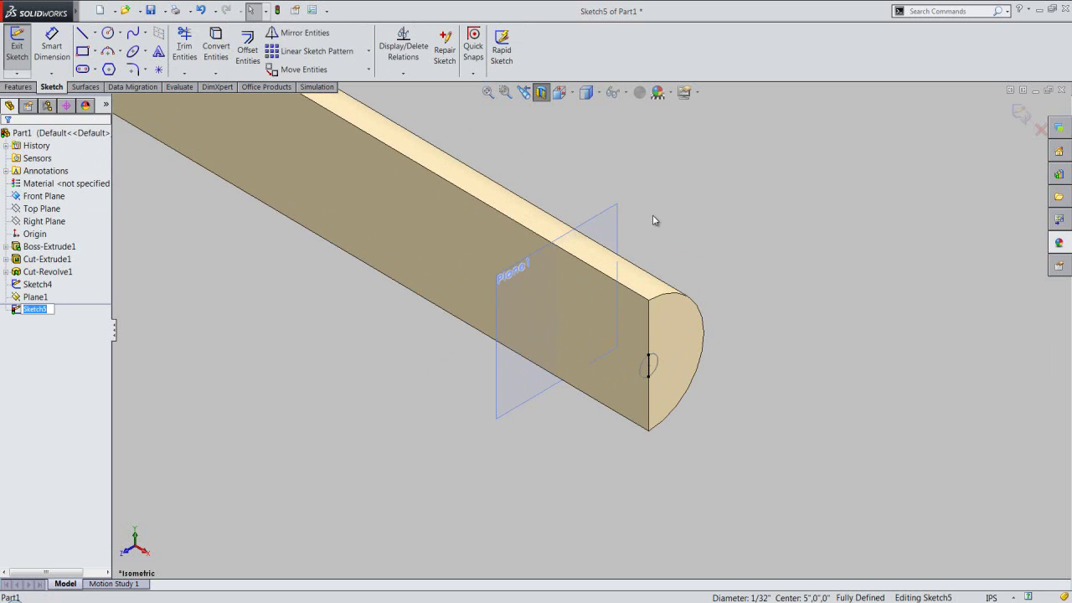
Step: Try Intersection Curve on the part, then cancel the command
click(220, 74)
click(213, 102)
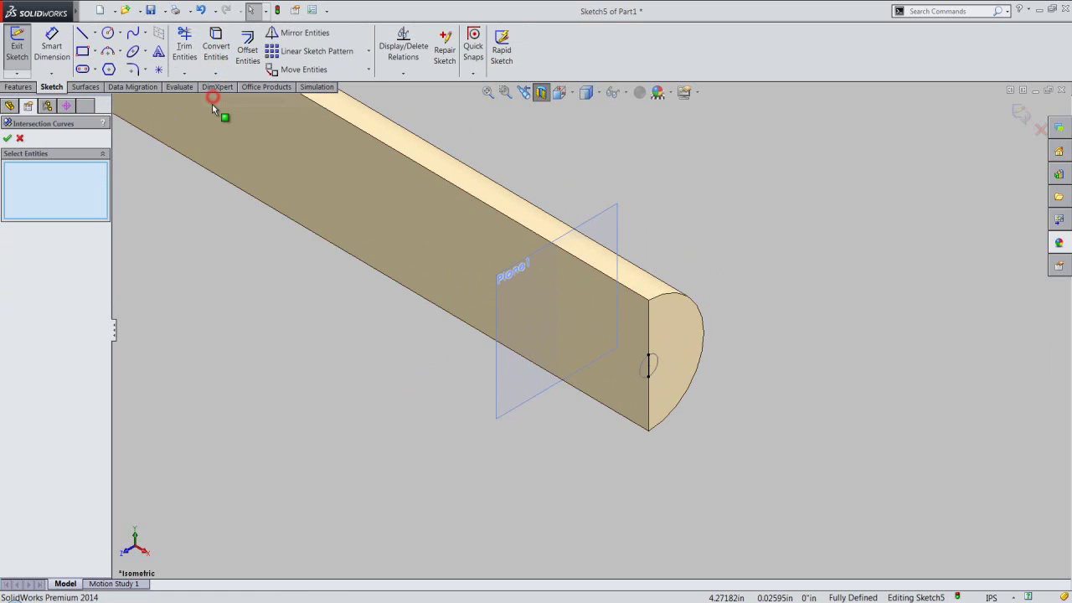
click(176, 102)
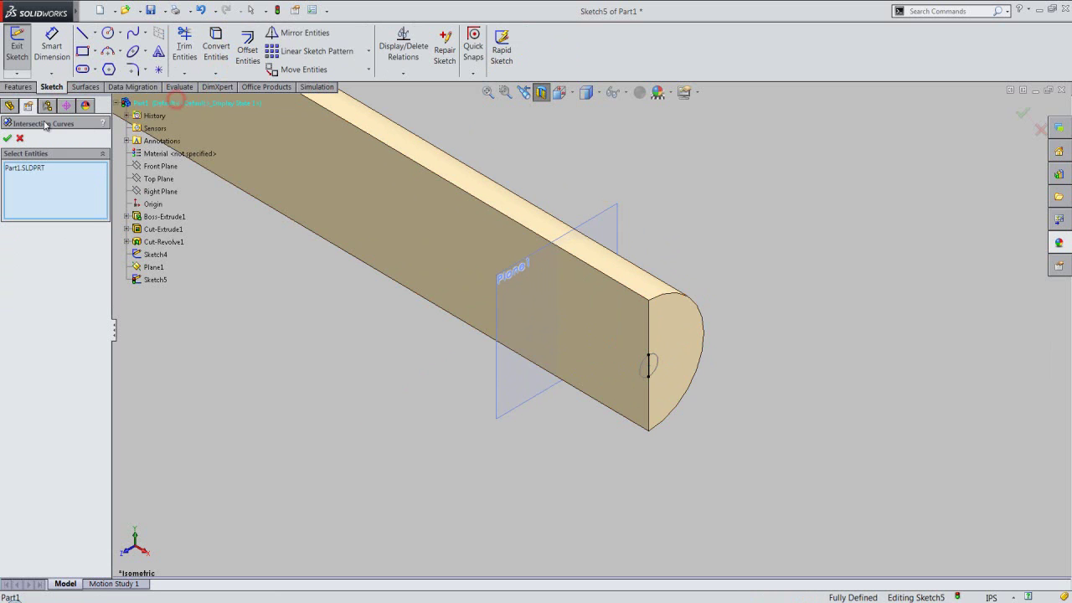
click(224, 322)
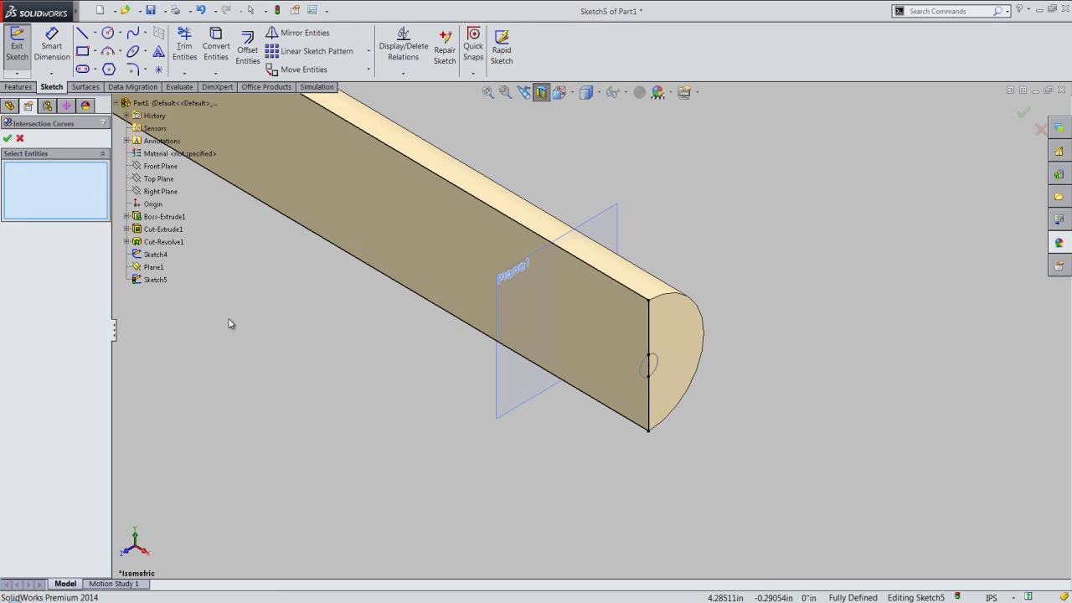
click(8, 140)
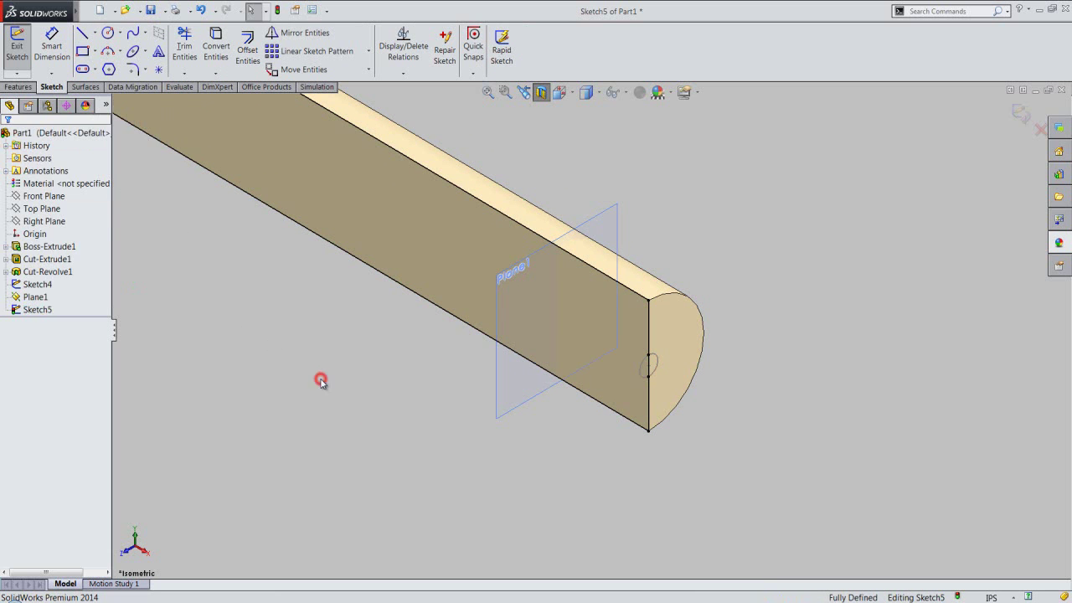
click(586, 92)
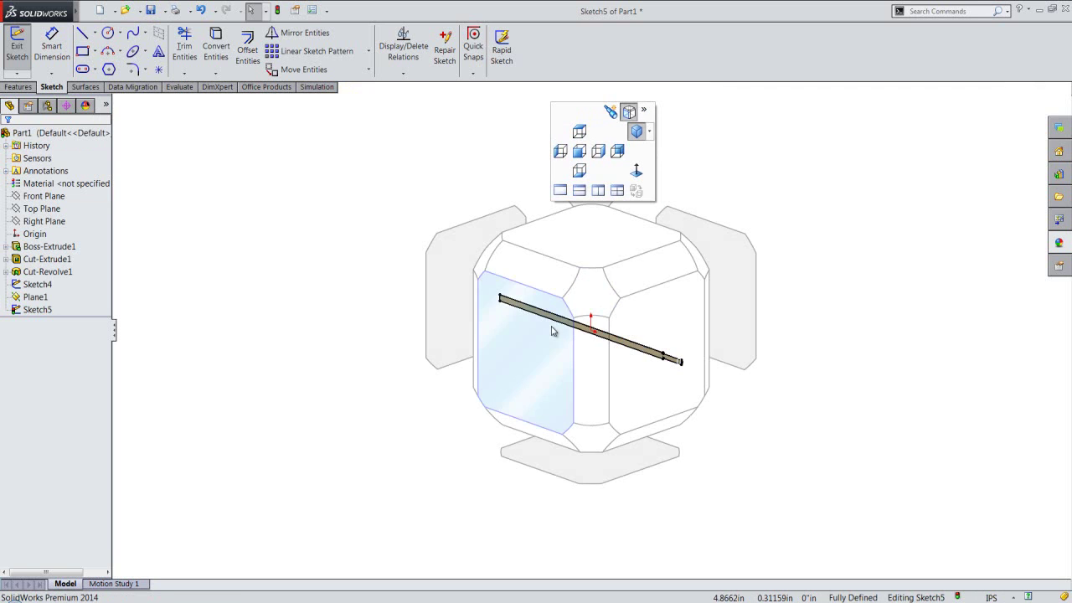
Step: Switch to the Front view, select then clear the sketch entities, and zoom in on the tip
click(554, 332)
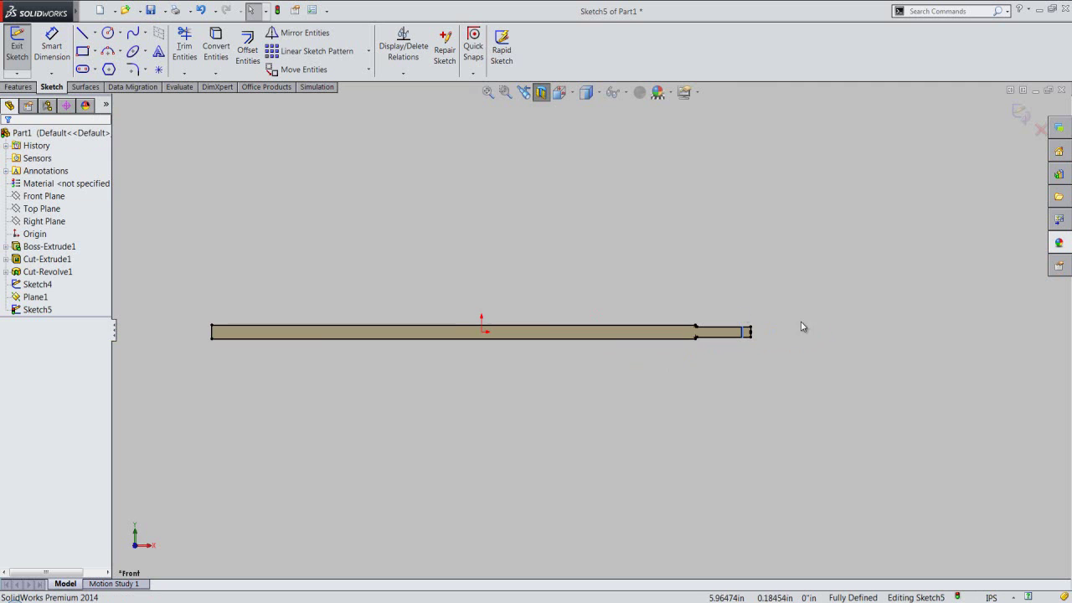
drag(188, 267, 828, 440)
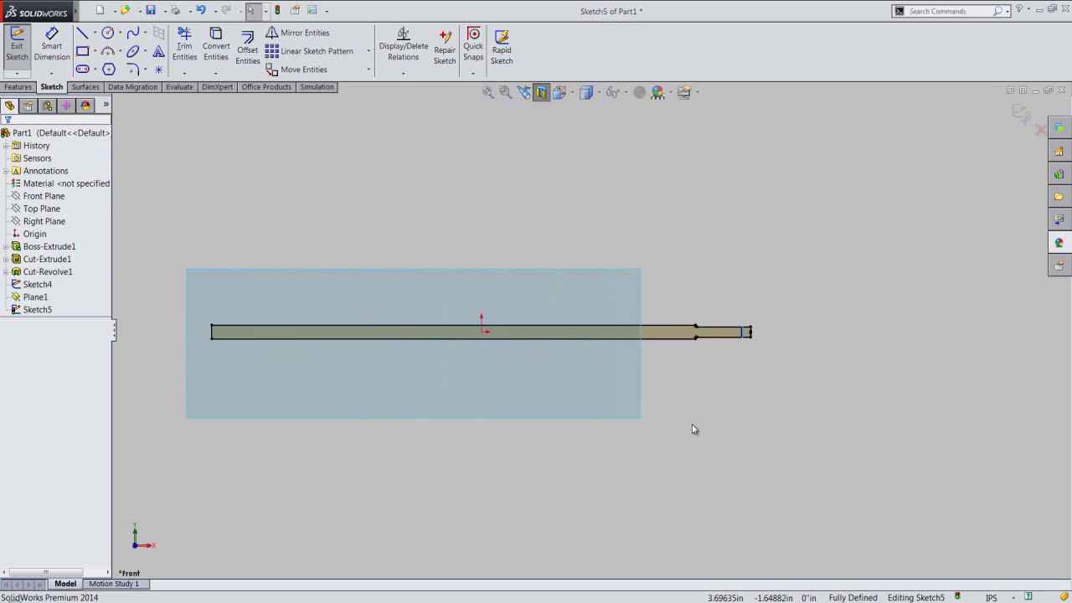
scroll(755, 329, down, 2)
scroll(714, 333, down, 2)
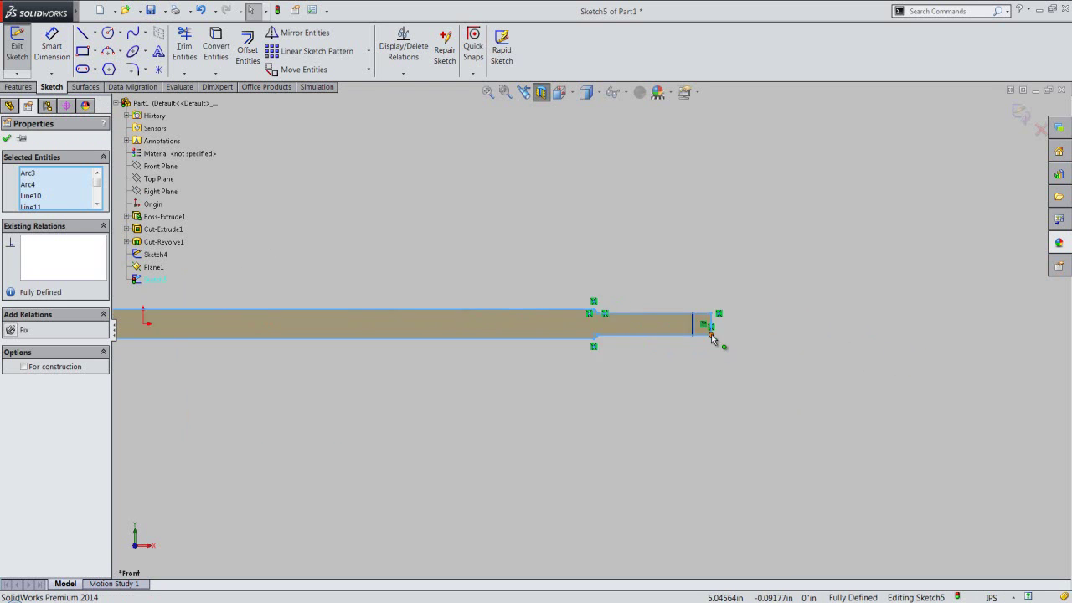
scroll(704, 322, down, 2)
scroll(691, 314, down, 2)
right_click(754, 326)
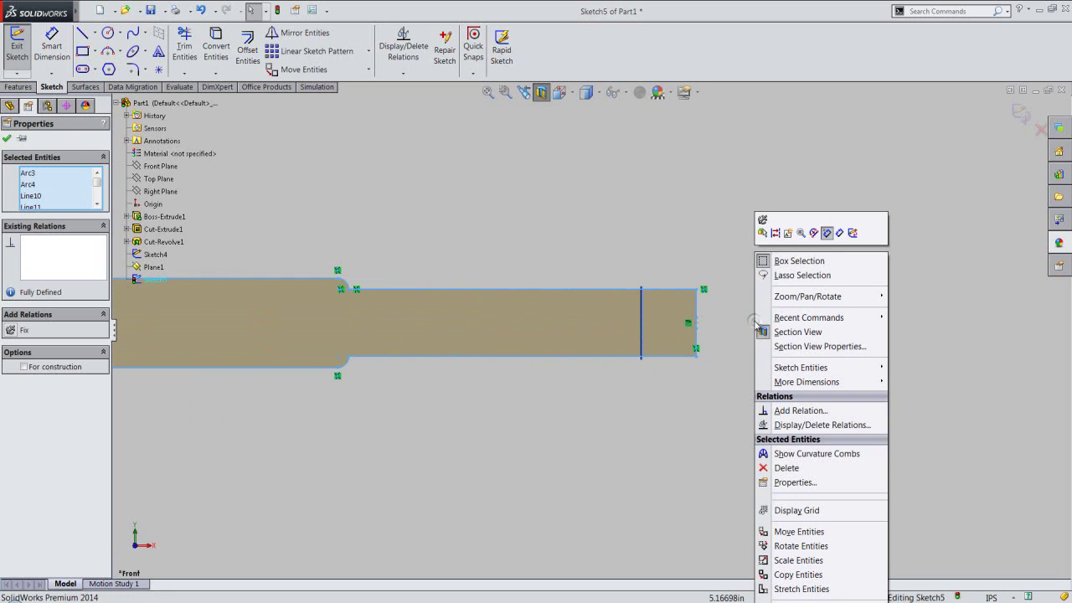
click(777, 234)
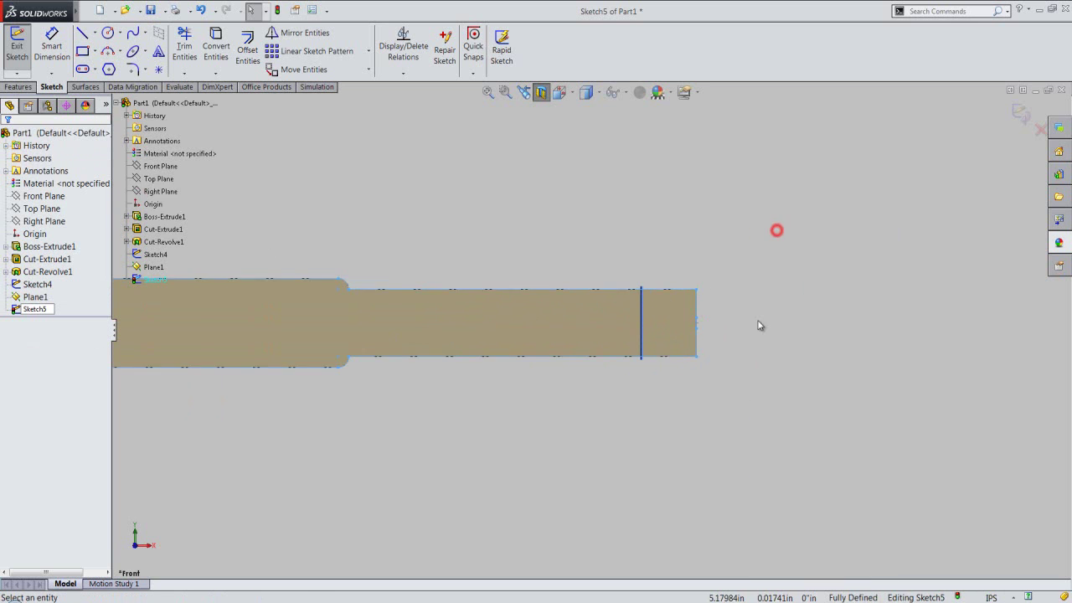
scroll(720, 314, down, 2)
scroll(719, 313, down, 1)
scroll(695, 316, down, 1)
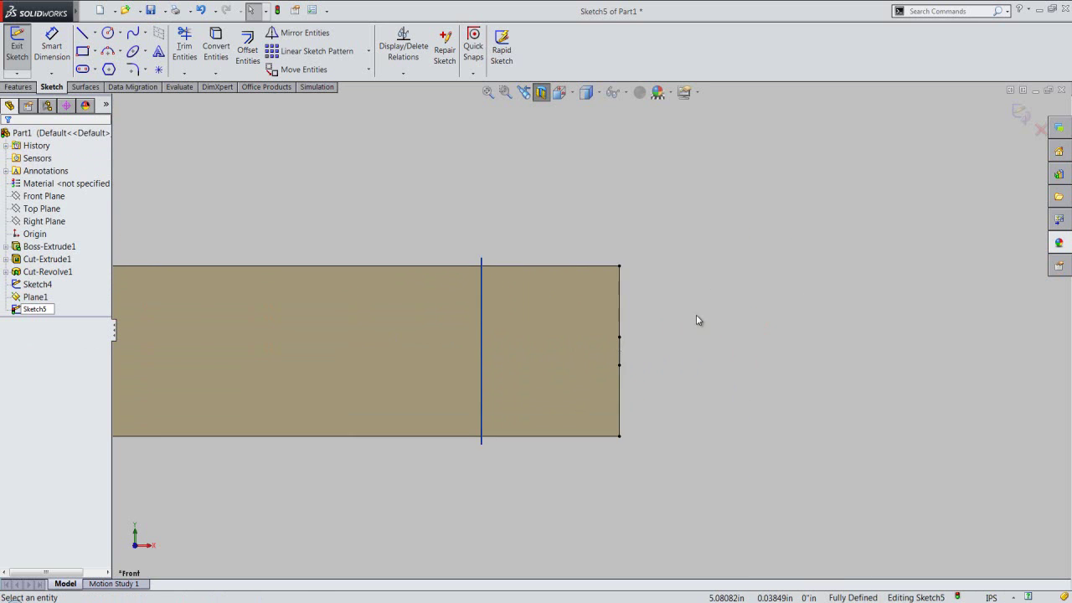
right_click(680, 238)
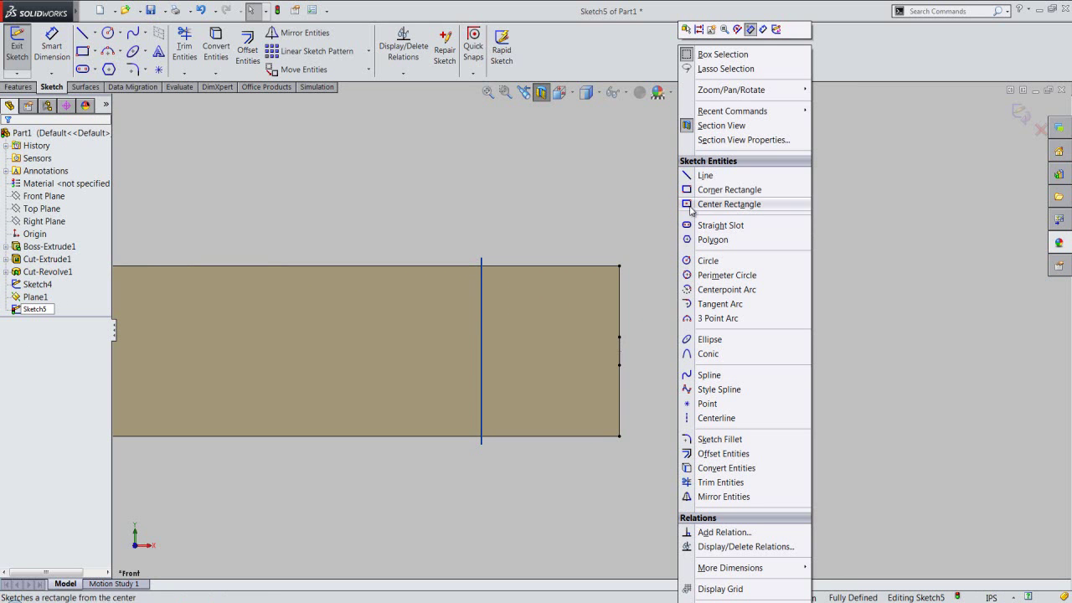
Step: Draw the tip triangle: an end-face line, a 5/32" top-edge line, and a diagonal back to the end
click(702, 175)
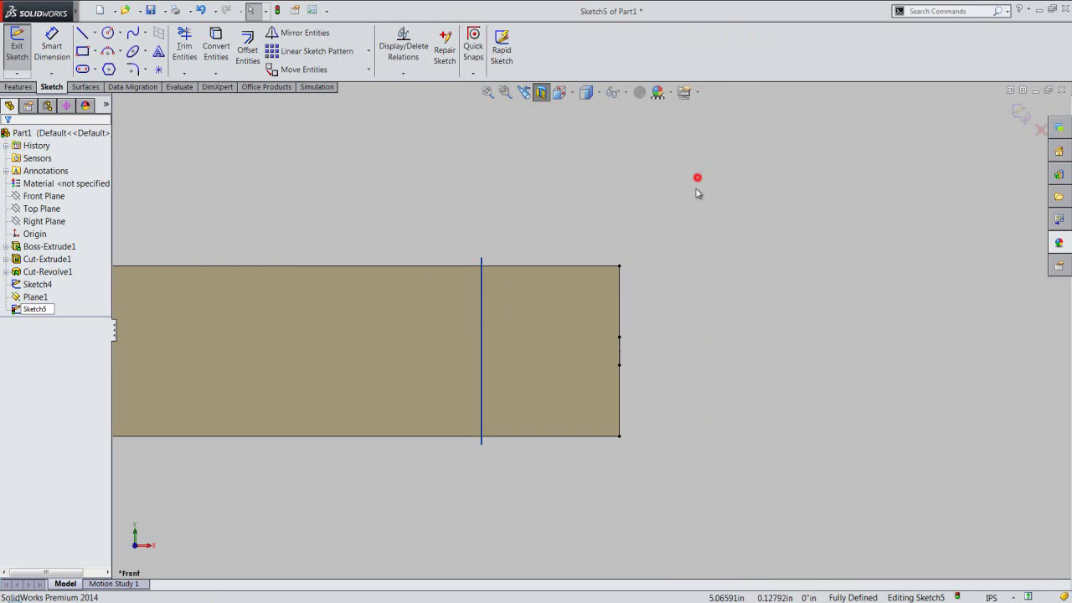
click(620, 336)
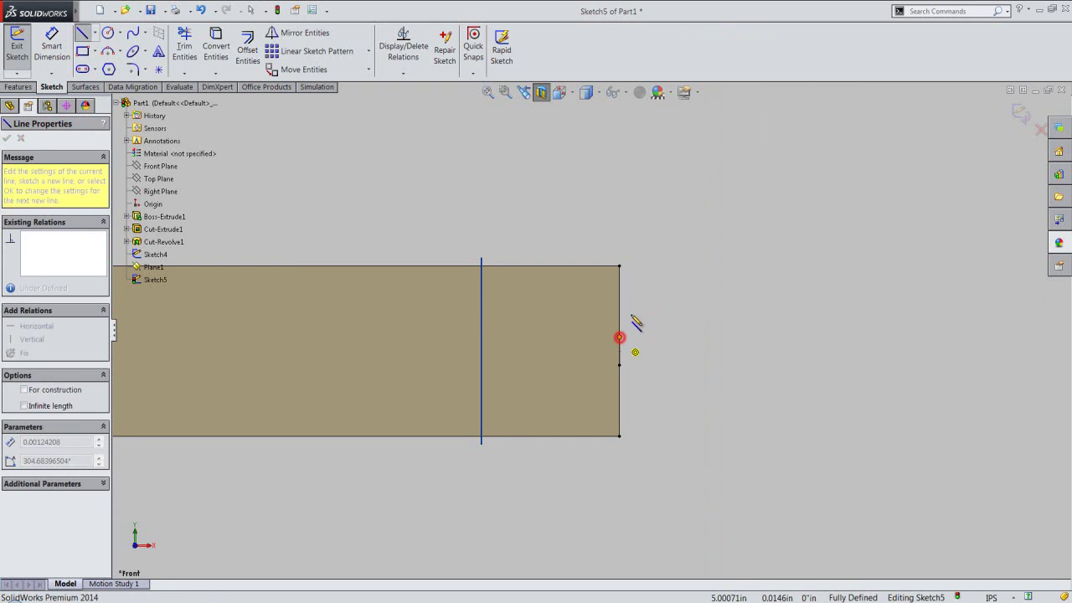
click(619, 266)
text(5/32)
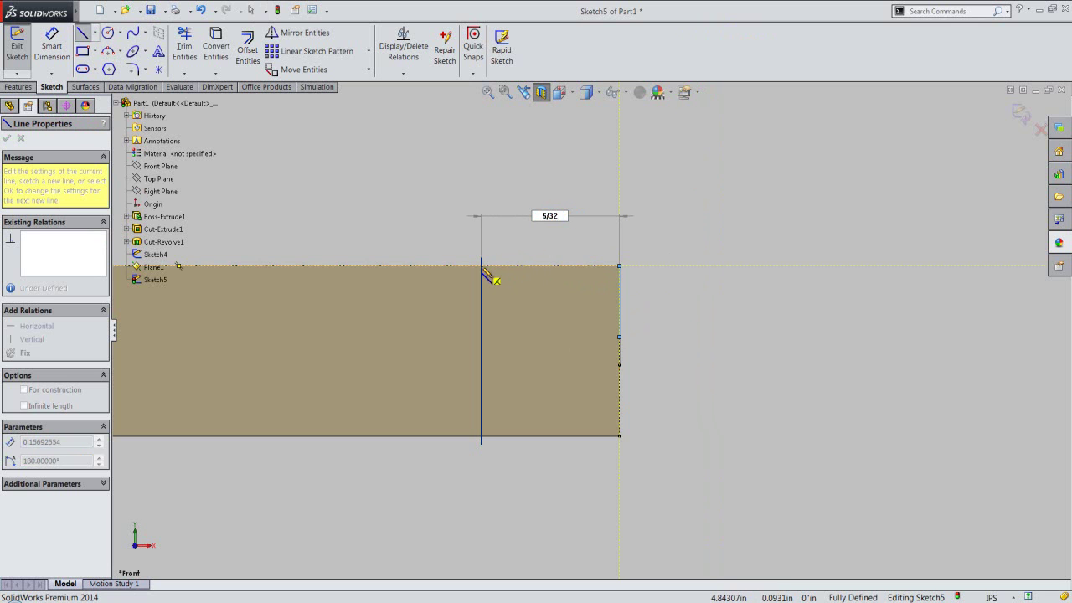
double_click(481, 266)
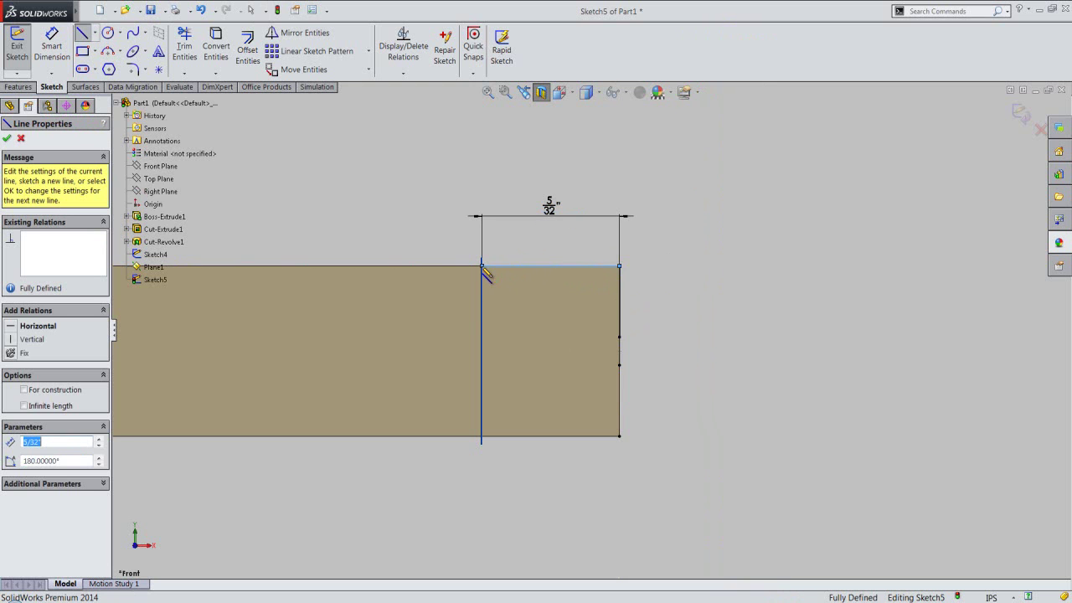
click(482, 267)
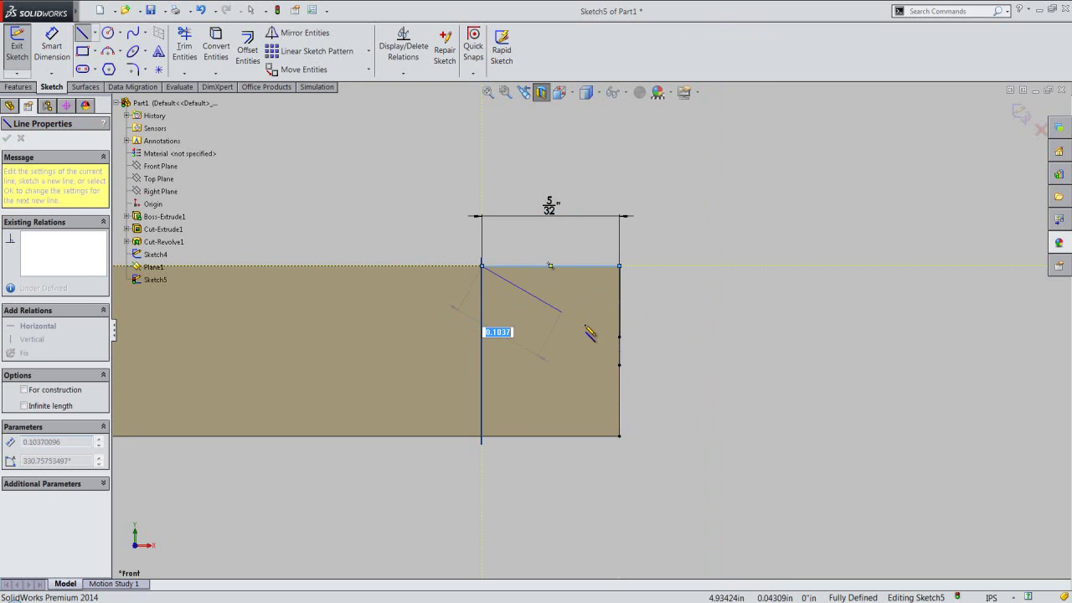
click(619, 338)
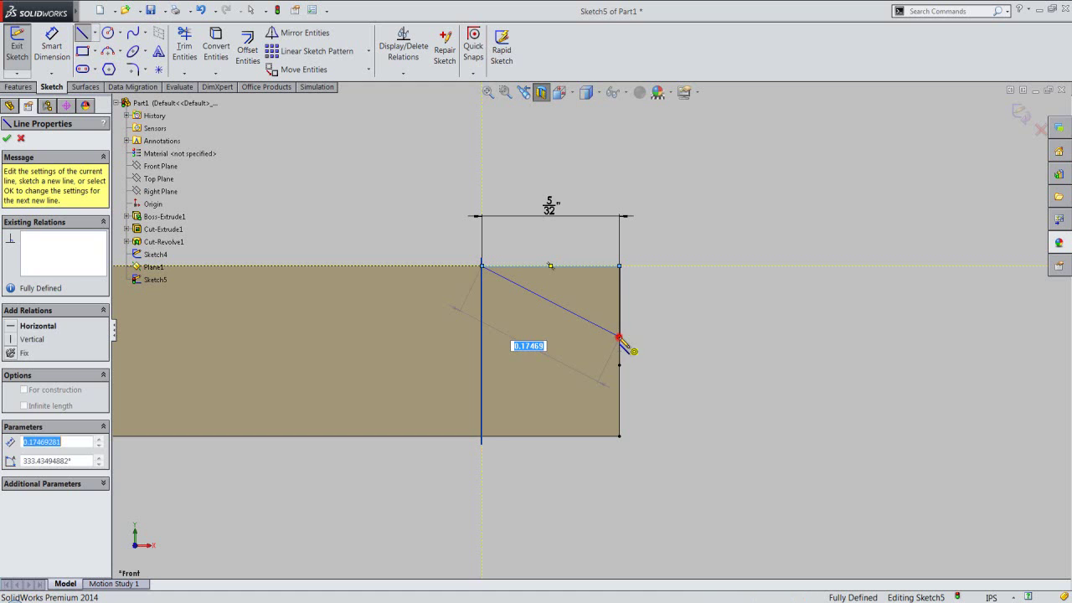
right_click(659, 276)
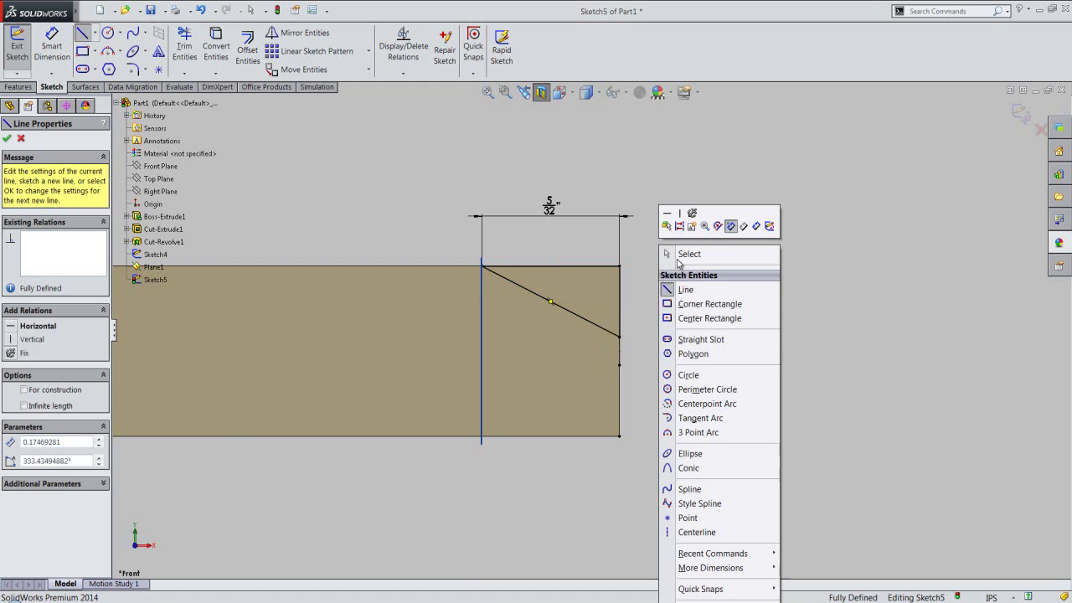
click(678, 254)
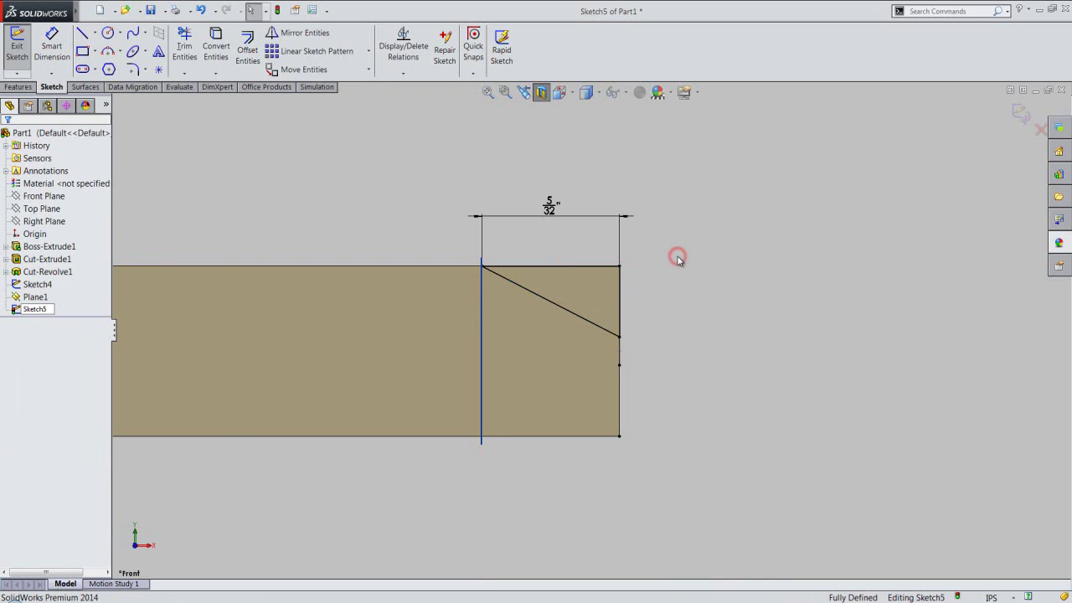
Step: Turn off the section view and return to an isometric view of the rod
click(541, 92)
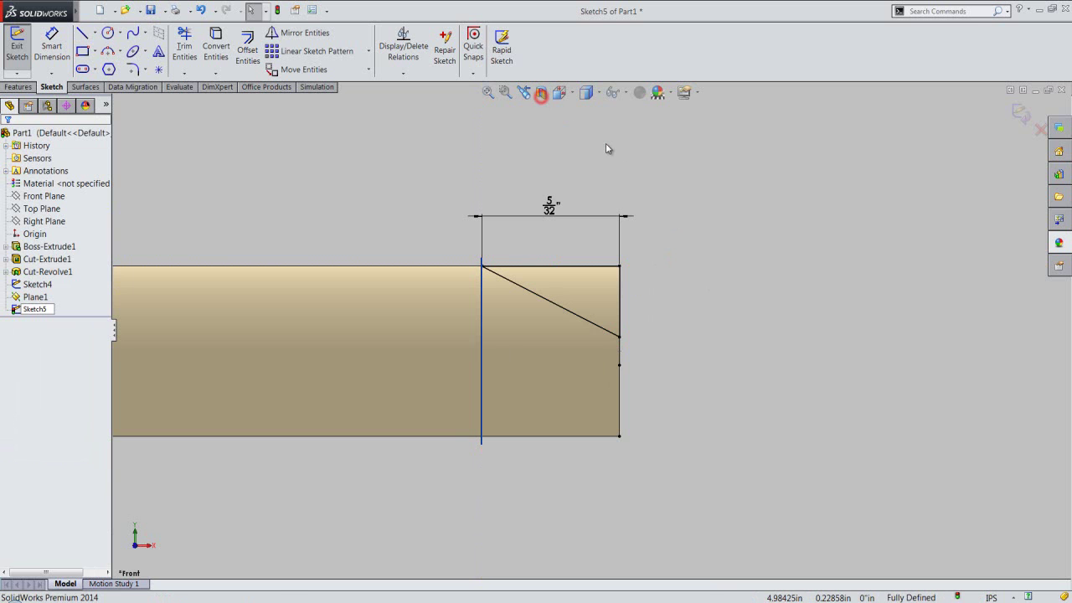
click(559, 92)
key(space)
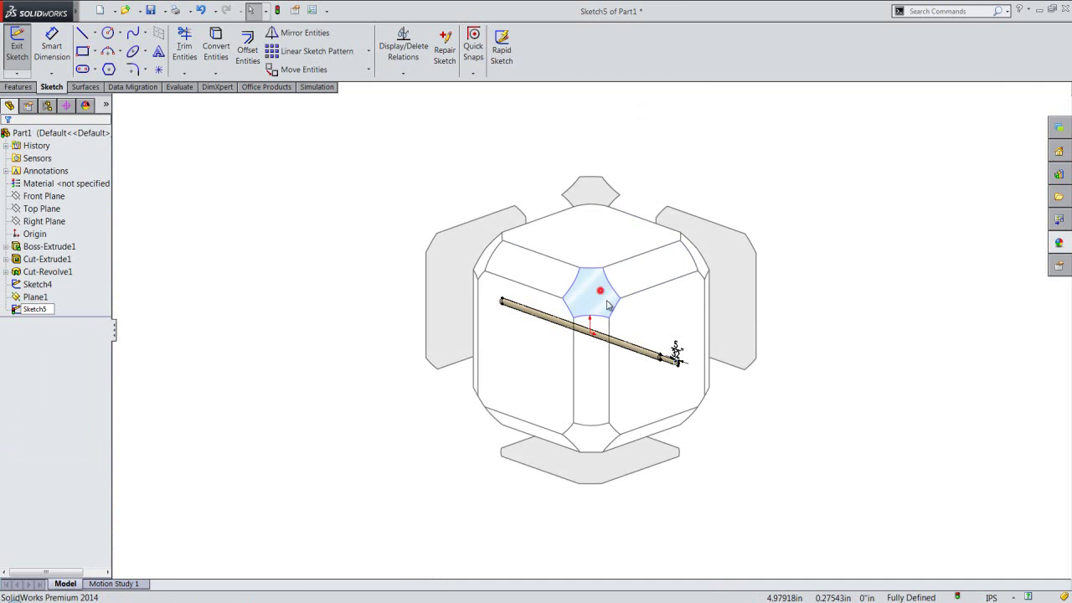
click(599, 290)
scroll(765, 421, down, 2)
scroll(745, 401, down, 2)
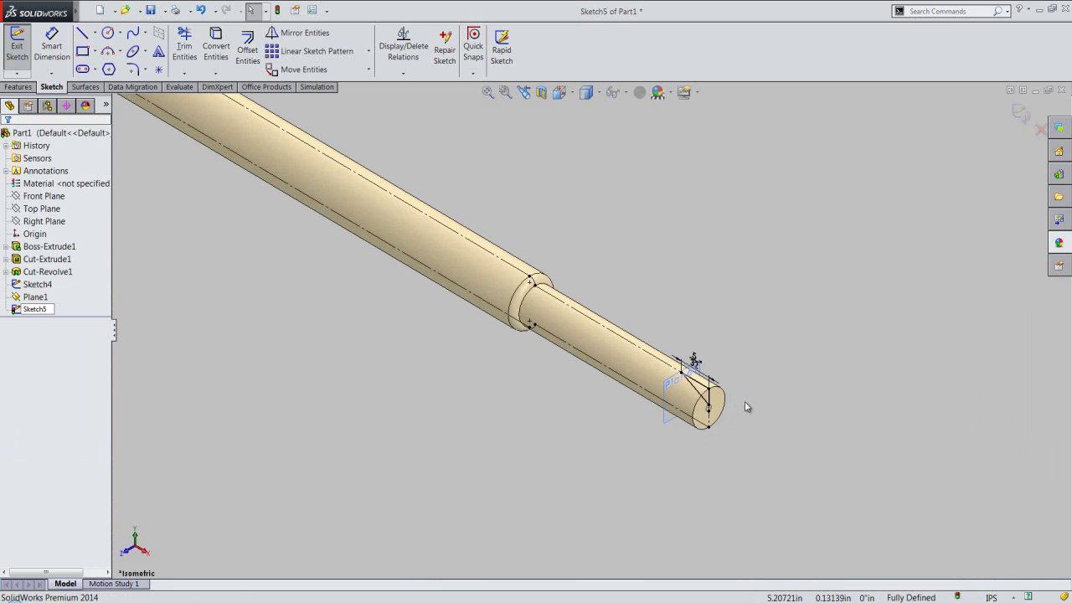
scroll(744, 401, down, 2)
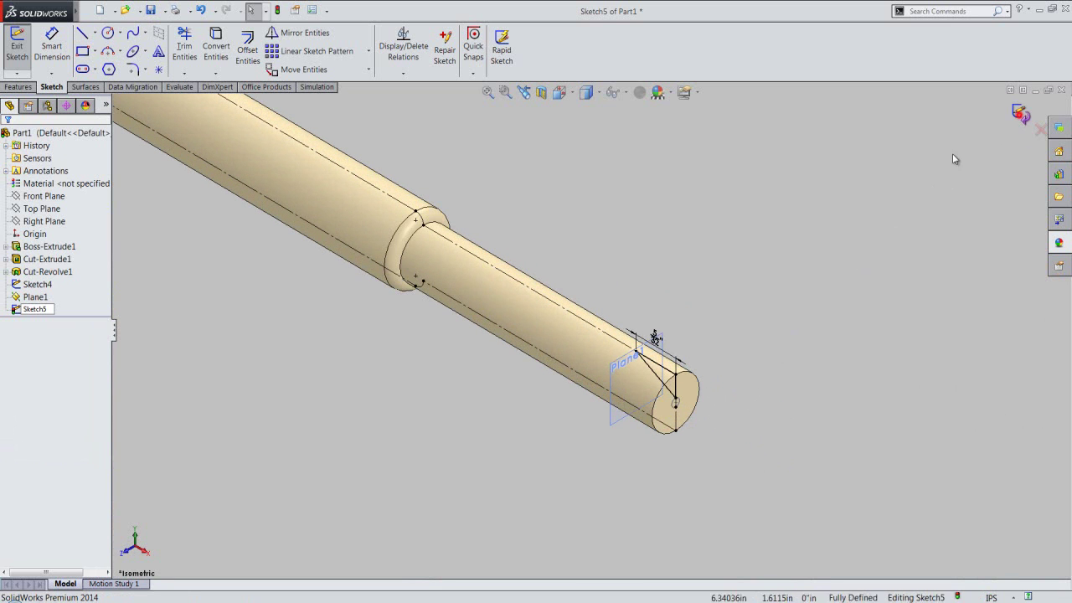
Step: Revolve-cut the triangle about the rod's central temporary axis to form the conical tip
key(r)
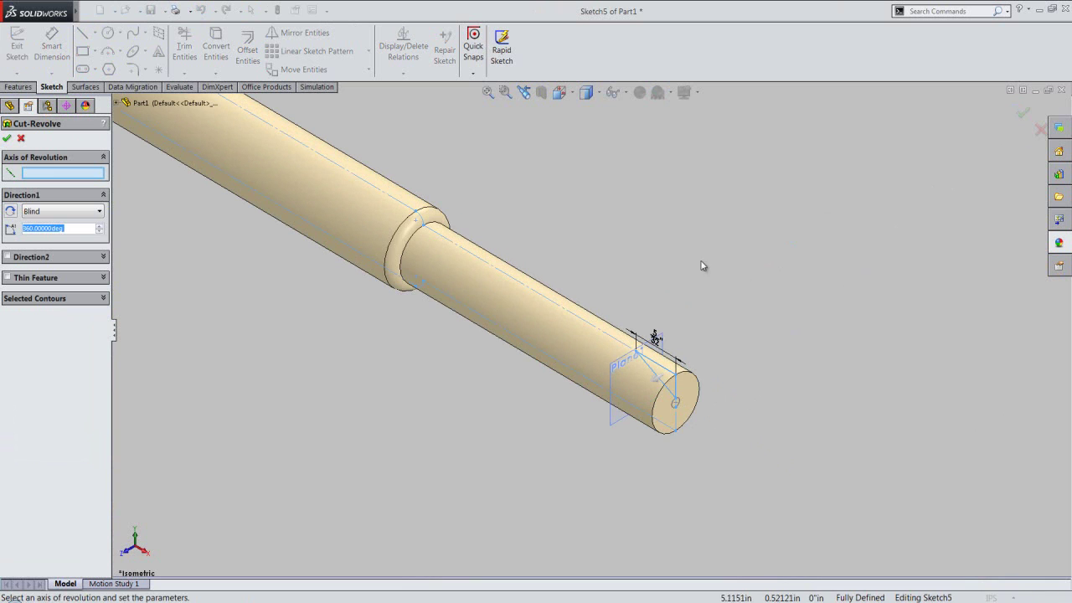
click(623, 92)
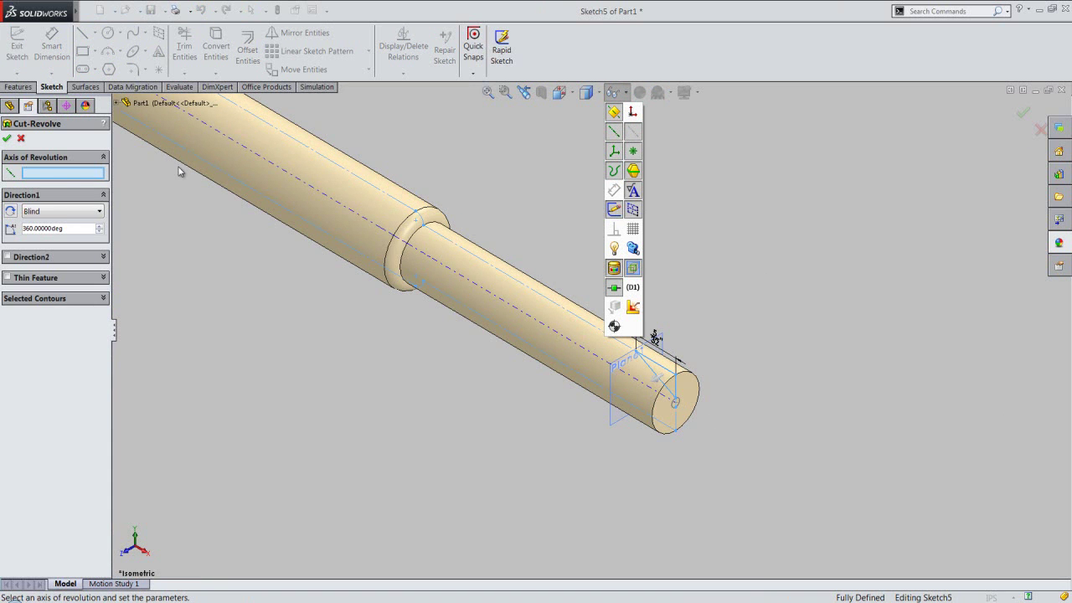
click(93, 175)
right_click(94, 174)
click(508, 306)
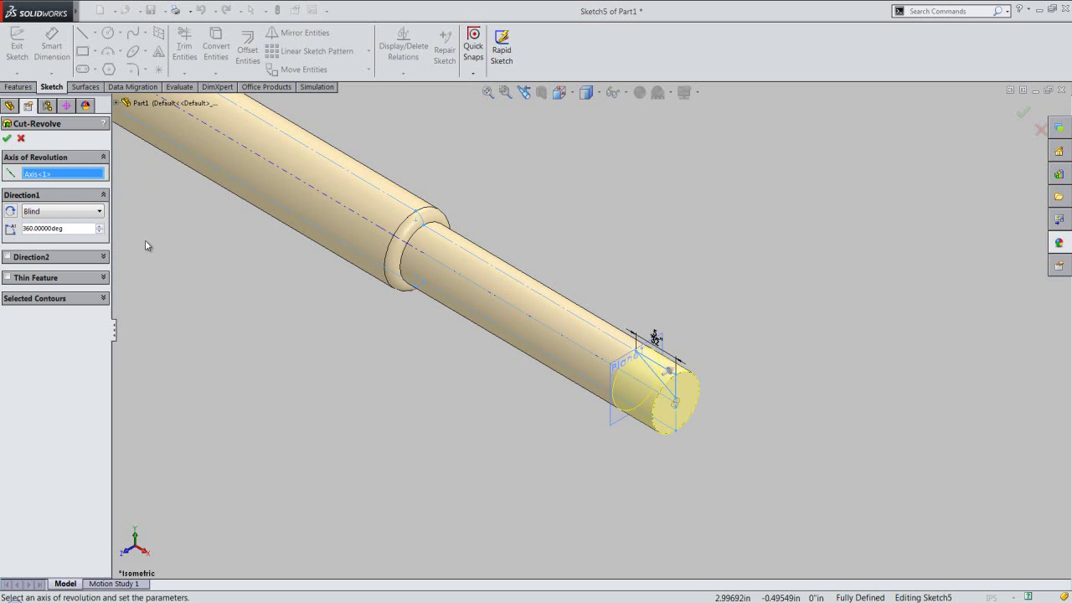
click(7, 140)
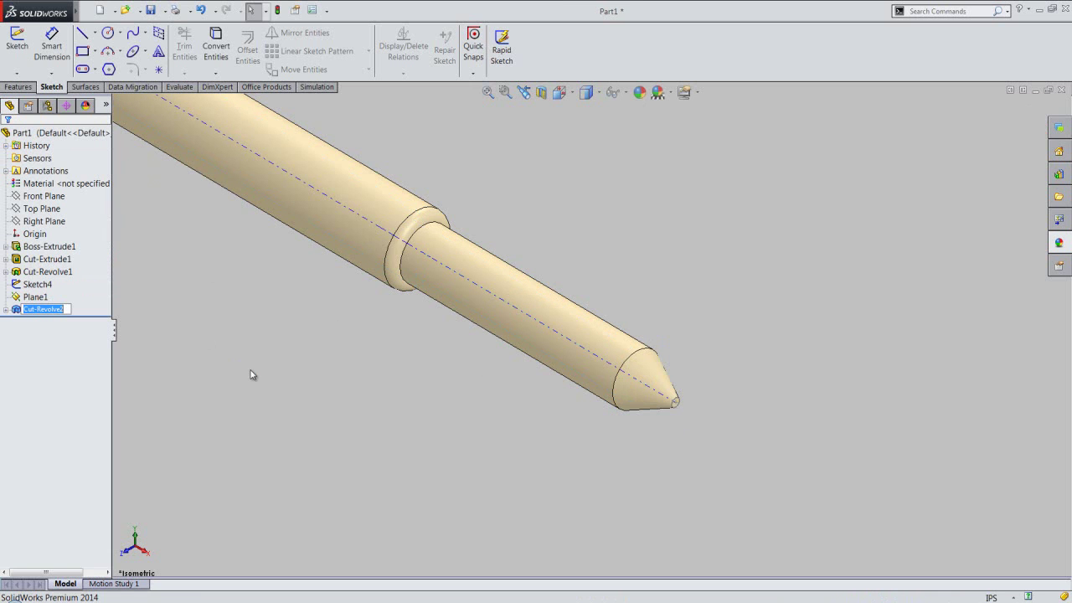
Step: Hide the temporary axis, orbit to inspect the conical tip, and zoom to fit
click(615, 92)
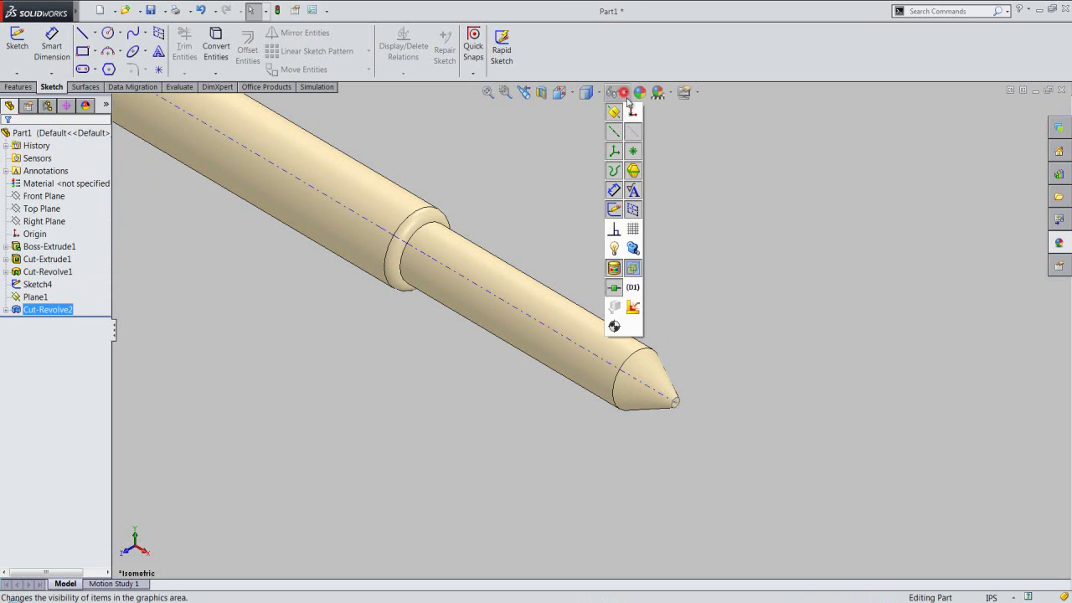
click(632, 129)
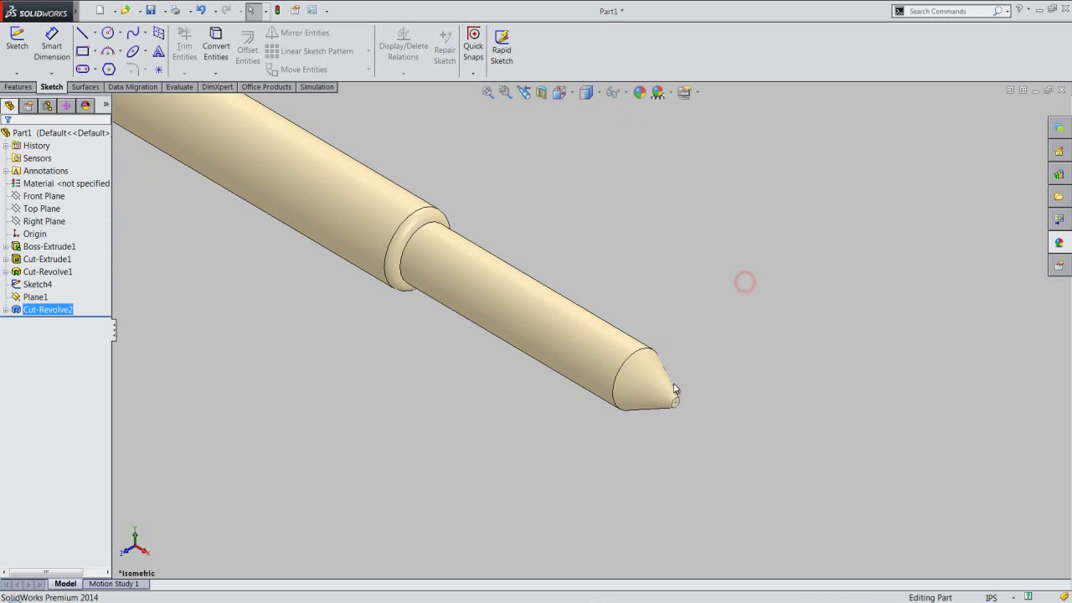
middle_drag(677, 386, 566, 304)
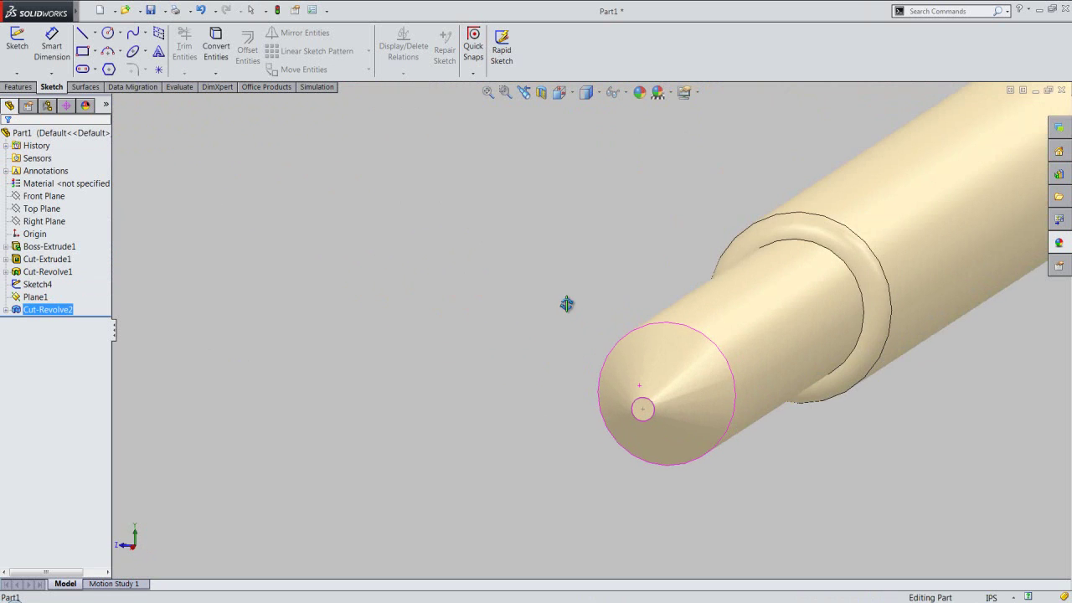
click(523, 92)
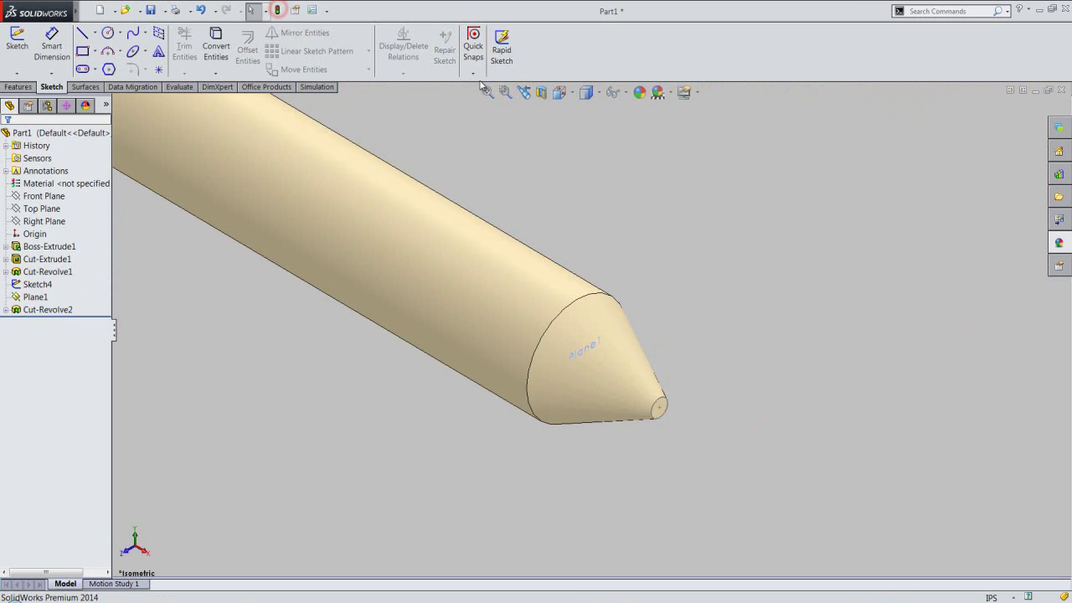
click(488, 92)
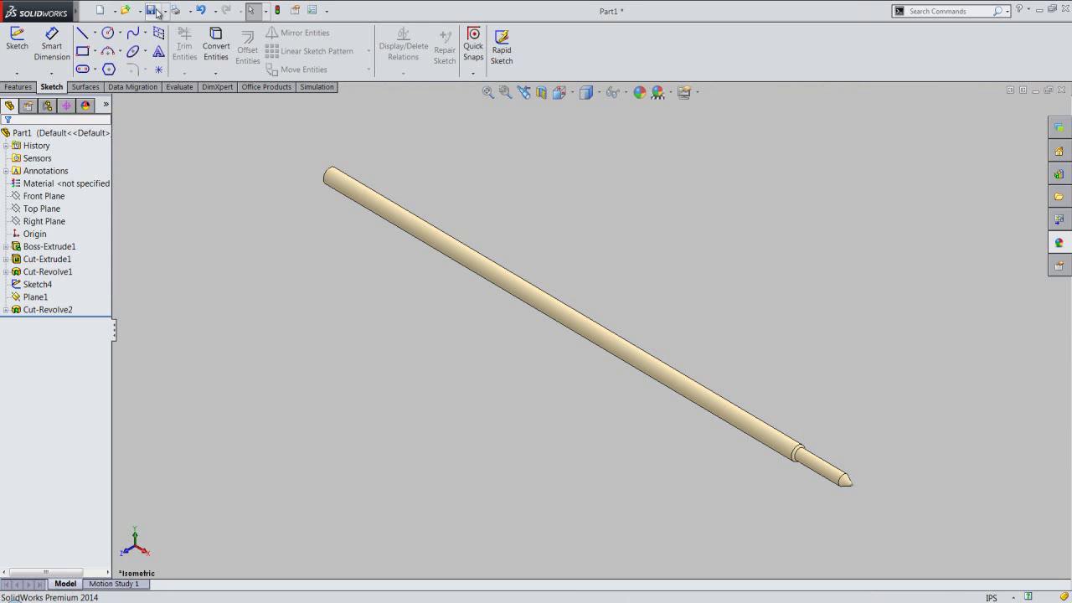
Step: Zoom in on the tip and select Plane1 in the feature tree
click(220, 255)
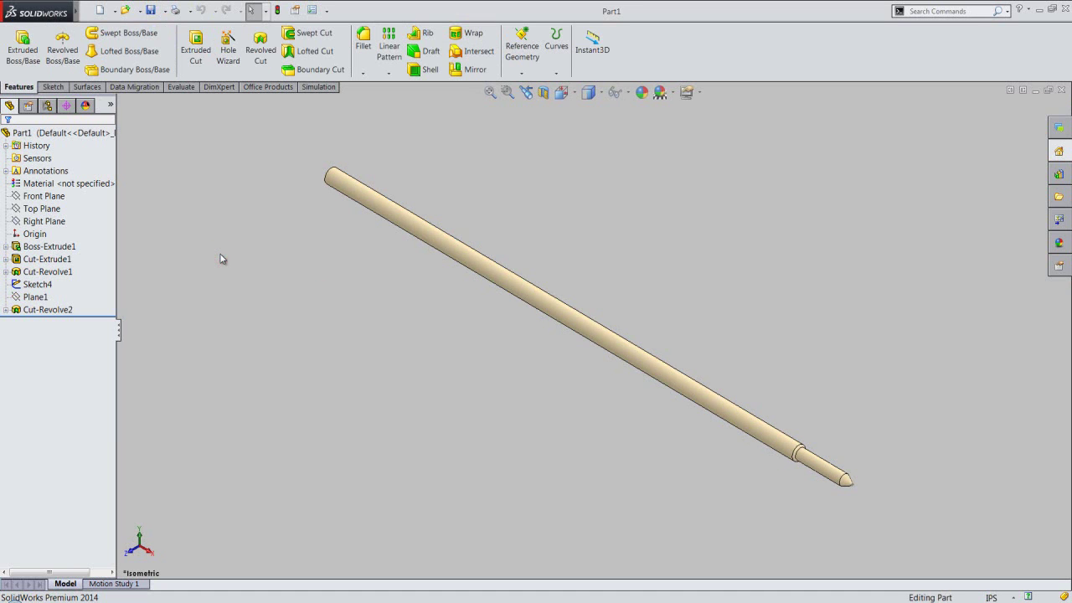
scroll(851, 483, down, 2)
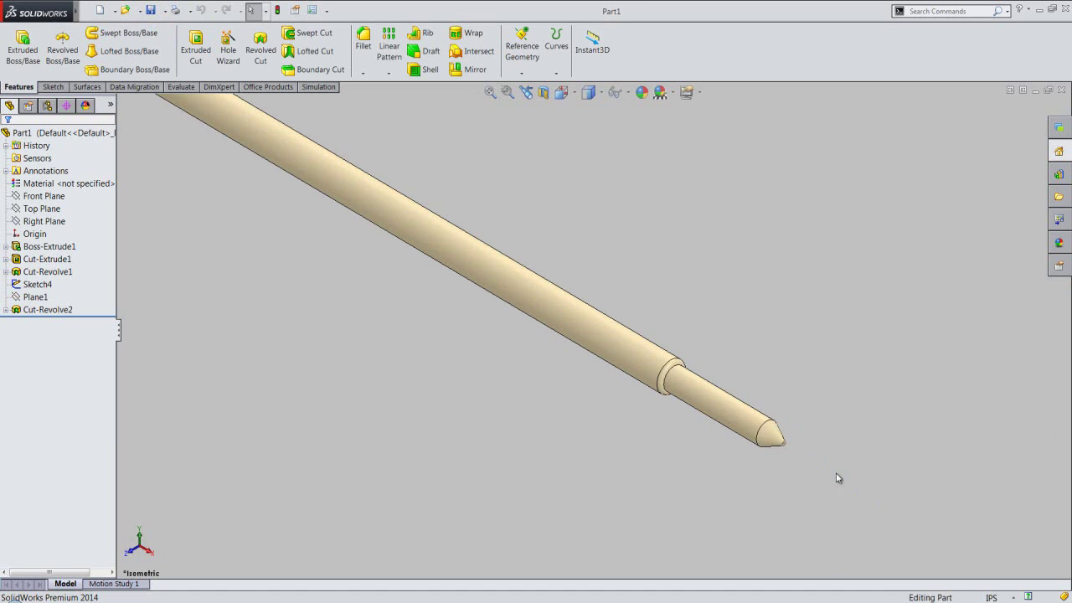
scroll(760, 439, down, 2)
scroll(745, 395, down, 2)
scroll(740, 393, down, 2)
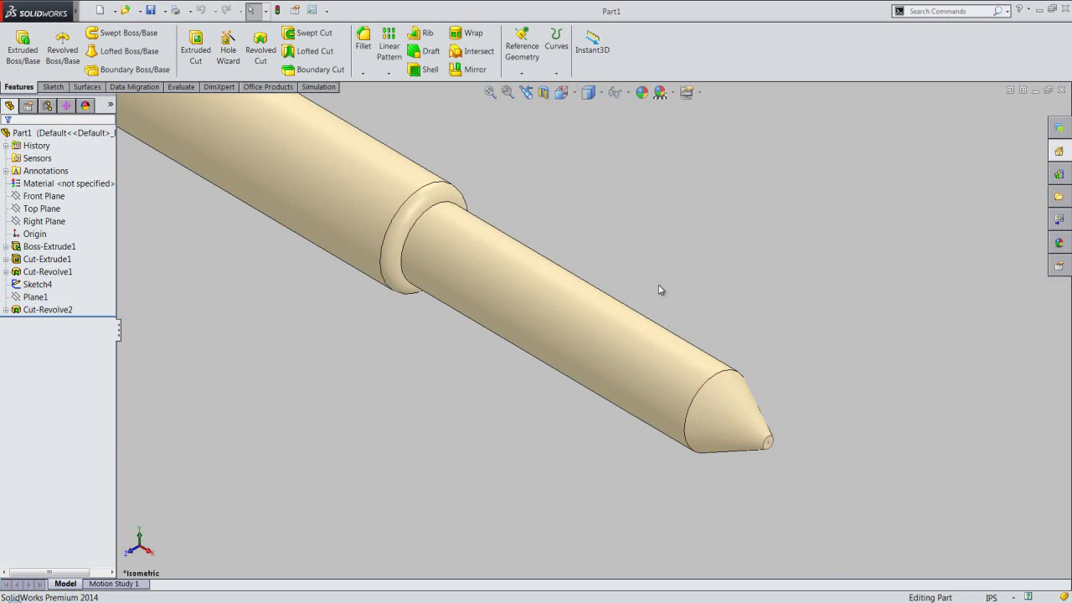
click(40, 298)
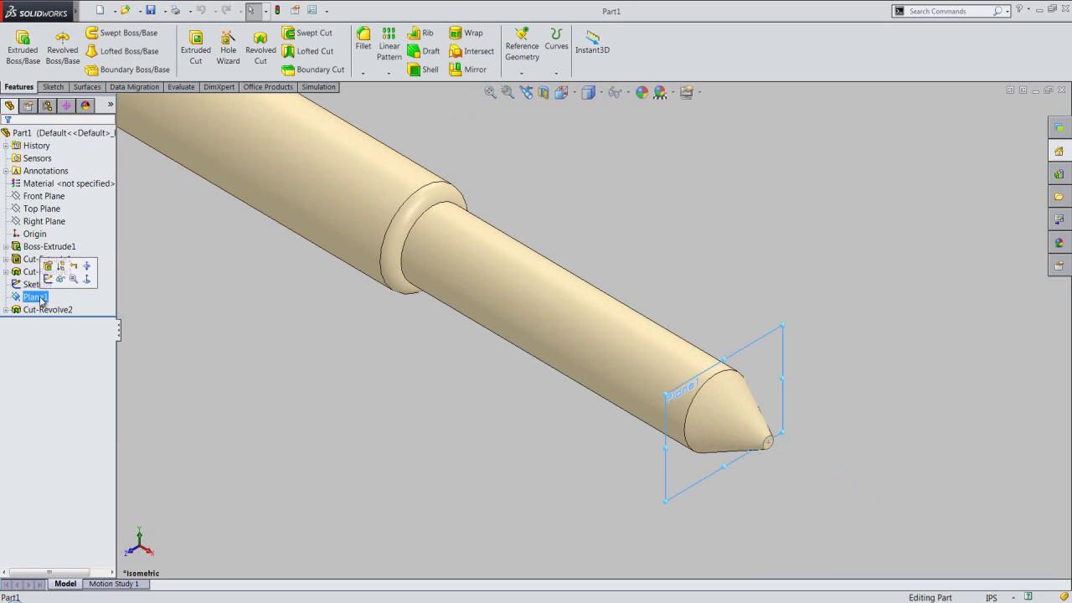
Step: On Plane1, sketch the 3/16" intersection-curve circle where the plane cuts the cone
click(47, 278)
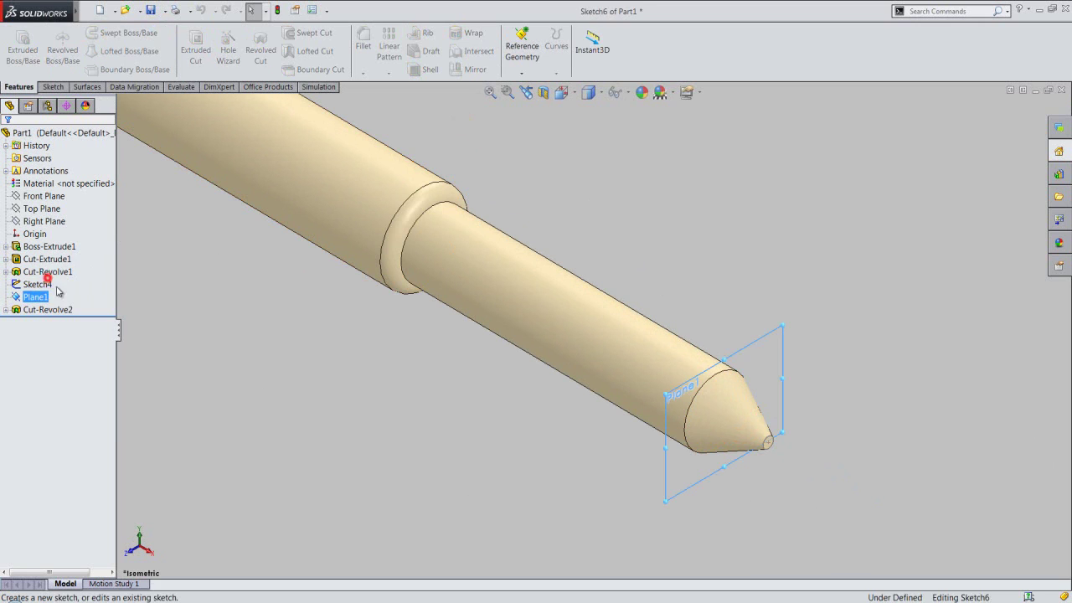
click(386, 418)
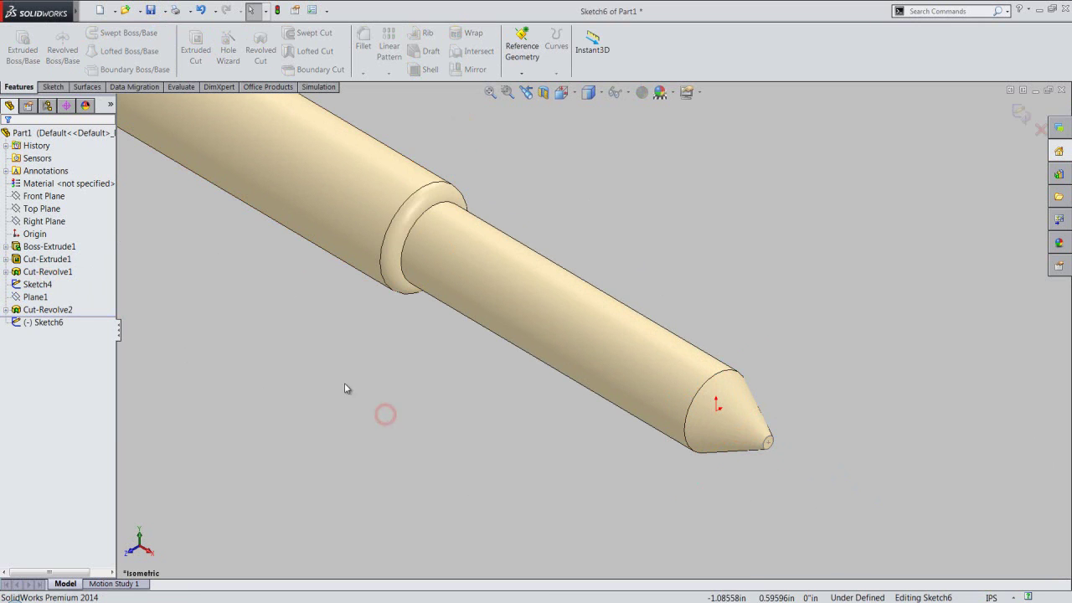
click(48, 86)
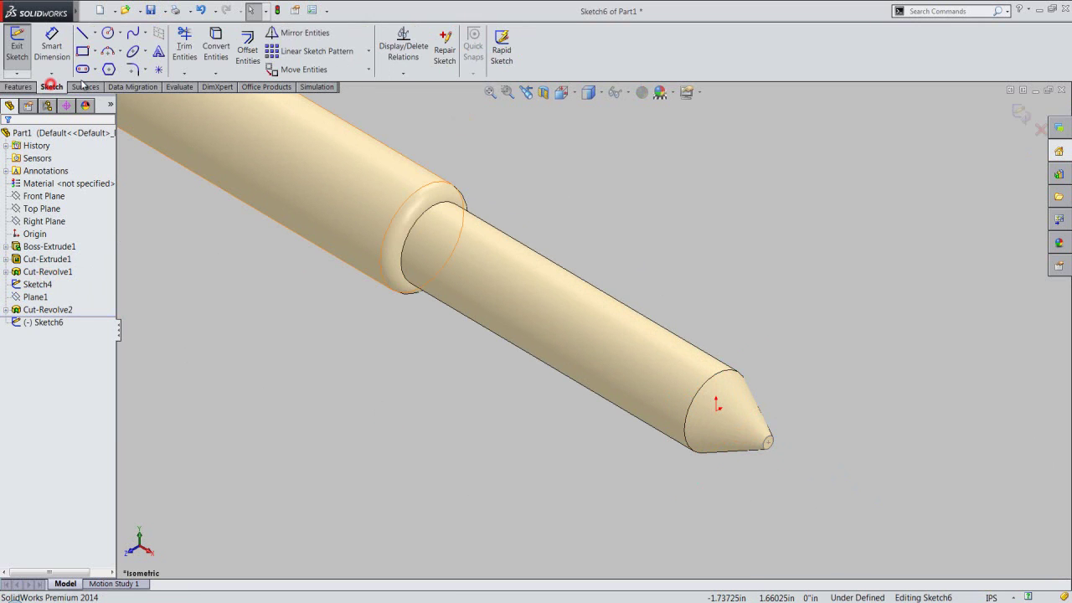
click(222, 76)
click(239, 101)
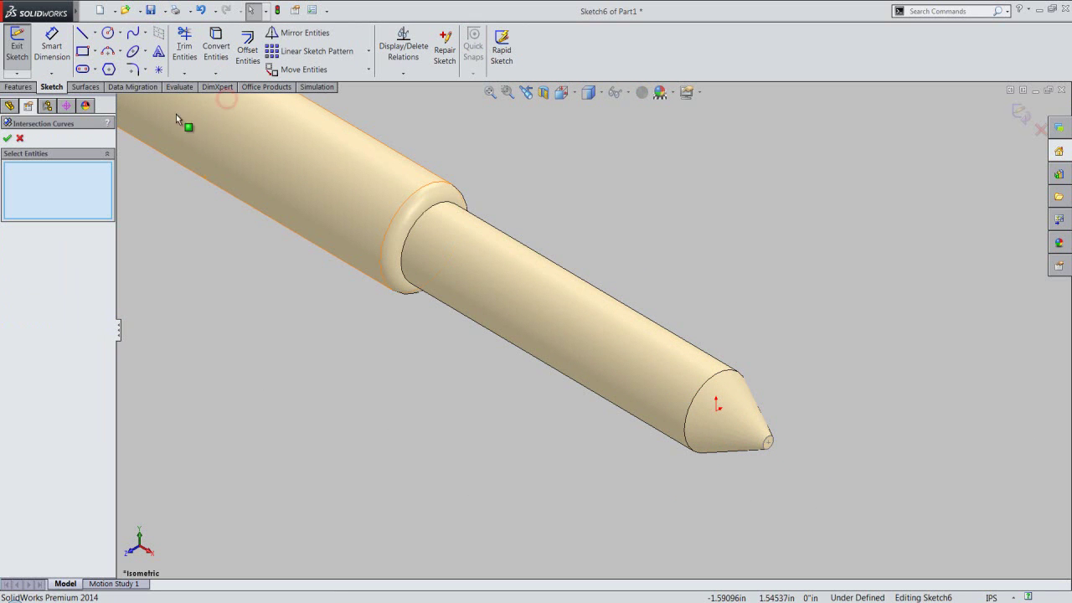
click(139, 101)
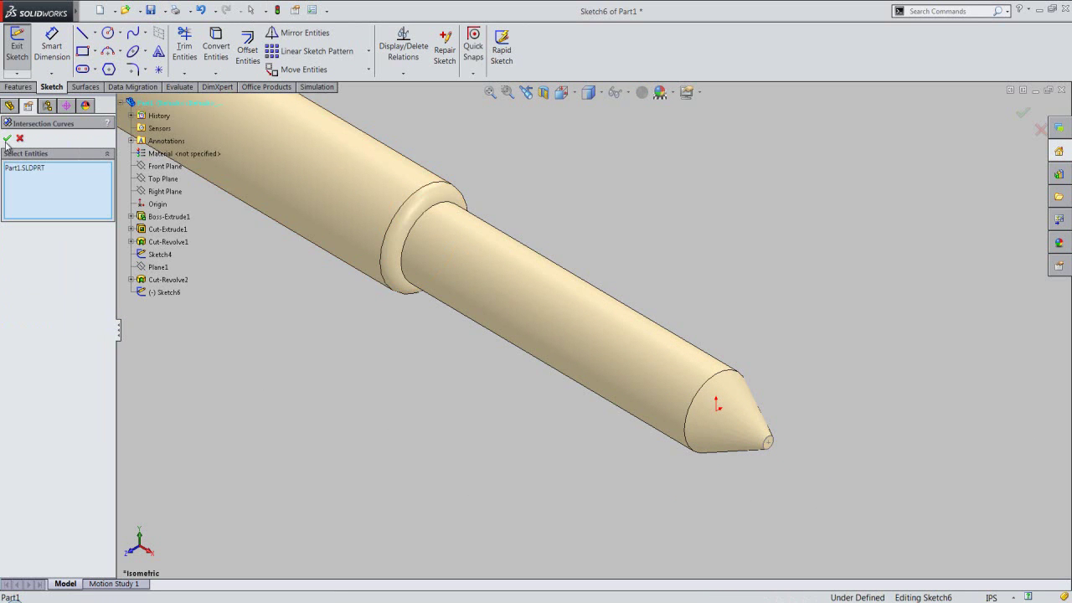
click(7, 139)
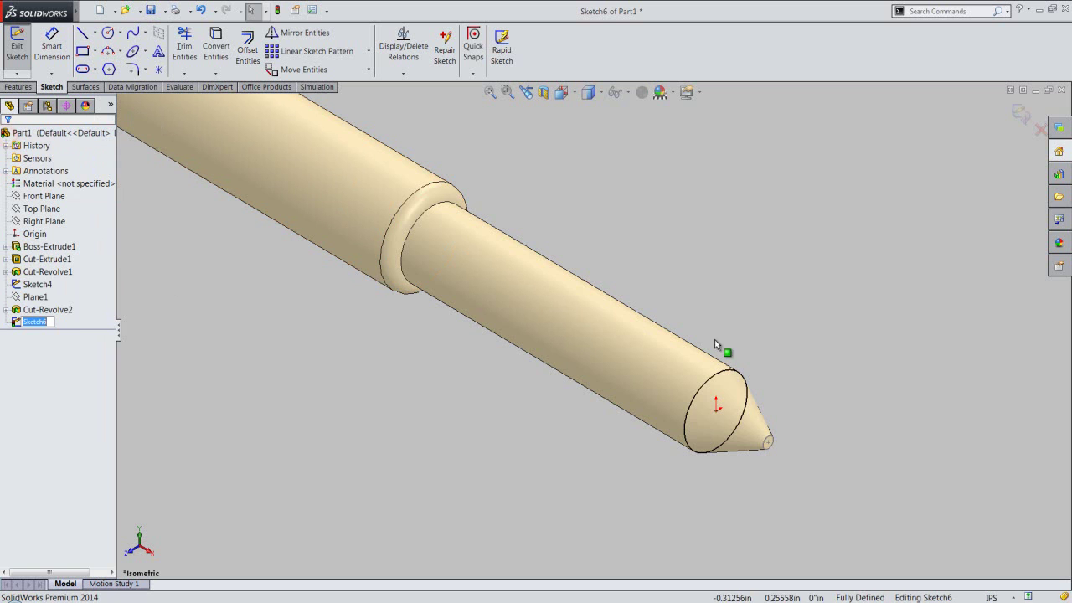
click(744, 374)
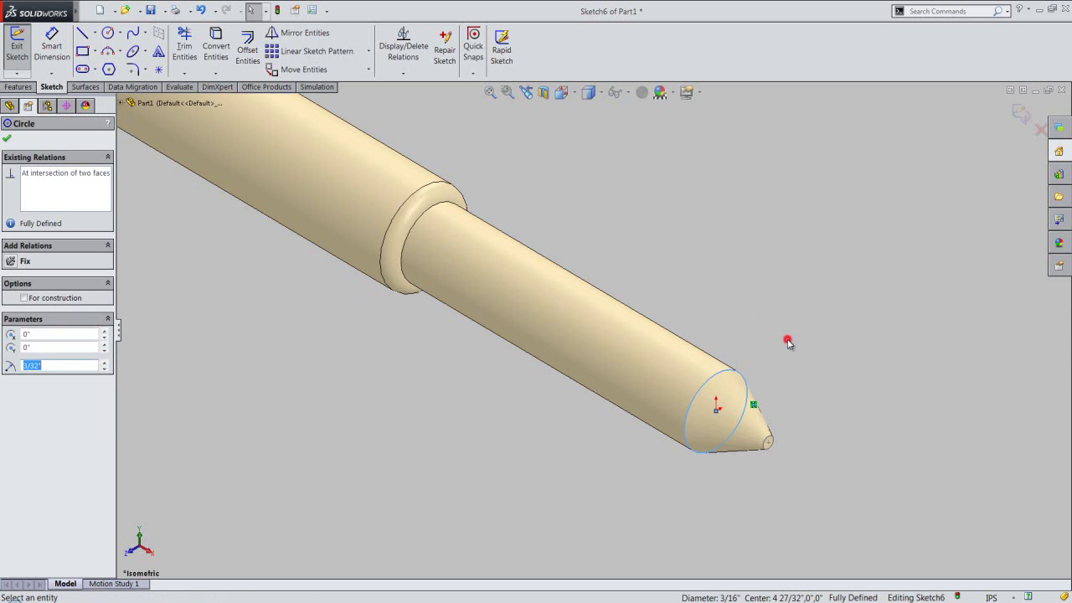
click(791, 370)
scroll(752, 416, down, 3)
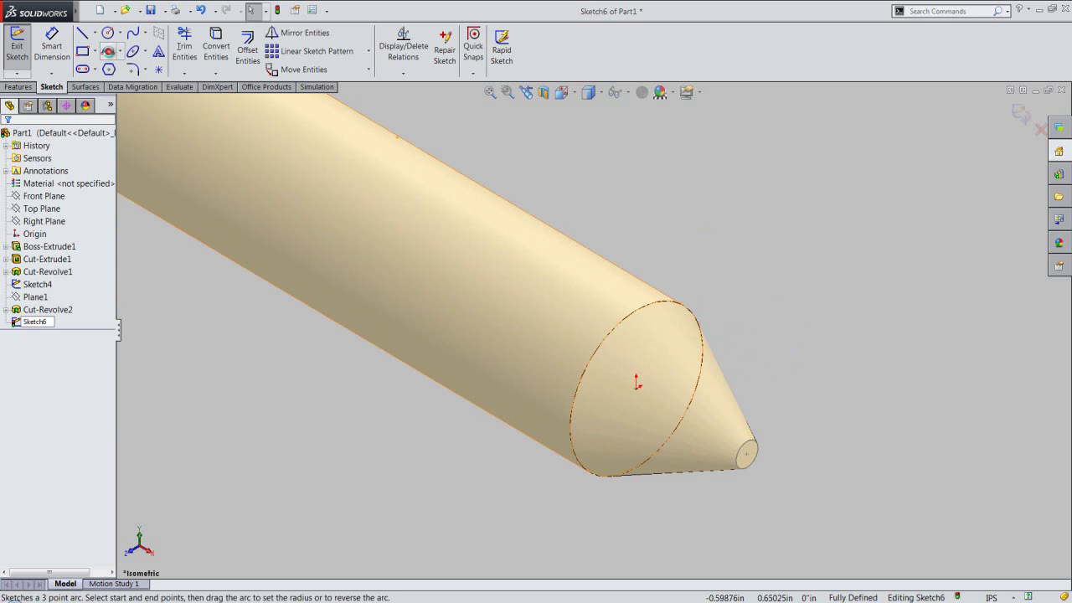
Step: Draw a three-point arc along the edge of the cone's base circle
click(108, 53)
click(585, 369)
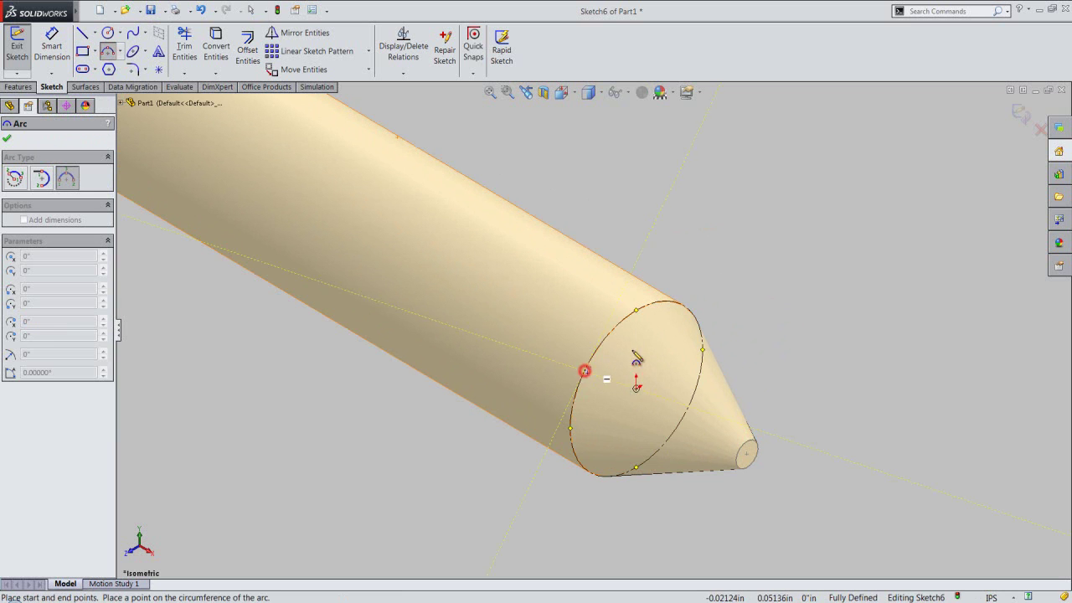
click(684, 308)
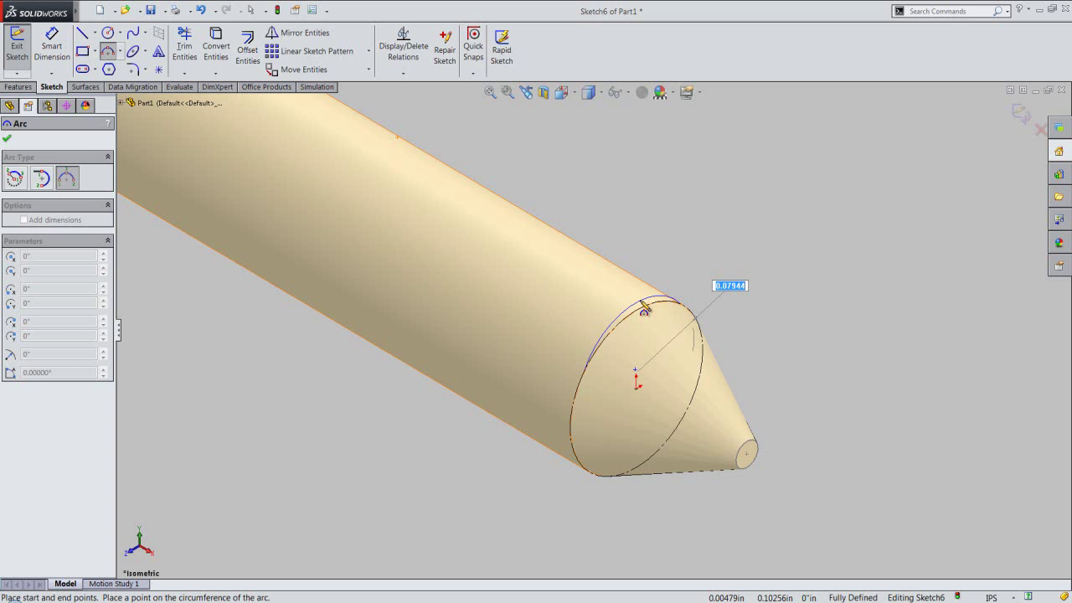
click(641, 304)
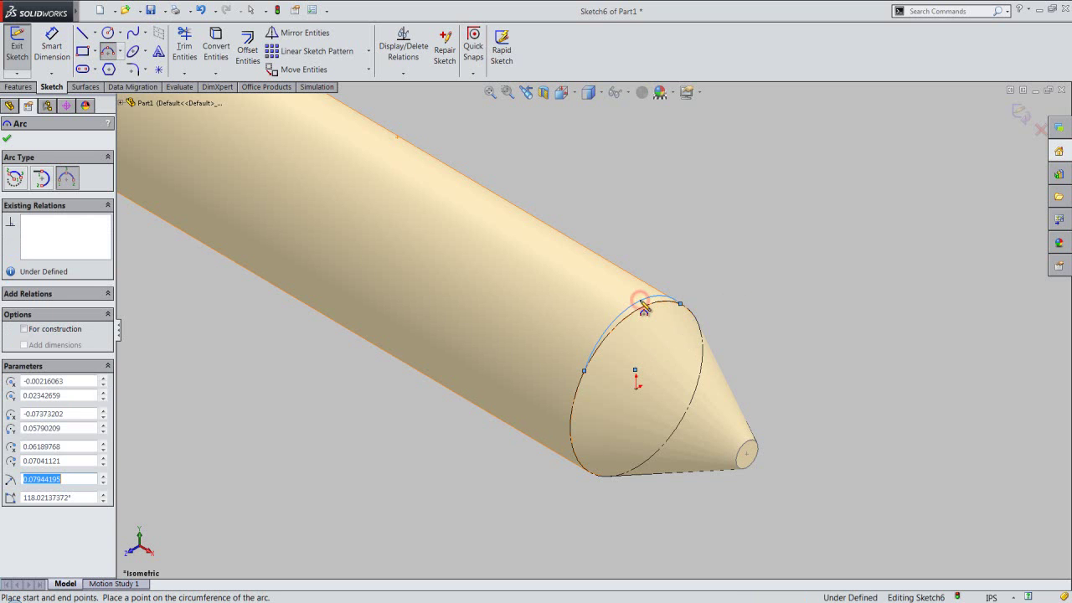
right_click(674, 248)
click(680, 224)
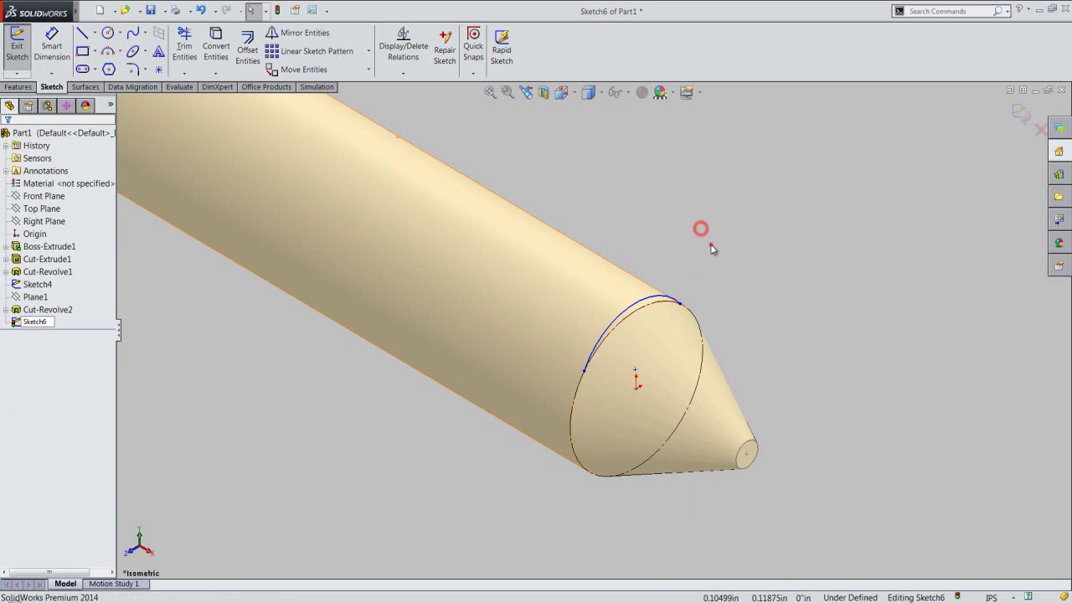
Step: Make the new arc concentric with the cone's base circle
click(651, 298)
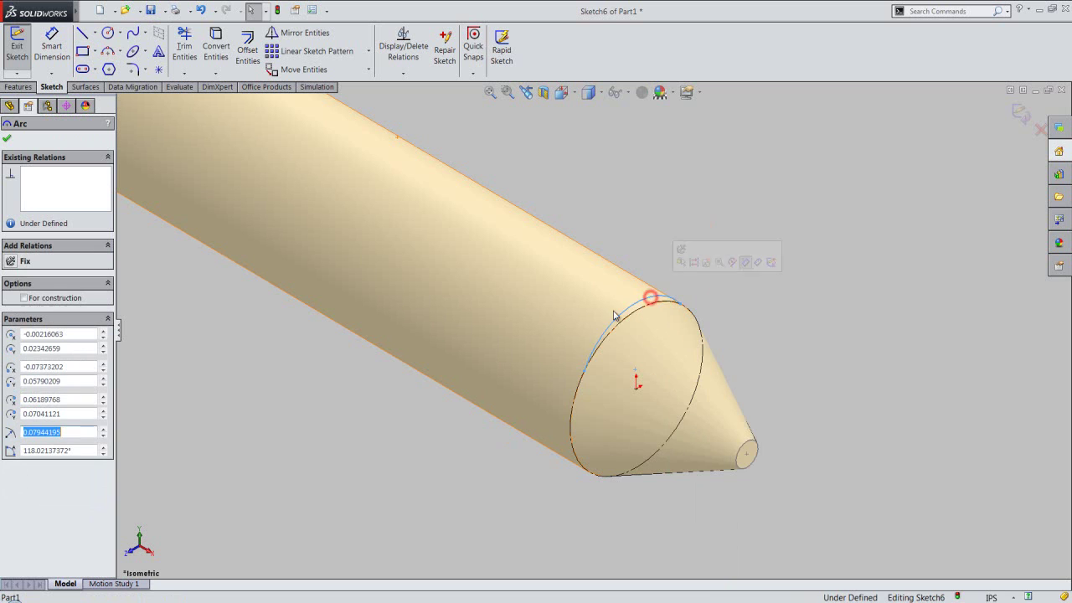
ctrl+click(581, 381)
click(15, 358)
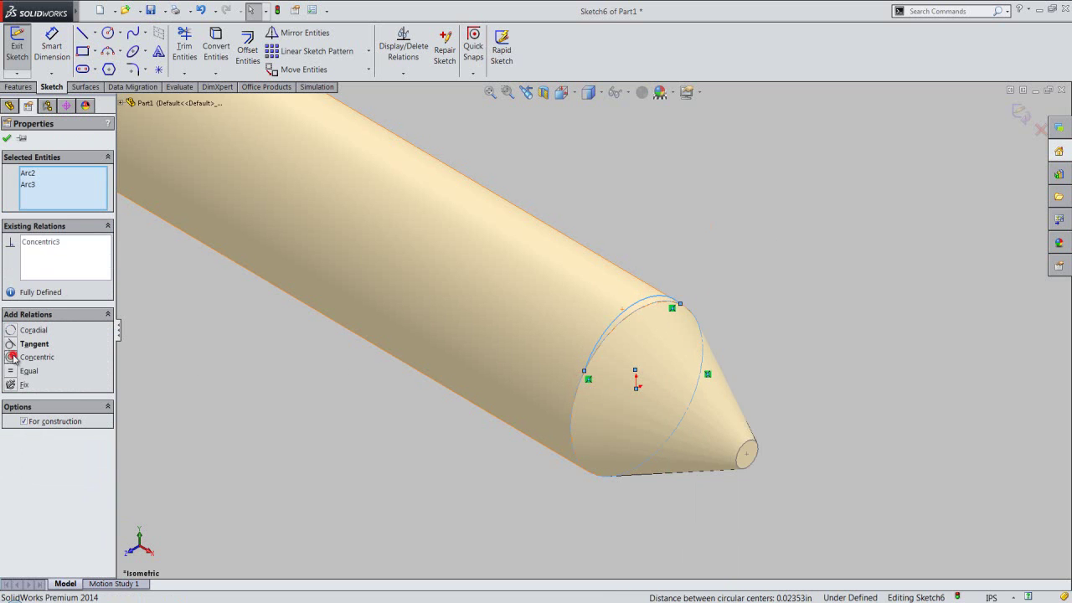
click(8, 140)
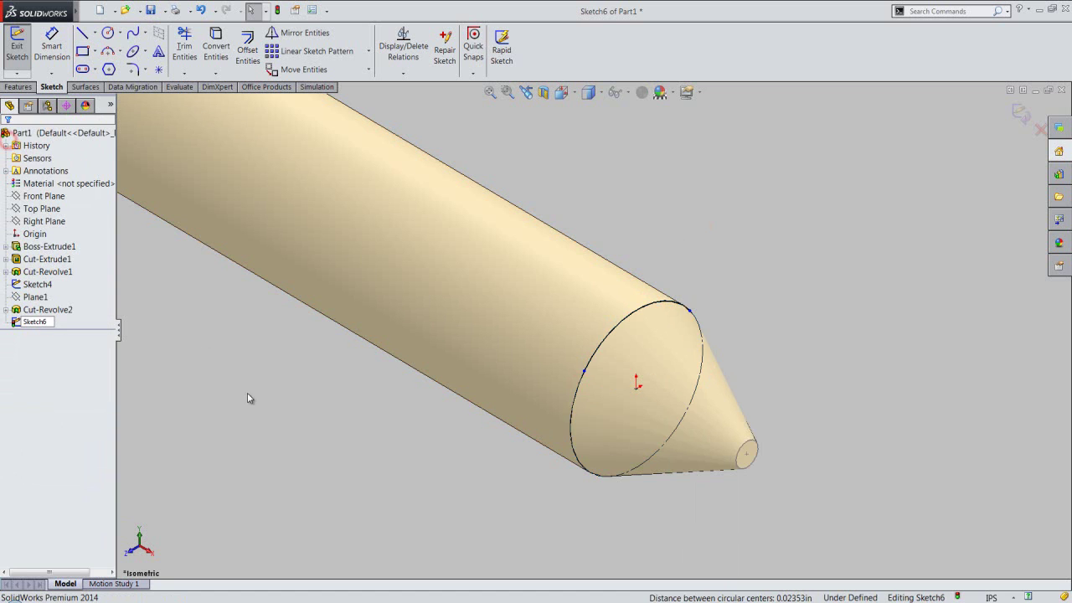
Step: Align the arc's midpoint vertically with the origin
right_click(623, 320)
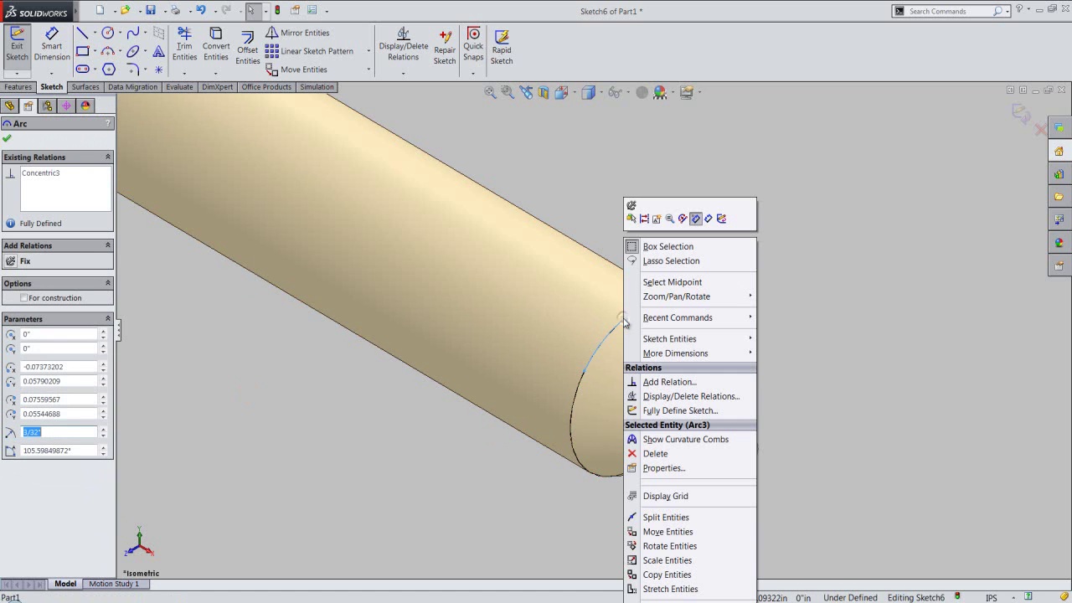
click(663, 282)
ctrl+click(638, 387)
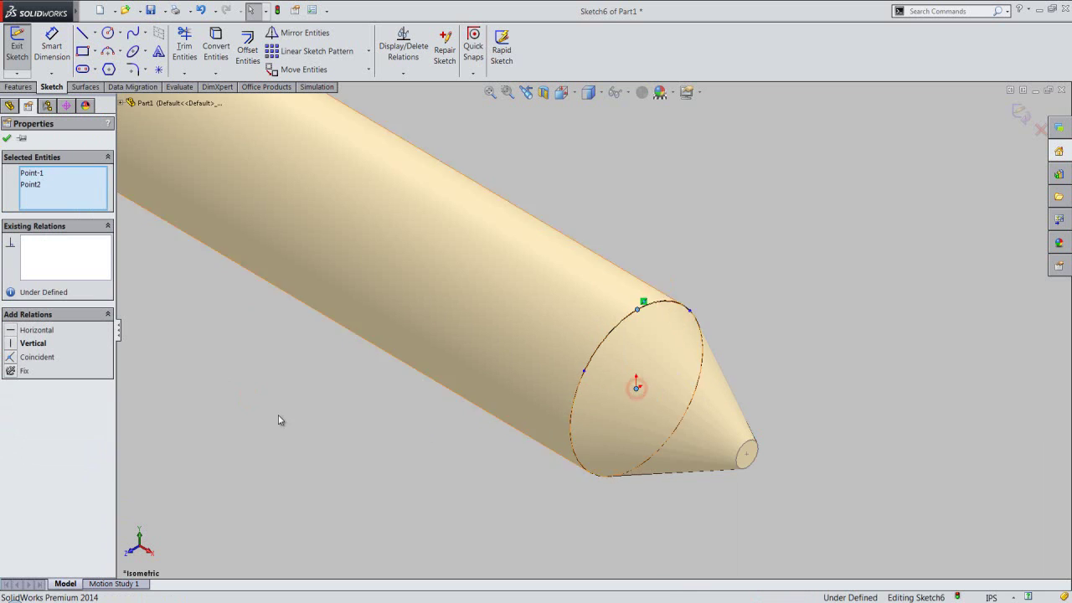
click(12, 344)
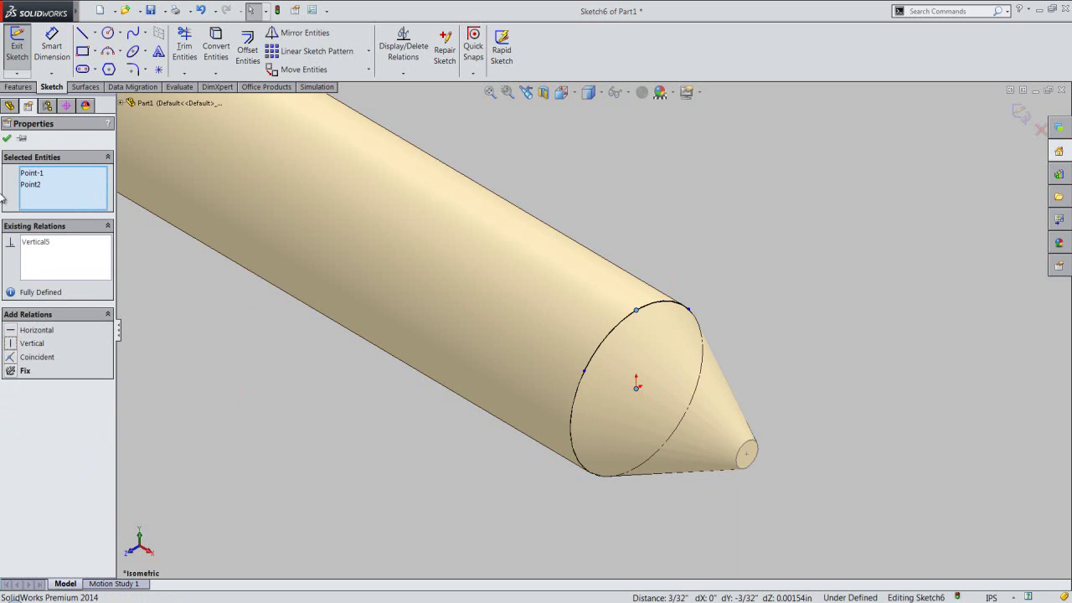
click(7, 139)
Step: Add a 3/32 inch dimension between the arc's endpoints, fully defining Sketch6
click(52, 46)
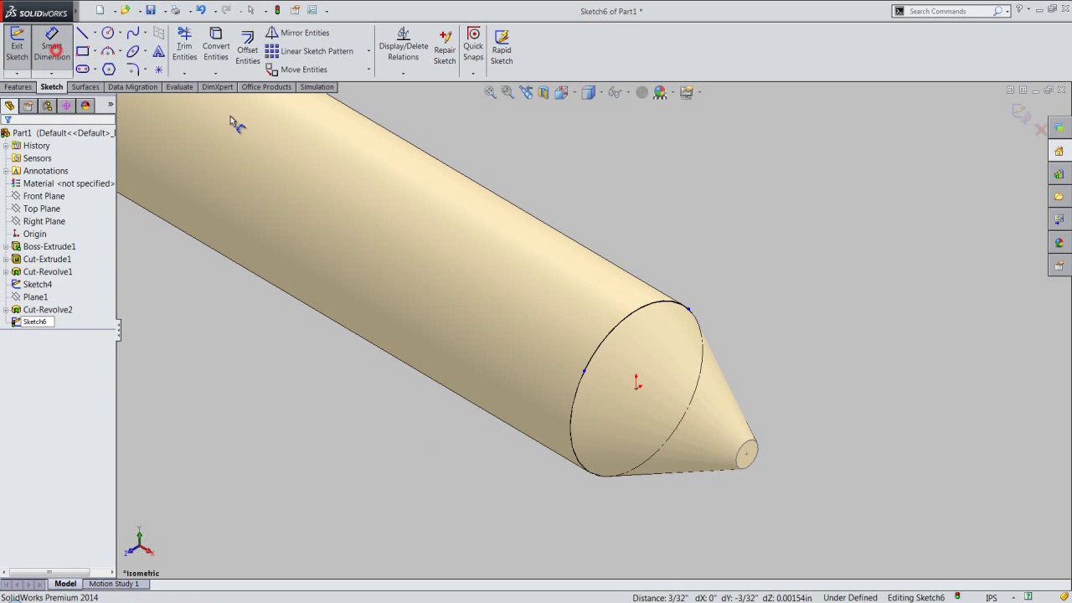
click(584, 371)
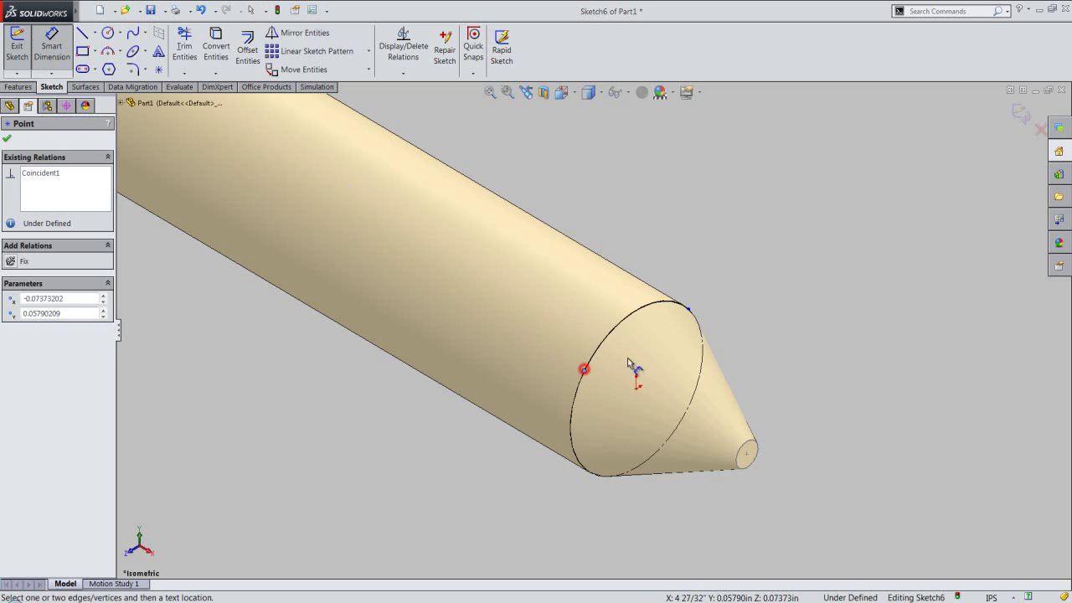
click(689, 310)
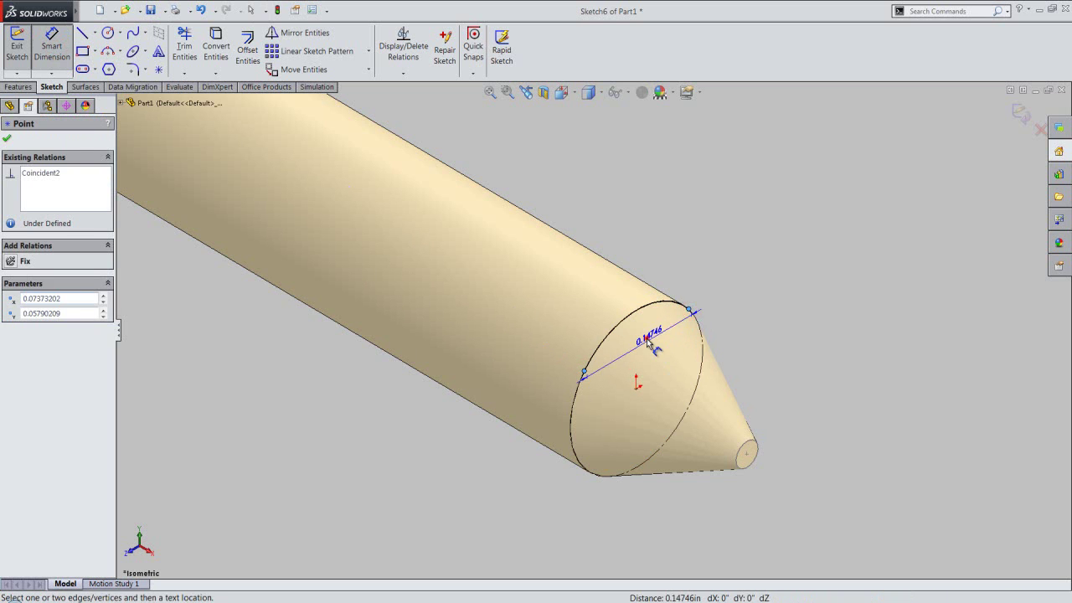
click(648, 339)
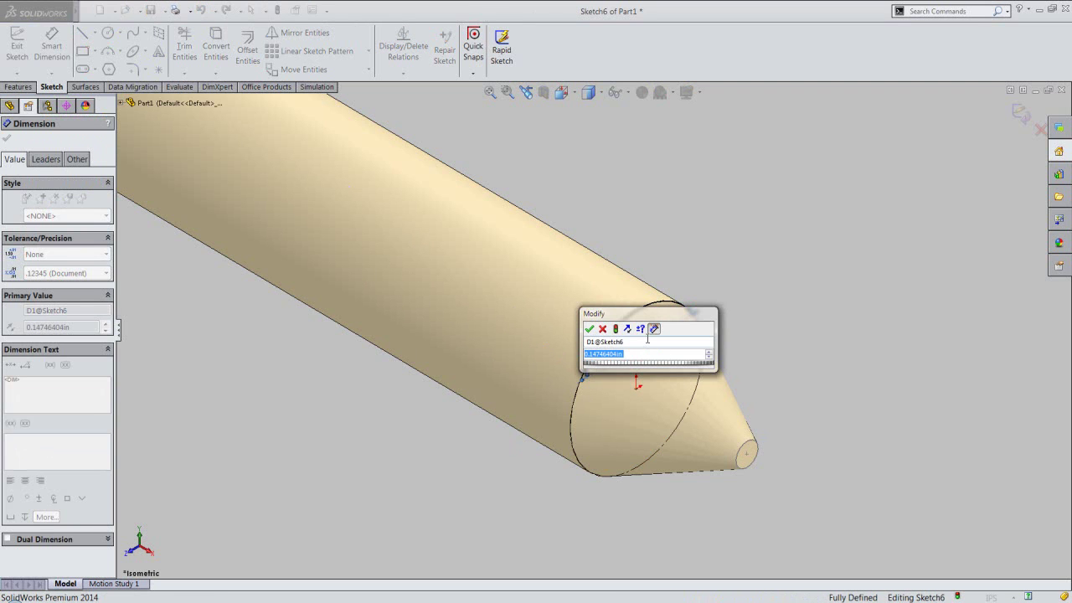
text(3/32")
key(Return)
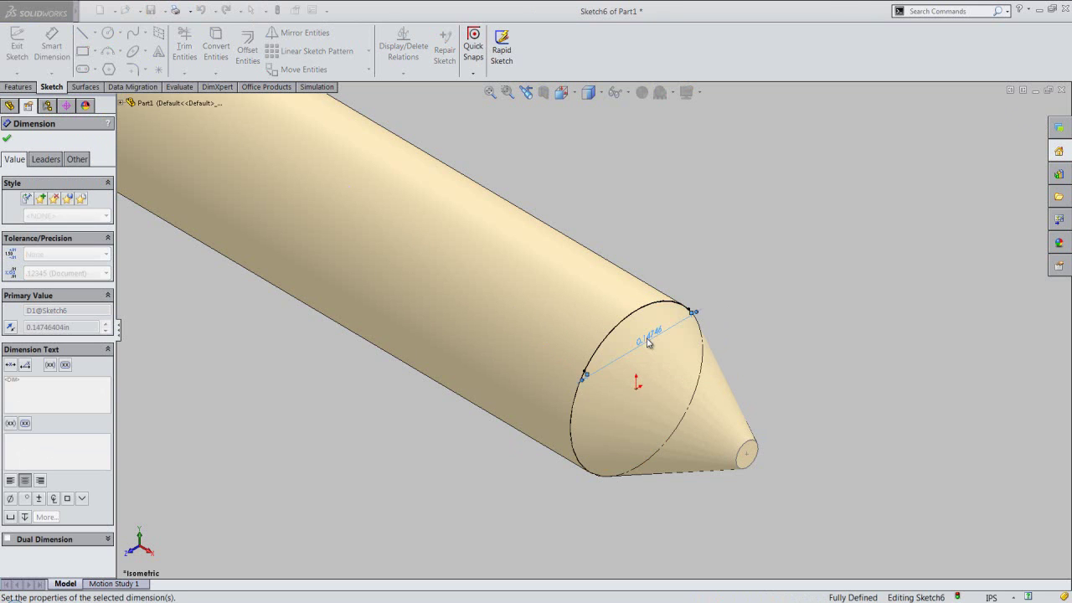
right_click(710, 219)
click(742, 252)
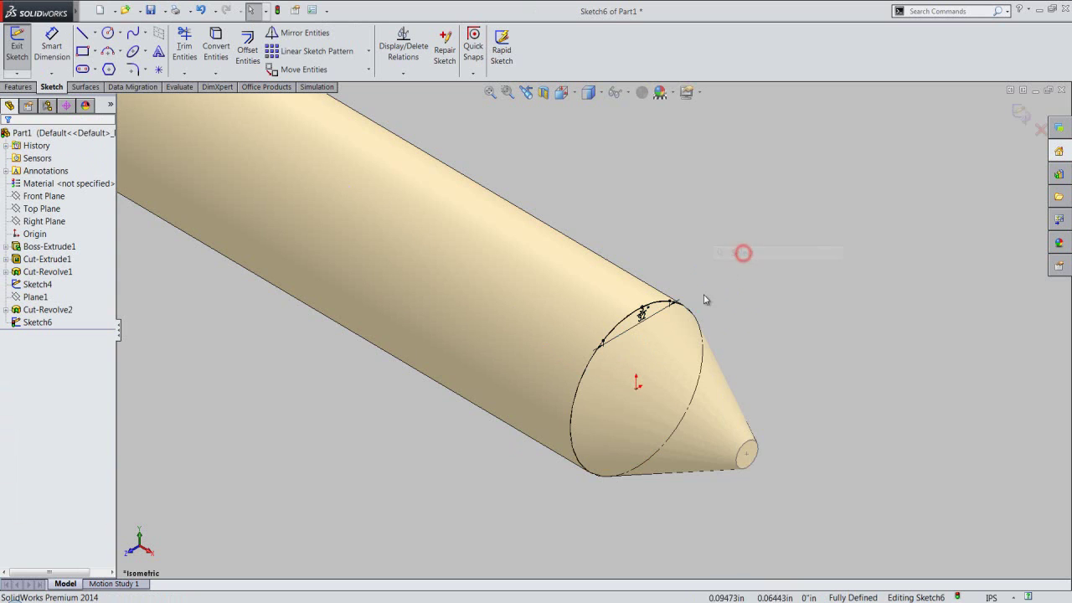
scroll(661, 306, down, 3)
Step: Exit Sketch6, zoom out to view the whole rod, and show the Features tools
click(594, 326)
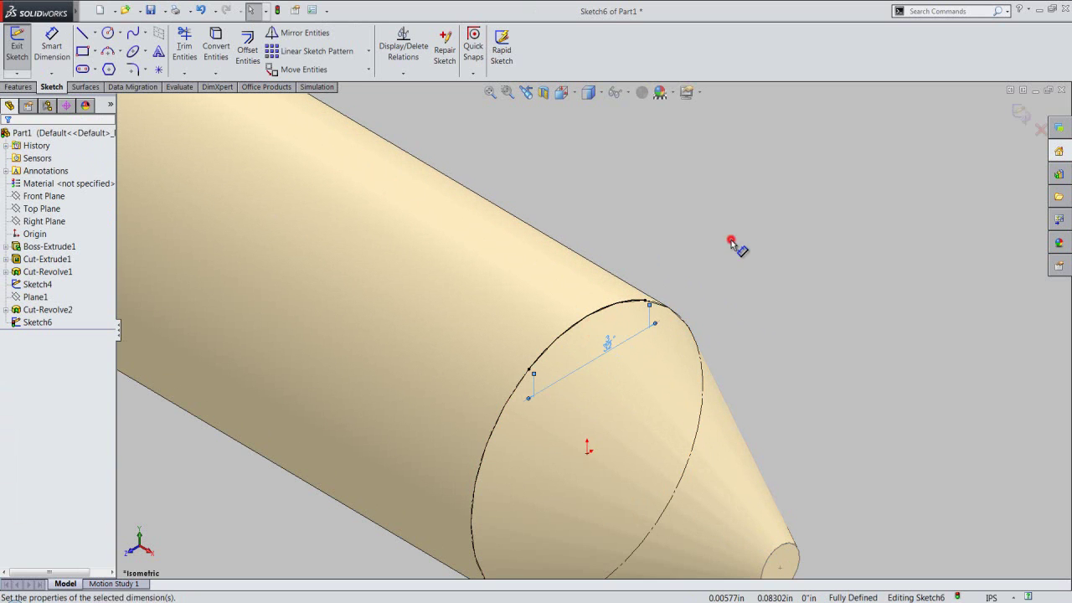
click(1019, 113)
scroll(857, 291, up, 2)
scroll(771, 394, up, 3)
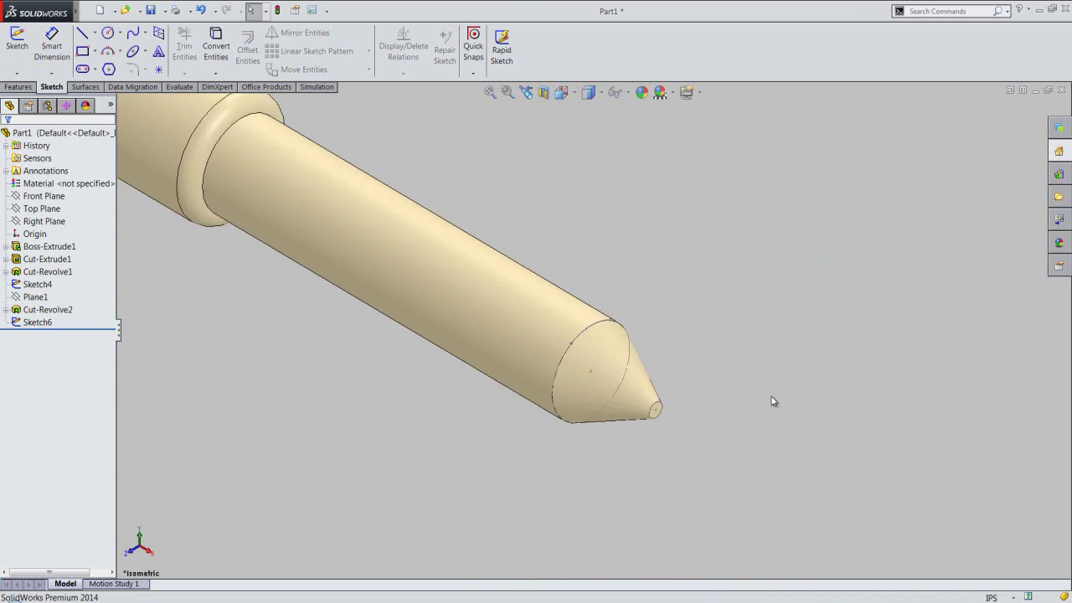
scroll(625, 359, up, 3)
scroll(492, 256, down, 2)
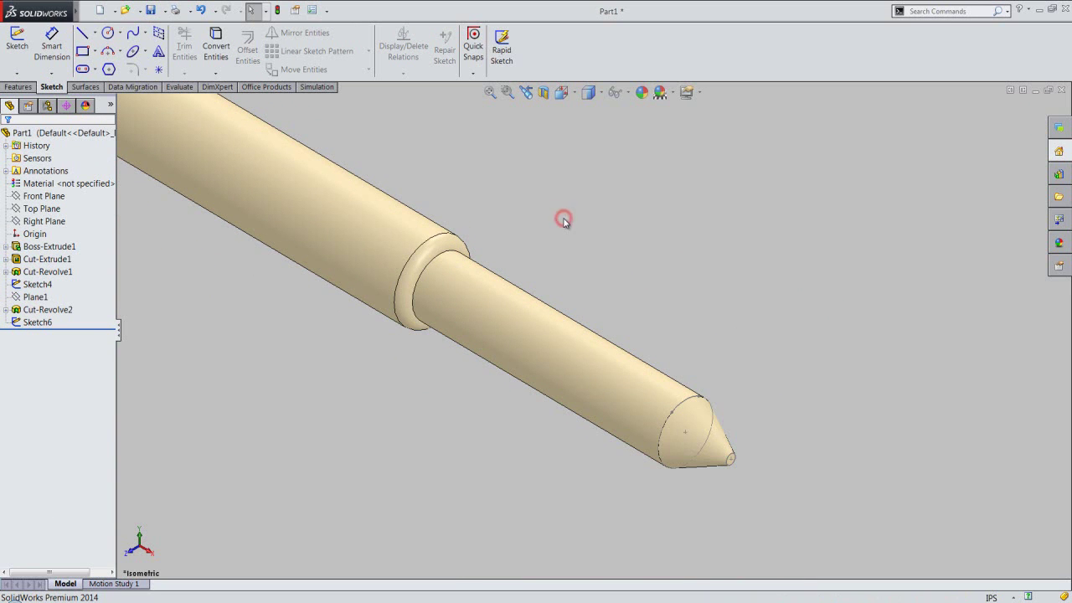
click(18, 87)
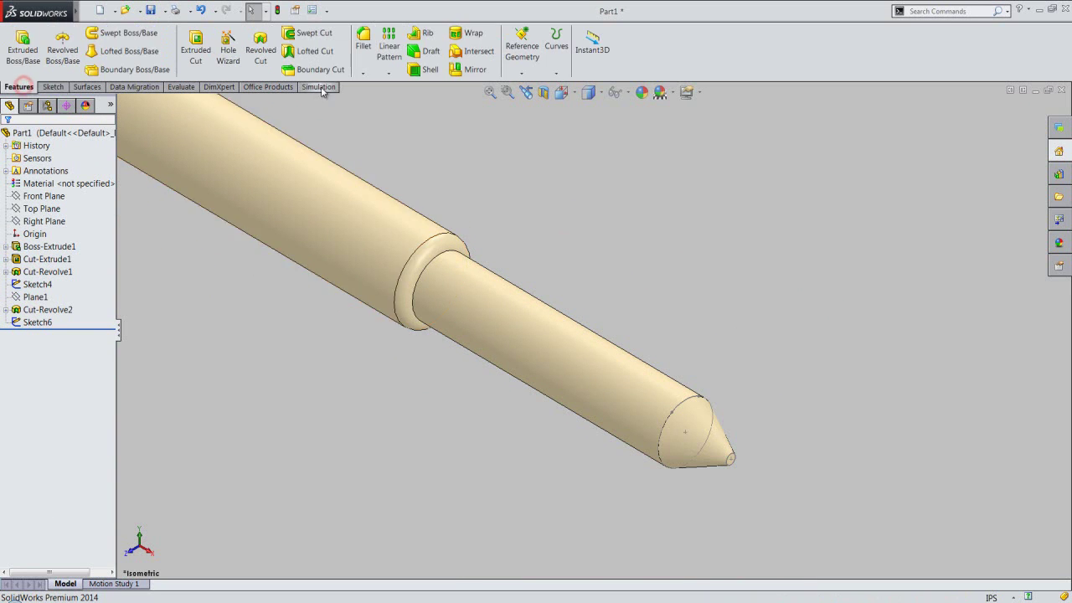
click(535, 72)
Step: Create Plane2 offset 7/32 inch from Plane1, flipped back along the shaft
click(527, 87)
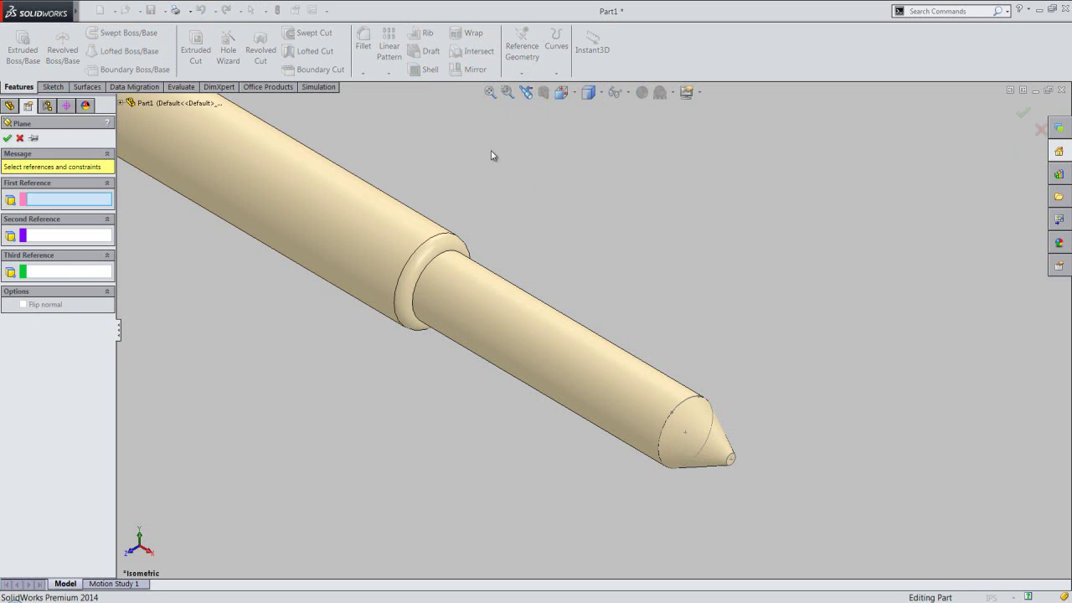
click(122, 102)
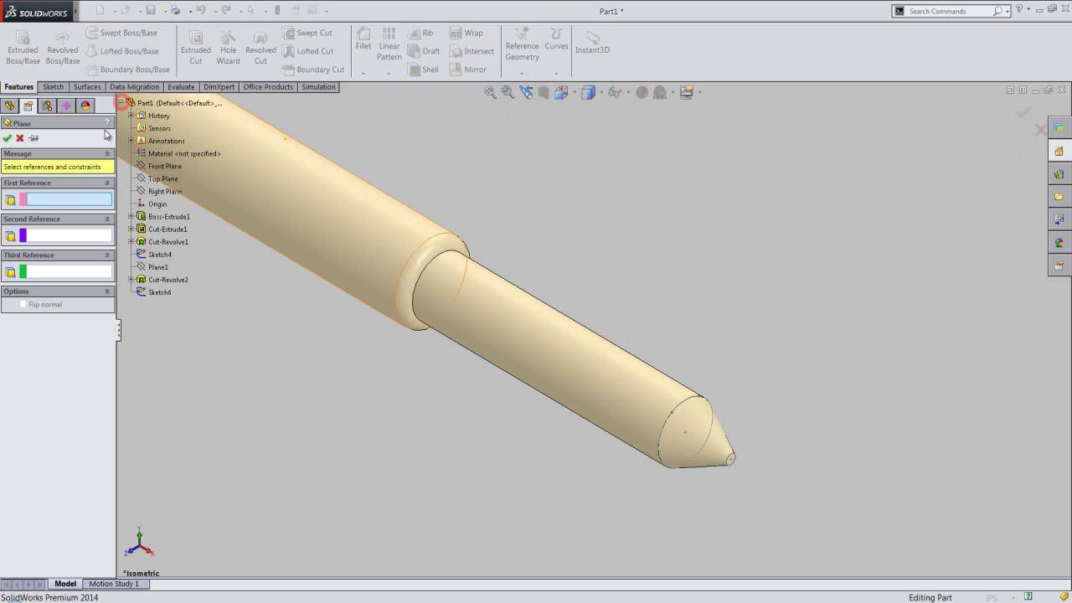
click(160, 267)
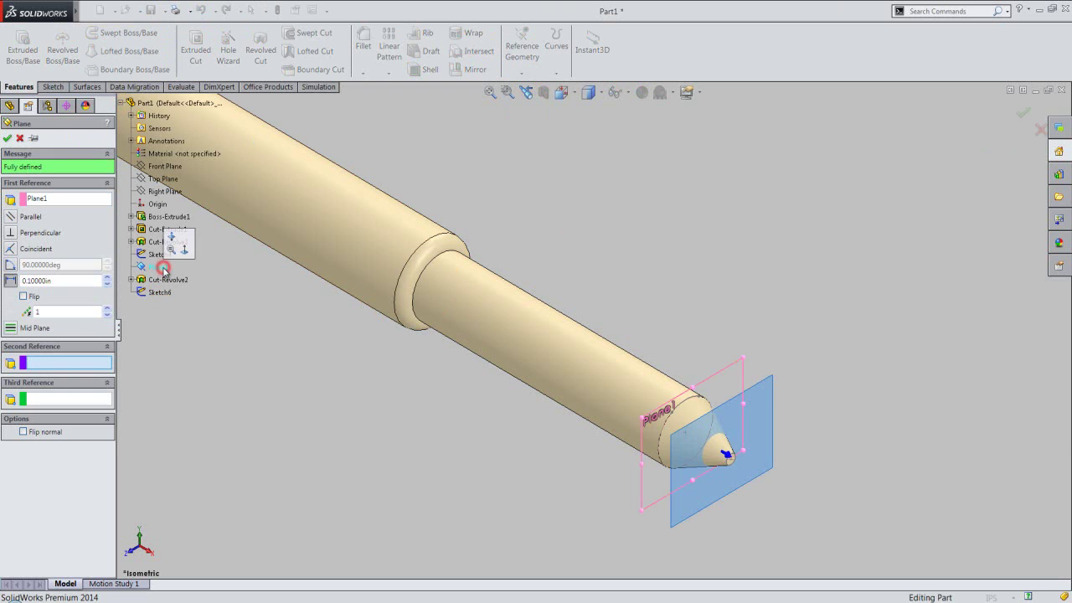
click(24, 297)
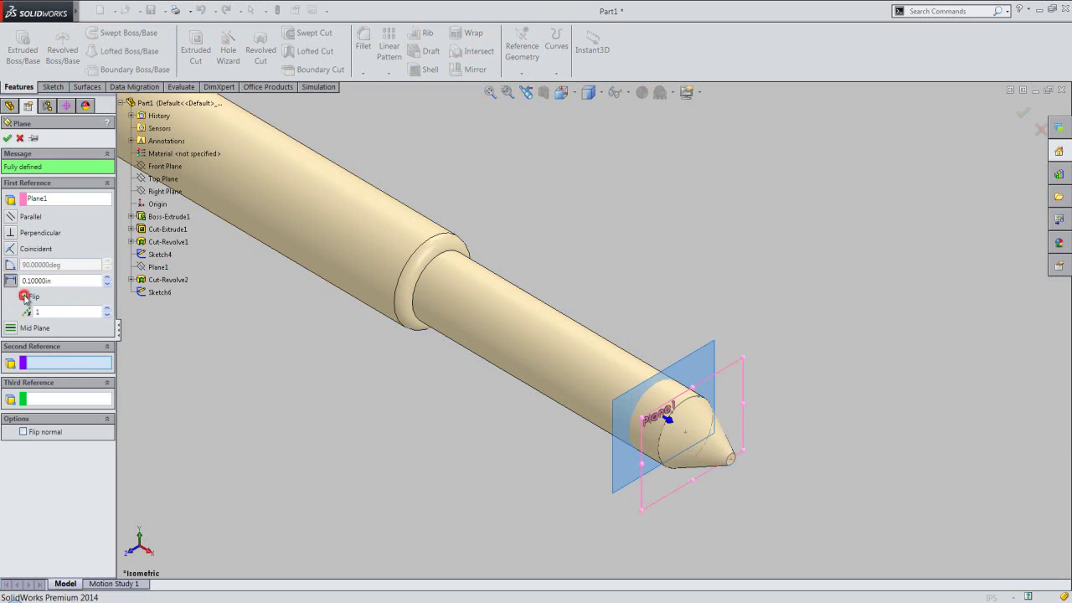
click(24, 280)
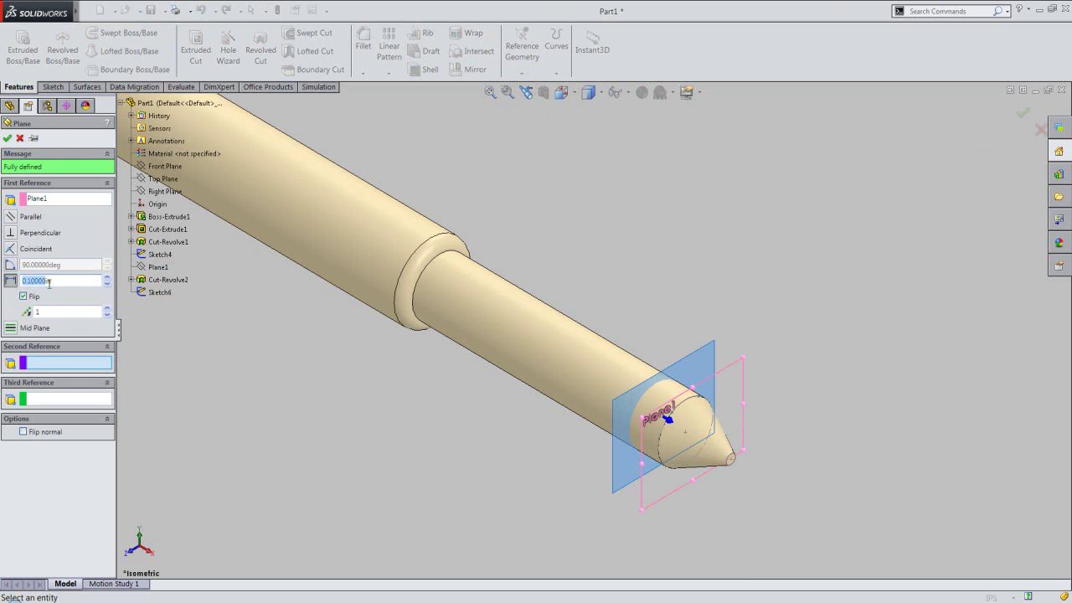
text(7/32in)
key(Return)
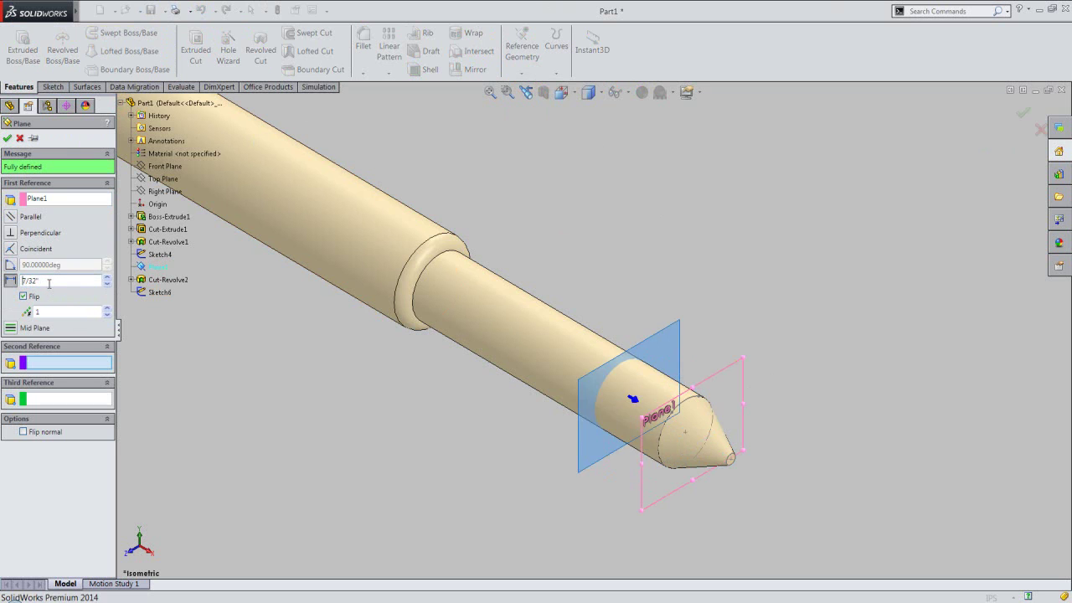
click(9, 139)
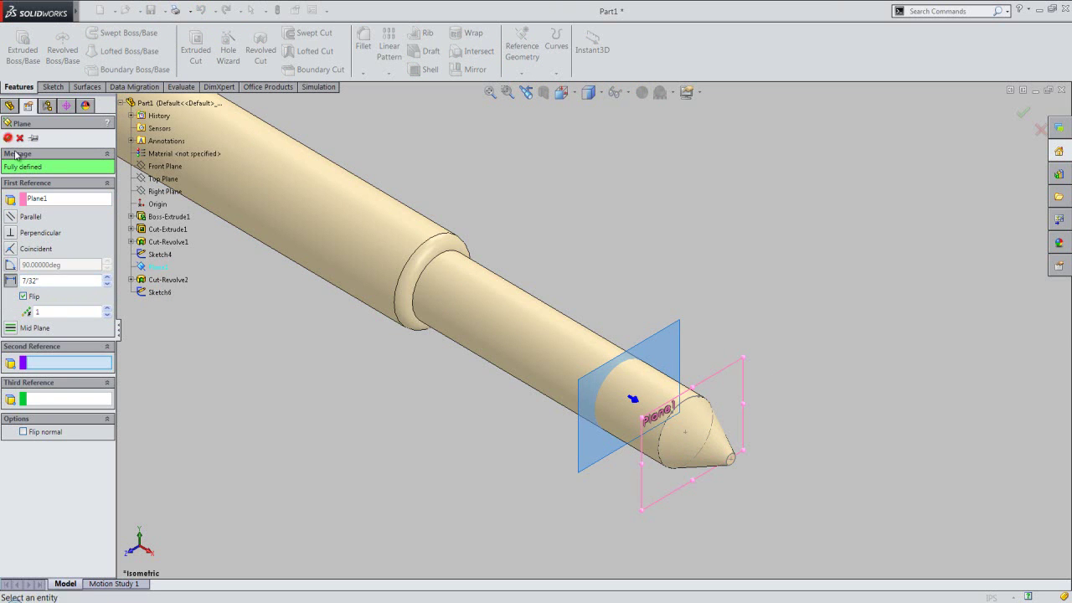
click(578, 451)
Step: Start Sketch7 on Plane2 and create the intersection curve where the shaft meets it
click(623, 411)
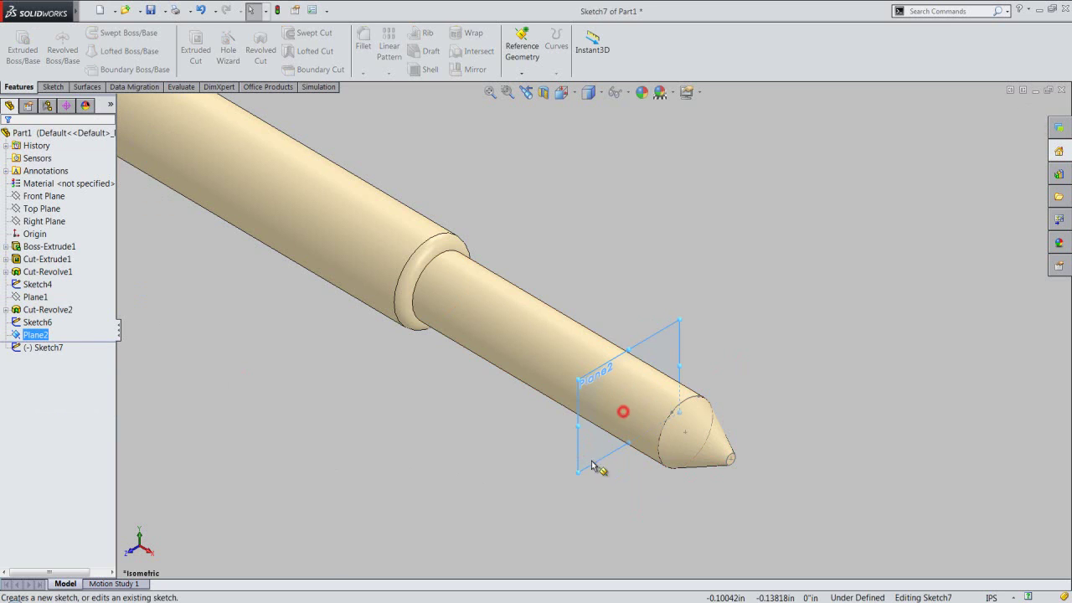
click(52, 87)
click(215, 73)
click(219, 101)
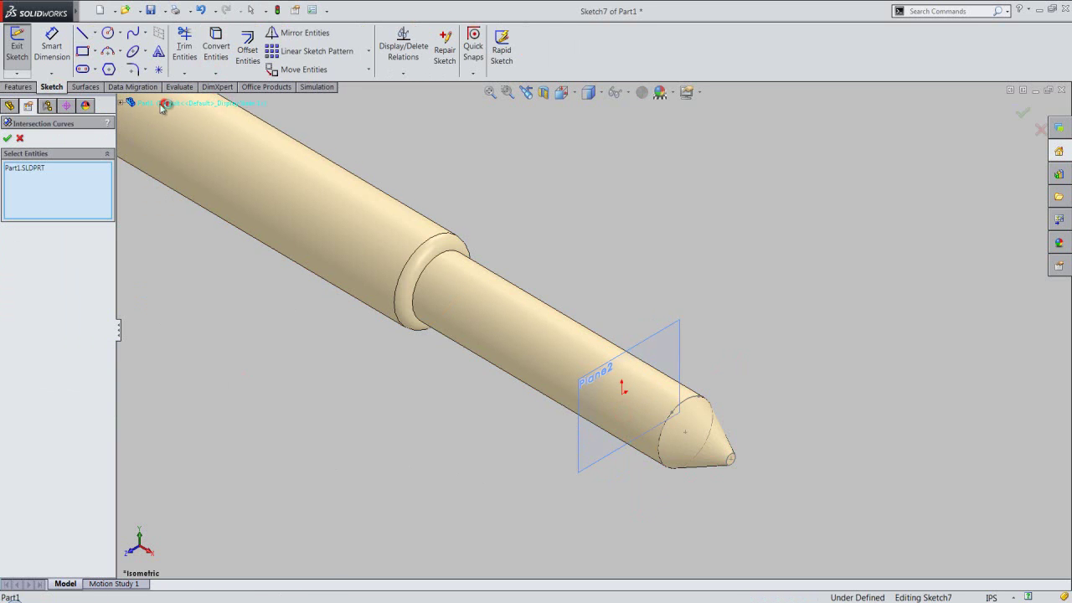
click(8, 139)
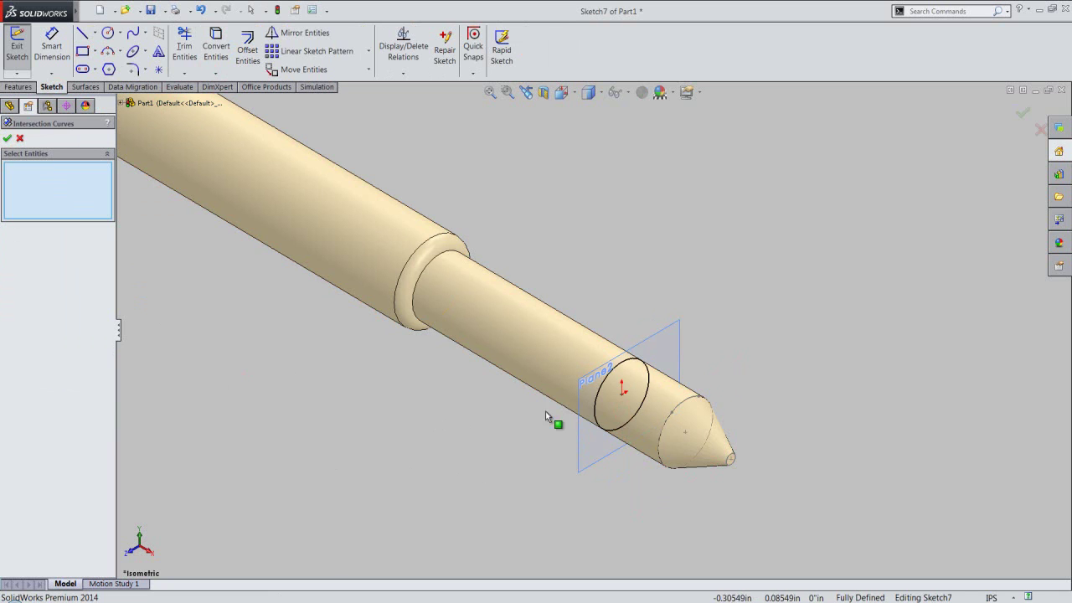
click(667, 282)
right_click(660, 311)
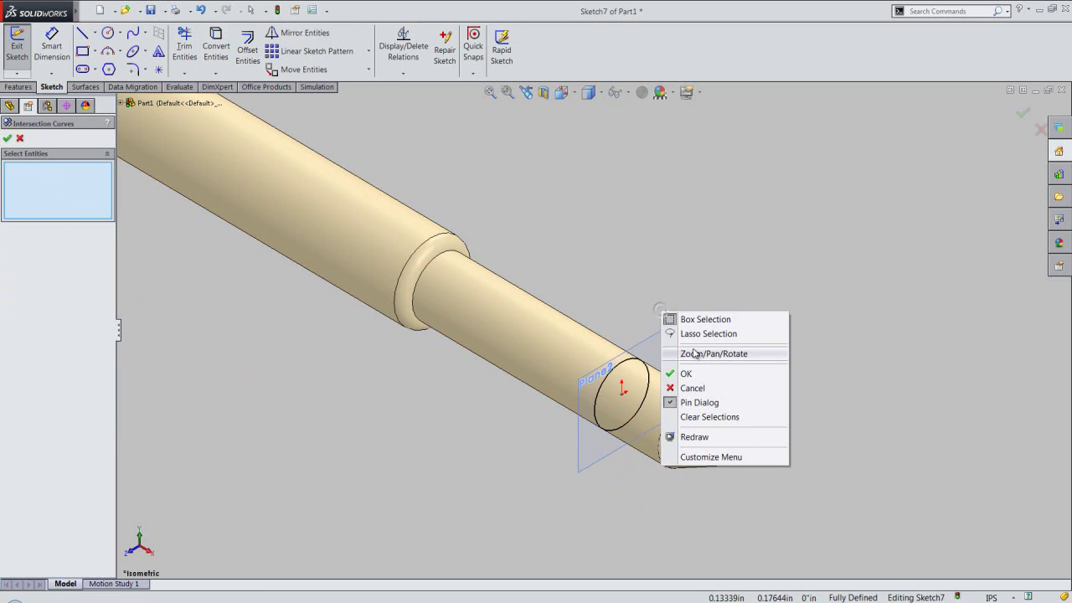
click(702, 378)
scroll(661, 367, down, 3)
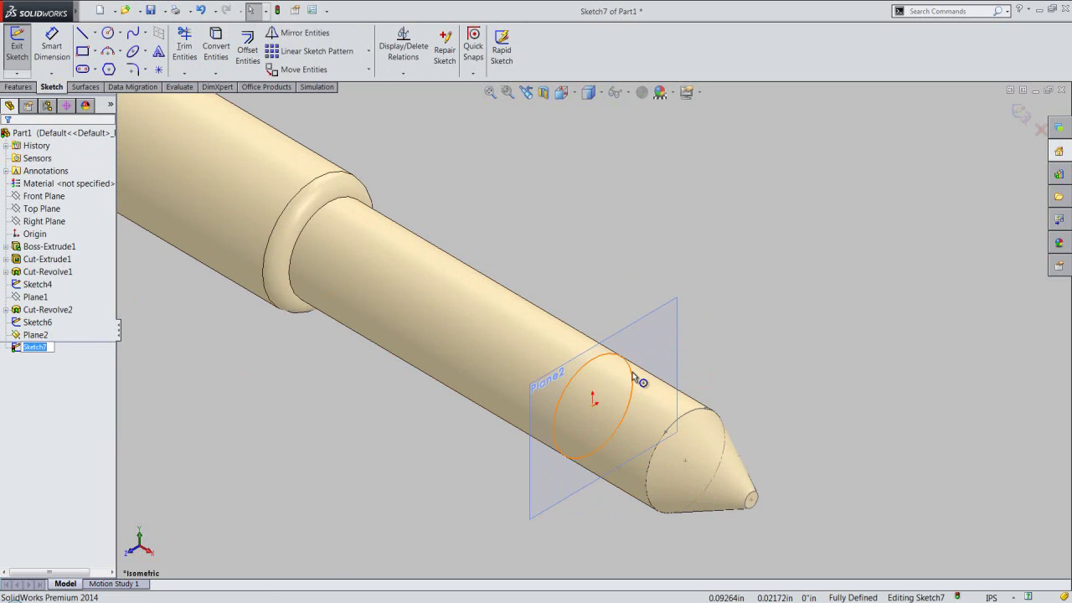
Step: Make the circle construction geometry, place a point at its top, and exit Sketch7
click(632, 372)
click(23, 297)
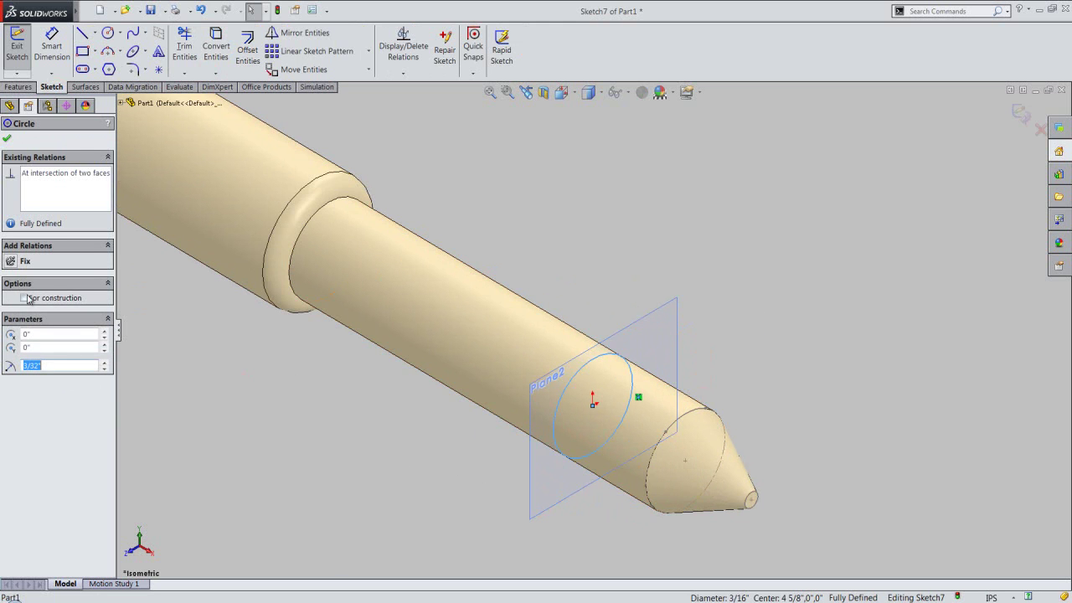
click(315, 406)
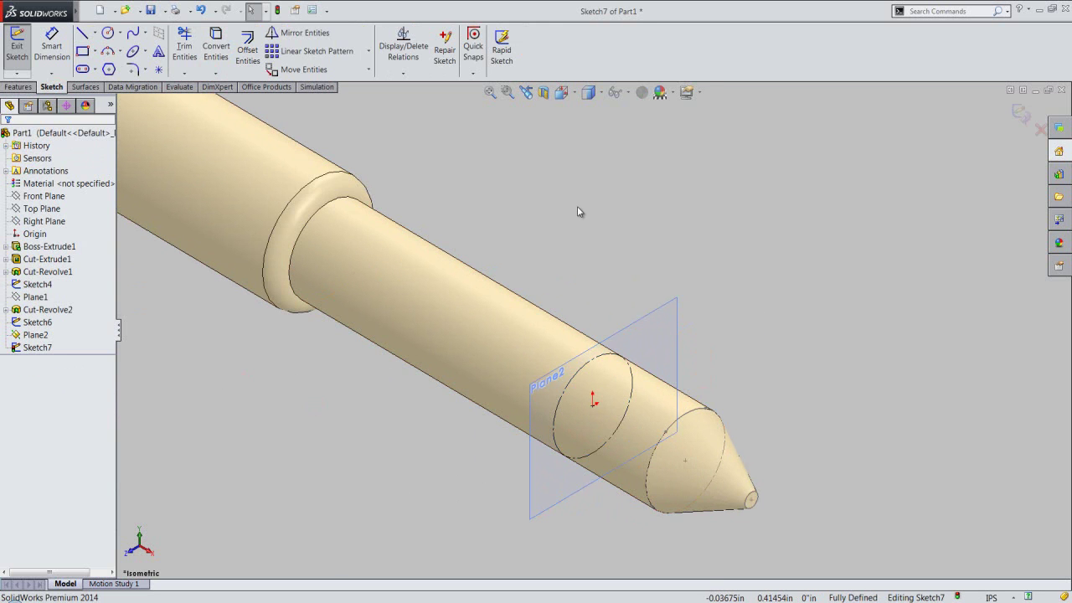
right_click(576, 206)
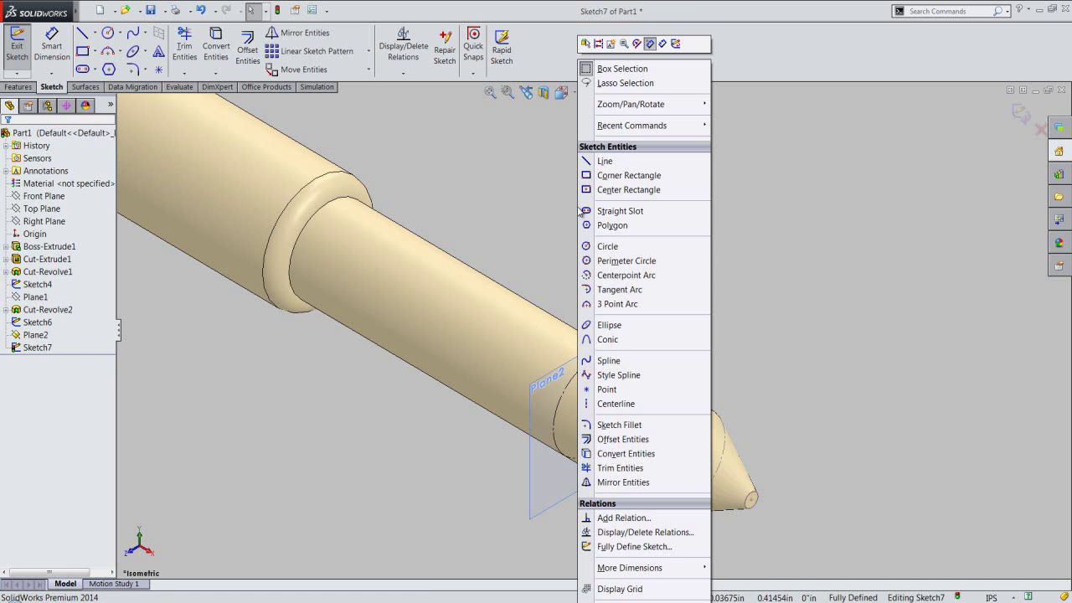
click(606, 389)
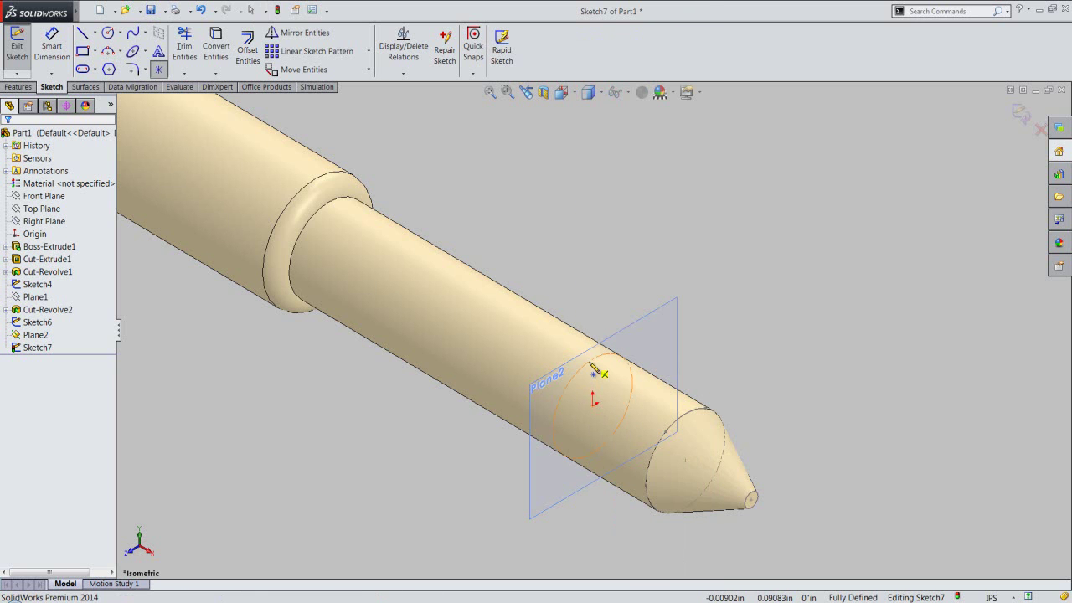
click(592, 358)
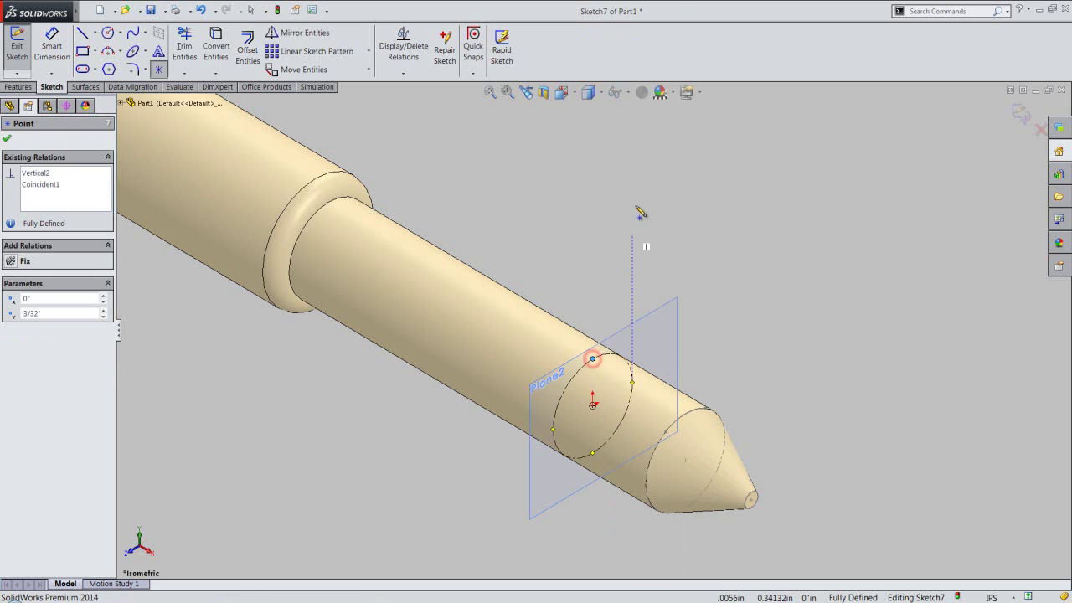
right_click(641, 210)
click(656, 216)
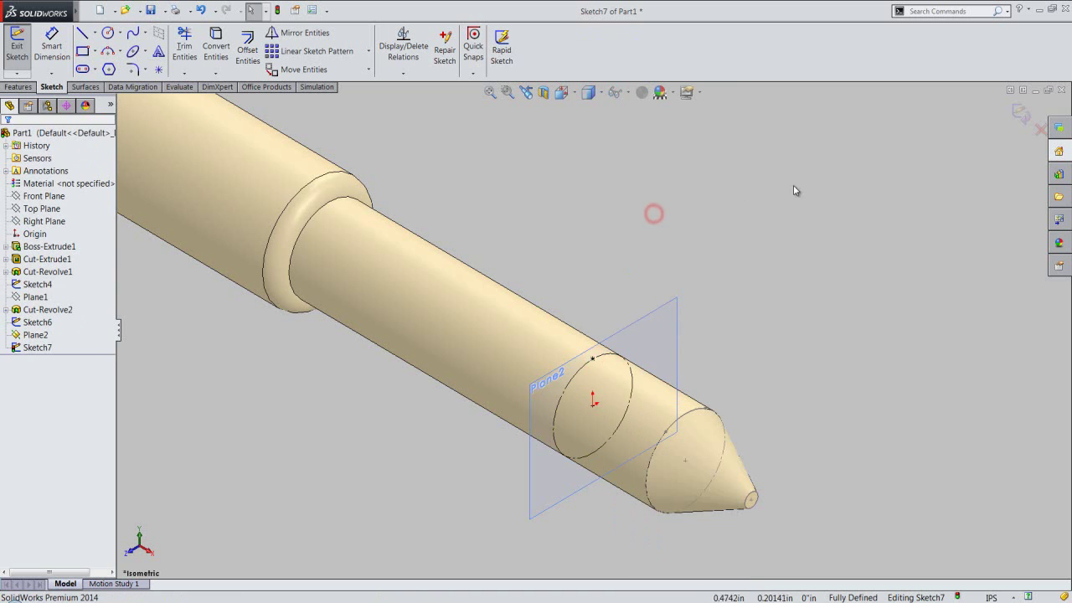
click(1020, 115)
Step: Hide Plane2 from the view
click(676, 306)
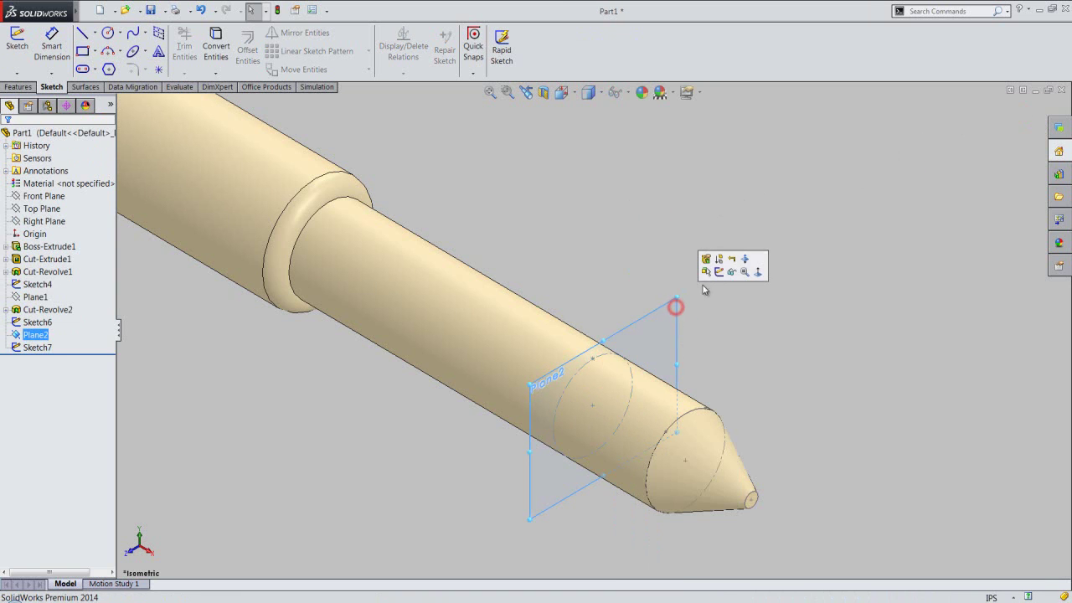
click(729, 273)
scroll(720, 498, down, 2)
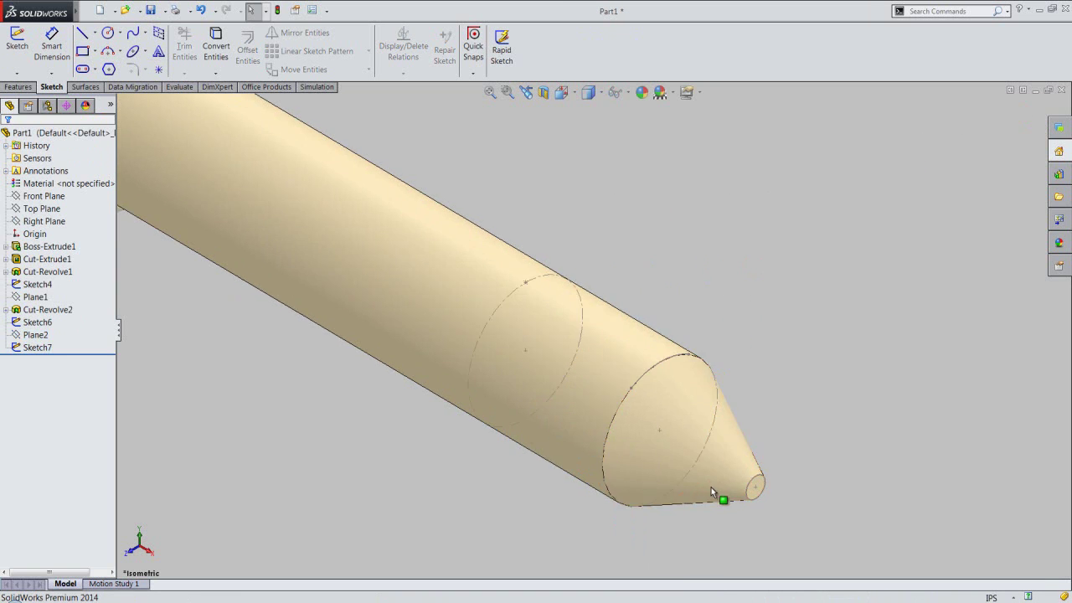
Step: Edit Sketch4, place a point atop the 1/32 inch tip circle, and exit the sketch
click(751, 487)
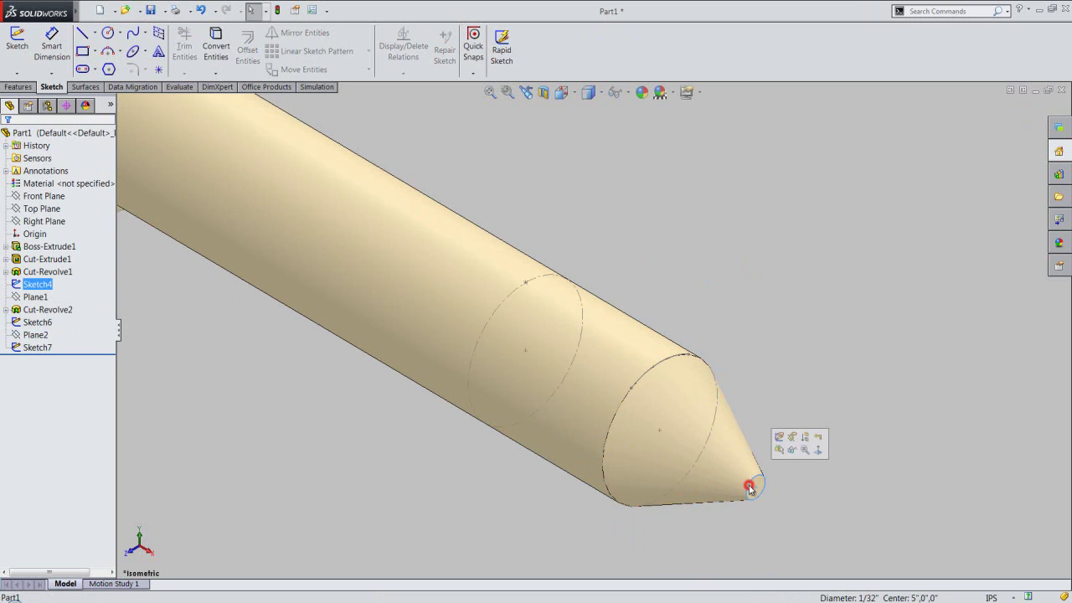
click(780, 437)
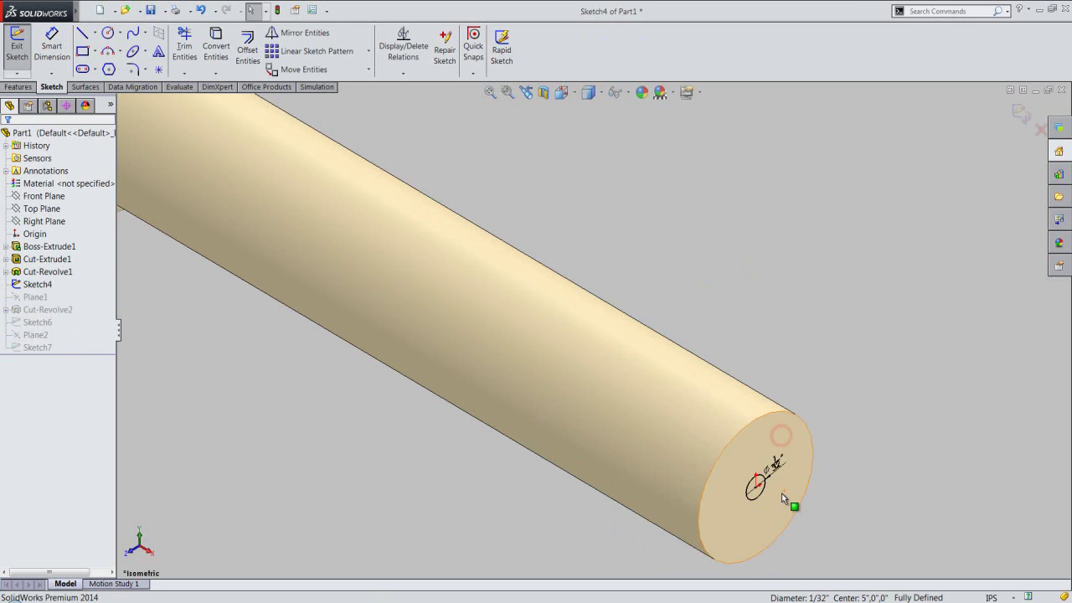
right_click(867, 332)
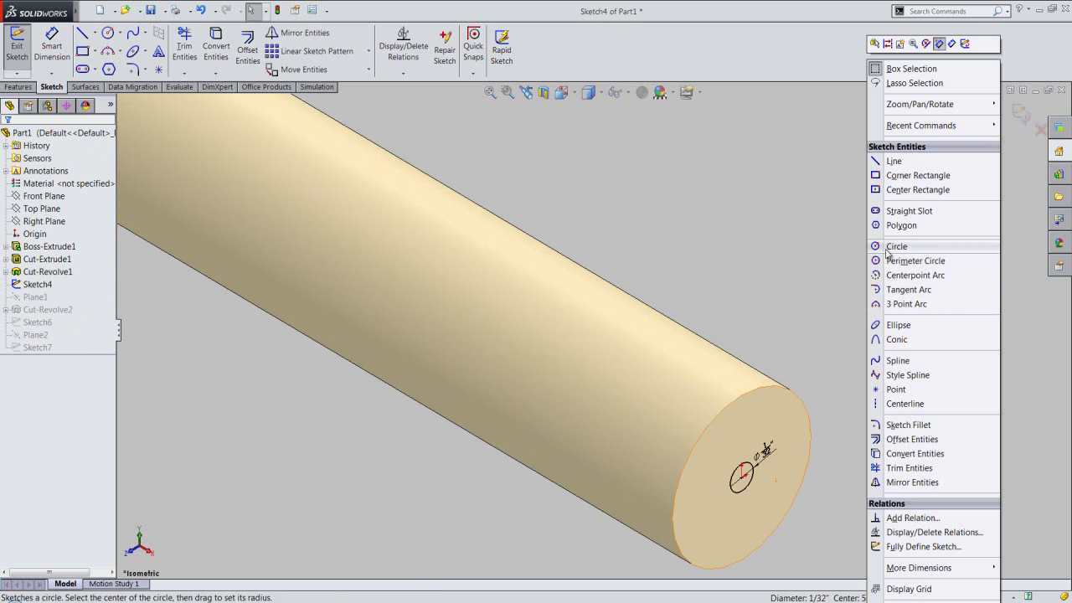
click(895, 389)
scroll(752, 473, down, 2)
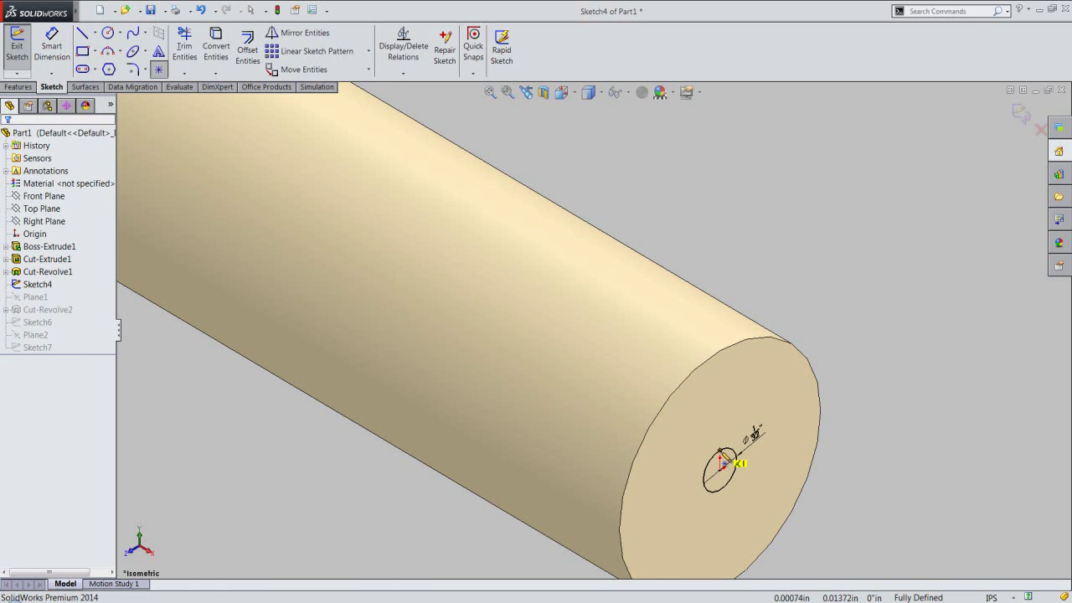
click(720, 449)
right_click(825, 219)
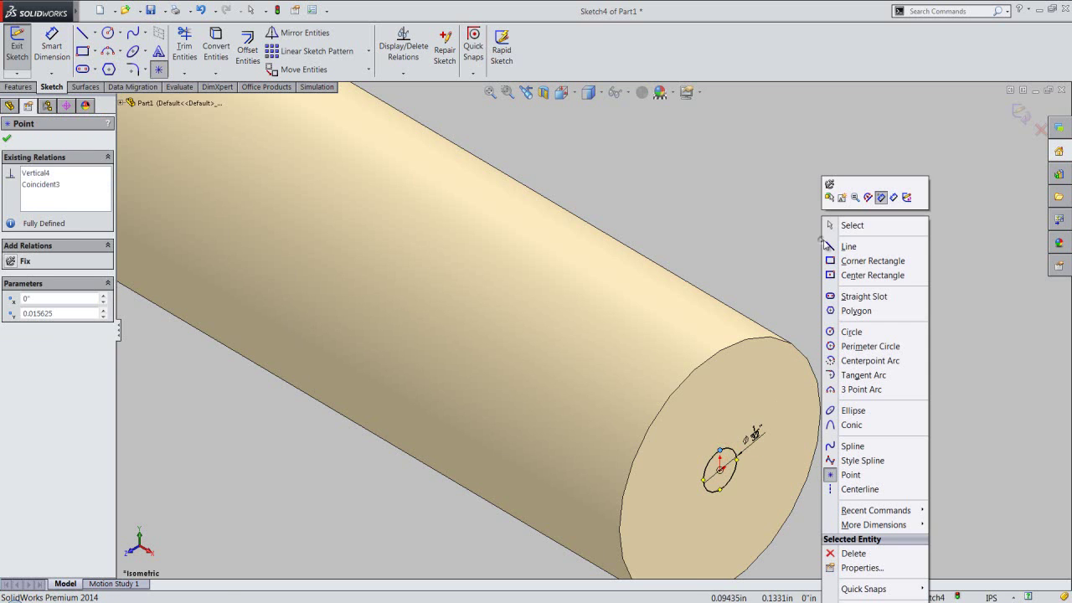
click(850, 225)
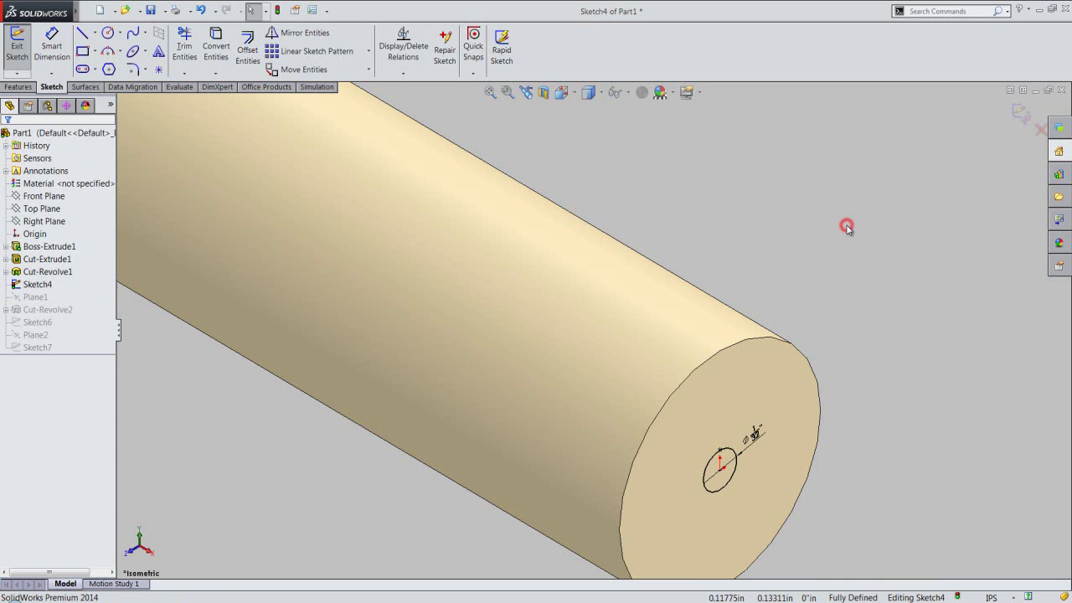
click(1020, 113)
Step: Create Plane3 through Point4@Sketch7, Point4@Sketch6 and Point5@Sketch4
middle_drag(826, 278, 833, 467)
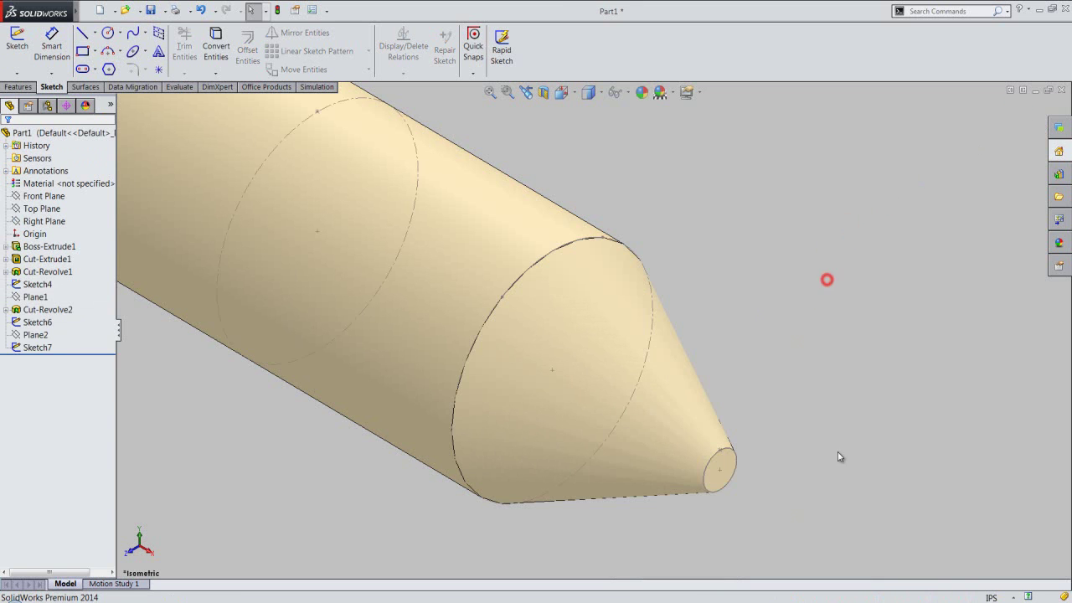
scroll(399, 214, down, 2)
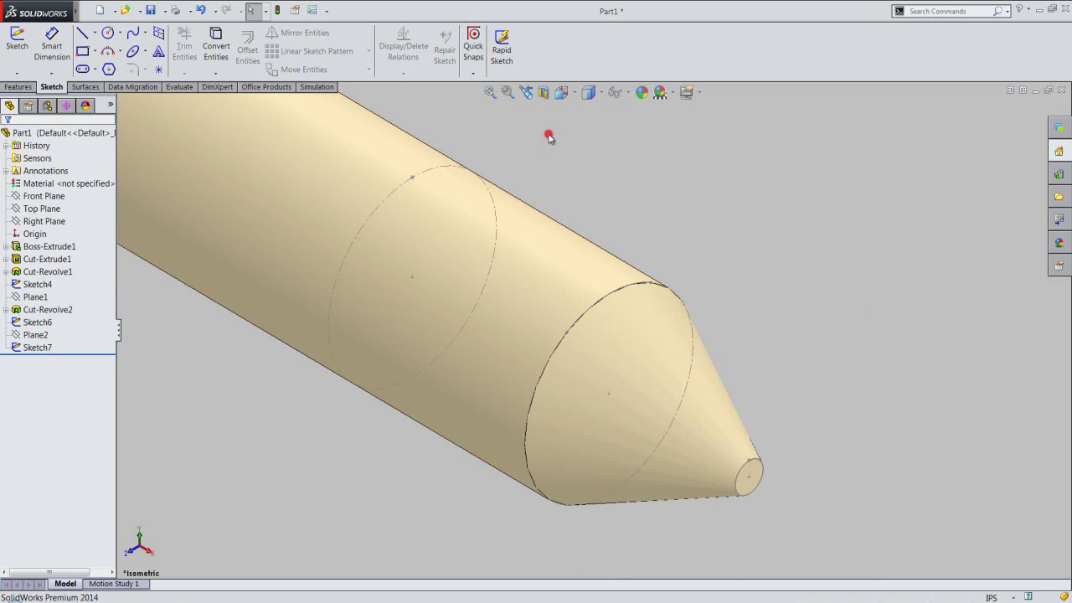
click(13, 87)
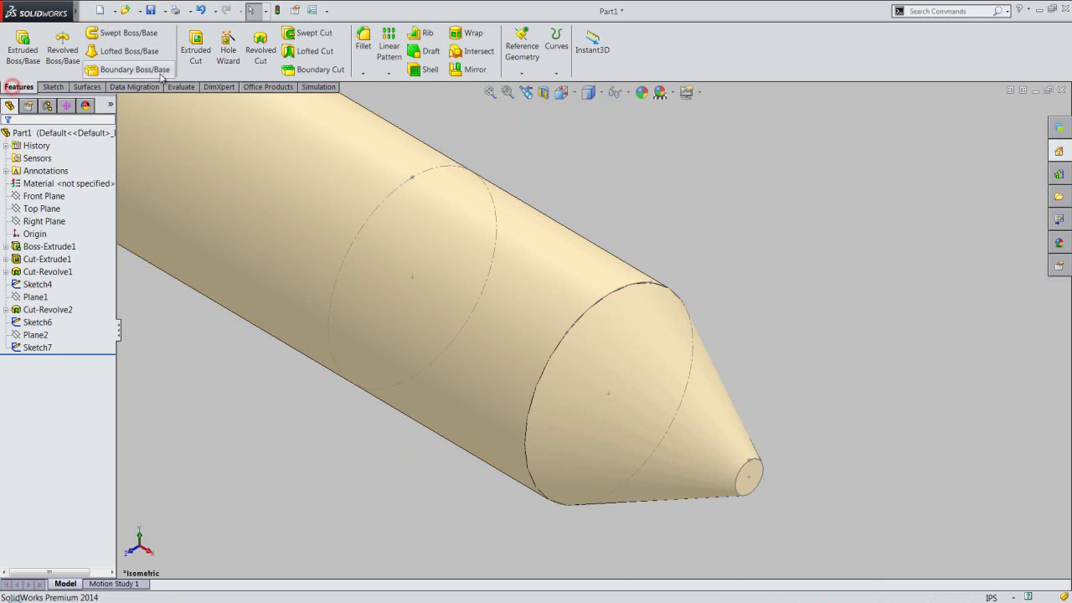
click(523, 74)
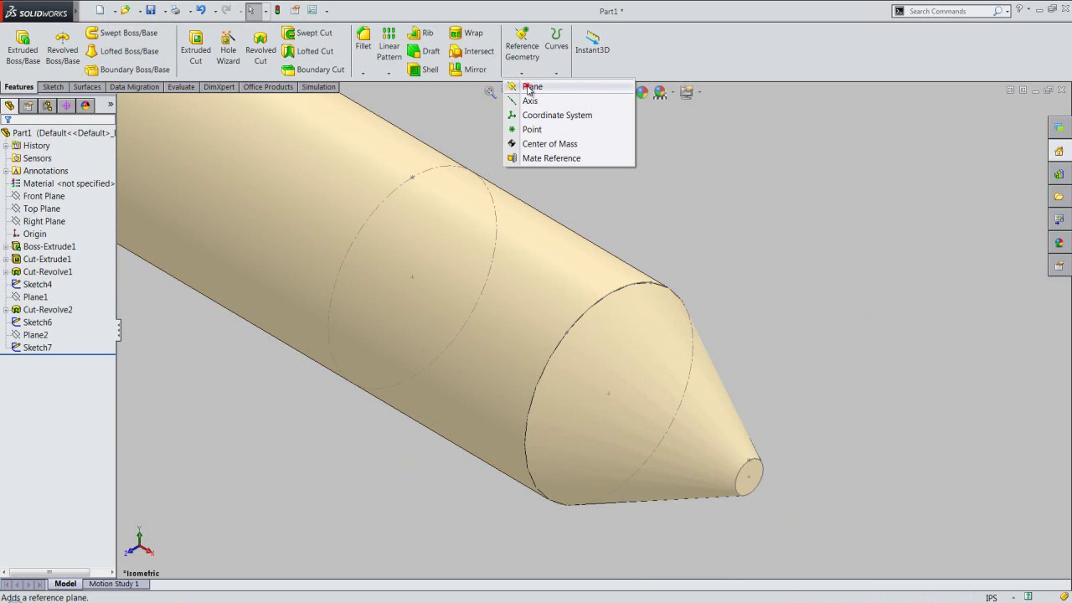
click(529, 87)
scroll(415, 164, down, 2)
scroll(412, 168, down, 2)
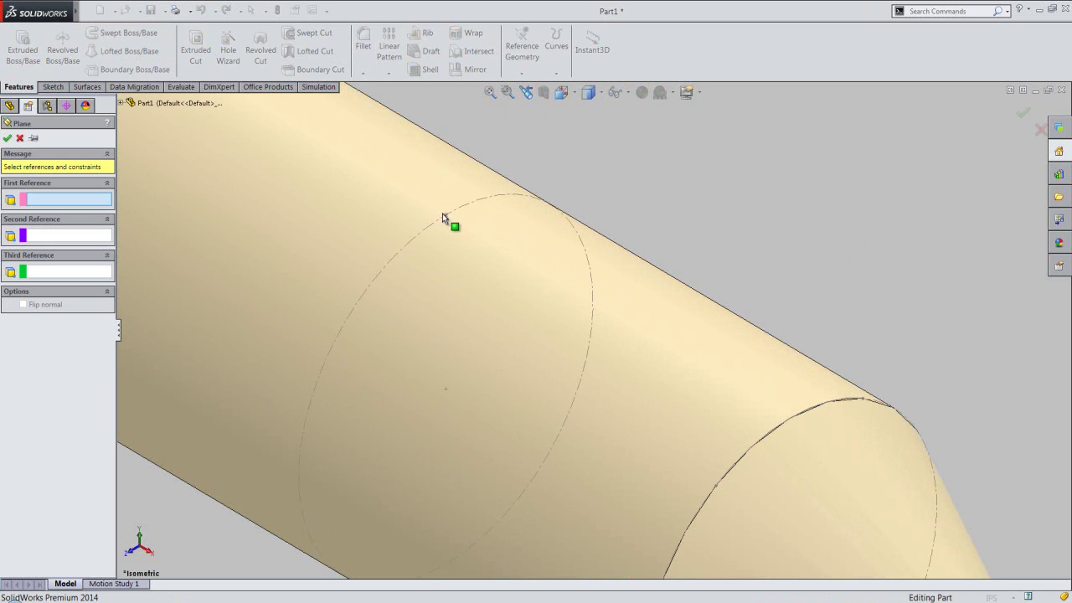
click(446, 218)
scroll(421, 219, up, 2)
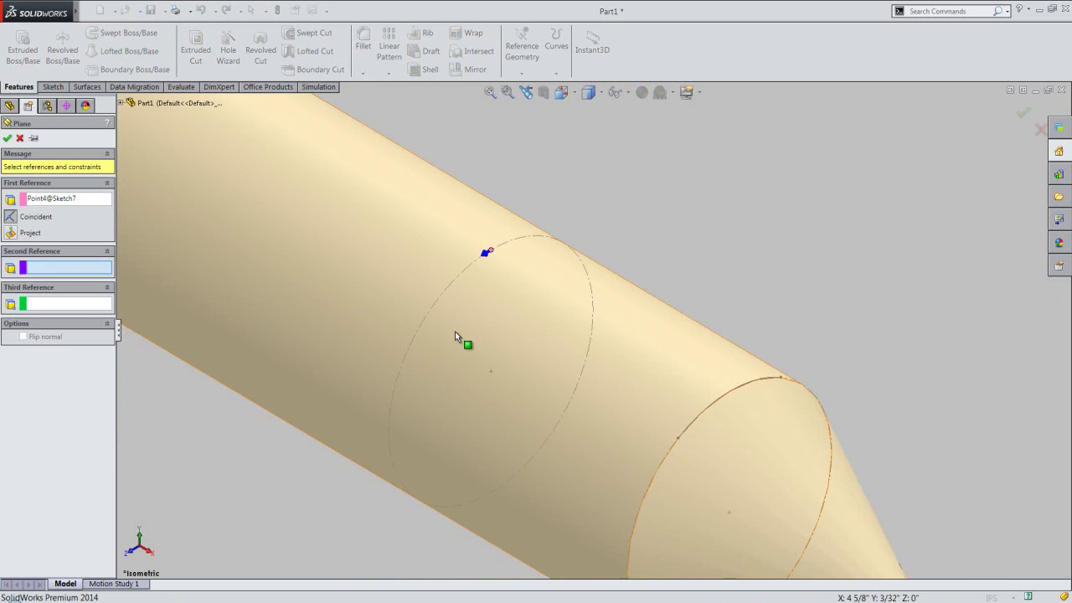
scroll(652, 439, down, 2)
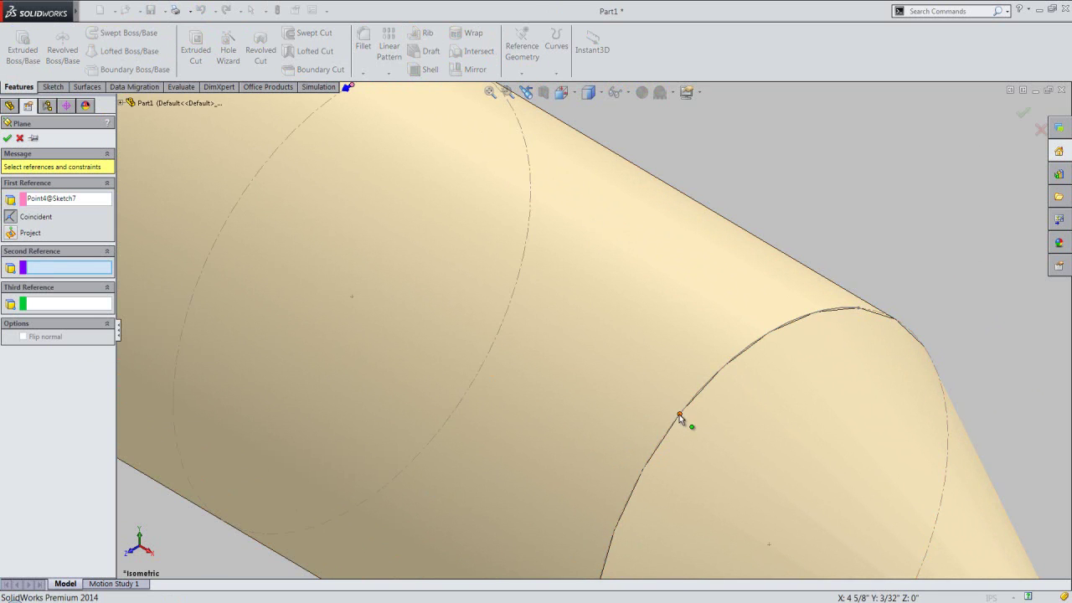
click(679, 416)
scroll(592, 360, up, 2)
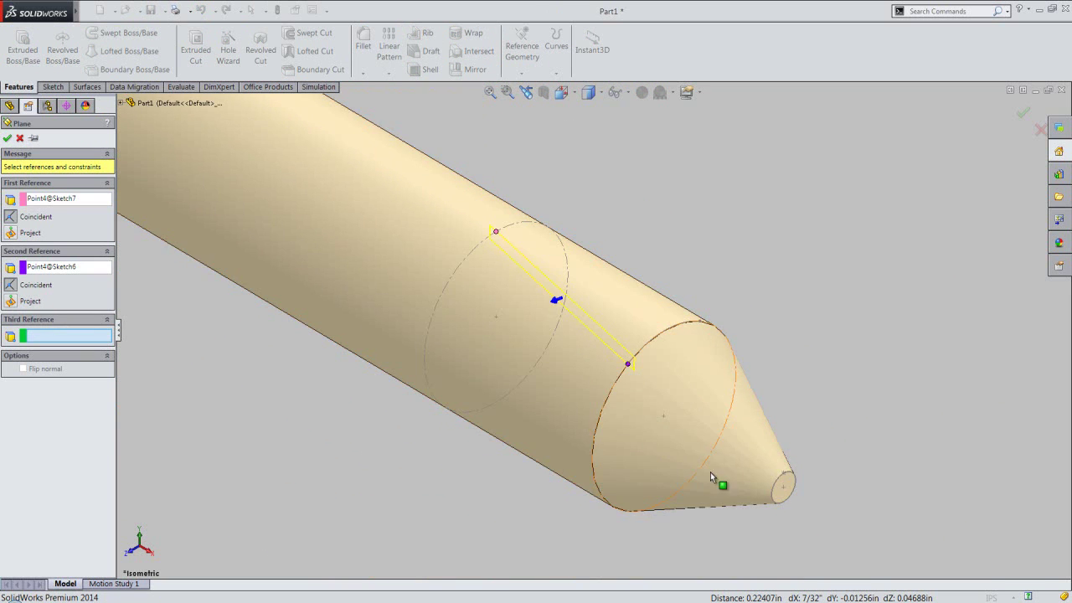
scroll(774, 478, down, 2)
scroll(773, 478, down, 1)
click(767, 456)
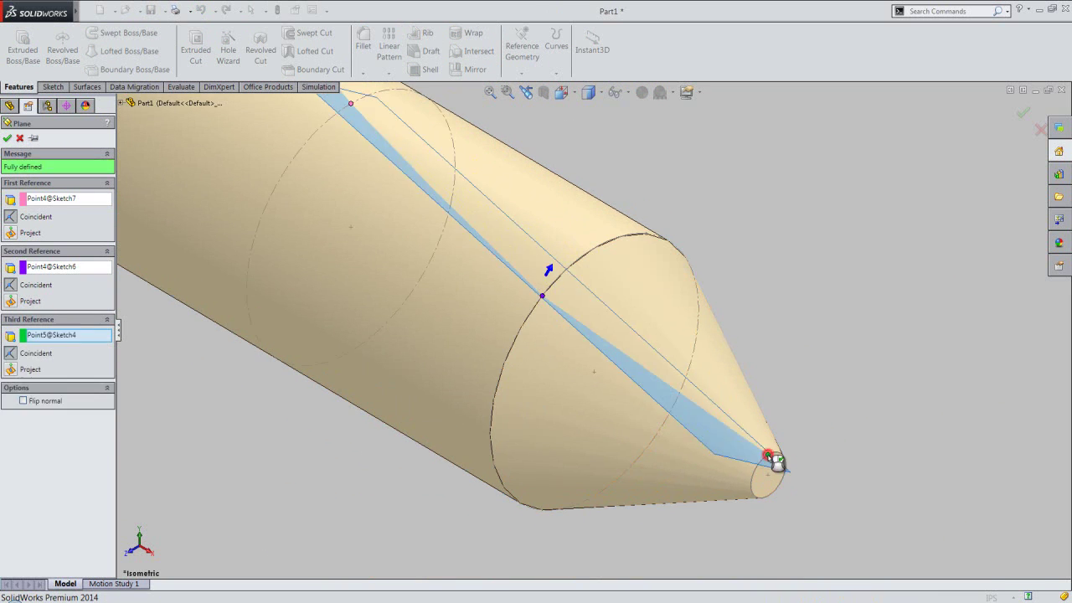
key(Return)
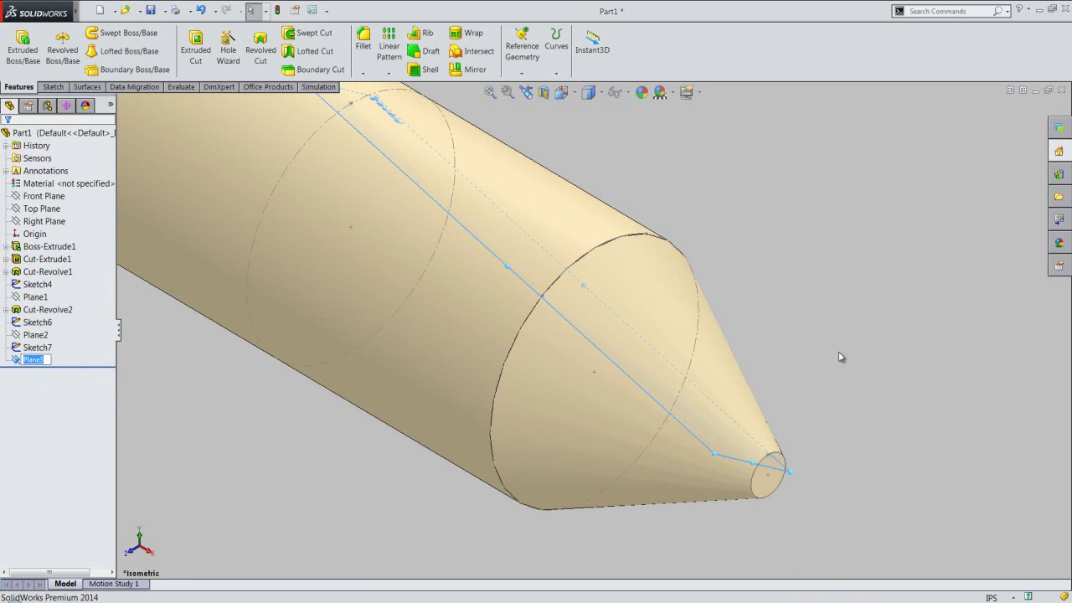
Step: Keep the default name Plane3 and reorient the view onto the pin
click(843, 338)
click(562, 93)
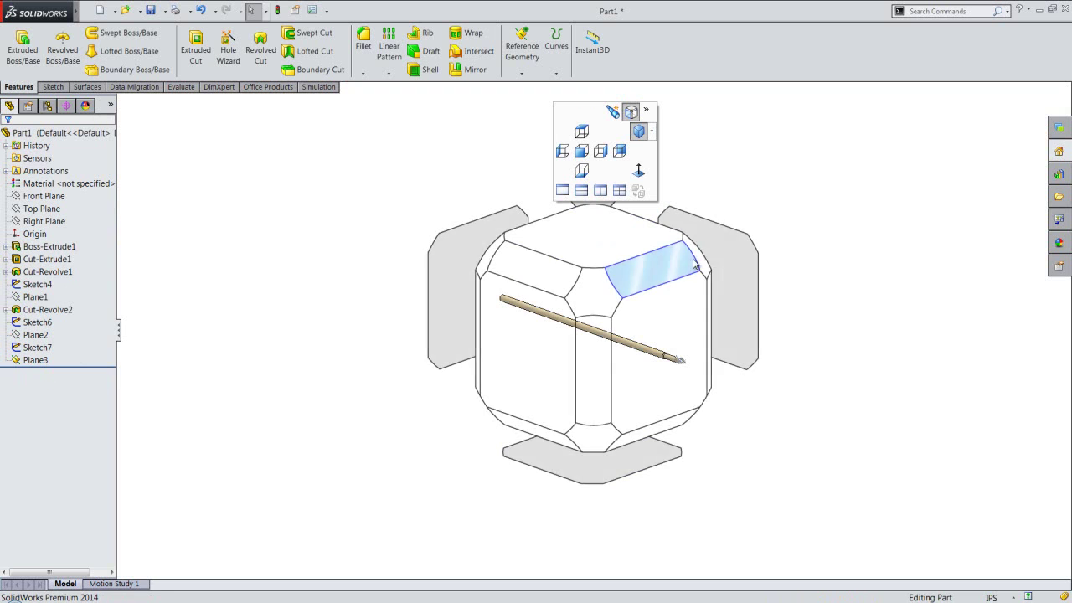
click(693, 263)
scroll(339, 484, down, 2)
scroll(437, 425, down, 2)
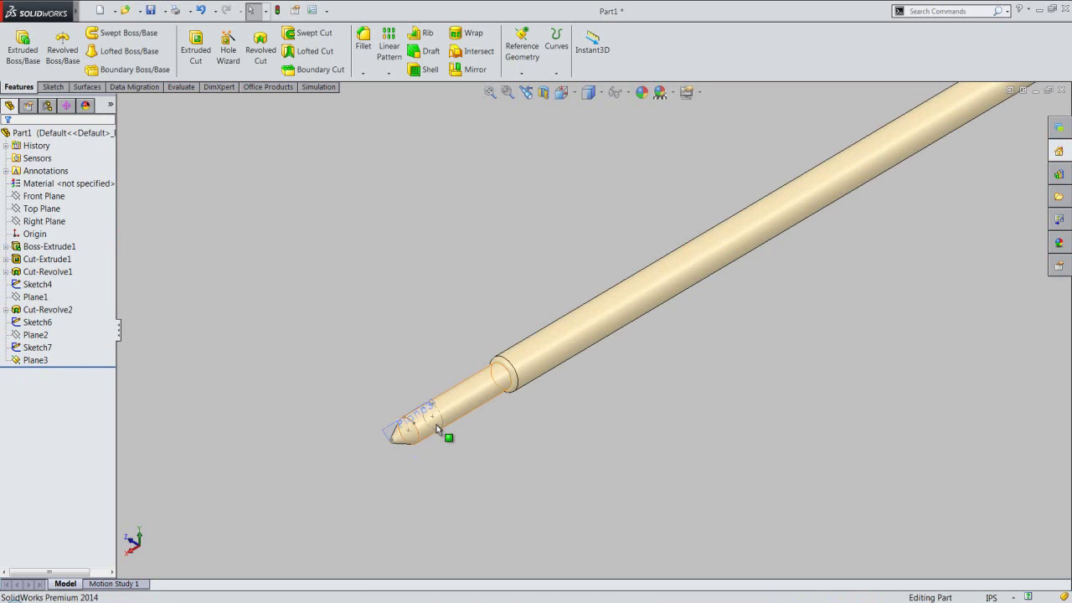
scroll(436, 425, down, 2)
scroll(420, 421, down, 2)
scroll(478, 388, down, 2)
Step: Show a section view cut along Plane3 and start Sketch8 on Plane3
click(393, 327)
click(543, 92)
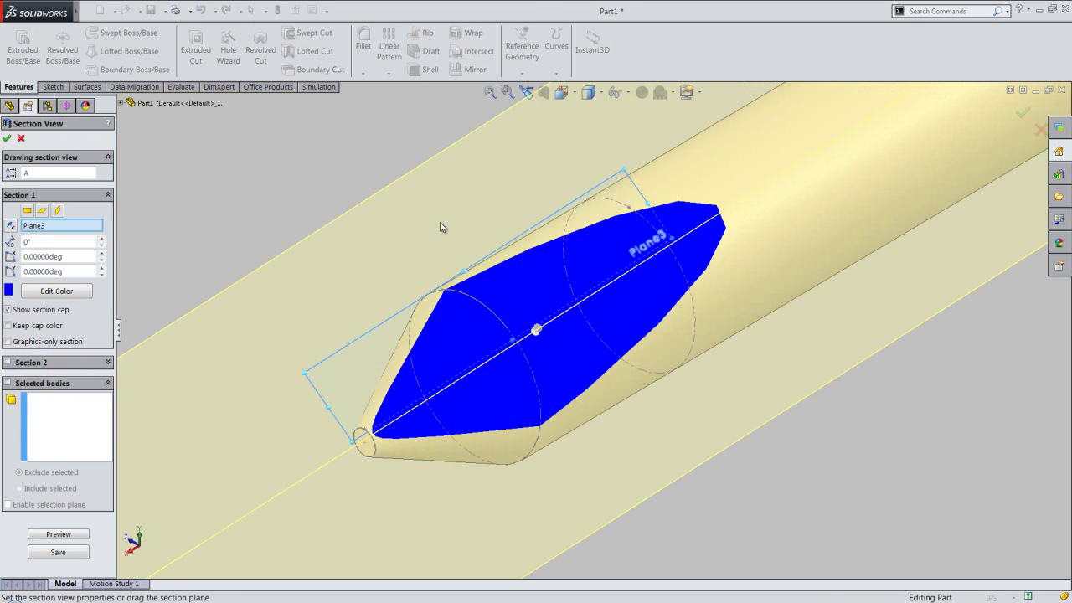
click(7, 139)
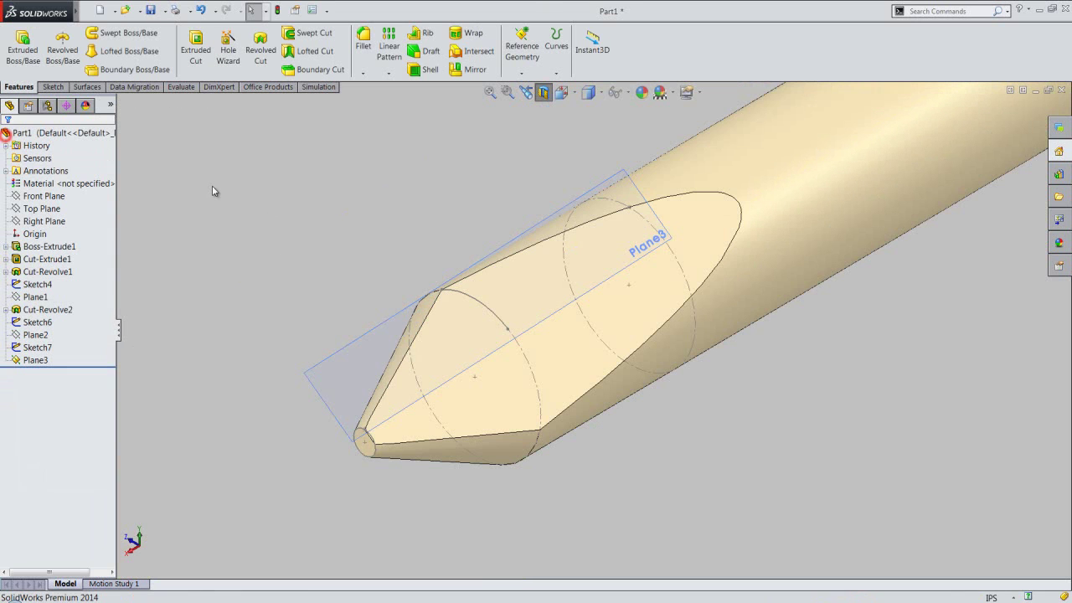
click(324, 360)
click(371, 326)
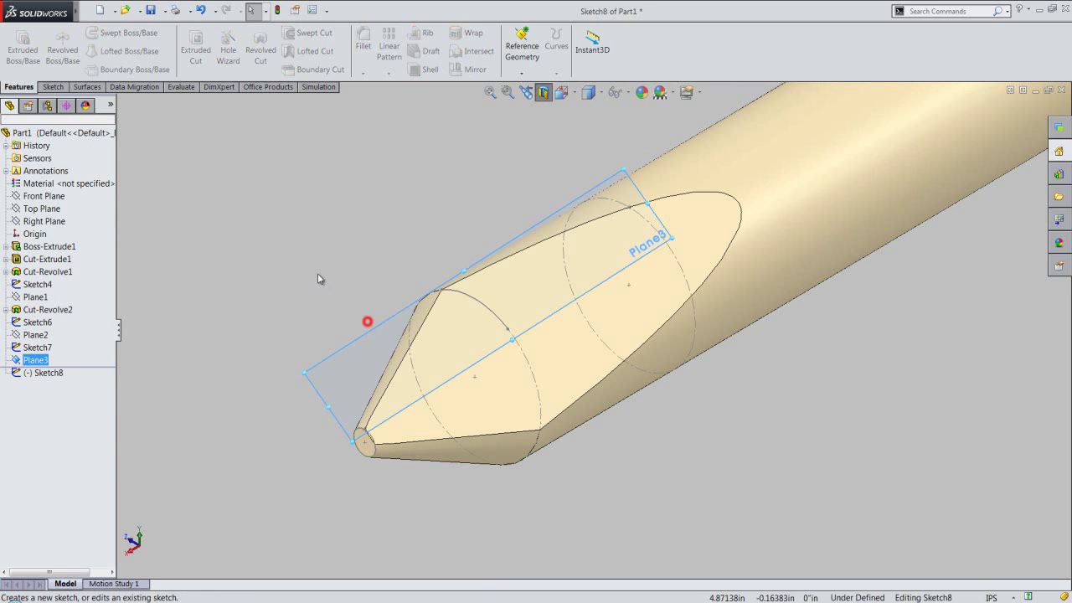
Step: Convert the intersection of Plane3 with the cylinder and cone faces into Sketch8 curves
click(52, 86)
click(203, 190)
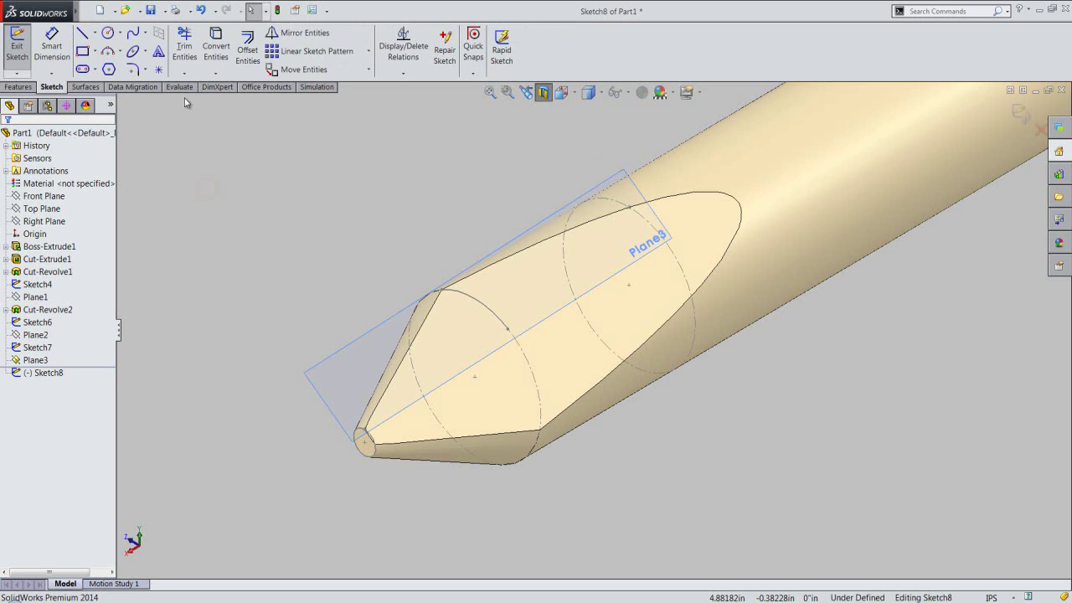
click(216, 75)
click(241, 101)
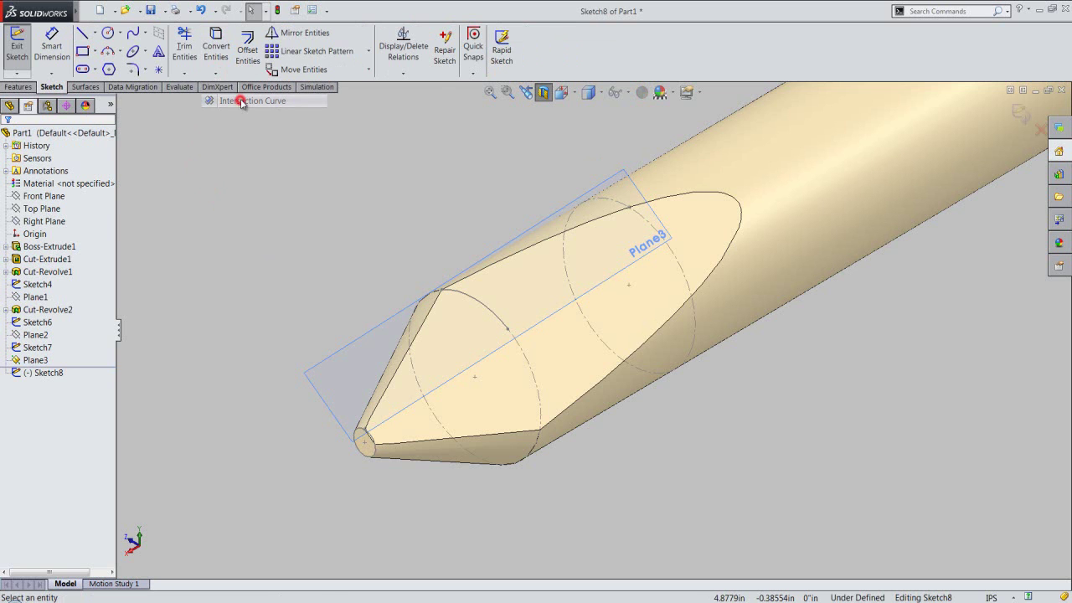
click(687, 157)
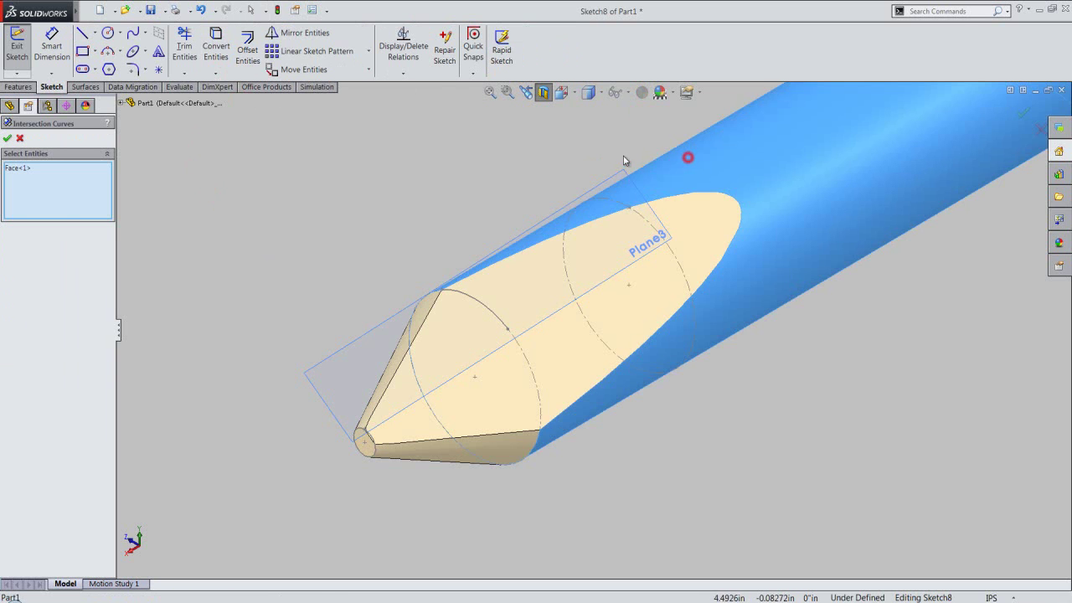
click(392, 371)
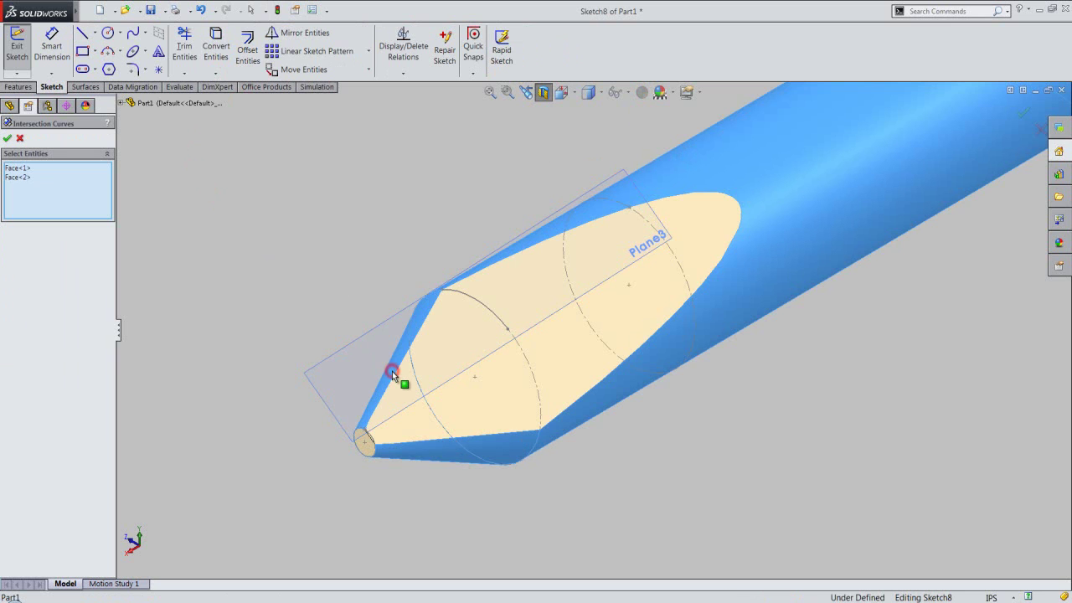
click(7, 138)
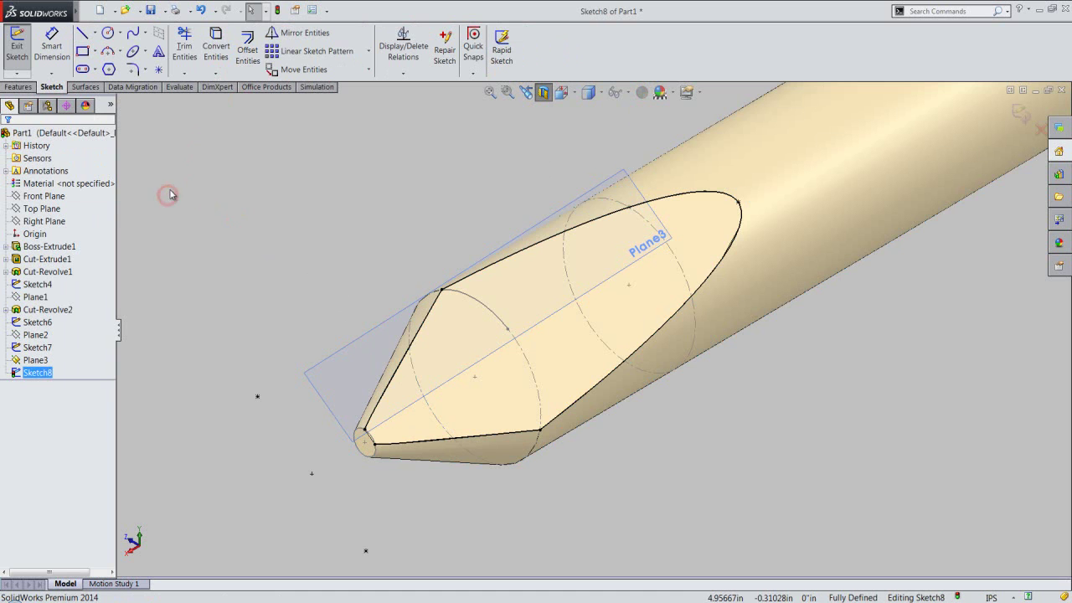
Step: Draw a line from the cone tip to the far ellipse point
click(82, 35)
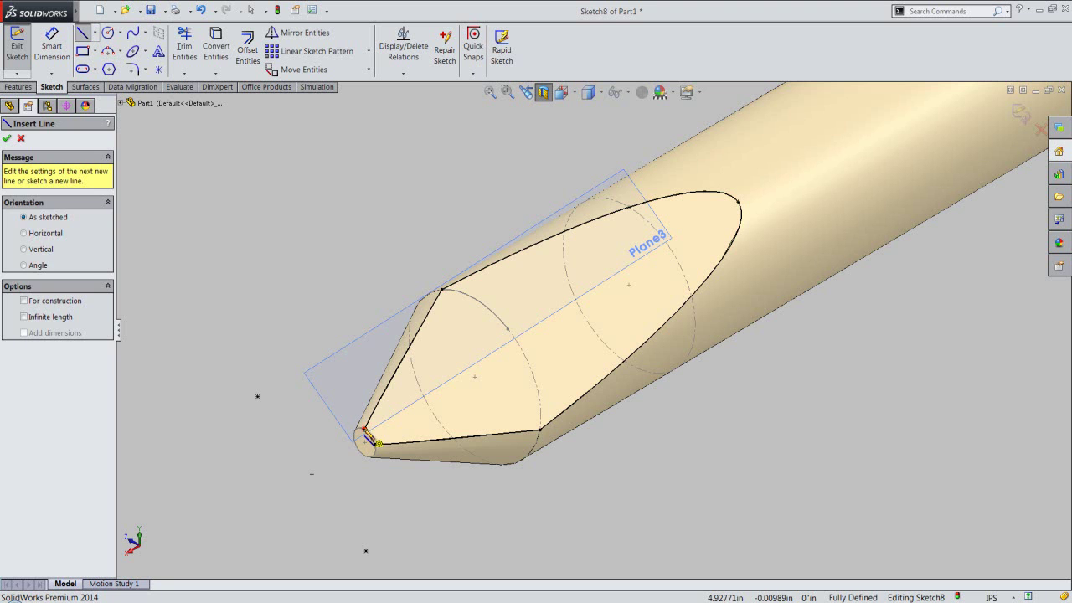
click(365, 430)
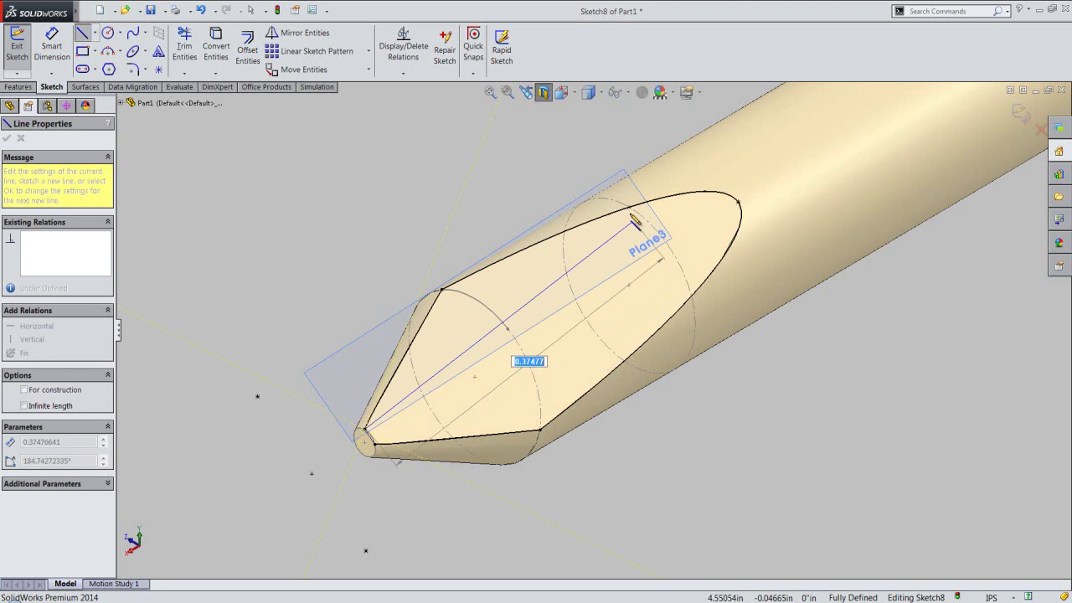
click(629, 207)
right_click(548, 138)
click(563, 167)
key(Escape)
Step: Trim away the unneeded ellipse arc and exit Sketch8
key(t)
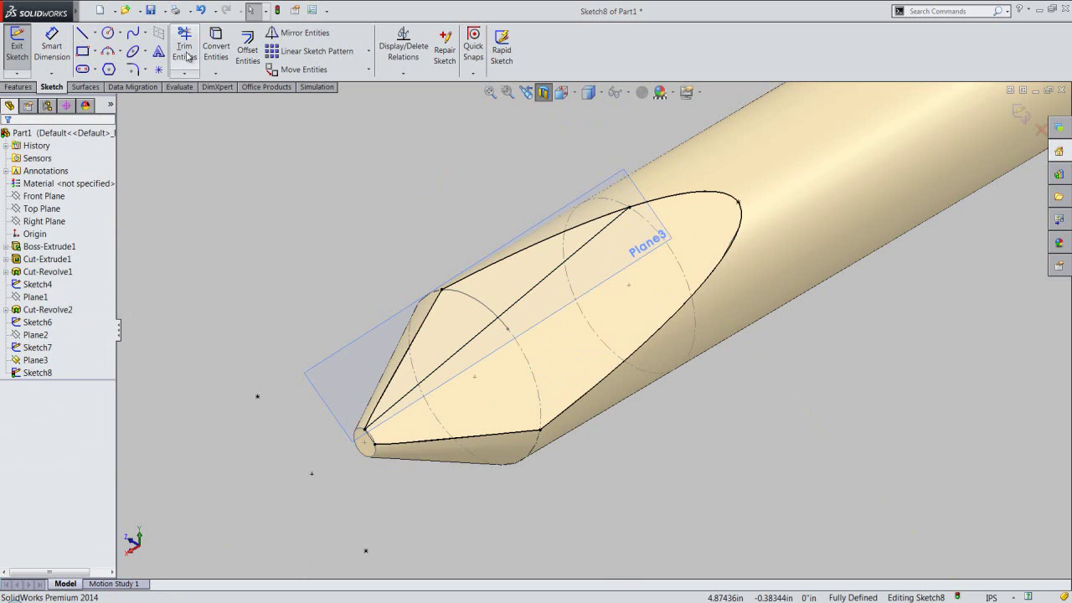
click(661, 197)
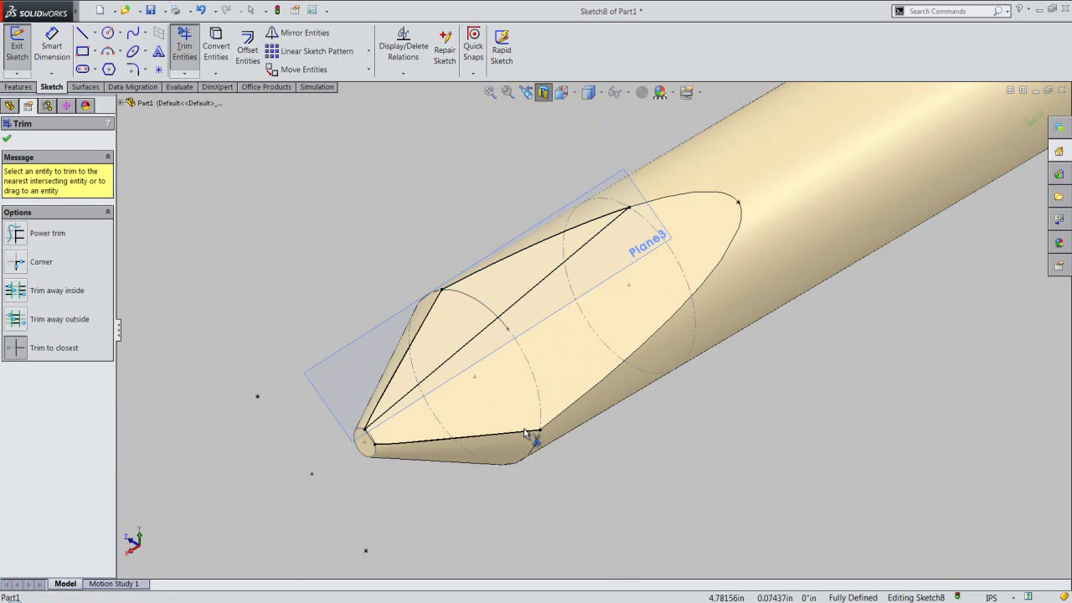
right_click(291, 266)
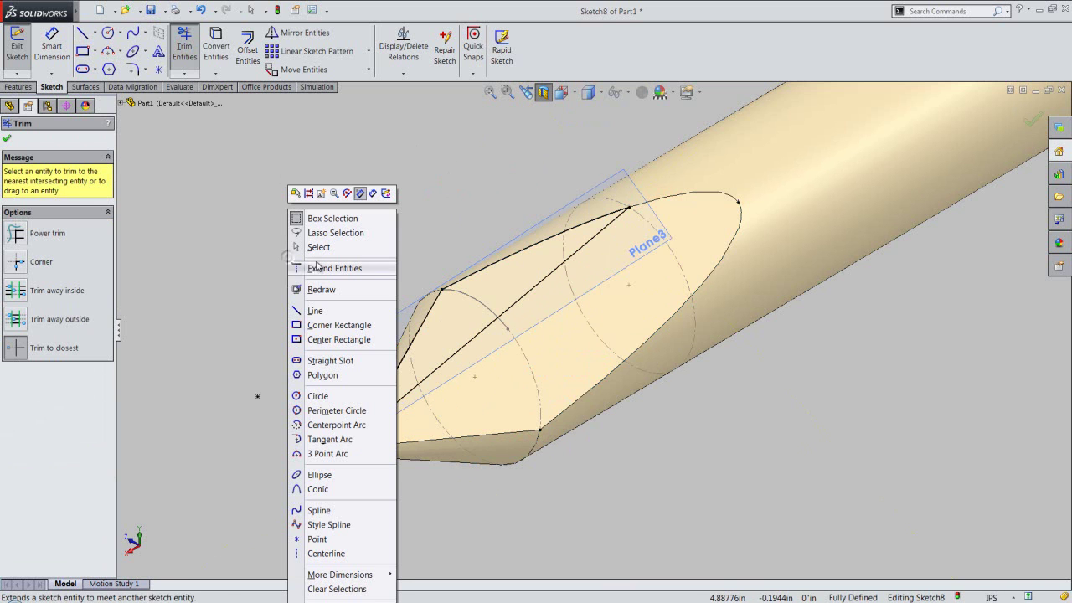
click(311, 244)
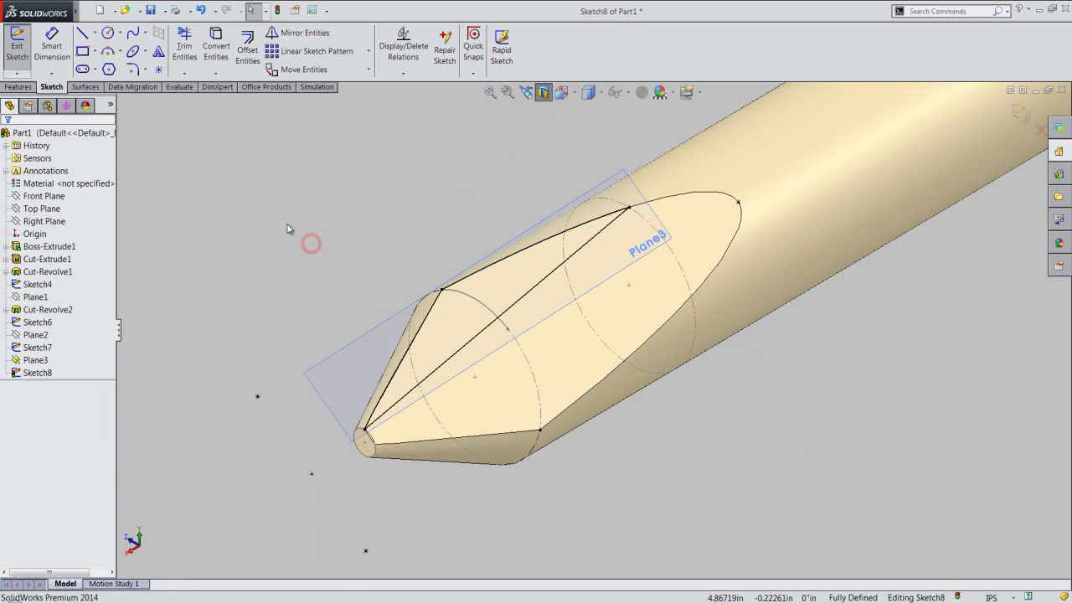
click(1020, 114)
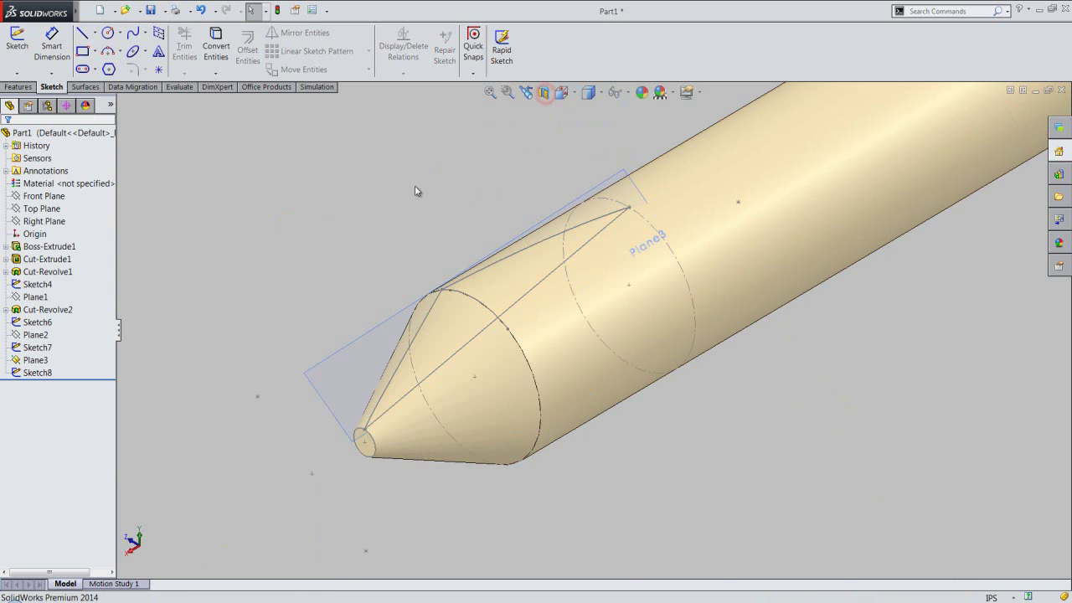
Step: Hide Plane3 and begin a reference plane through seam point Point4@Sketch7
click(352, 340)
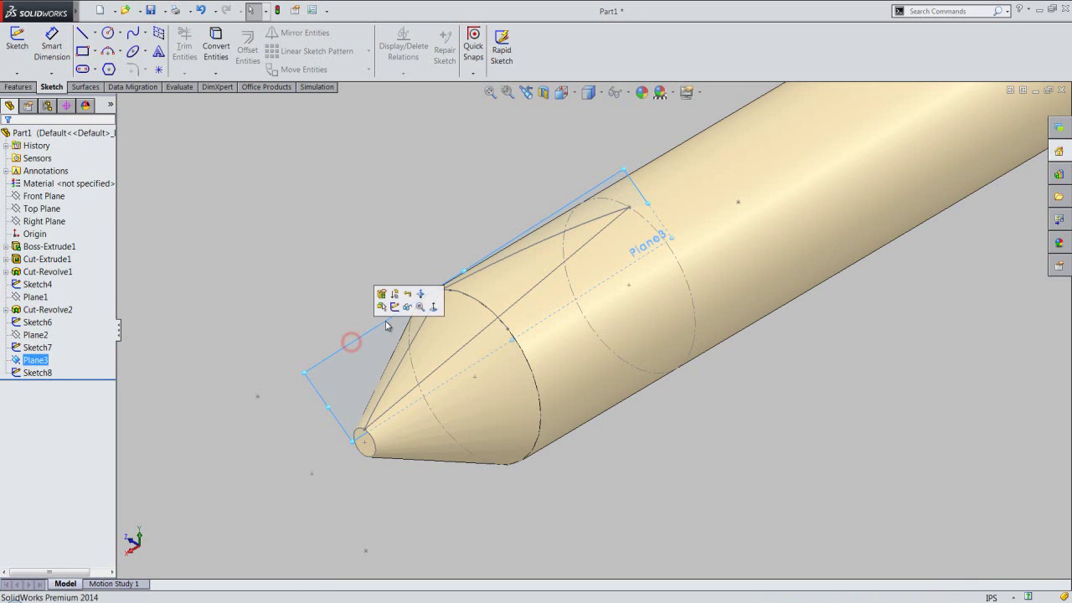
click(406, 306)
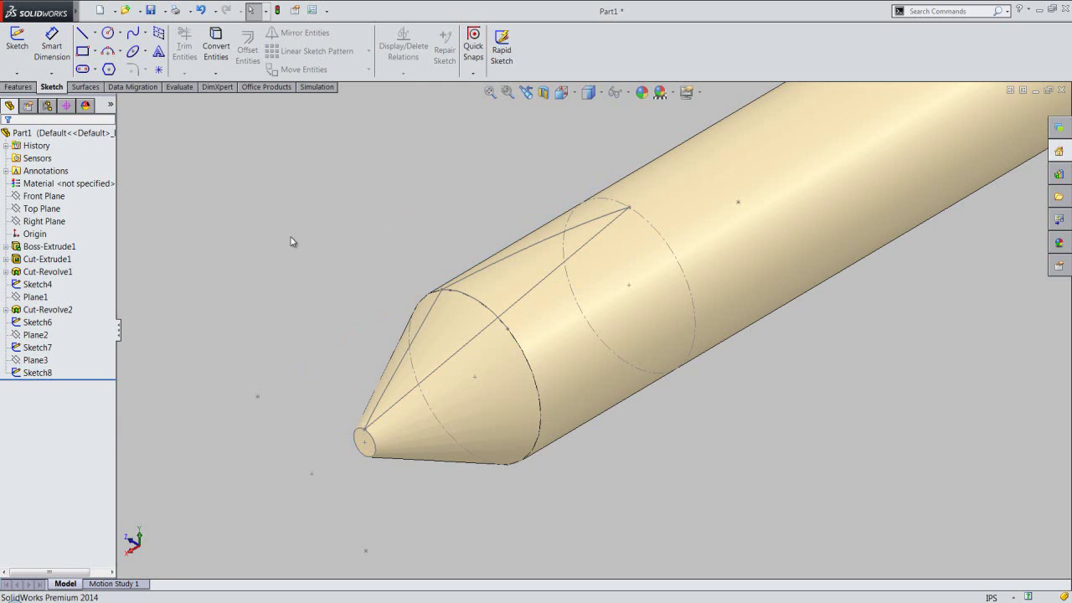
click(19, 87)
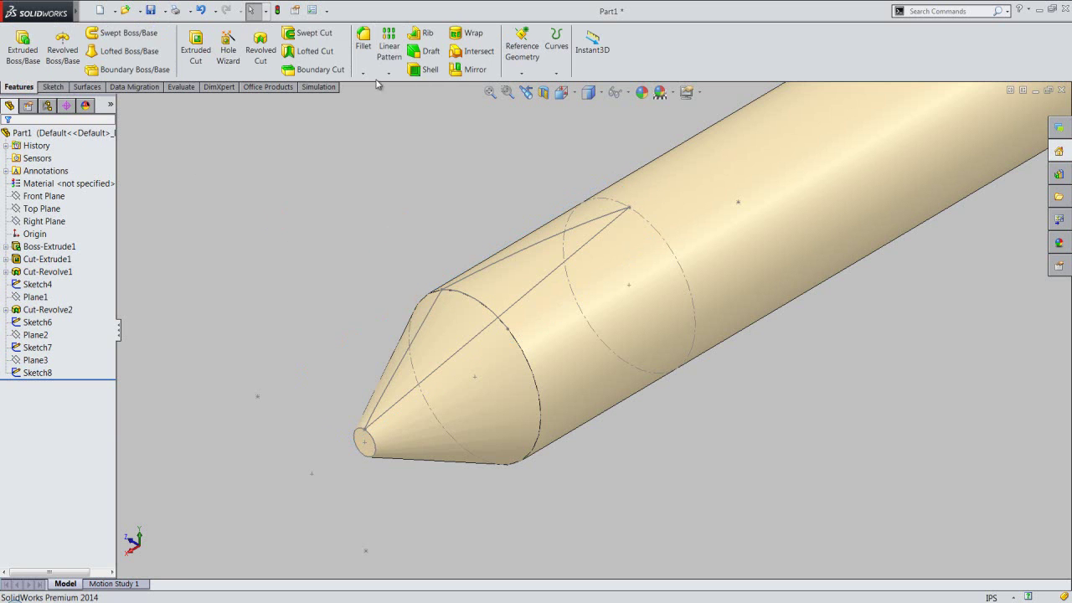
click(520, 73)
click(523, 88)
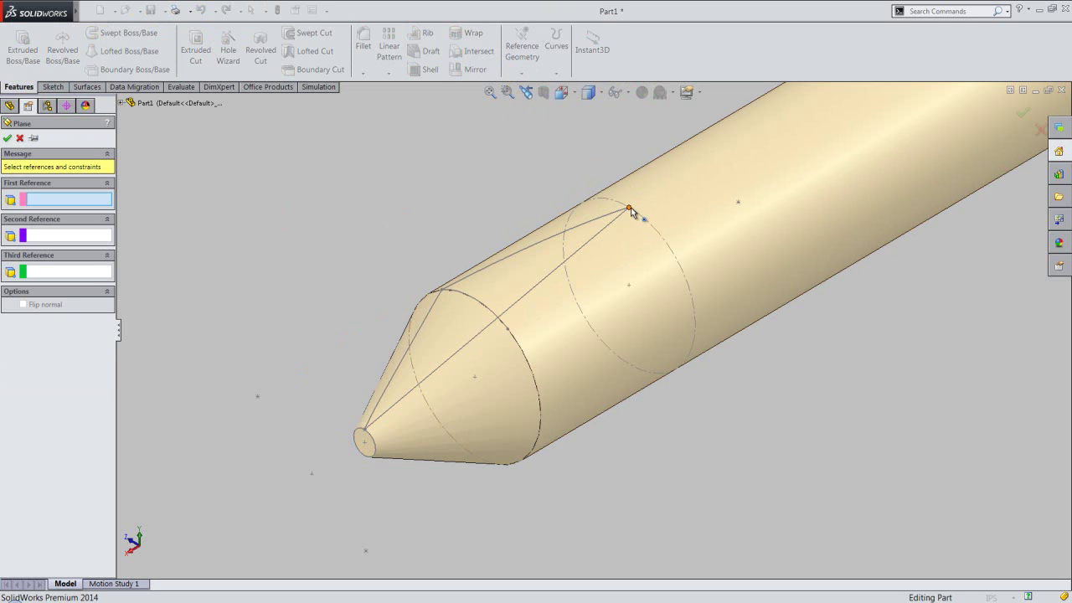
scroll(630, 212, down, 3)
scroll(627, 230, down, 3)
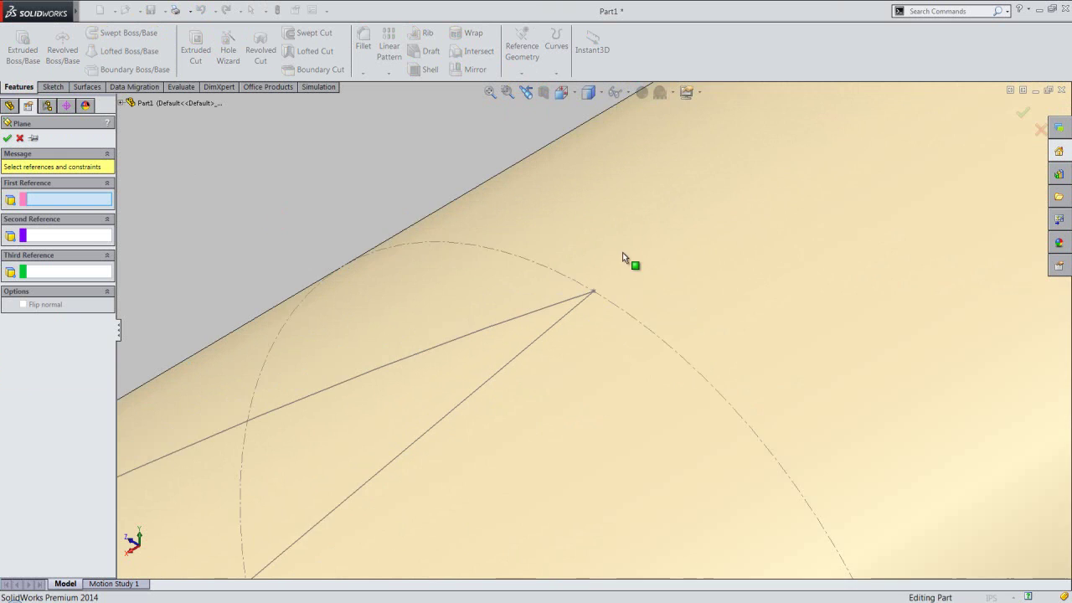
click(586, 306)
scroll(638, 222, up, 2)
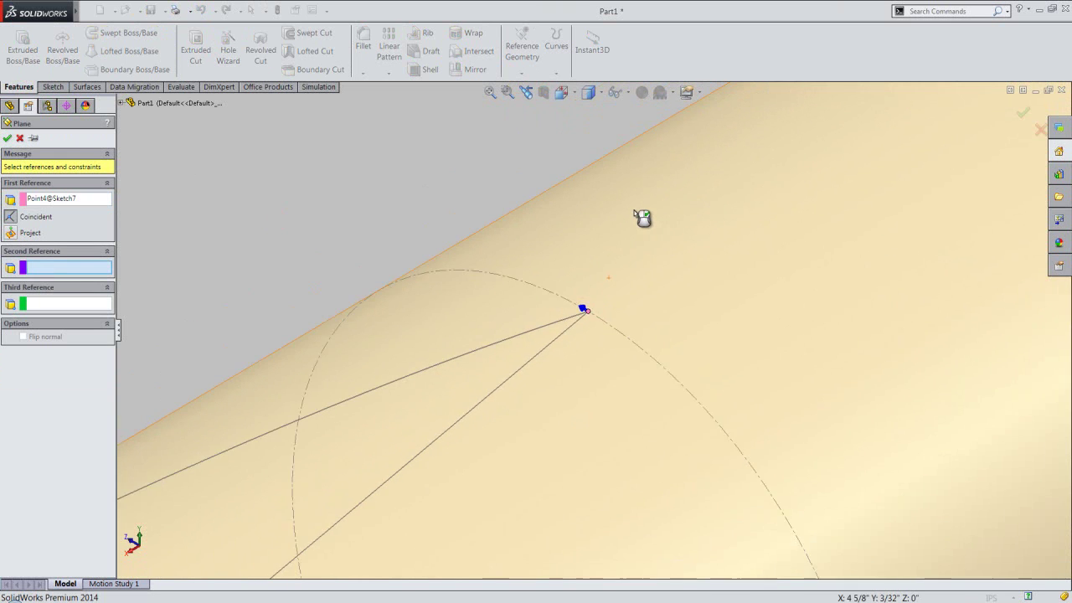
scroll(639, 220, up, 2)
scroll(639, 216, up, 2)
scroll(636, 214, up, 1)
scroll(448, 460, down, 1)
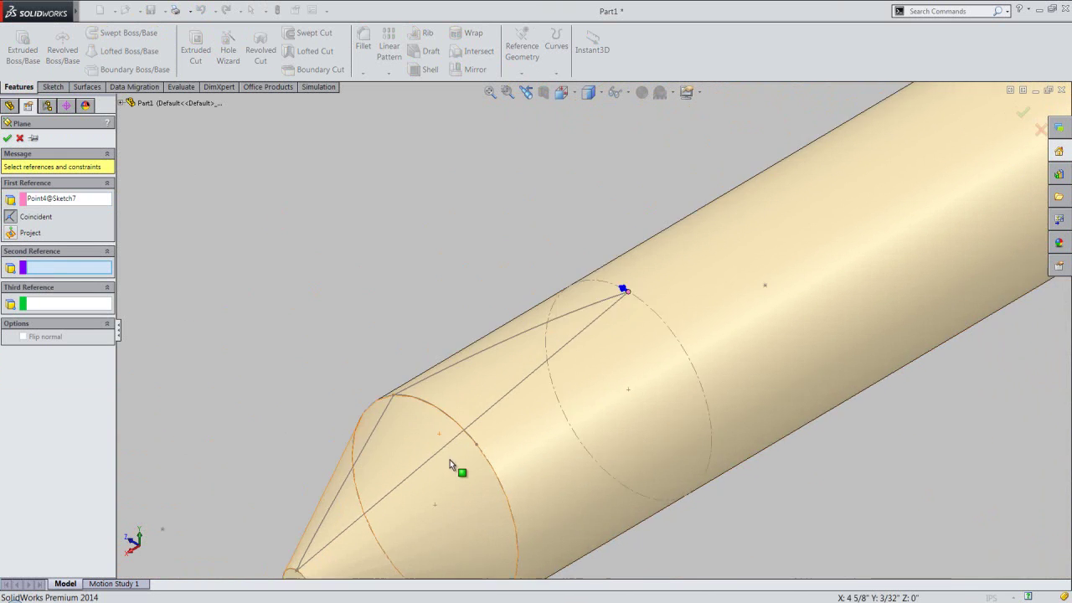
scroll(476, 439, down, 2)
scroll(519, 422, down, 2)
Step: Complete Plane4 through Point5@Sketch6 and tip Point5@Sketch4, then select Sketch8
click(563, 383)
scroll(617, 330, up, 3)
scroll(616, 331, up, 3)
scroll(586, 360, up, 2)
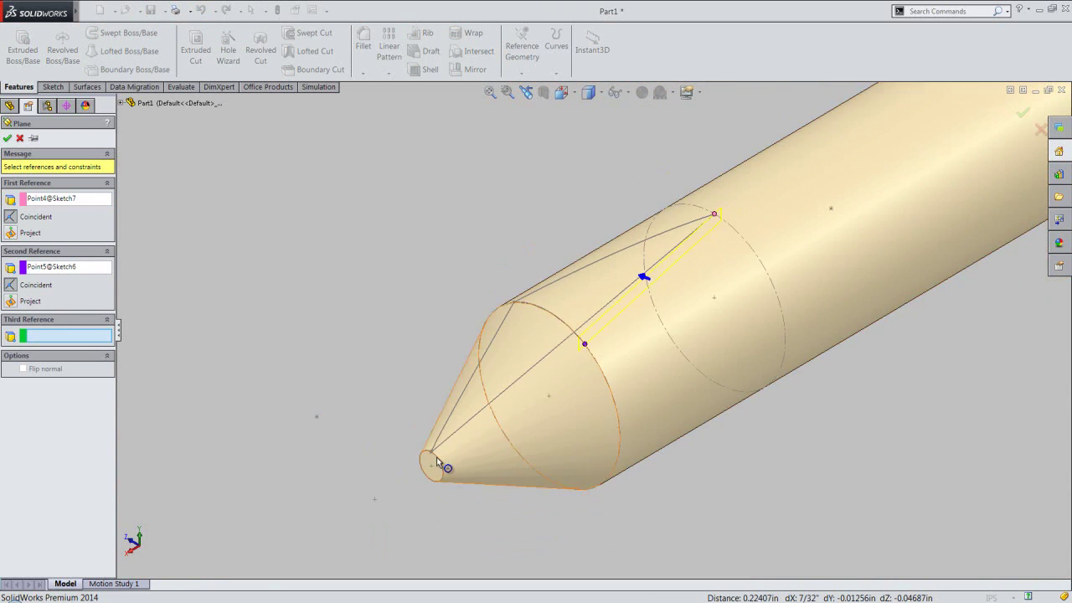
scroll(437, 452, down, 1)
scroll(448, 434, down, 1)
scroll(481, 415, down, 2)
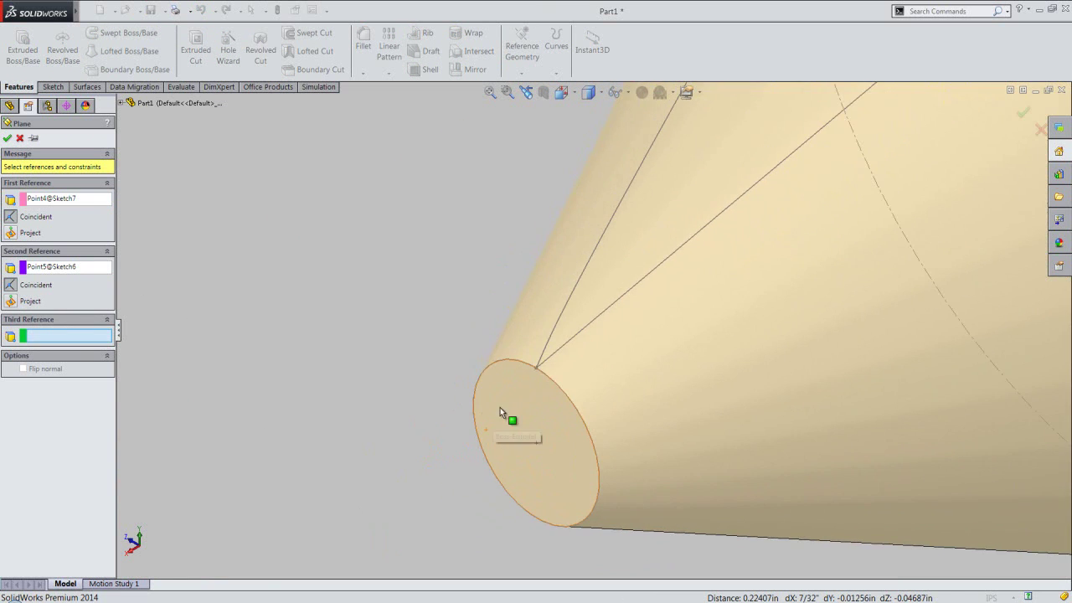
click(536, 370)
right_click(545, 377)
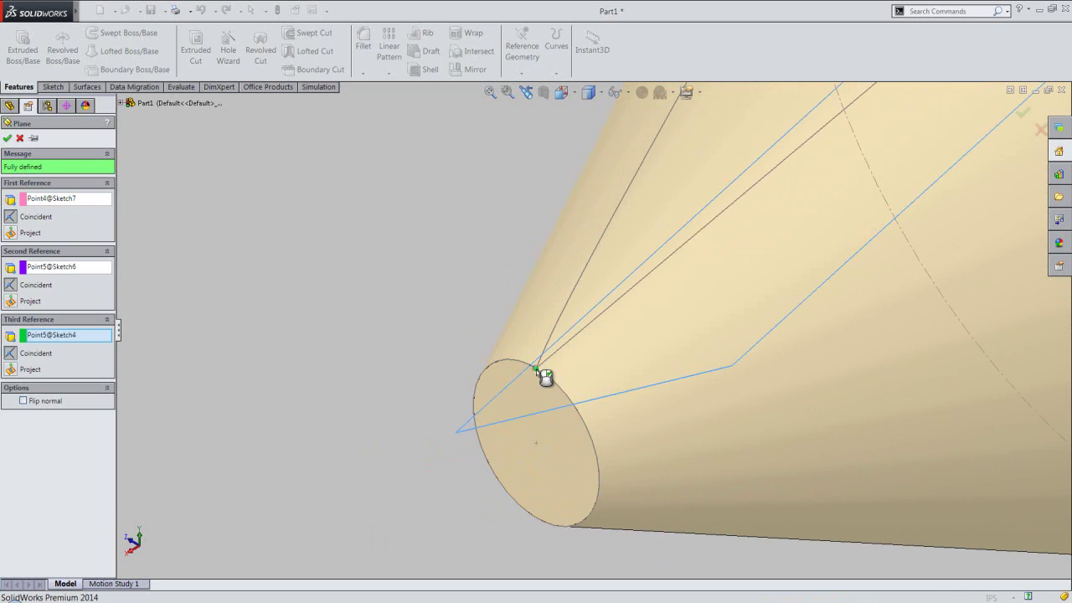
click(165, 342)
click(38, 373)
Step: Hide Sketch8 and switch to the isometric view
click(57, 359)
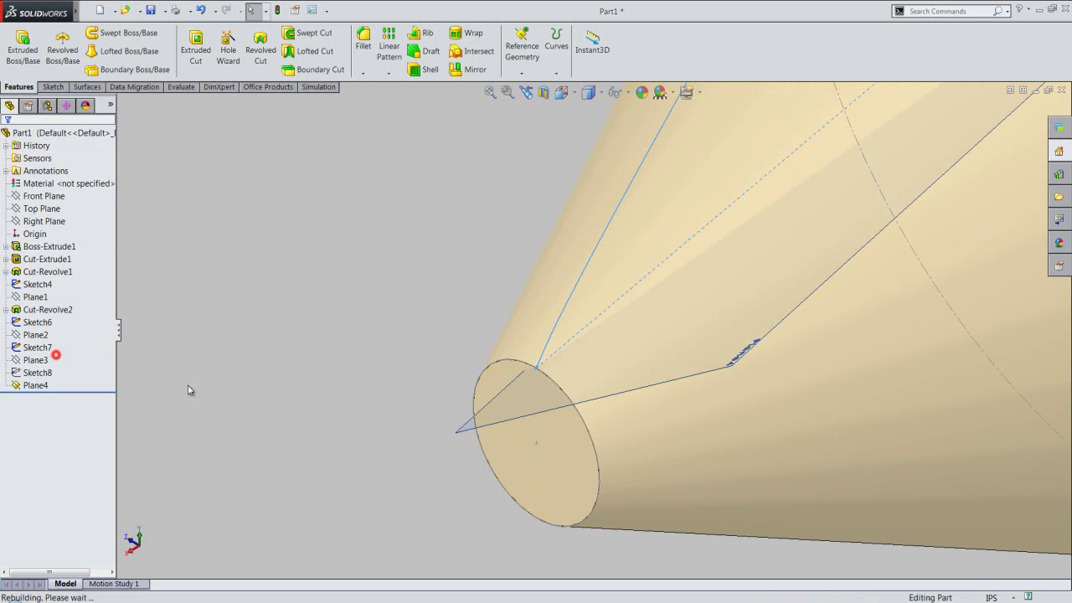
scroll(246, 393, up, 3)
scroll(246, 393, up, 2)
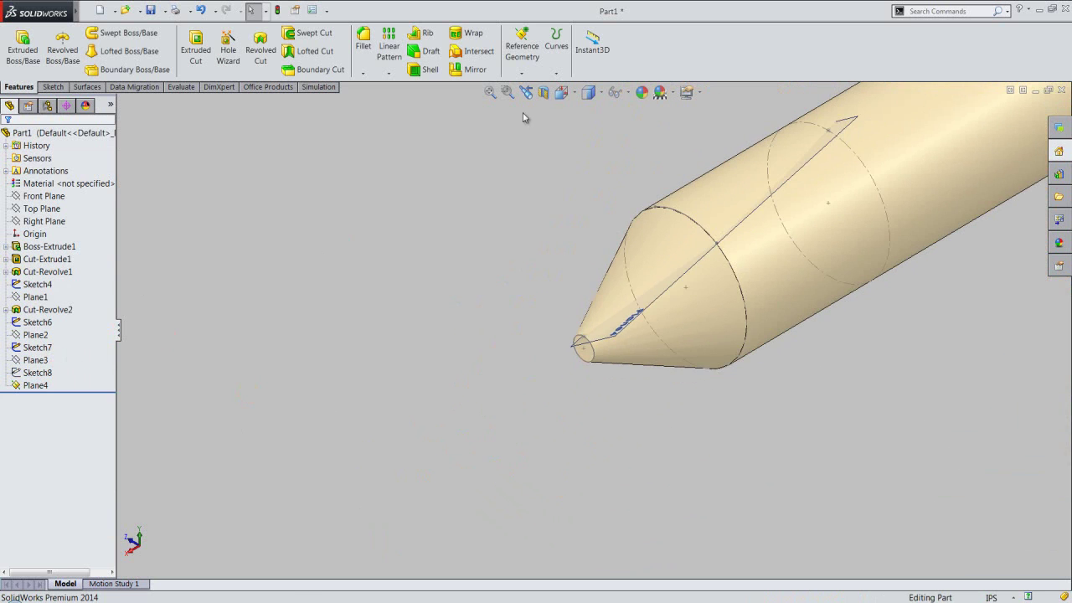
click(576, 94)
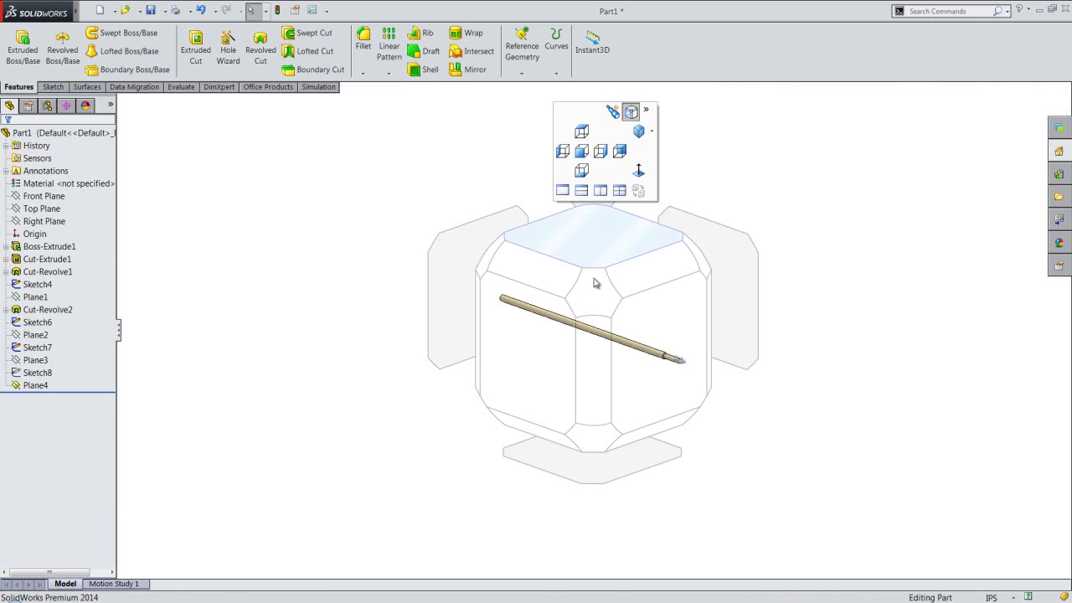
click(636, 301)
scroll(825, 467, down, 3)
scroll(627, 334, down, 2)
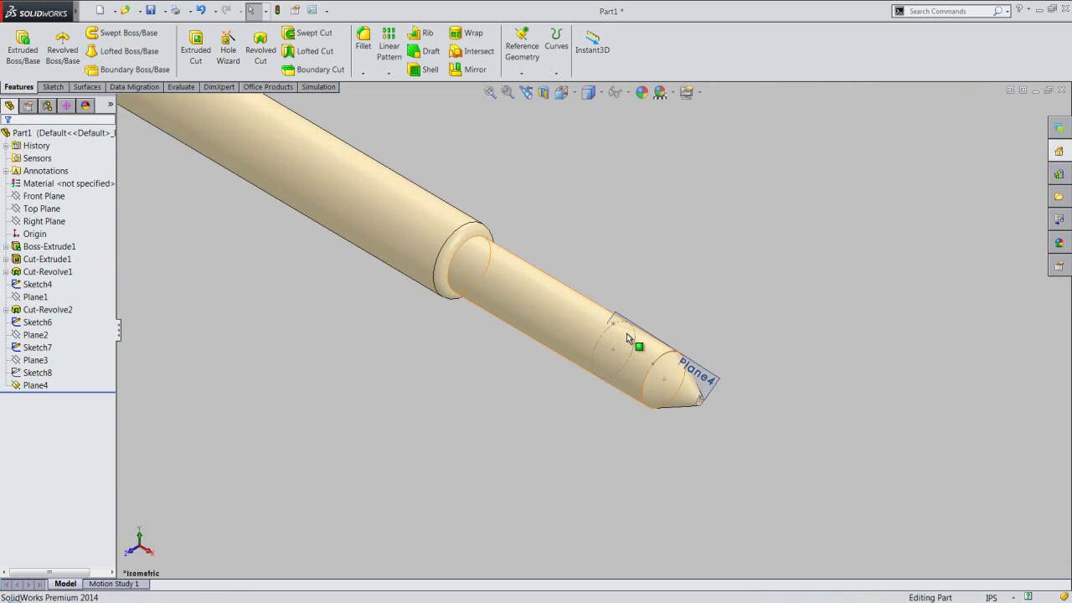
scroll(655, 337, down, 3)
Step: Section the part along Plane4 with reversed direction, then start Sketch9 on Plane4
click(817, 418)
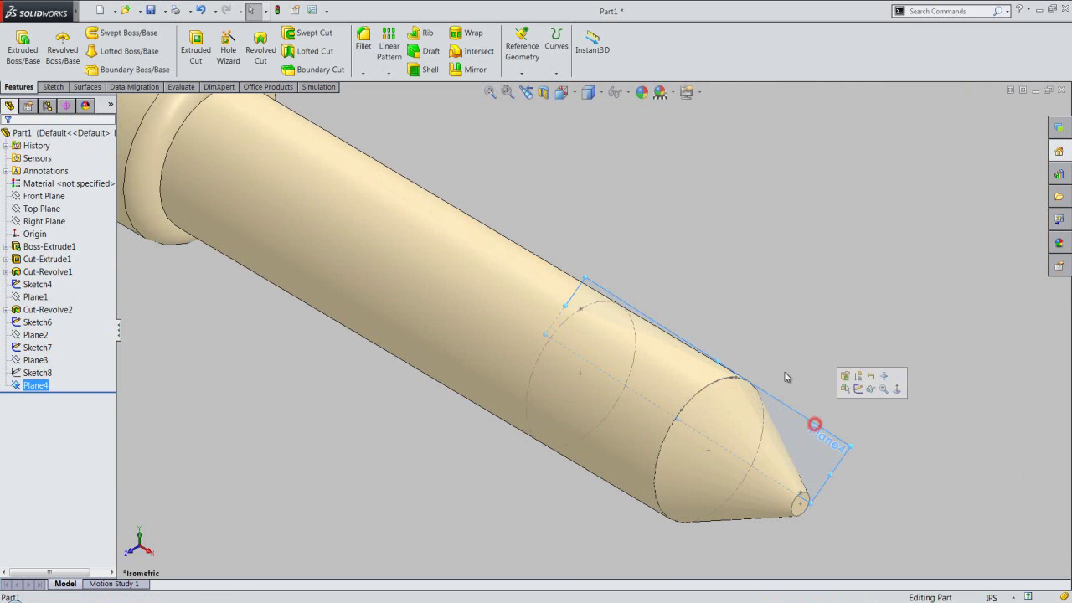
click(543, 93)
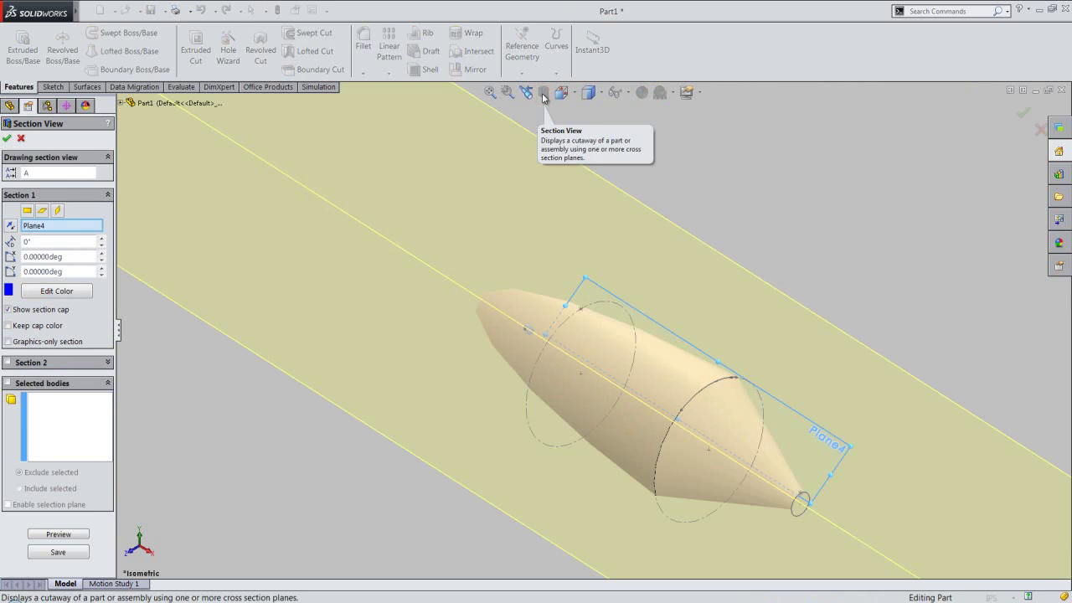
click(10, 226)
click(7, 139)
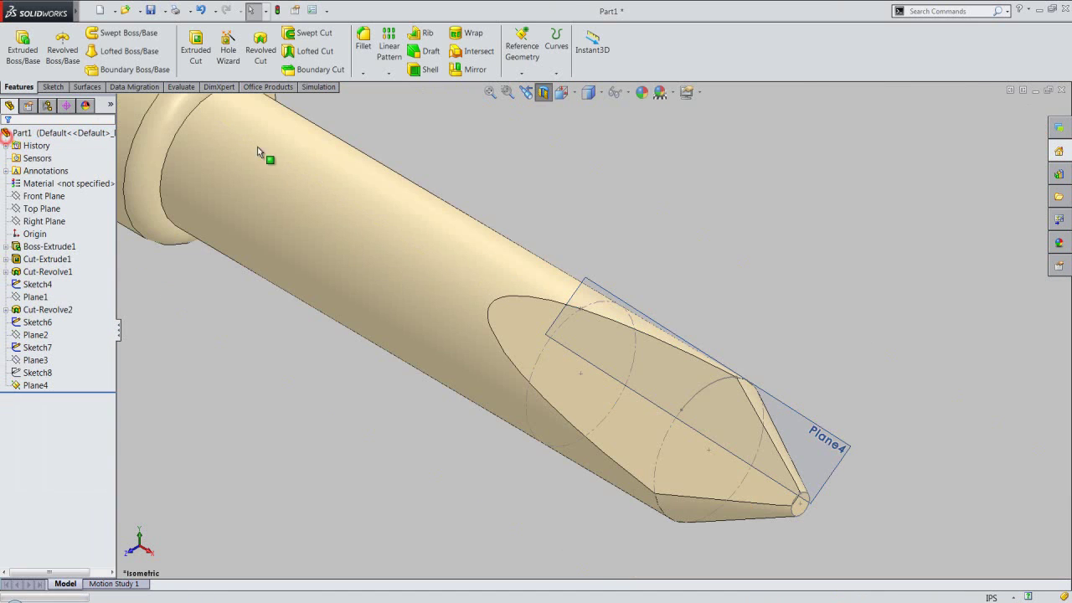
click(810, 427)
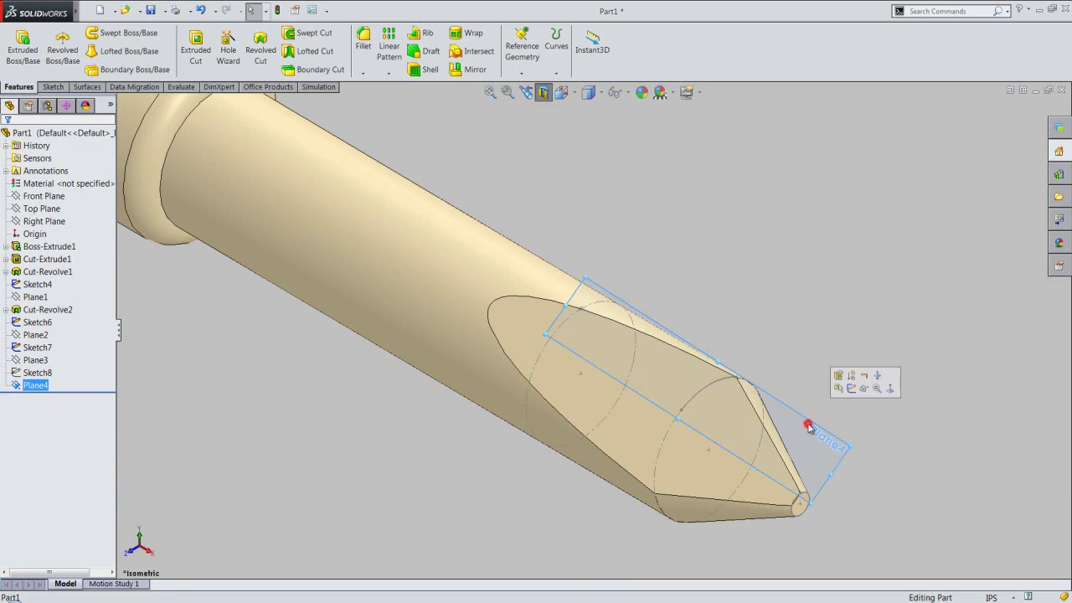
click(852, 391)
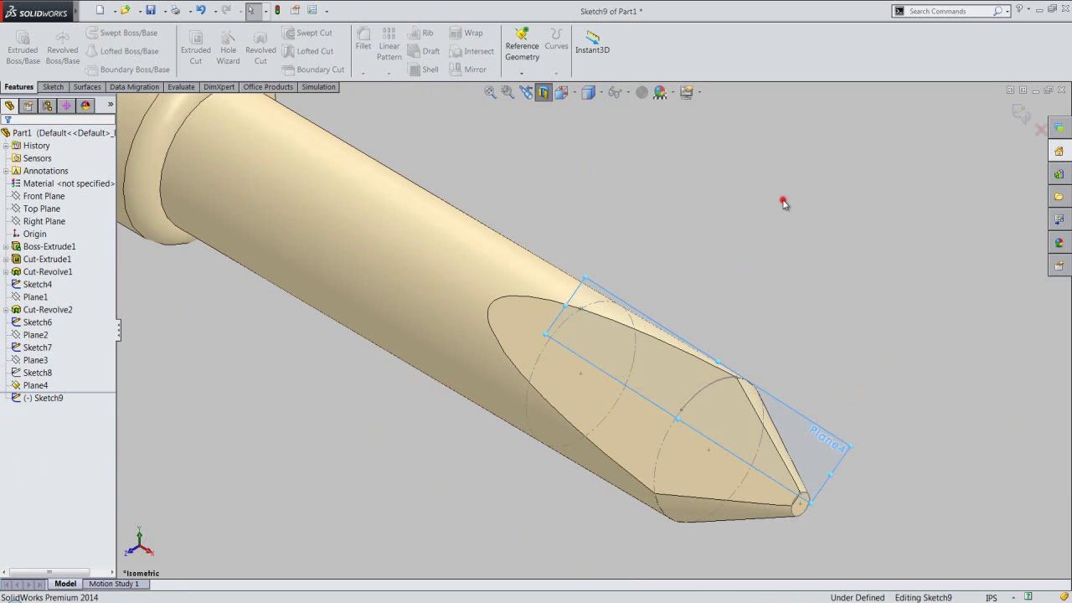
Step: Convert the intersection of Plane4 with the cylinder and cone faces into Sketch9 curves
click(53, 88)
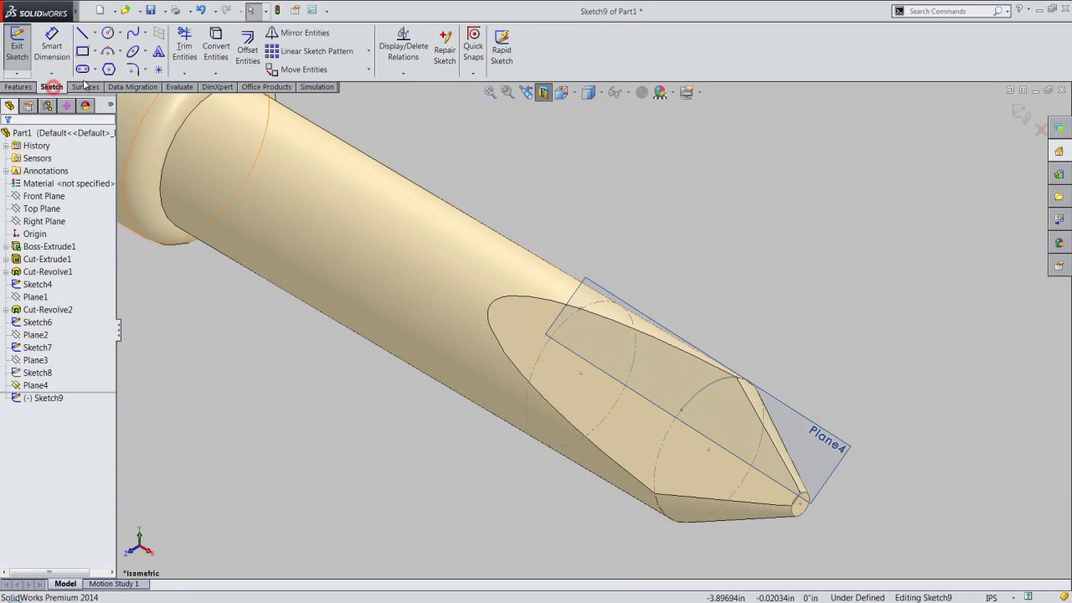
click(219, 76)
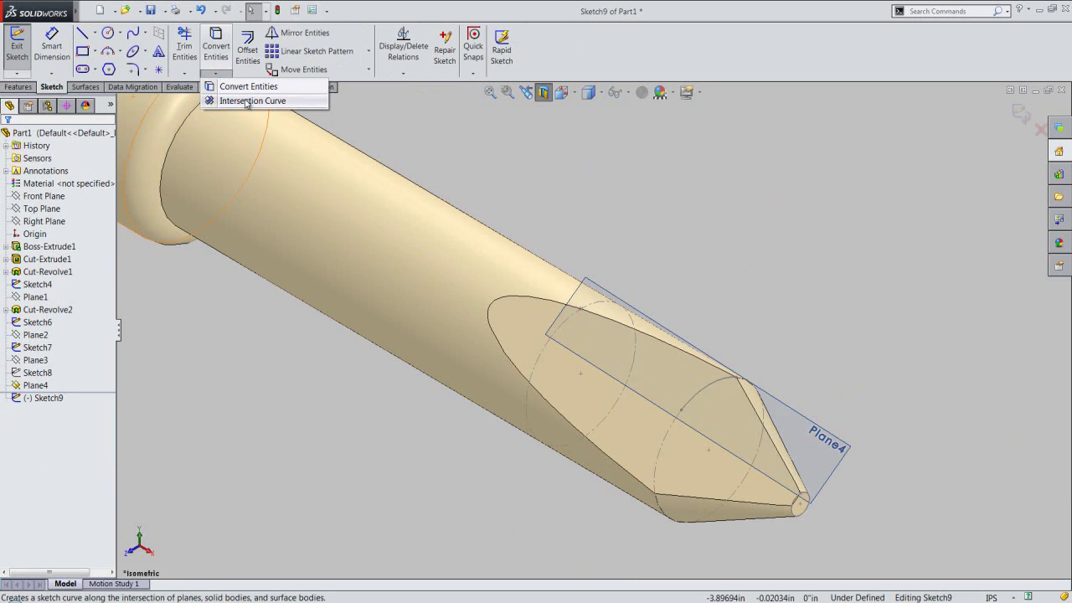
click(251, 100)
click(548, 277)
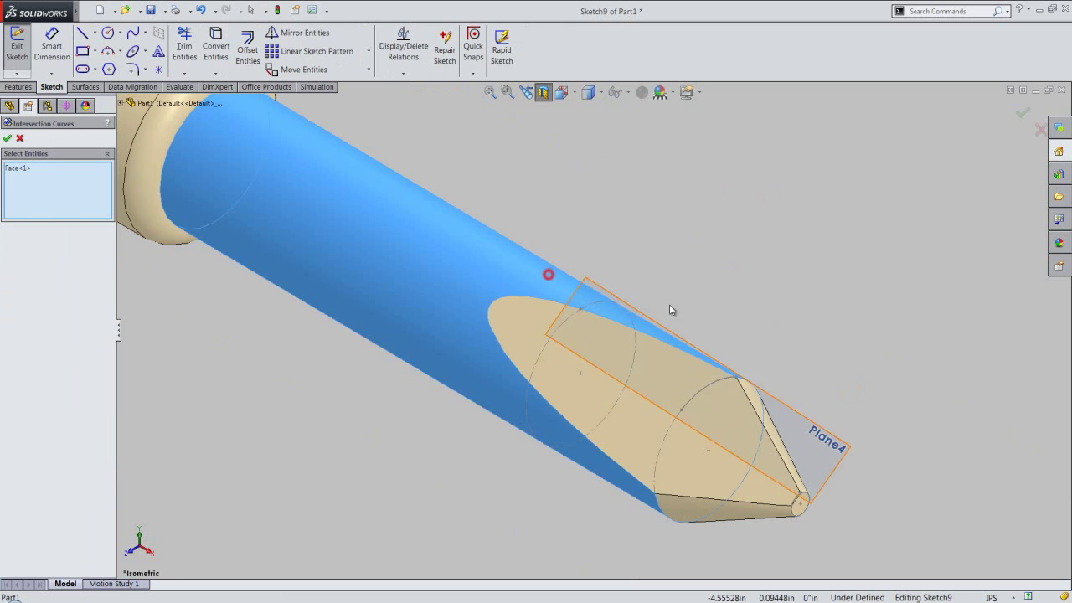
click(771, 427)
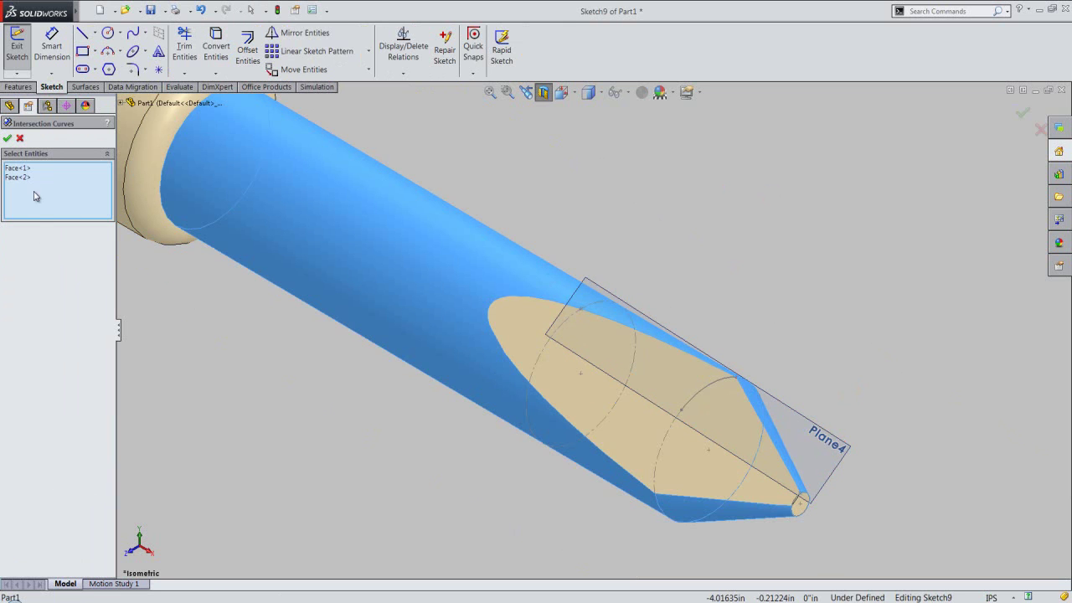
click(7, 139)
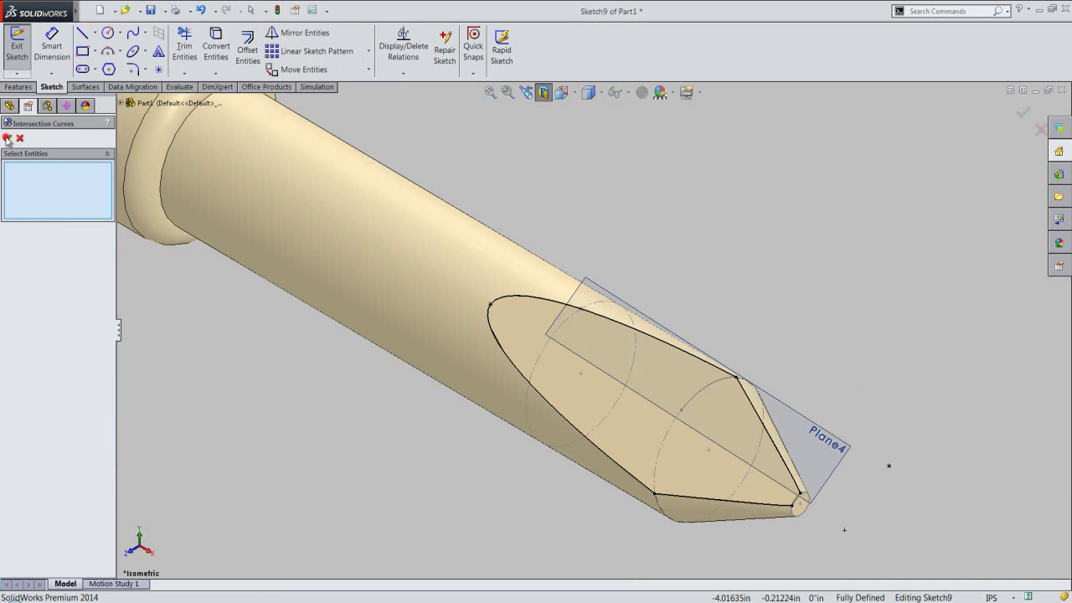
click(7, 139)
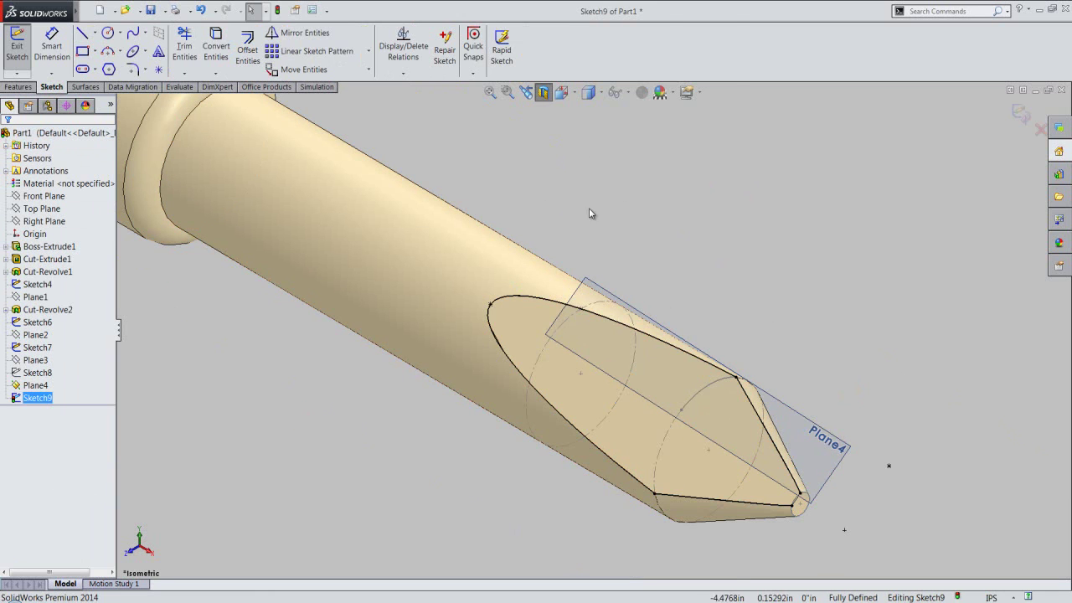
Step: Draw a line from the ellipse point to the cone tip
right_click(589, 207)
click(620, 174)
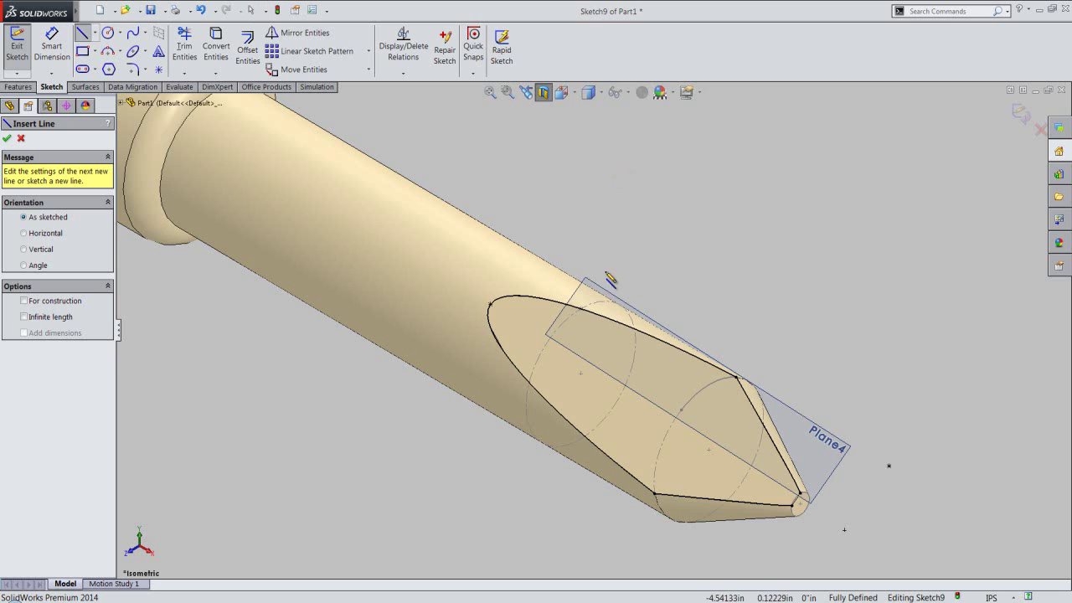
scroll(596, 323, down, 1)
scroll(586, 318, down, 1)
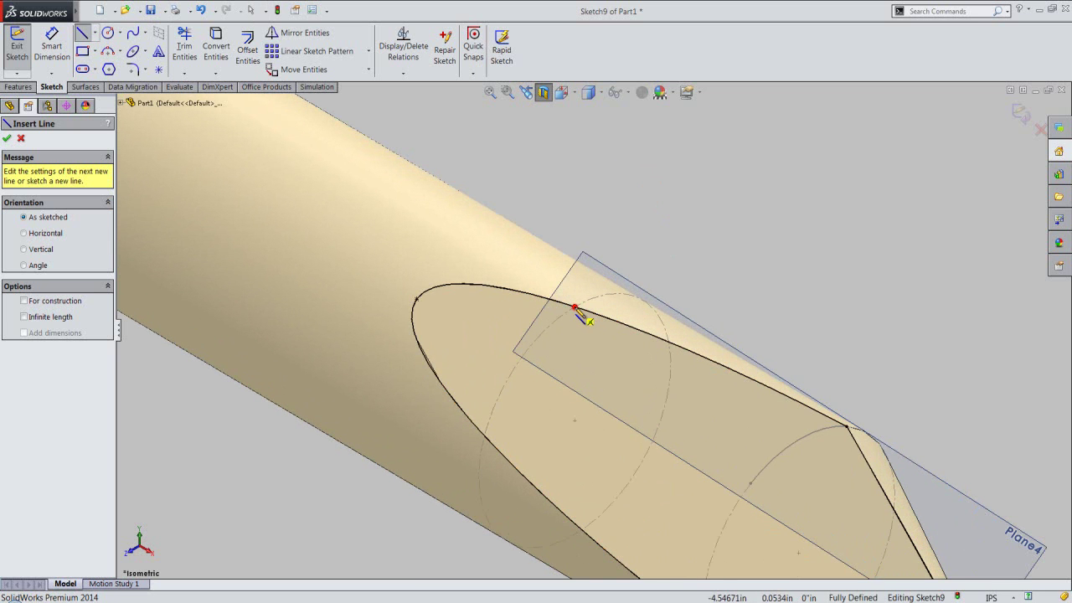
click(574, 309)
scroll(581, 318, up, 1)
scroll(623, 314, up, 1)
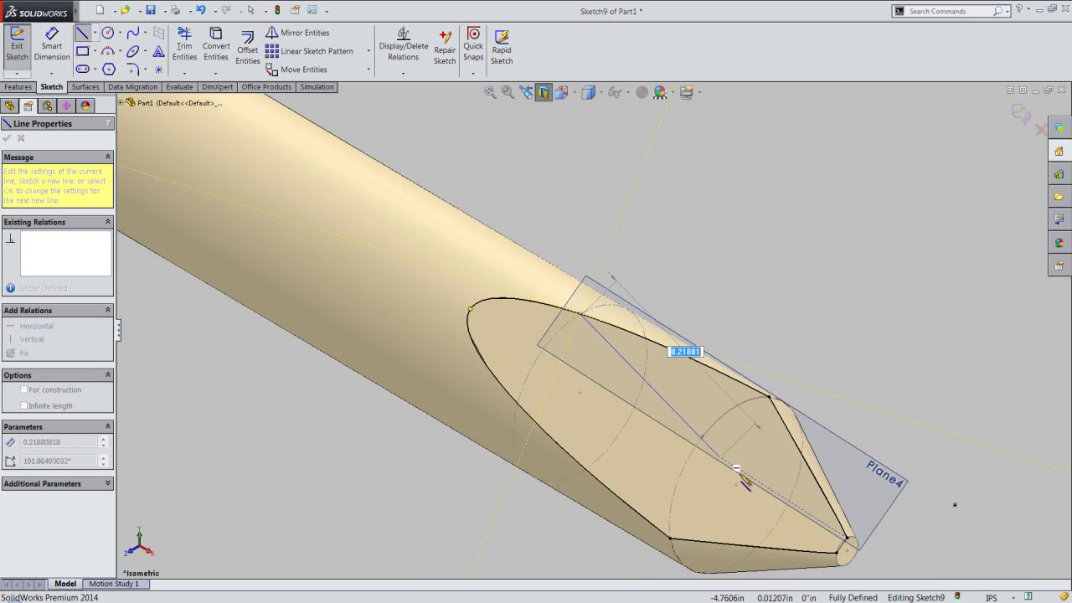
scroll(829, 531, down, 1)
scroll(833, 532, down, 1)
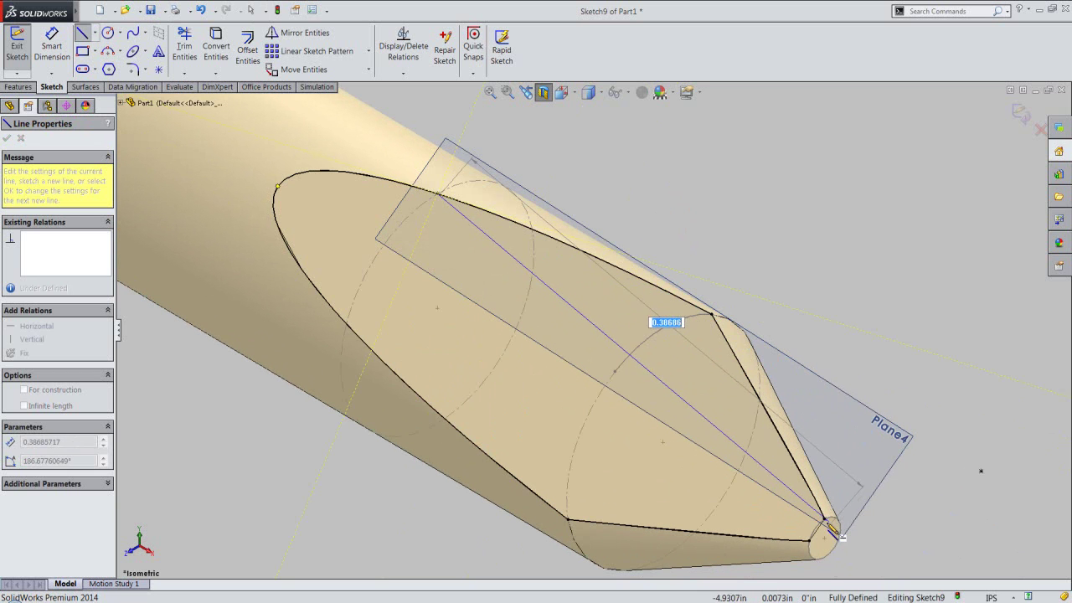
click(824, 520)
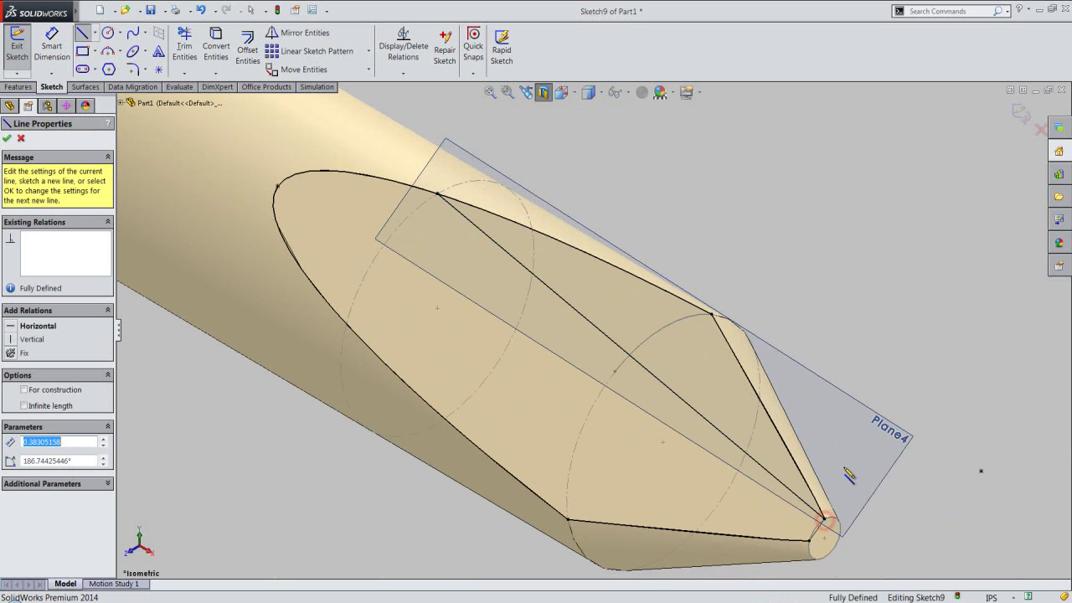
right_click(877, 358)
click(892, 249)
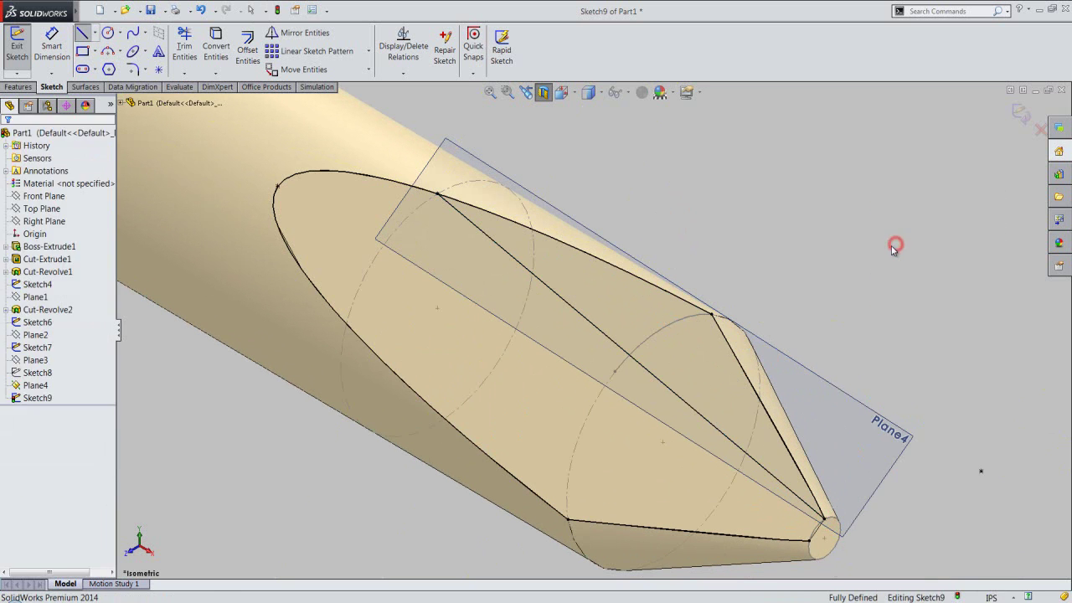
Step: Trim the extra ellipse arc and lower line, exit Sketch9, and turn off the section view
click(184, 46)
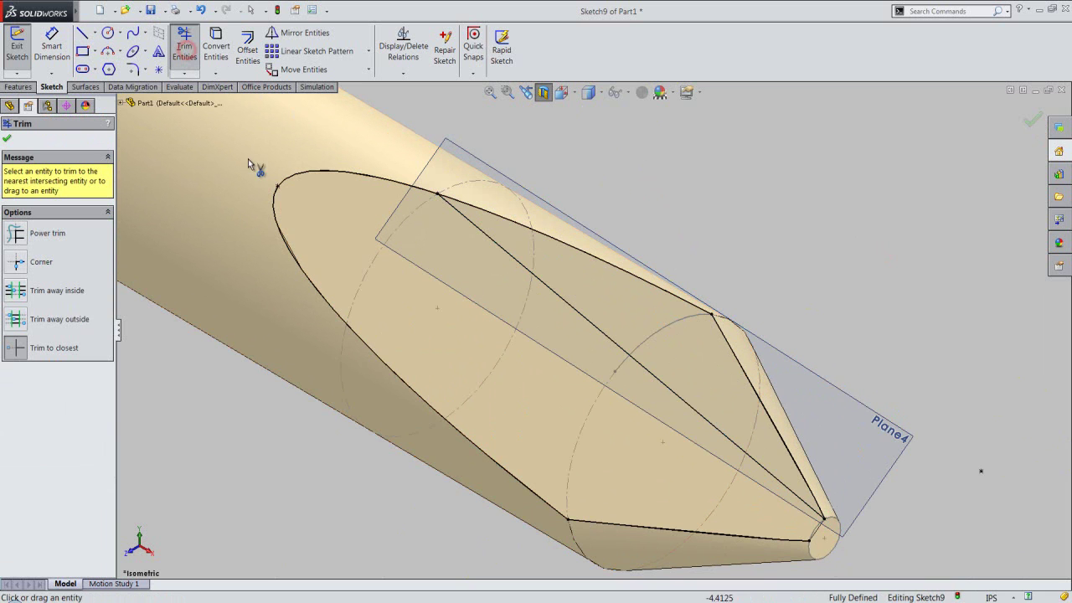
click(318, 171)
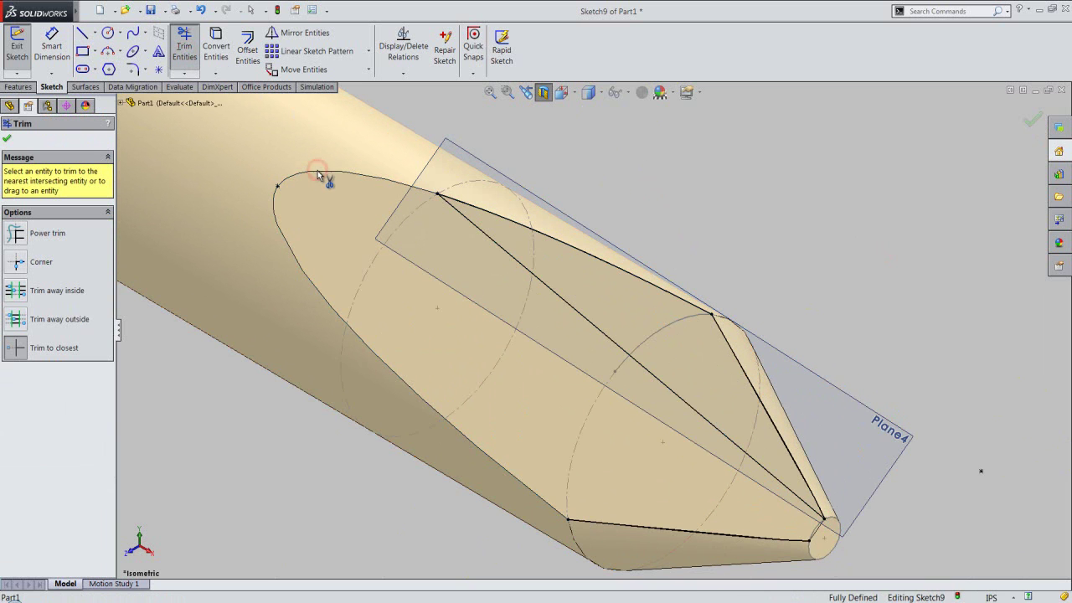
click(605, 524)
right_click(775, 246)
click(793, 246)
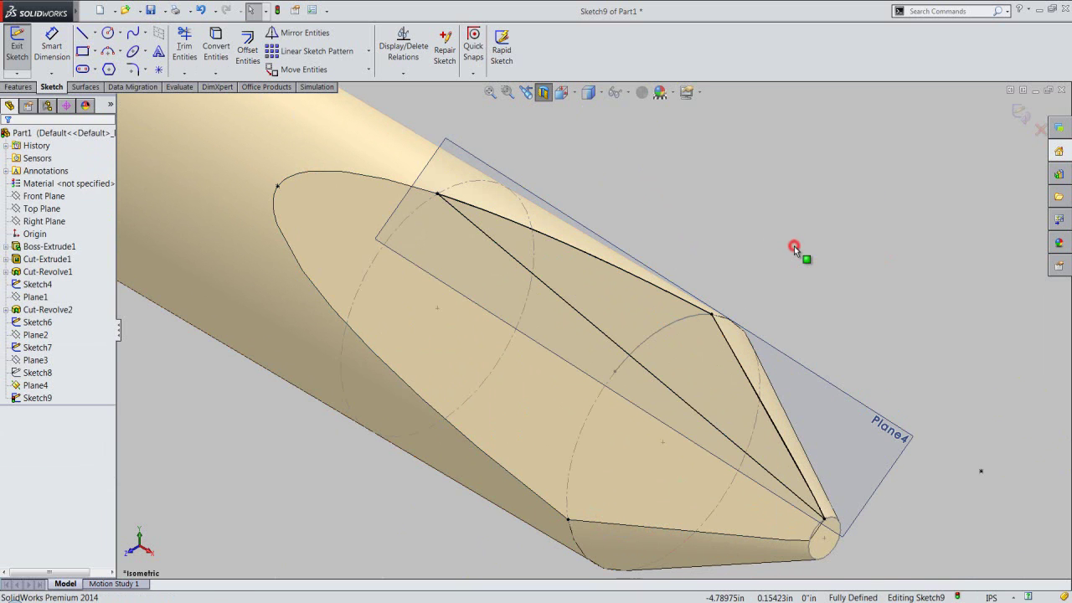
click(1021, 114)
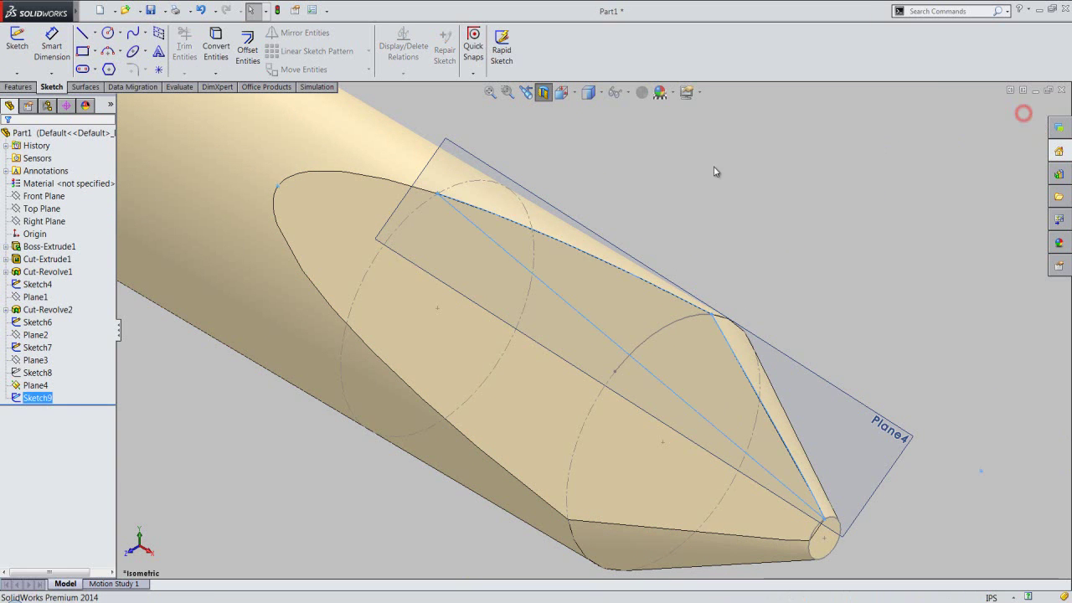
click(543, 92)
Step: Hide Plane4 and check Sketch8's lines on the model
click(564, 218)
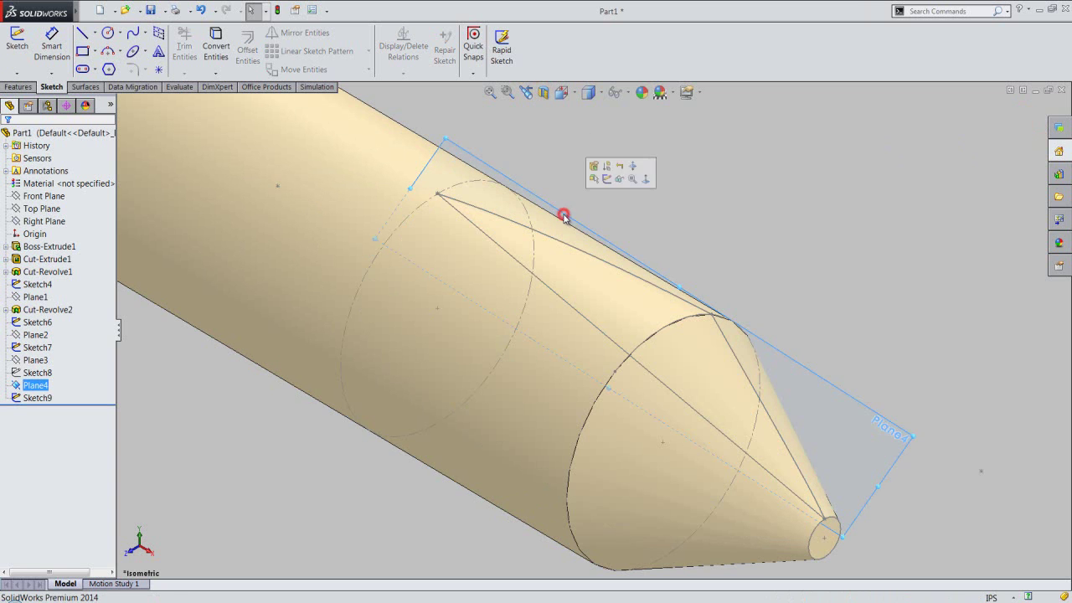
click(618, 179)
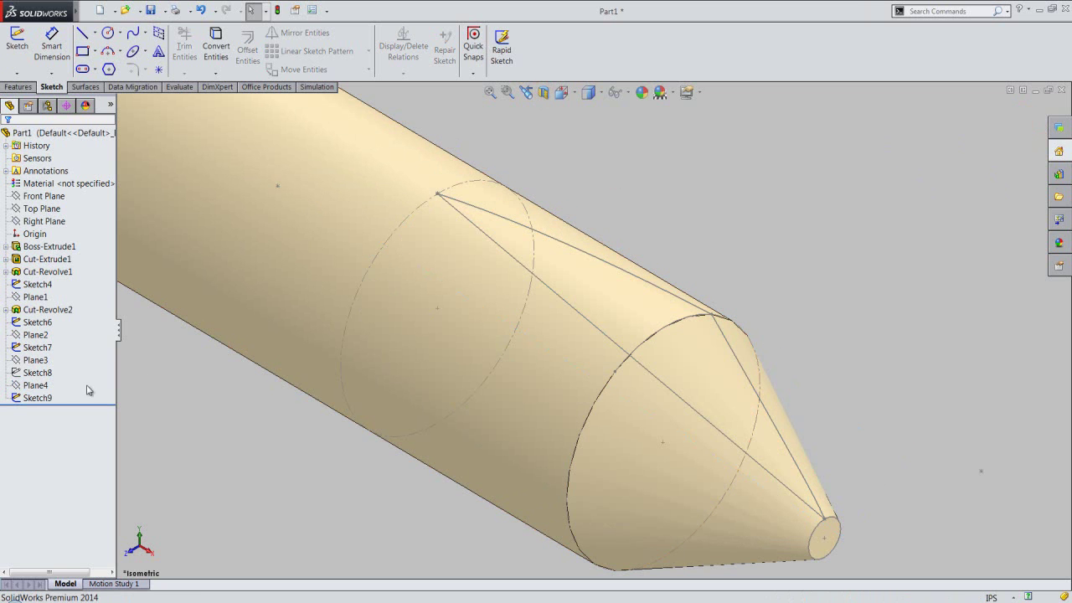
click(38, 373)
click(51, 356)
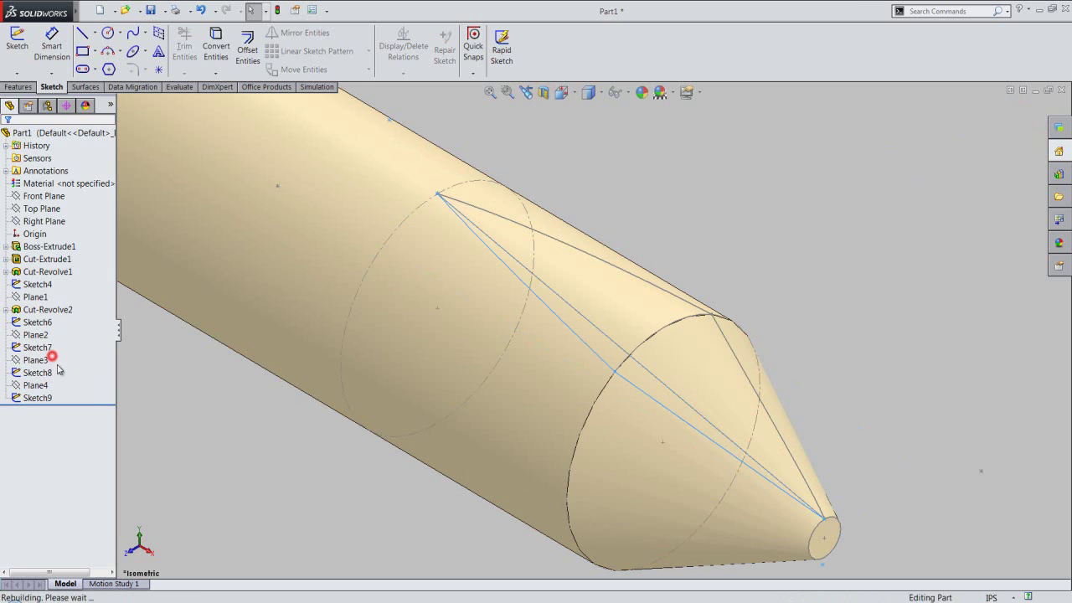
click(207, 457)
Step: Review Cut-Revolve2 and Sketch6 in the tree, then save the part
scroll(591, 326, up, 2)
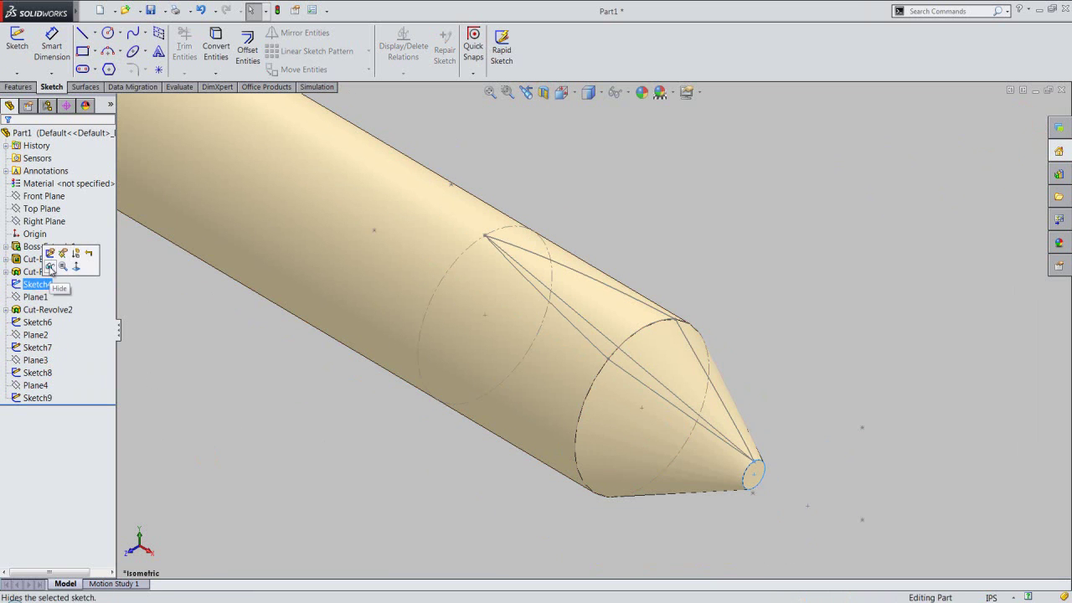
click(61, 315)
click(48, 325)
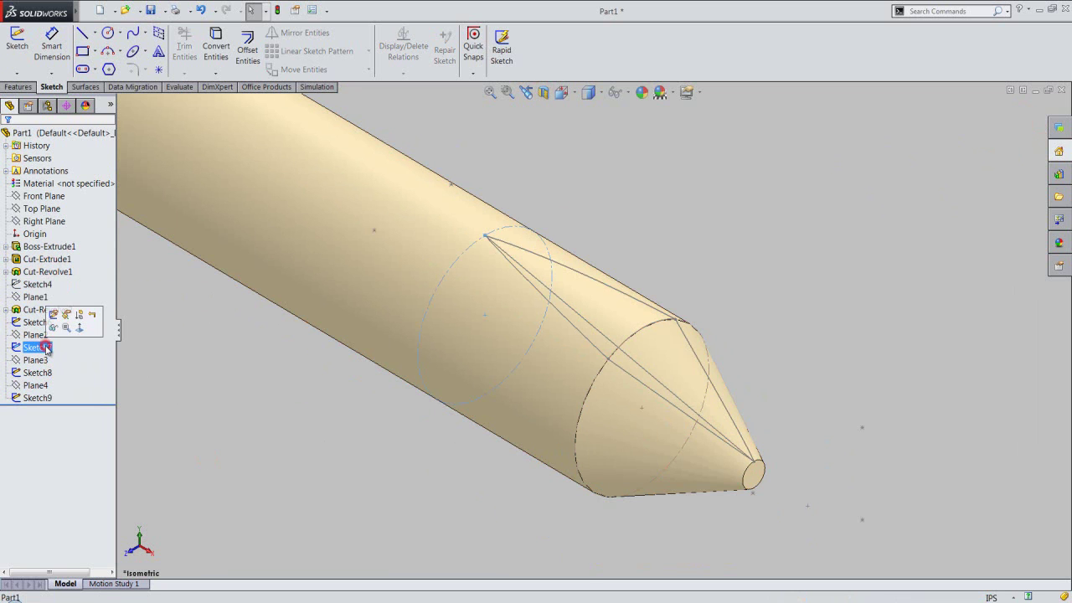
click(189, 404)
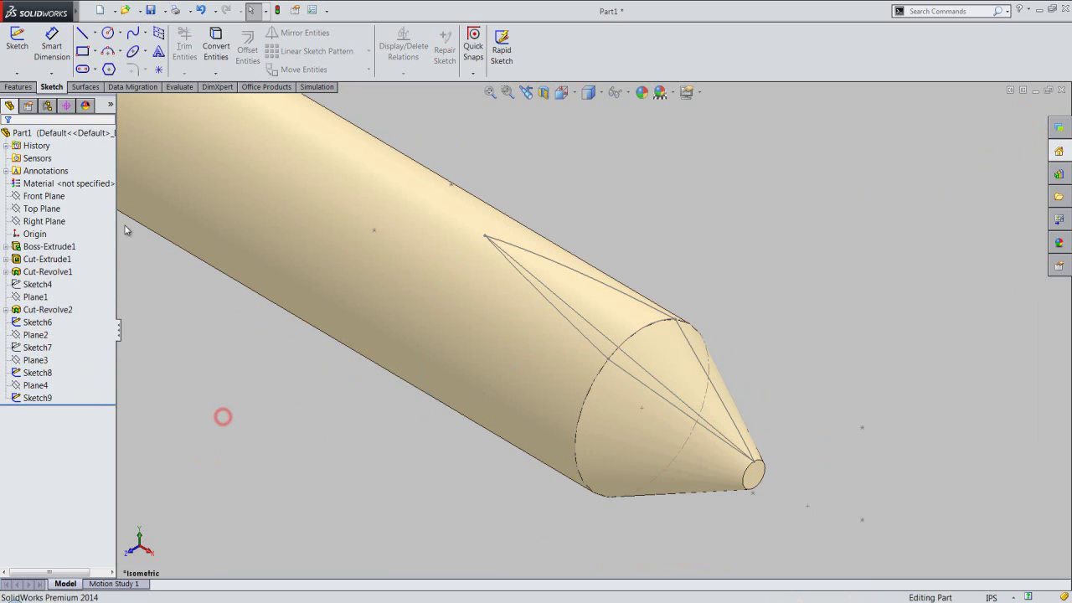
click(19, 86)
click(150, 10)
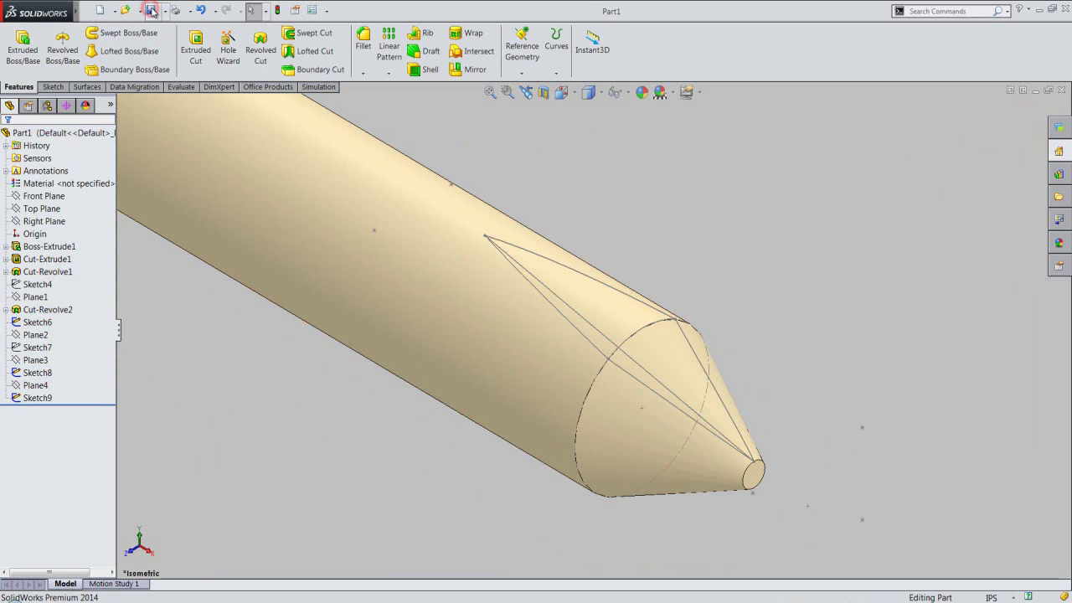
Step: Create a lofted cut with Sketch8 and Sketch9 as profiles and Sketch6 as guide curve
click(326, 51)
scroll(640, 344, down, 3)
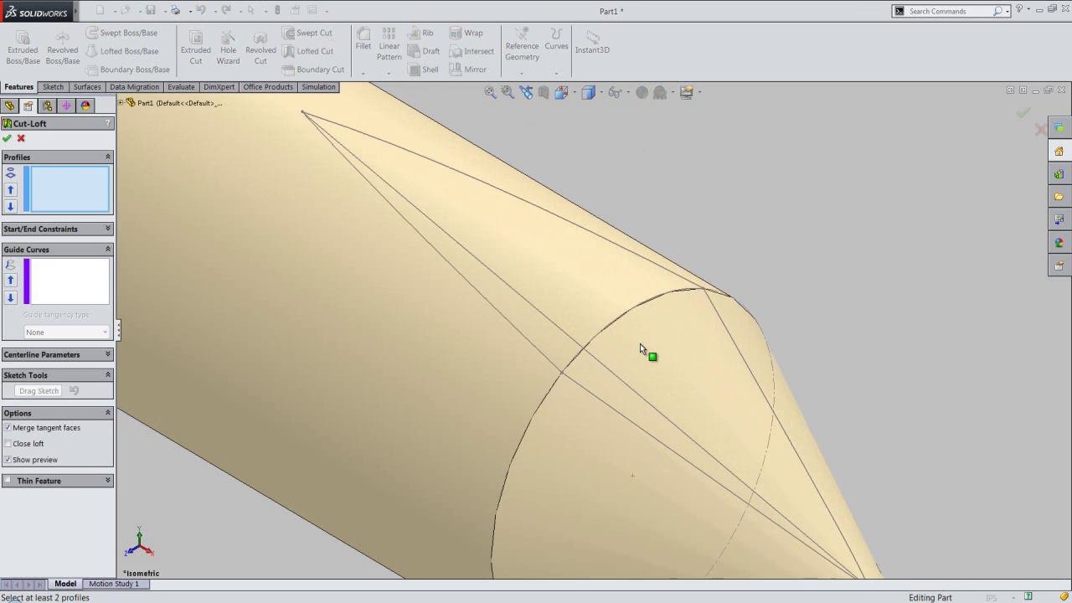
click(566, 376)
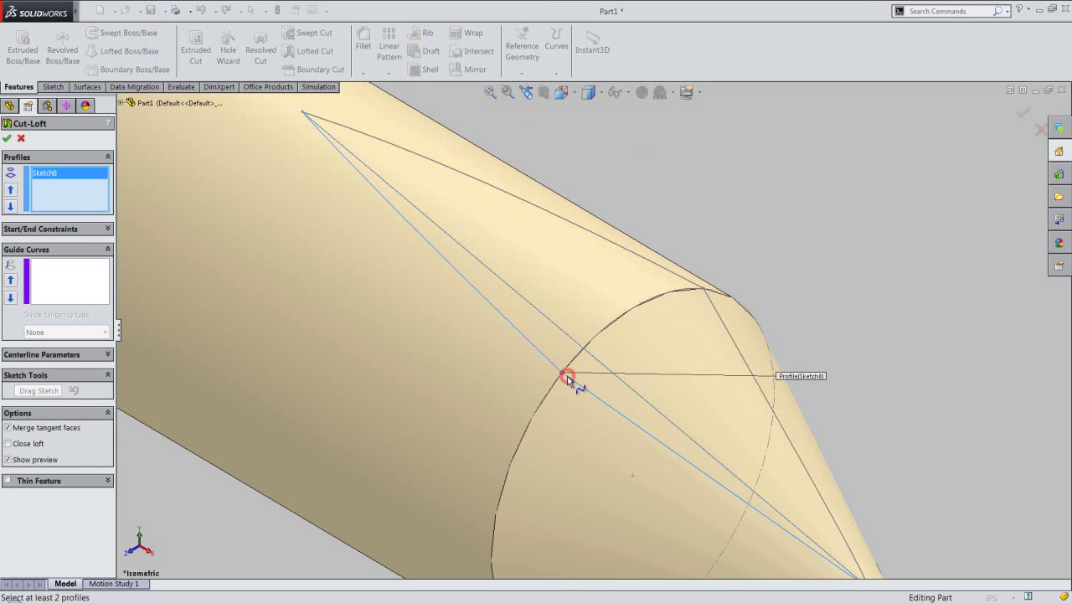
click(707, 294)
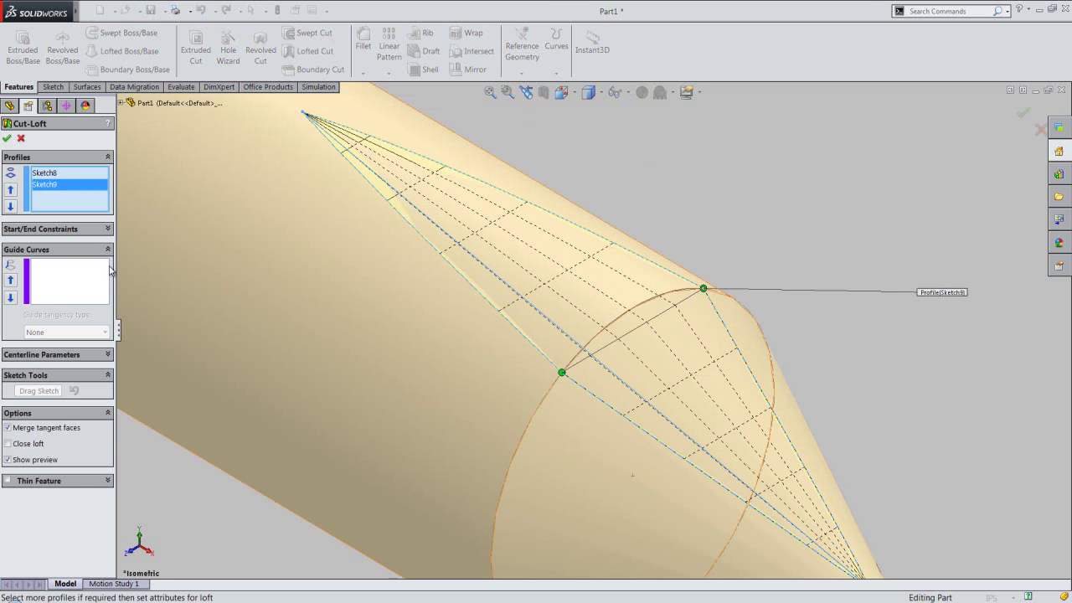
click(74, 265)
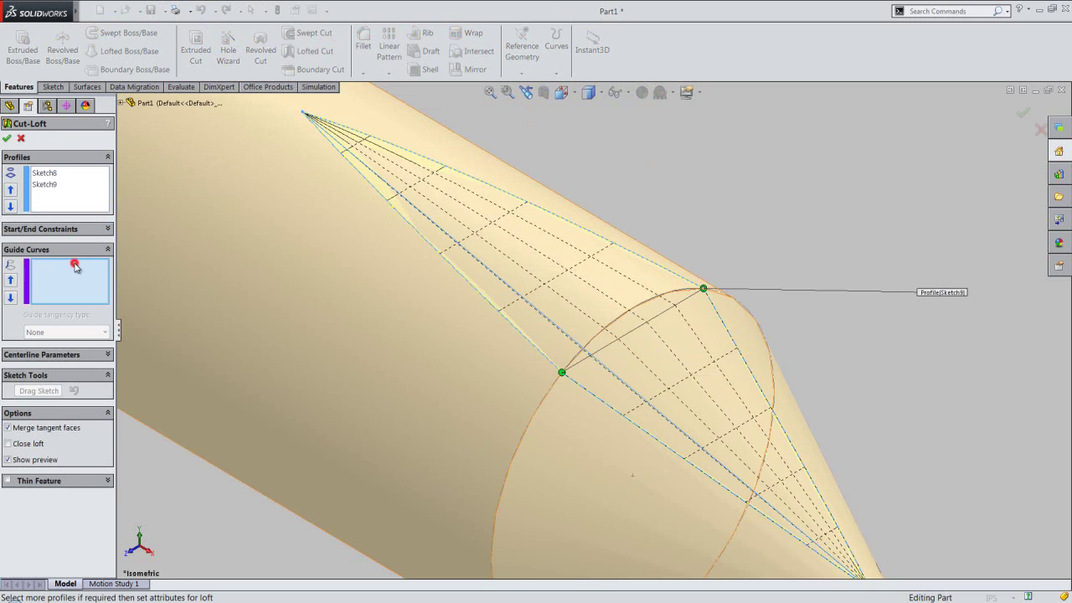
click(616, 327)
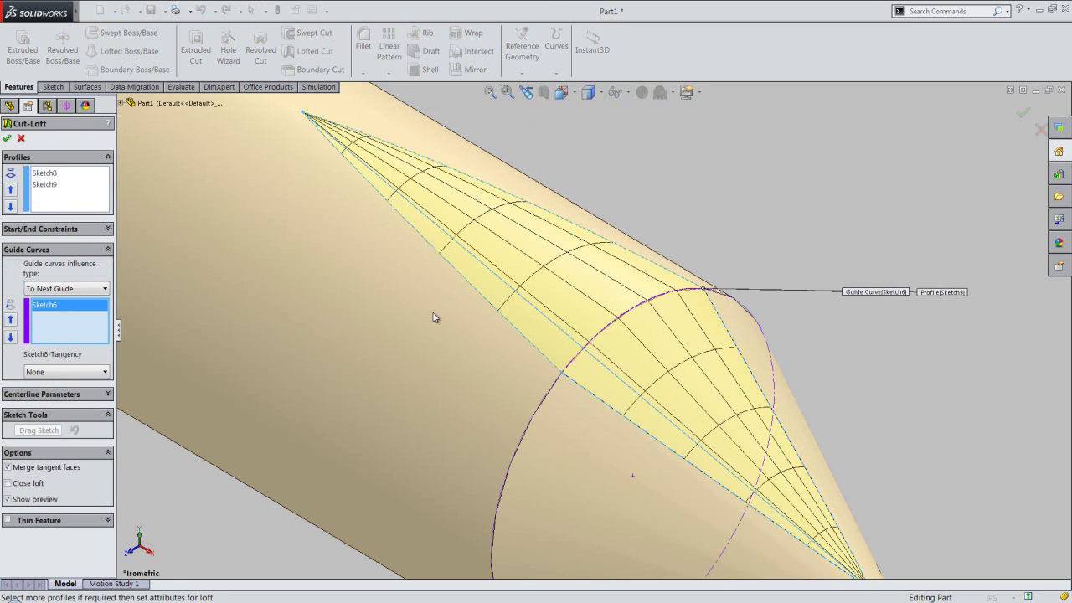
click(9, 140)
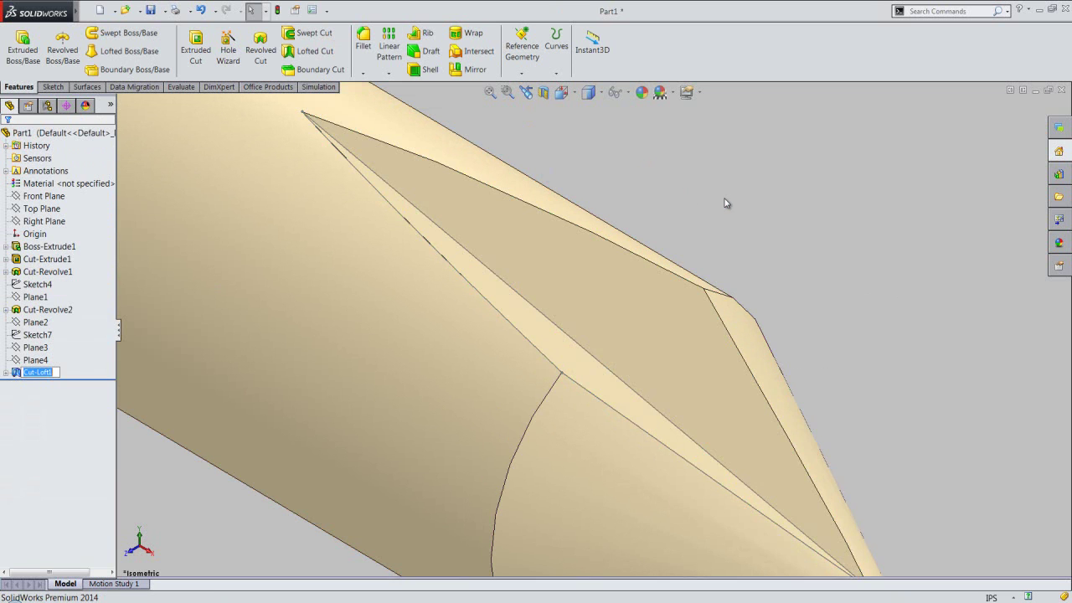
Step: Hide Sketch8 under Cut-Loft1 and fit the whole part in view
scroll(738, 307, up, 3)
scroll(738, 308, up, 1)
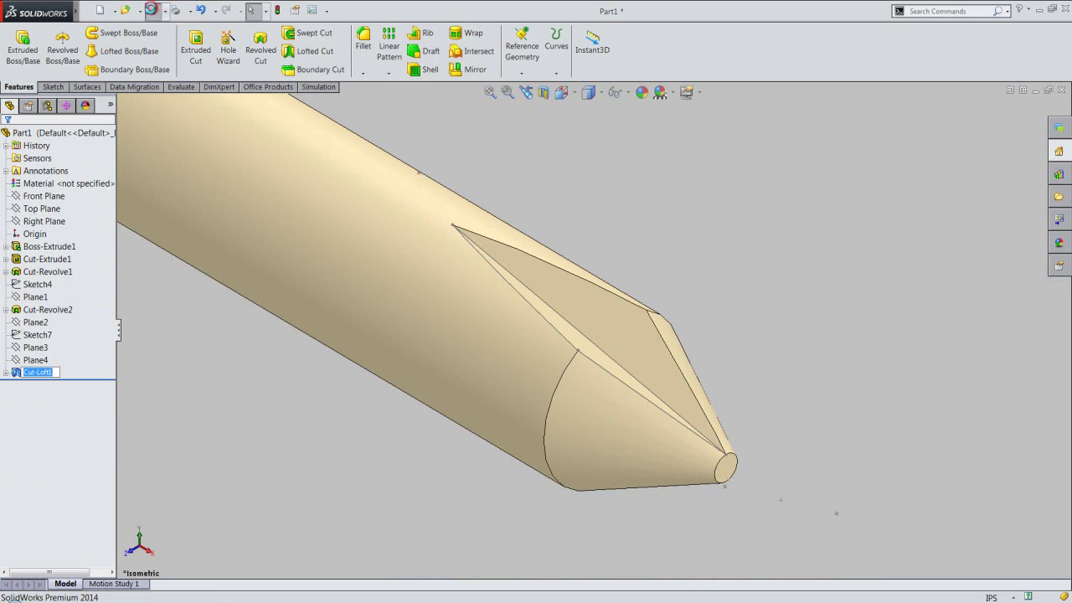
click(6, 371)
click(42, 385)
click(42, 368)
key(f)
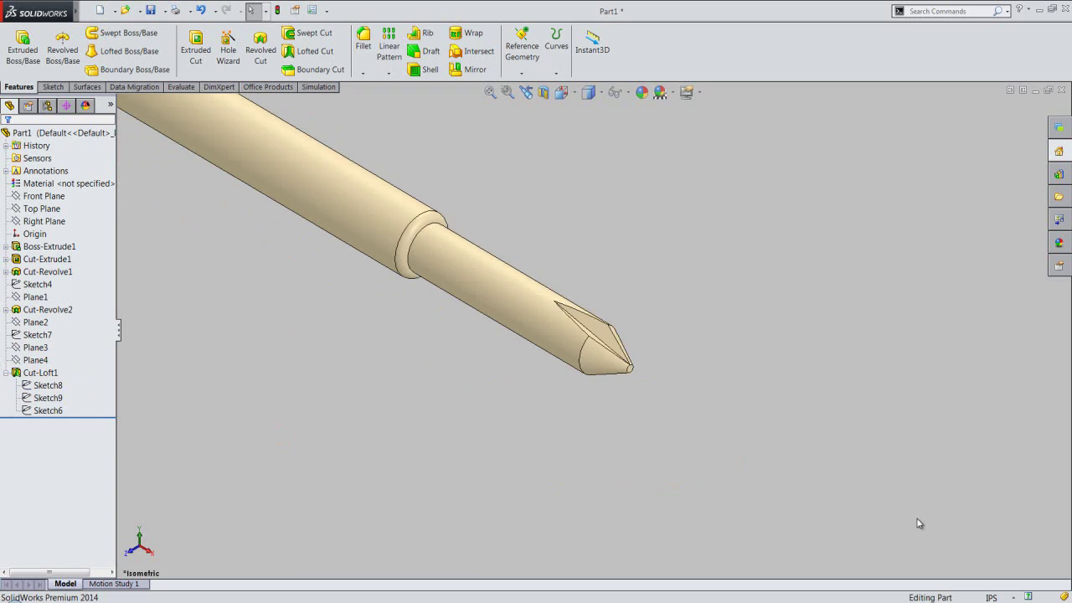
Step: Turn on temporary axes to show the rod's central axis
scroll(629, 407, down, 2)
scroll(692, 412, down, 2)
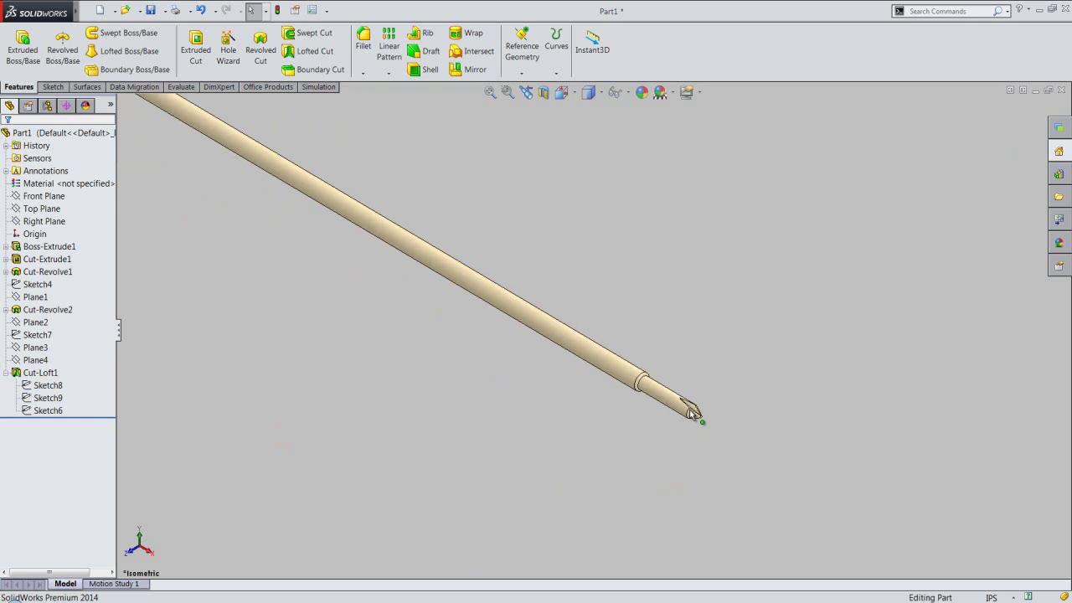
scroll(692, 412, down, 2)
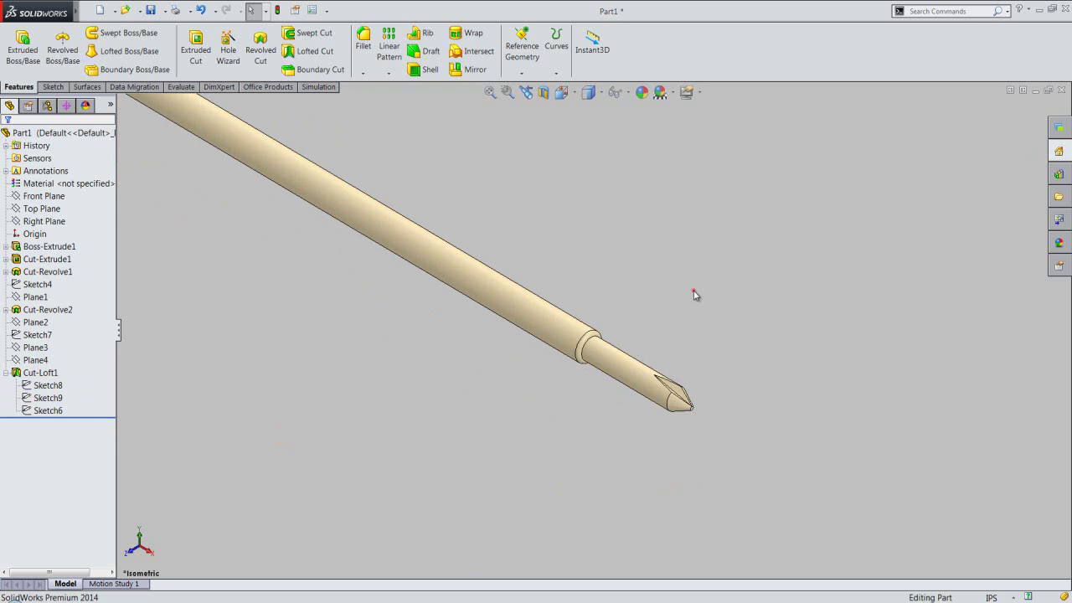
click(623, 92)
click(638, 131)
Step: Circular-pattern Cut-Loft1 around Axis1, 4 instances over 360°
click(547, 213)
click(388, 73)
click(399, 98)
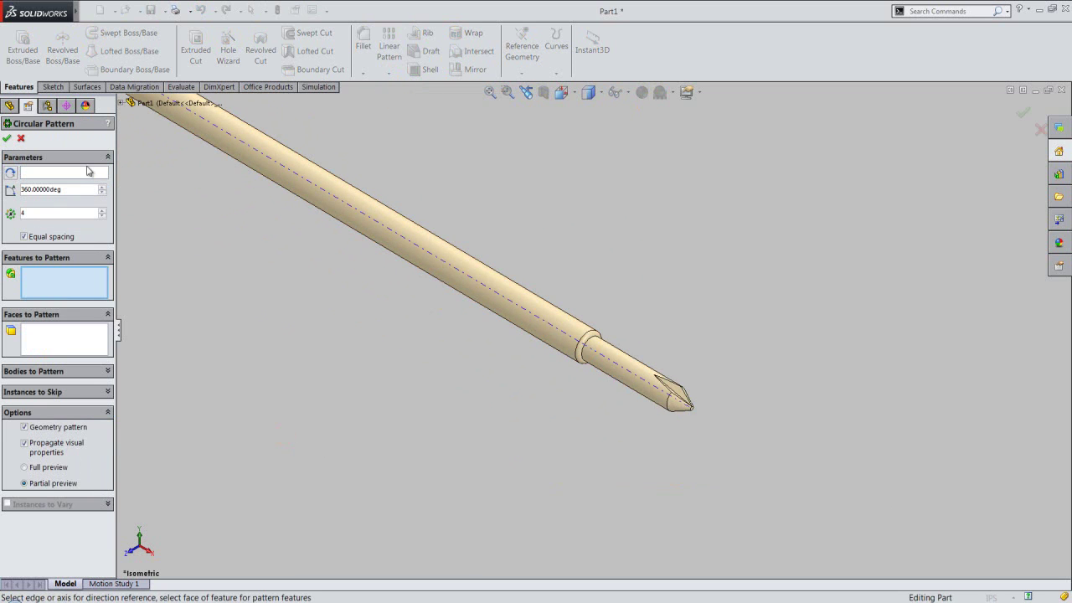
click(84, 172)
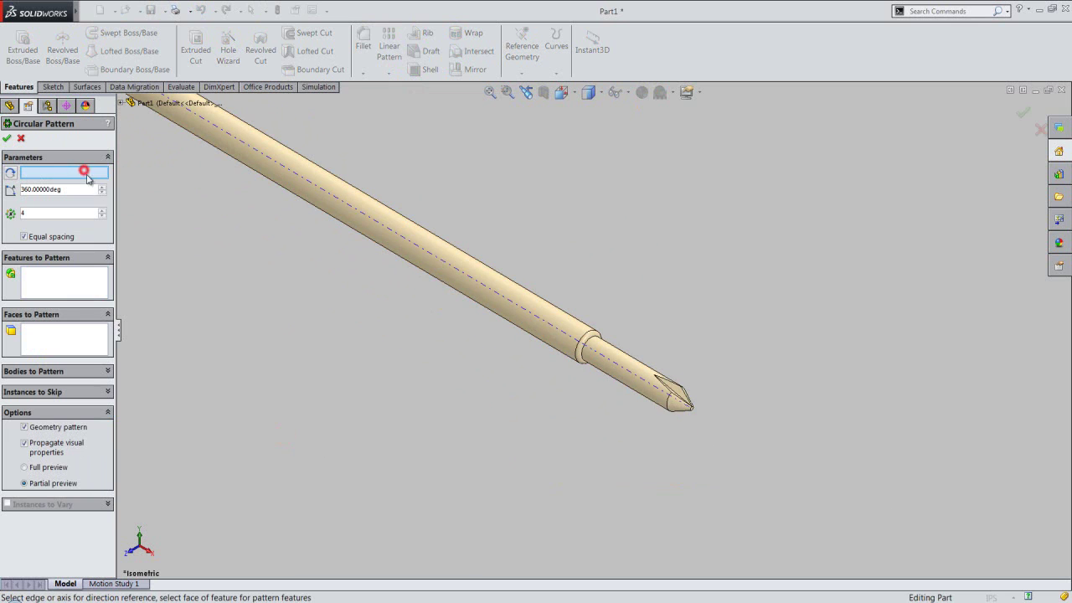
click(554, 326)
click(88, 287)
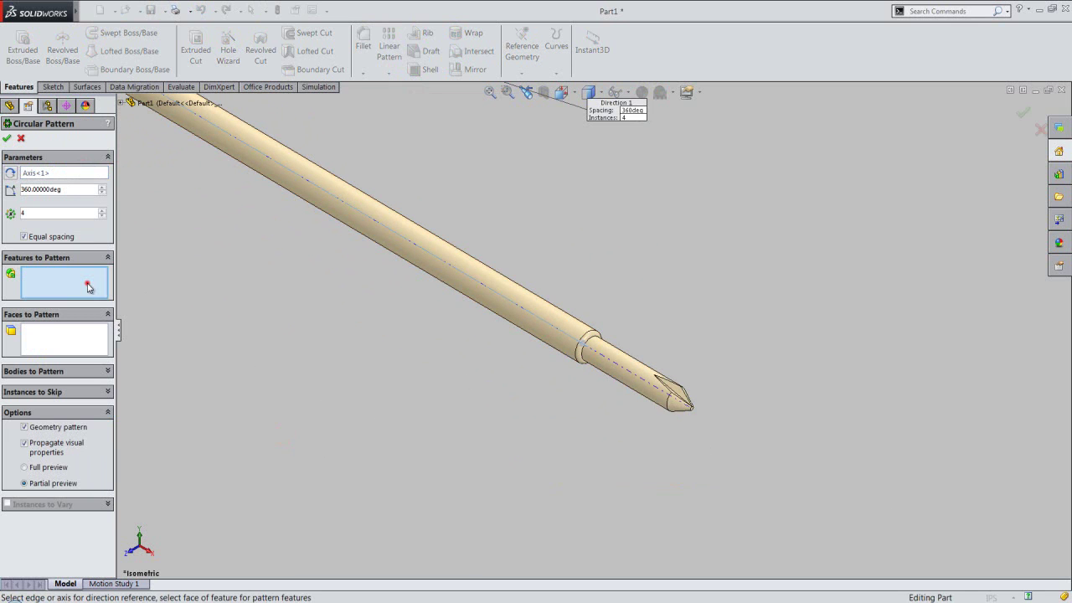
scroll(652, 391, down, 1)
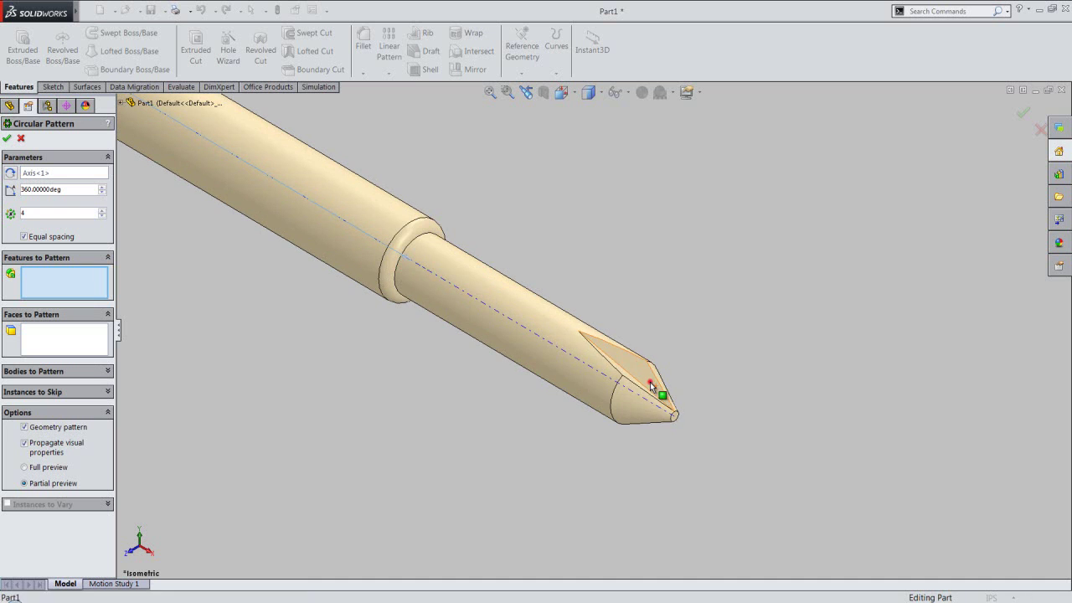
click(655, 390)
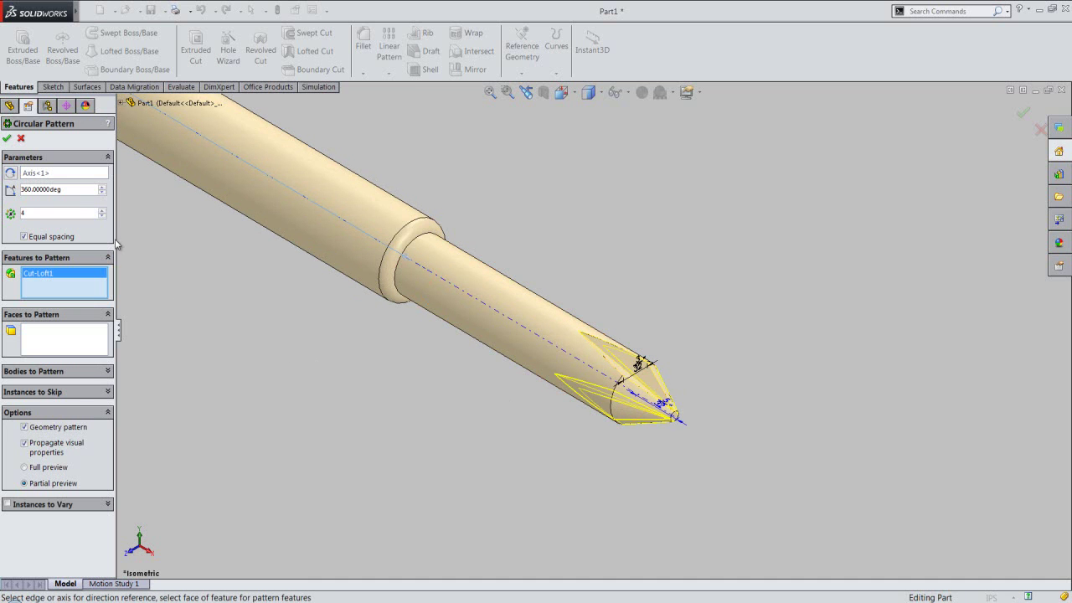
click(68, 213)
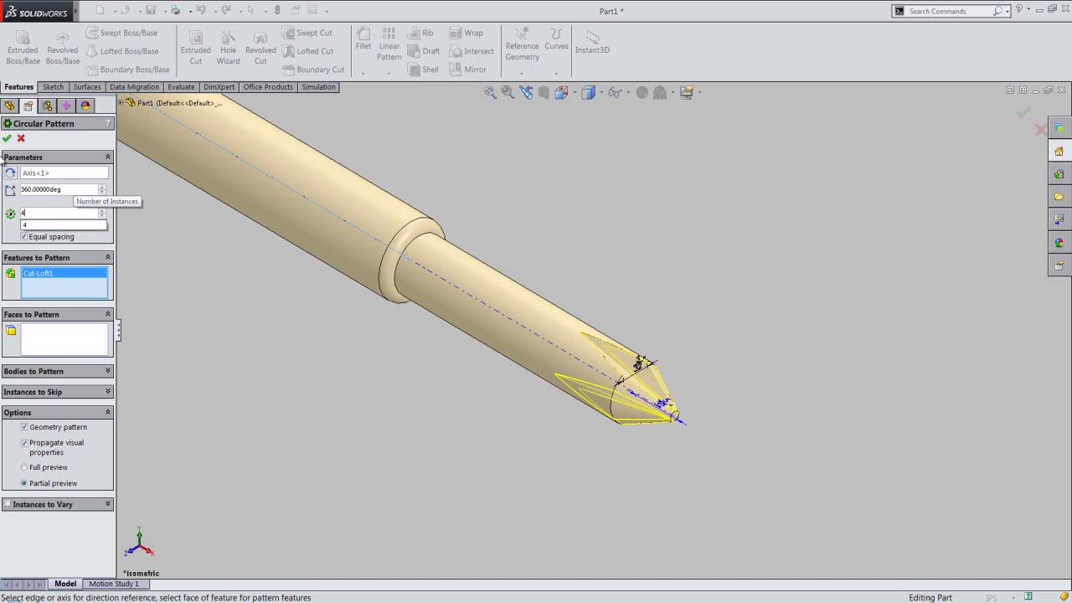
click(7, 139)
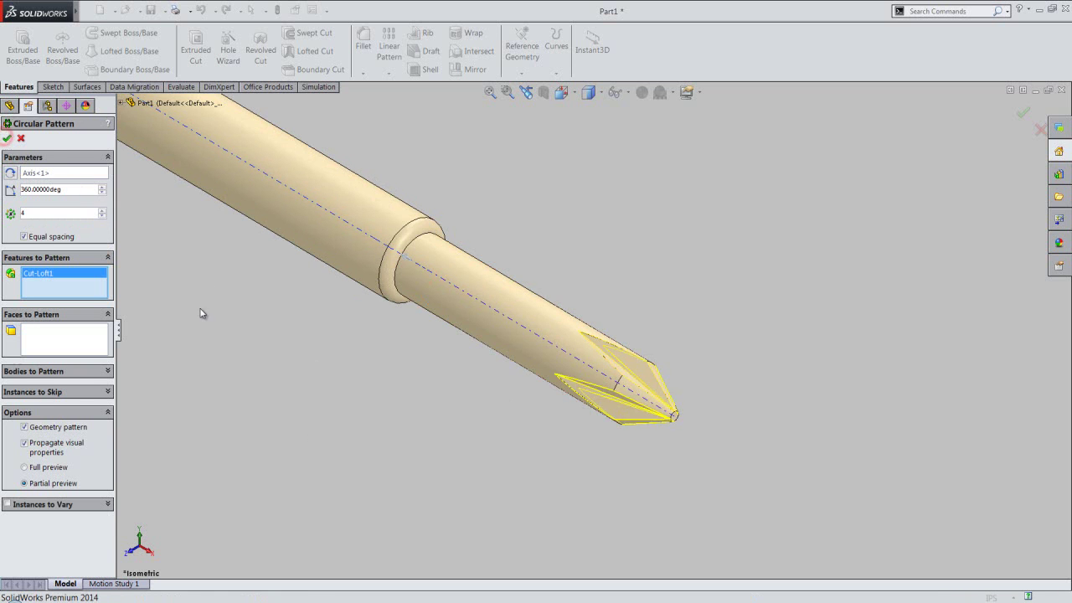
Step: Hide the temporary axis and orbit to inspect the four-flute tip
click(628, 96)
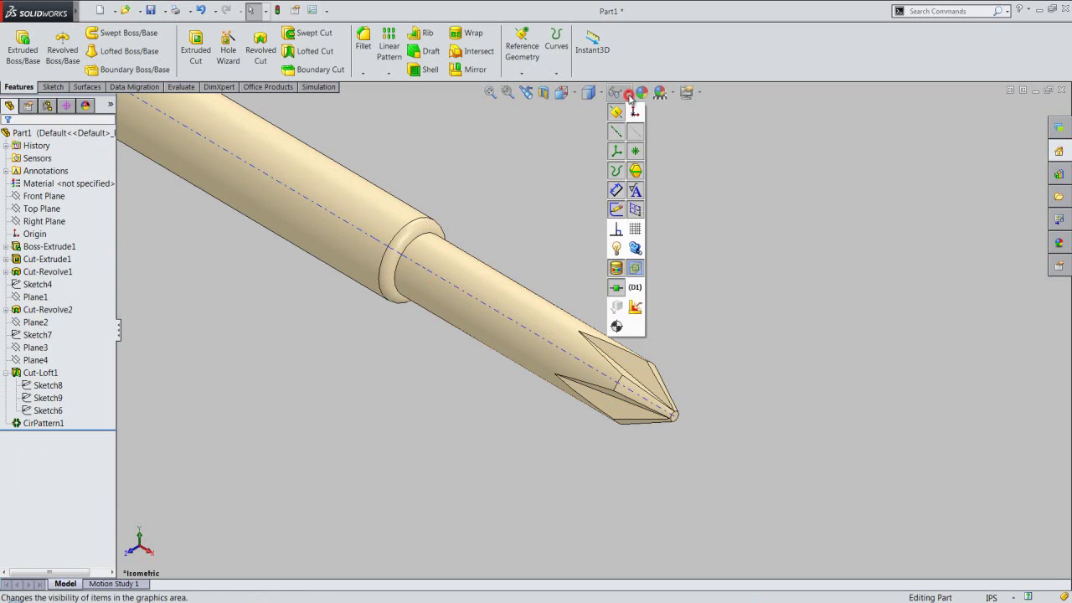
click(632, 128)
scroll(637, 392, down, 1)
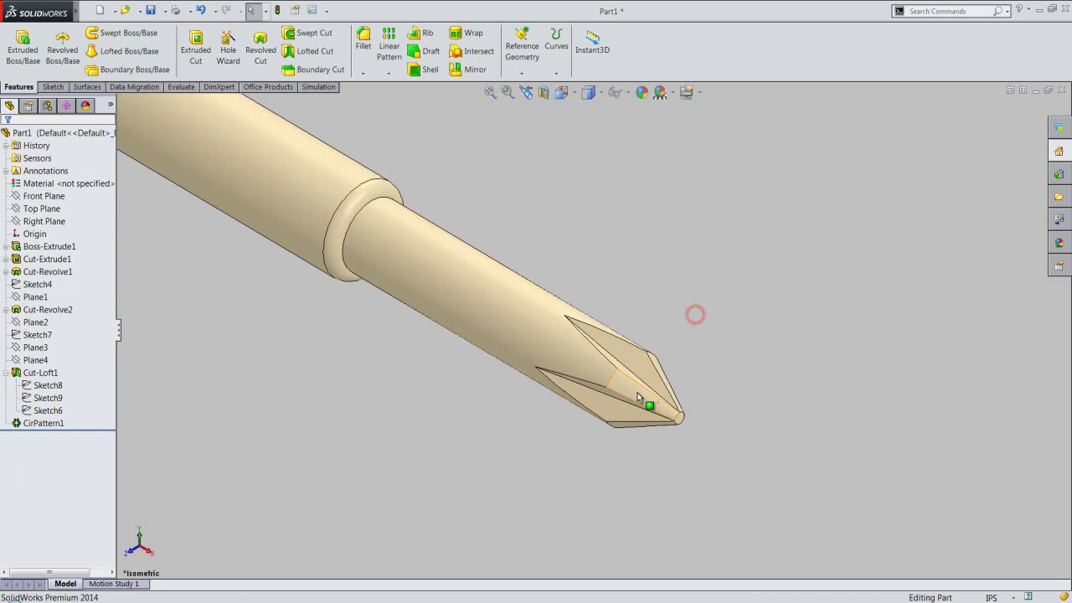
scroll(637, 393, down, 2)
scroll(641, 398, down, 2)
scroll(632, 368, down, 2)
middle_drag(629, 360, 546, 257)
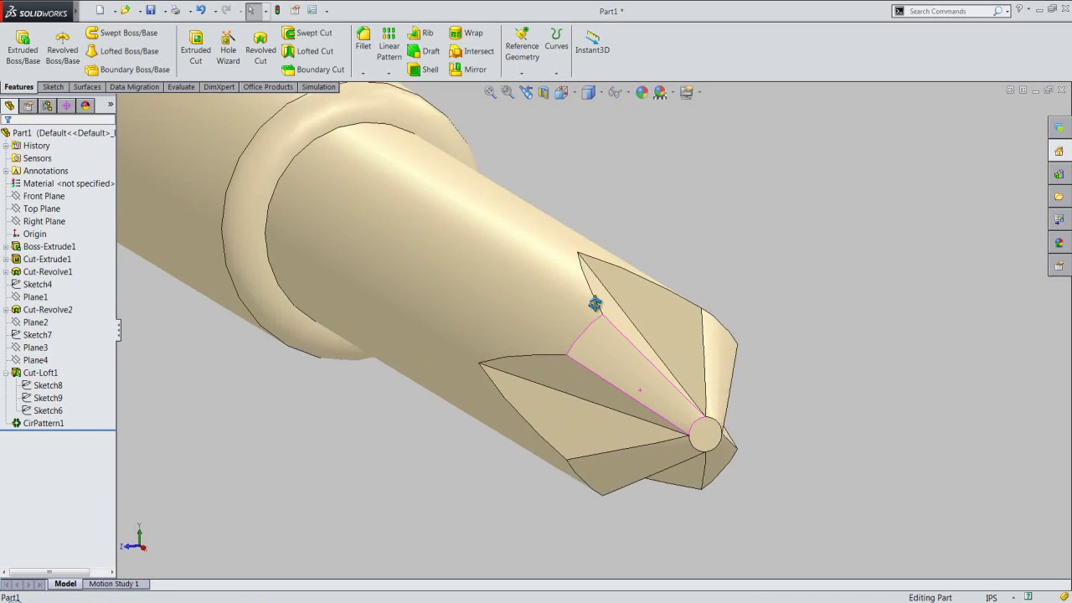
Step: Switch to the isometric view and save the part
click(567, 94)
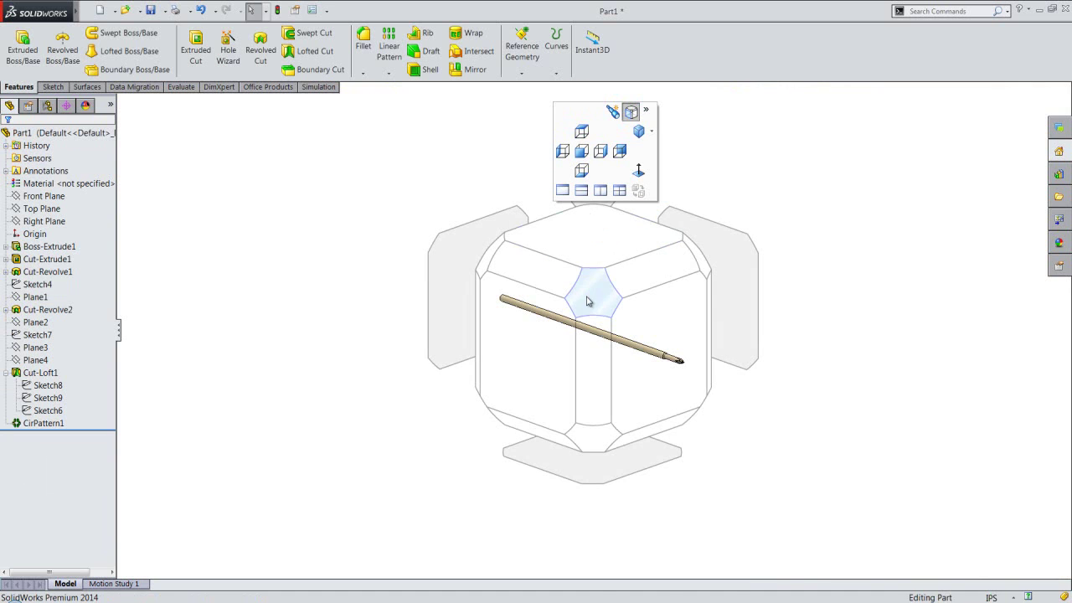
click(586, 296)
scroll(635, 343, down, 2)
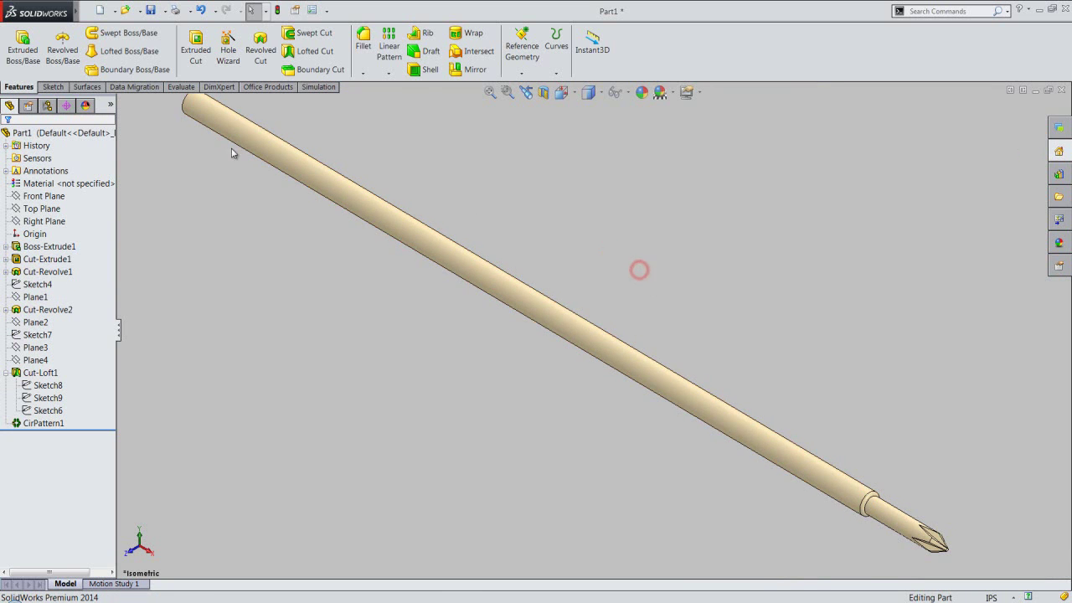
click(151, 10)
Step: Collapse the Cut-Loft1 entry in the feature tree to hide its sketches
right_click(92, 213)
click(119, 221)
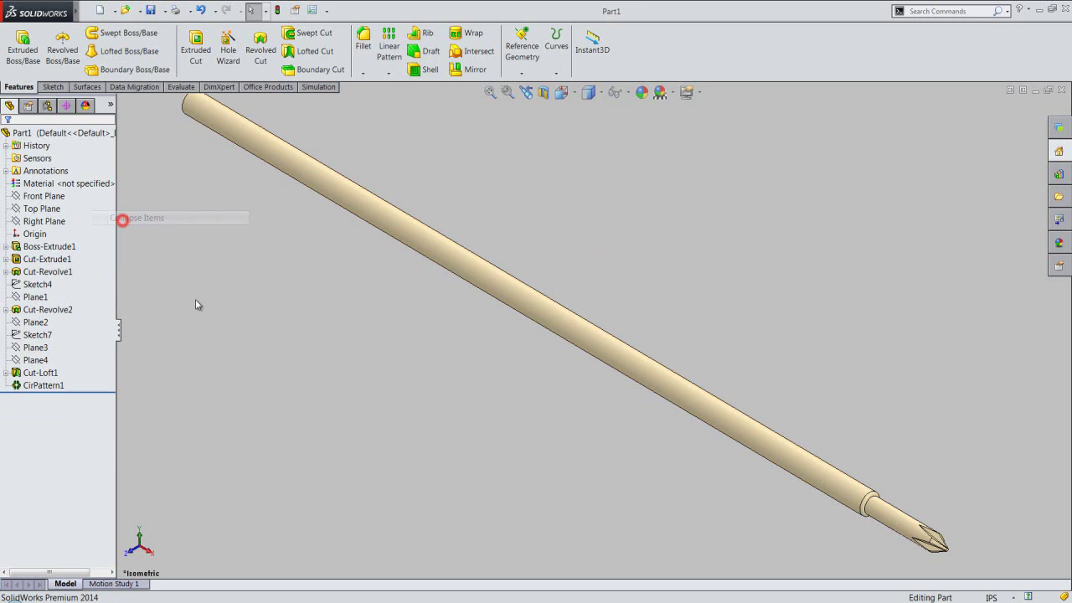
click(193, 227)
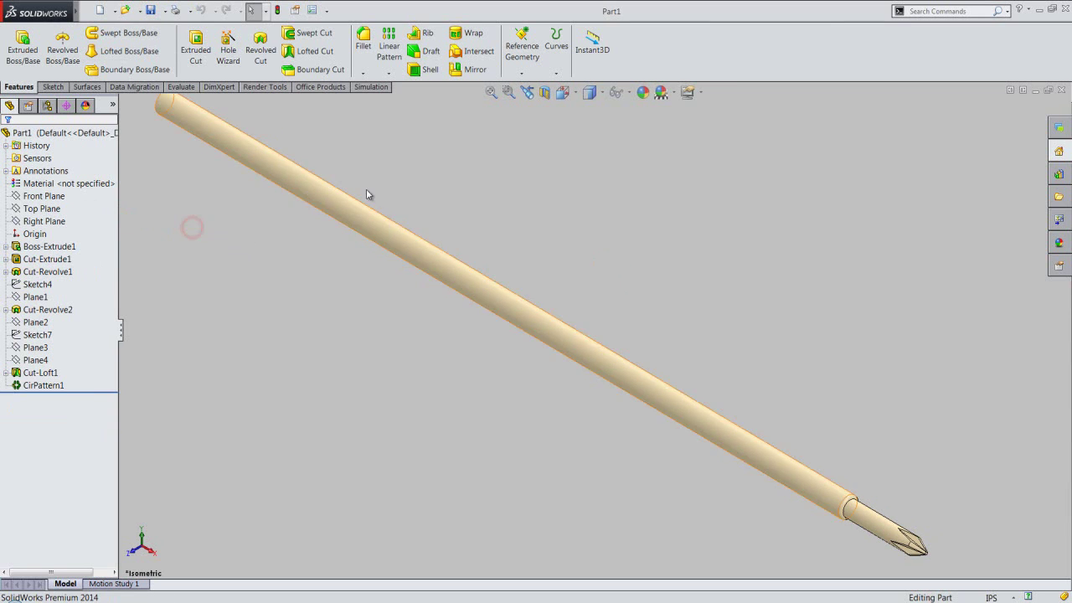
Step: Reorient the view diagonally, zoom to the rod's end, and select Front Plane
click(563, 93)
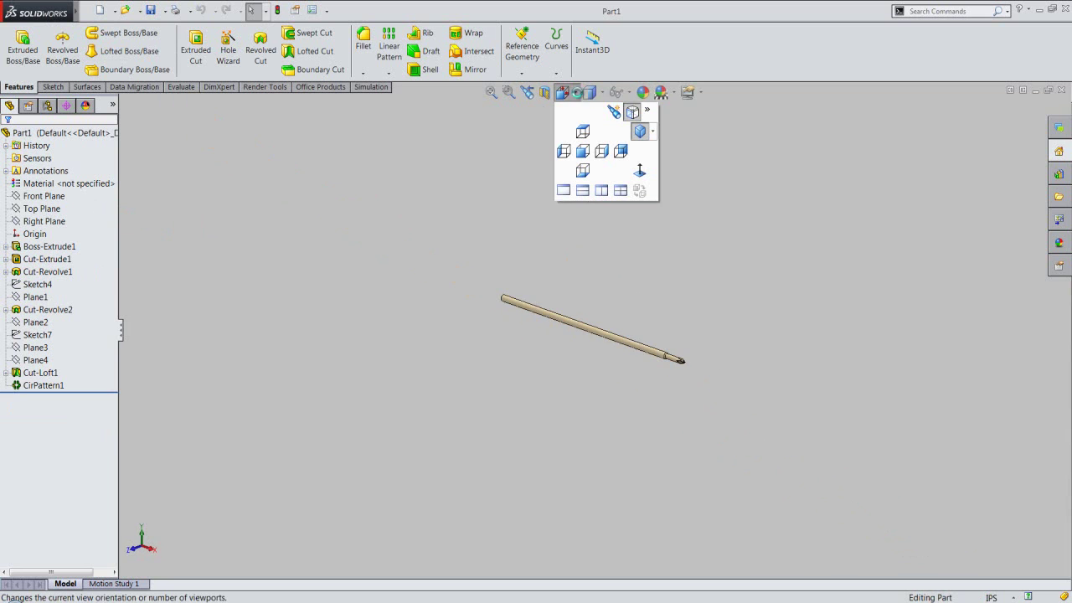
click(489, 254)
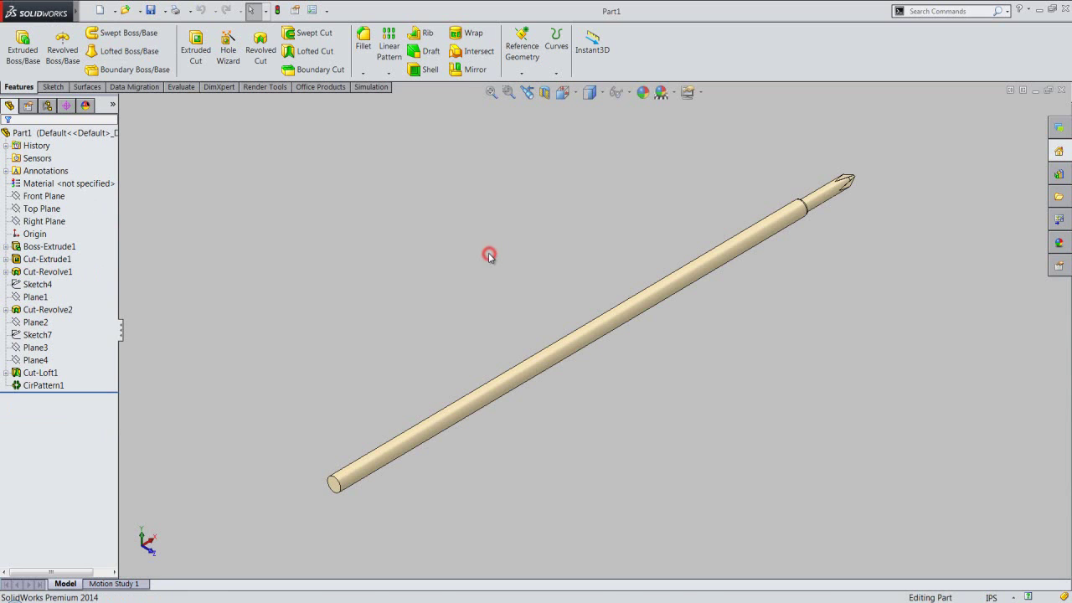
scroll(363, 447, down, 3)
scroll(402, 457, down, 2)
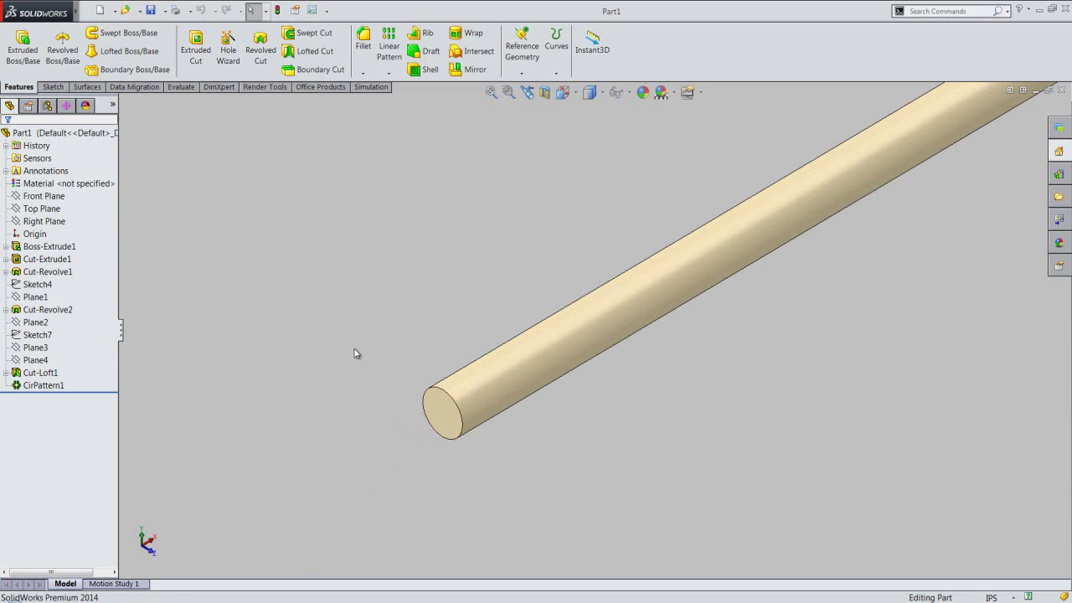
click(56, 198)
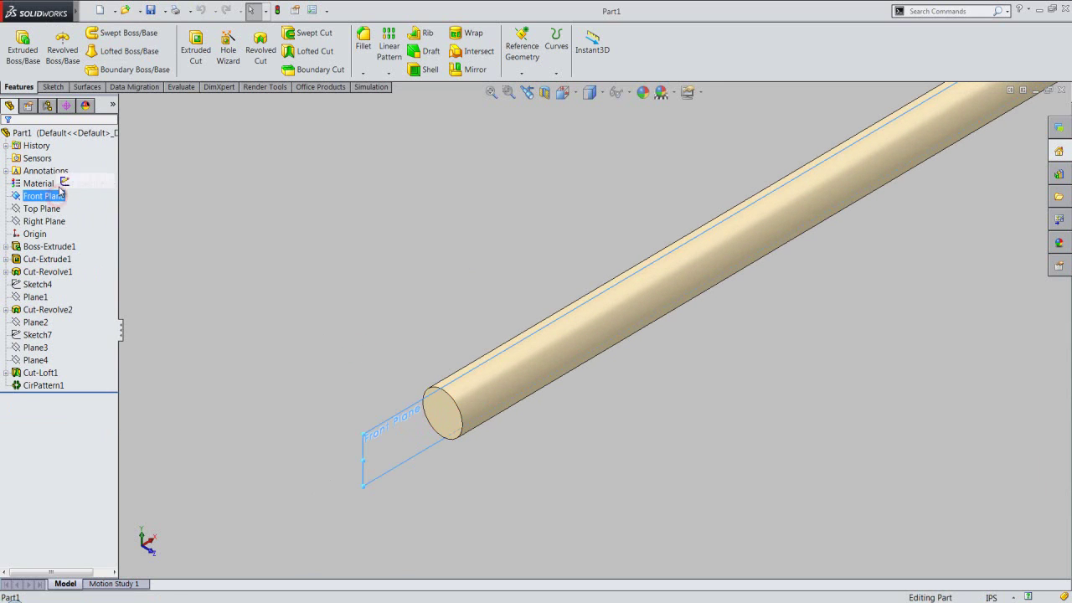
Step: Start a sketch on Front Plane with intersection curves where it cuts the rod
click(65, 180)
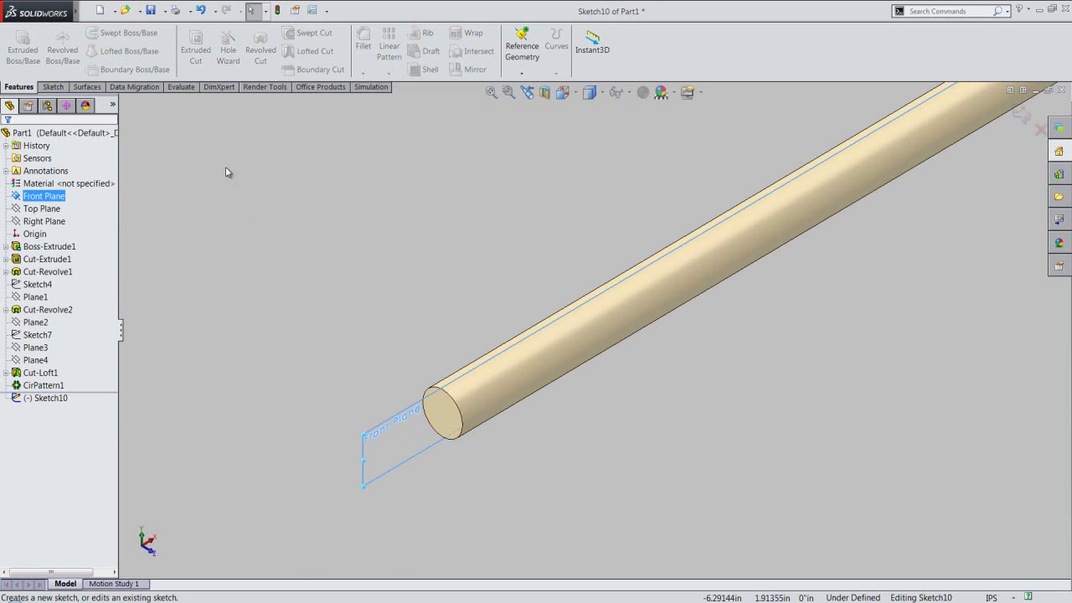
click(53, 87)
click(214, 74)
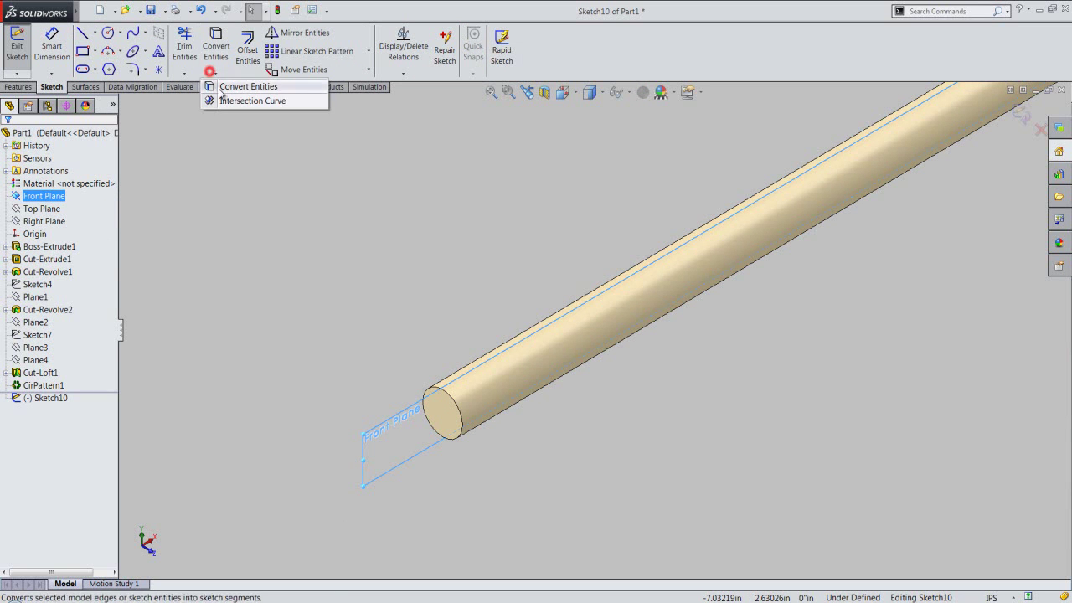
click(224, 101)
click(172, 105)
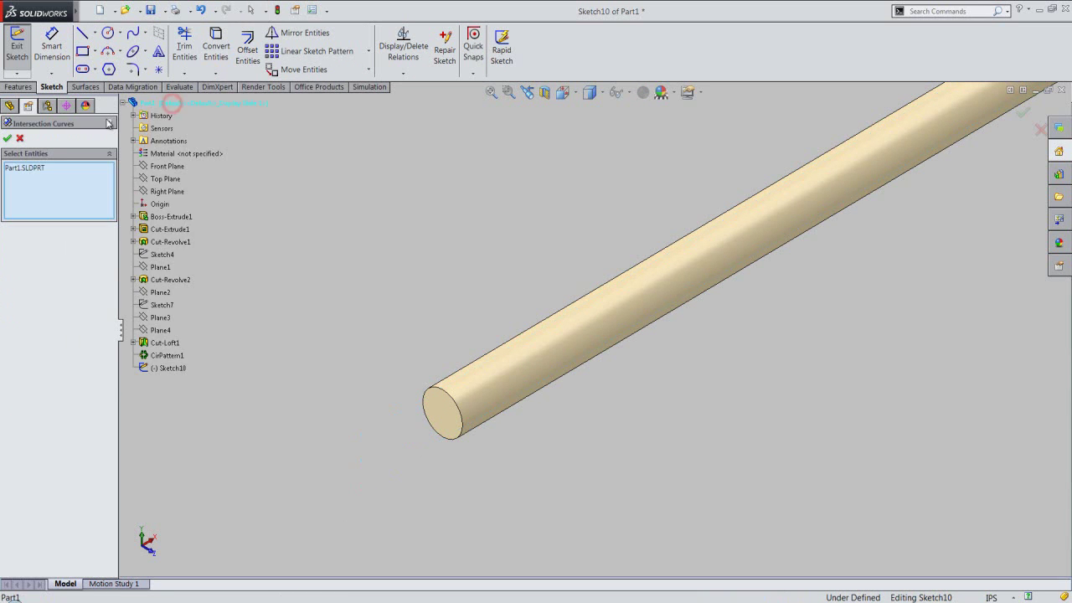
click(7, 138)
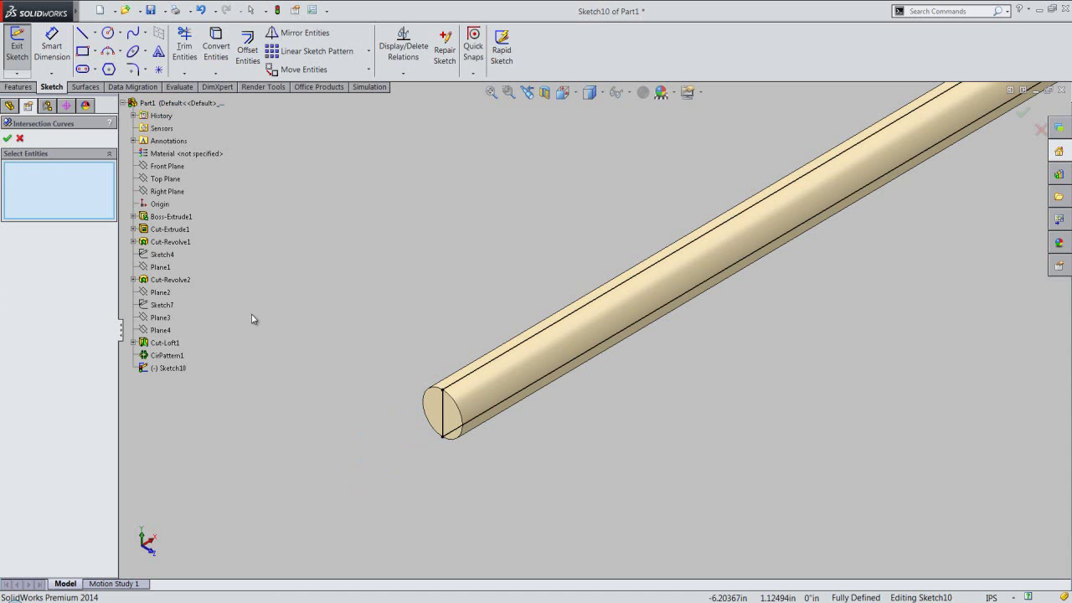
click(9, 139)
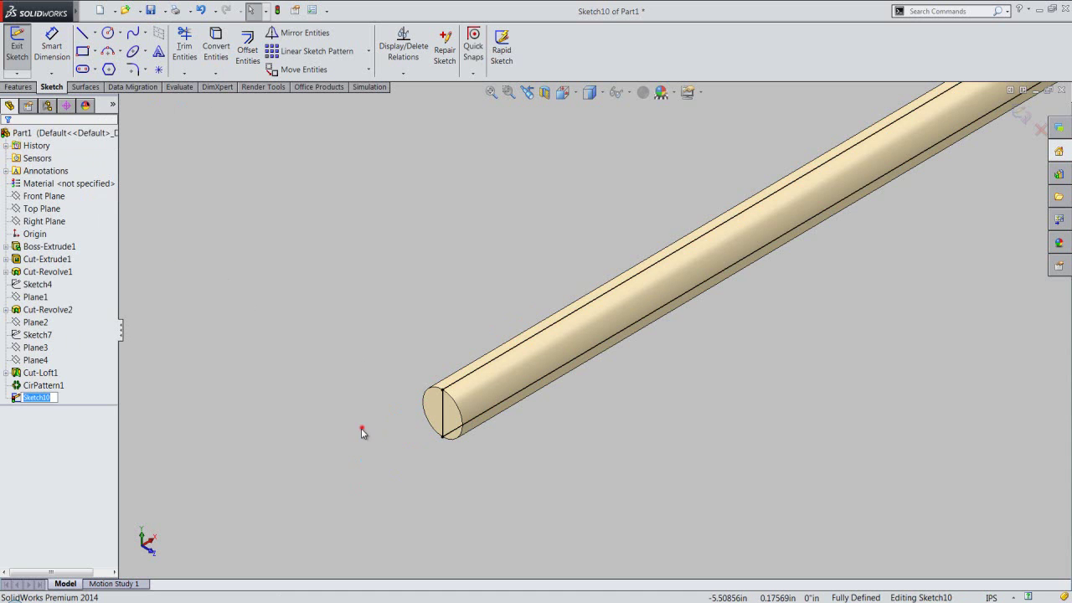
Step: Turn all the intersection lines on the rod into construction geometry
middle_drag(362, 427, 334, 512)
key(f)
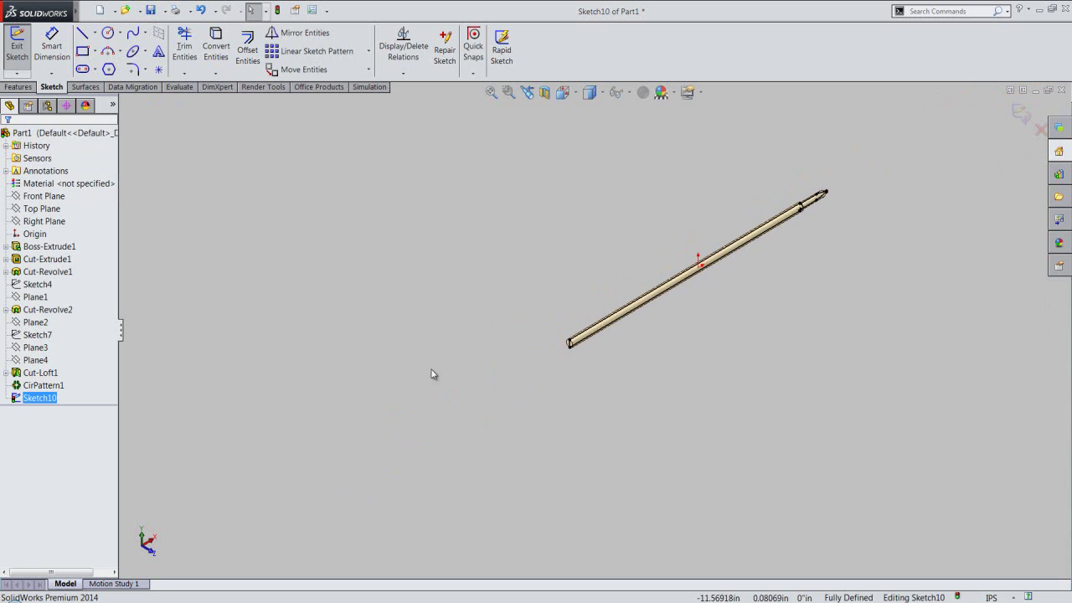
drag(486, 144, 964, 441)
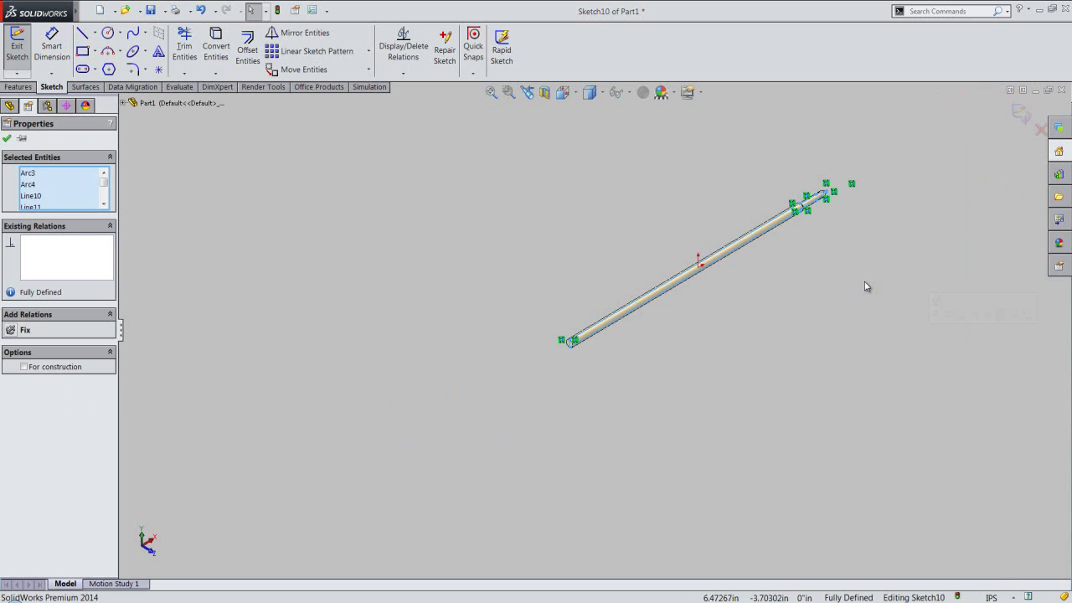
right_click(869, 266)
click(888, 238)
click(838, 291)
scroll(586, 343, down, 2)
scroll(586, 343, down, 2)
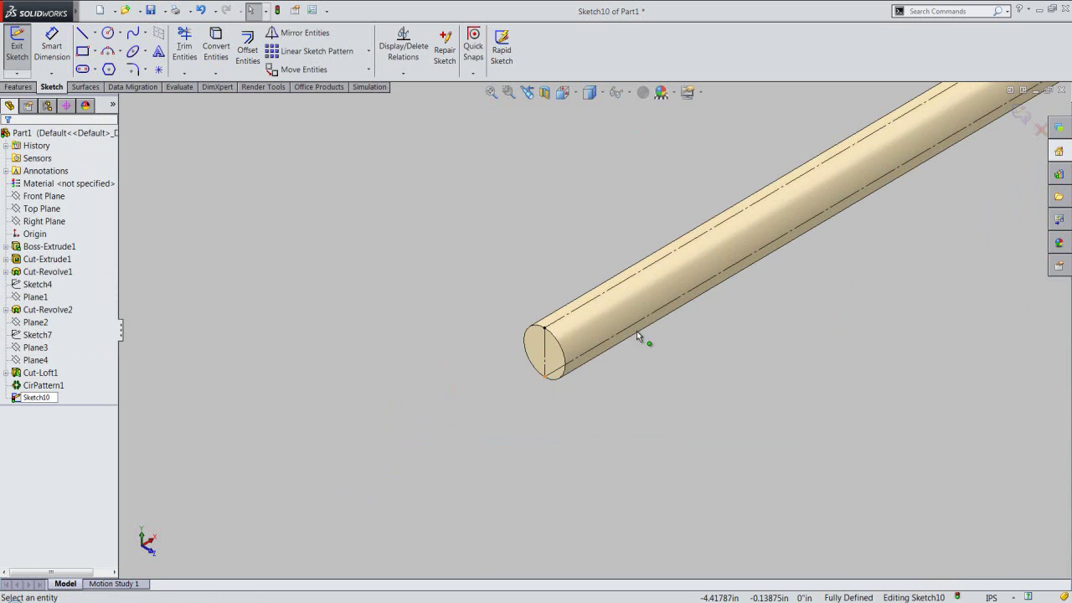
scroll(628, 328, down, 2)
scroll(623, 325, down, 2)
Step: Draw a short 1/16" vertical line on the rod's end face
click(354, 214)
right_click(355, 214)
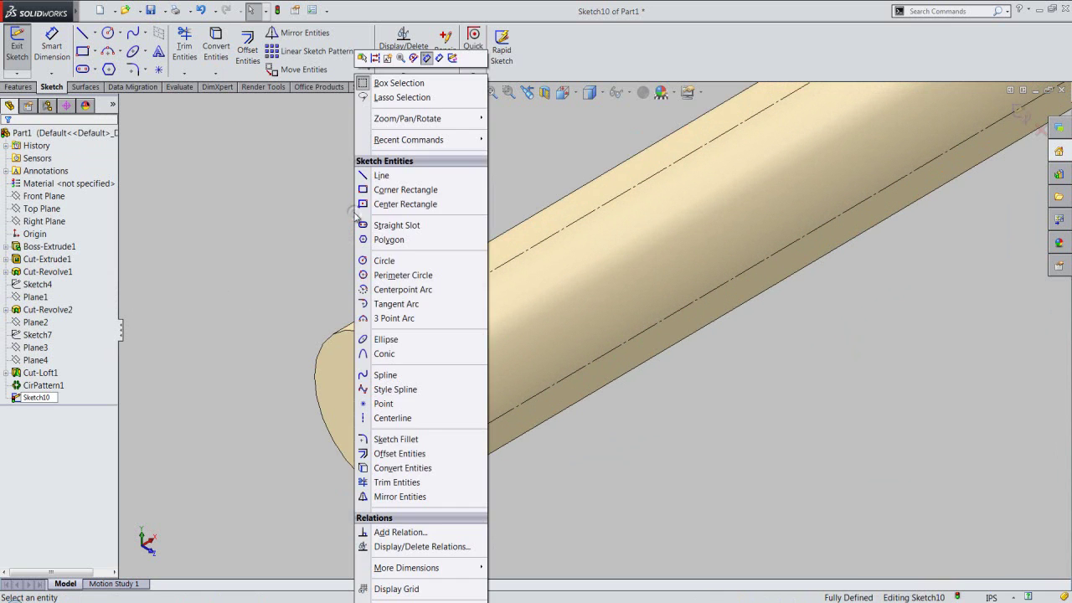
click(362, 174)
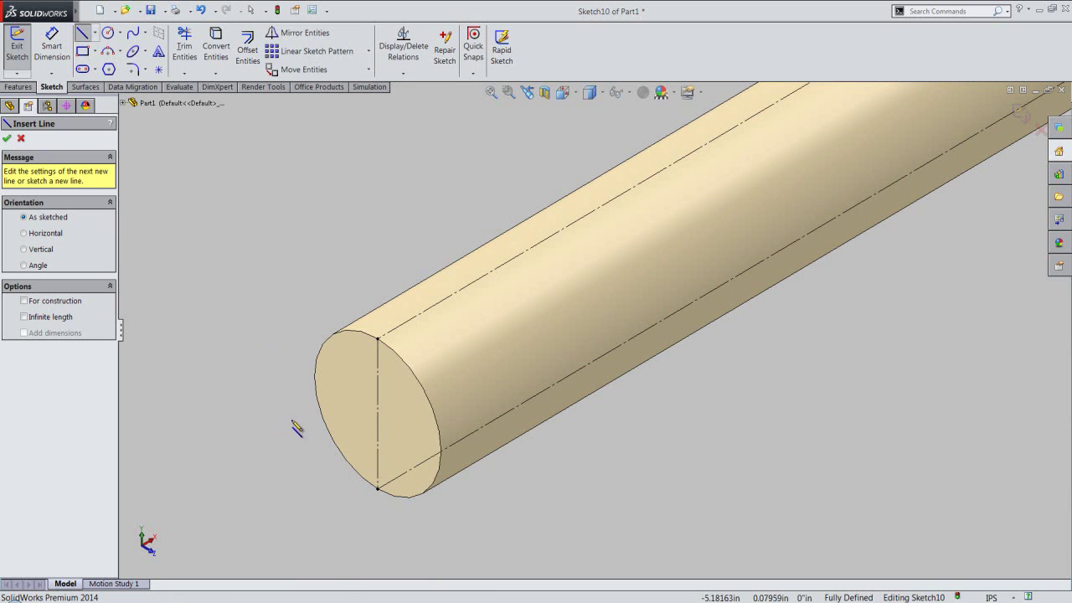
click(350, 374)
text(1/16)
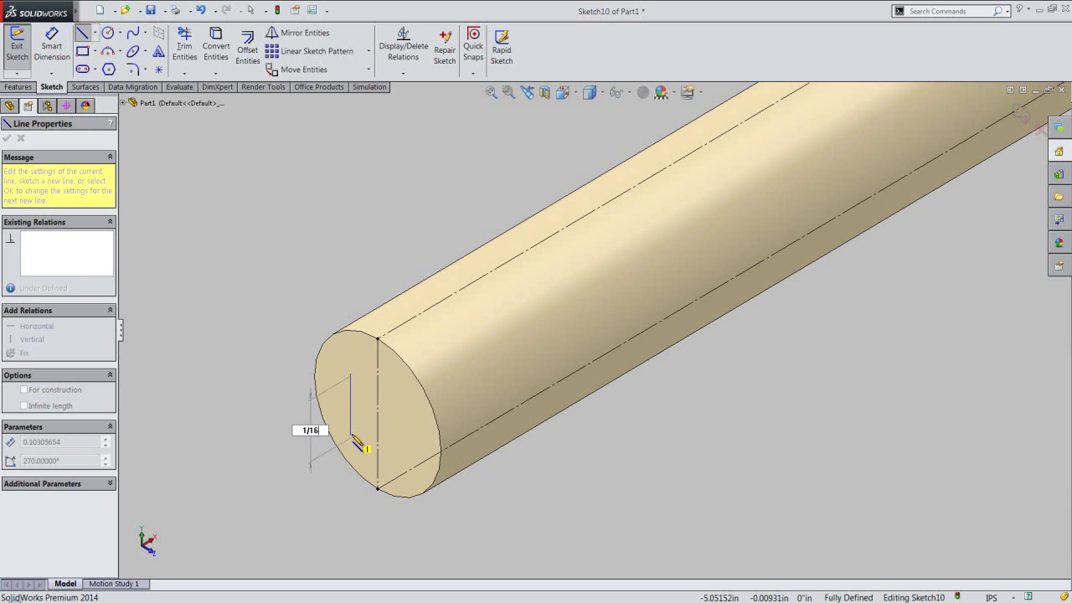
key(Return)
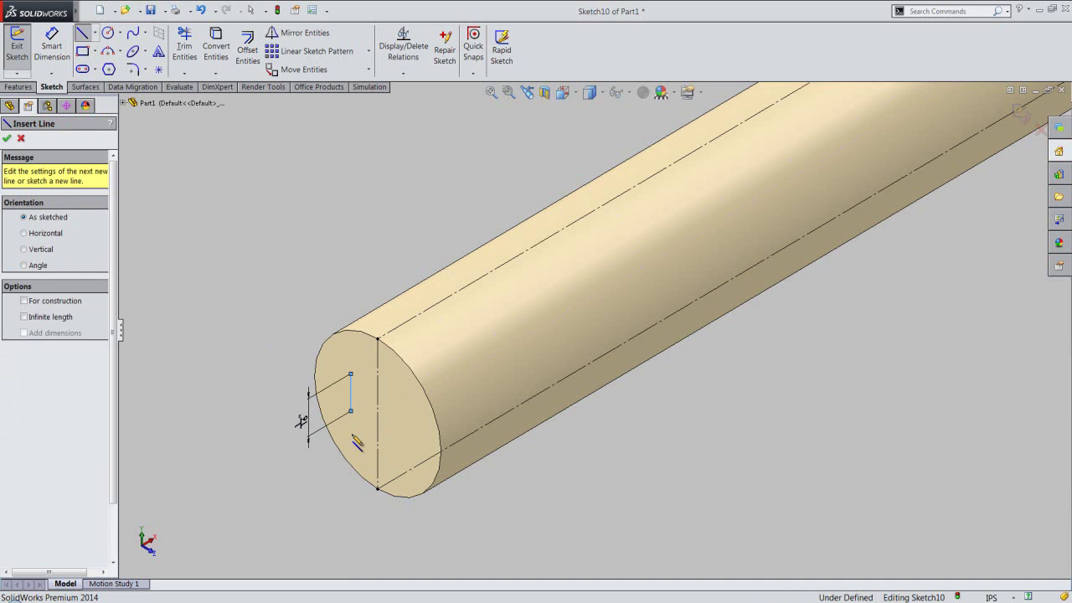
right_click(225, 199)
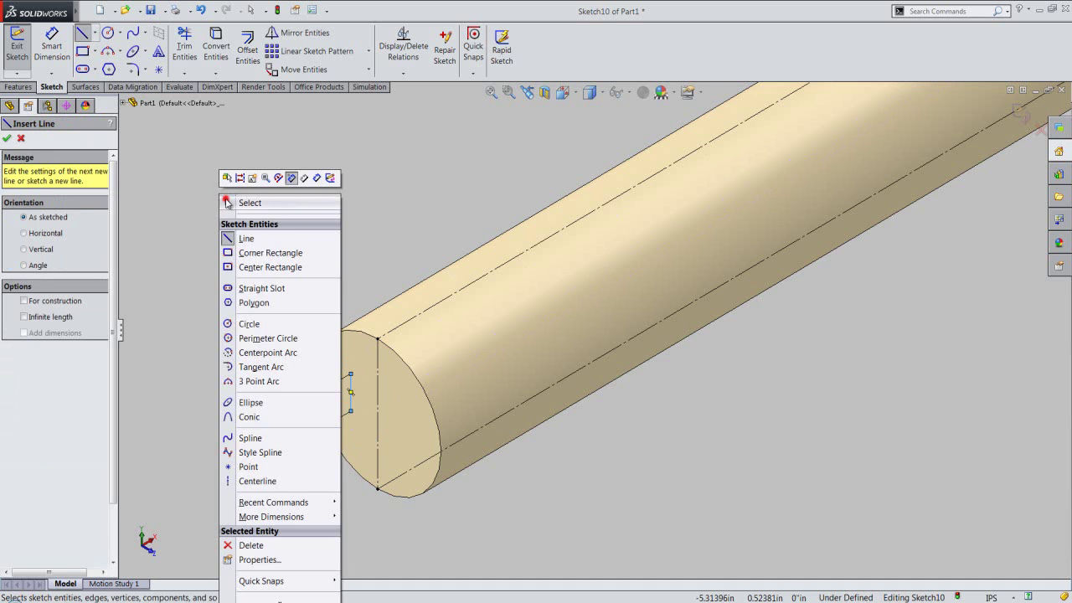
click(224, 199)
scroll(263, 369, down, 1)
Step: Make the short line's midpoint coincident with the end face line's midpoint
click(403, 73)
click(411, 100)
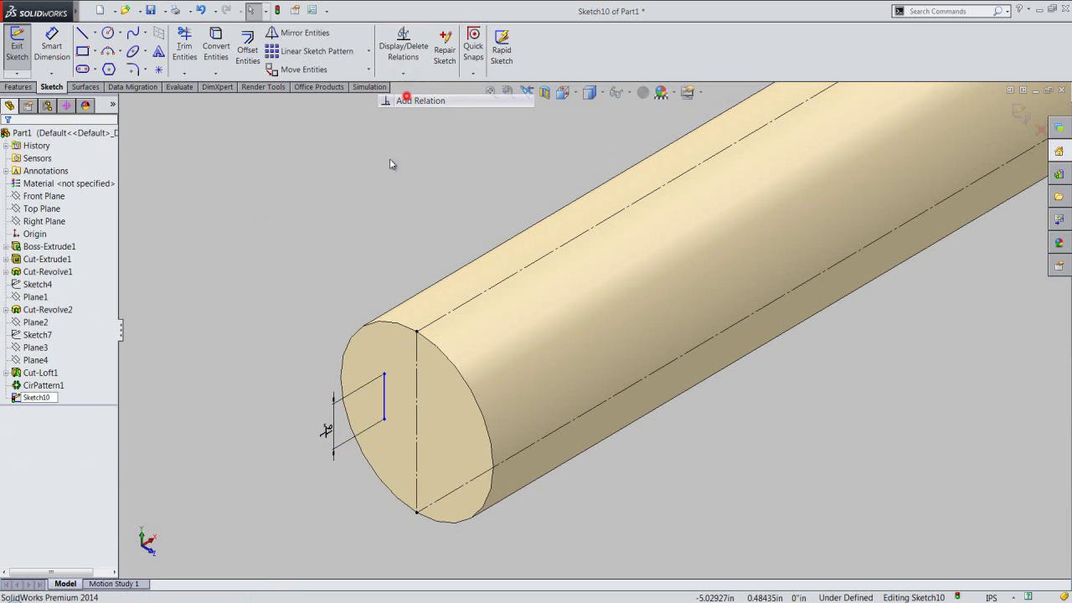
right_click(383, 390)
click(421, 498)
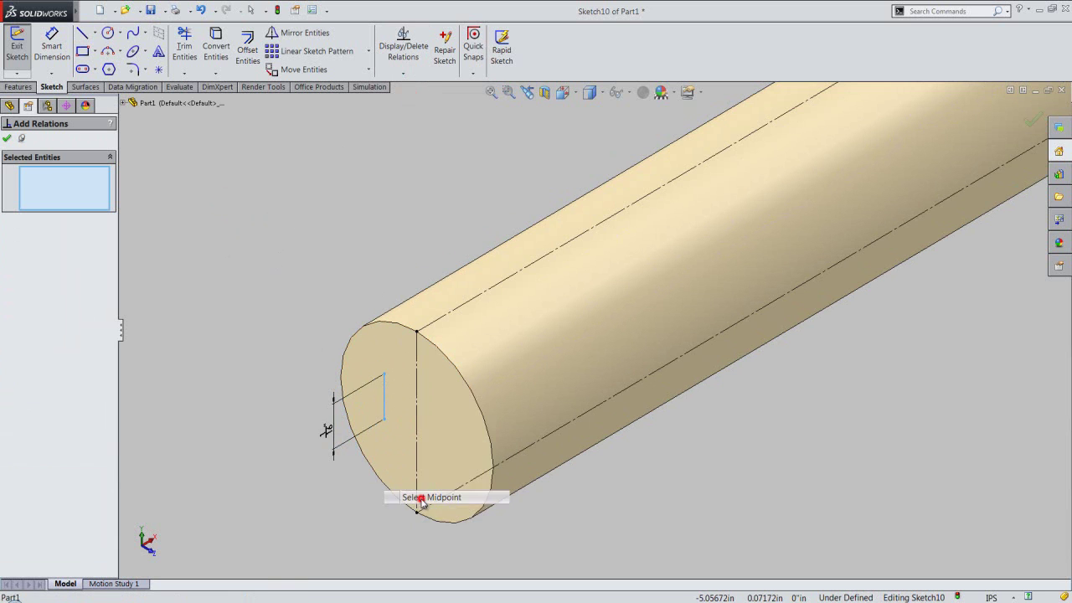
click(417, 434)
right_click(417, 432)
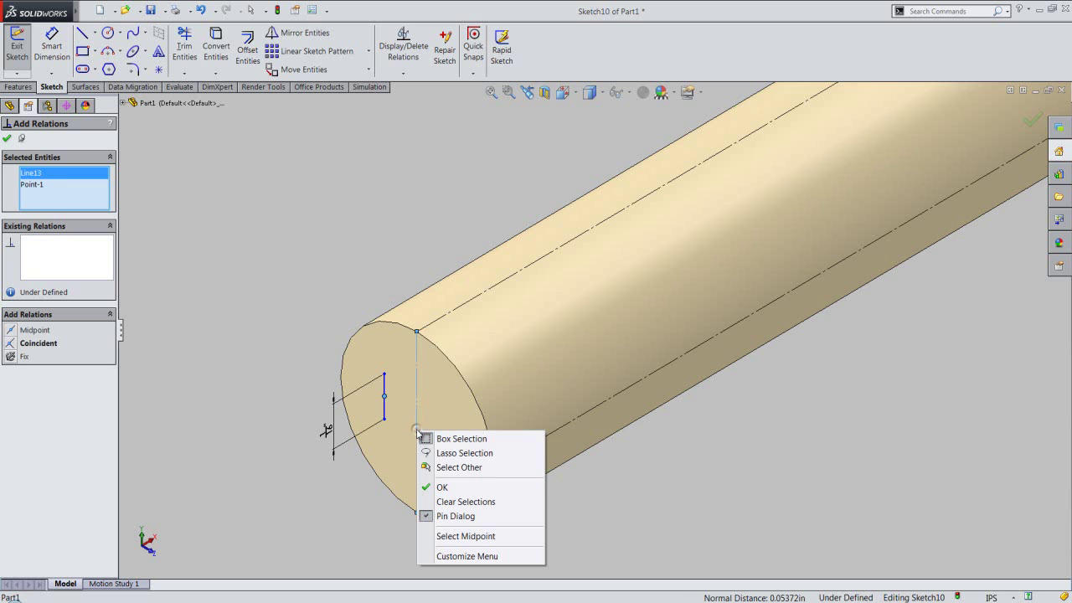
click(461, 537)
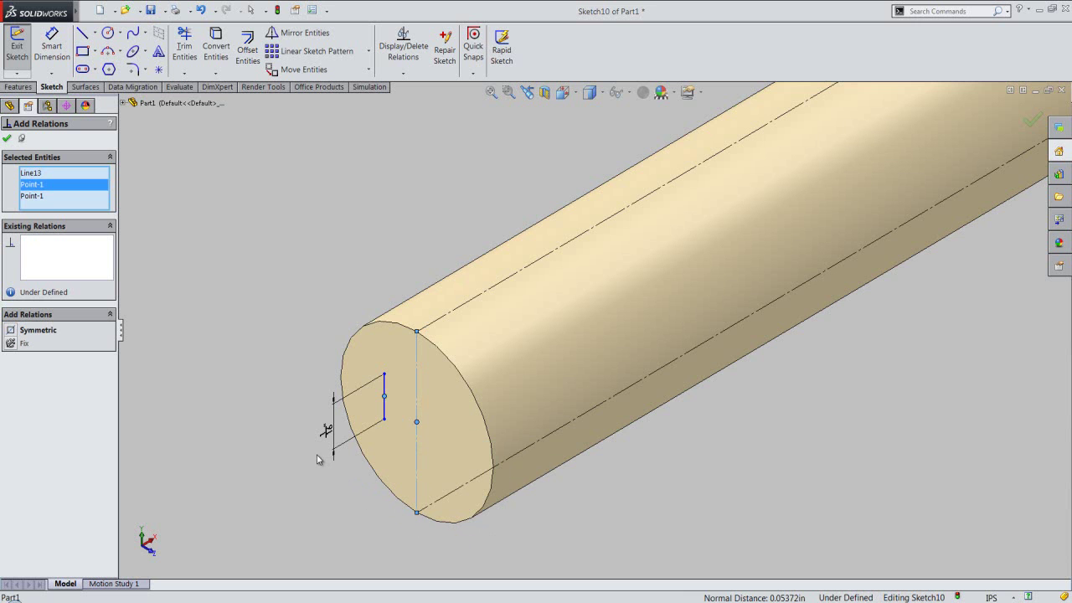
click(33, 173)
right_click(35, 172)
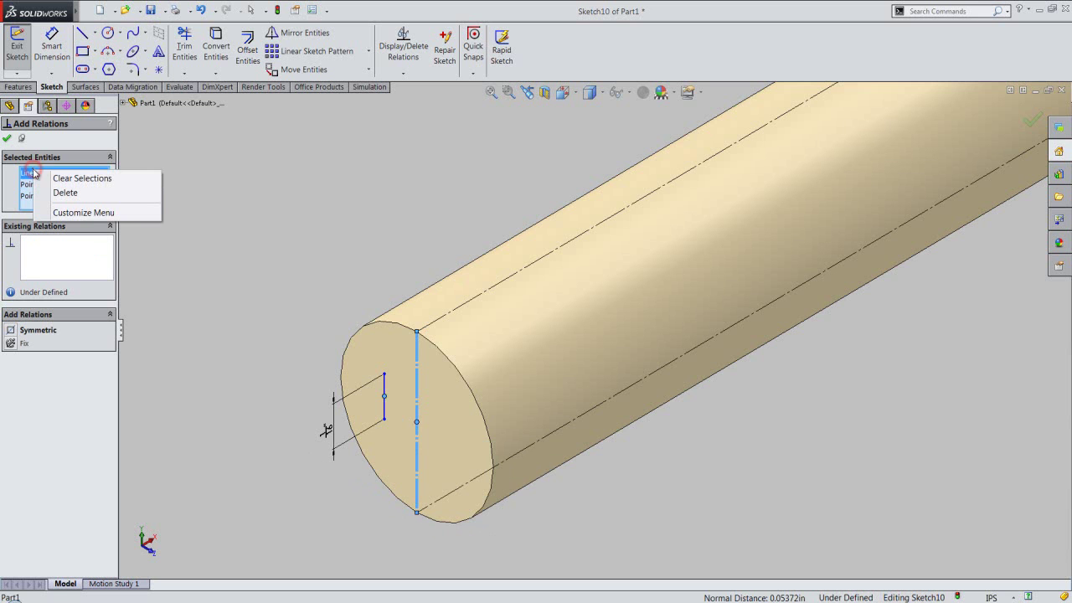
click(51, 193)
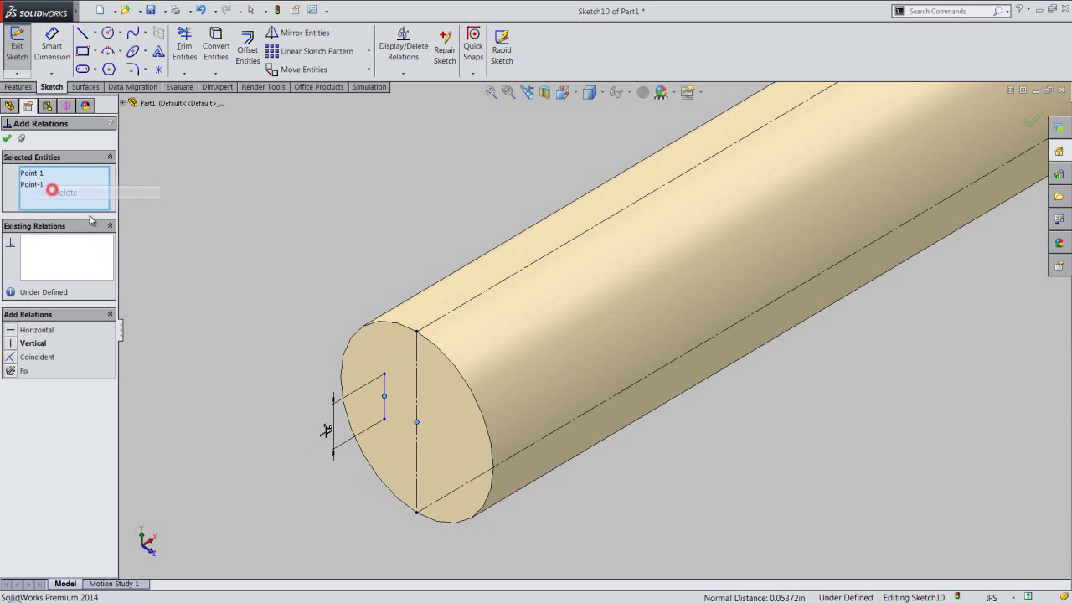
click(10, 358)
click(8, 140)
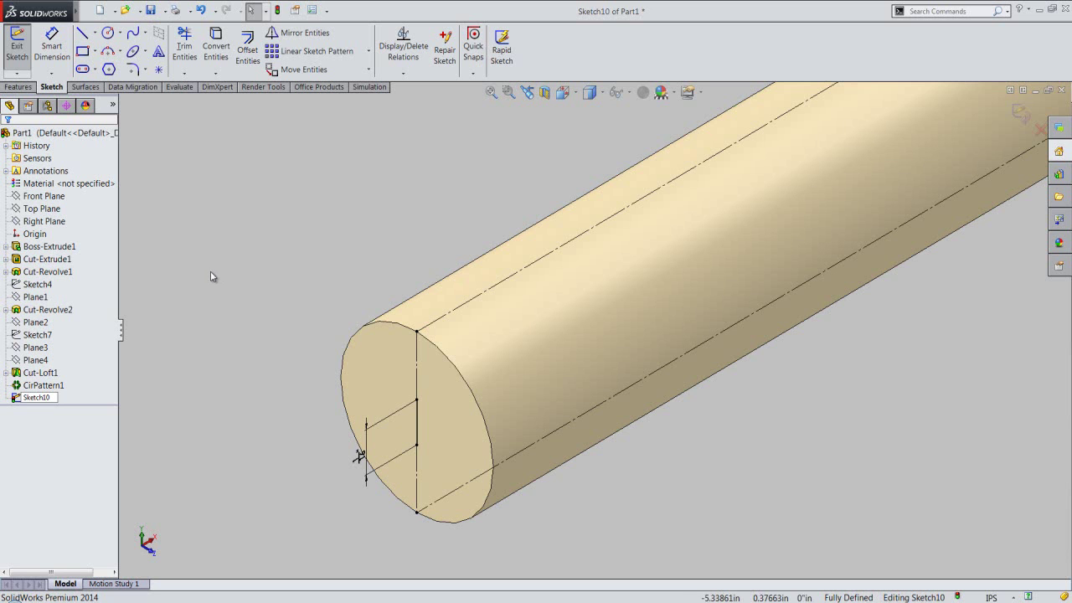
Step: Set the short vertical line to construction geometry
click(418, 425)
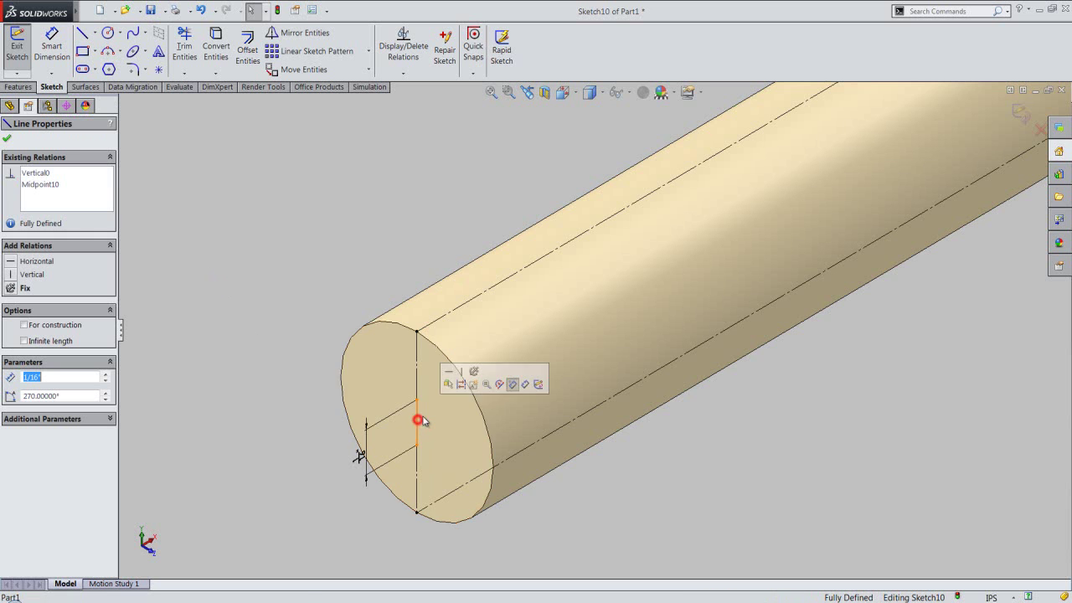
click(468, 385)
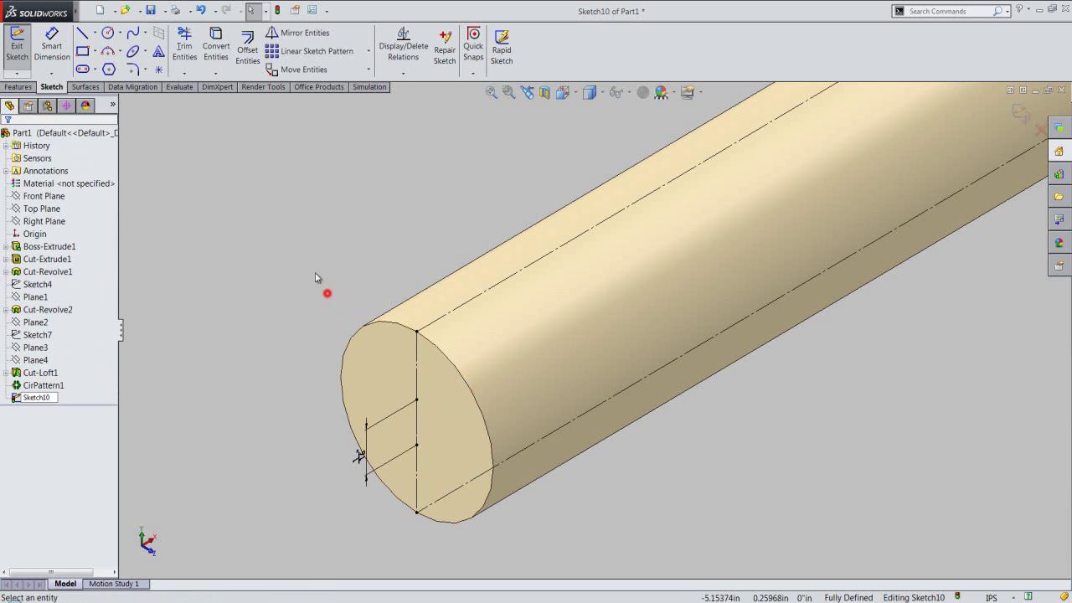
right_click(320, 287)
click(321, 176)
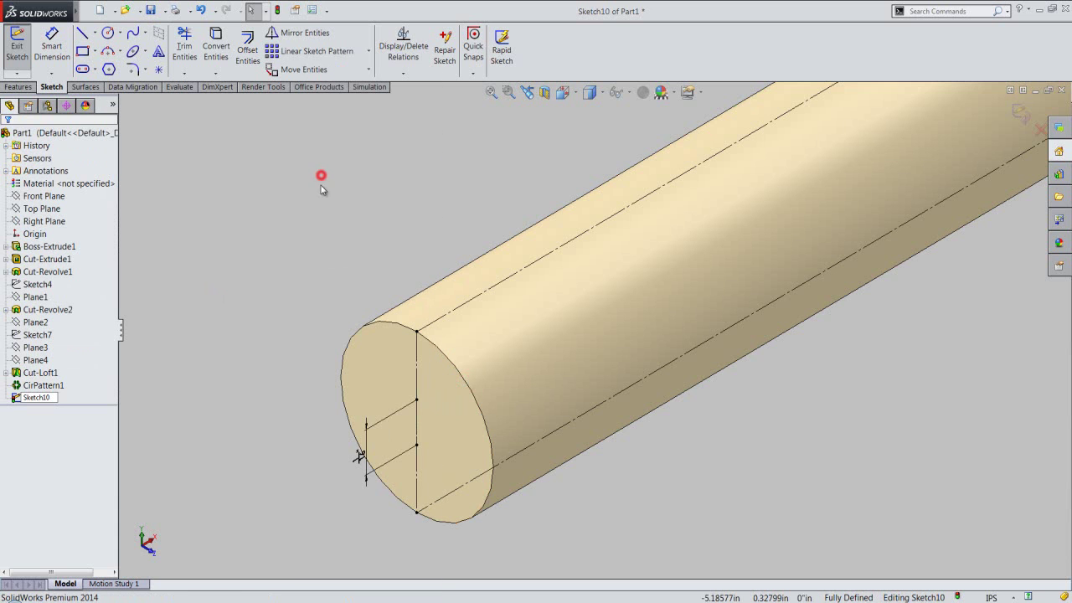
Step: Draw a triangular profile from the vertical line's top along the rod's edge
click(416, 399)
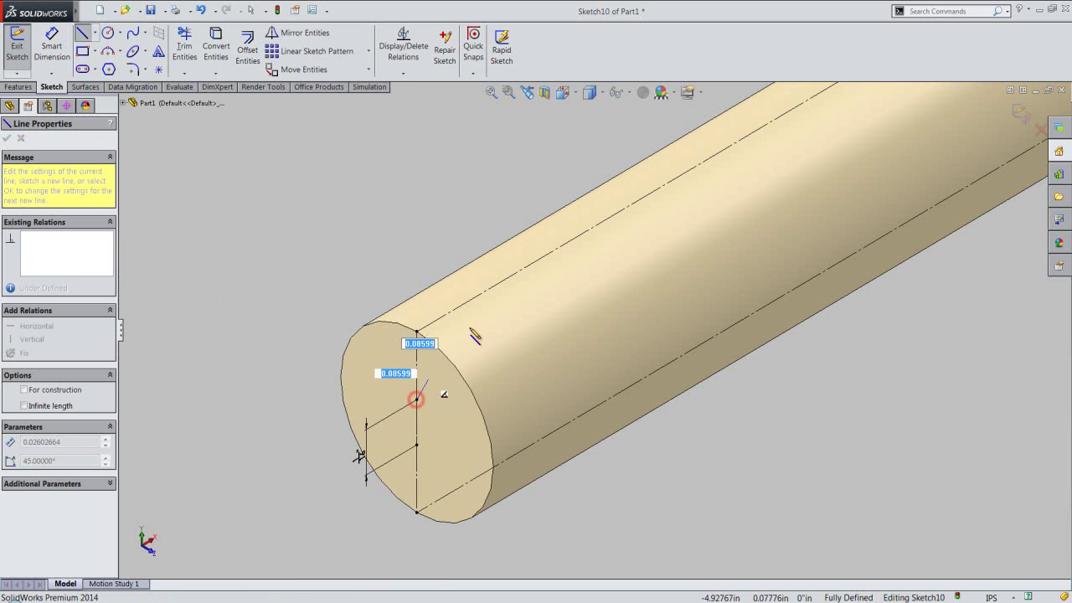
click(487, 290)
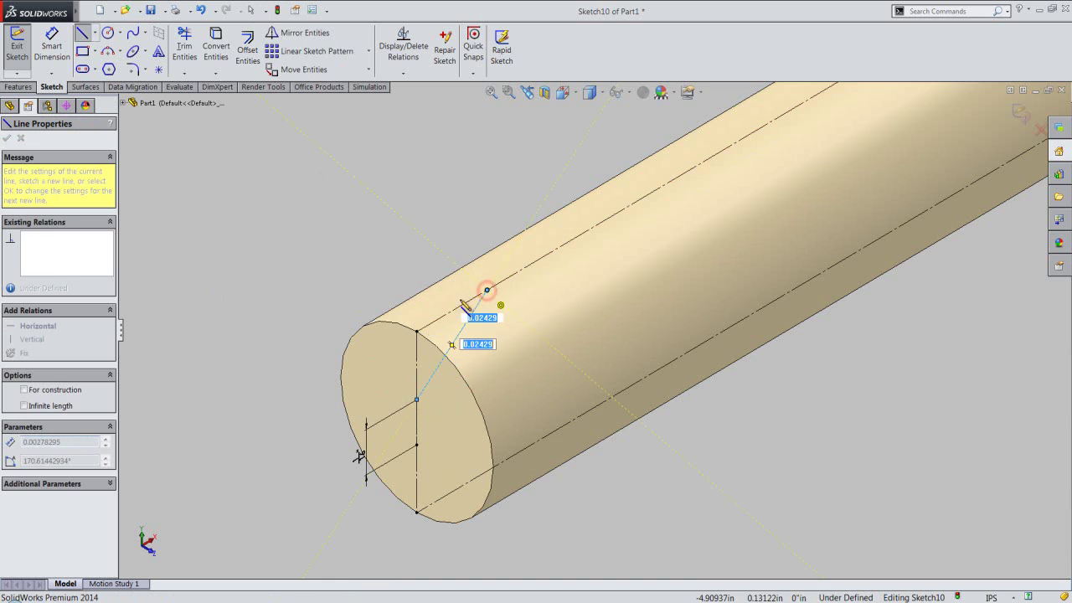
click(417, 332)
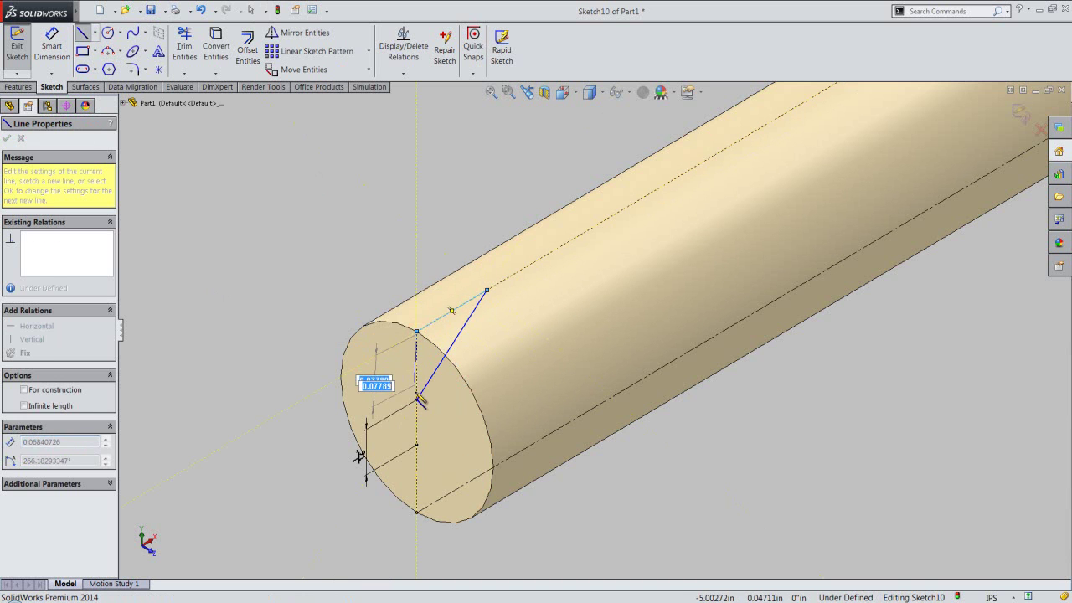
right_click(375, 267)
click(460, 178)
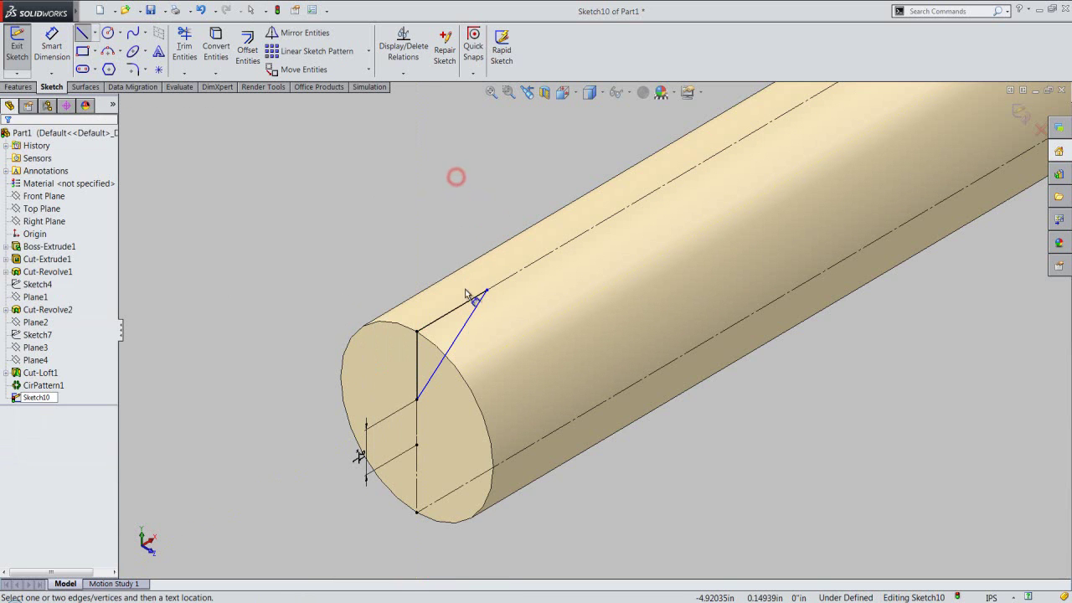
Step: Dimension the triangle's top edge to 3/16"
click(465, 303)
click(450, 237)
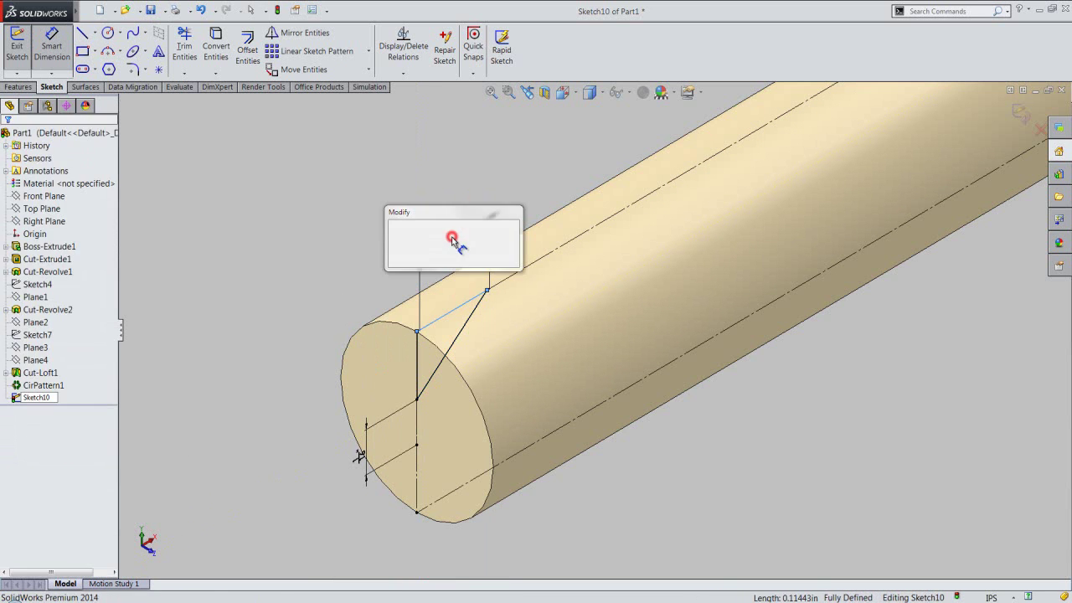
text(3/16)
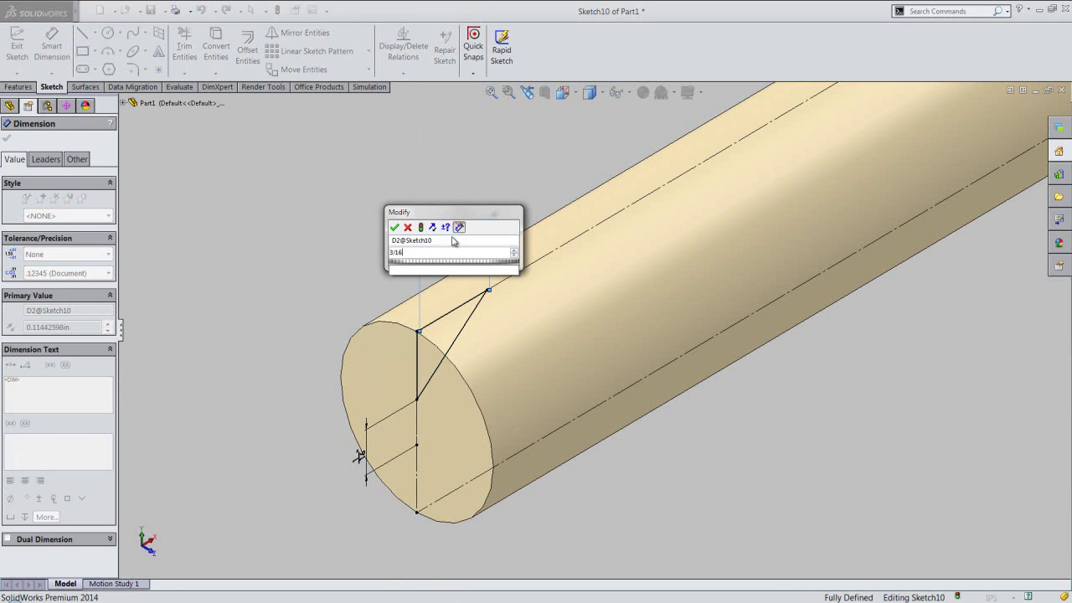
key(Return)
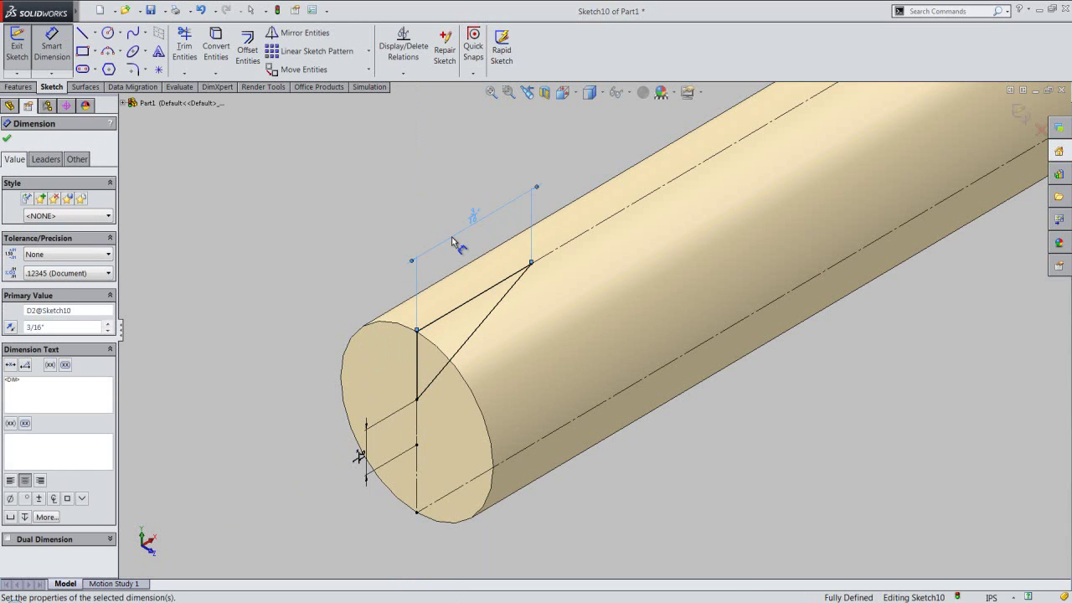
right_click(378, 189)
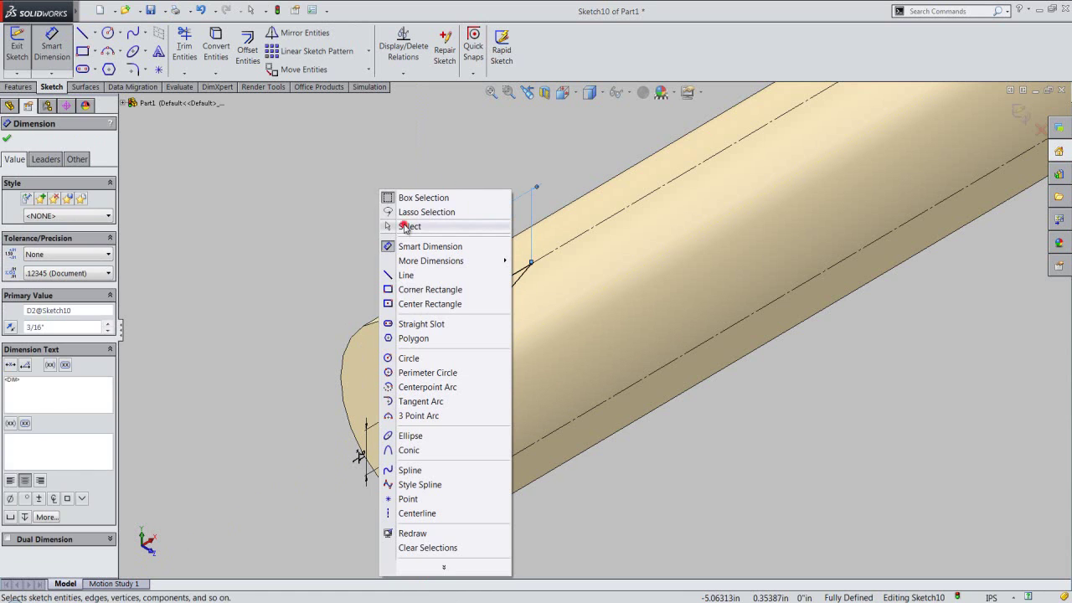
click(405, 227)
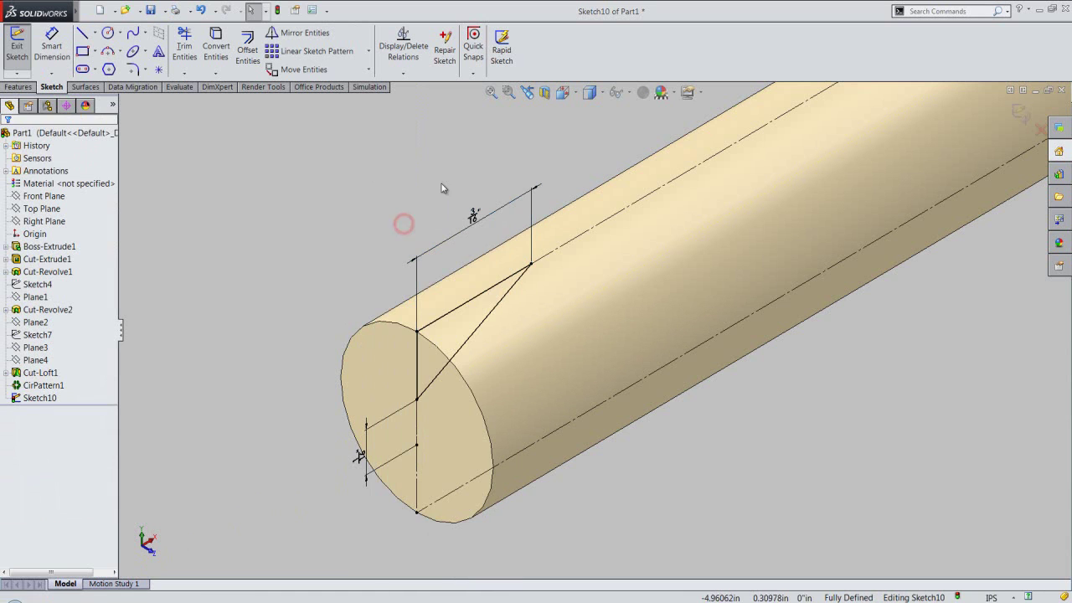
Step: Exit the sketch and turn on Temporary Axes
click(1022, 118)
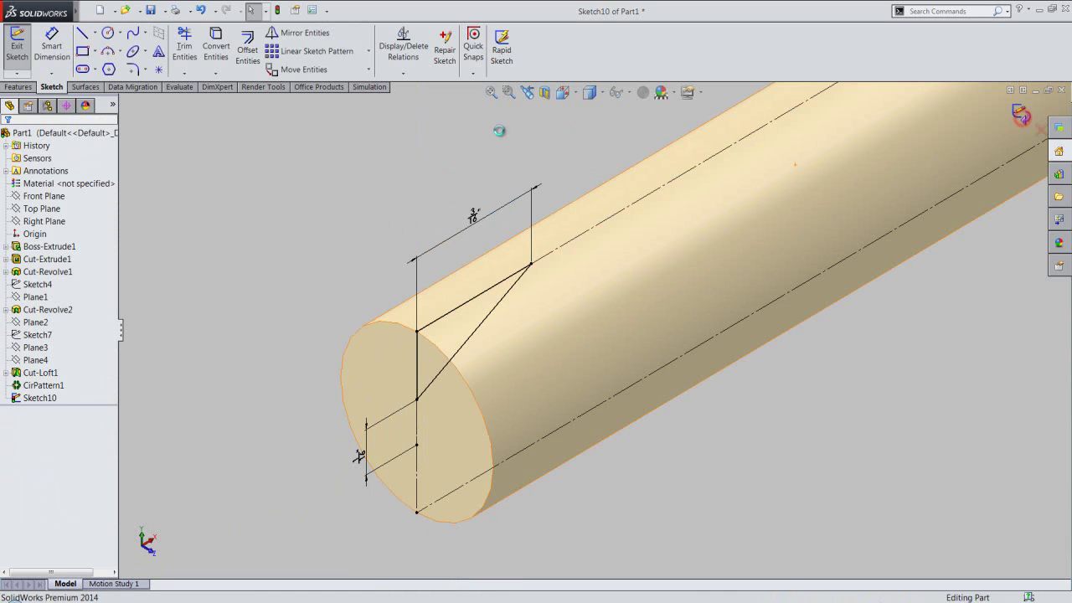
click(627, 96)
click(636, 189)
click(360, 183)
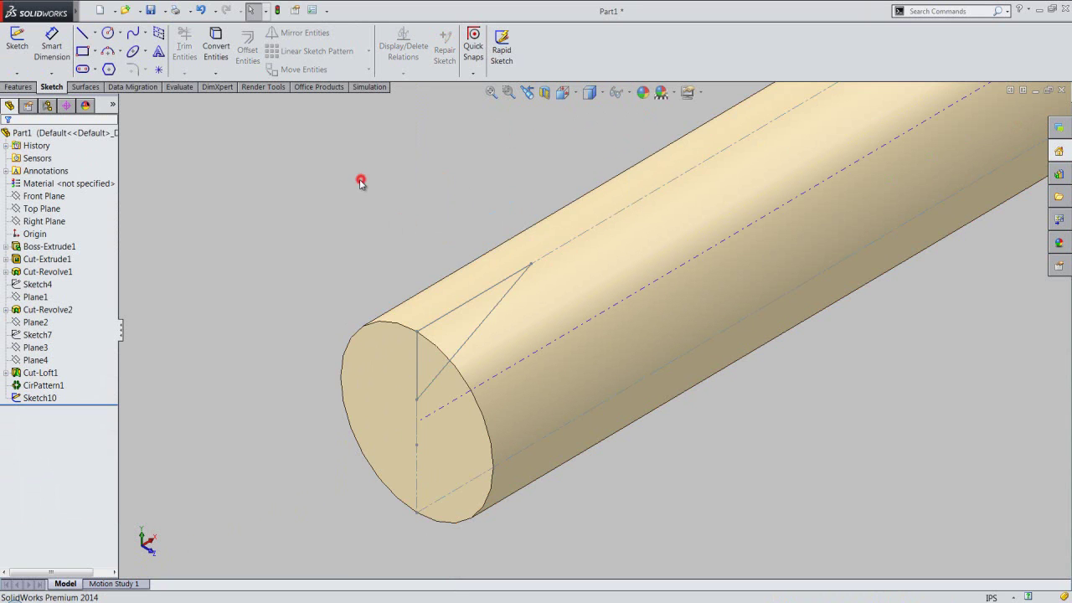
click(18, 86)
Step: Revolve-cut the triangle sketch around the rod's temporary axis to form Cut-Revolve3
click(260, 51)
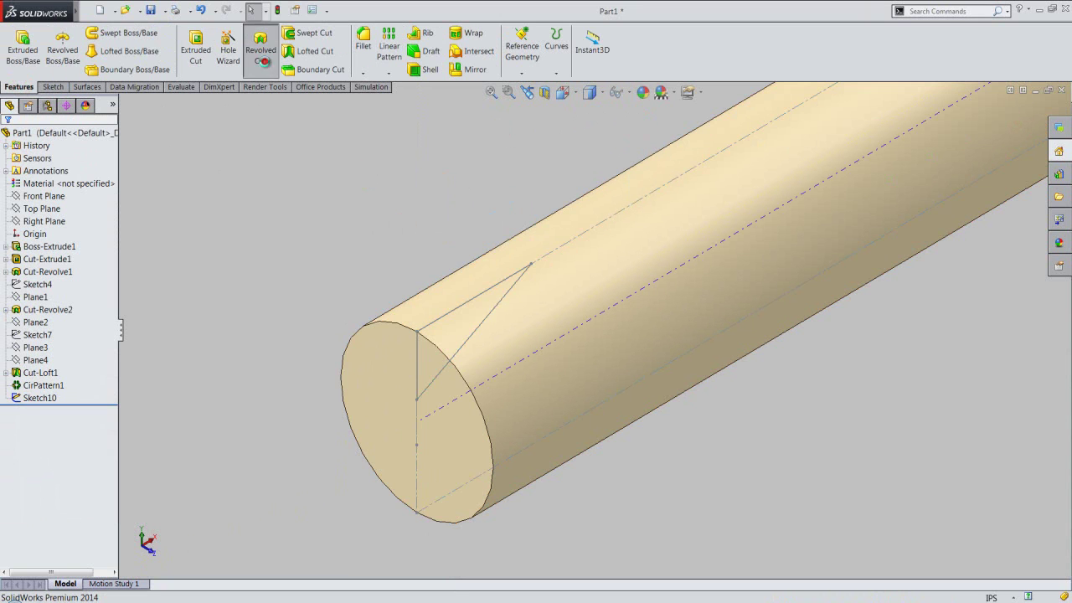
click(488, 314)
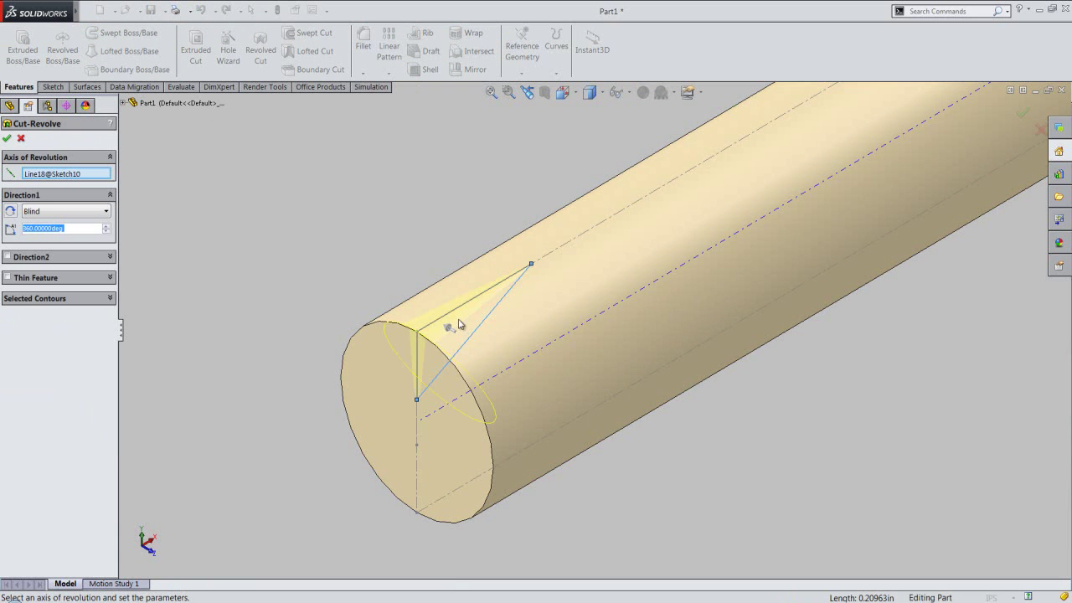
right_click(89, 174)
click(105, 179)
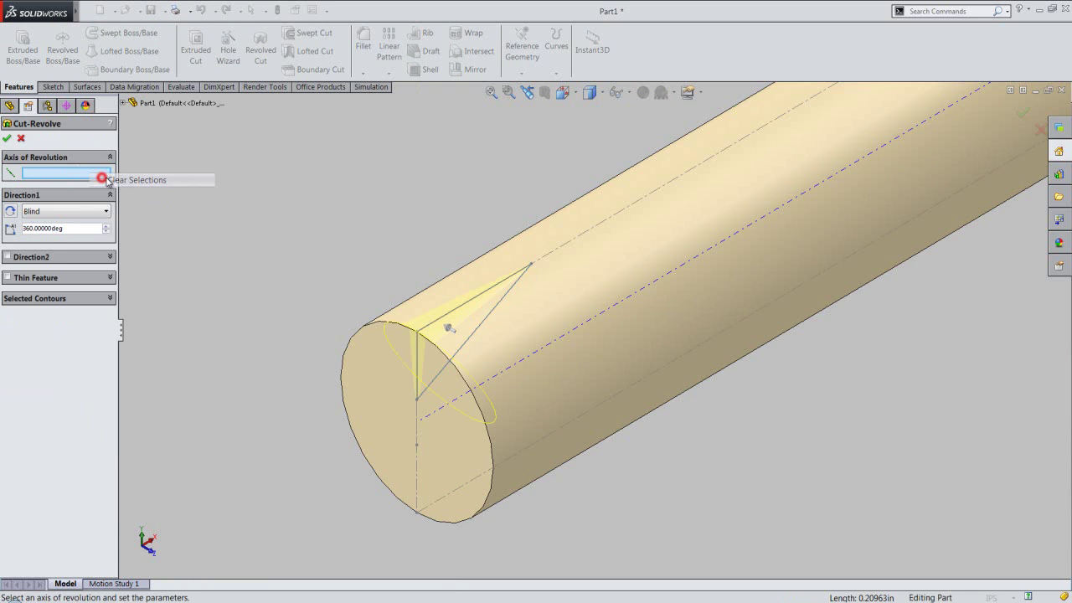
click(561, 337)
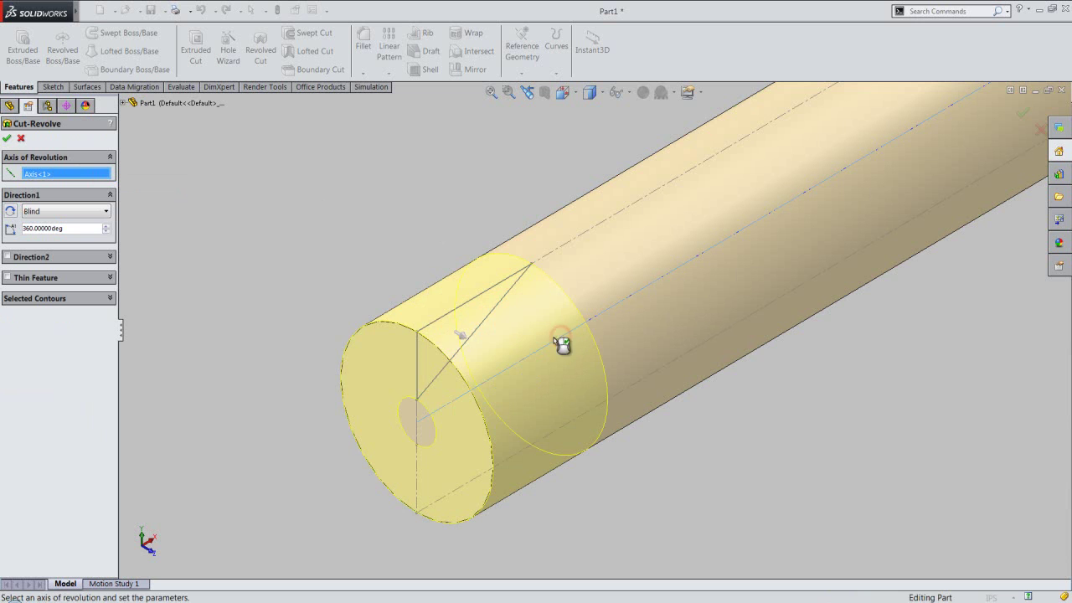
click(8, 138)
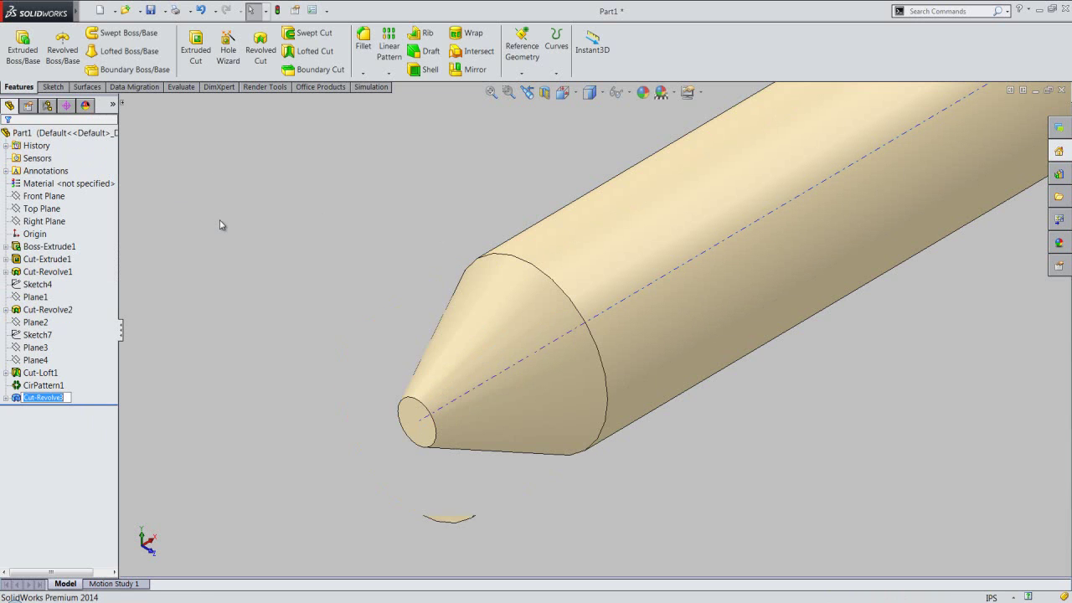
click(221, 222)
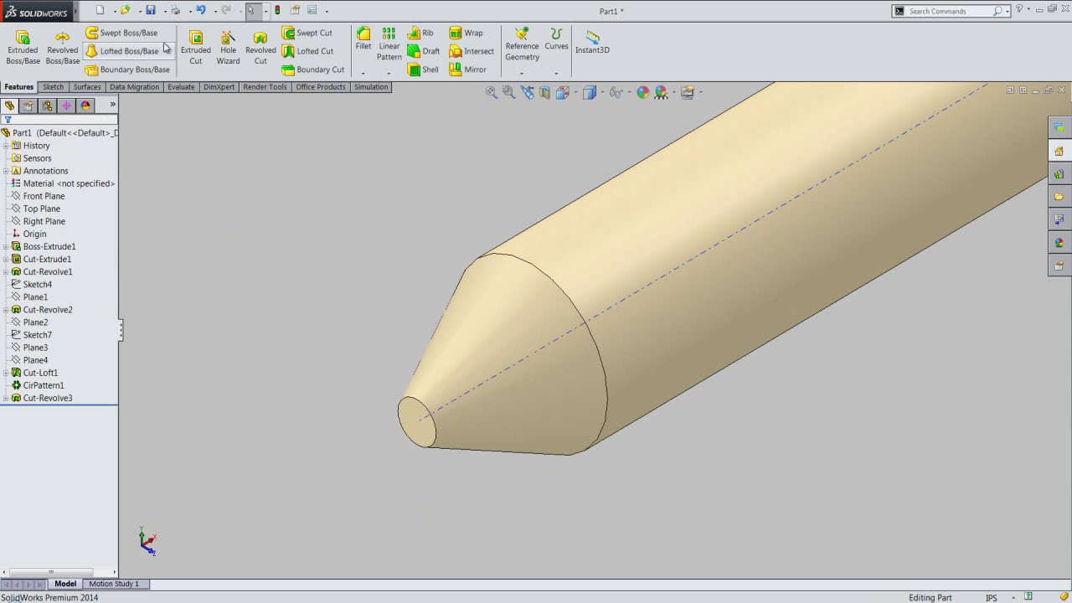
Step: Save the part and orbit to centre the cone tip
click(151, 10)
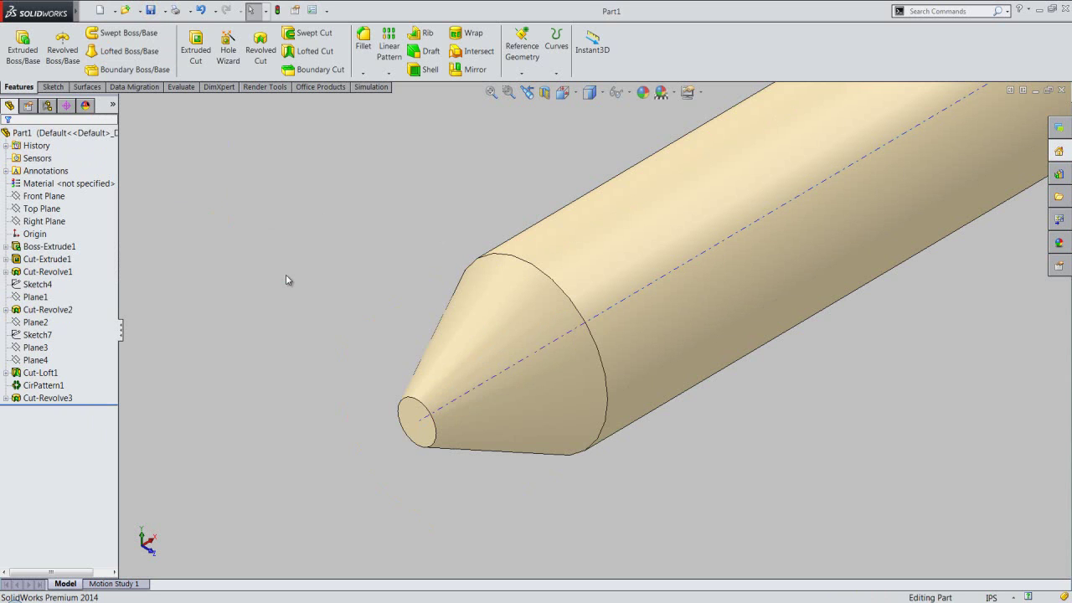
middle_drag(286, 279, 360, 499)
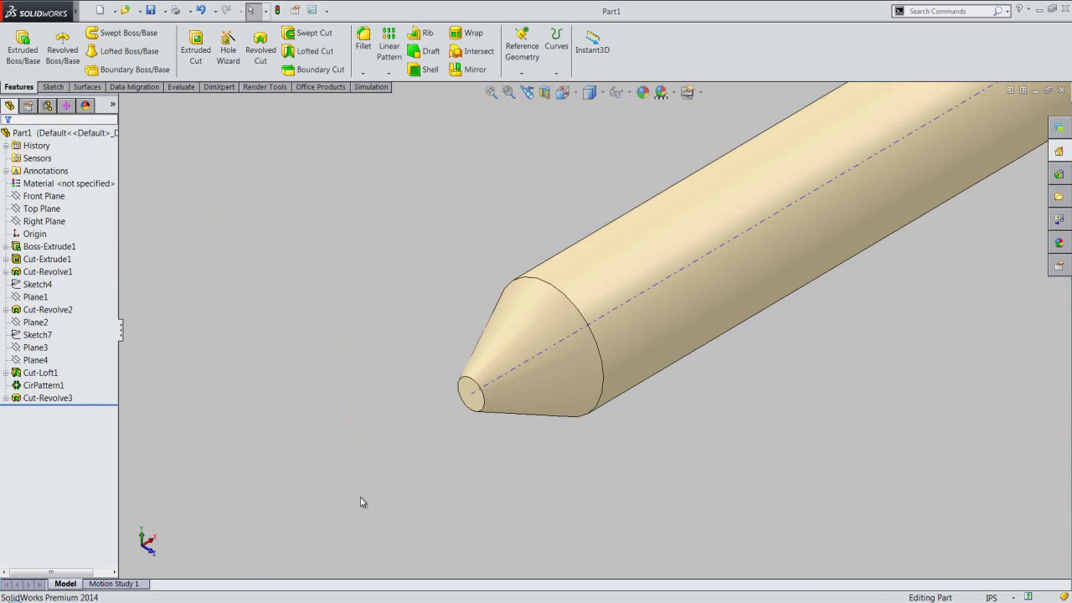
scroll(575, 393, down, 1)
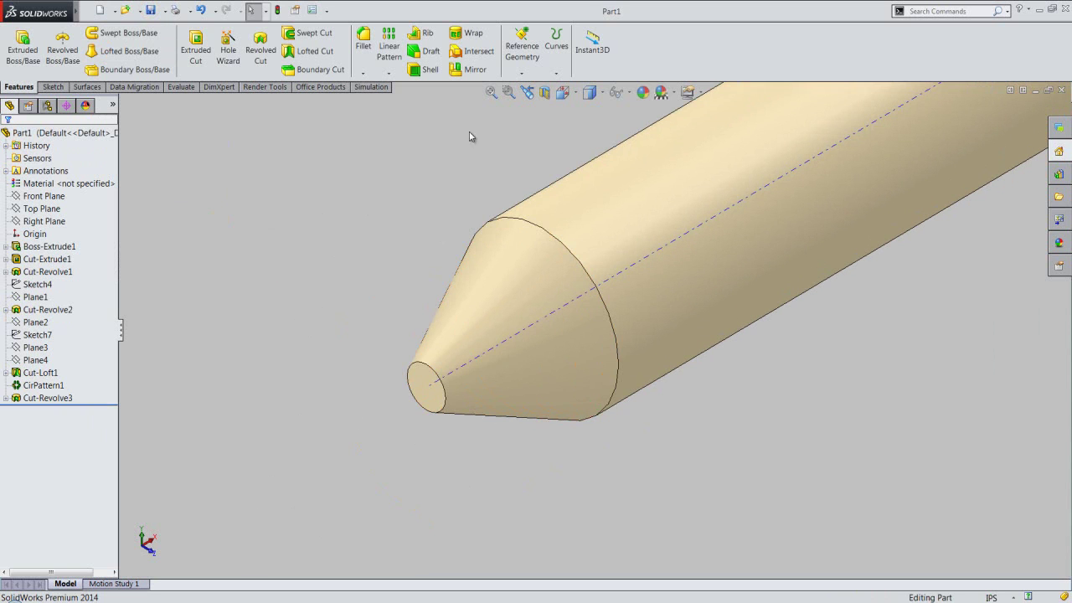
click(521, 74)
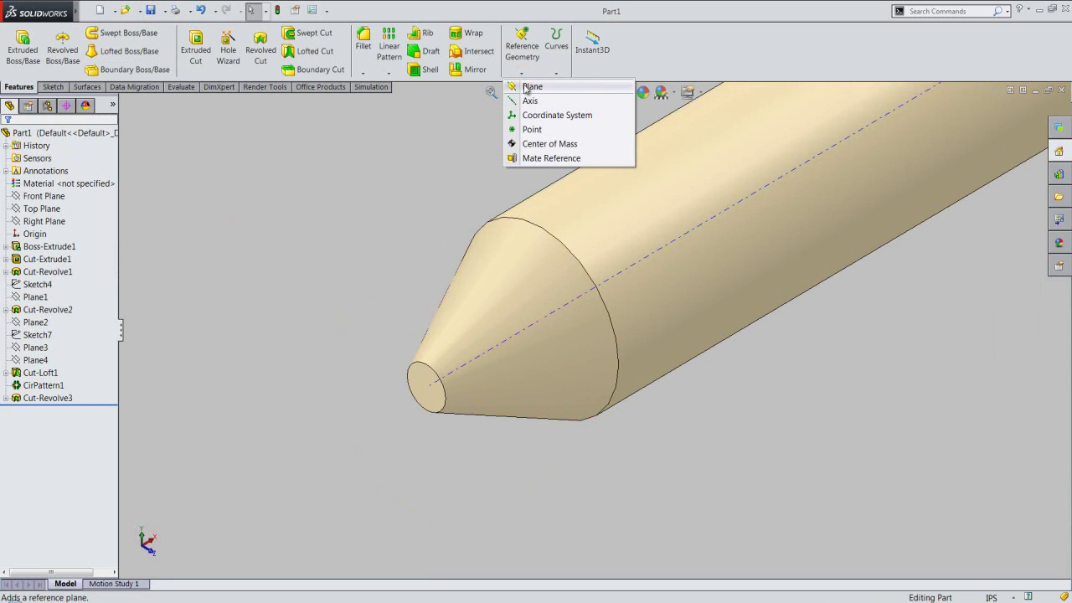
Step: Create Plane5 offset 3/16" inward from the cone's tip face, flipped
click(526, 87)
click(423, 389)
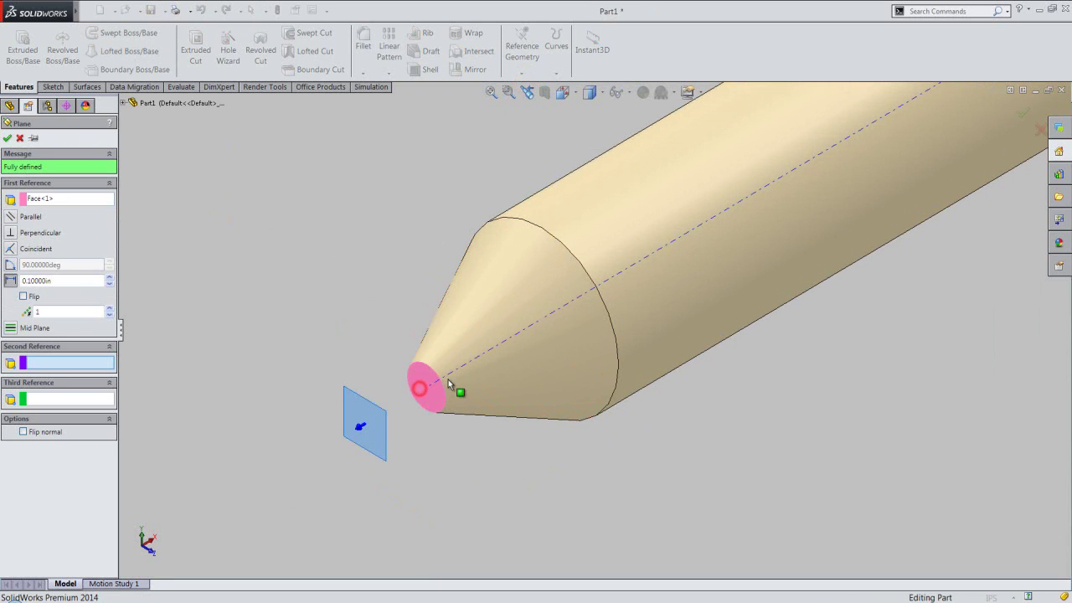
click(23, 296)
double_click(56, 280)
text(3/16)
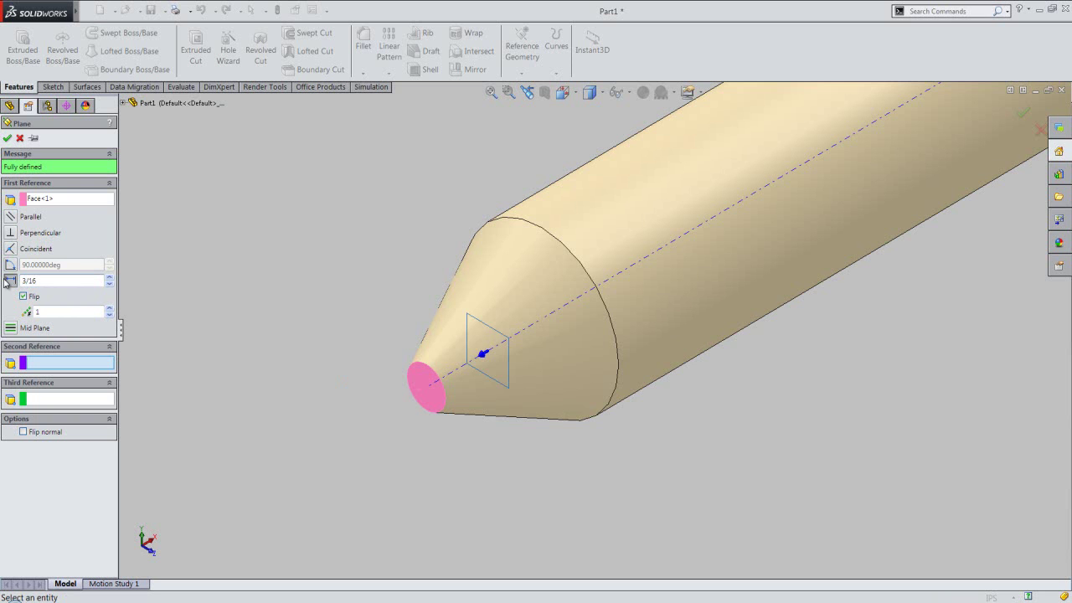
key(Return)
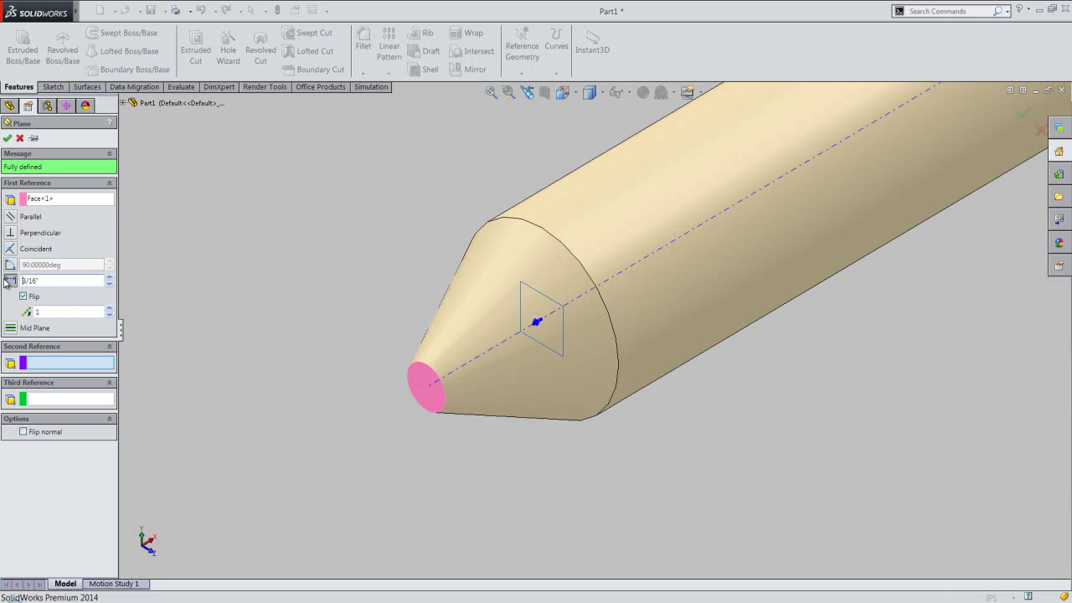
key(Return)
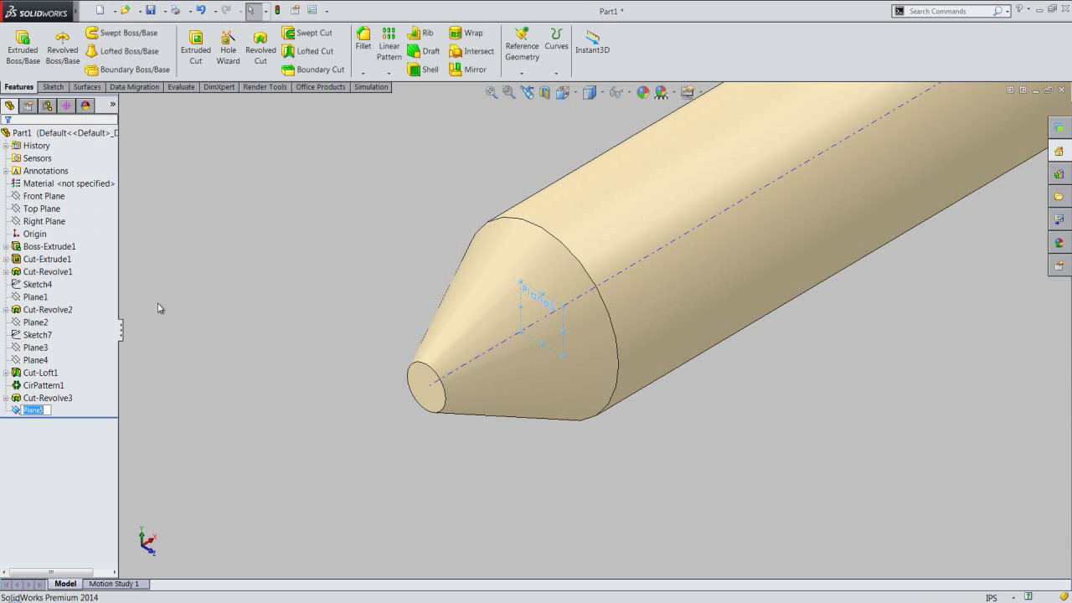
Step: Enlarge Plane5 beyond the cone and start a new sketch on it
click(522, 284)
mouse_move(522, 282)
mouse_down()
mouse_move(353, 176)
mouse_move(426, 131)
mouse_up()
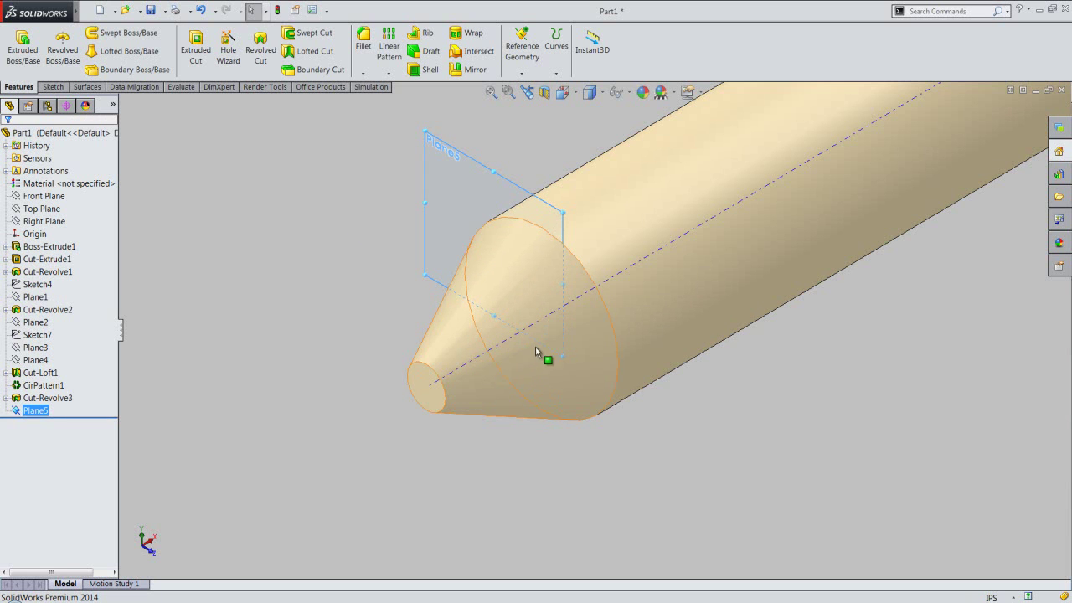
drag(562, 358, 678, 515)
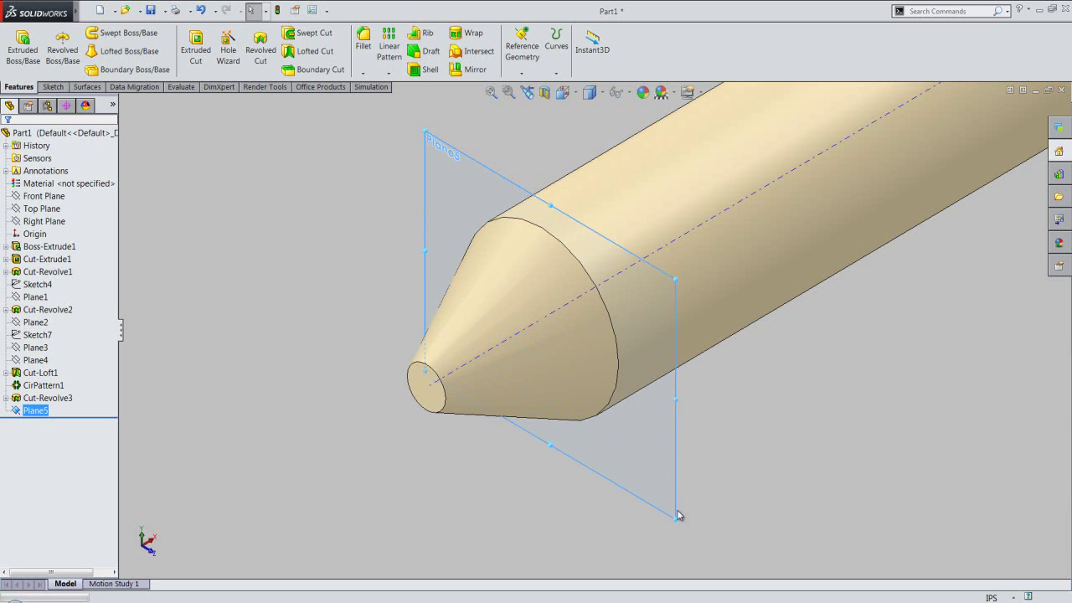
click(739, 452)
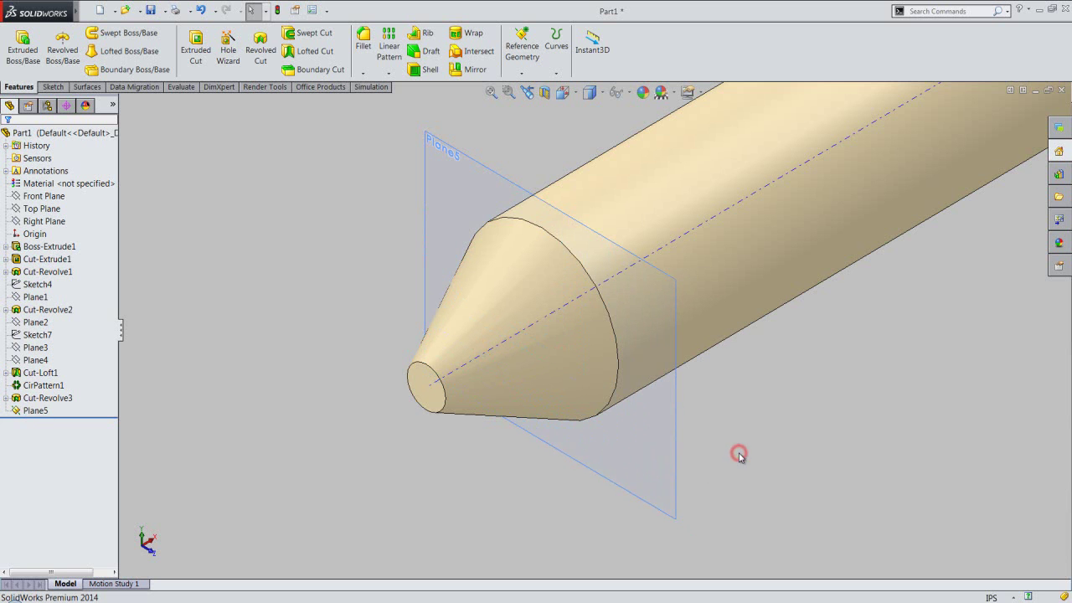
click(442, 157)
click(483, 117)
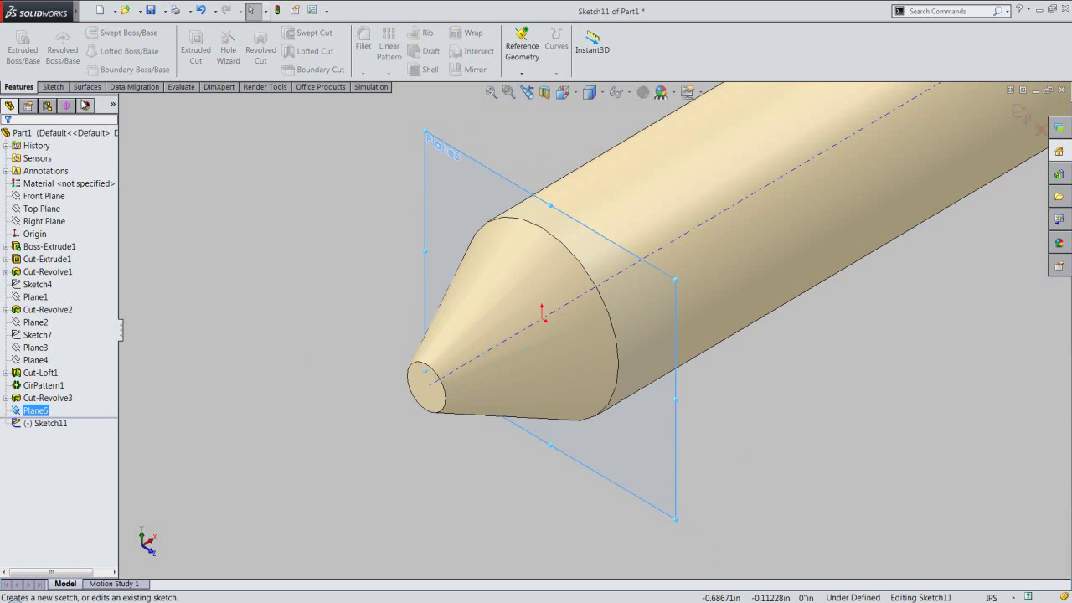
Step: Create the intersection curve circle where Plane5 cuts the cone
click(53, 86)
click(215, 73)
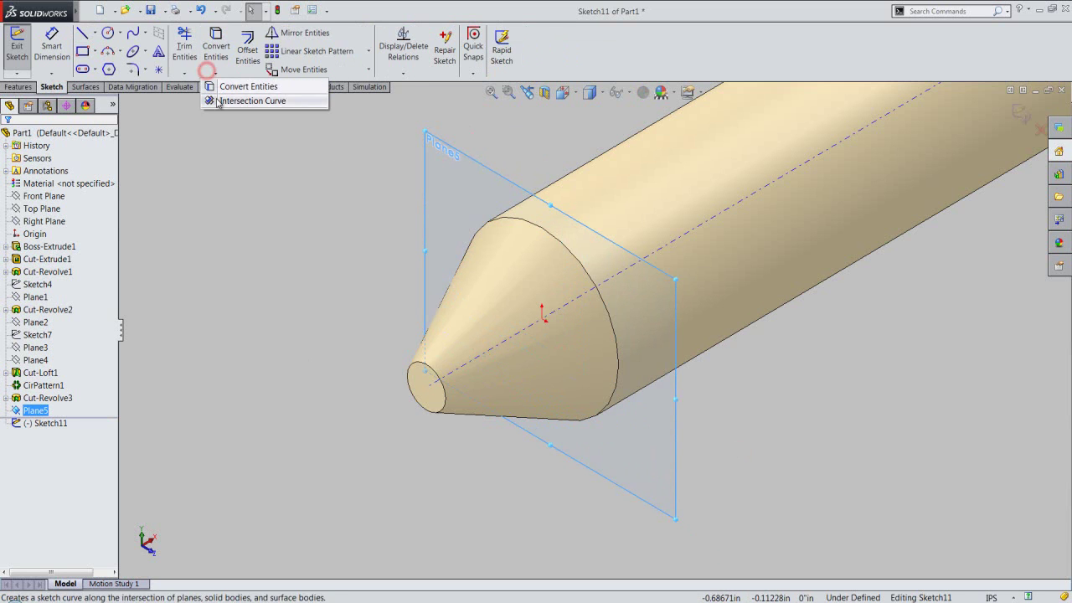
click(242, 98)
click(163, 106)
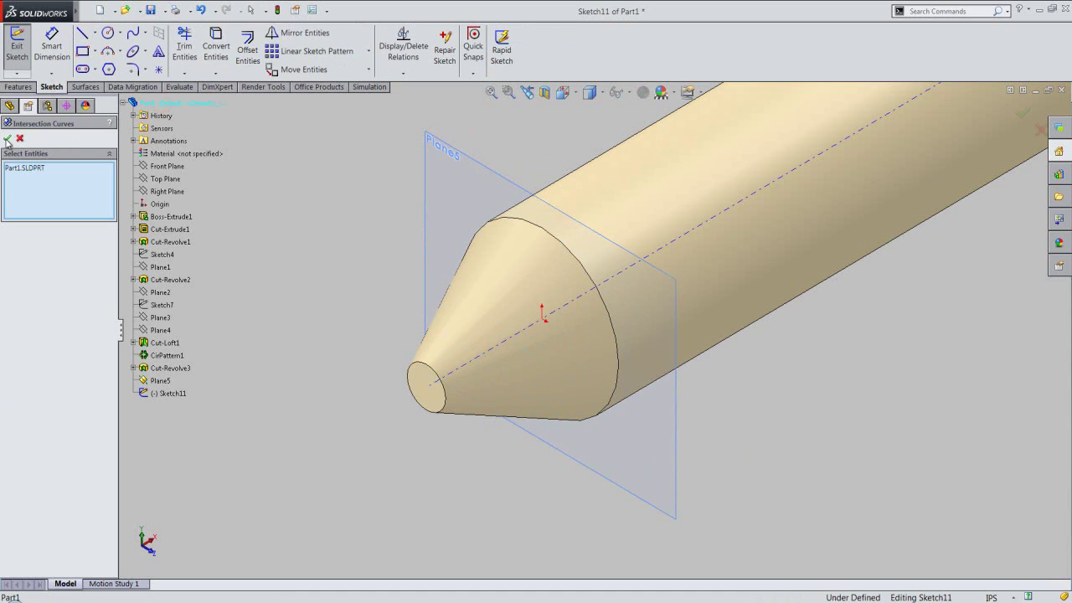
click(287, 223)
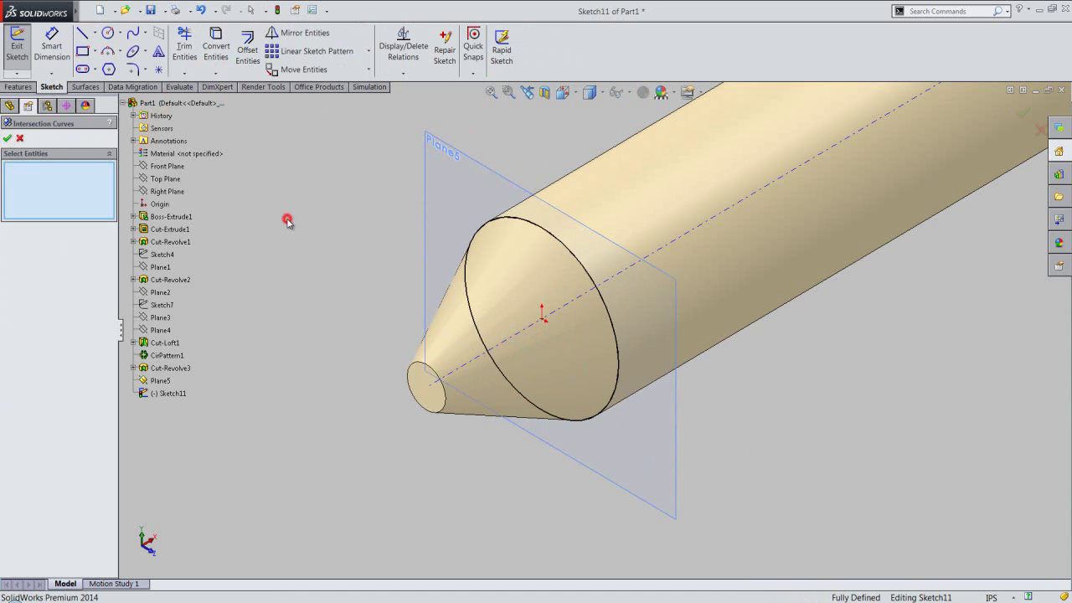
click(7, 139)
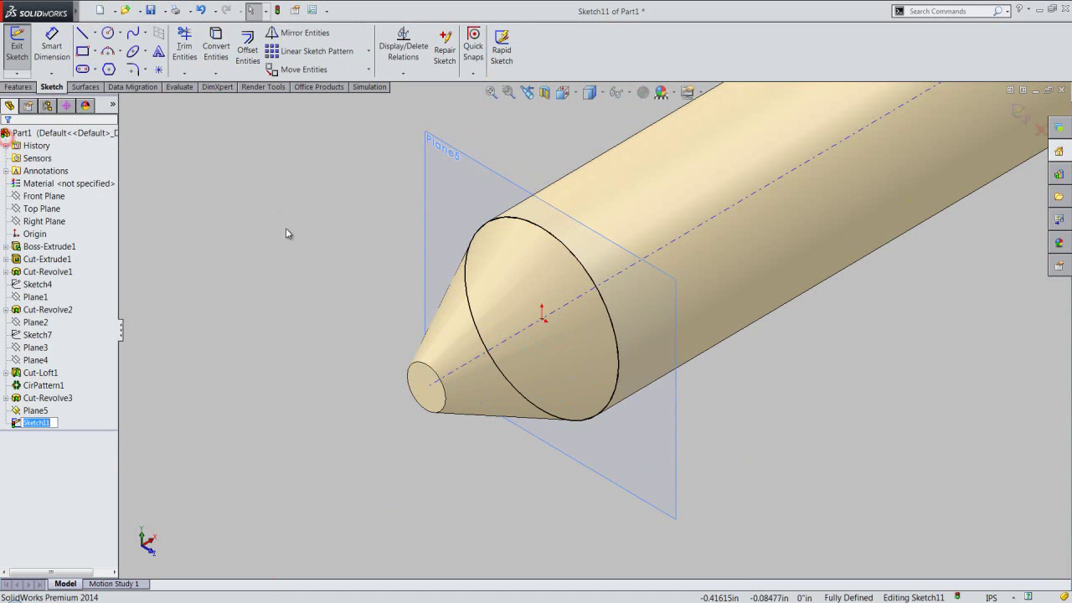
click(531, 222)
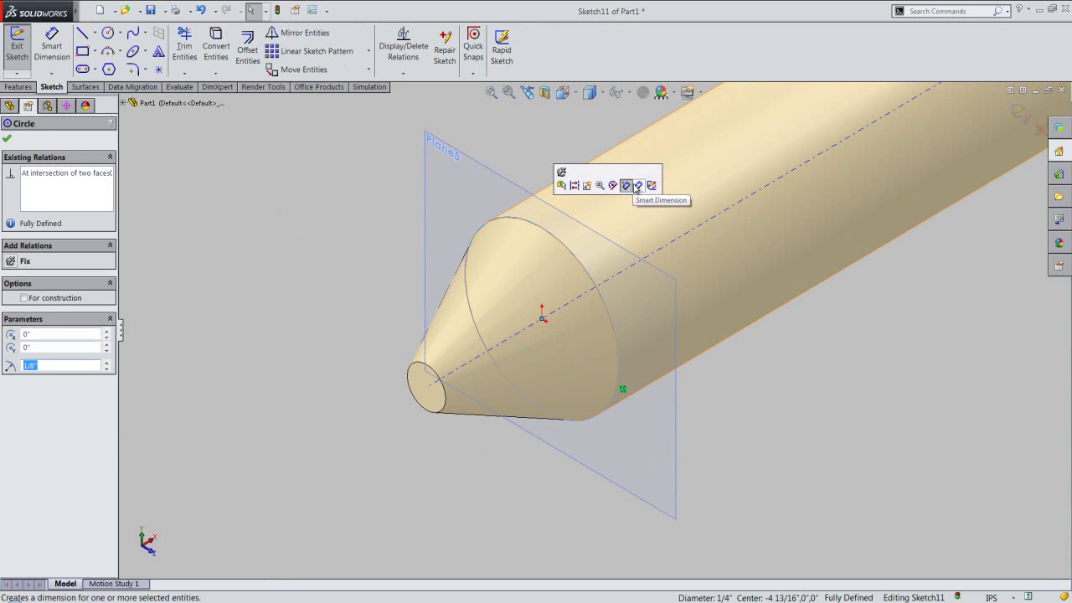
click(314, 227)
scroll(528, 297, down, 2)
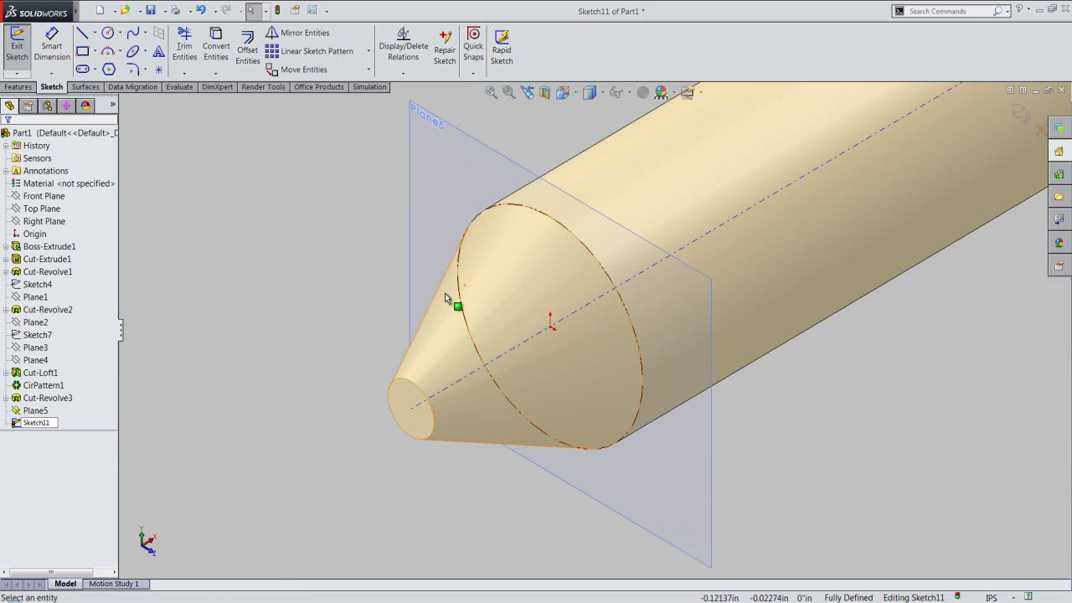
Step: Draw a three-point arc along the intersection circle
click(108, 54)
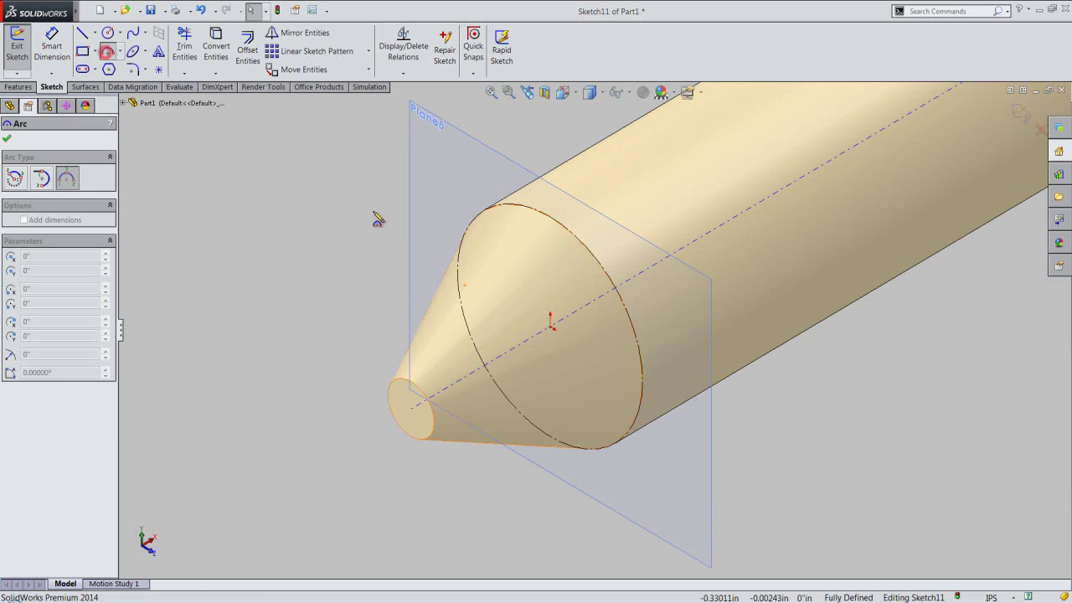
click(513, 206)
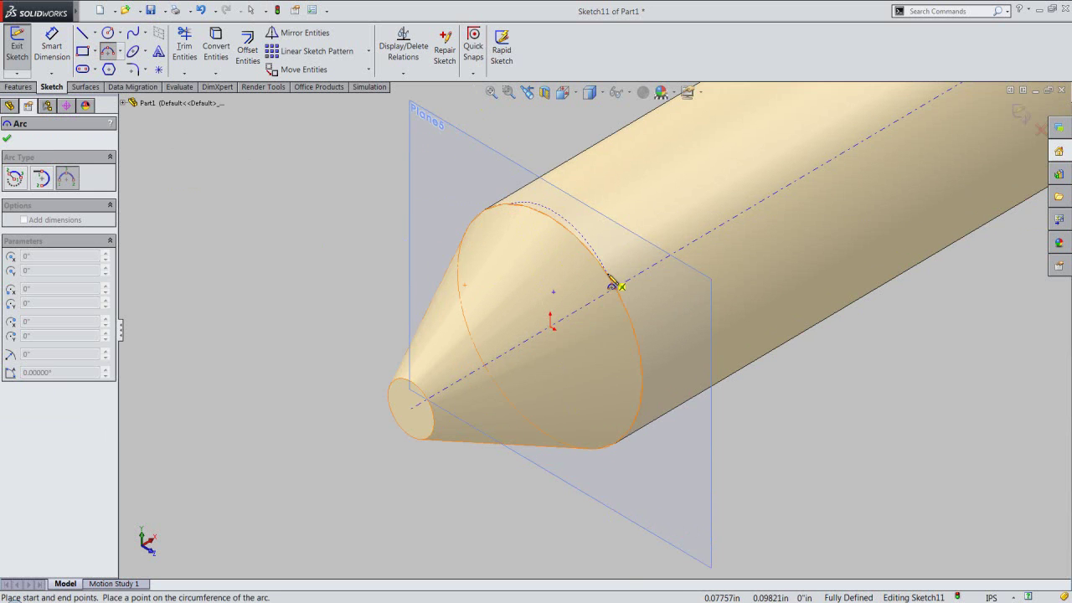
click(576, 242)
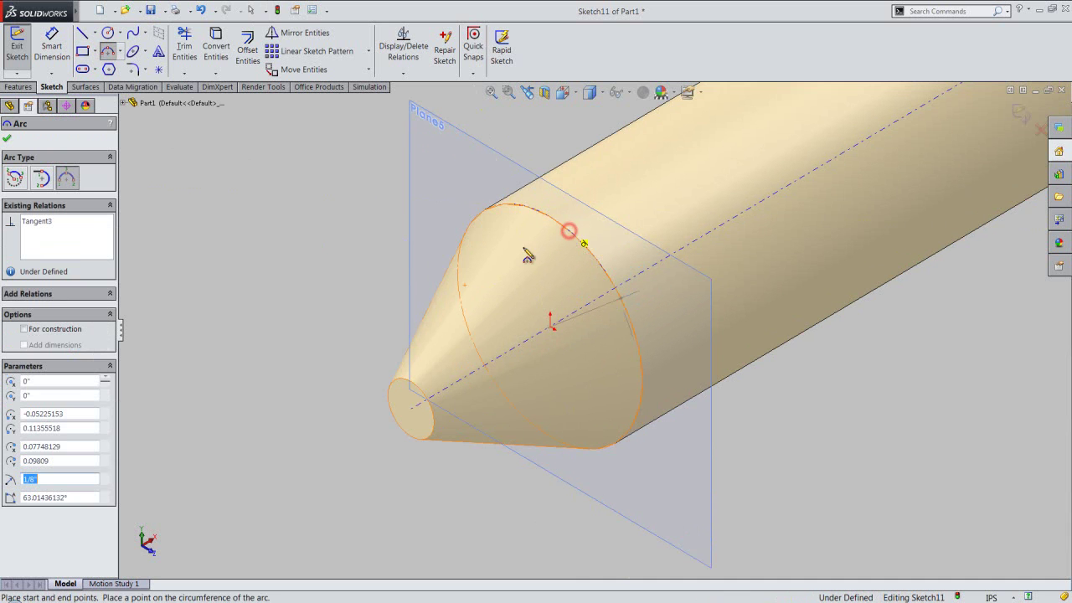
right_click(391, 235)
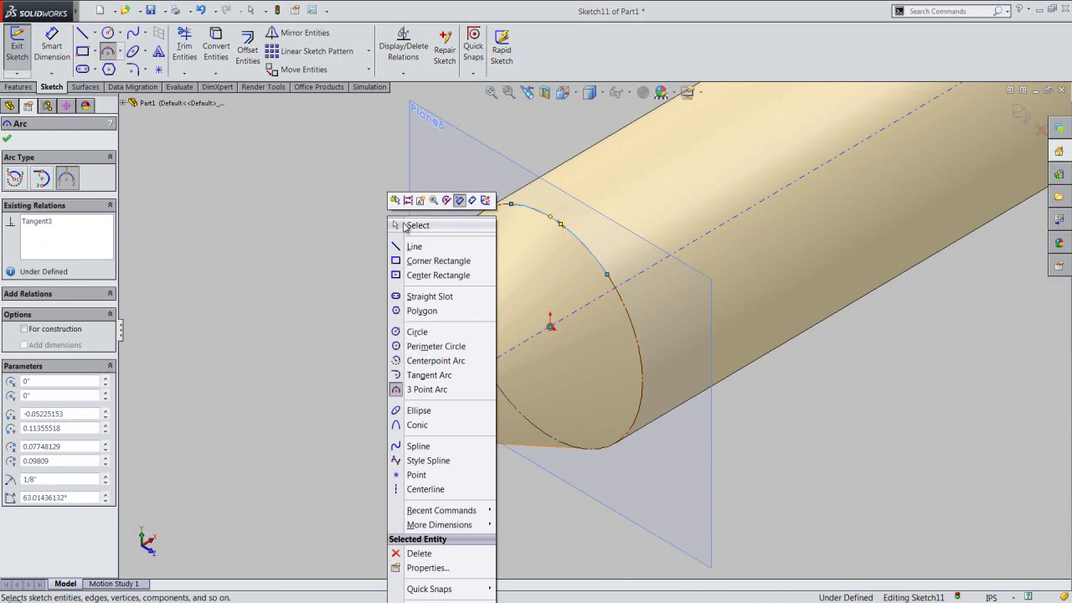
click(410, 225)
Step: Make the arc concentric with the intersection circle
click(403, 73)
click(397, 99)
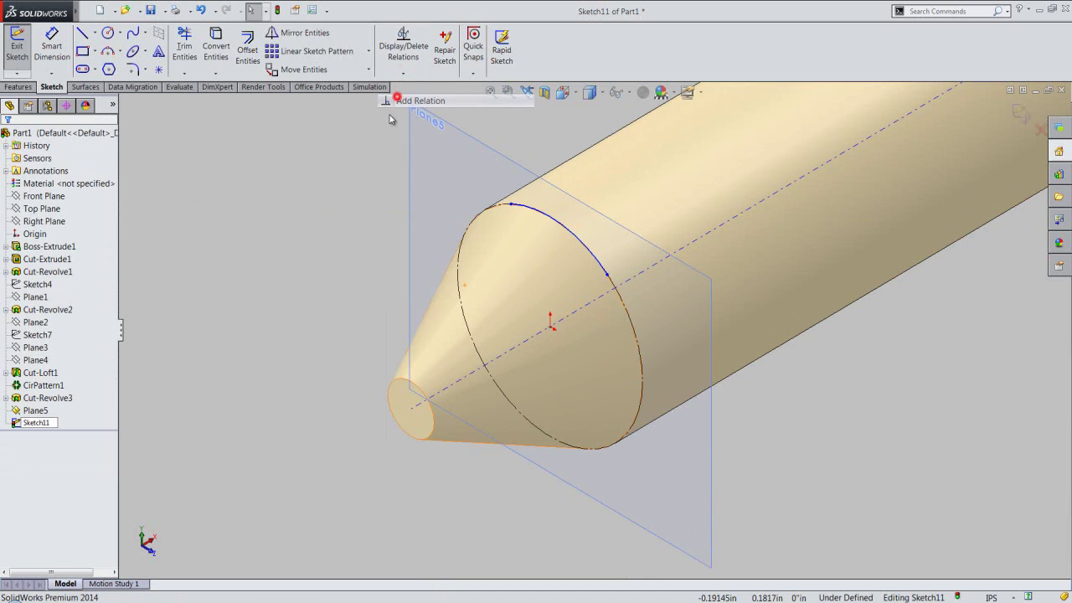
click(544, 218)
click(494, 206)
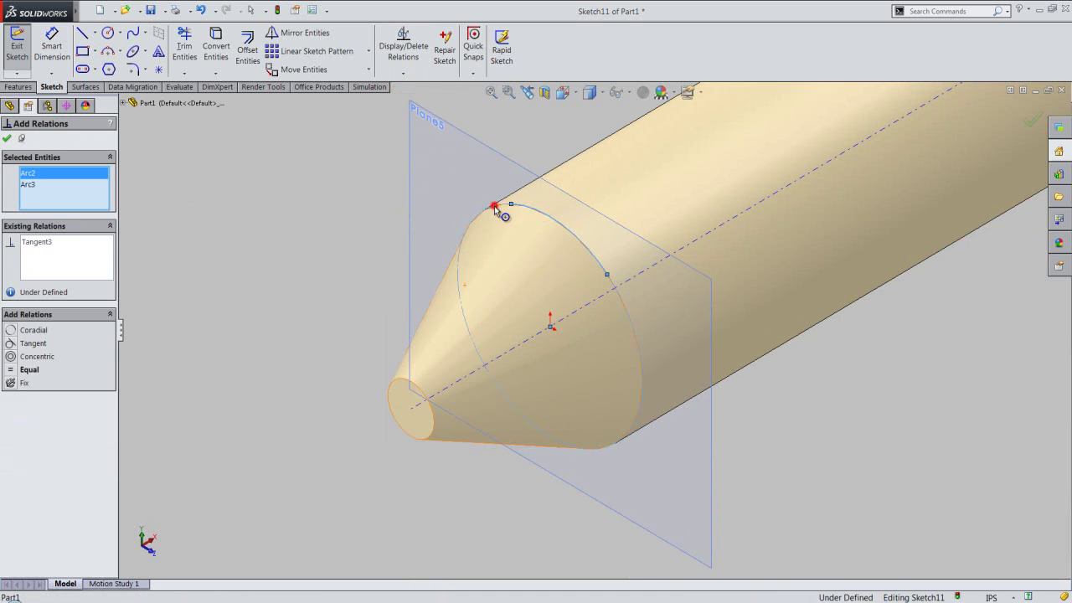
click(10, 357)
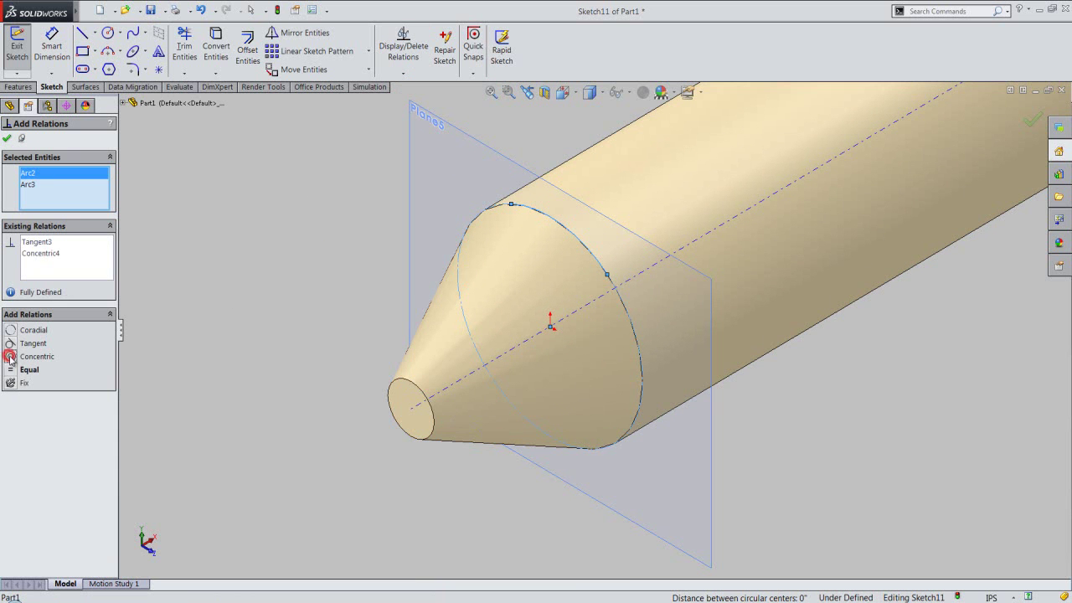
click(7, 141)
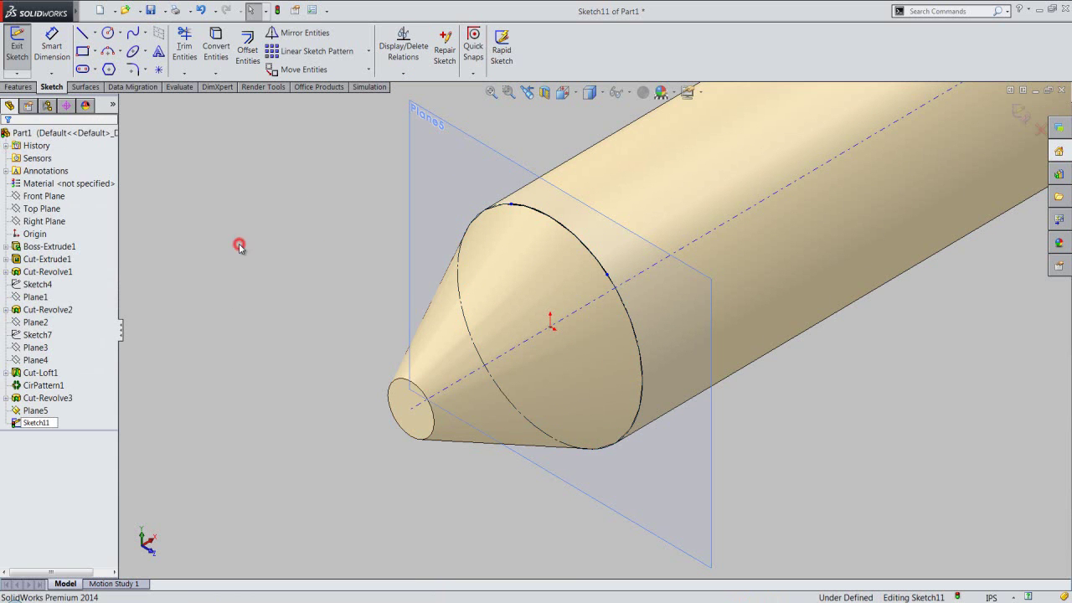
Step: Align the arc's midpoint vertically with the circle's centre
click(403, 73)
click(402, 100)
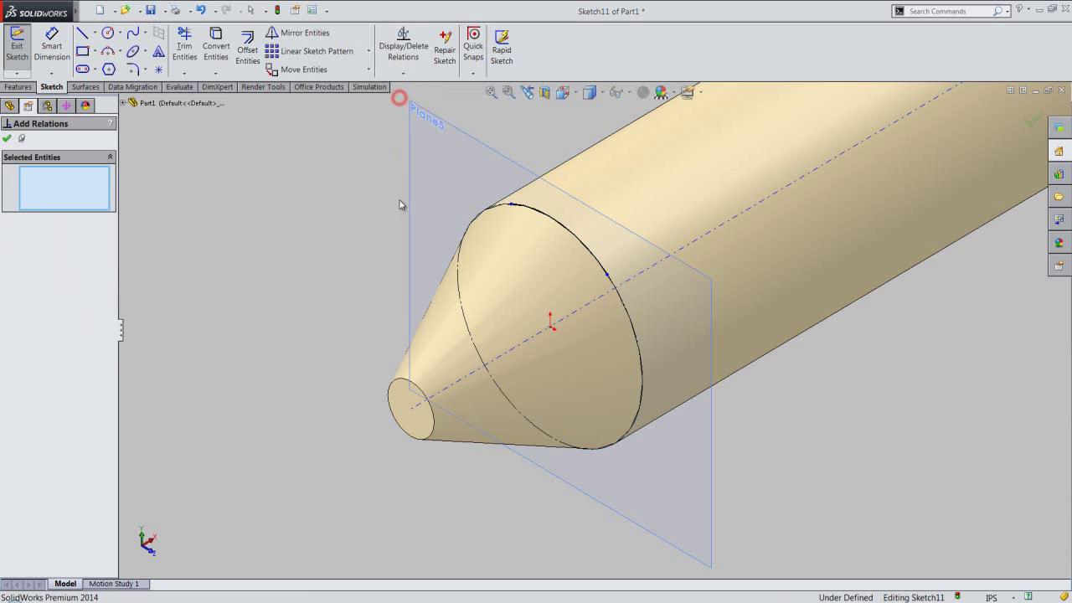
right_click(563, 226)
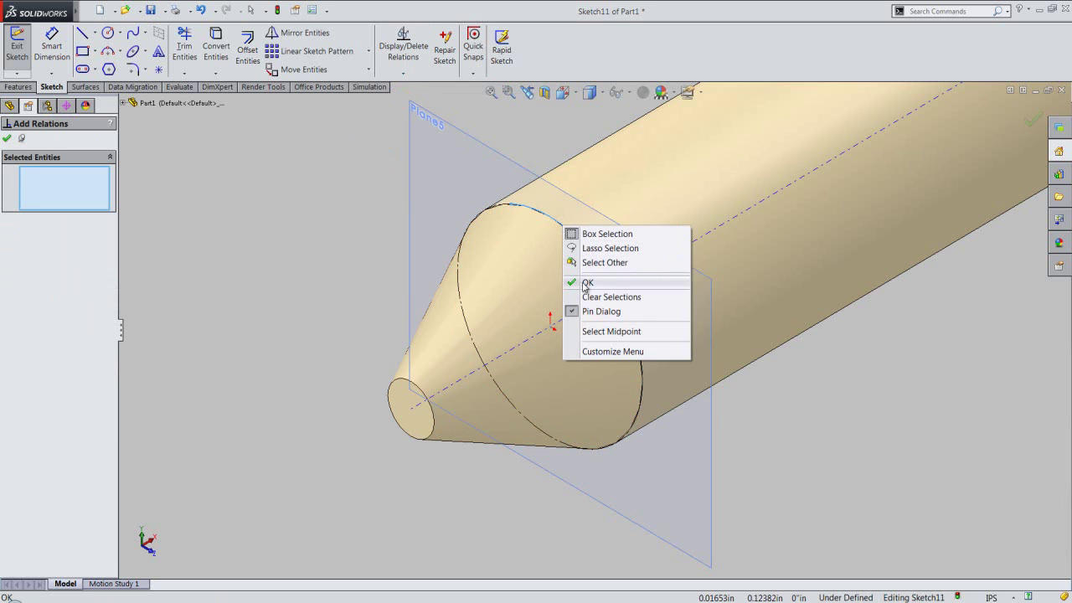
click(606, 332)
click(550, 327)
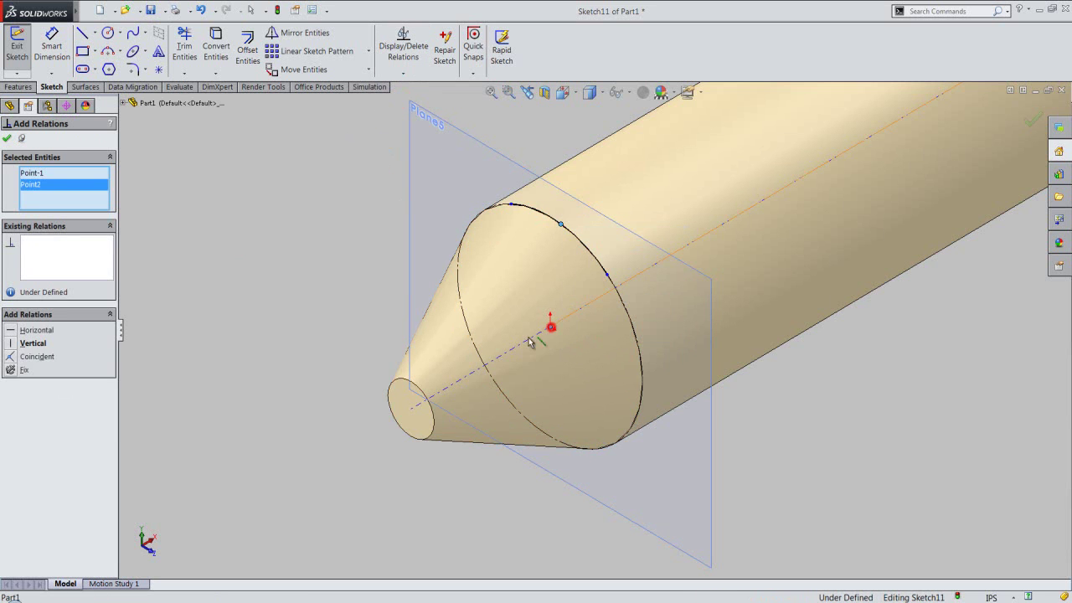
click(14, 345)
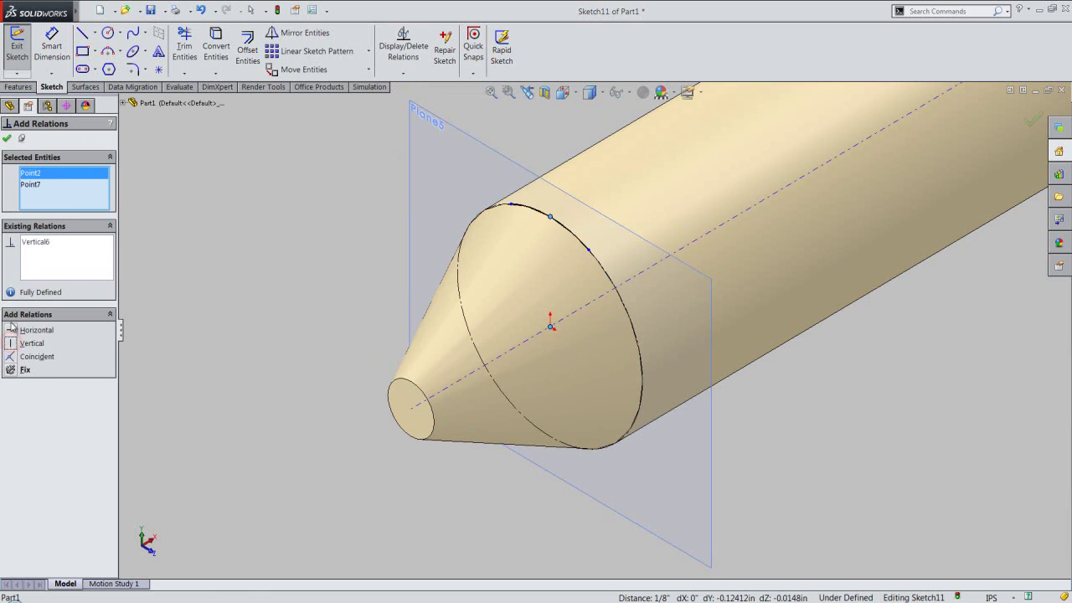
click(7, 138)
Step: Dimension the two arc points 1/8" apart and exit Sketch11
click(44, 49)
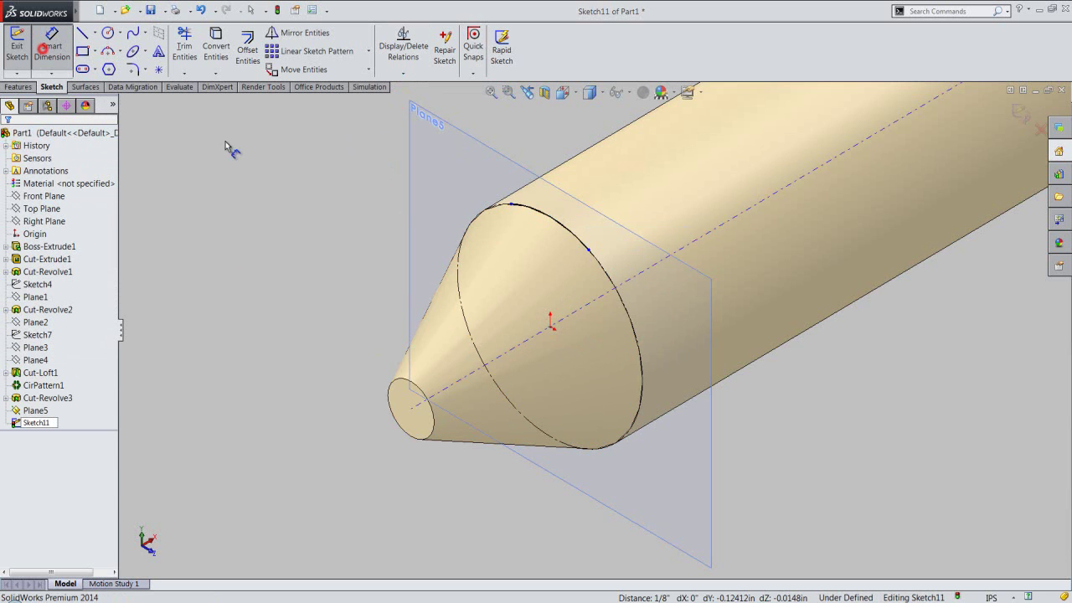
click(510, 203)
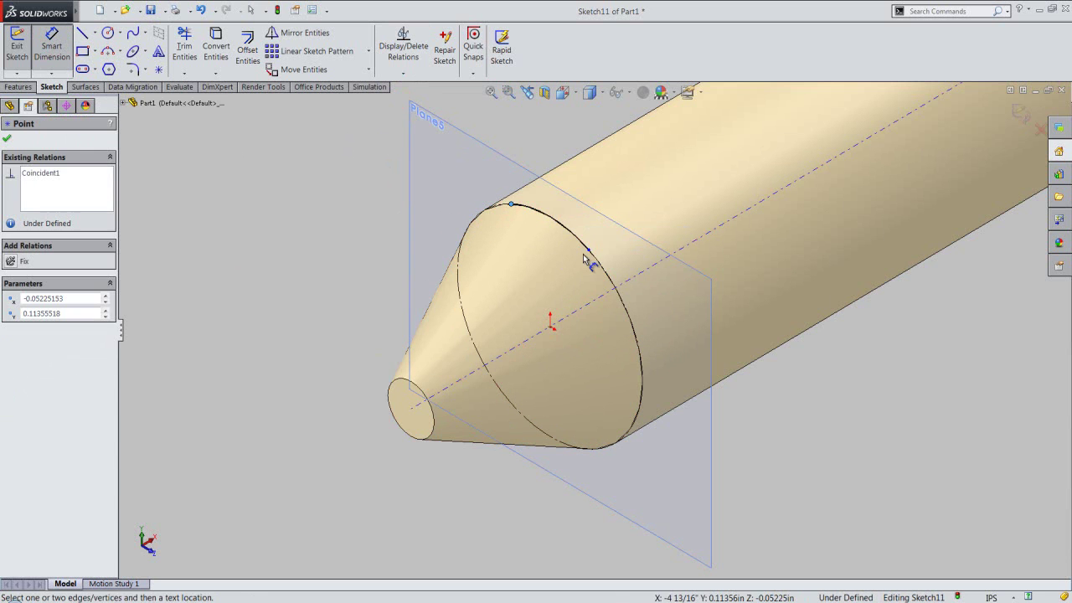
click(591, 251)
click(552, 249)
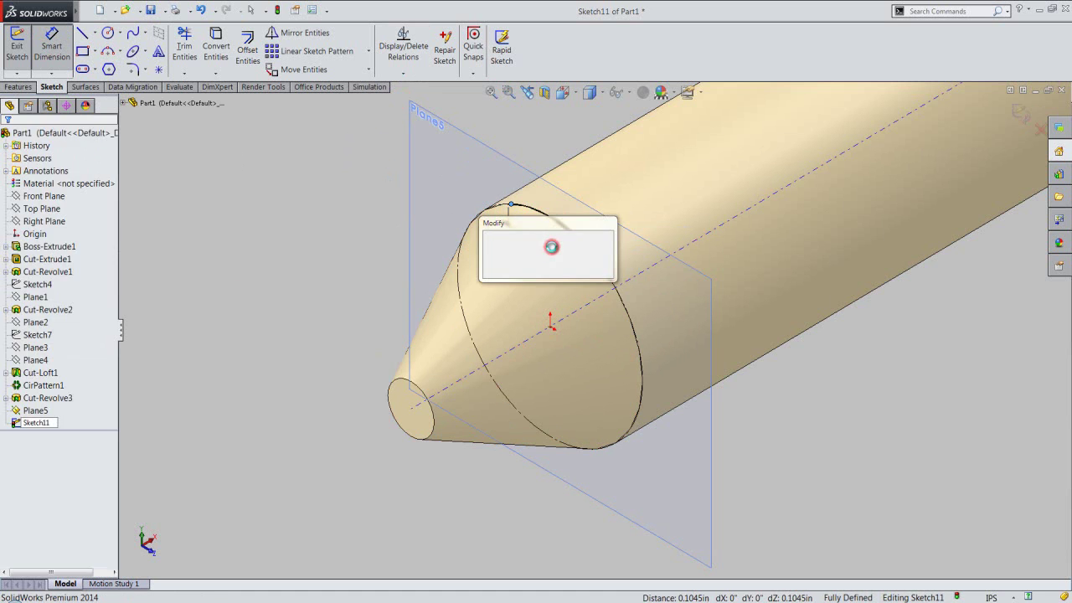
text(1/8)
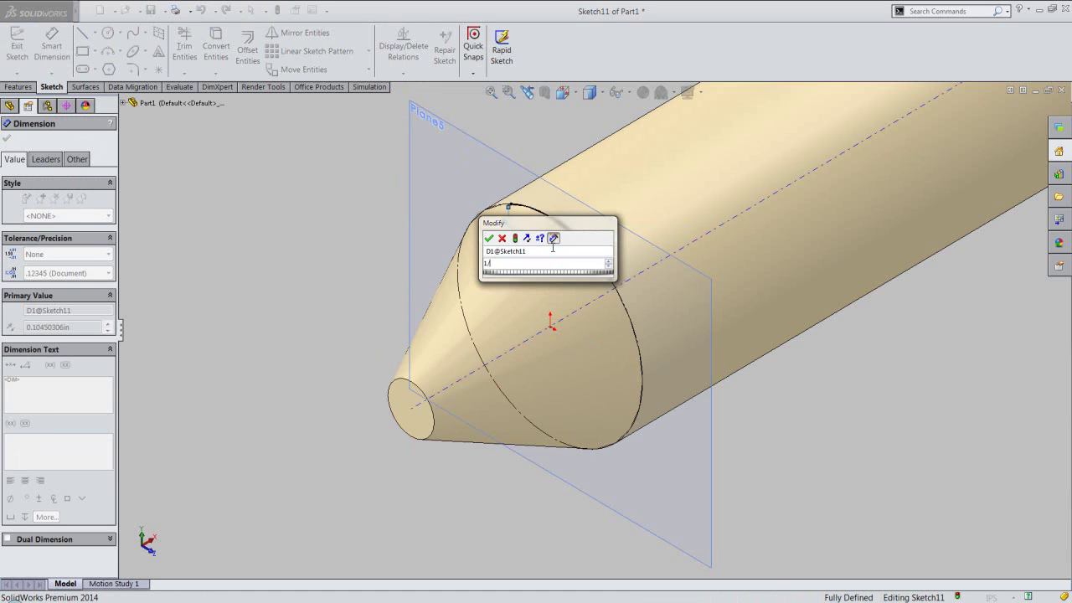
key(Return)
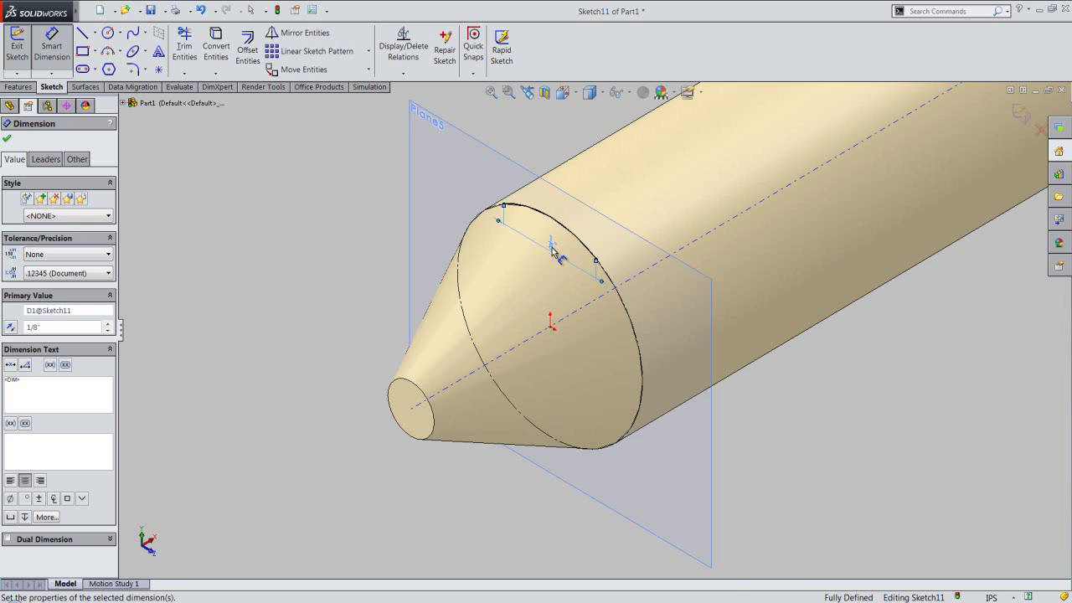
right_click(319, 178)
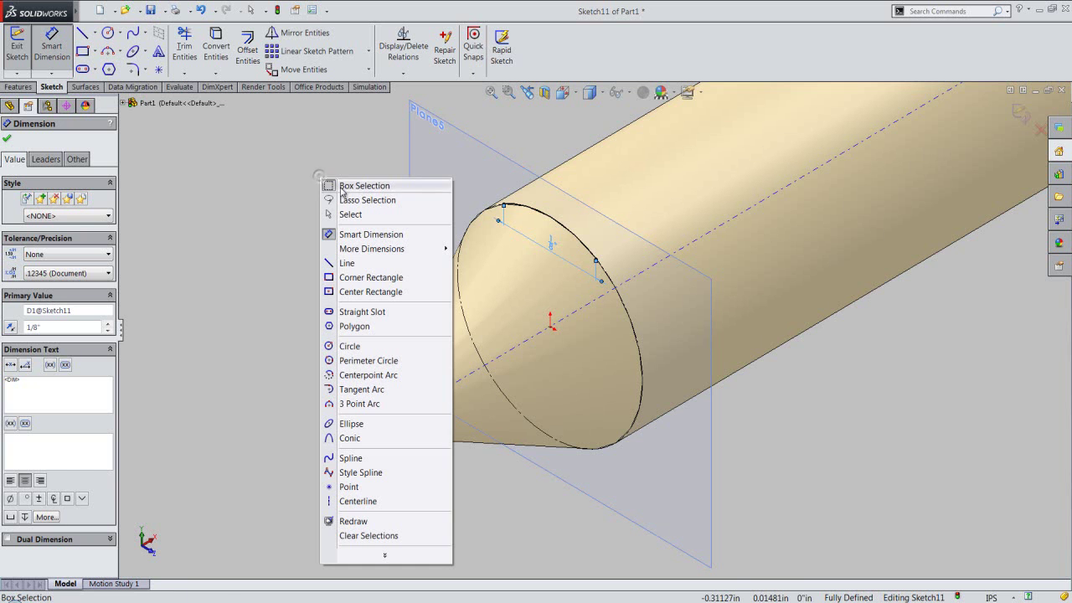
click(346, 214)
click(1020, 114)
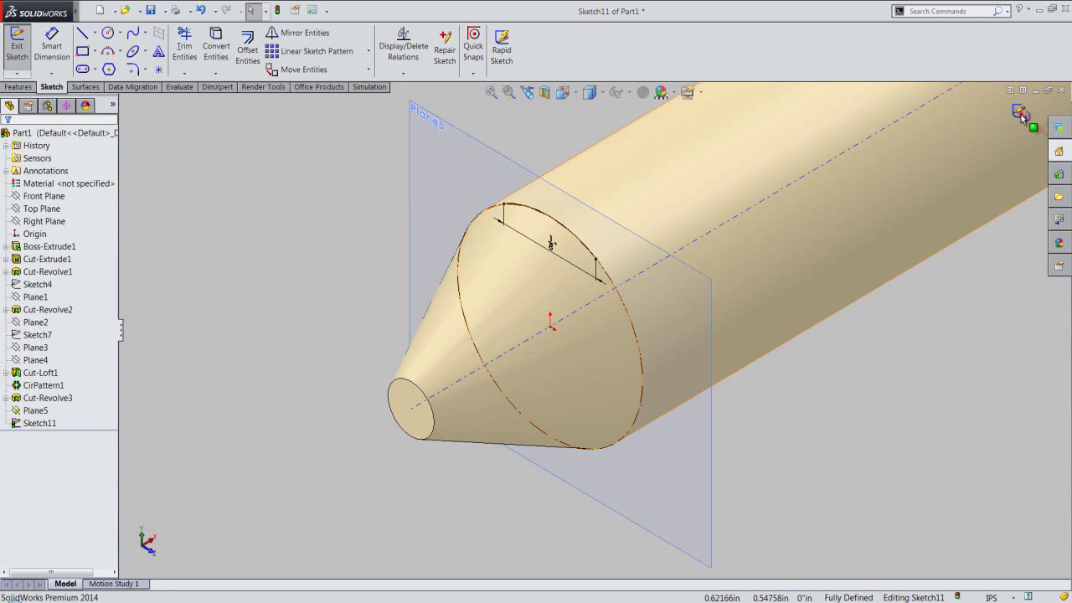
click(18, 87)
Step: Create Plane6 offset 1/4" from Plane5, flipped back along the shaft
click(522, 72)
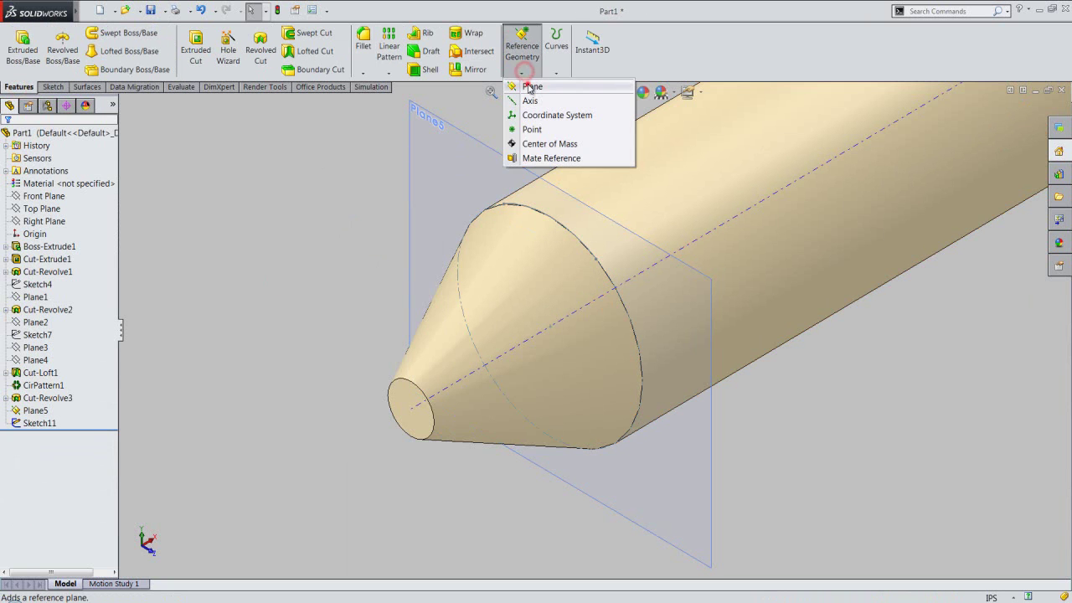
click(530, 87)
click(495, 149)
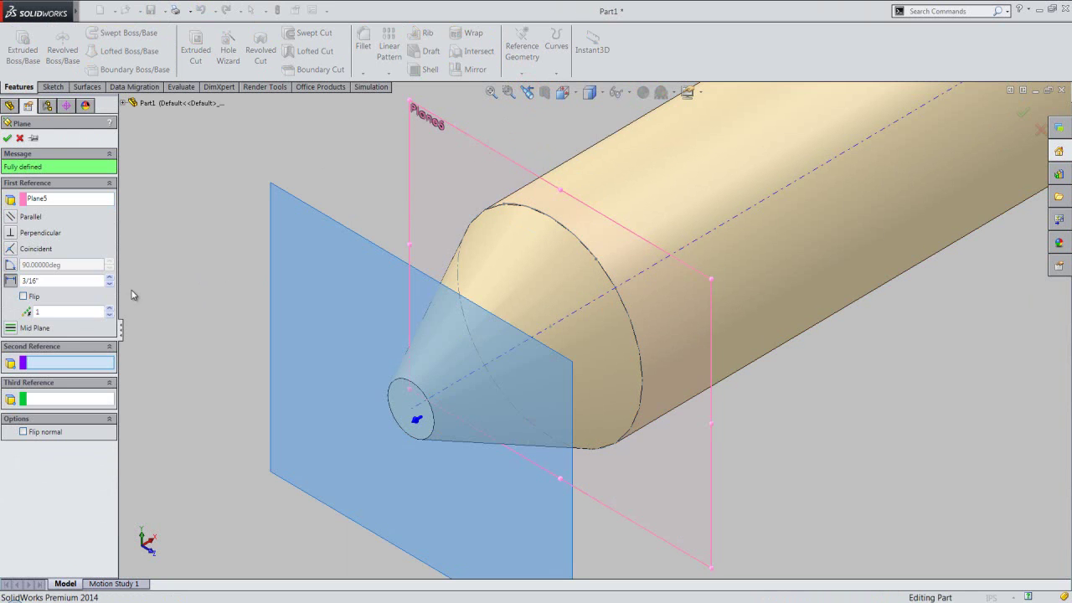
click(24, 296)
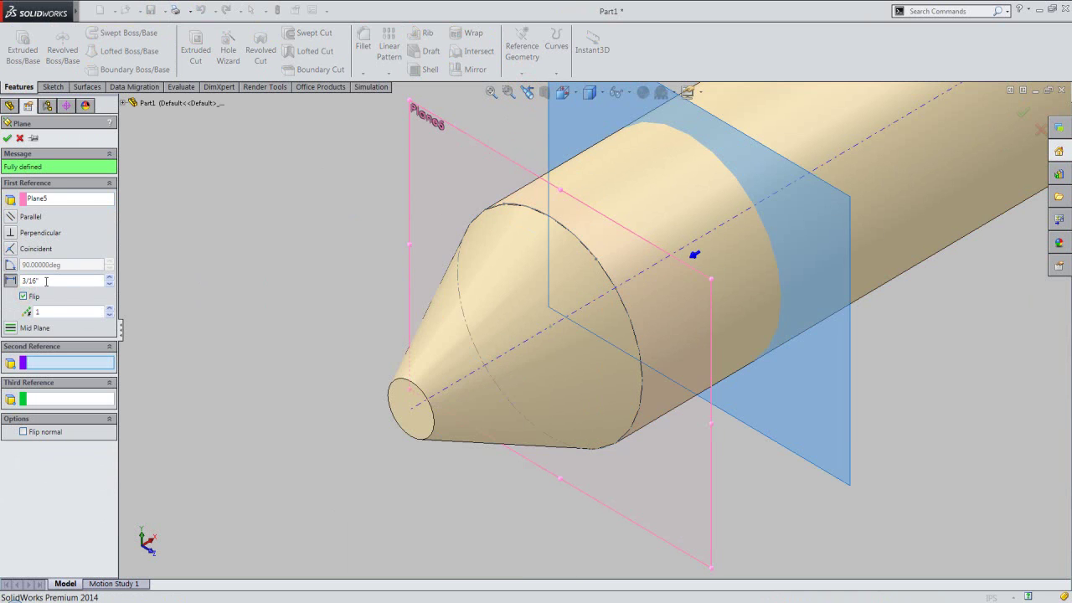
drag(46, 281, 3, 283)
text(1/4)
key(Return)
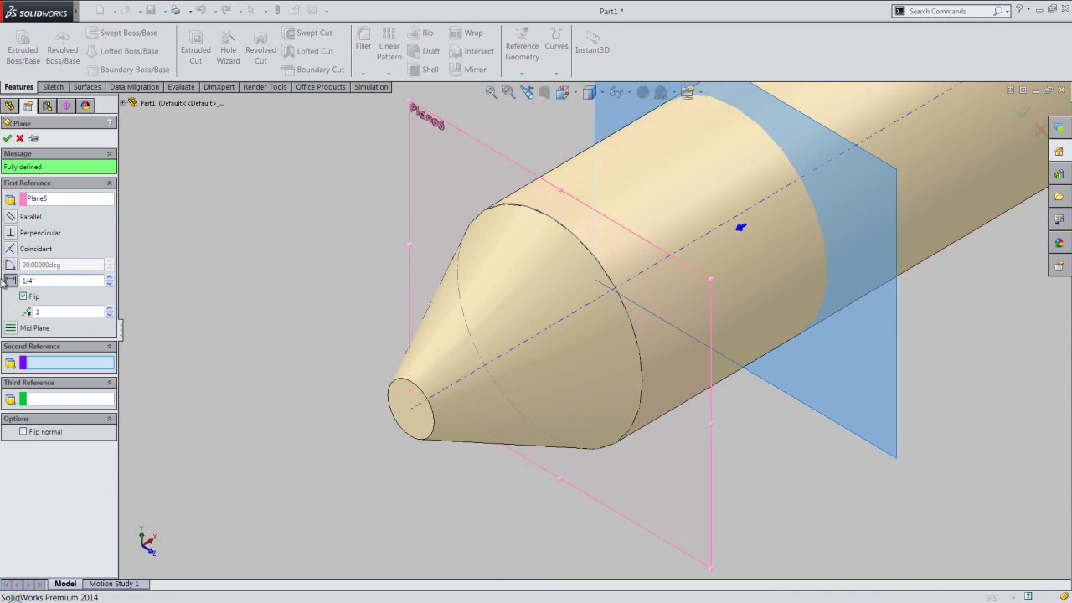
click(8, 138)
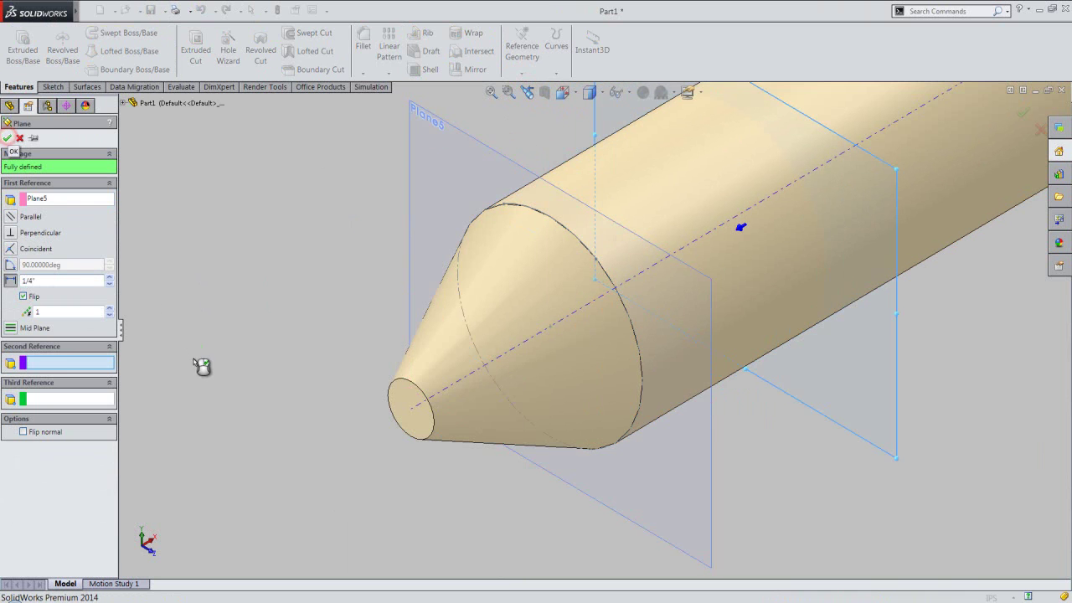
scroll(854, 469, up, 2)
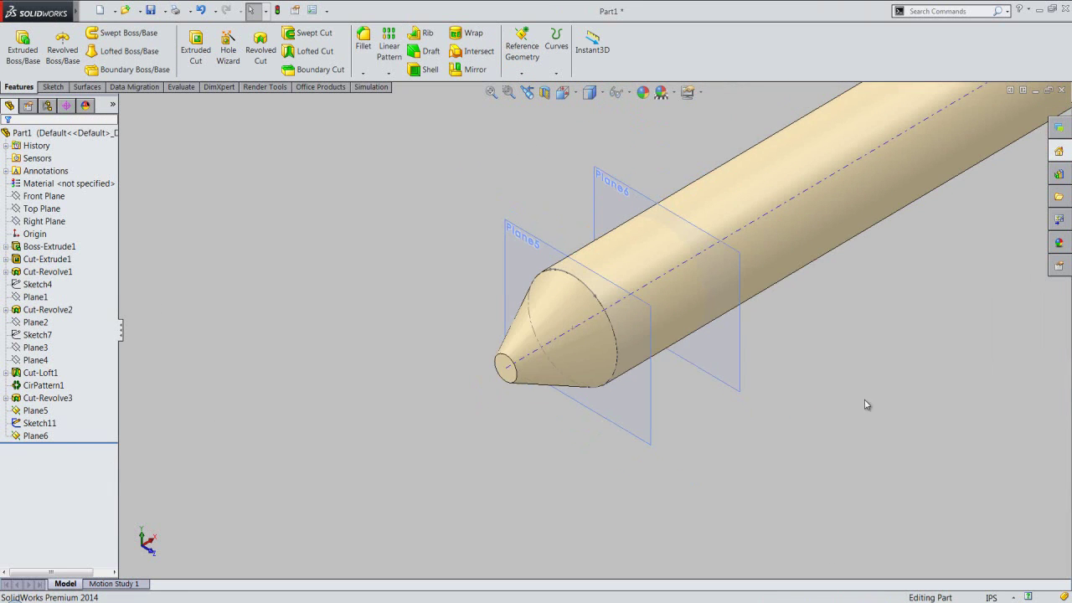
scroll(755, 354, down, 3)
Step: Sketch on Plane6 and make its intersection with the shaft a construction circle
click(707, 352)
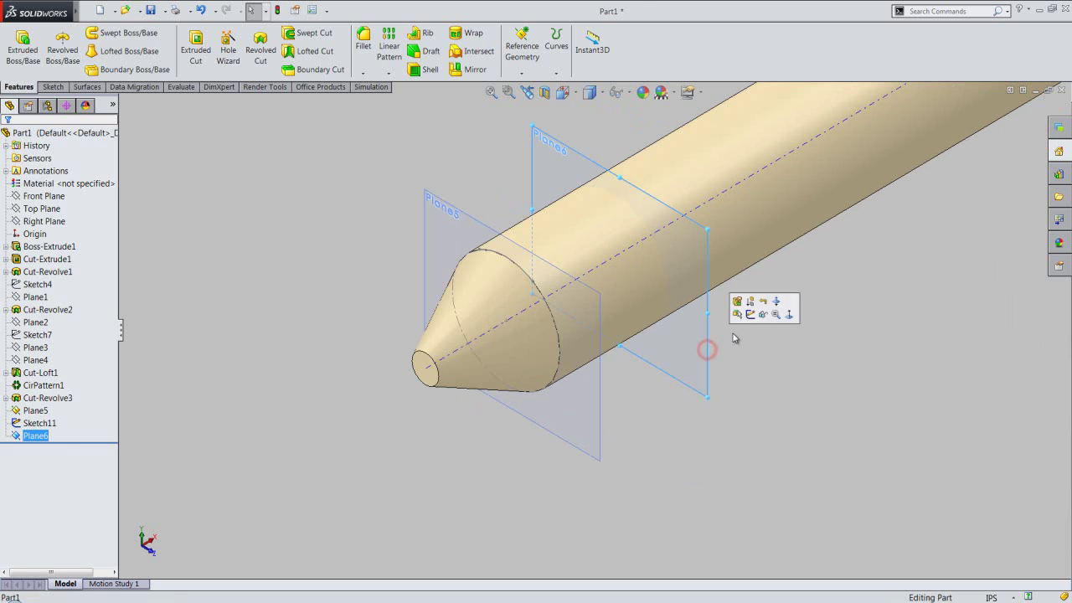
click(751, 317)
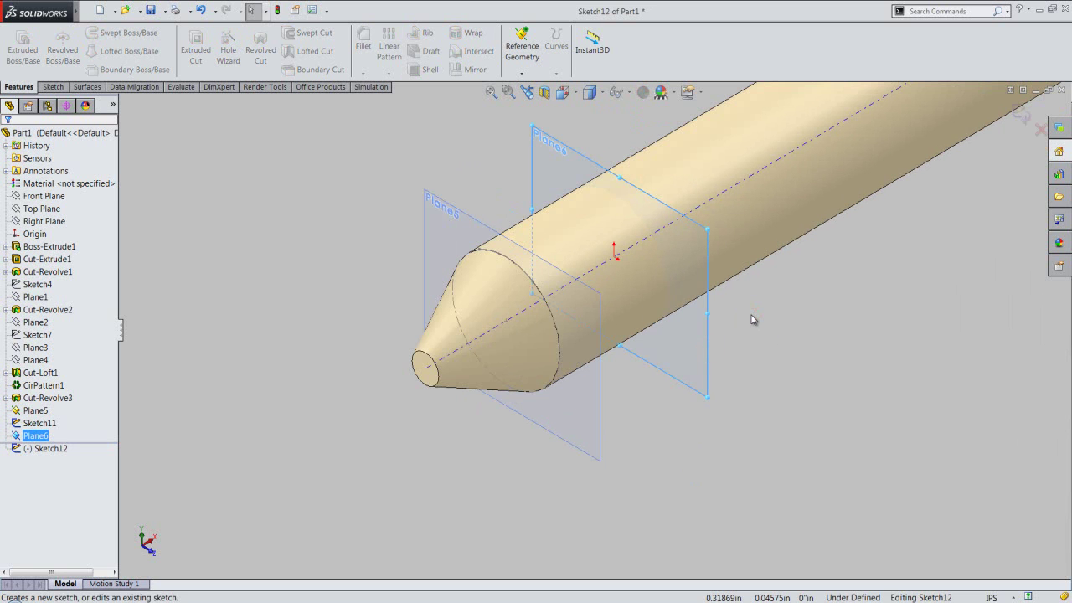
click(52, 87)
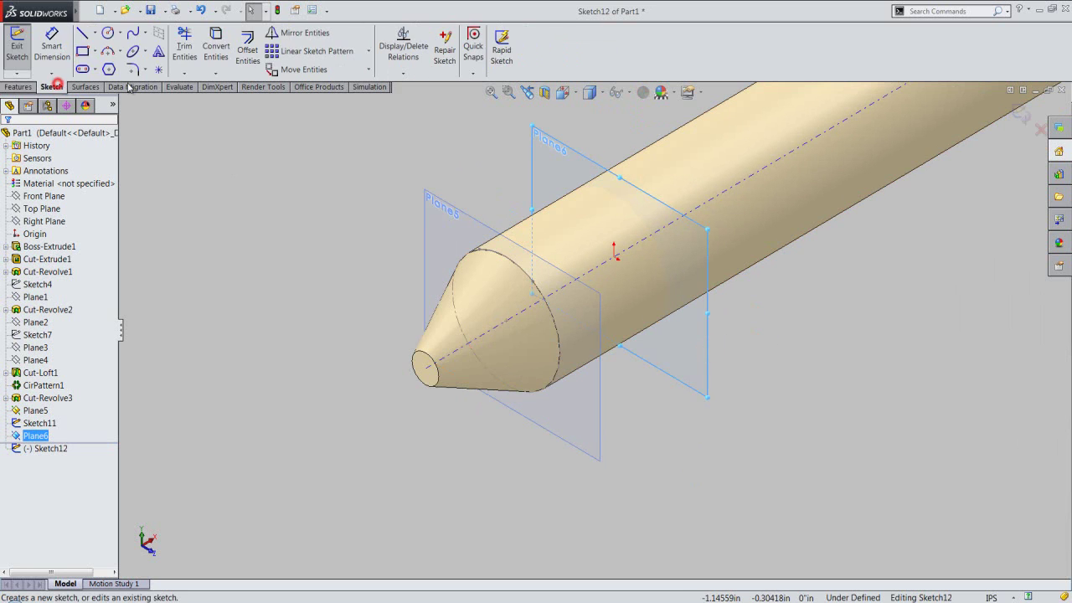
click(215, 73)
click(230, 99)
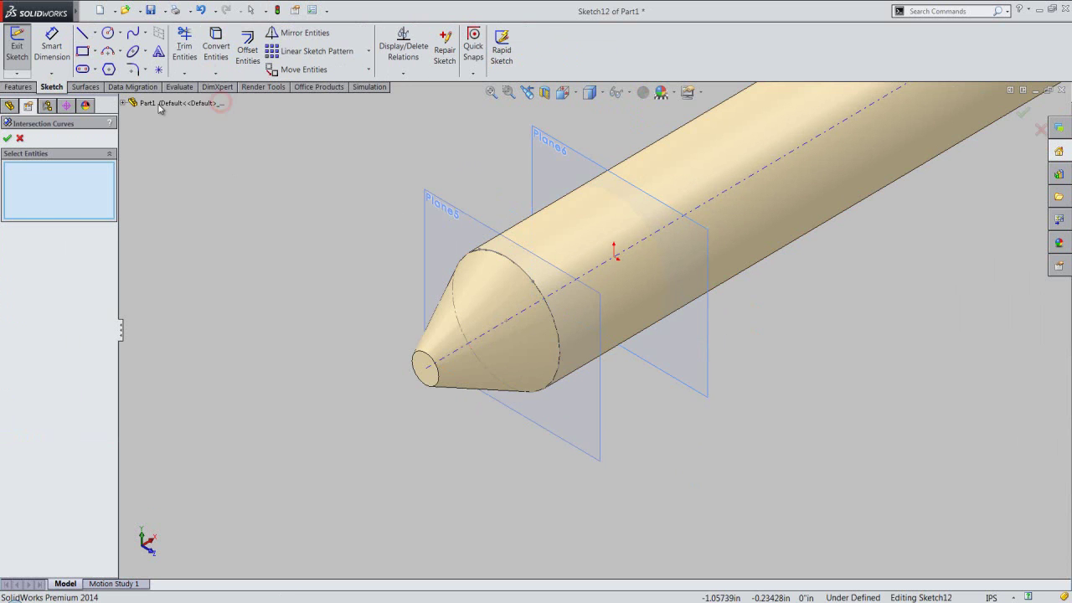
click(7, 139)
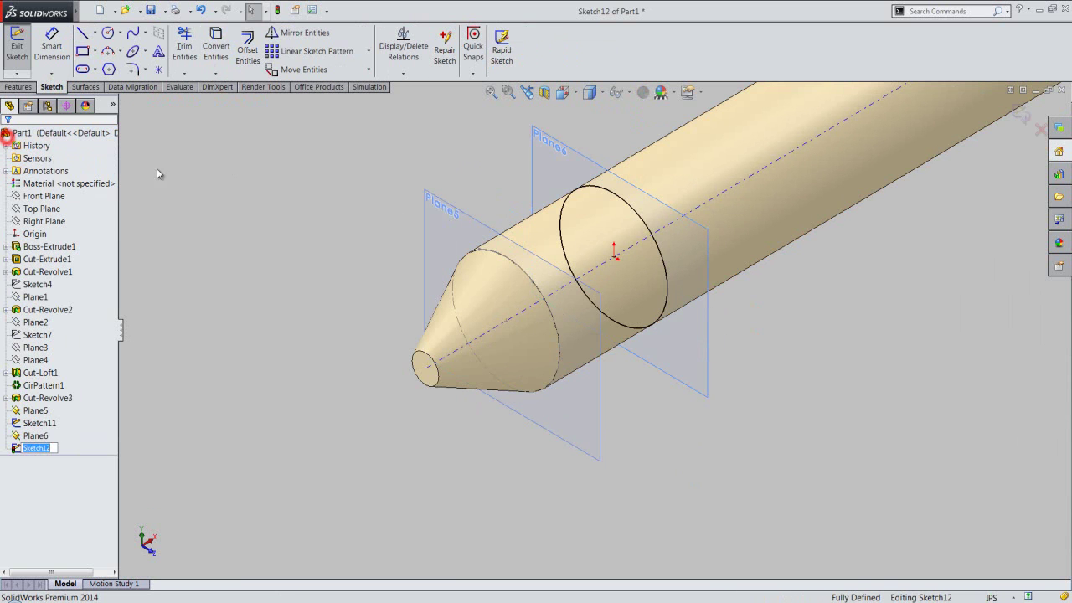
click(628, 199)
click(673, 170)
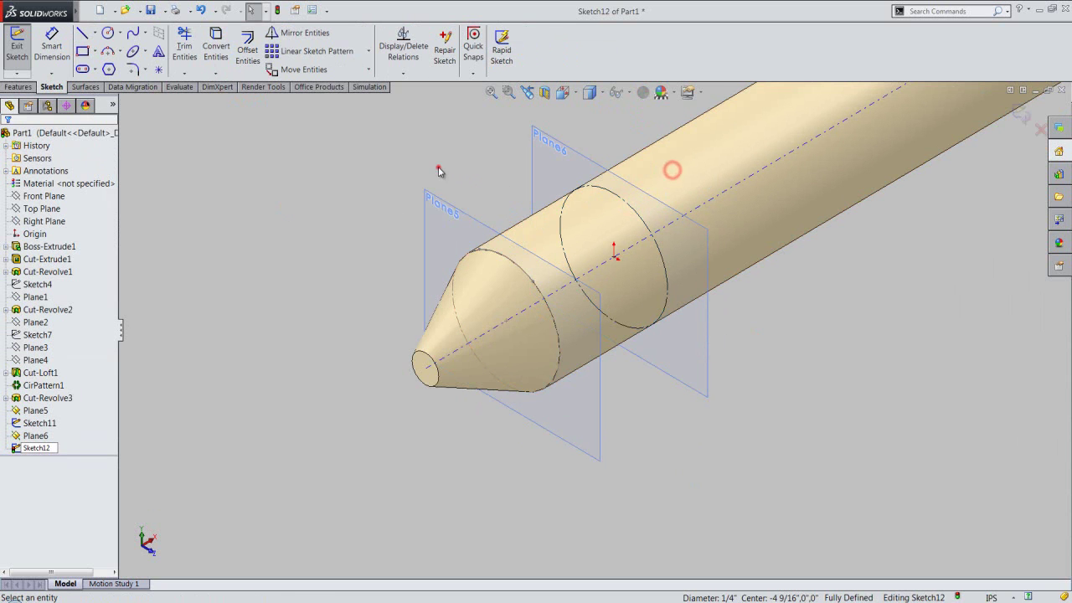
Step: Place a point at the top of that circle and close Sketch12
right_click(438, 166)
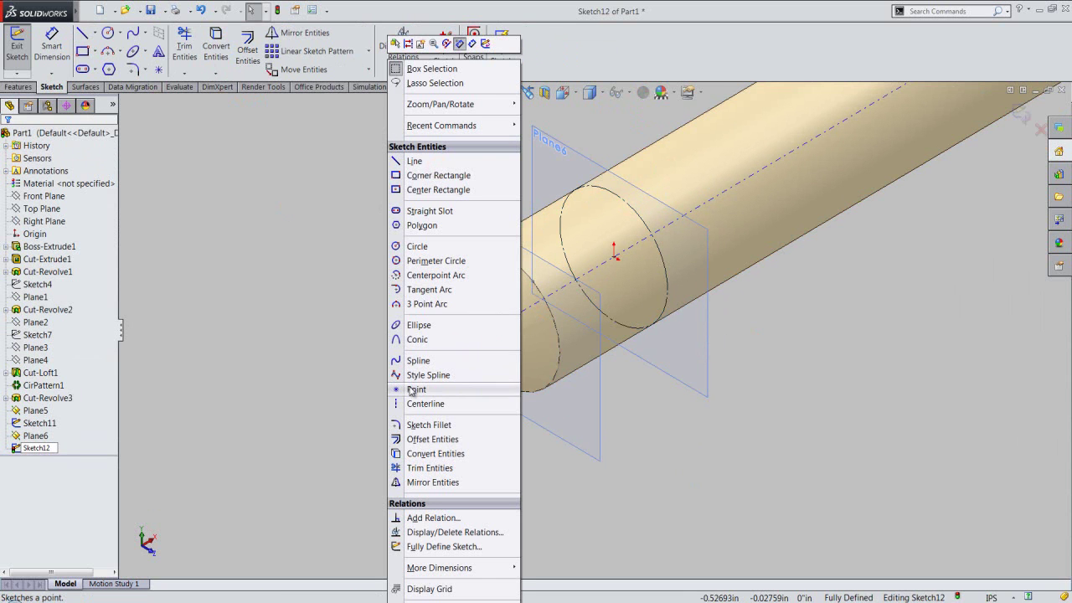
click(410, 389)
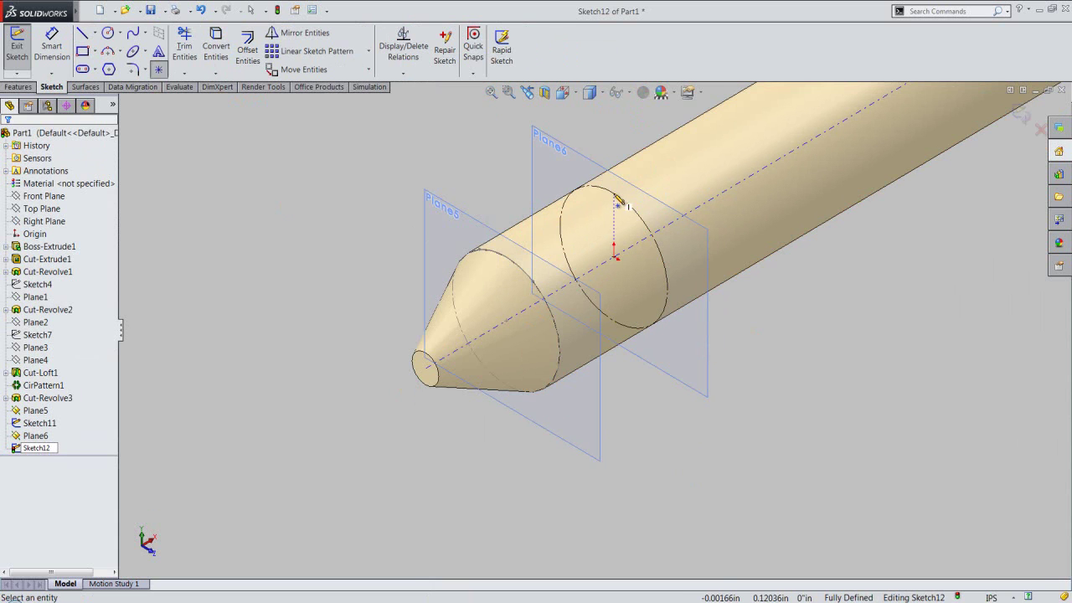
click(614, 192)
right_click(298, 149)
click(307, 159)
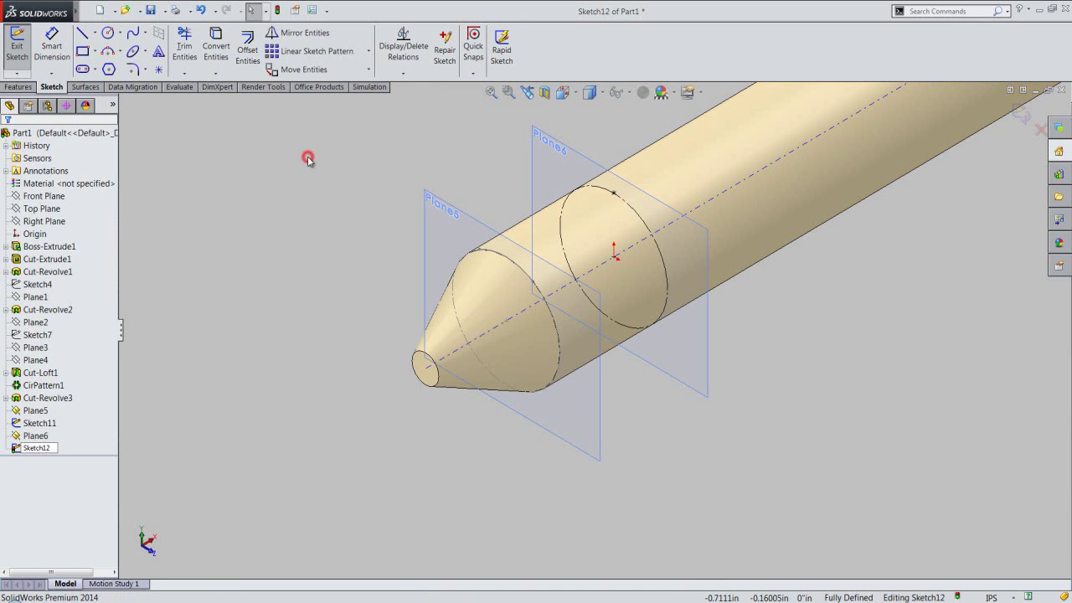
click(1023, 115)
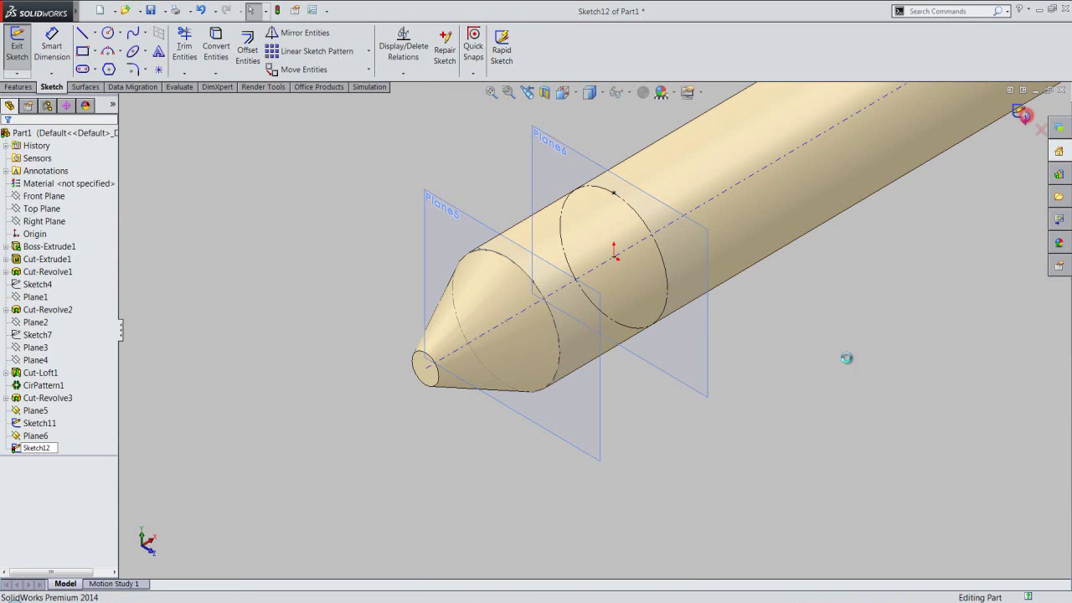
click(809, 398)
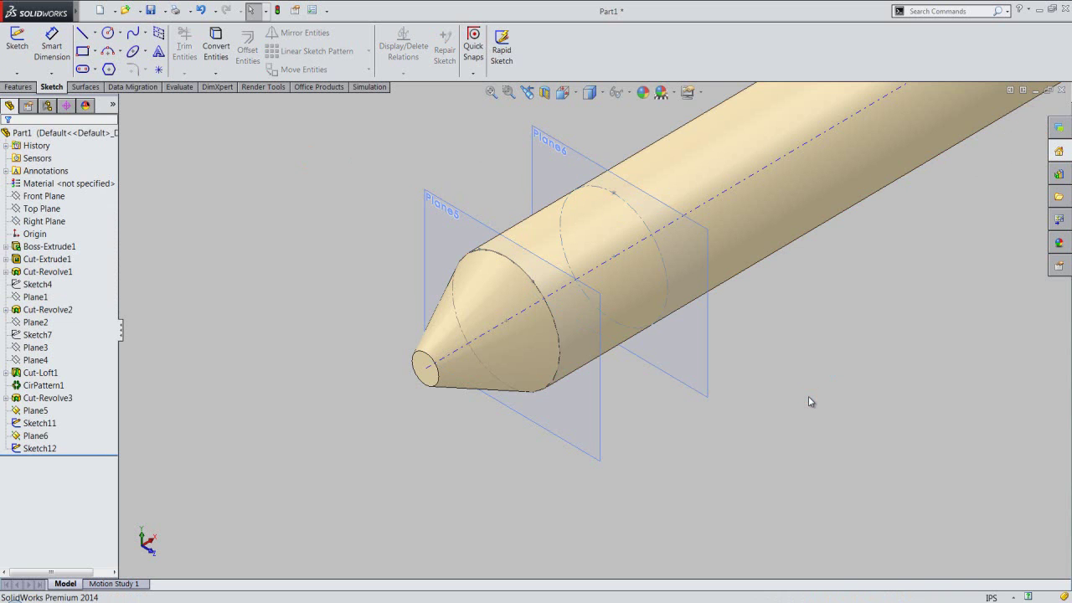
Step: Hide Plane5 and Plane6 and start a sketch on the cone's flat tip face
click(708, 354)
ctrl+click(601, 414)
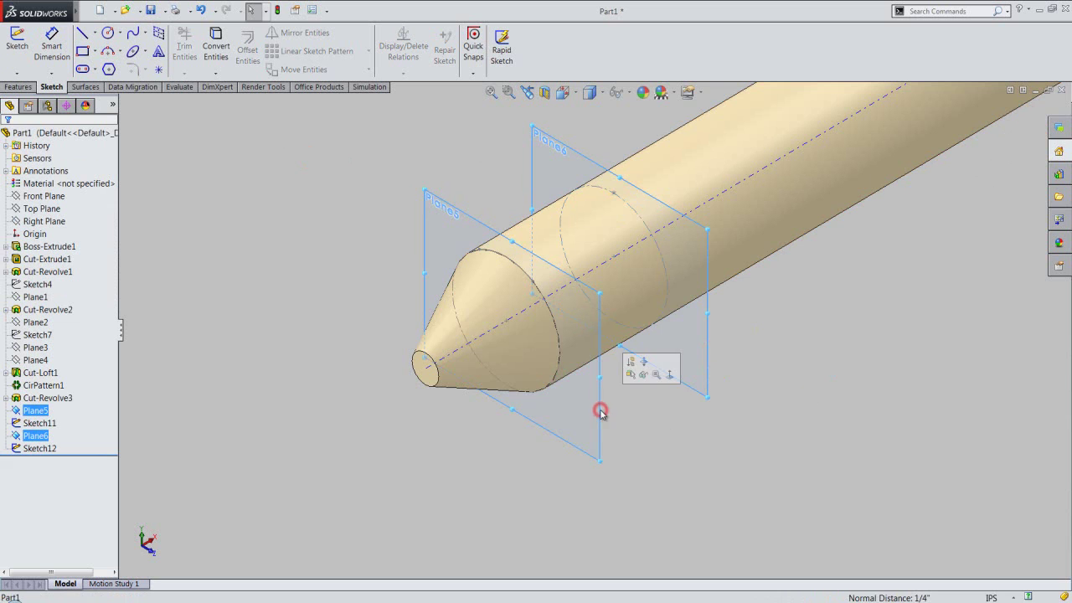
click(643, 376)
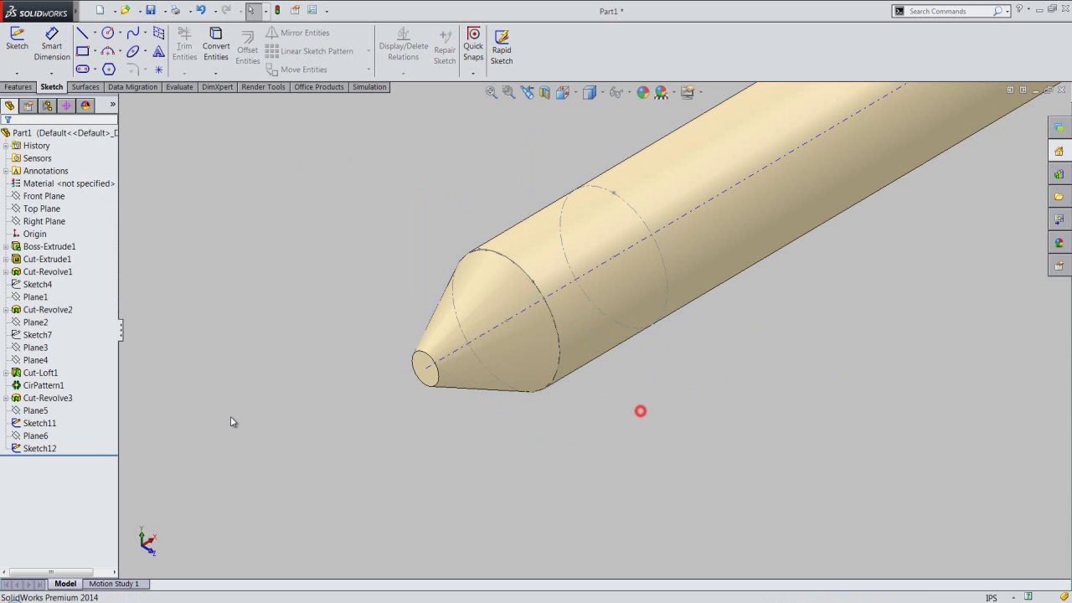
click(424, 368)
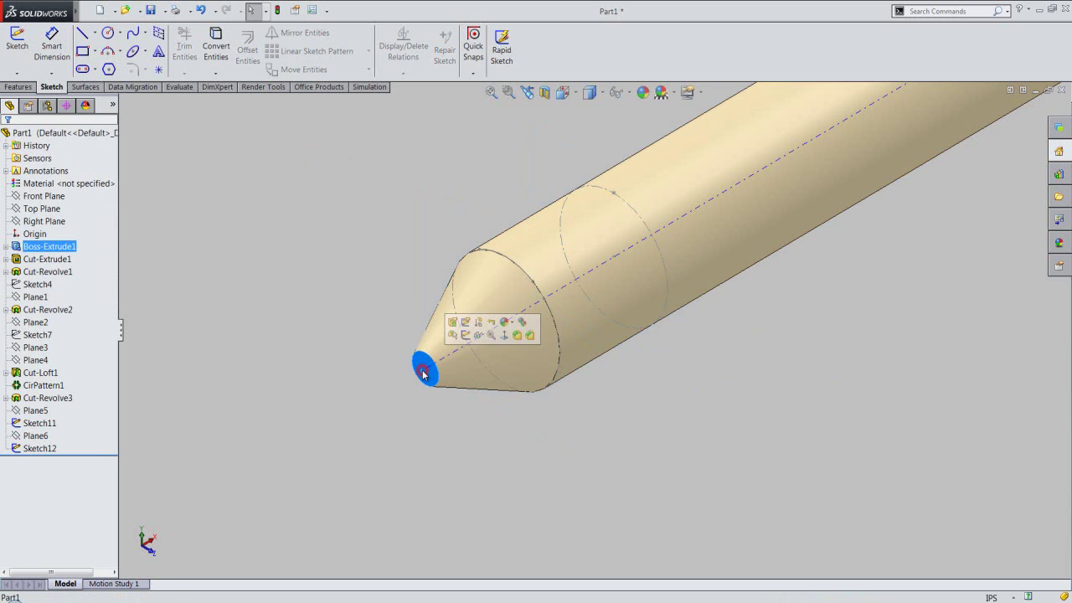
click(467, 339)
Step: Convert the tip's edge into a 1/16" sketch circle and check its size
scroll(427, 368, down, 2)
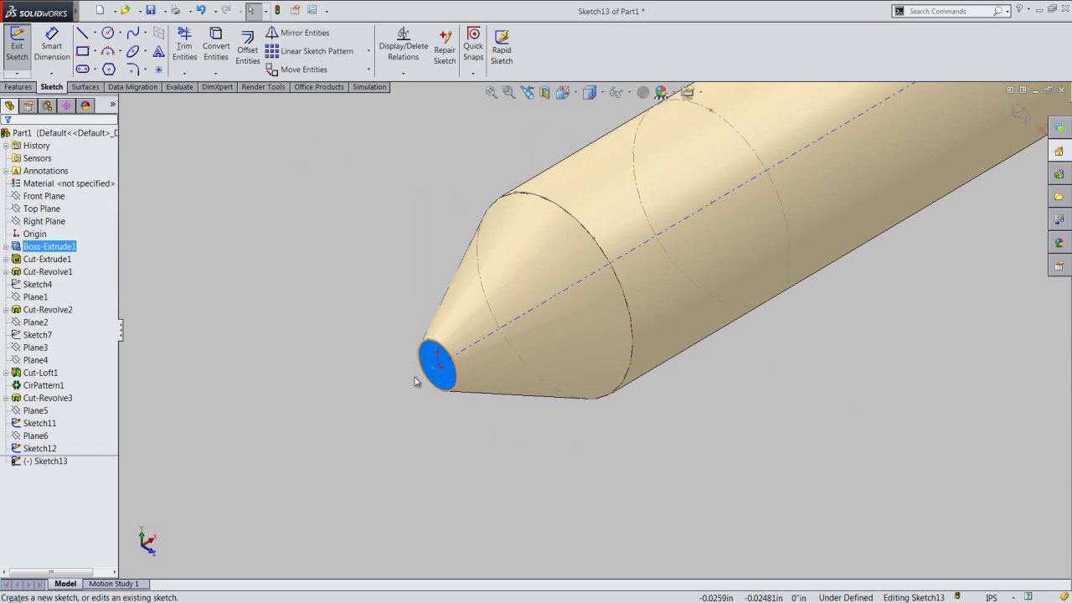
click(407, 377)
click(425, 341)
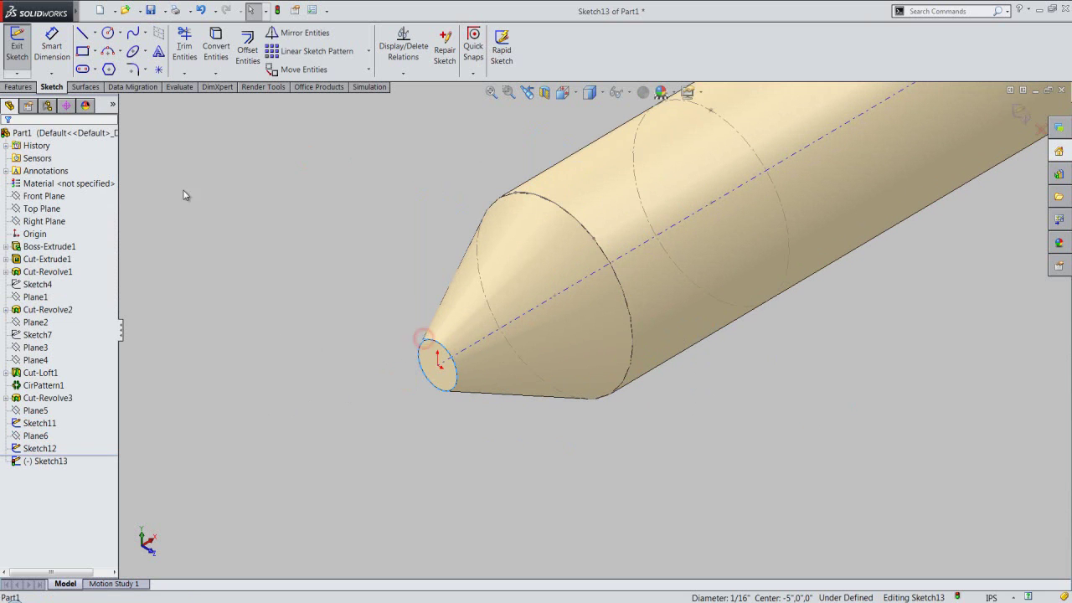
click(220, 50)
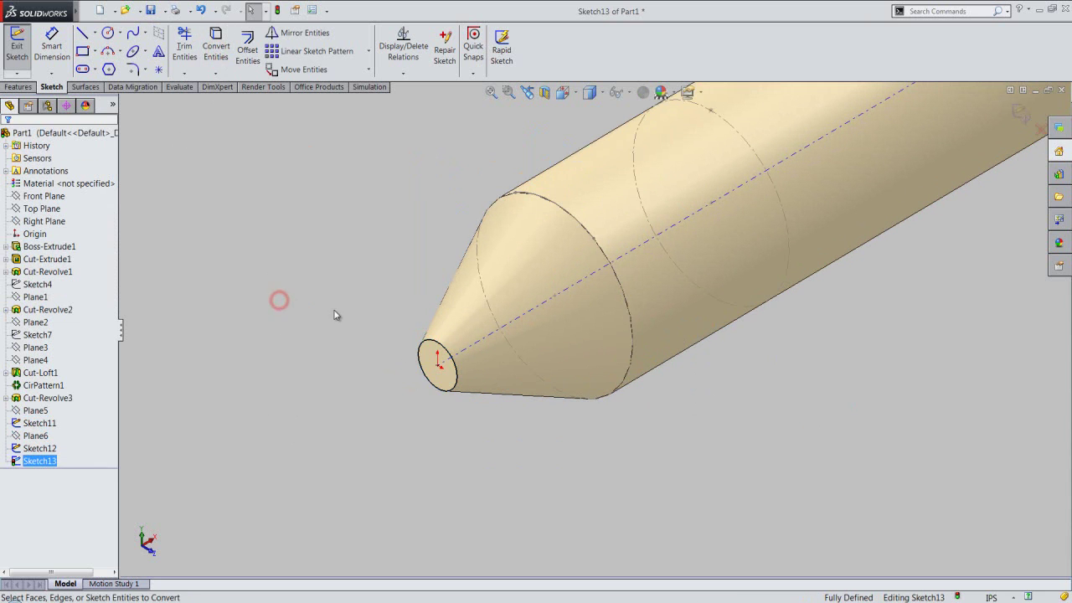
click(436, 346)
click(478, 304)
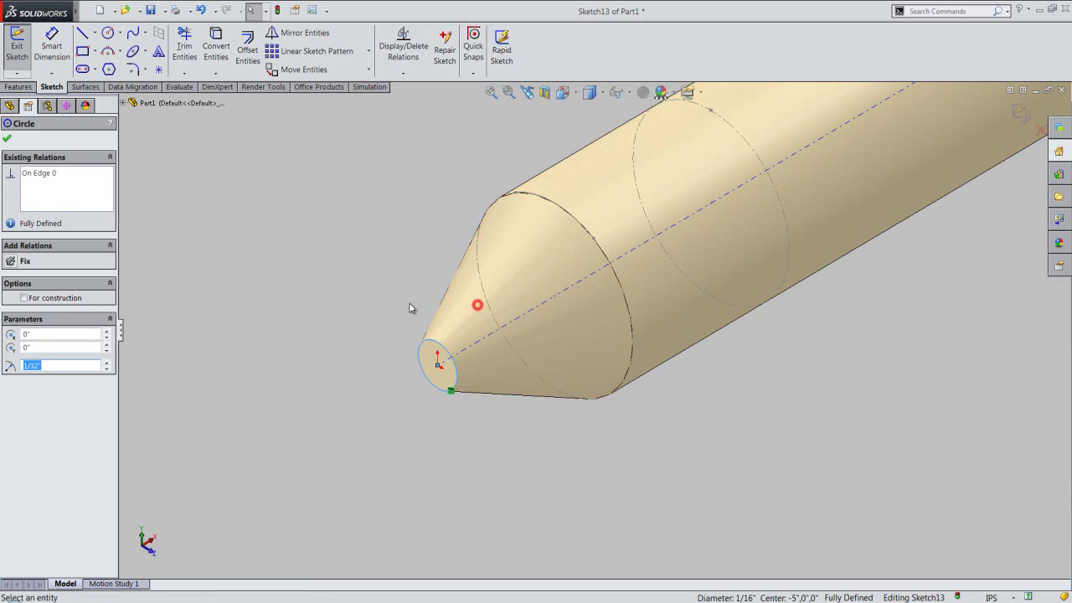
click(406, 303)
Step: Place a point at the top of the tip circle and close Sketch13
right_click(341, 249)
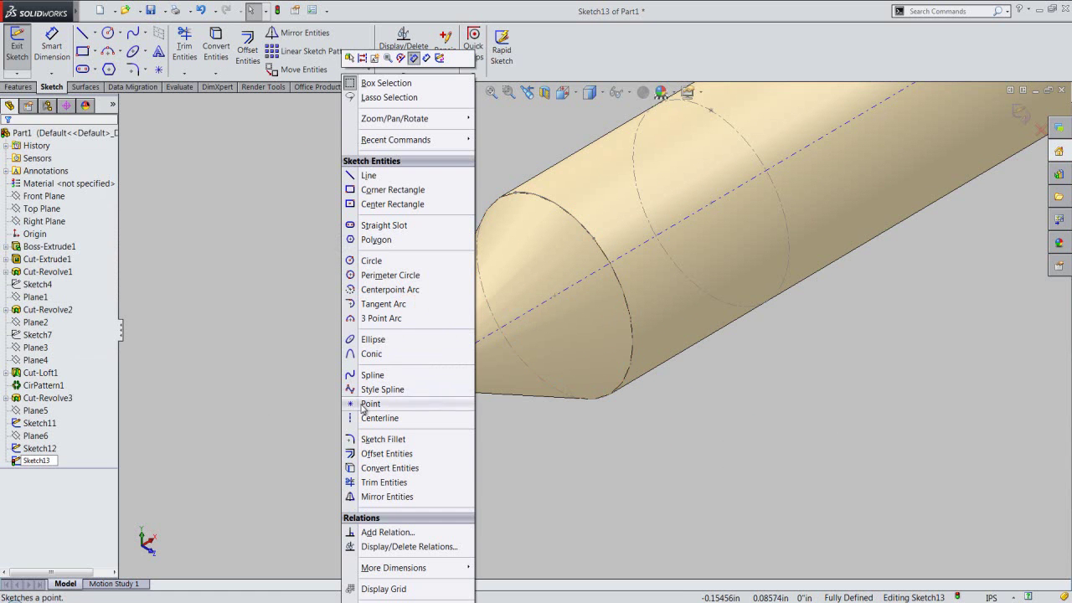
click(360, 404)
click(438, 344)
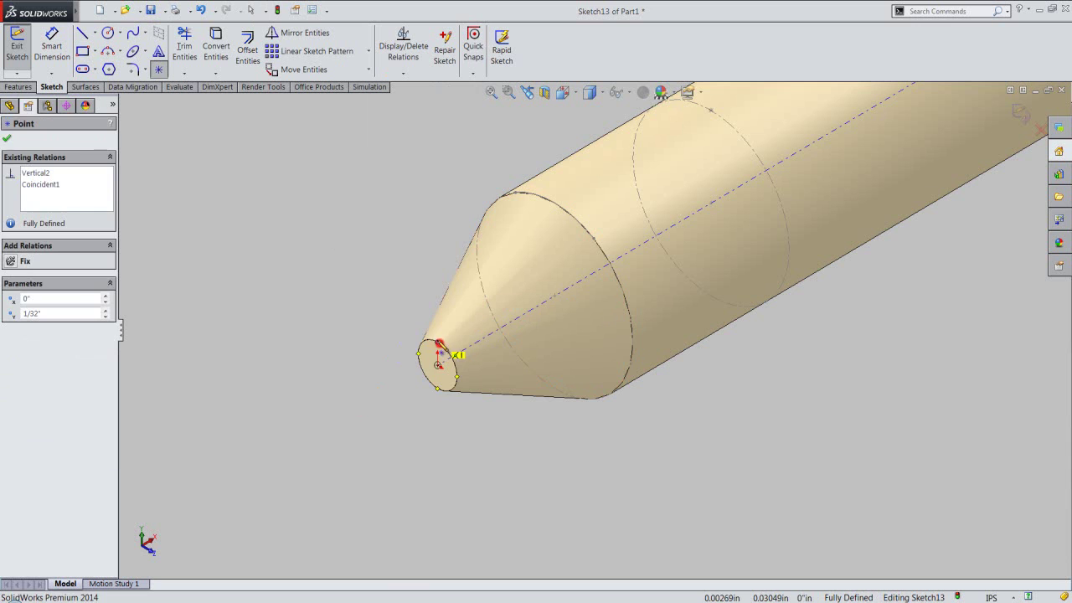
right_click(364, 248)
click(381, 224)
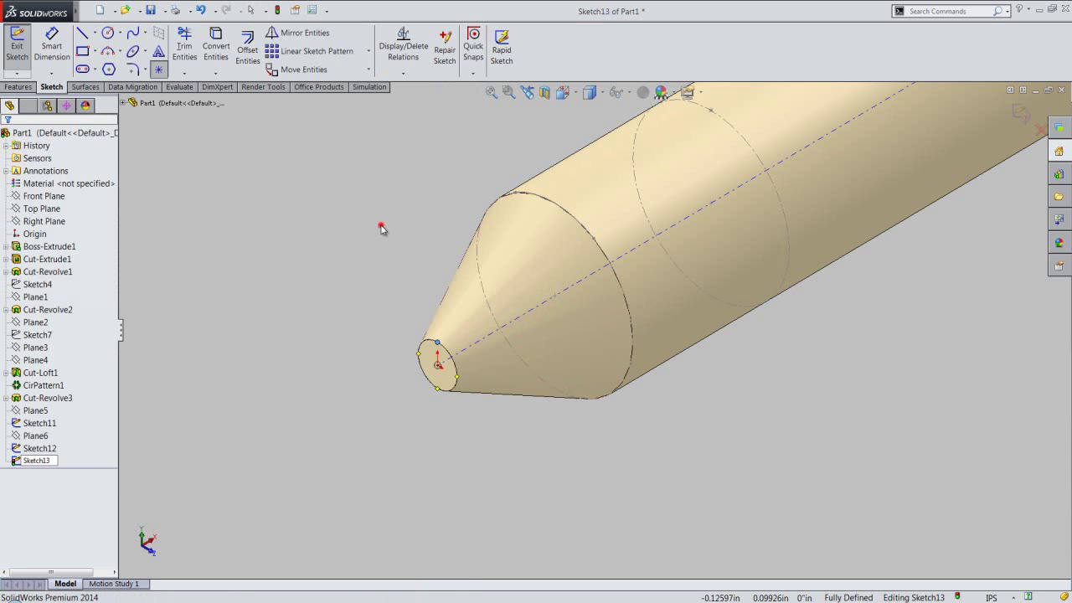
click(1019, 114)
click(702, 474)
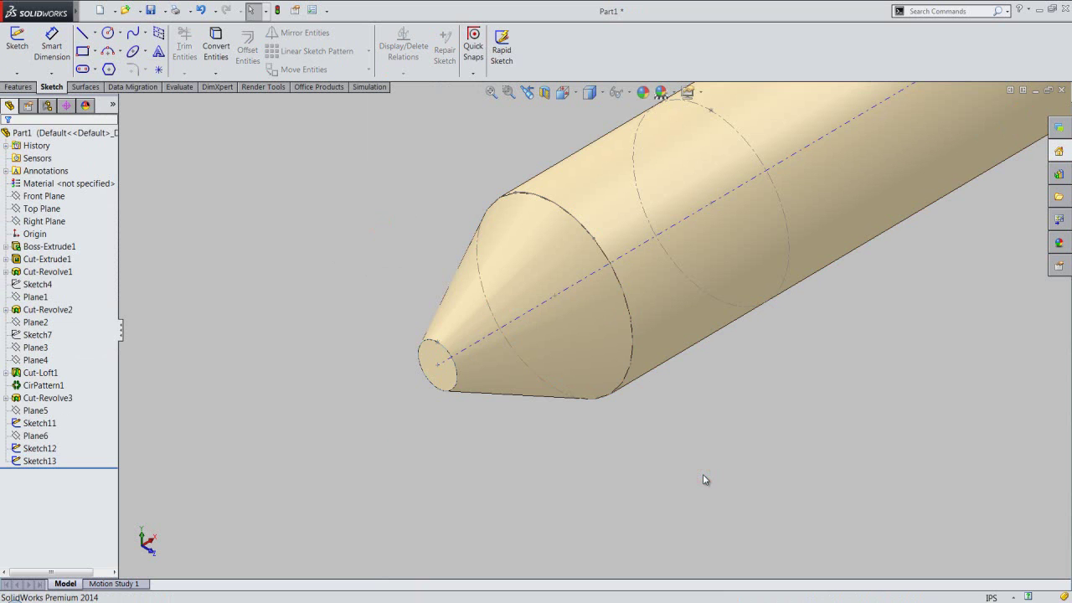
click(18, 86)
Step: Create Plane7 through Point4@Sketch12, Point5@Sketch11 and a point on the tip's circular edge
click(523, 73)
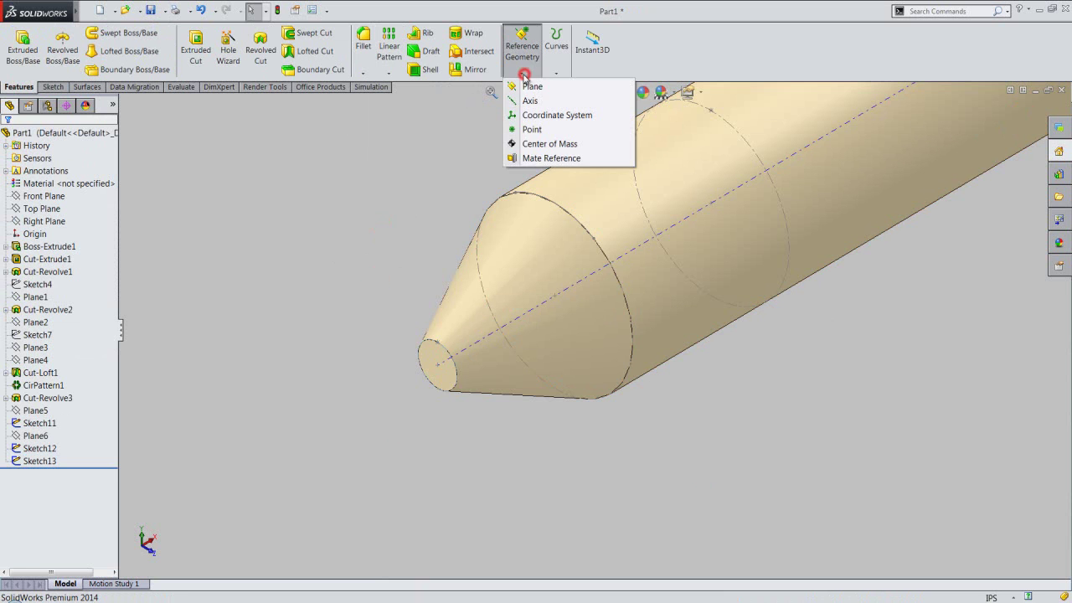
click(526, 86)
scroll(492, 309, down, 2)
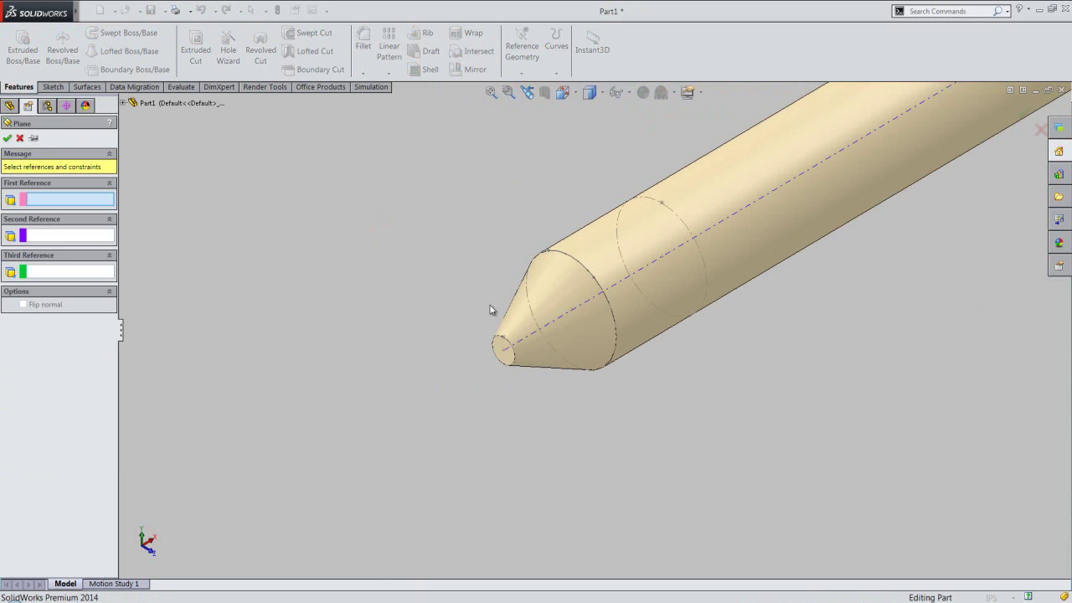
scroll(577, 241, up, 2)
scroll(582, 243, up, 1)
scroll(581, 241, up, 2)
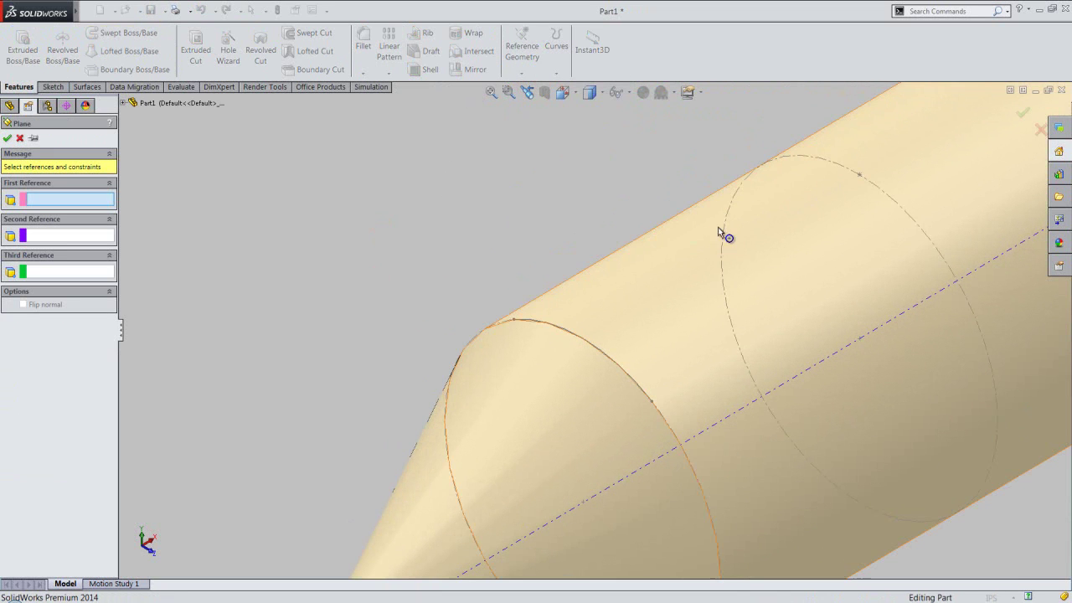
click(860, 178)
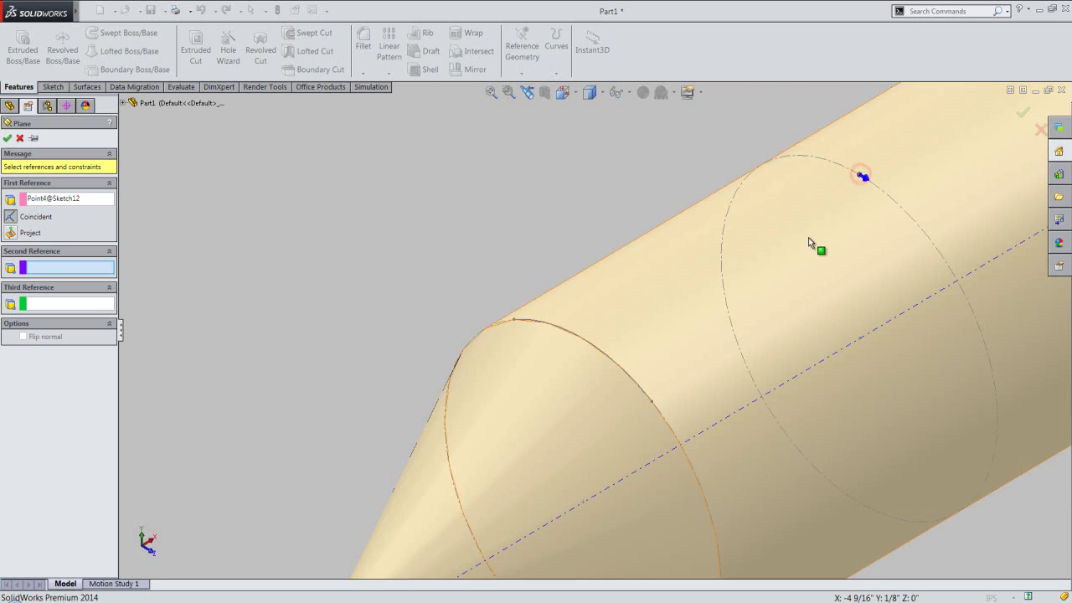
scroll(728, 302, down, 2)
click(628, 371)
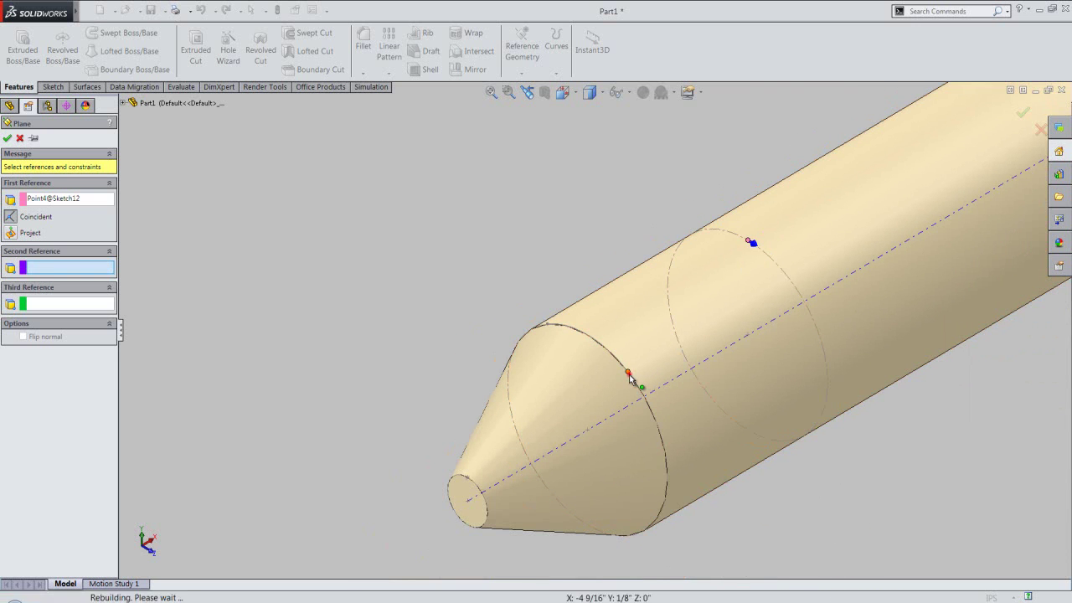
scroll(476, 478, up, 2)
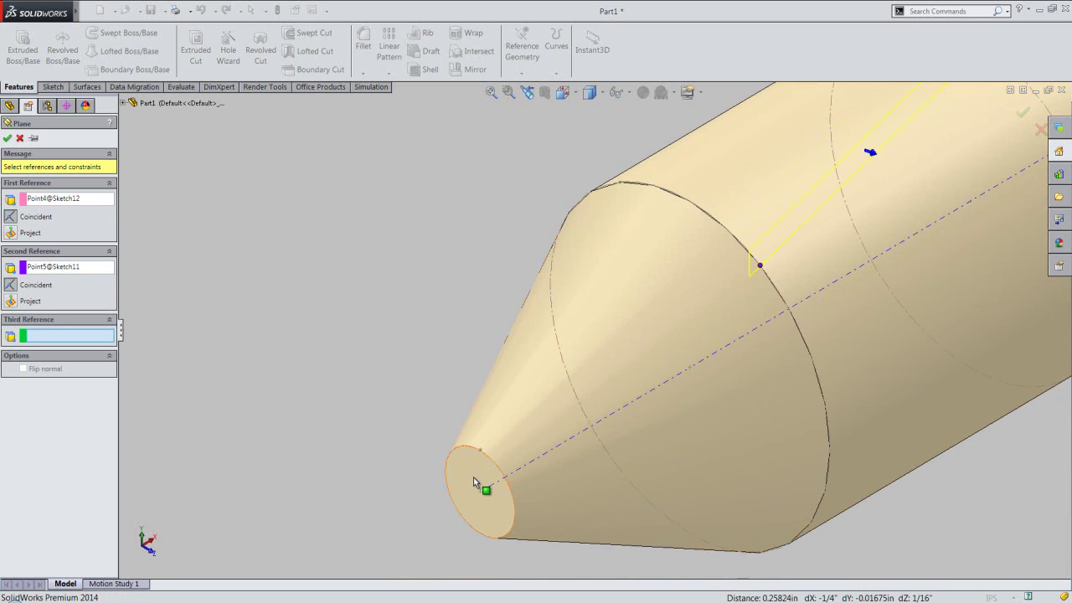
scroll(473, 477, up, 2)
click(507, 419)
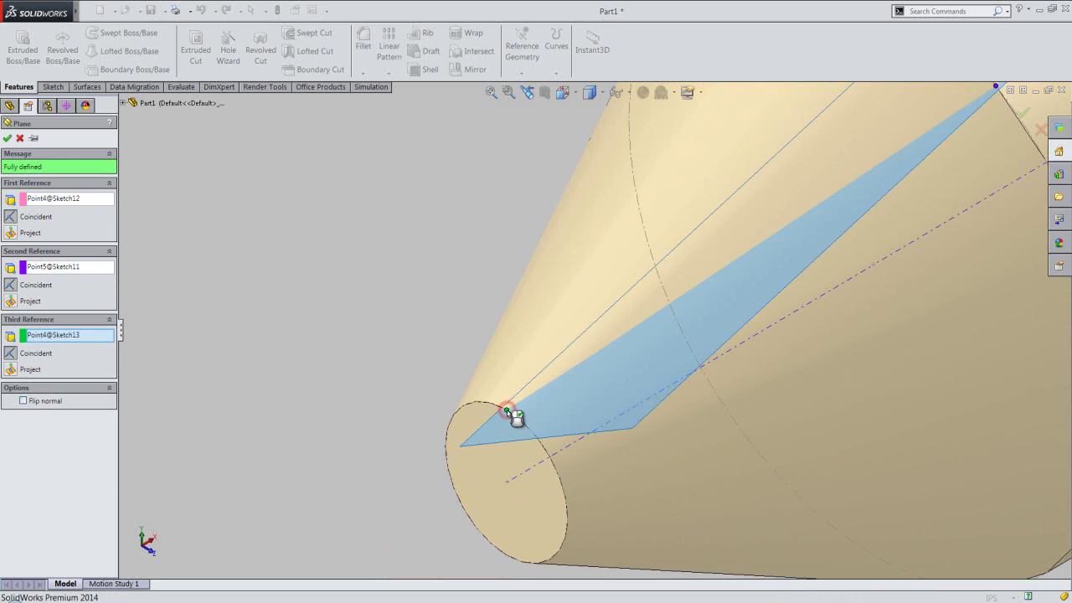
key(Return)
Step: Keep the name Plane7 and reorient the model to a standard view
click(340, 235)
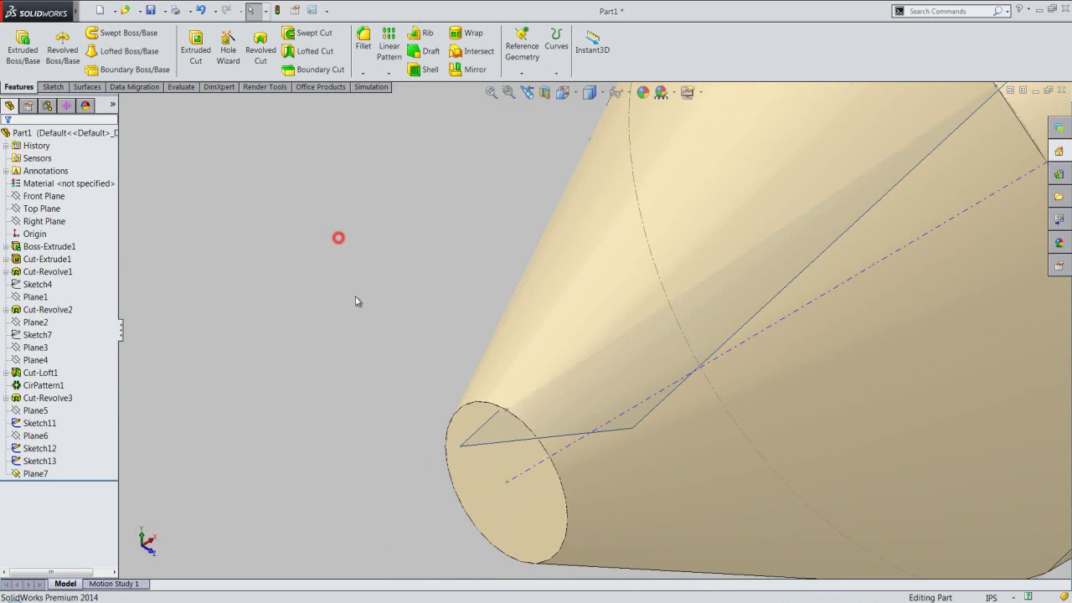
scroll(376, 390, down, 2)
scroll(373, 444, down, 2)
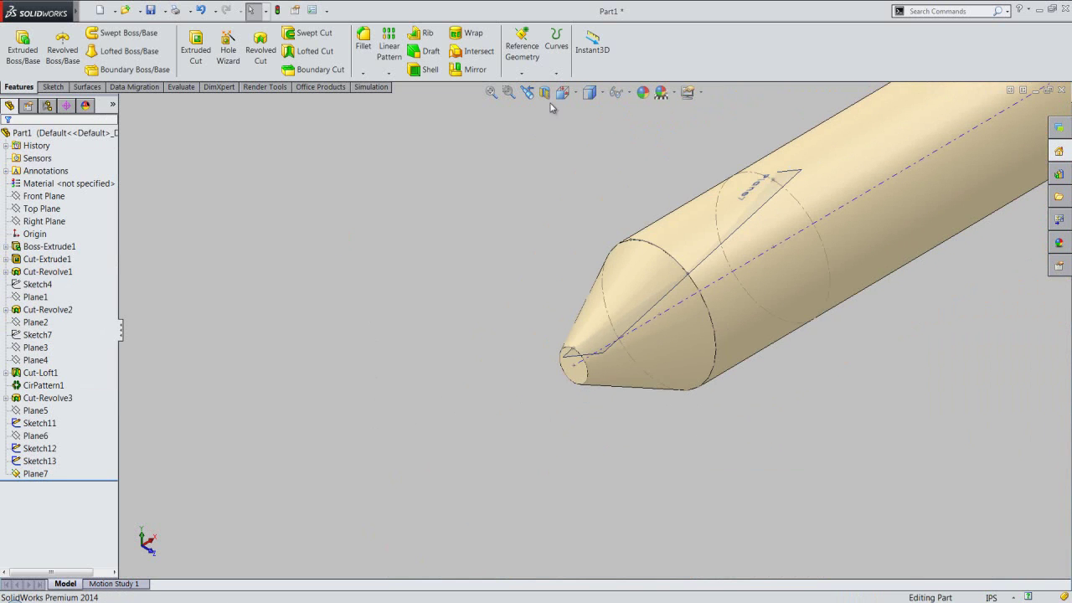
click(576, 97)
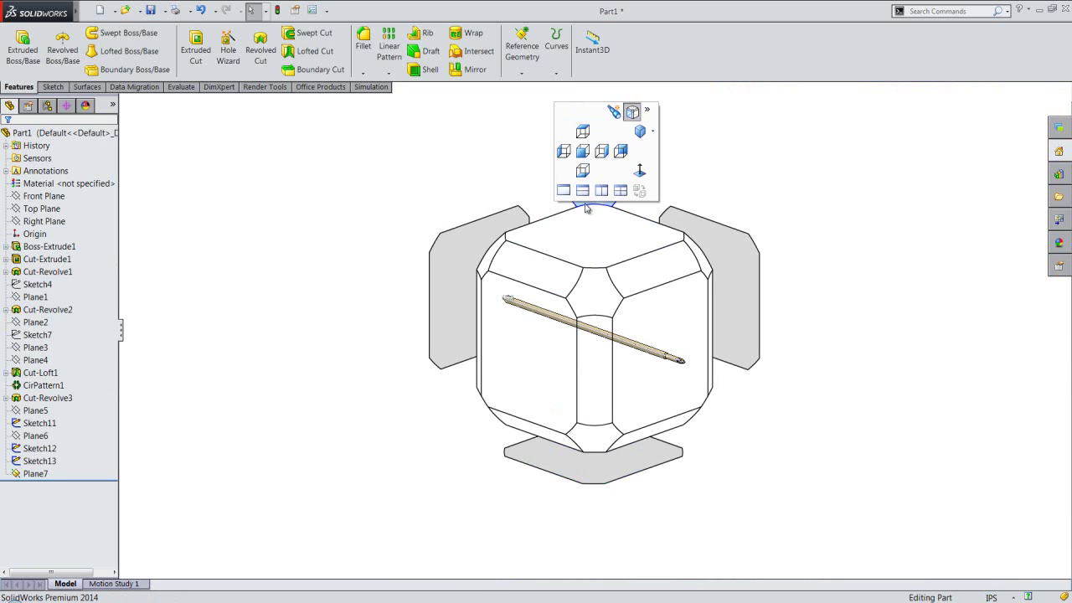
click(586, 208)
scroll(844, 496, up, 3)
scroll(810, 440, down, 2)
scroll(799, 434, down, 2)
scroll(783, 427, down, 2)
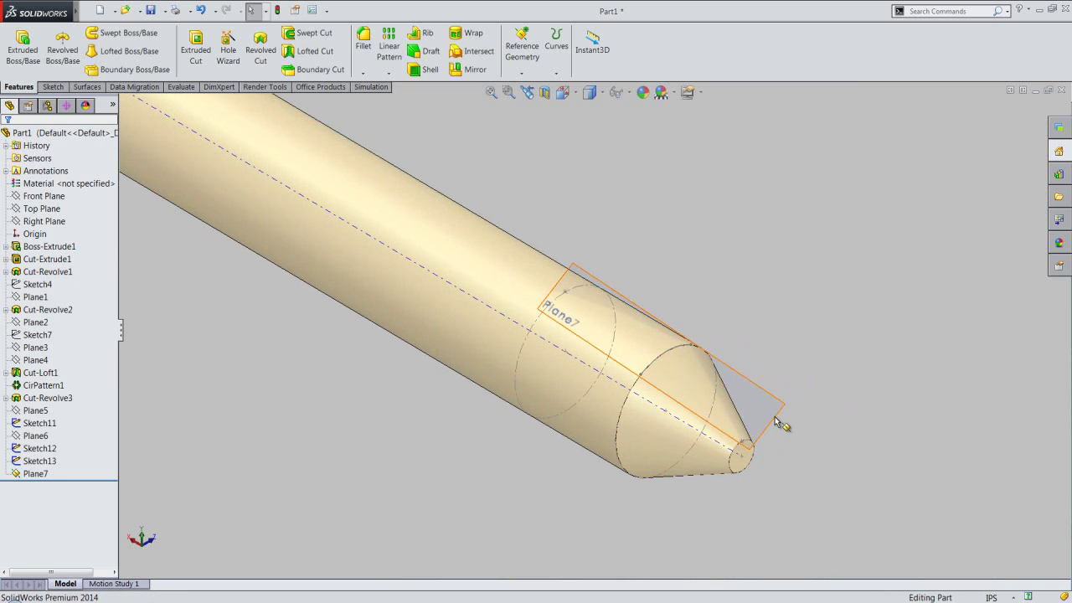
Step: Section the model along Plane7 with the cut side reversed, then sketch on Plane7
click(777, 423)
click(544, 92)
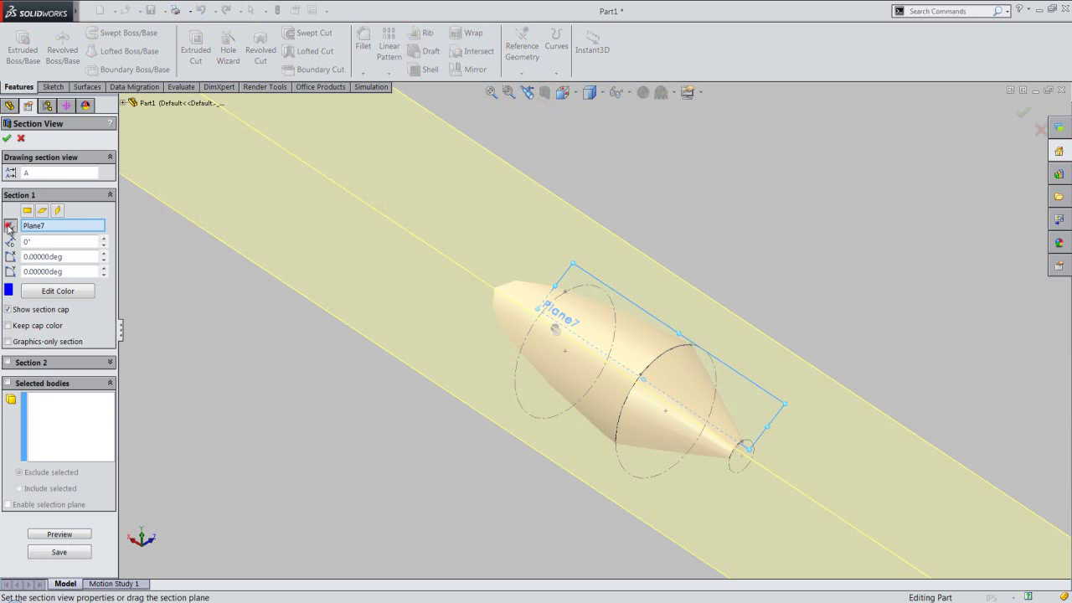
click(8, 226)
click(7, 138)
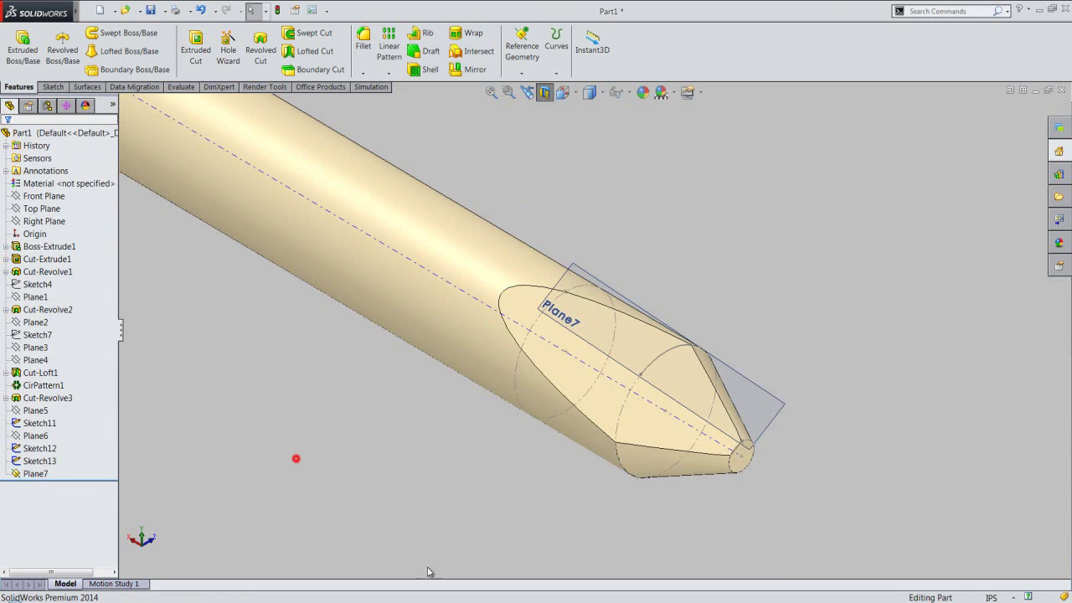
click(777, 418)
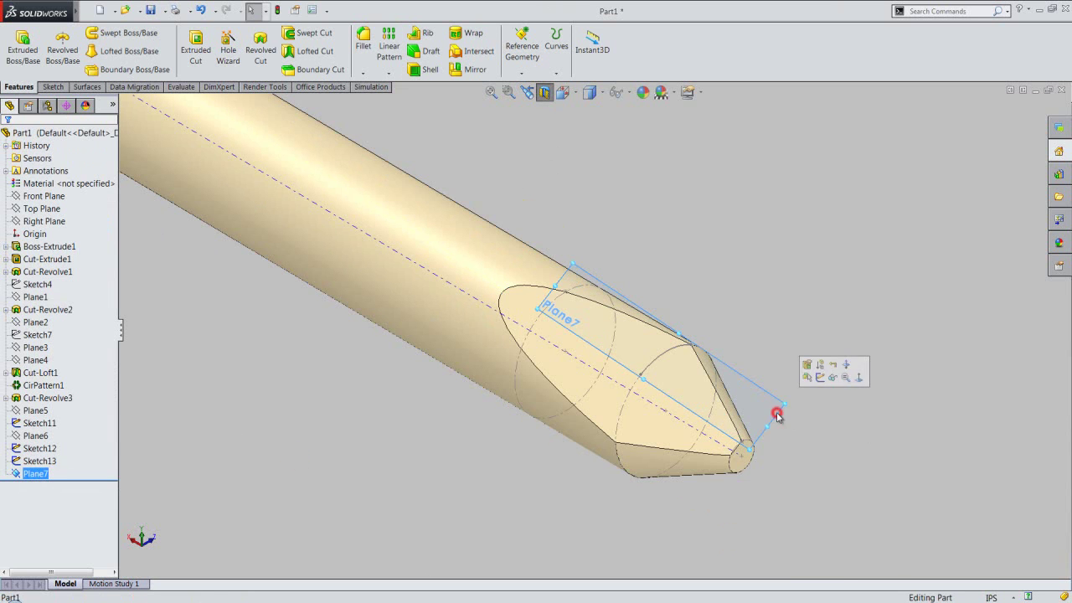
click(818, 378)
Step: Add intersection curves where Plane7 meets the rod's cylindrical face and the cone face
click(813, 382)
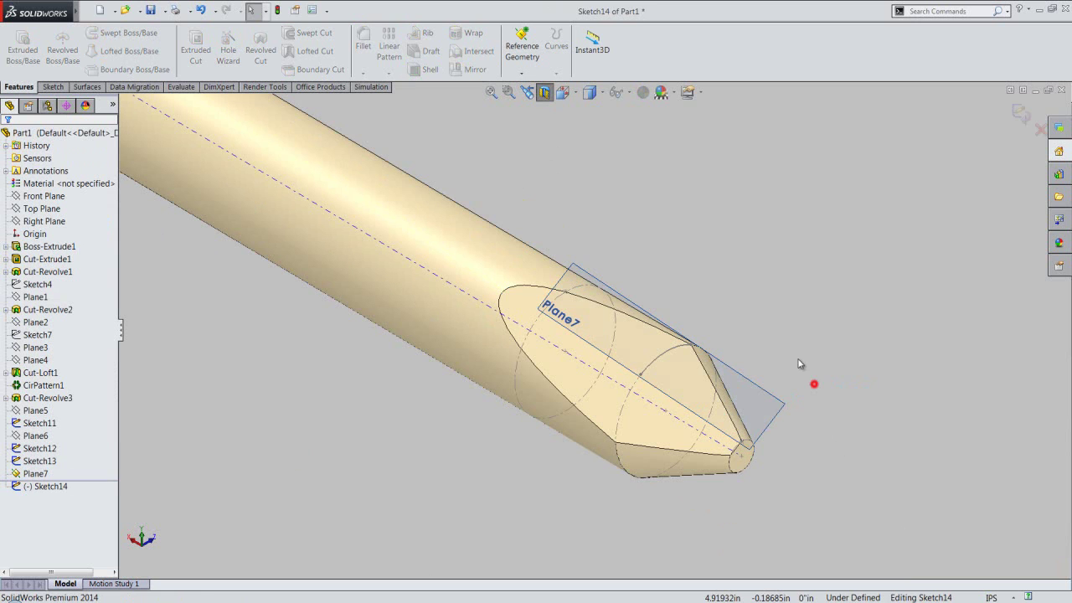
click(52, 87)
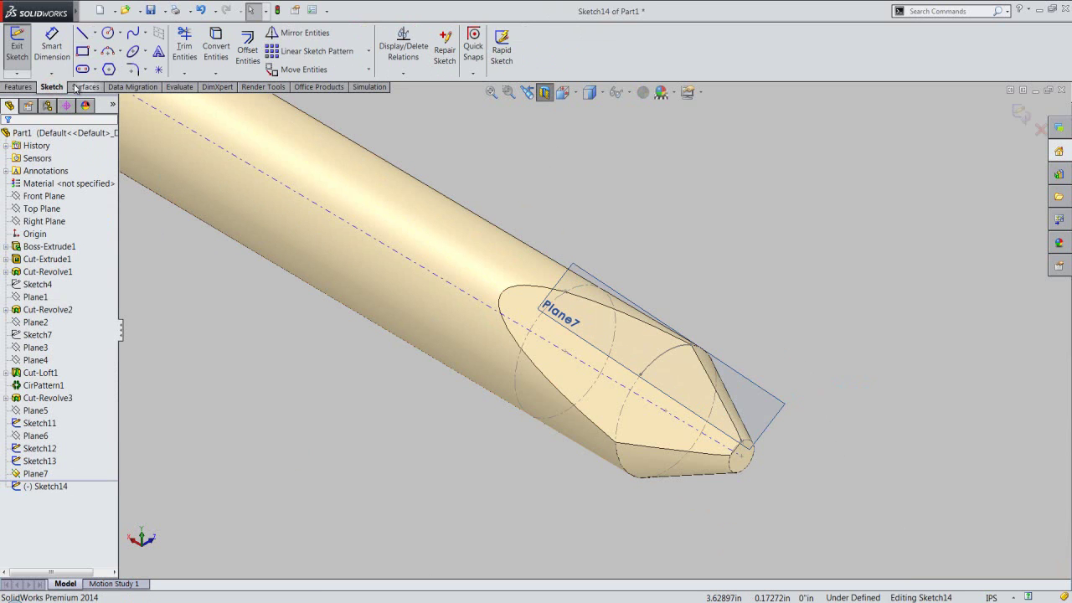
click(214, 73)
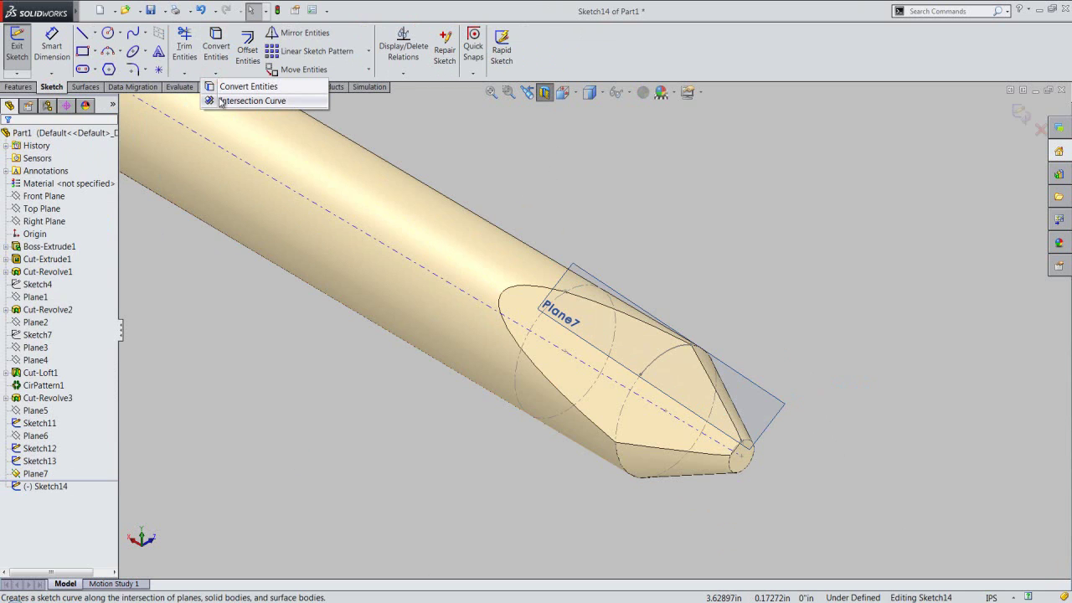
click(221, 101)
click(513, 256)
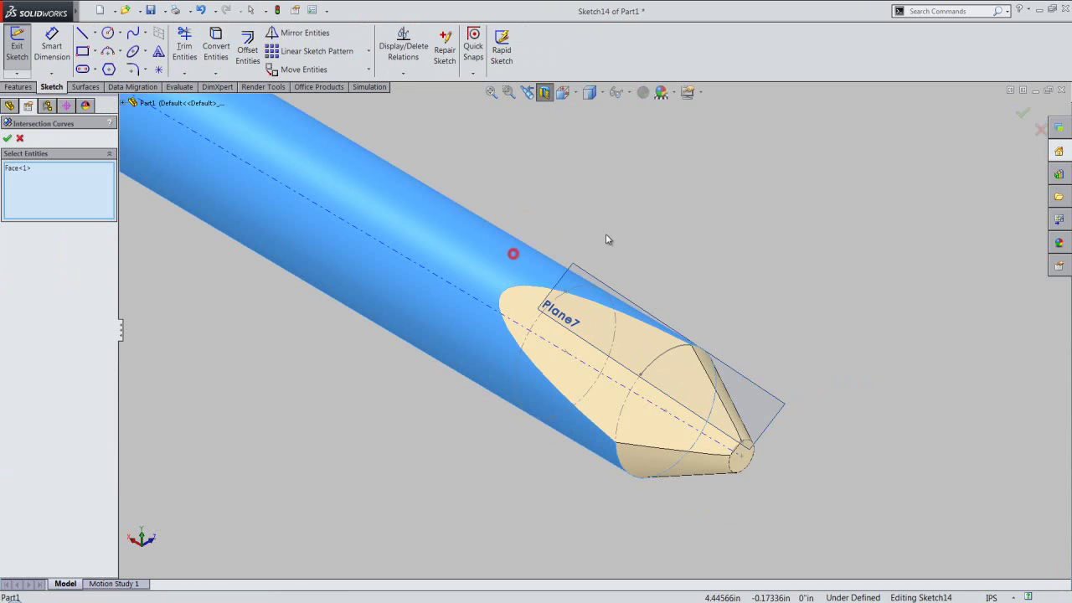
click(732, 412)
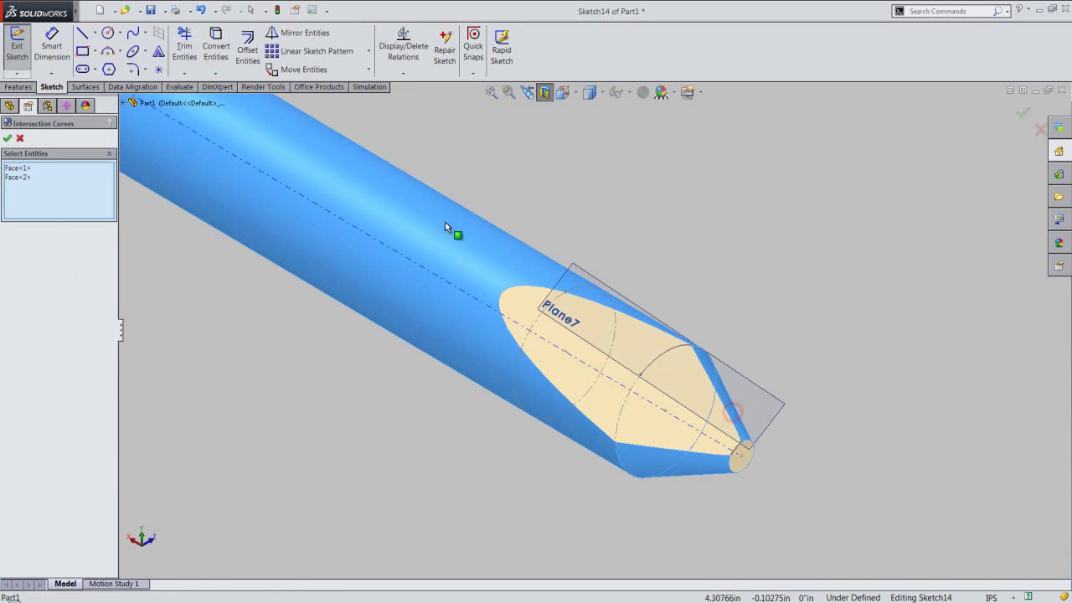
click(7, 139)
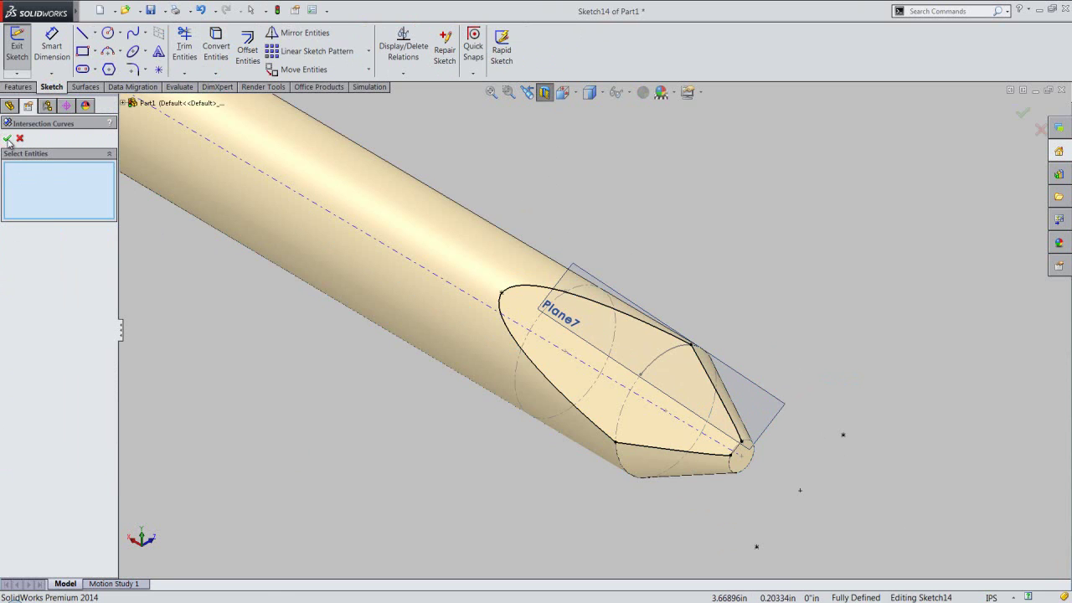
click(7, 139)
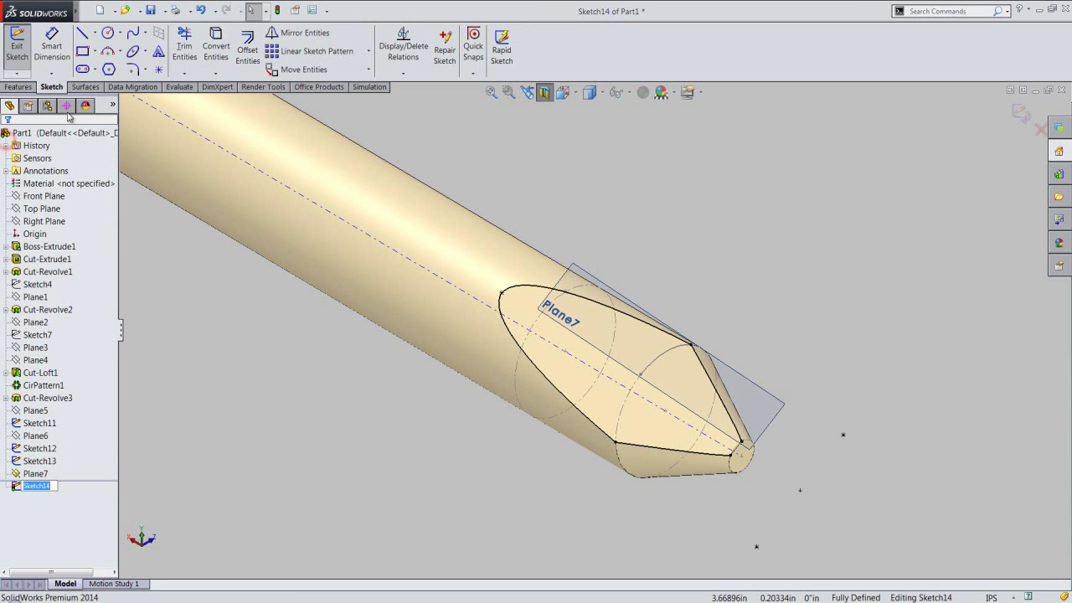
Step: Draw a straight line from the intersection outline to the cone tip
click(83, 33)
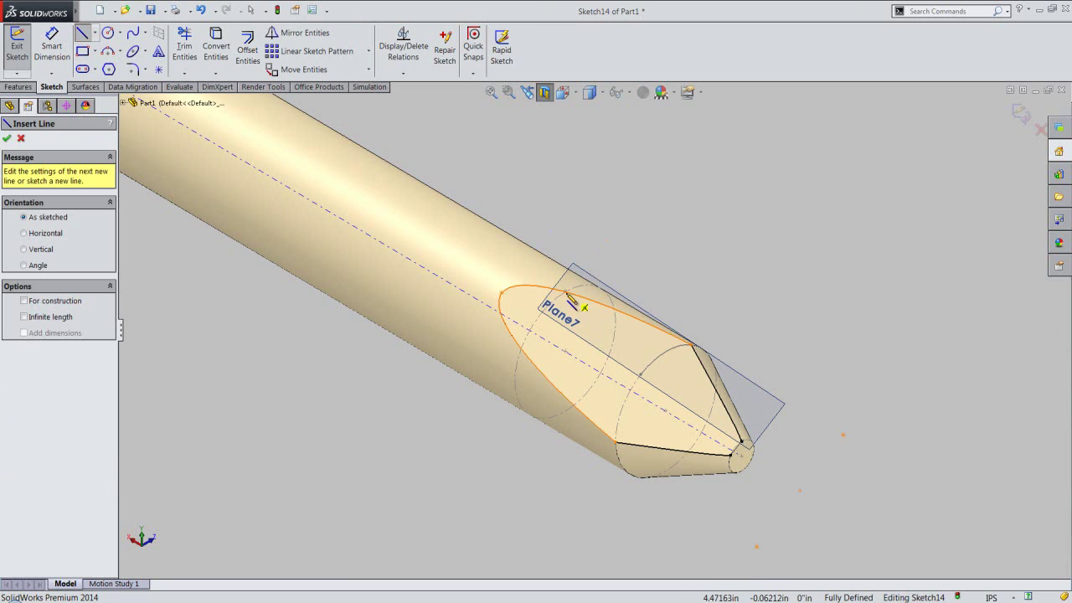
scroll(569, 299, down, 1)
scroll(568, 297, down, 1)
scroll(570, 299, down, 1)
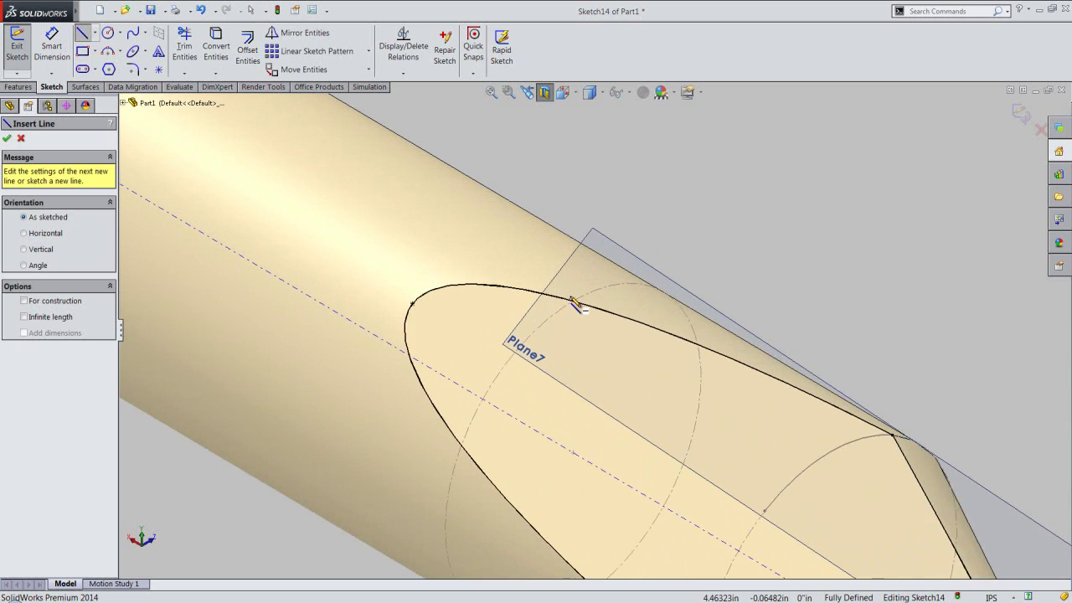
scroll(572, 302, down, 1)
click(575, 304)
scroll(578, 310, up, 1)
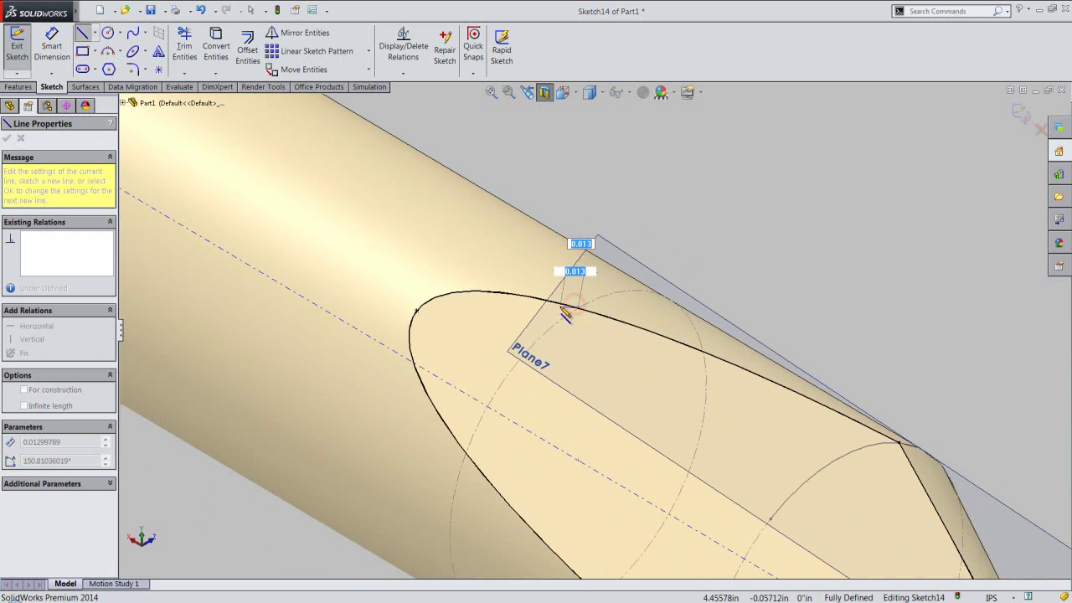
scroll(568, 285, up, 1)
scroll(551, 351, up, 1)
scroll(646, 387, up, 1)
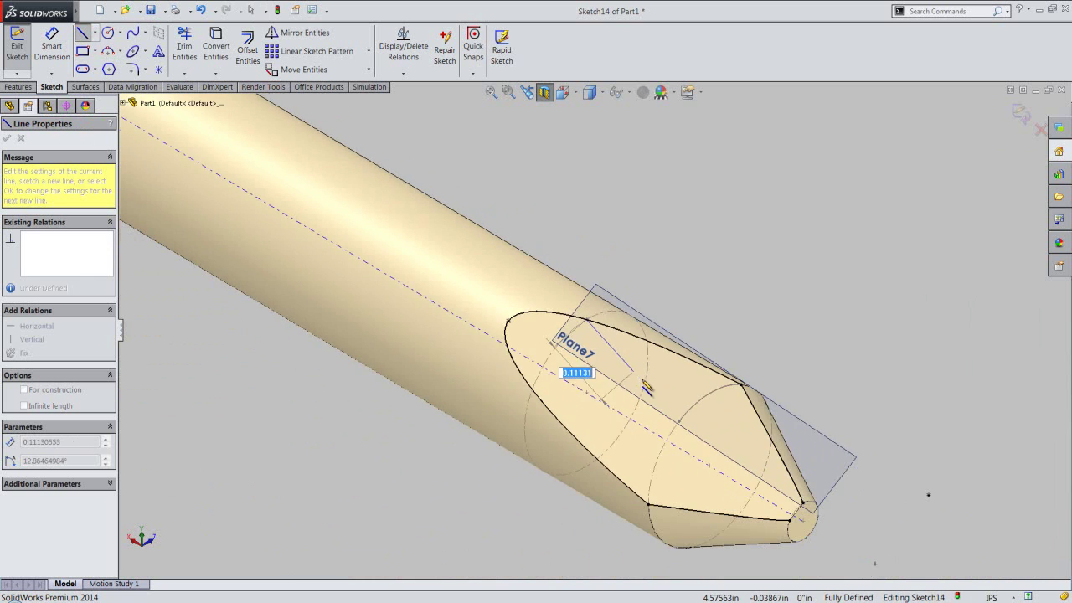
scroll(795, 469, up, 1)
scroll(796, 501, down, 1)
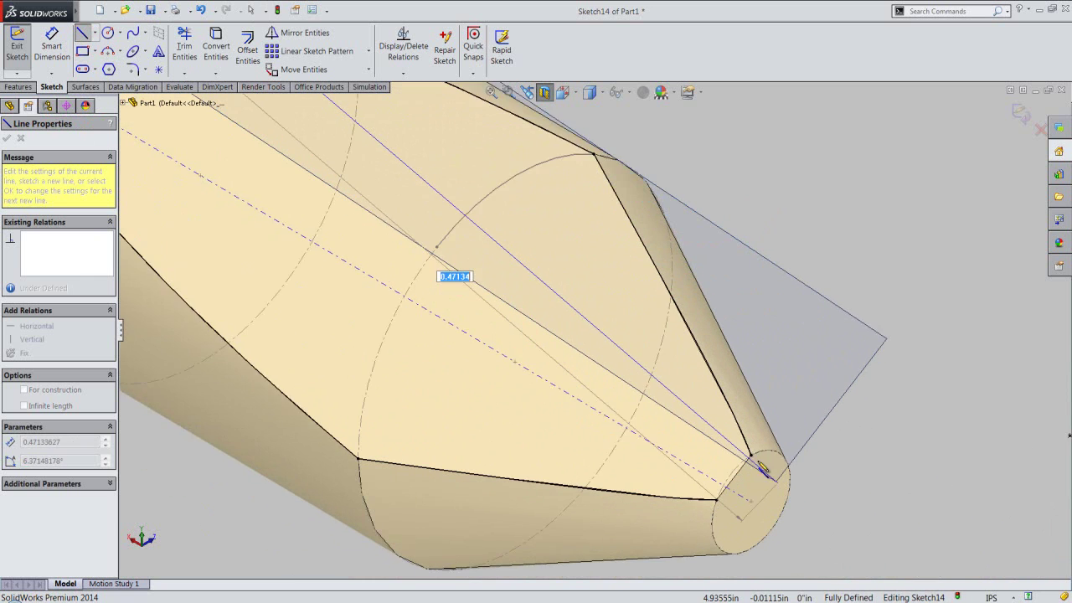
scroll(761, 455, down, 1)
click(726, 436)
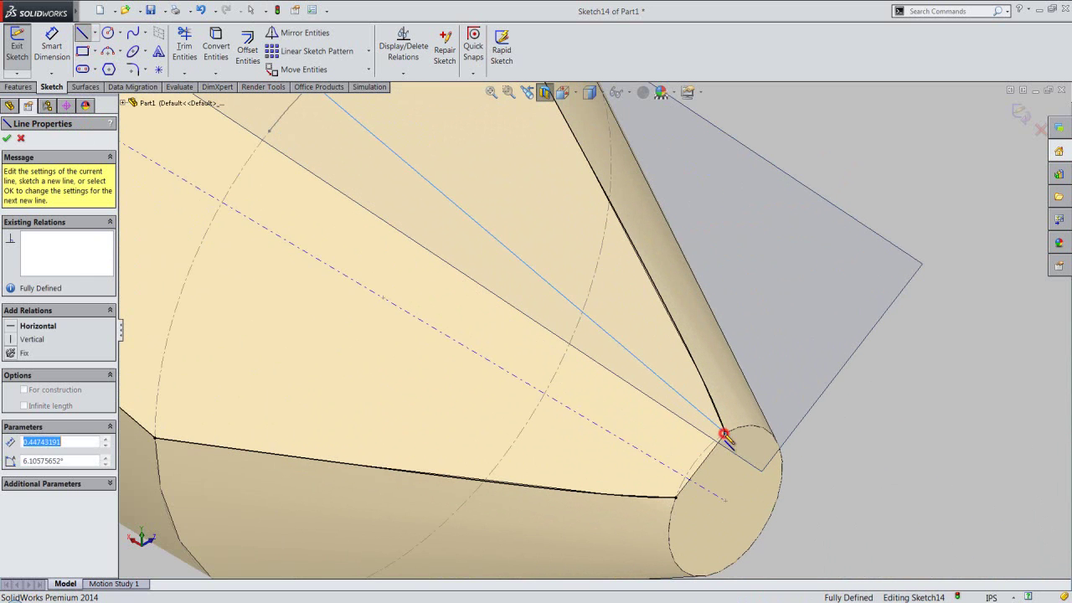
right_click(863, 445)
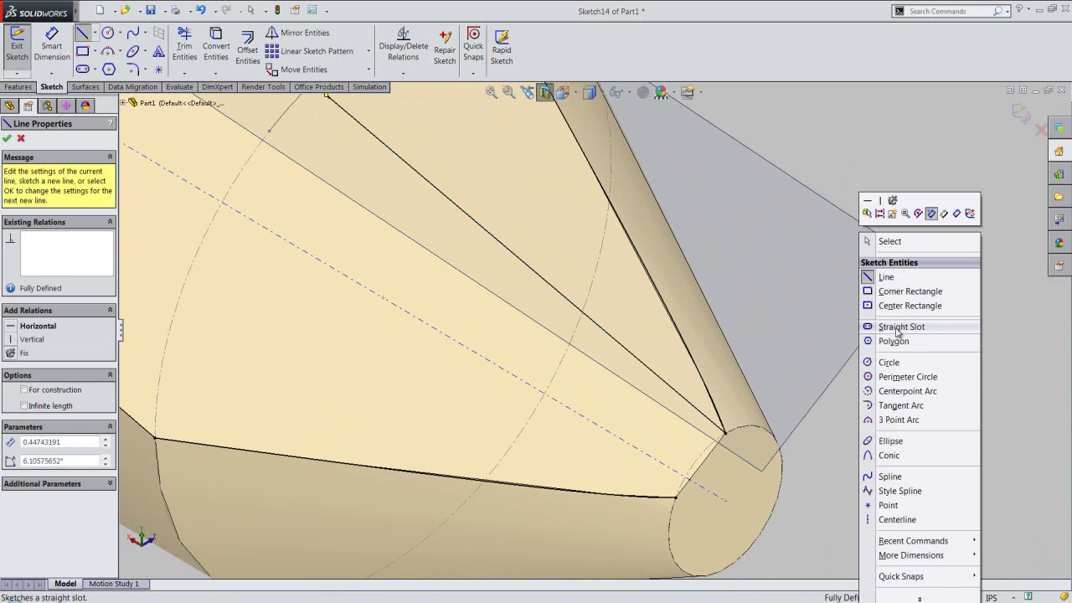
click(889, 242)
scroll(927, 569, up, 1)
scroll(921, 550, up, 1)
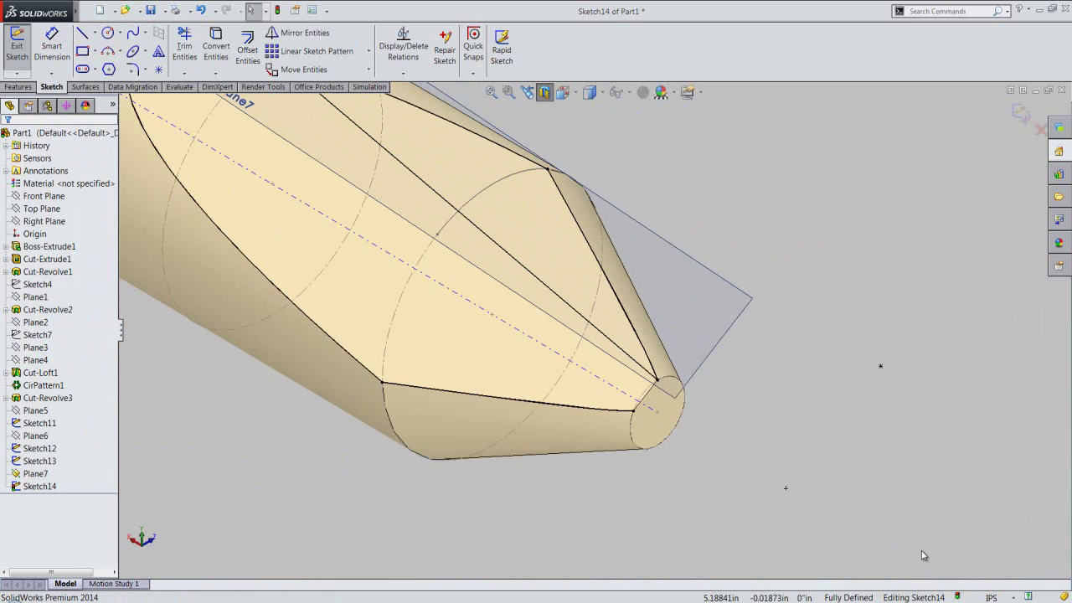
scroll(791, 448, up, 1)
scroll(443, 235, down, 1)
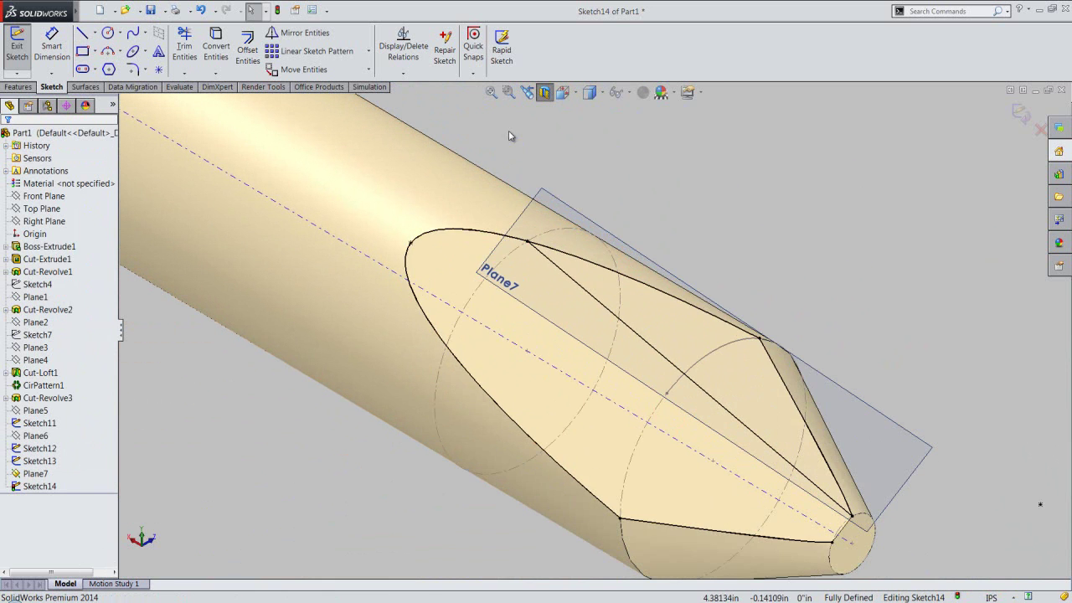
Step: Trim away the unneeded ellipse arc and close Sketch14
click(190, 53)
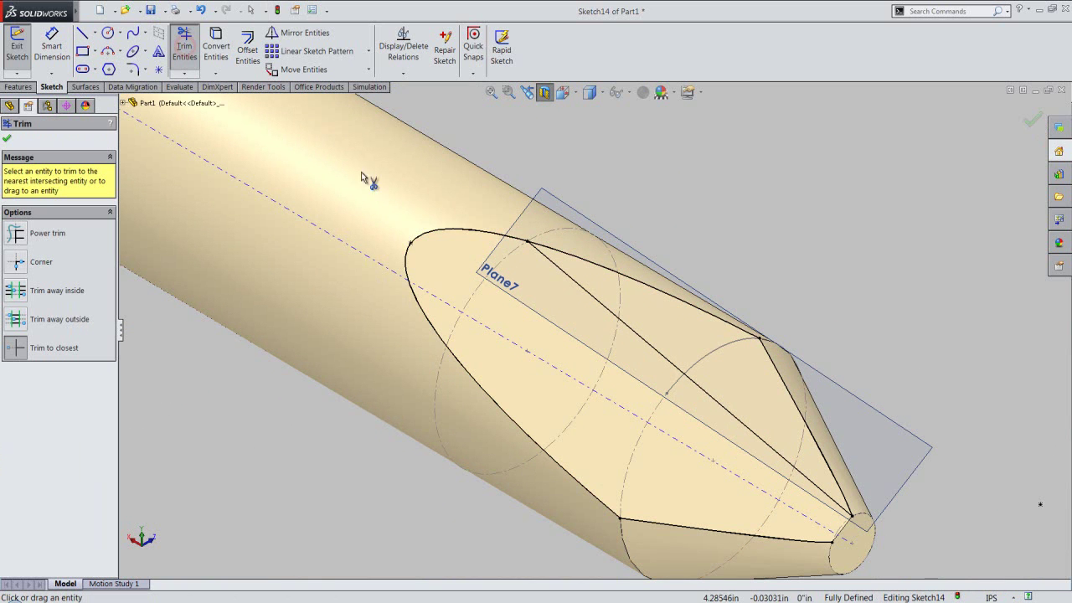
click(441, 229)
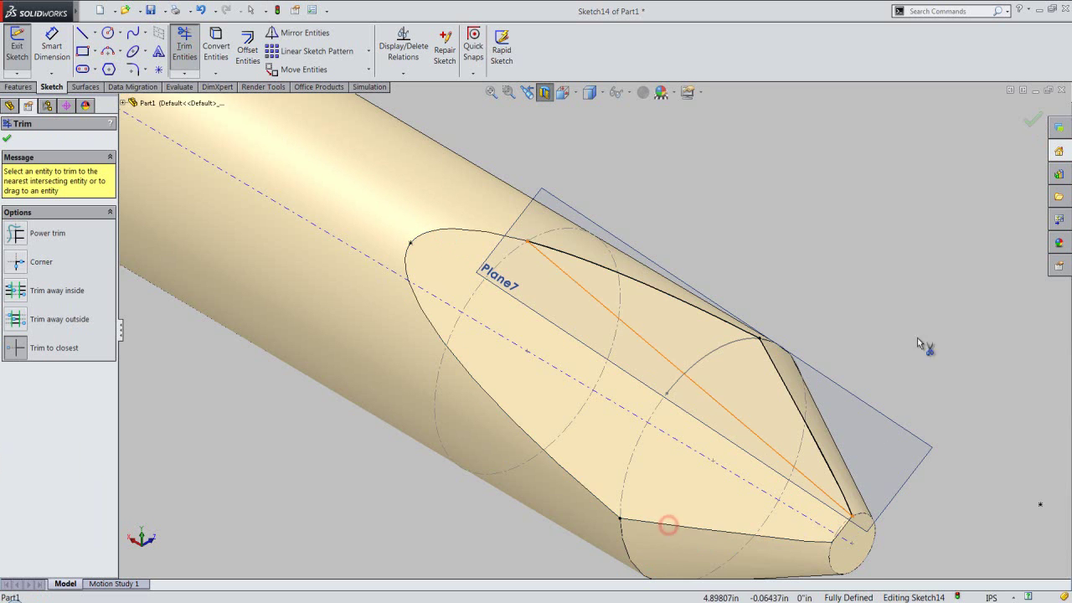
right_click(915, 222)
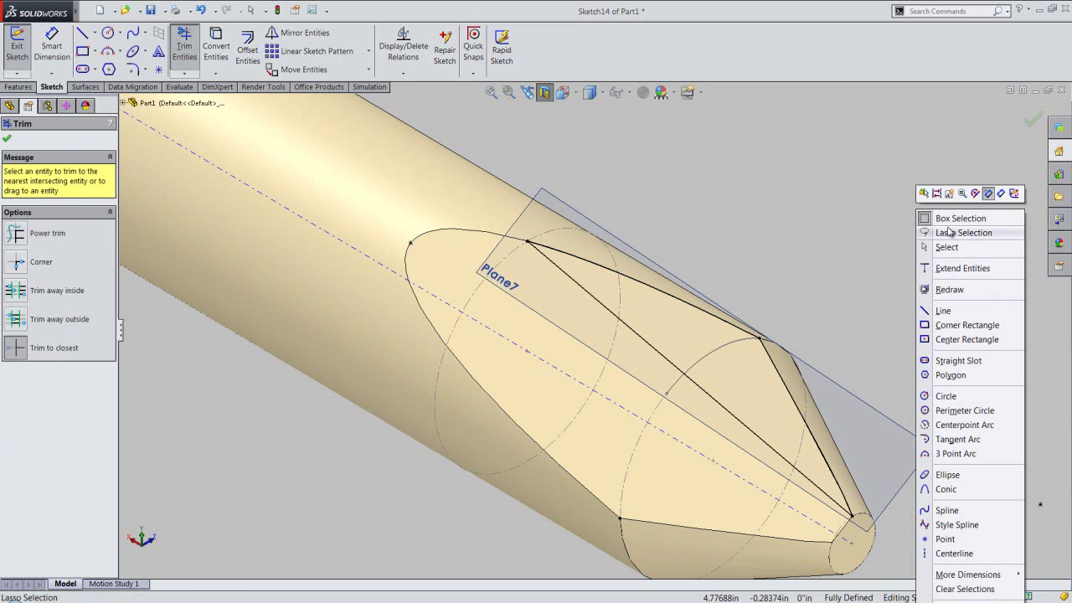
click(946, 247)
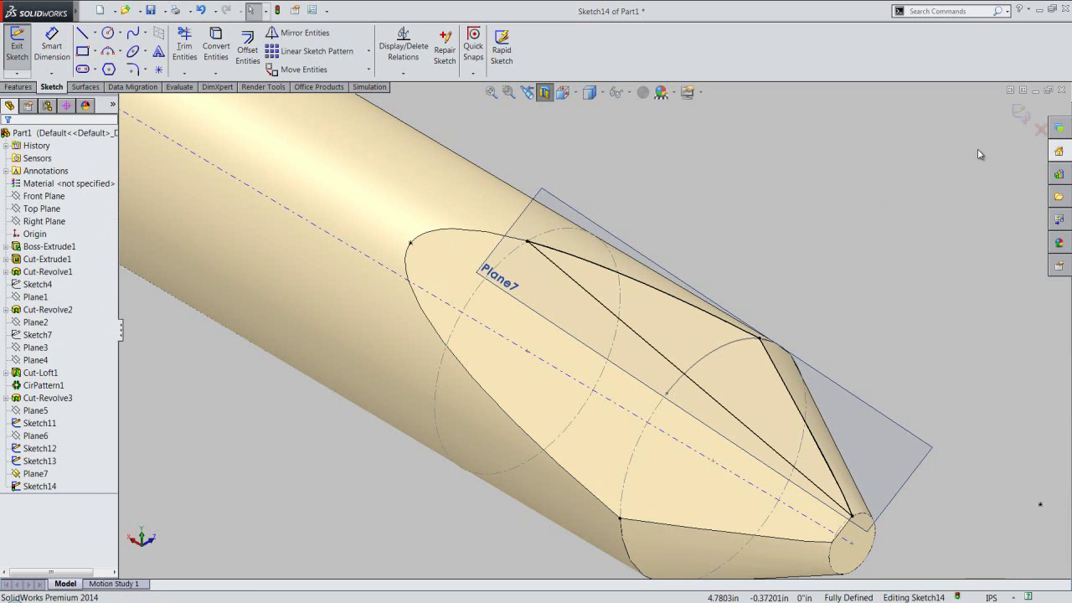
click(1022, 118)
click(749, 205)
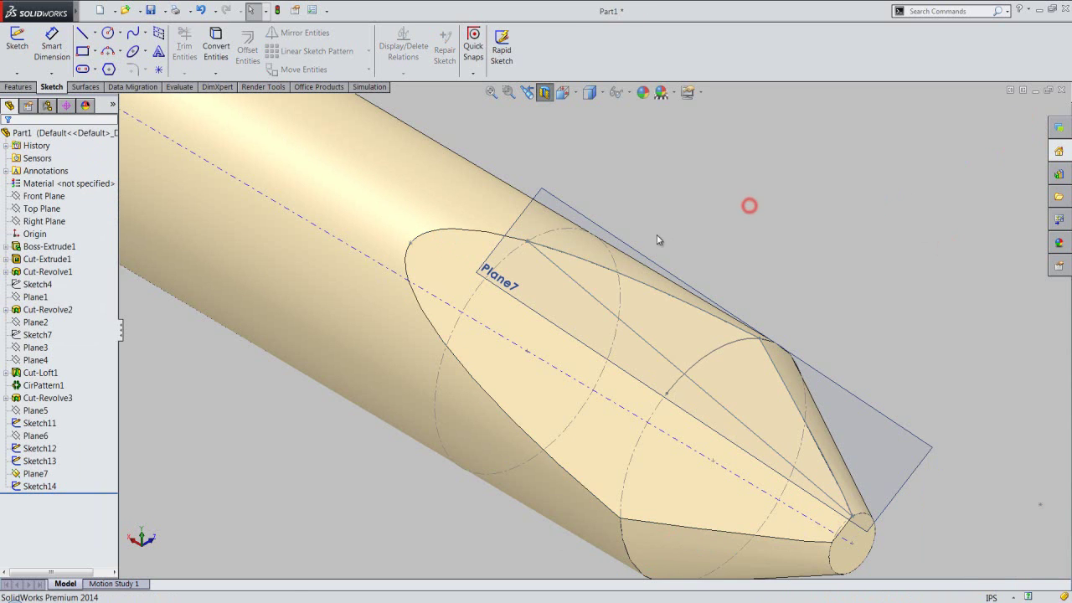
Step: Turn off the section view and hide Plane7
click(545, 92)
click(576, 209)
click(629, 174)
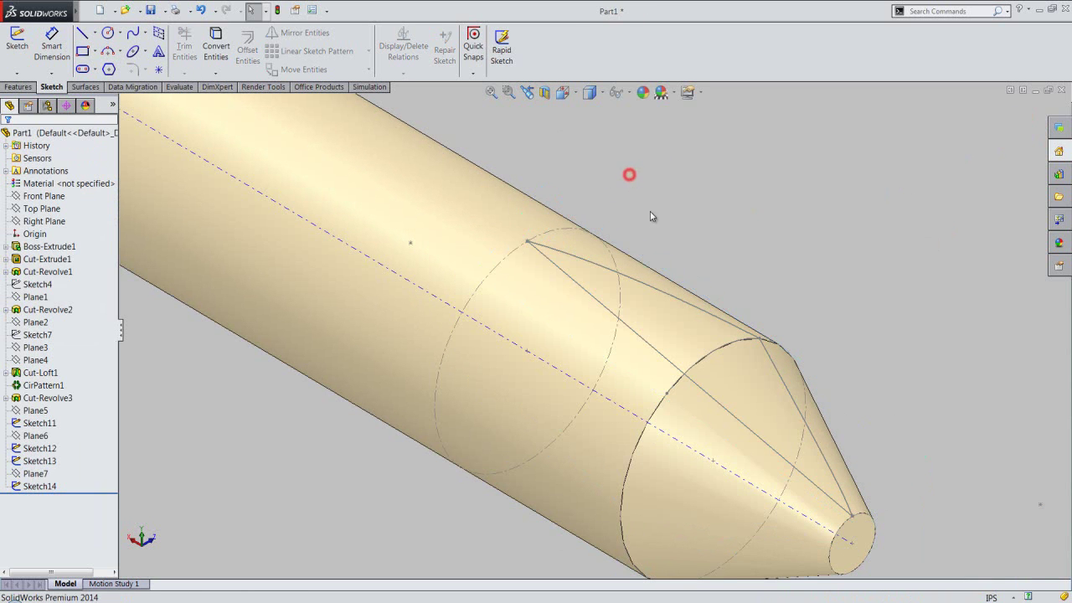
scroll(652, 216, up, 1)
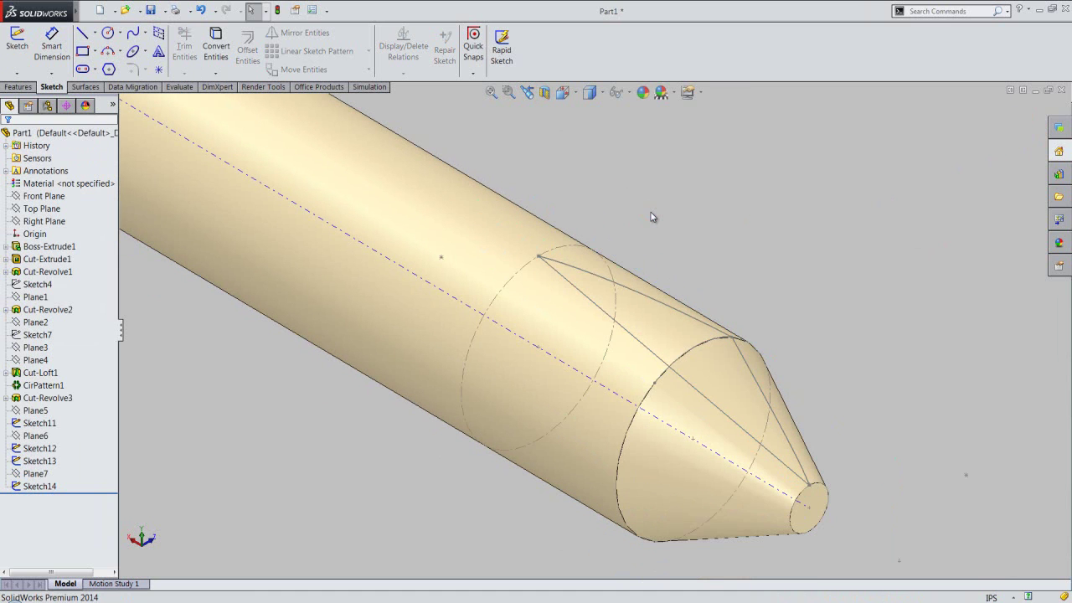
click(651, 213)
click(6, 86)
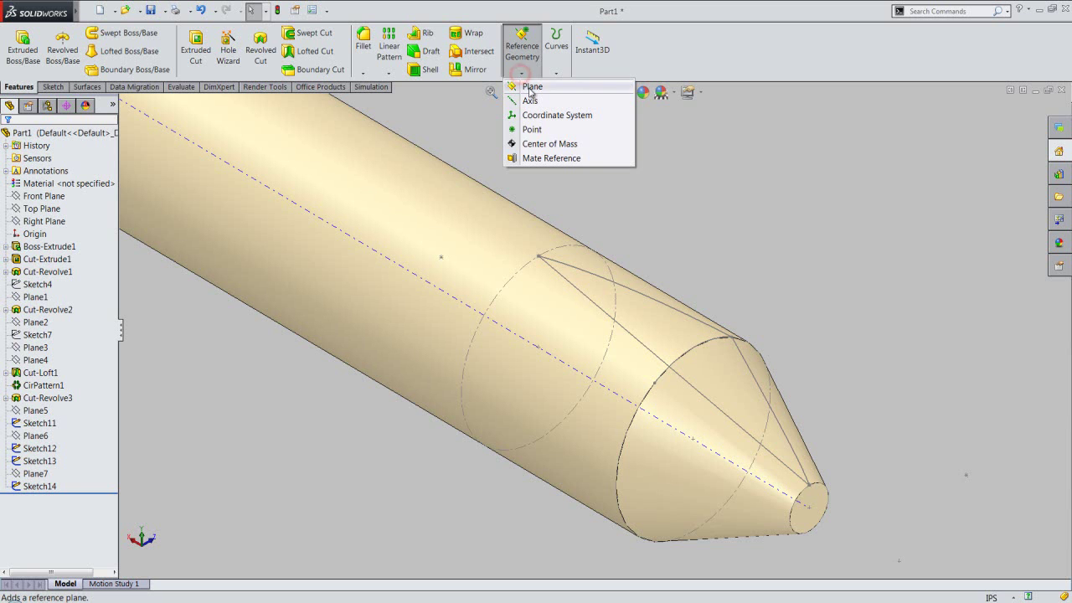
Step: Create Plane8 through Point4@Sketch12, Point4@Sketch11 and the cone-tip point
click(532, 87)
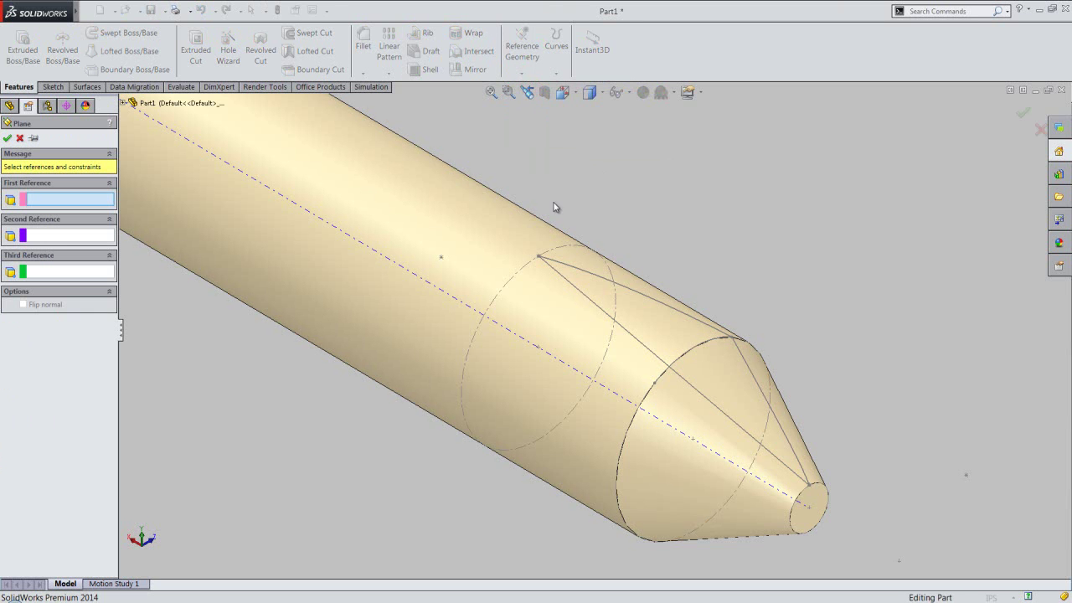
scroll(536, 257, down, 3)
scroll(549, 282, down, 3)
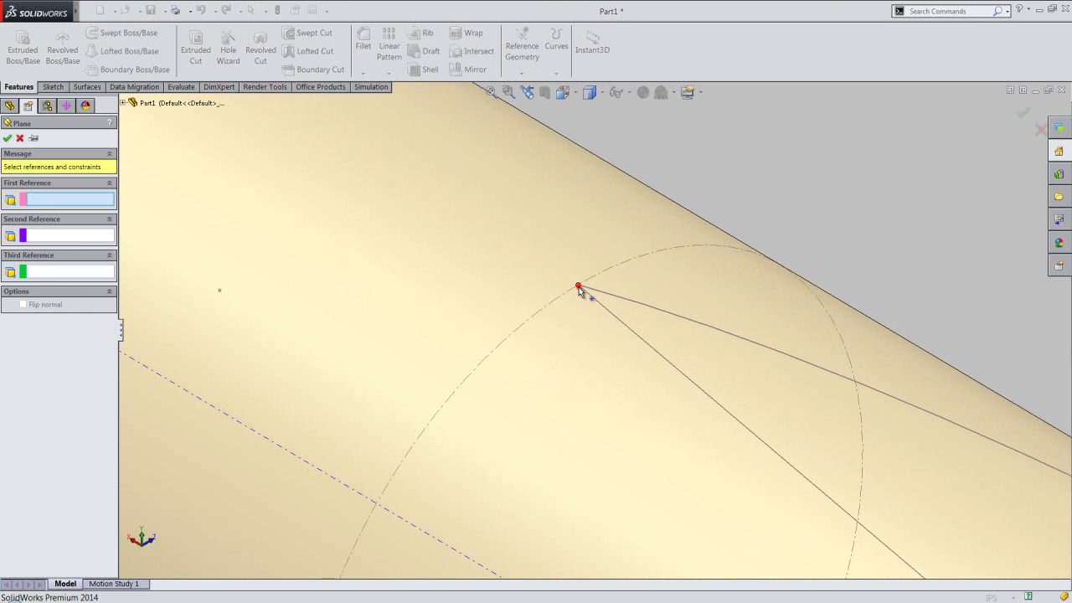
click(578, 287)
scroll(502, 263, up, 3)
scroll(503, 264, up, 3)
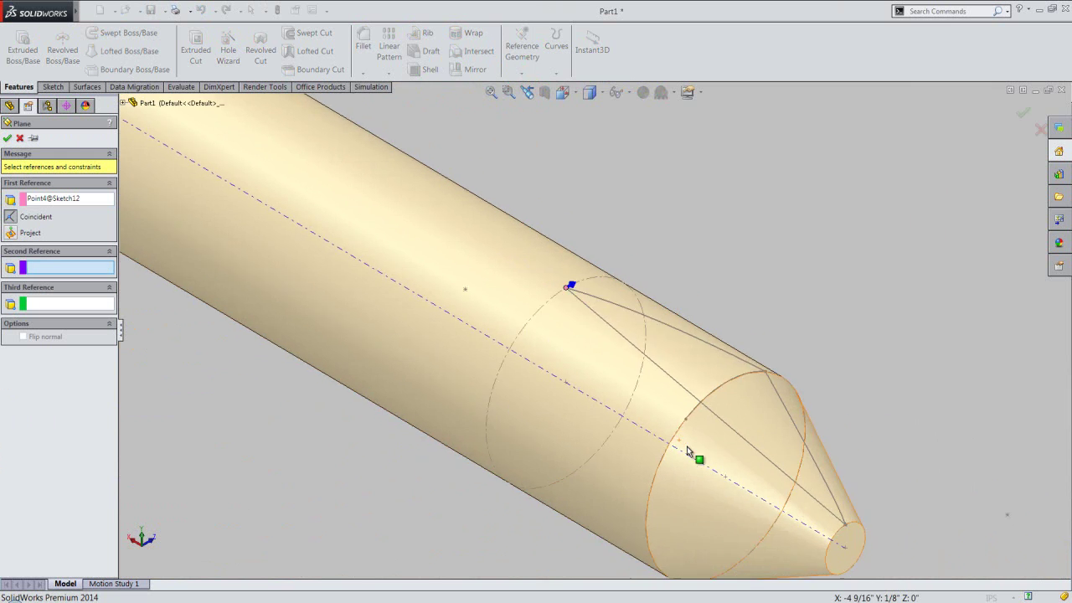
scroll(687, 448, down, 2)
scroll(682, 415, down, 2)
scroll(666, 385, down, 2)
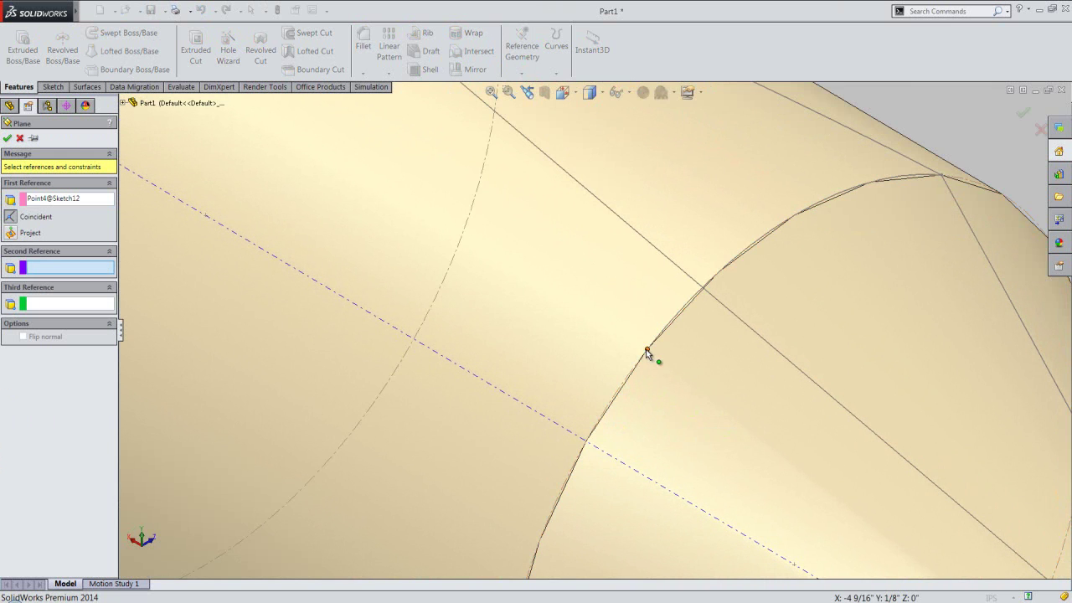
click(646, 351)
scroll(620, 356, up, 2)
scroll(605, 354, up, 2)
scroll(606, 354, up, 1)
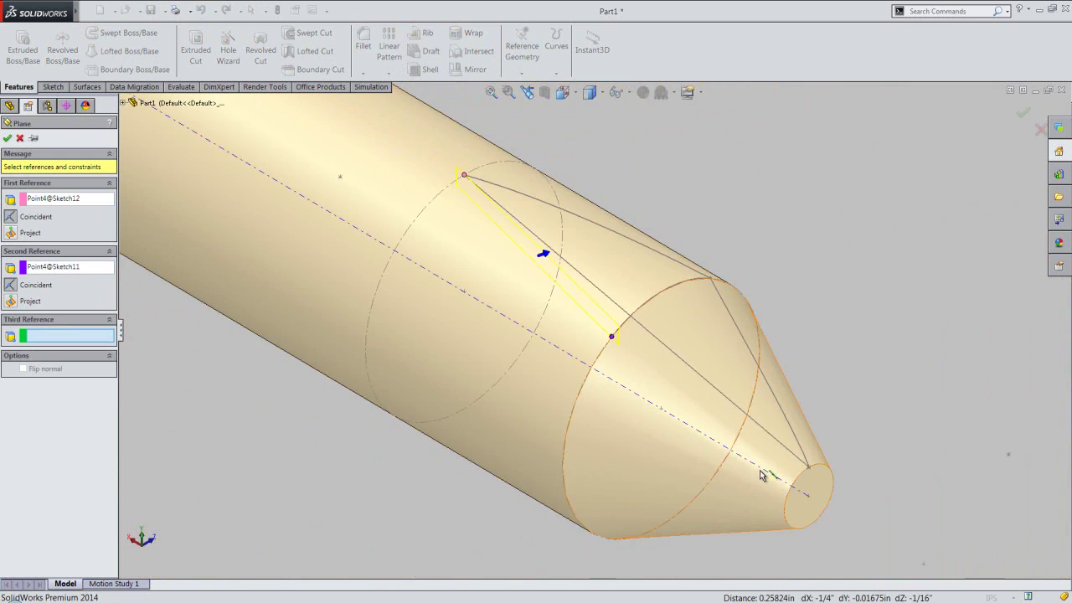
scroll(761, 475, down, 2)
scroll(791, 469, down, 2)
scroll(759, 417, down, 1)
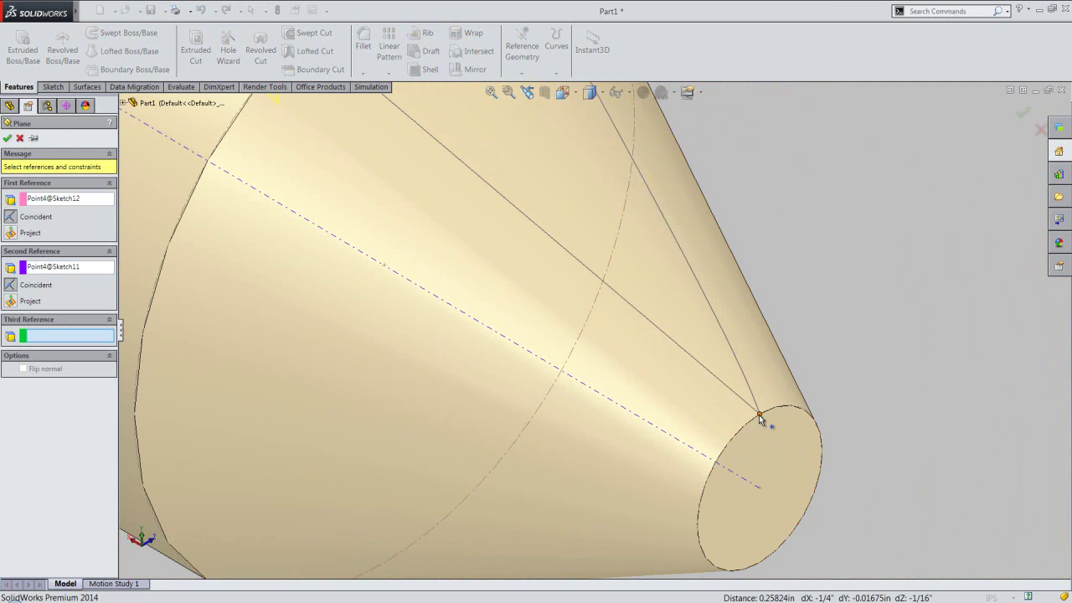
click(759, 415)
key(Return)
Step: Section the part along Plane8 with the cut side flipped, then orbit to inspect the tip
scroll(865, 510, up, 3)
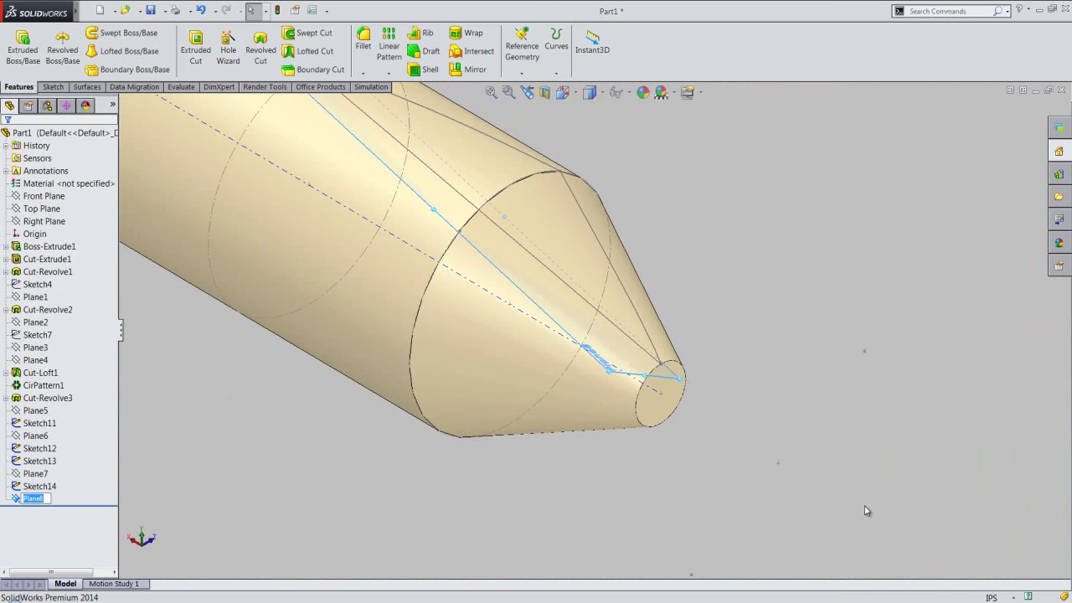
scroll(741, 448, up, 2)
click(567, 202)
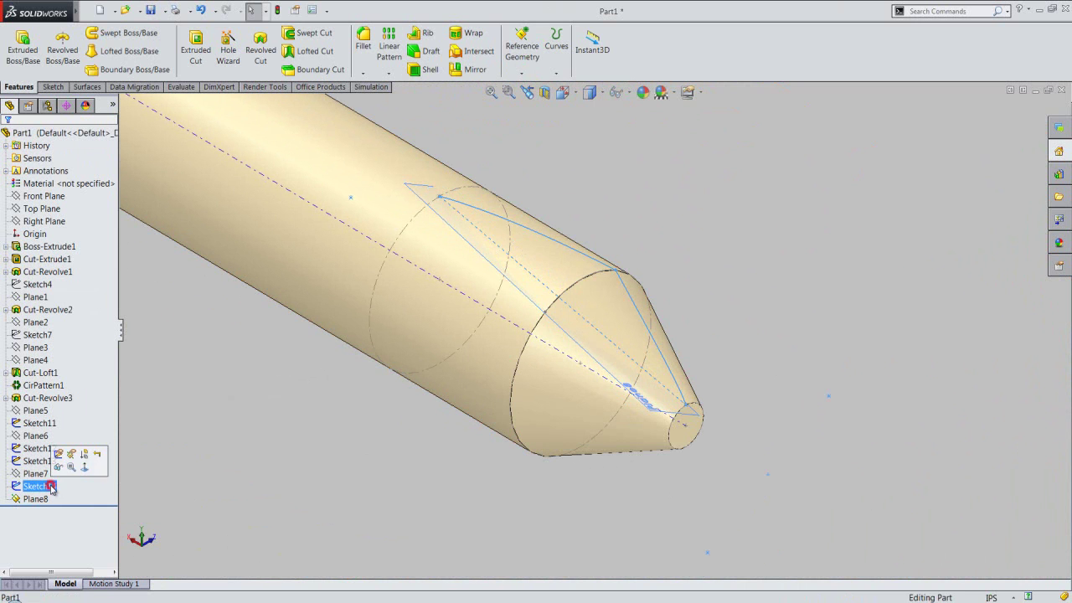
click(186, 493)
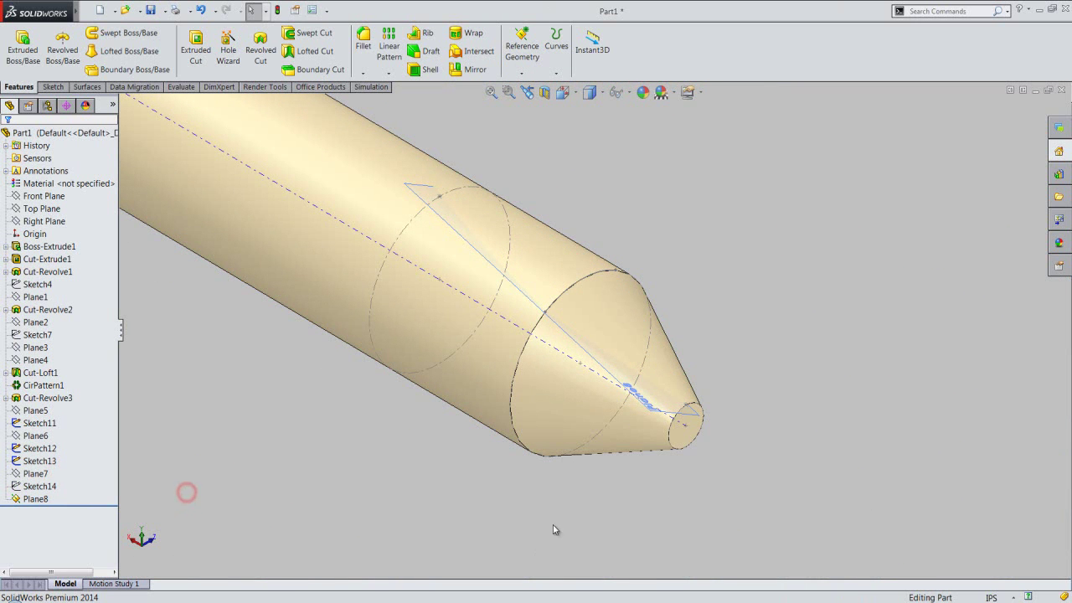
click(656, 411)
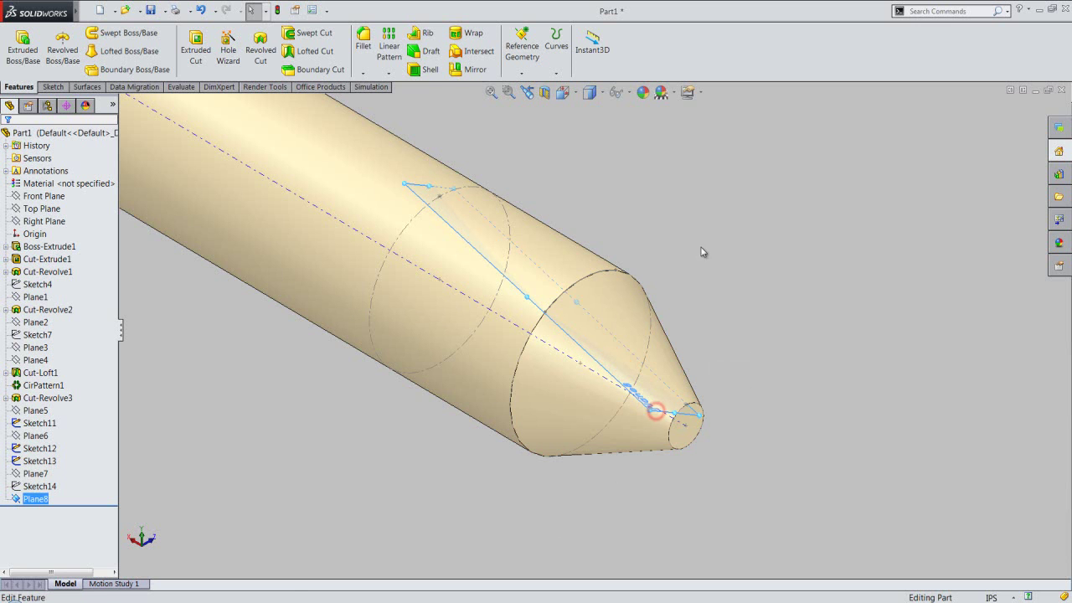
click(545, 92)
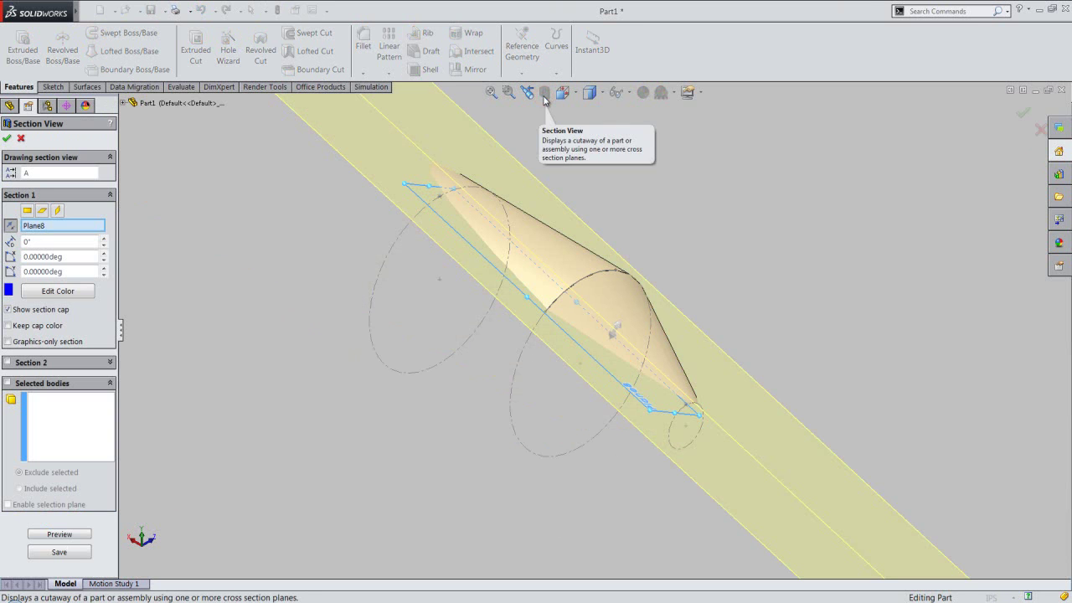
click(10, 227)
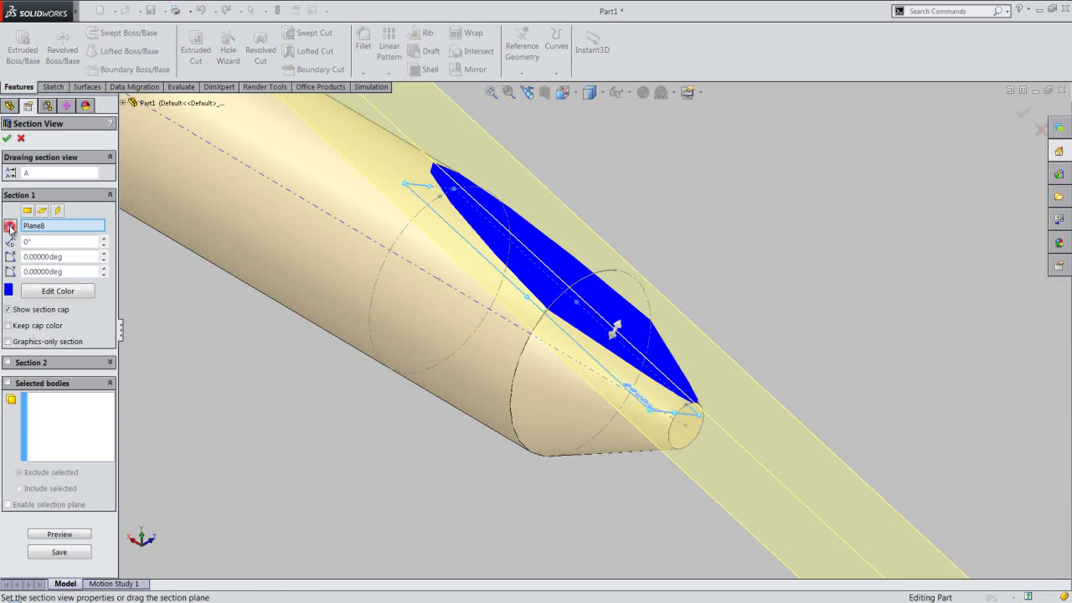
click(7, 138)
middle_drag(715, 411, 595, 396)
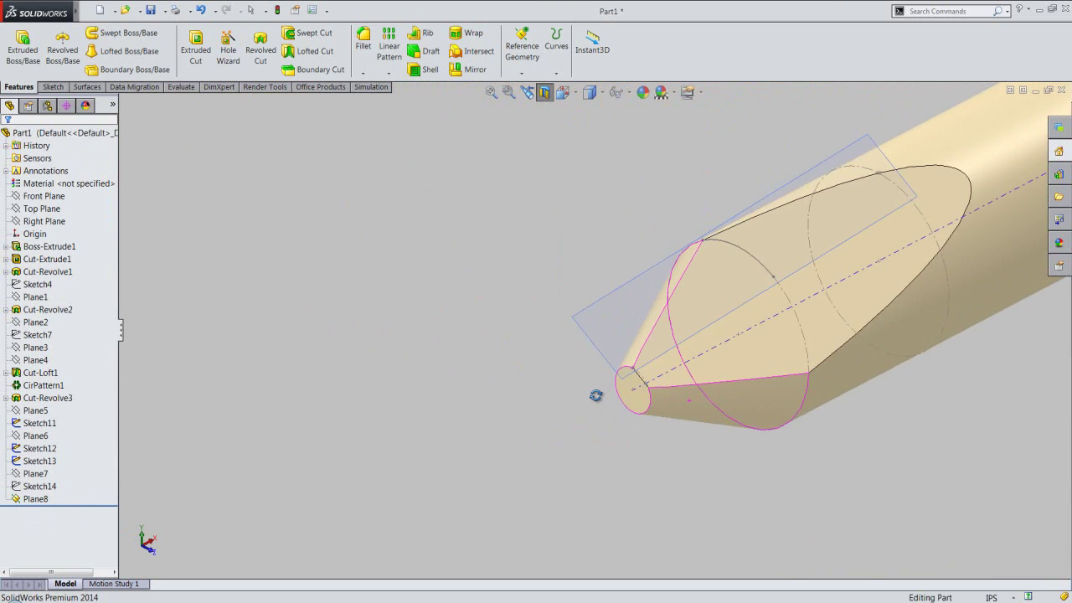
scroll(595, 395, up, 3)
scroll(737, 327, down, 3)
Step: Start a sketch on Plane8 and make intersection curves from the cylinder and cone faces
scroll(743, 295, down, 2)
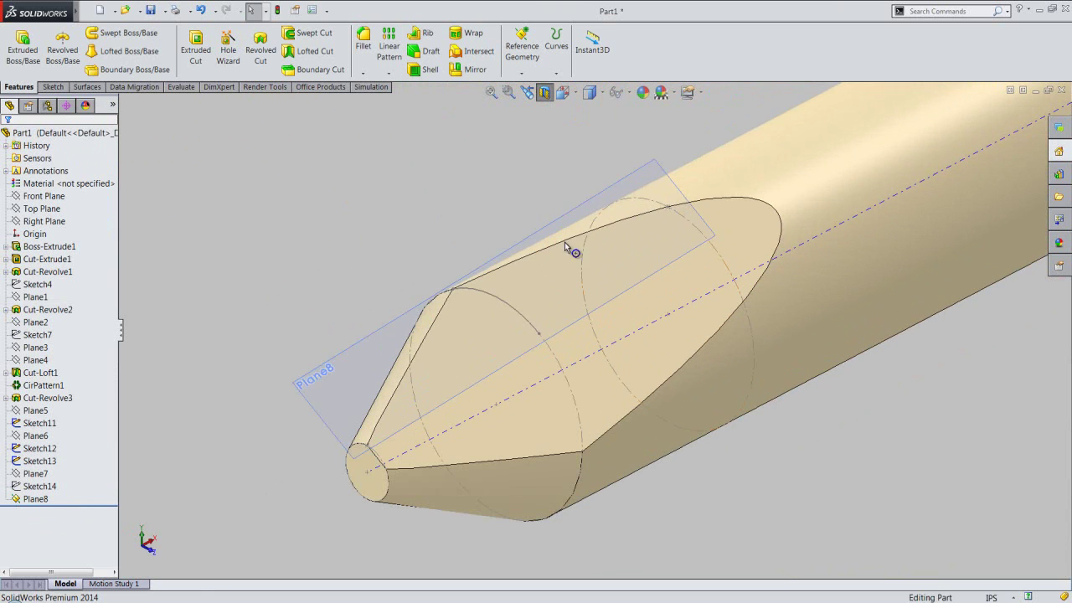
click(564, 219)
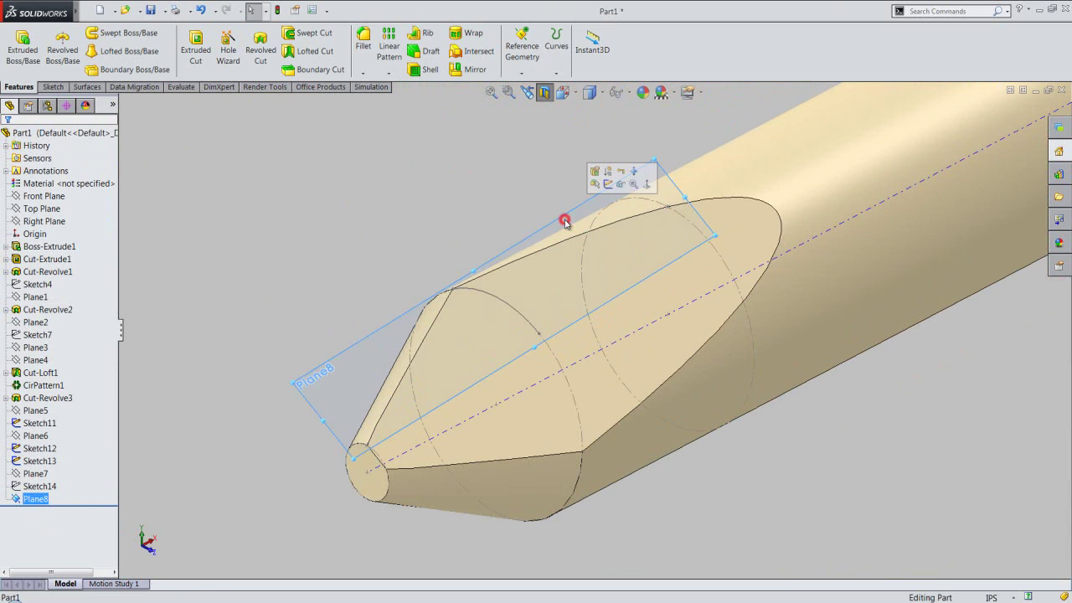
click(606, 183)
click(390, 198)
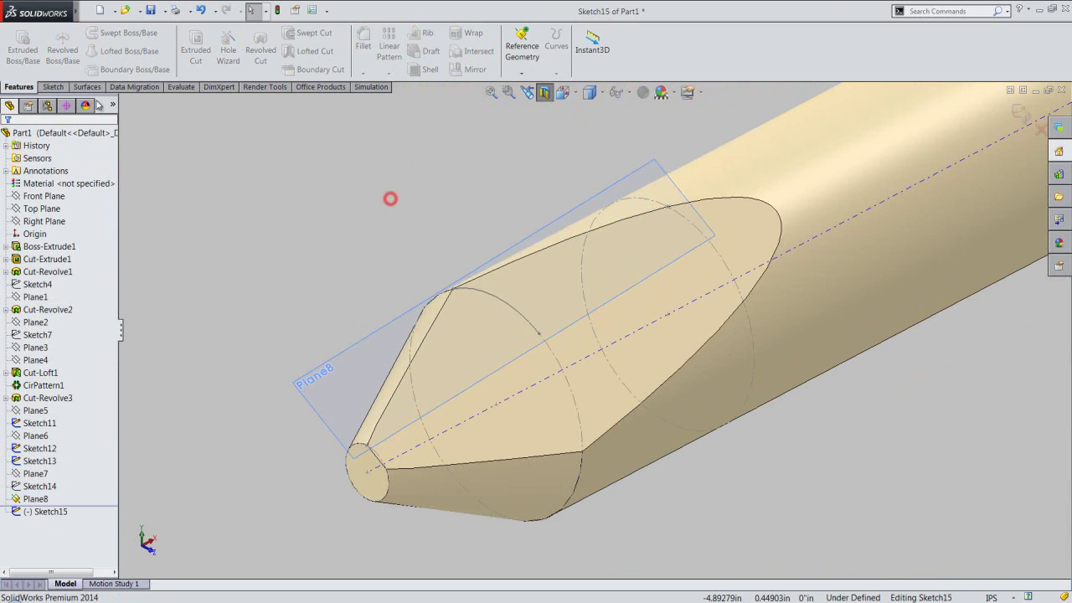
click(53, 86)
click(212, 74)
click(226, 100)
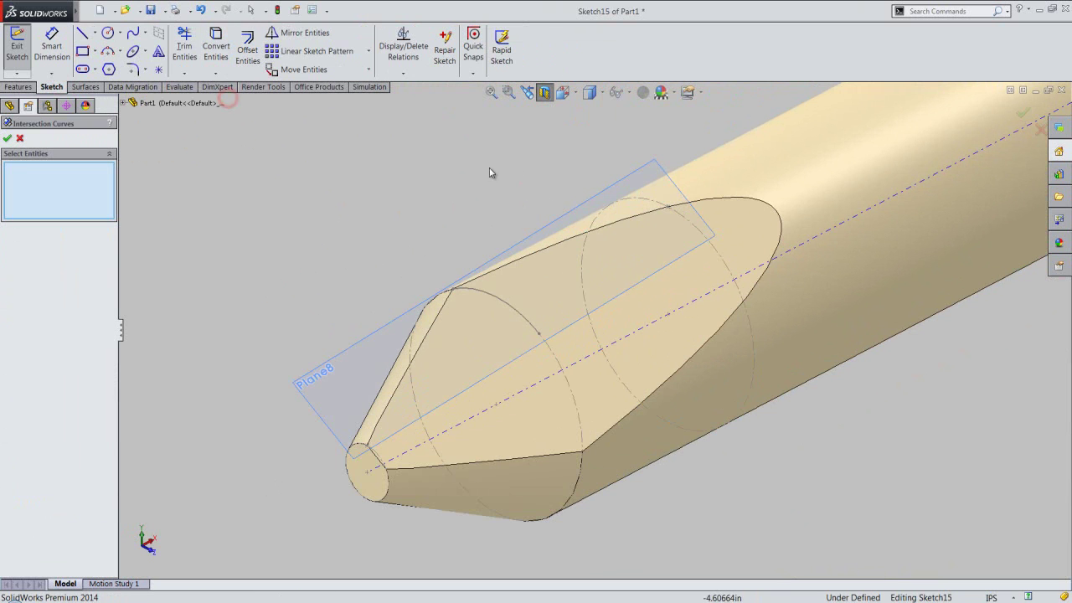
click(717, 165)
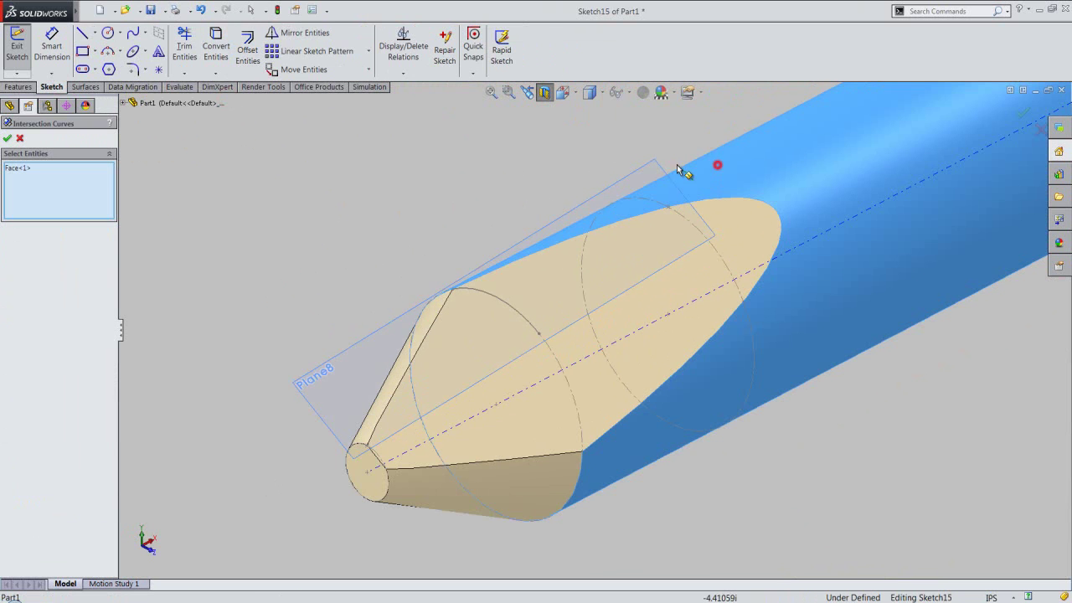
click(388, 390)
click(7, 138)
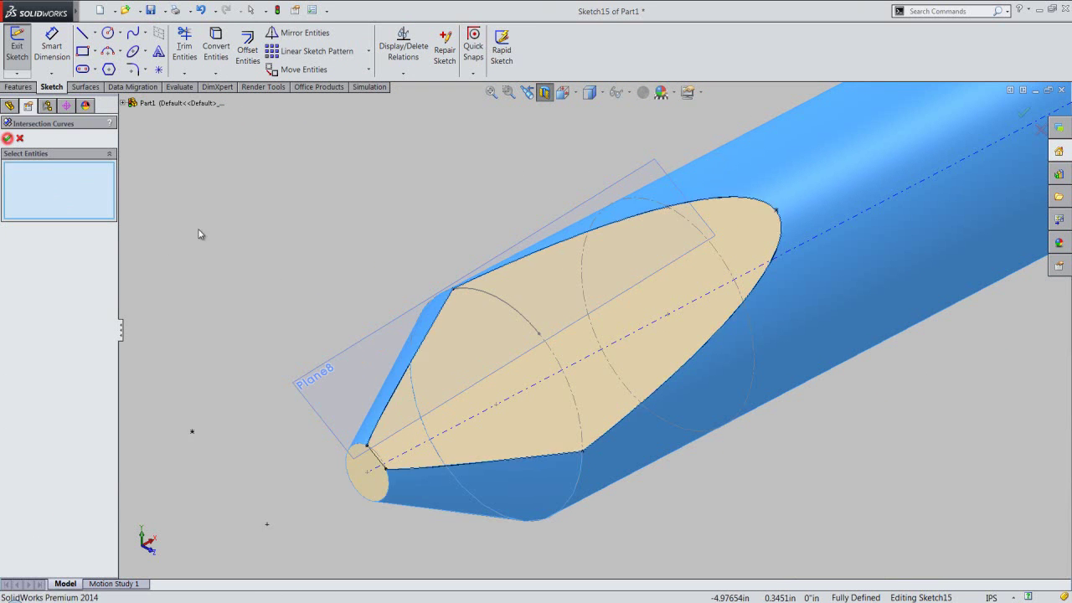
right_click(259, 219)
click(285, 276)
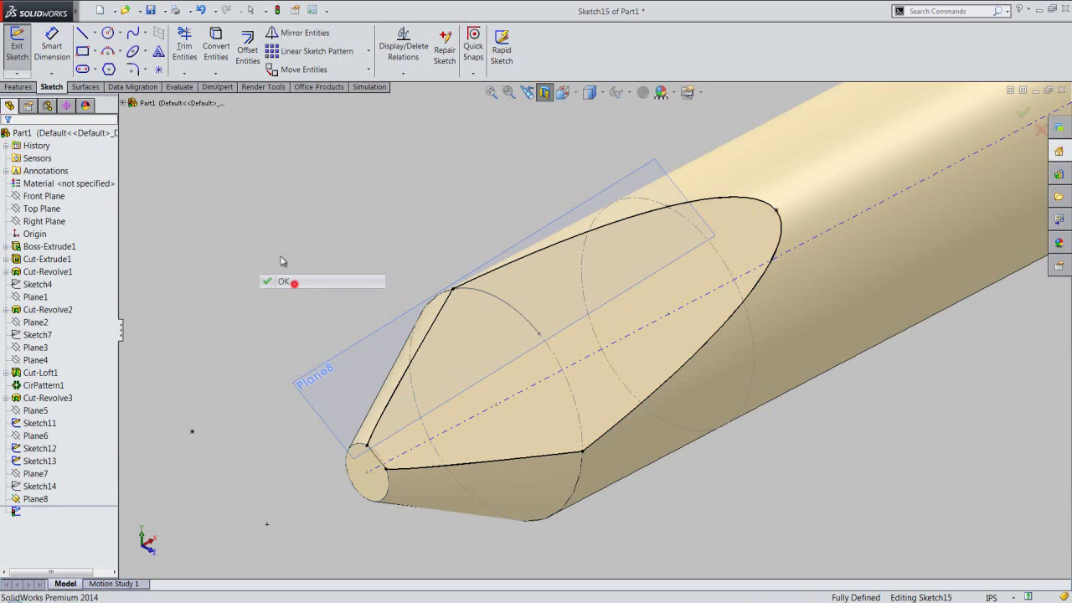
Step: Draw a line from the section outline to the cone tip and trim the extra curve segments
click(86, 35)
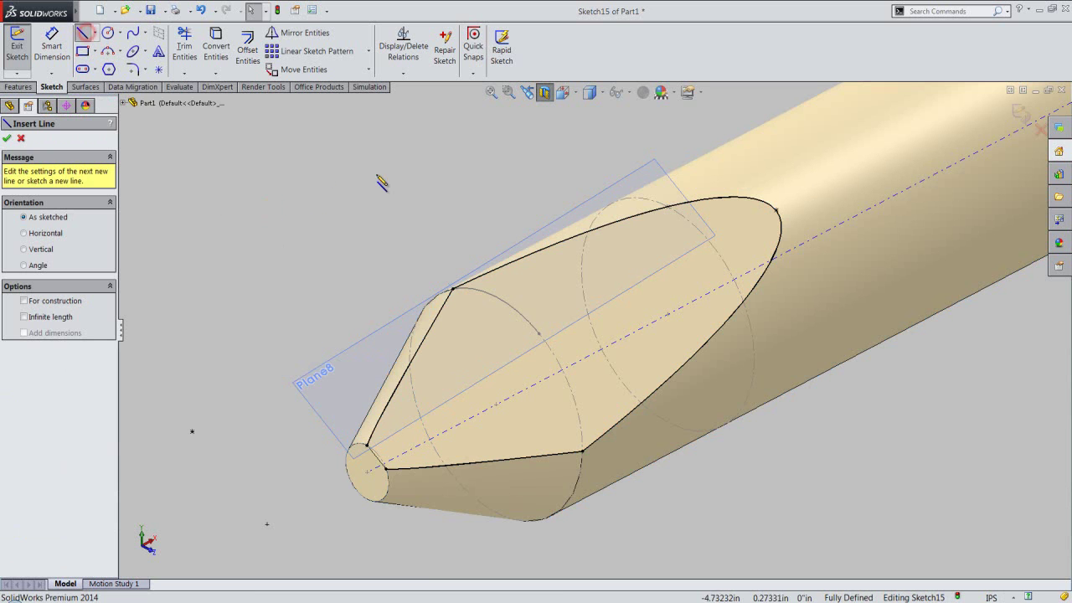
click(668, 207)
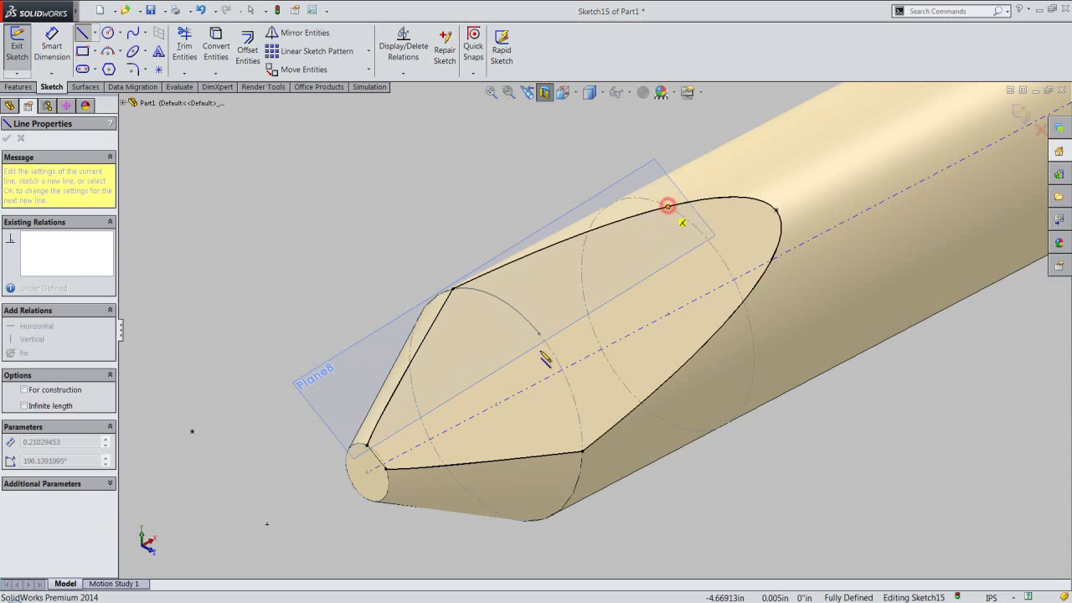
click(367, 443)
right_click(318, 234)
click(335, 240)
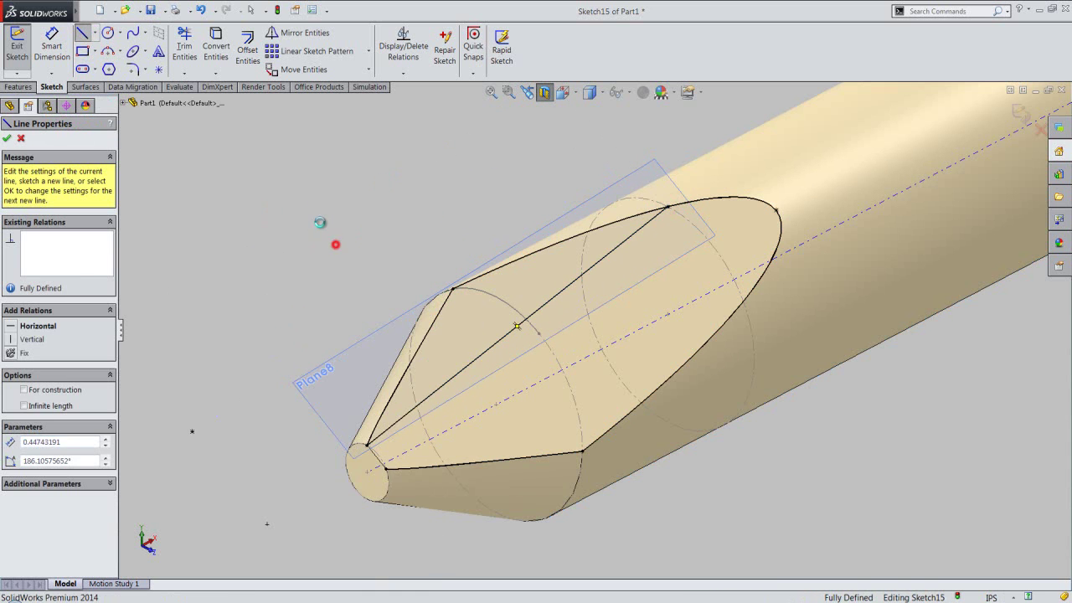
click(185, 44)
click(753, 198)
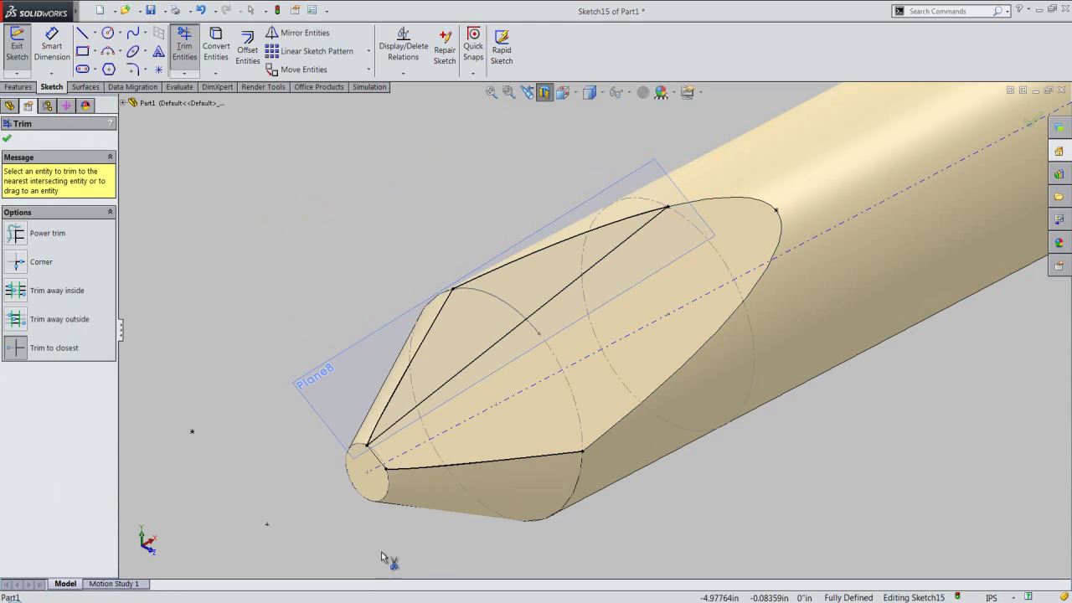
click(444, 466)
right_click(222, 209)
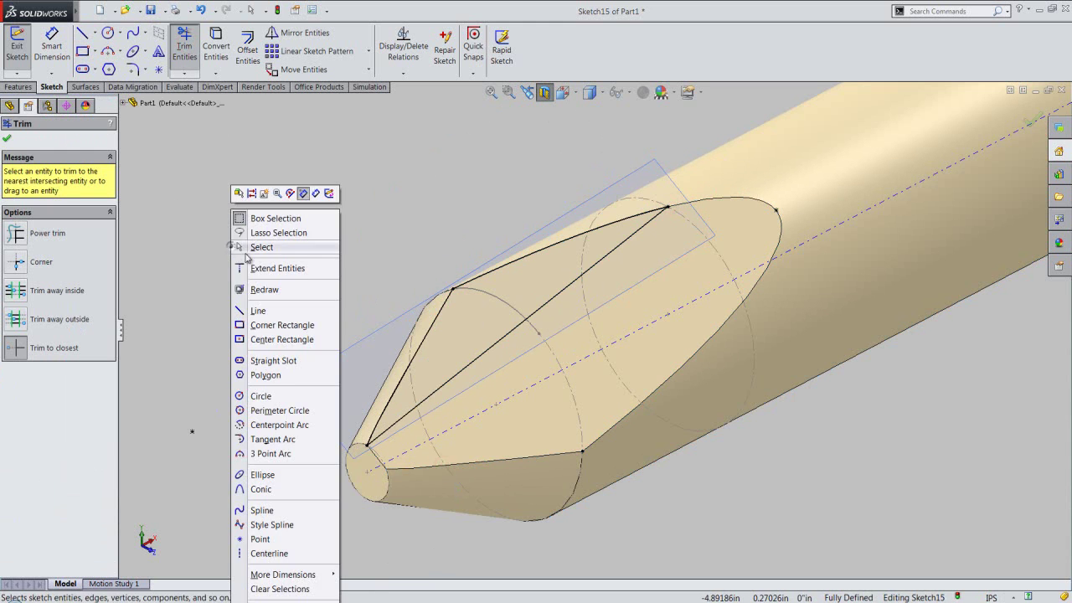
click(265, 249)
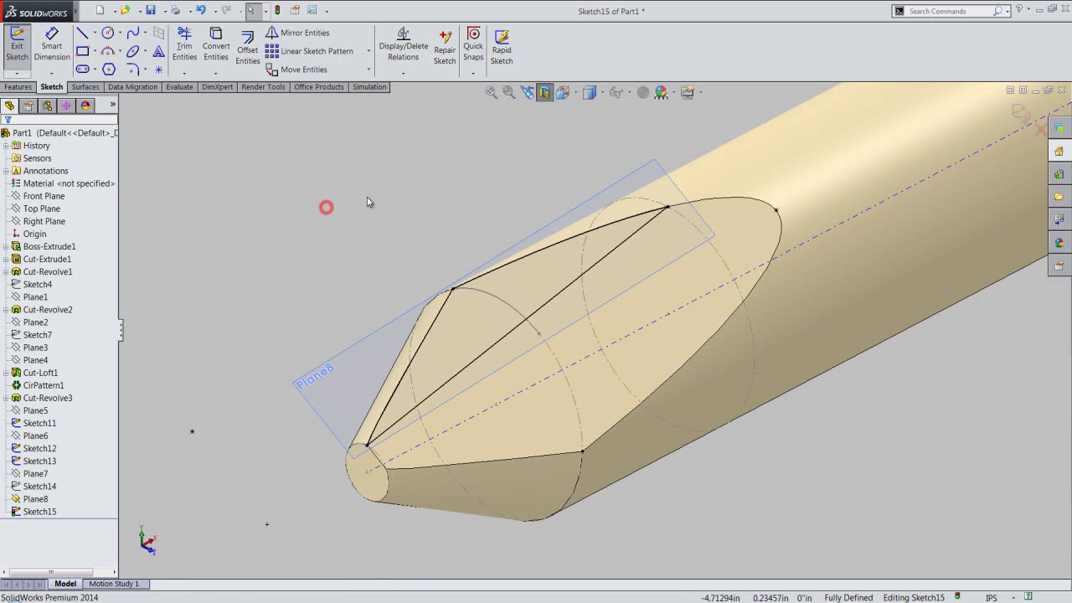
Step: Exit Sketch15, hide Plane8 and turn off the section view to show the whole part
click(1021, 112)
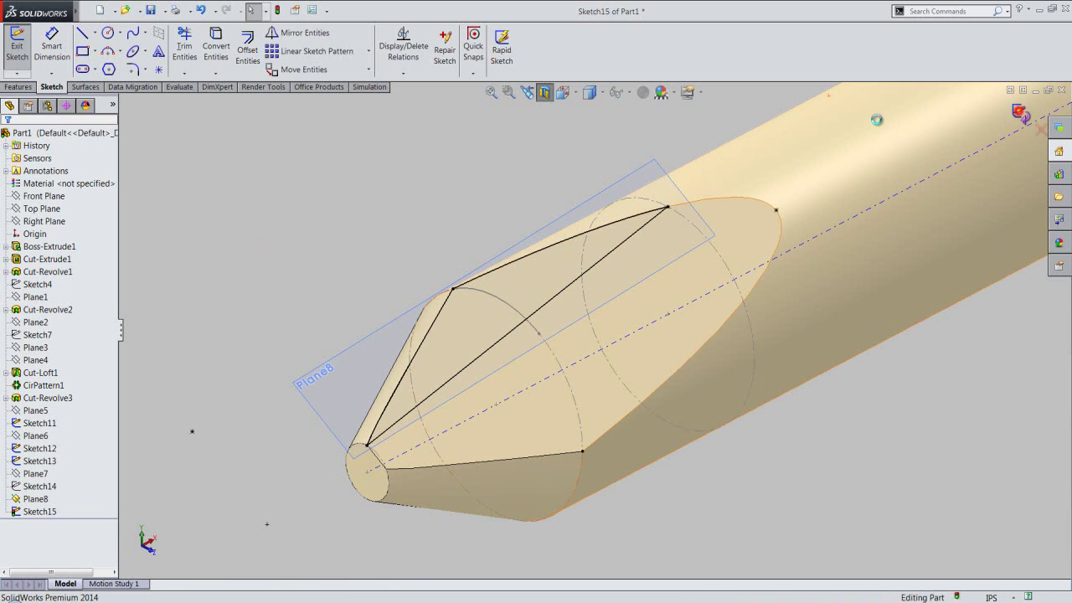
click(650, 167)
click(696, 136)
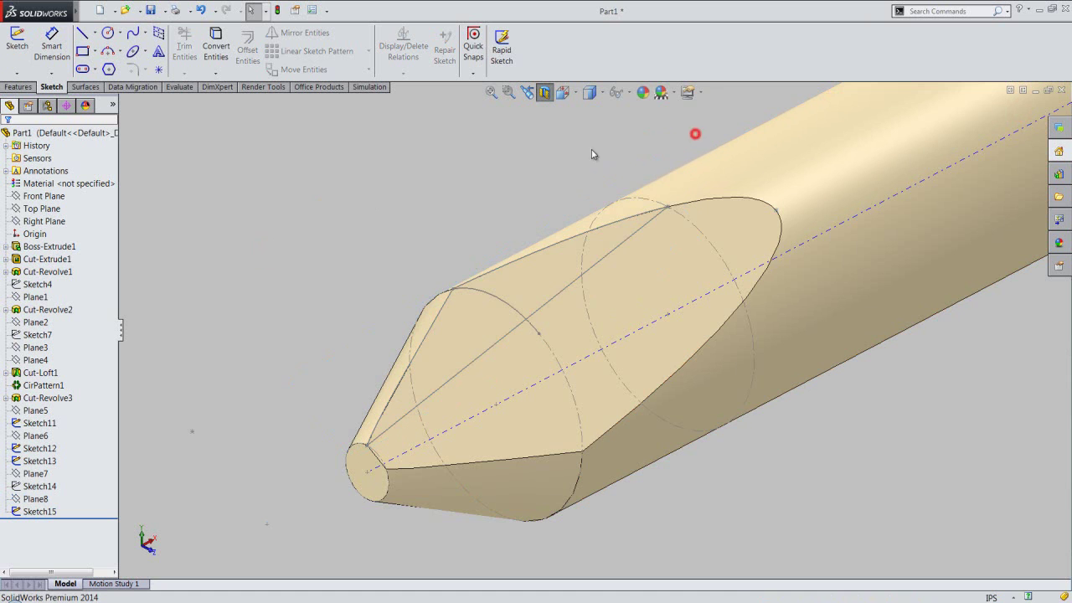
click(560, 163)
click(544, 92)
click(473, 197)
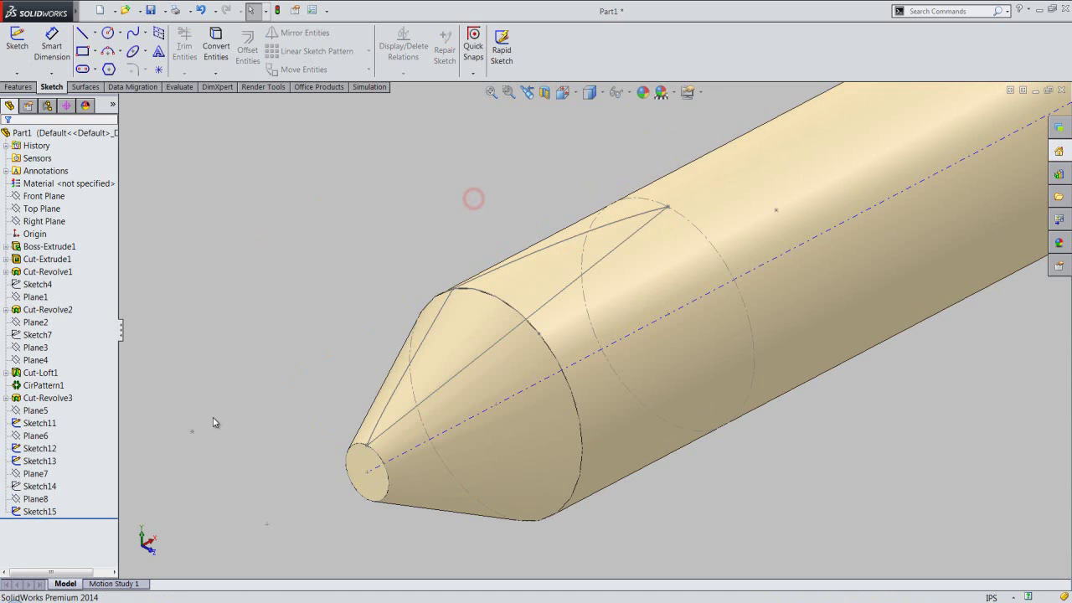
Step: Show the sketch line again and hide the Sketch13 and Sketch12 circle sketches
click(50, 487)
click(52, 471)
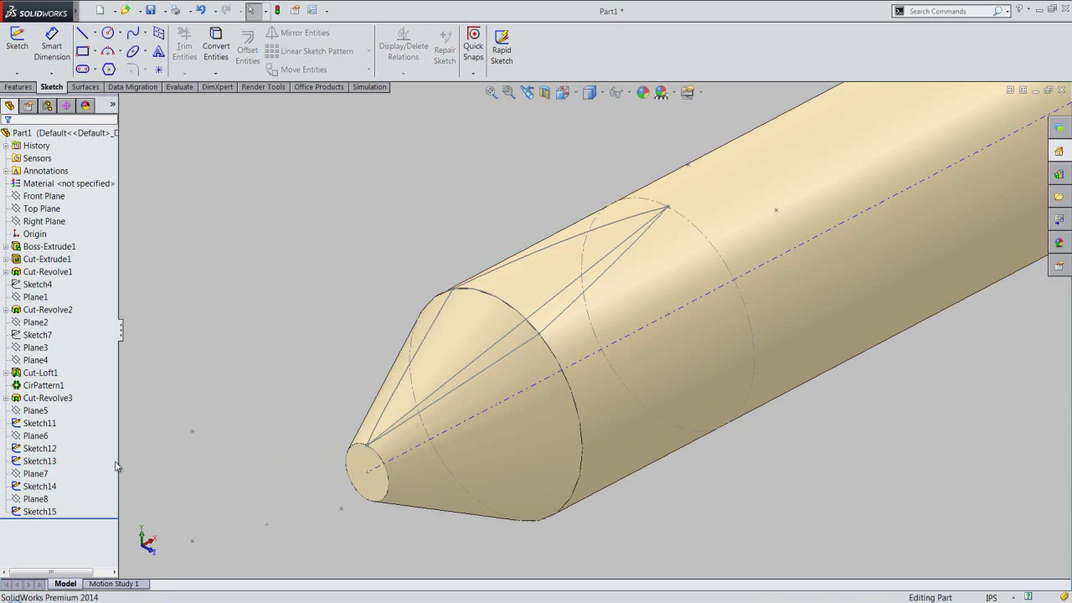
click(49, 461)
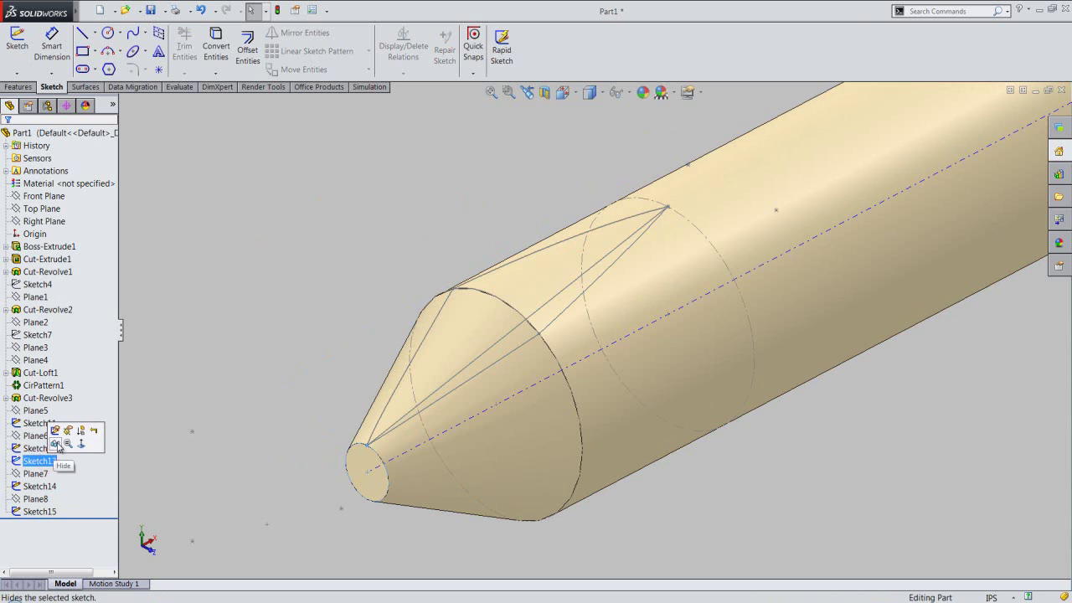
click(57, 439)
click(52, 451)
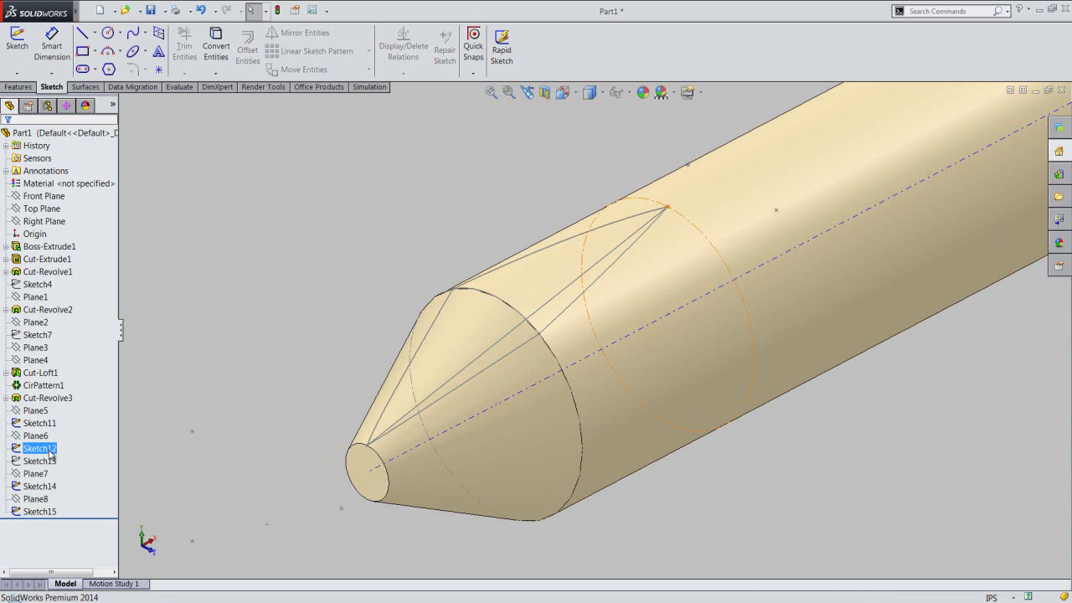
click(56, 428)
click(223, 349)
click(19, 87)
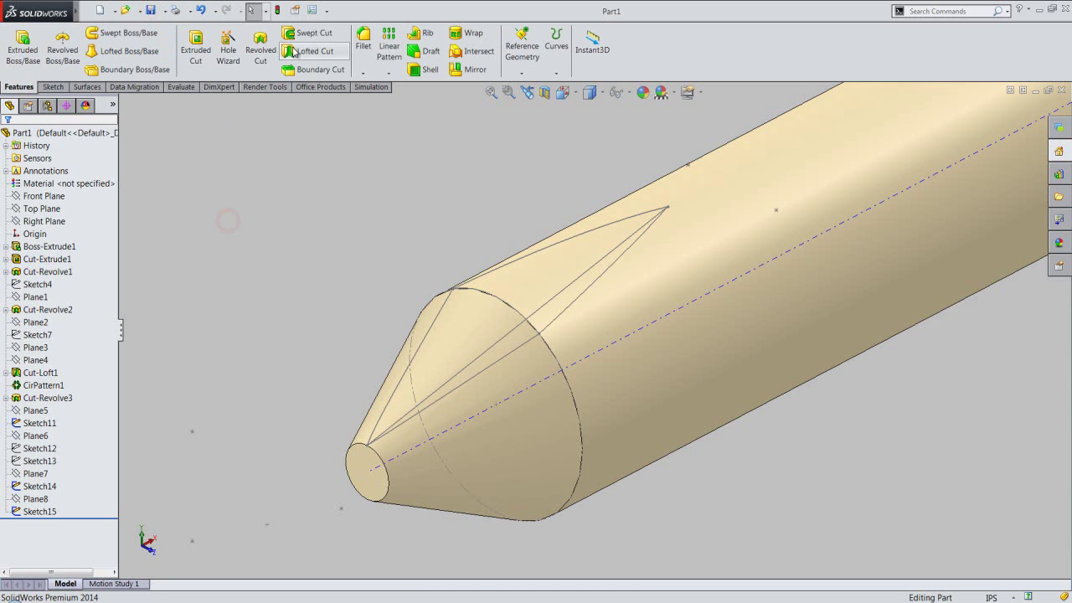
Step: Make a lofted cut from profiles Sketch15 and Sketch14, guided by Sketch11
click(315, 52)
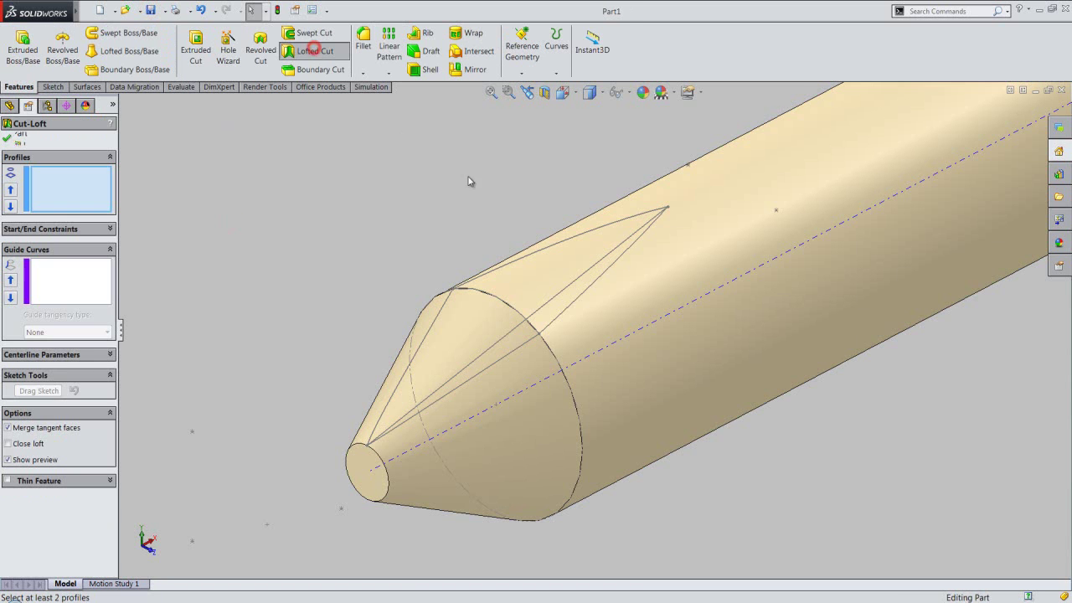
click(450, 295)
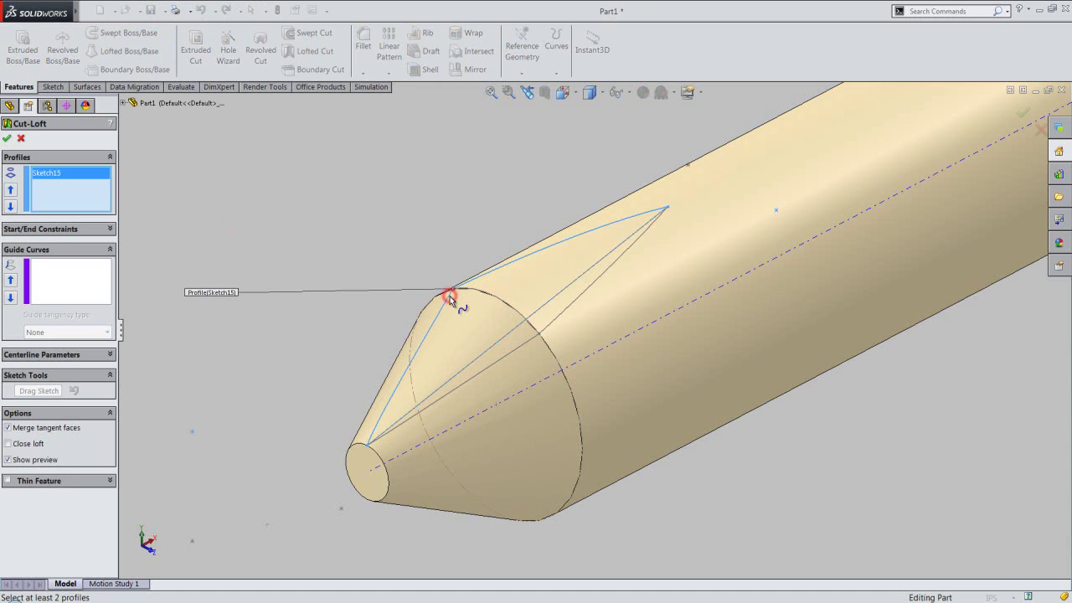
click(535, 336)
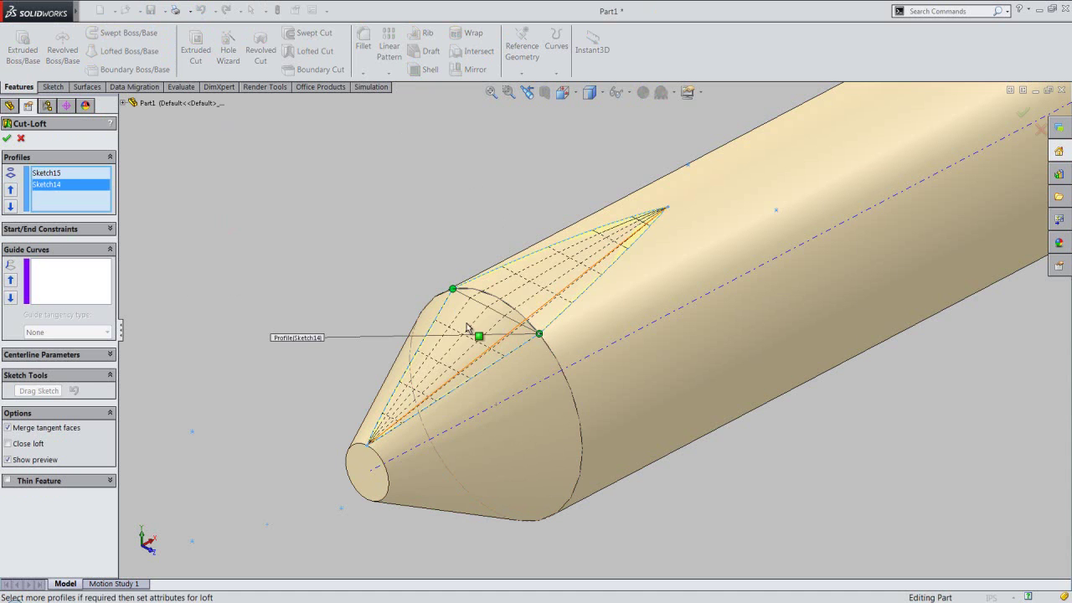
click(68, 272)
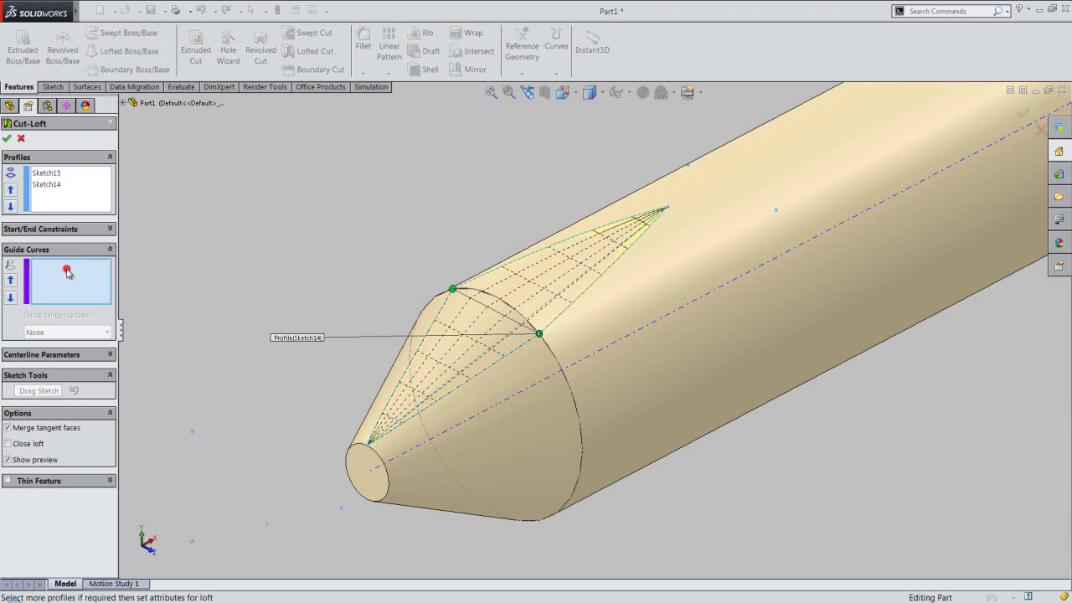
click(501, 303)
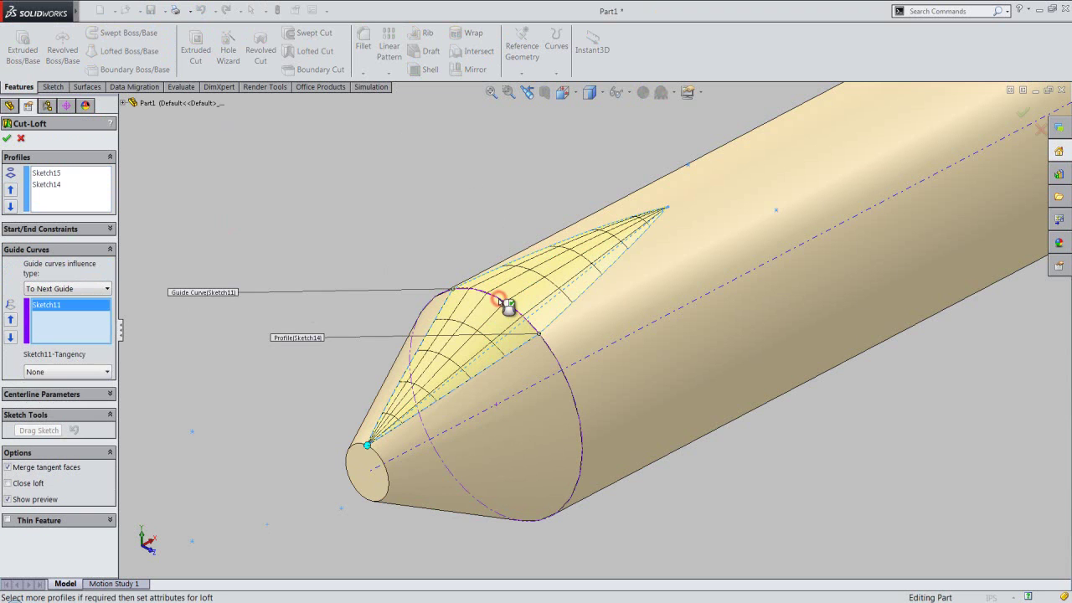
click(6, 138)
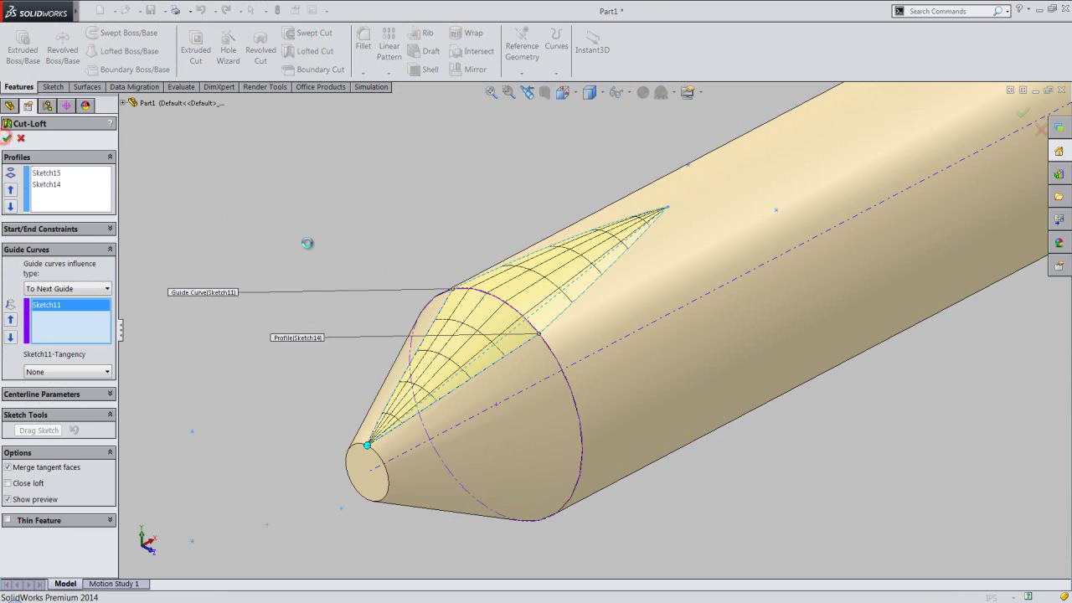
click(307, 244)
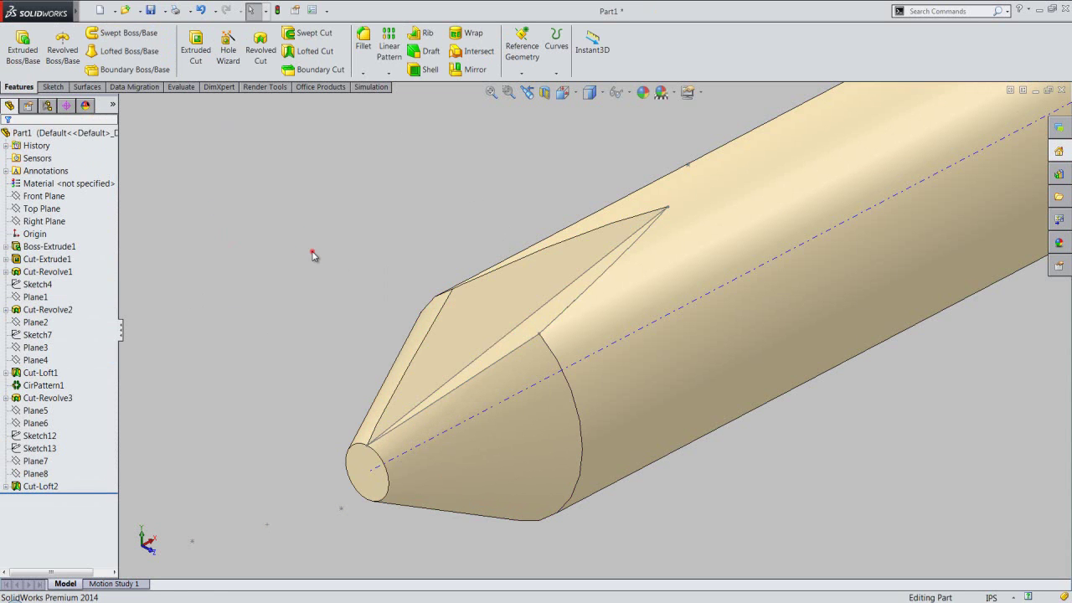
Step: Circular-pattern Cut-Loft2 around Axis<1>, 4 equal instances over 360°
click(388, 72)
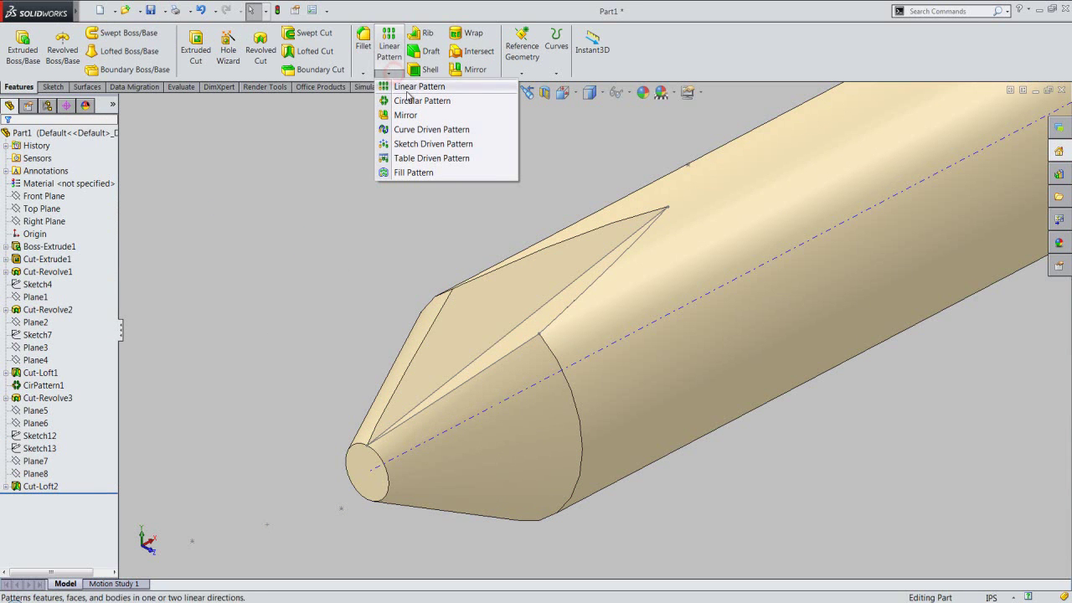
click(408, 101)
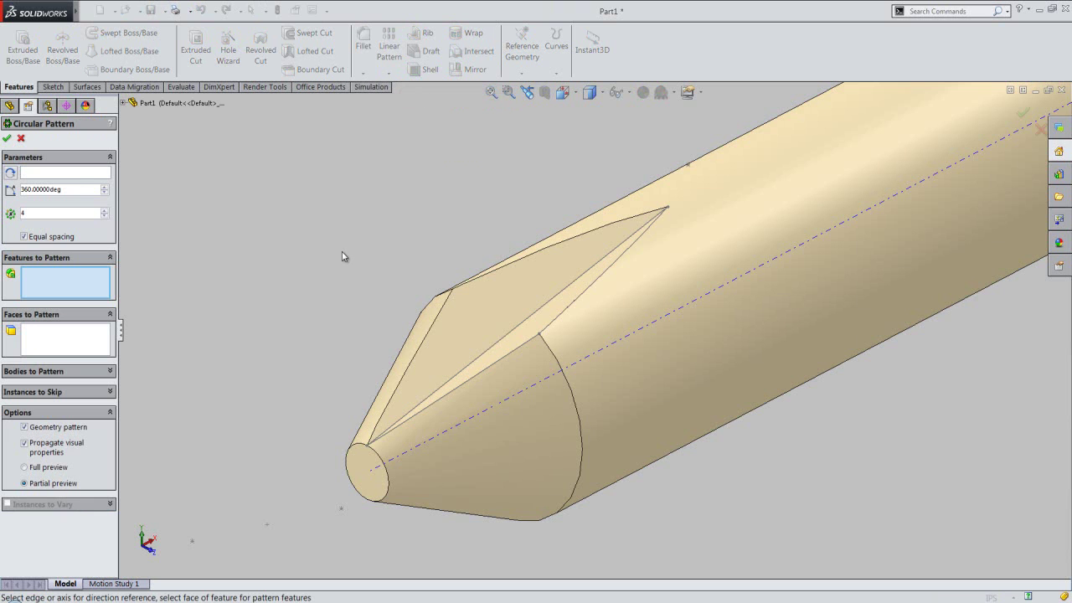
click(72, 173)
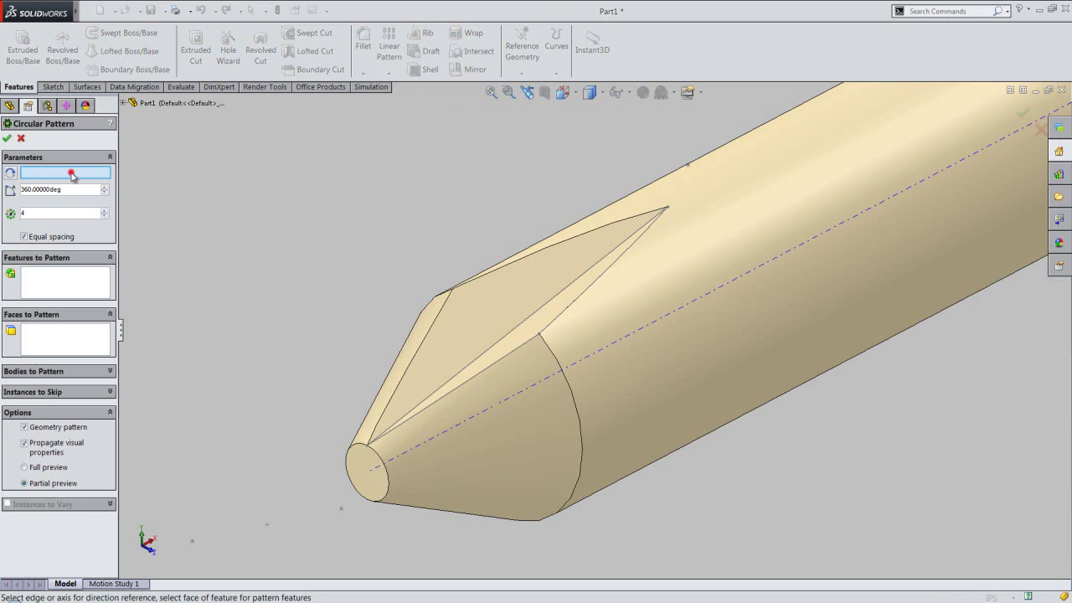
click(499, 407)
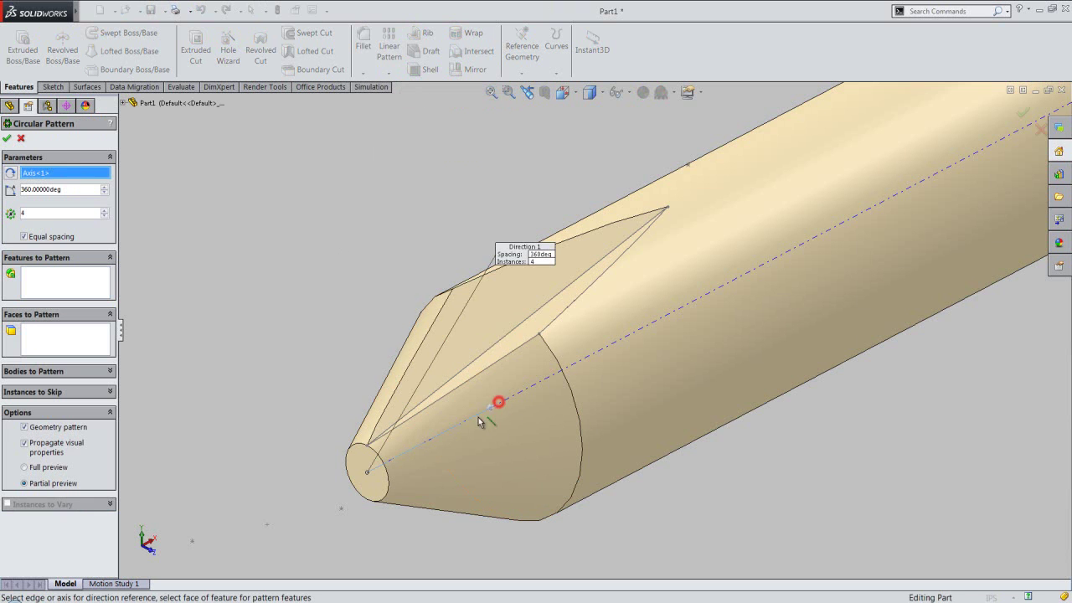
click(74, 274)
click(466, 325)
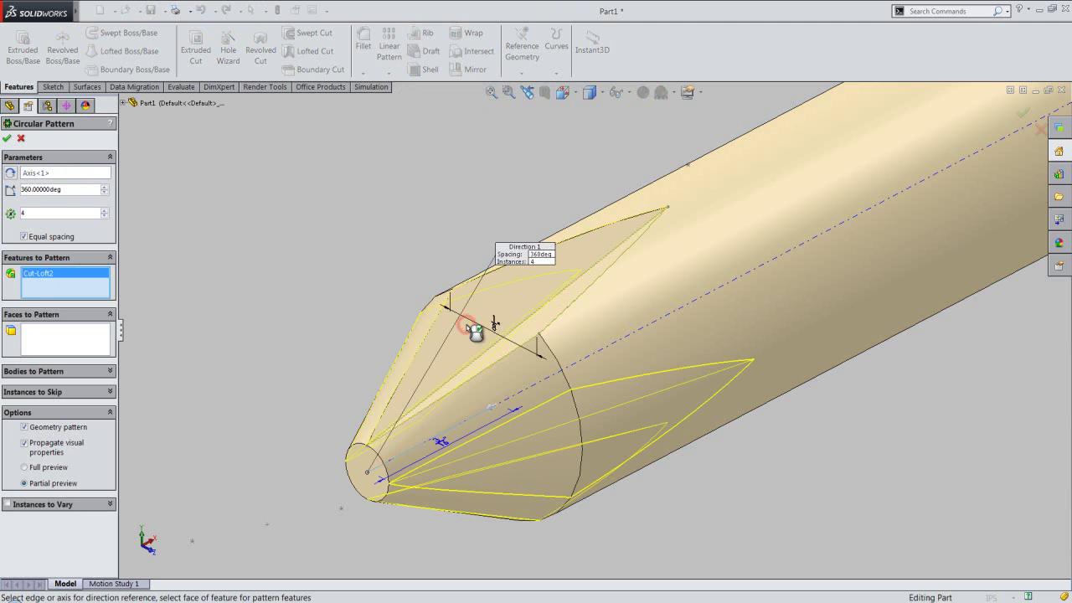
click(51, 212)
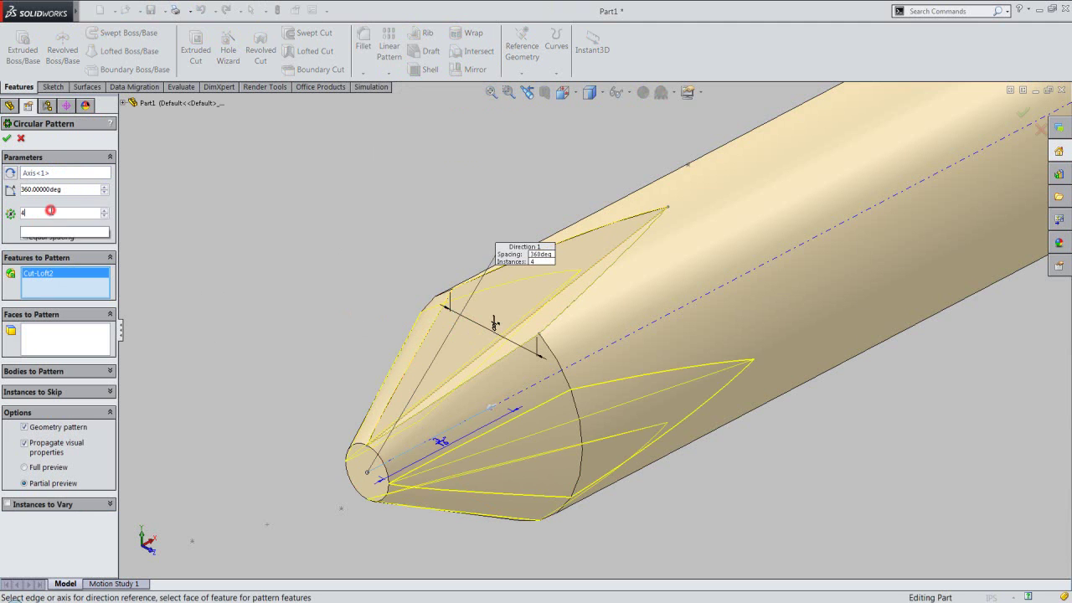
click(7, 139)
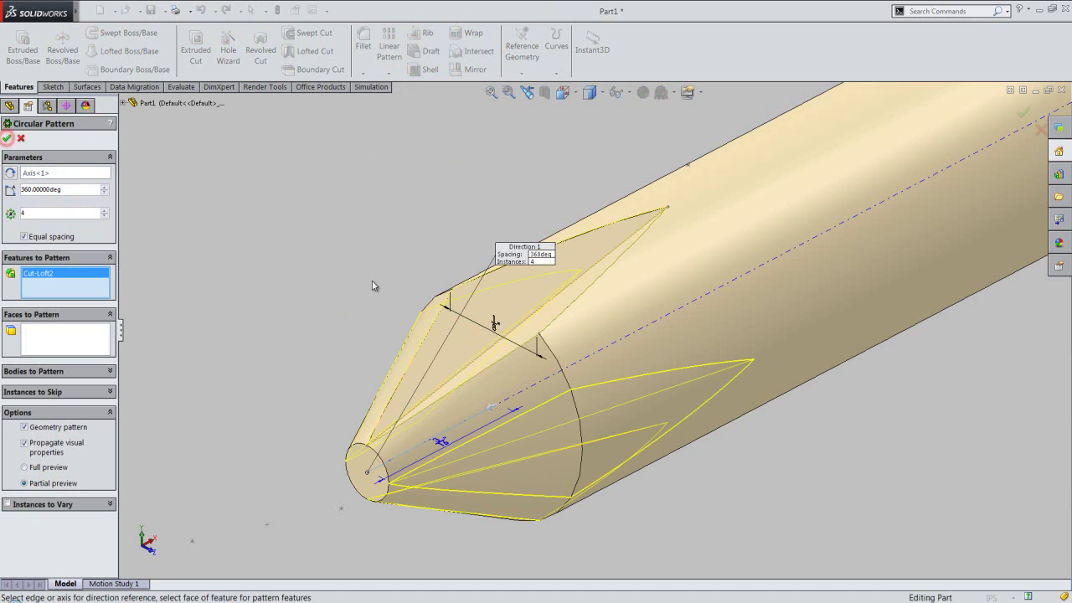
click(7, 139)
click(298, 322)
click(622, 92)
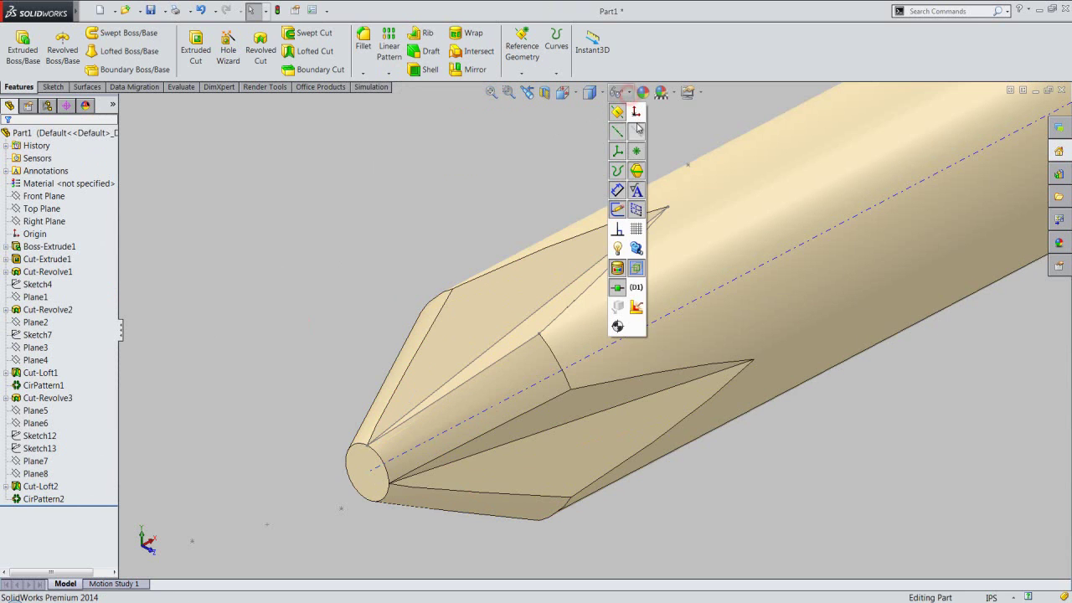
Step: Inspect Cut-Loft2 and its Sketch15 in the tree, then collapse the feature tree
click(326, 281)
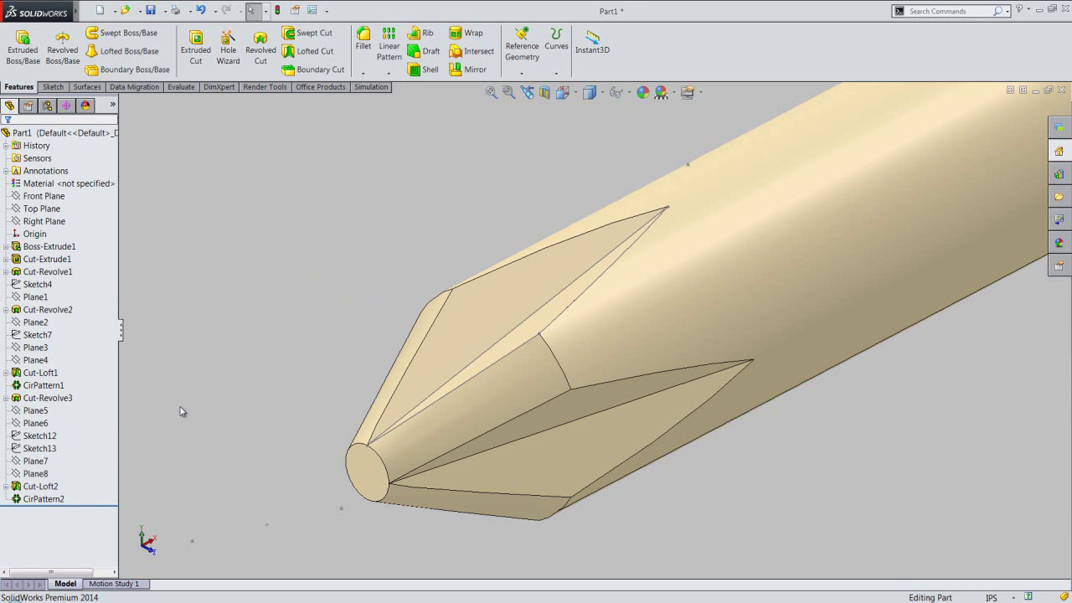
click(7, 485)
click(38, 499)
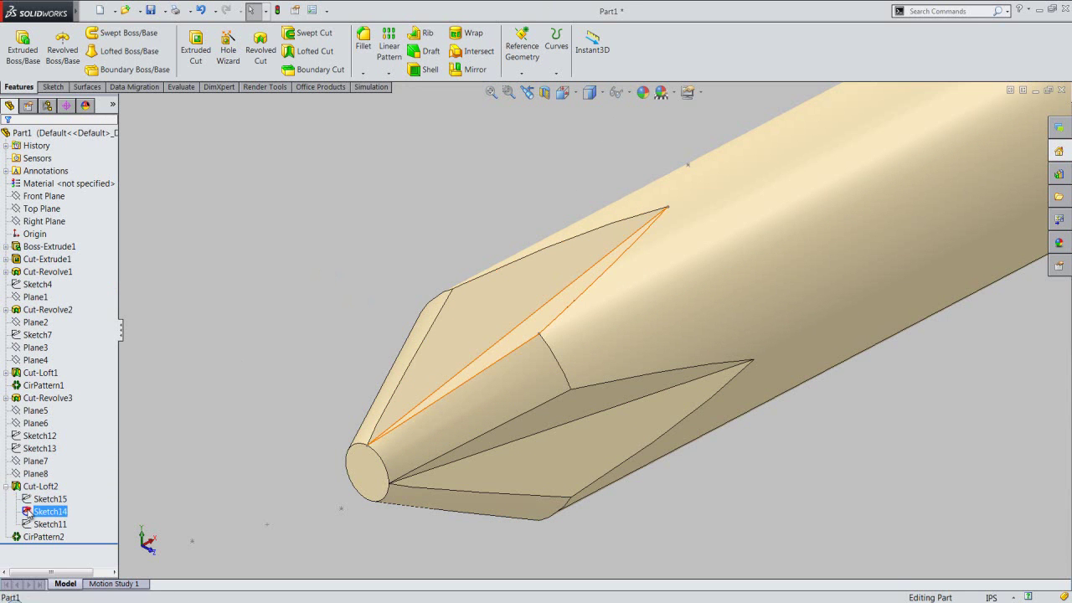
click(40, 486)
click(190, 349)
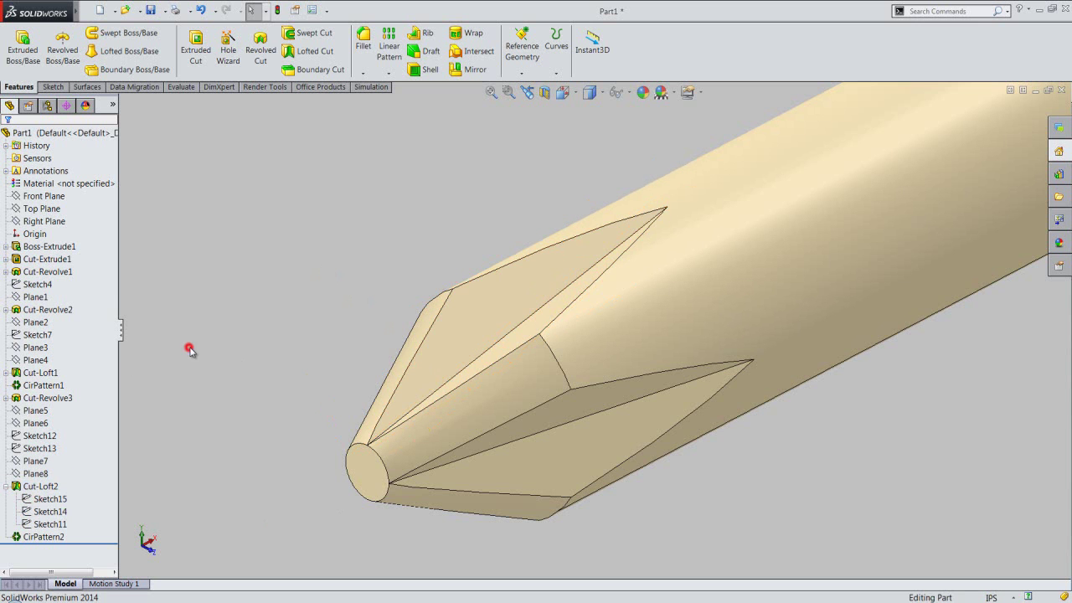
right_click(96, 277)
click(109, 281)
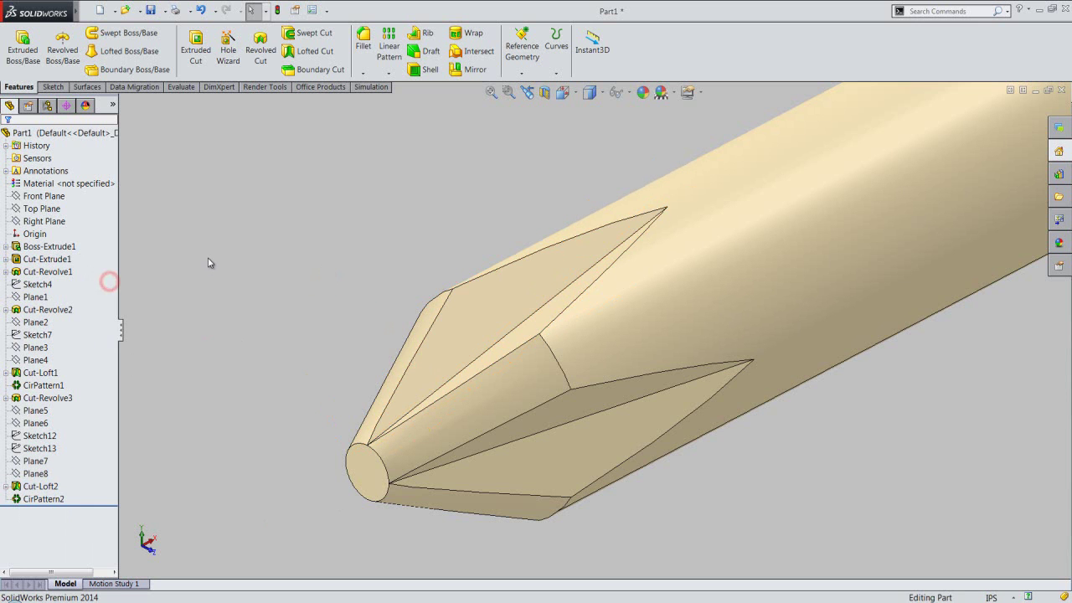
Step: Orbit, return to the previous view, switch to Isometric, and zoom in on the fluted tip
mouse_move(394, 460)
middle_down()
mouse_move(515, 351)
mouse_move(541, 247)
middle_up()
right_click(541, 248)
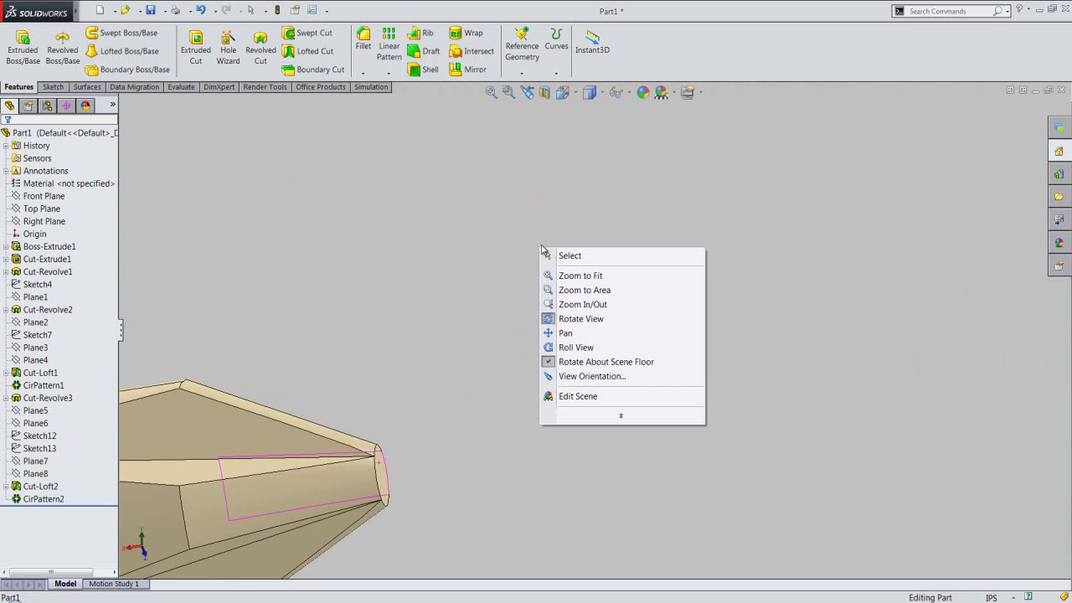
click(542, 142)
click(527, 92)
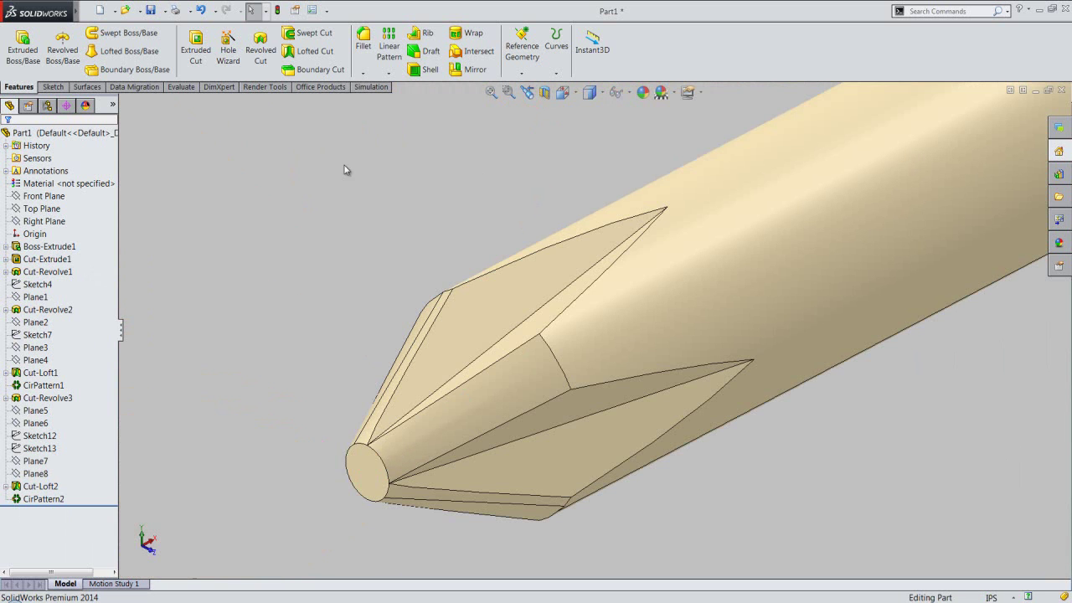
click(570, 96)
click(596, 294)
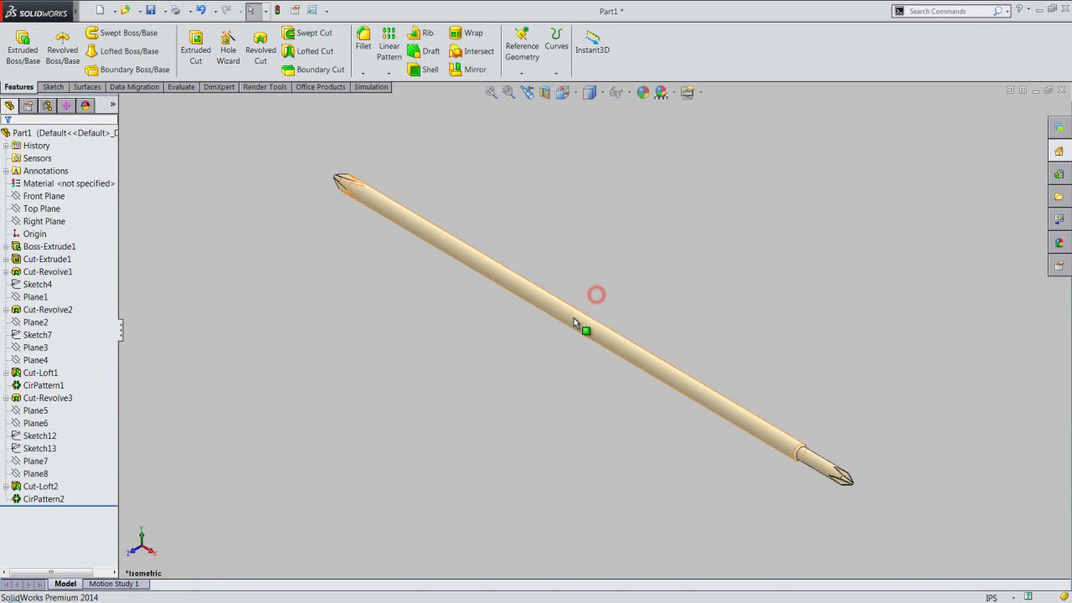
click(431, 310)
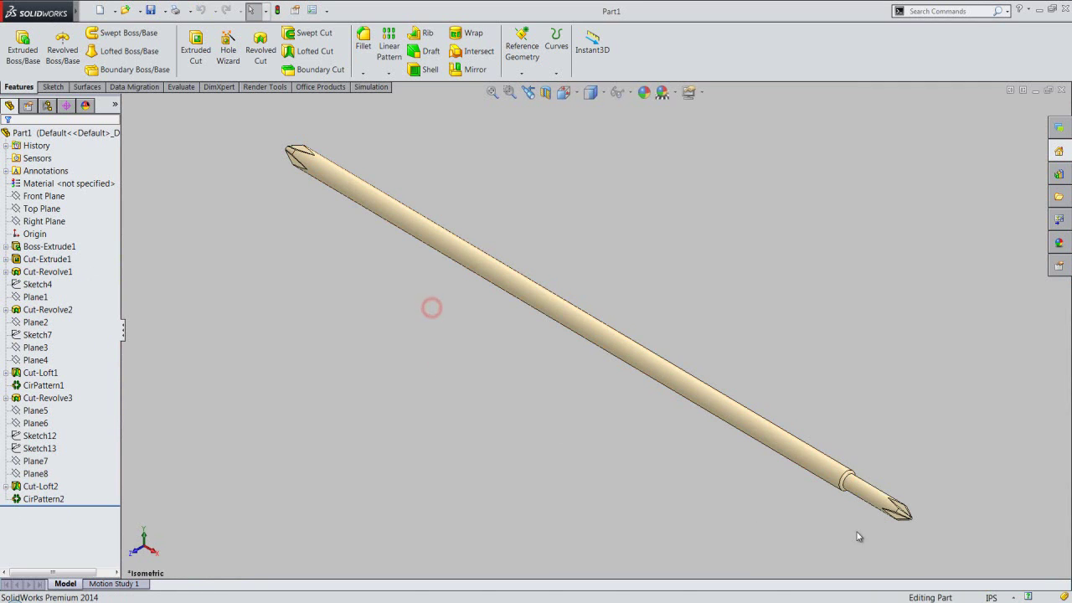
scroll(856, 536, down, 3)
scroll(890, 517, down, 2)
scroll(856, 469, down, 2)
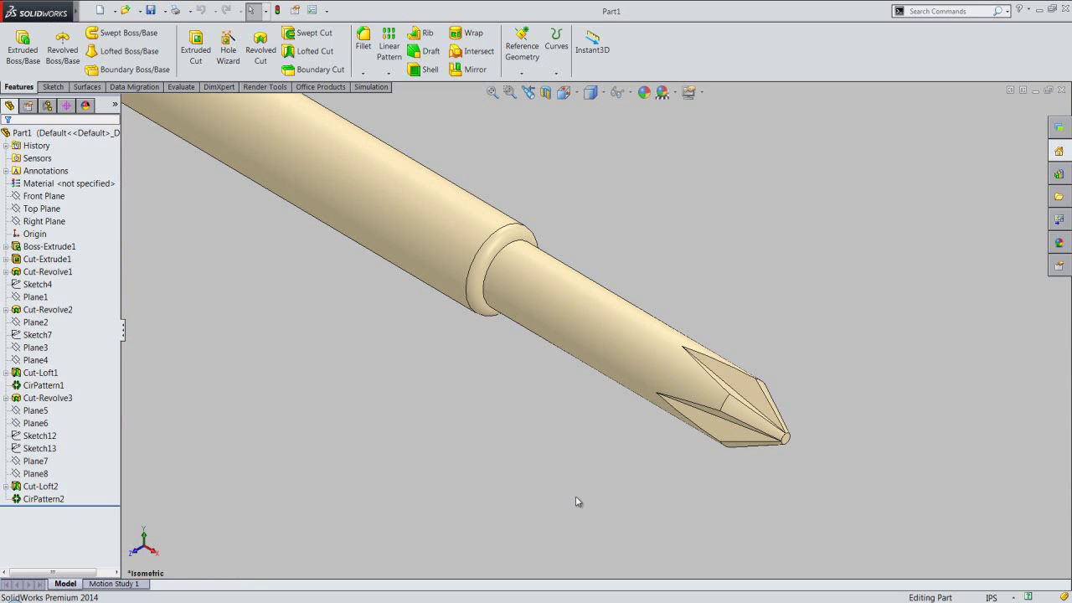
click(59, 387)
Step: Select Cut-Loft1 with CirPattern1, edit their appearance, and open the custom colour definer
ctrl+click(35, 375)
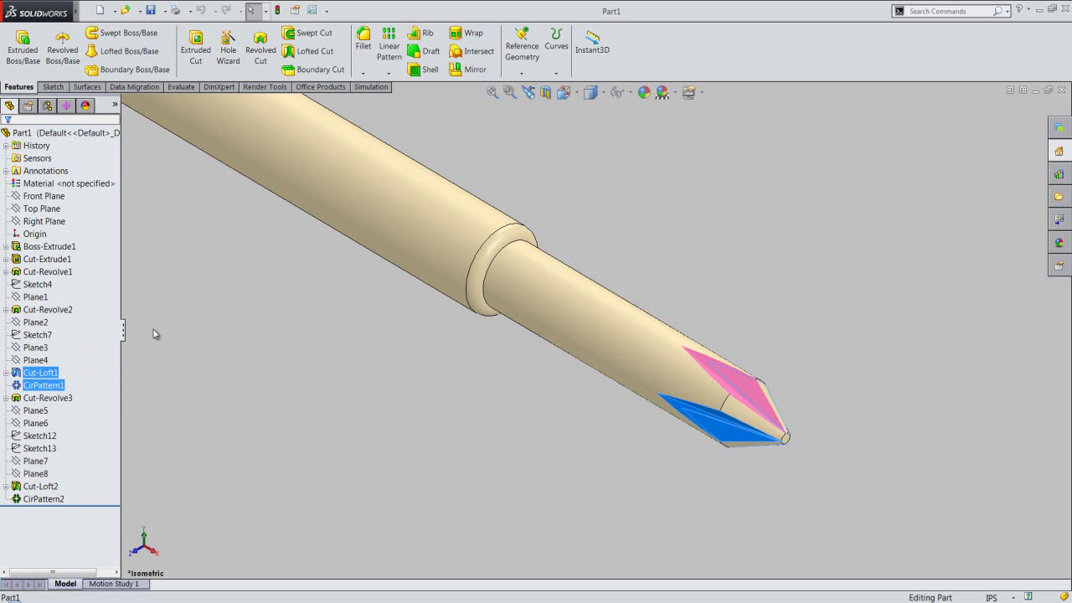
click(643, 93)
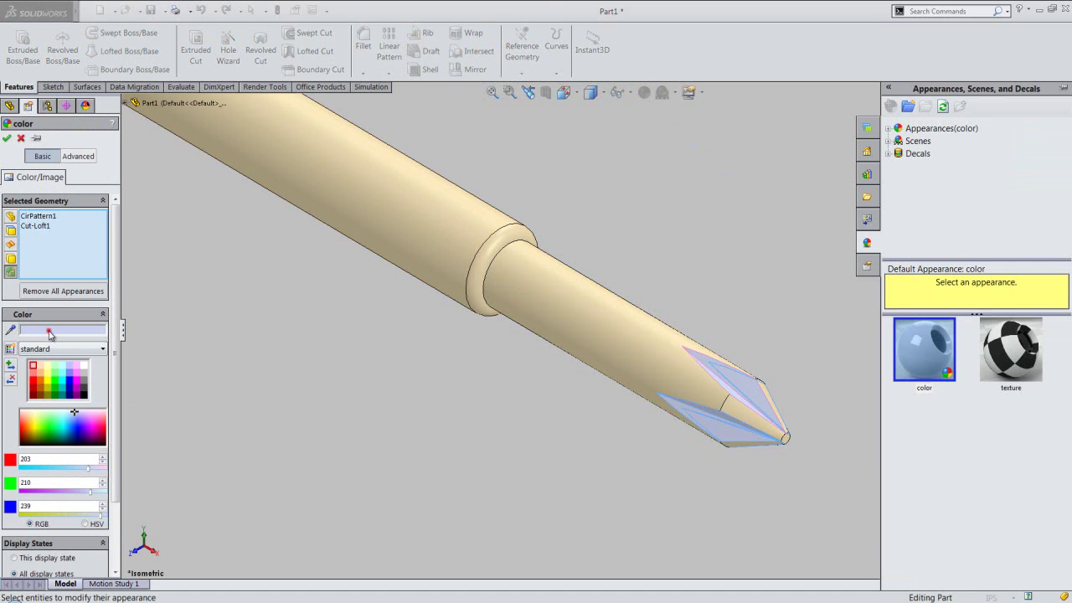
click(48, 330)
click(531, 369)
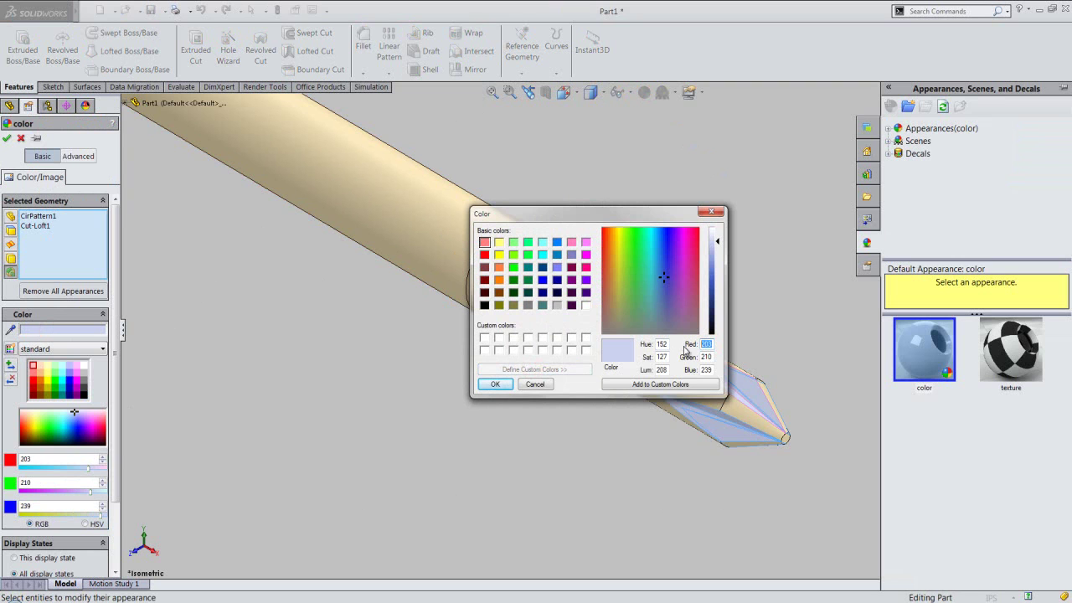
Step: Apply beige RGB 211, 209, 156 to Cut-Loft1 and CirPattern1, then restore the view
text(211)
text(20)
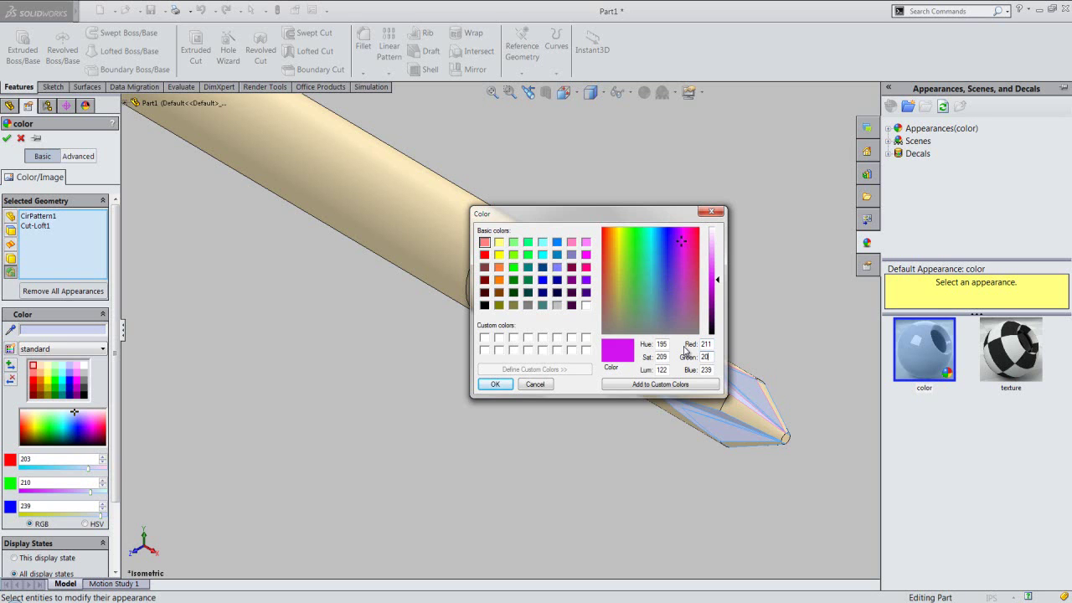
text(9)
key(Tab)
text(156)
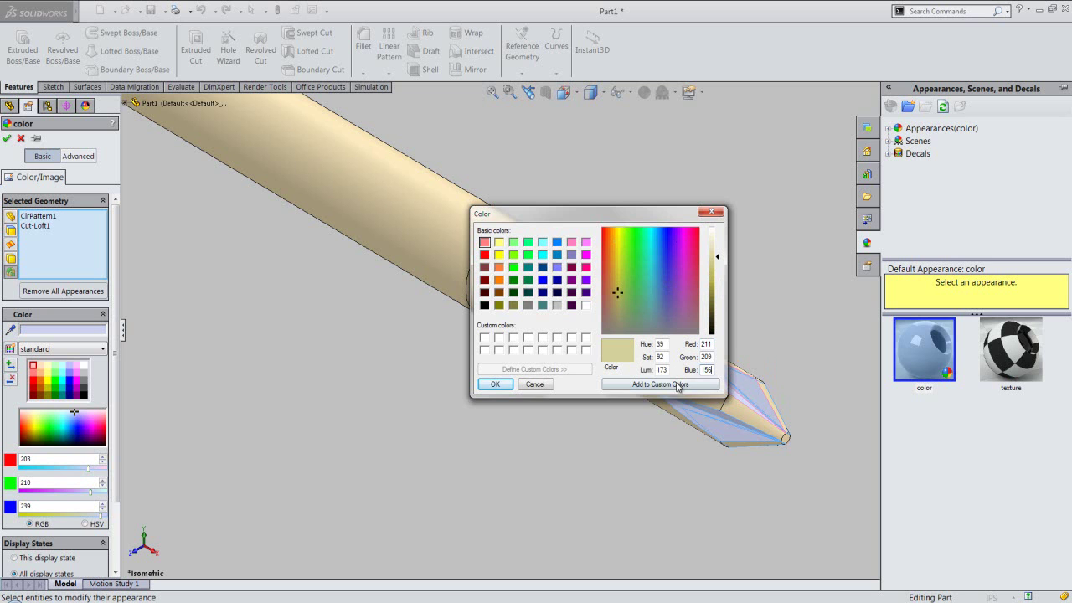
click(495, 383)
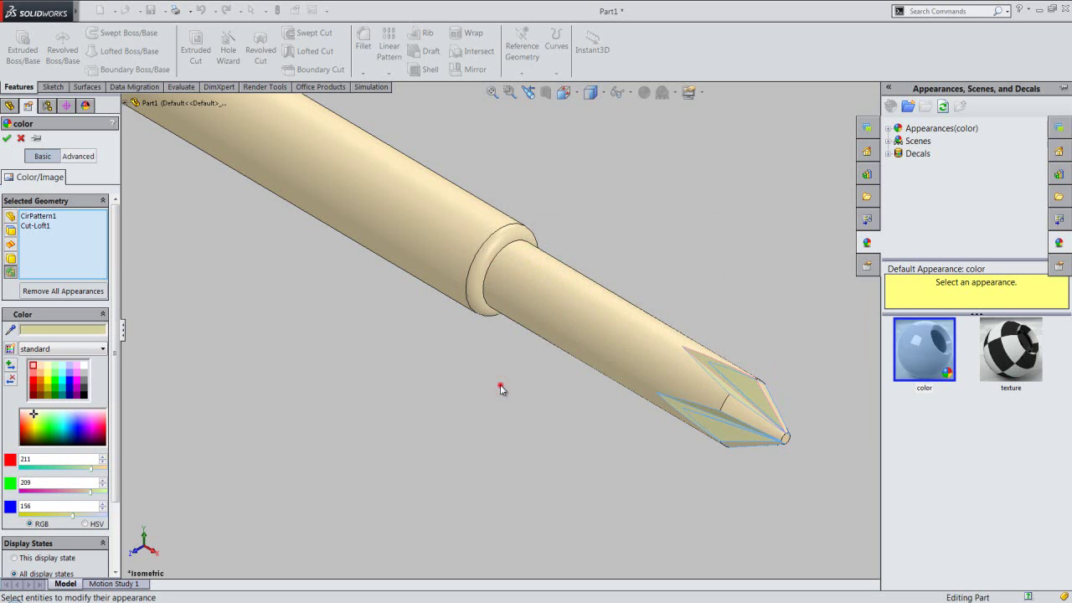
click(500, 386)
click(1020, 114)
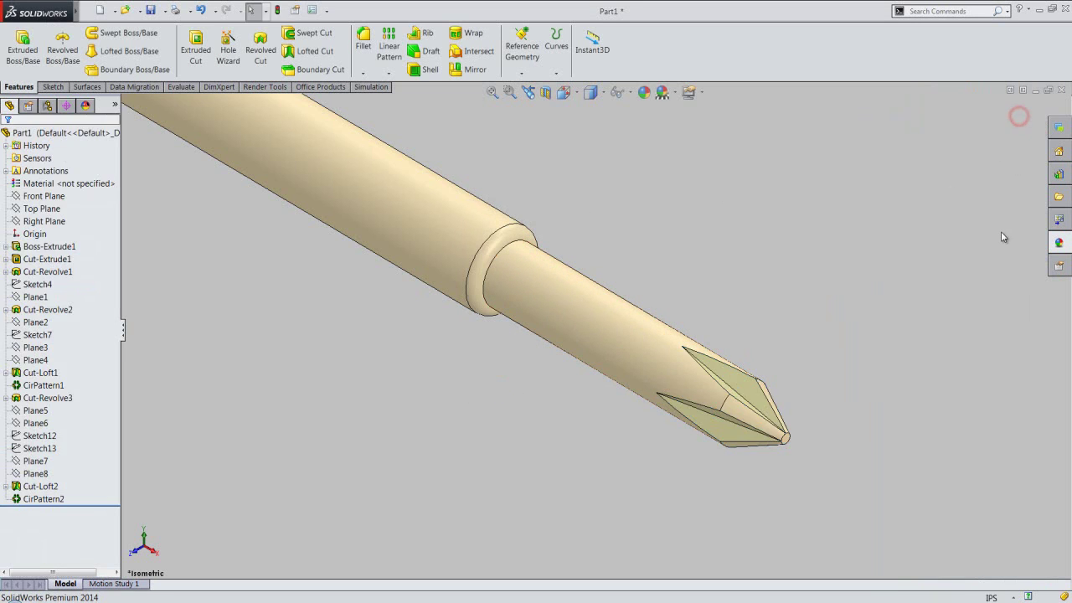
mouse_move(768, 416)
middle_down()
mouse_move(711, 355)
mouse_move(670, 265)
middle_up()
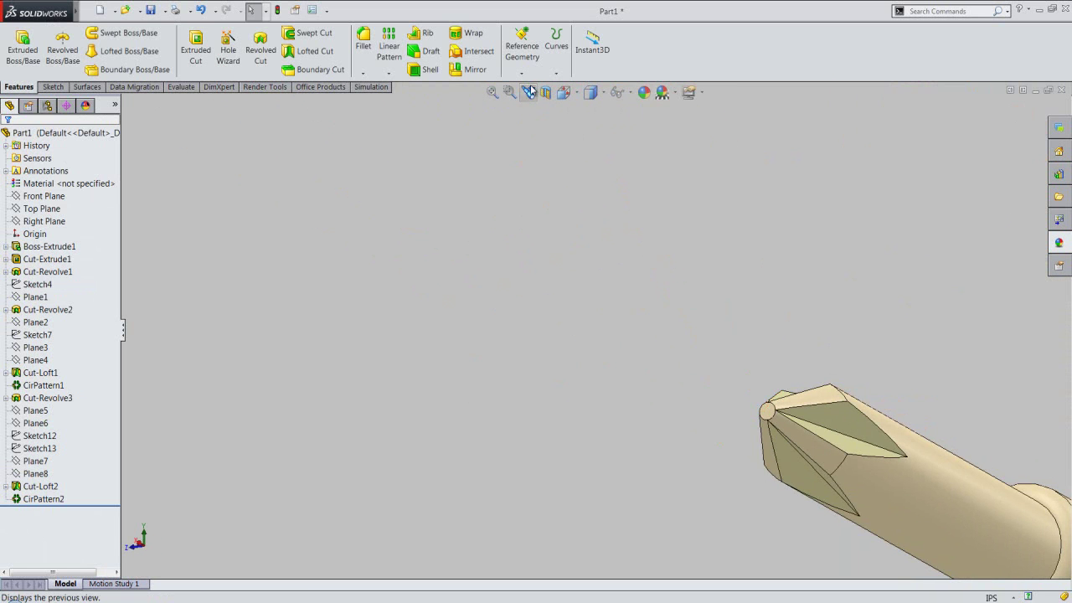
click(529, 91)
click(573, 92)
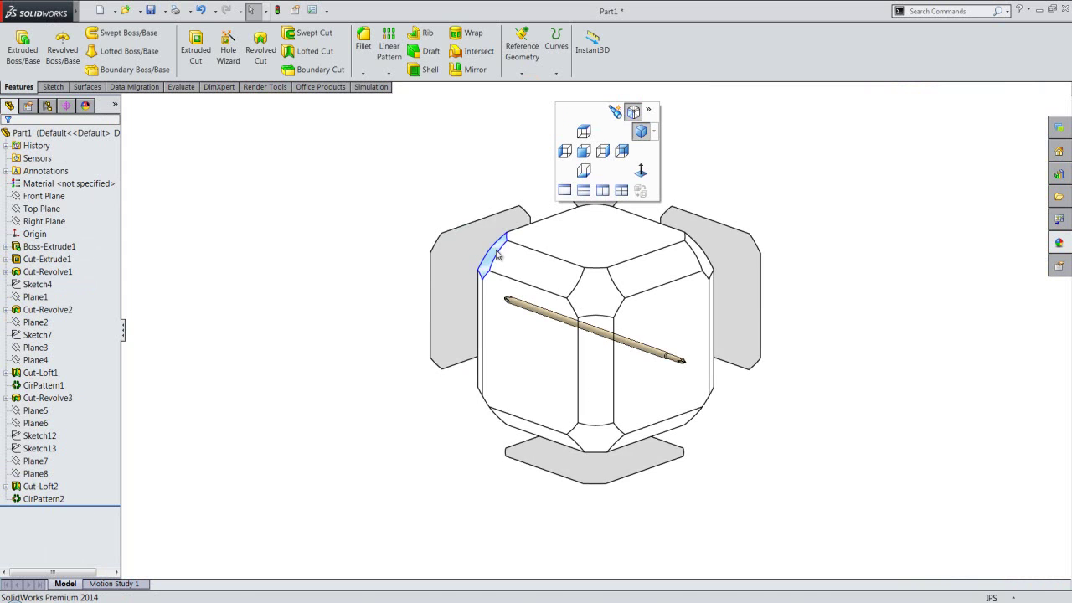
Step: Colour Cut-Loft2 and CirPattern2 with the saved beige custom colour
click(498, 238)
scroll(344, 478, down, 2)
scroll(386, 470, down, 4)
scroll(386, 471, down, 3)
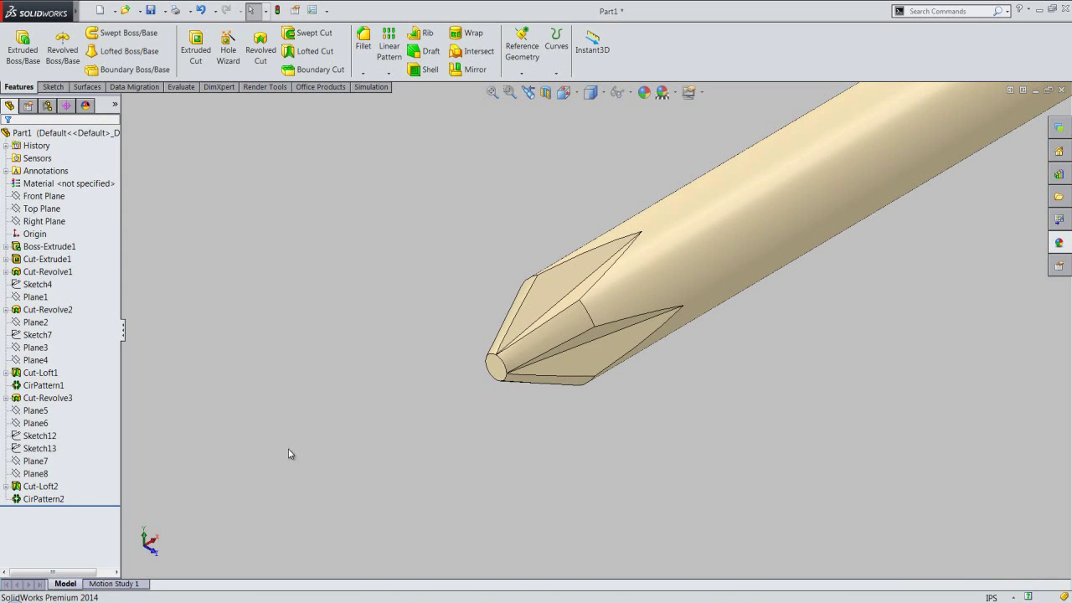
click(51, 499)
ctrl+click(40, 487)
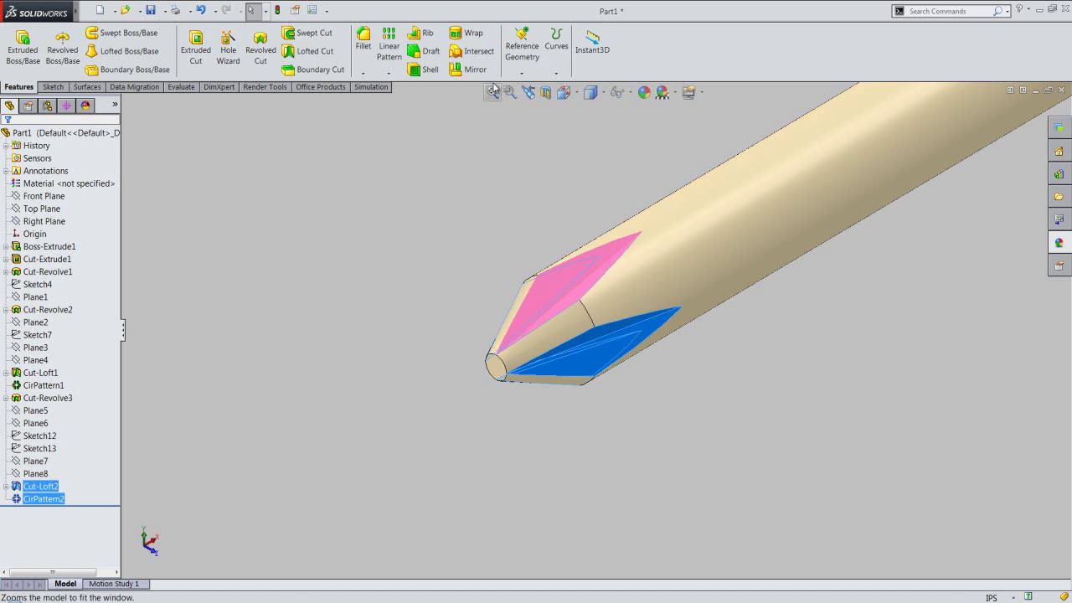
click(643, 92)
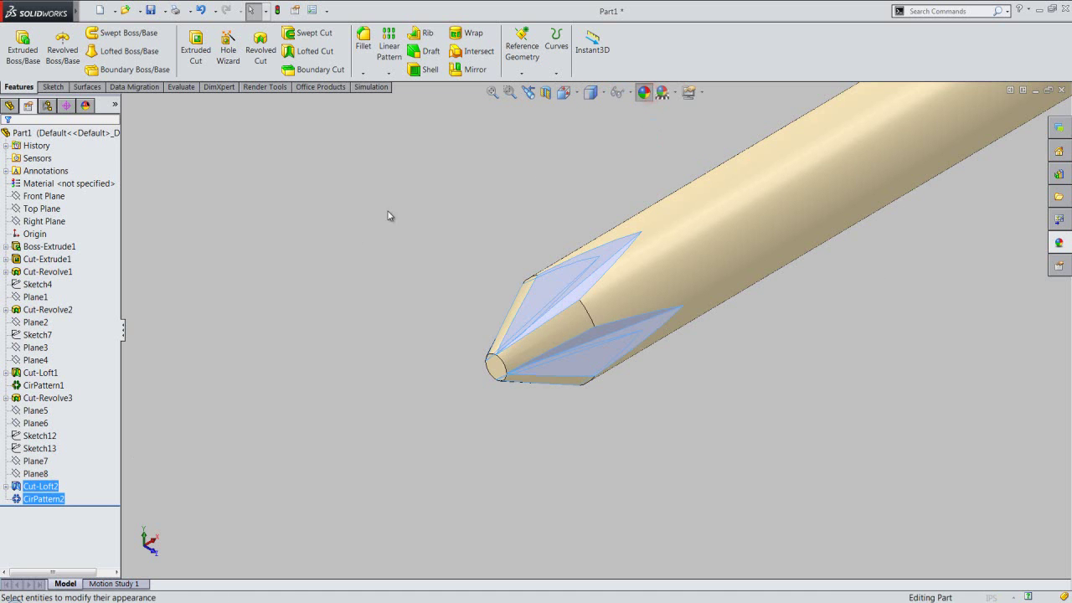
click(94, 330)
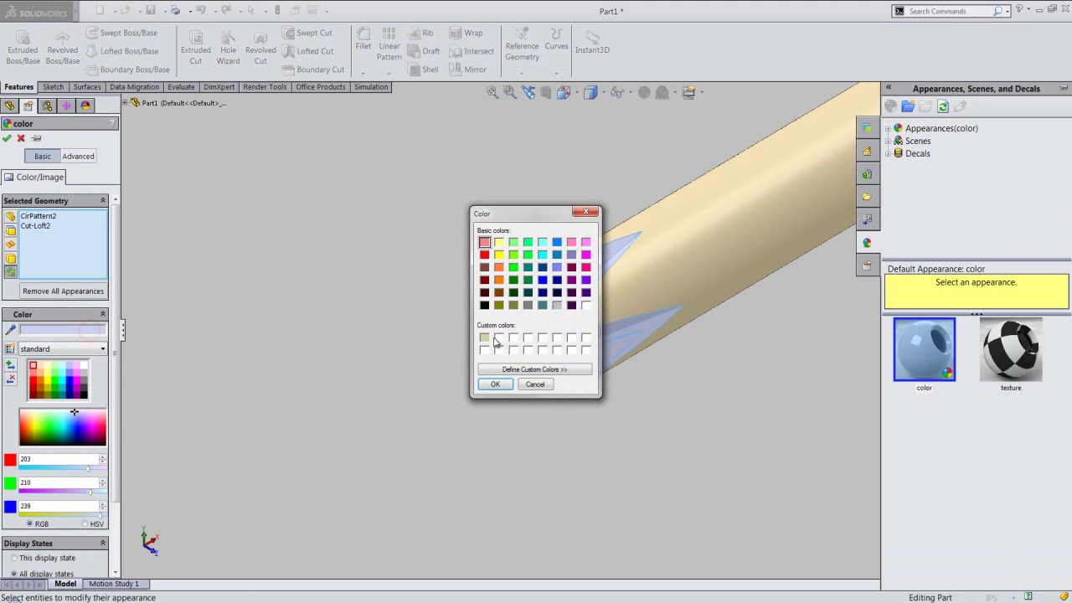
click(494, 384)
click(327, 269)
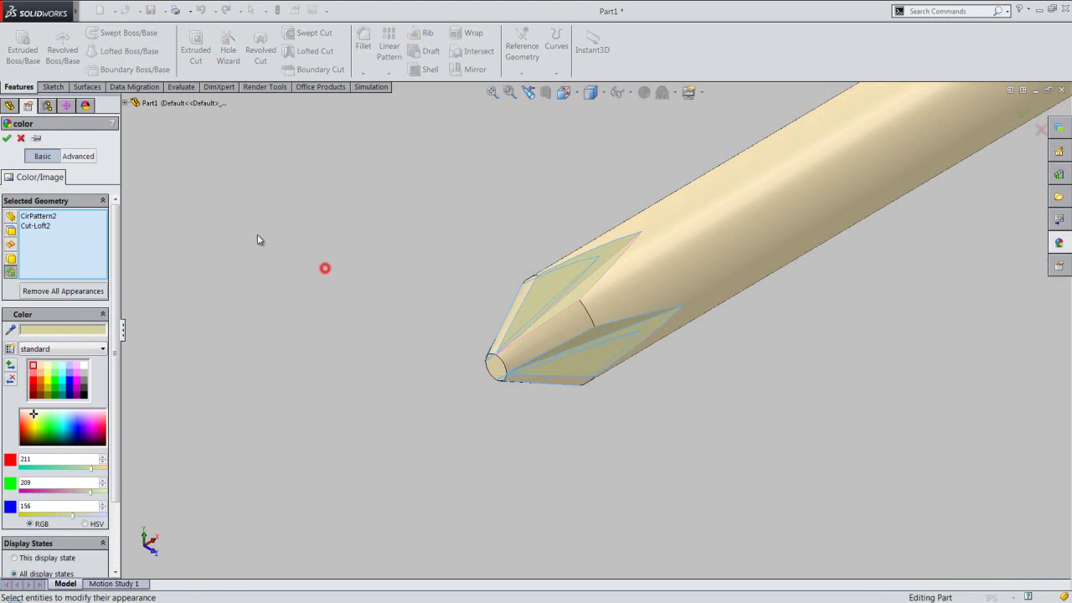
click(7, 139)
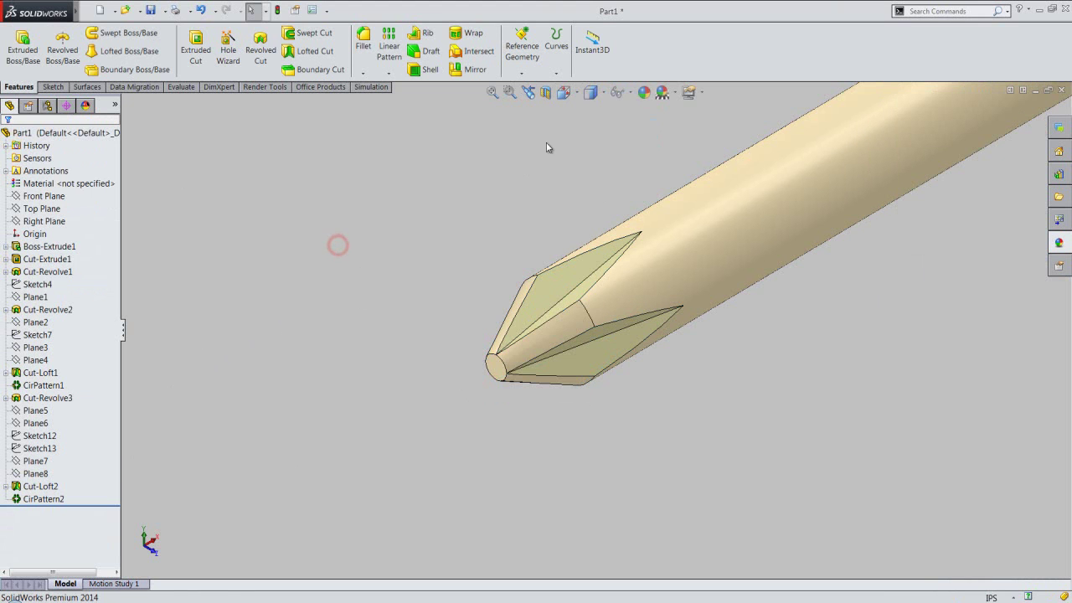
Step: Switch the screwdriver to the Isometric view
click(580, 94)
click(577, 93)
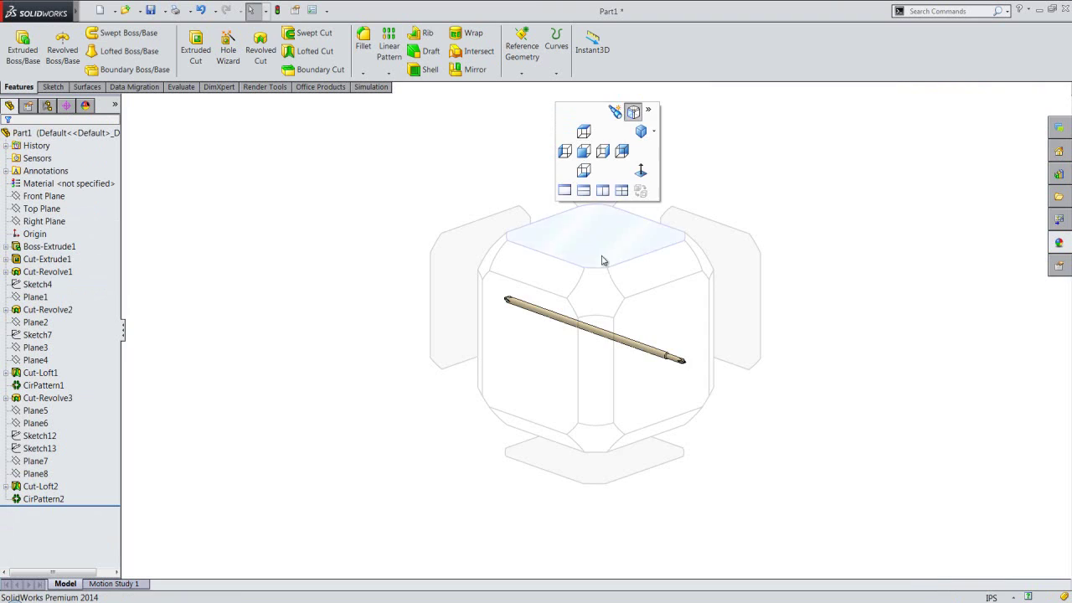
click(599, 285)
scroll(643, 376, down, 2)
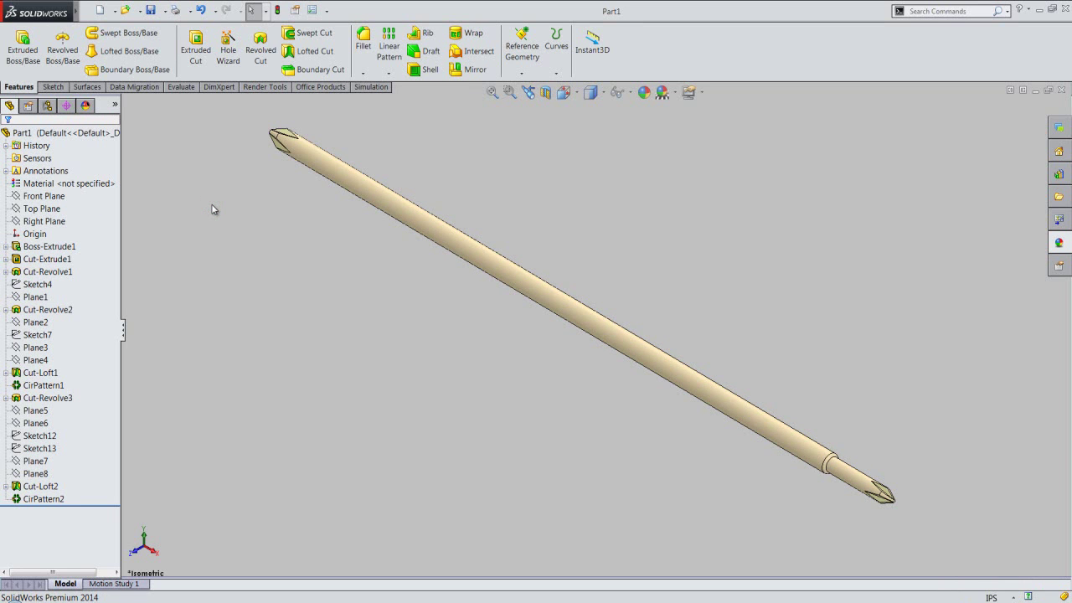
Step: Create Plane9 offset 5/32 in from the Front Plane
click(522, 73)
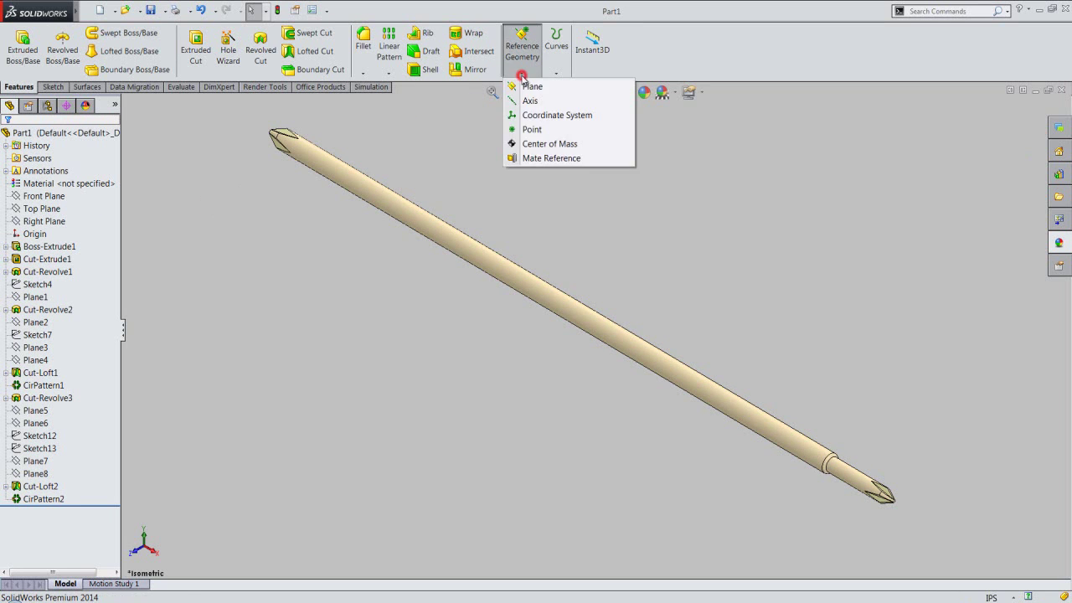
click(531, 87)
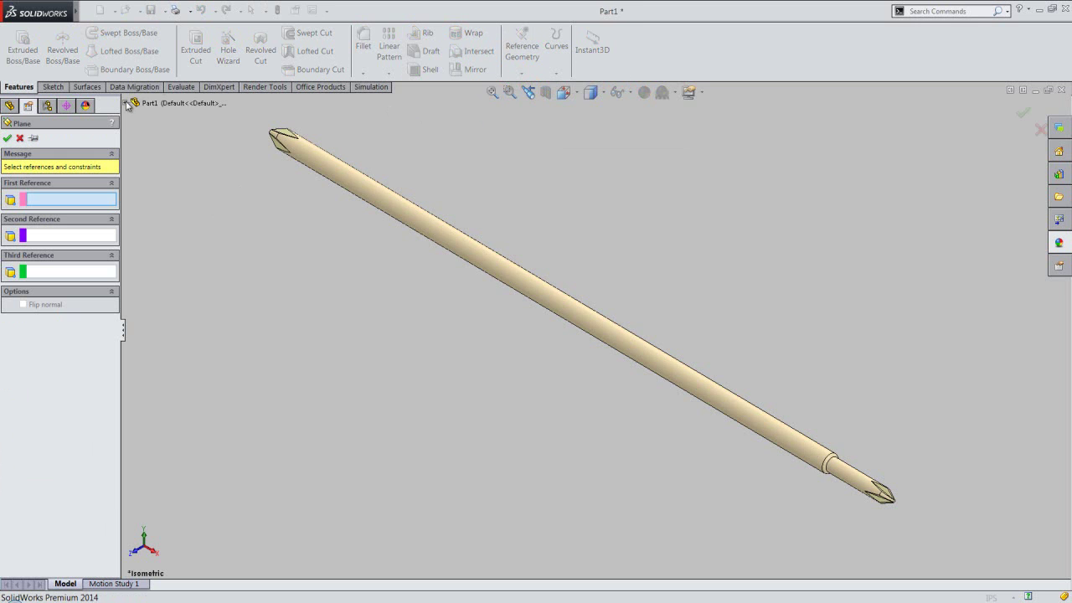
click(125, 102)
click(152, 166)
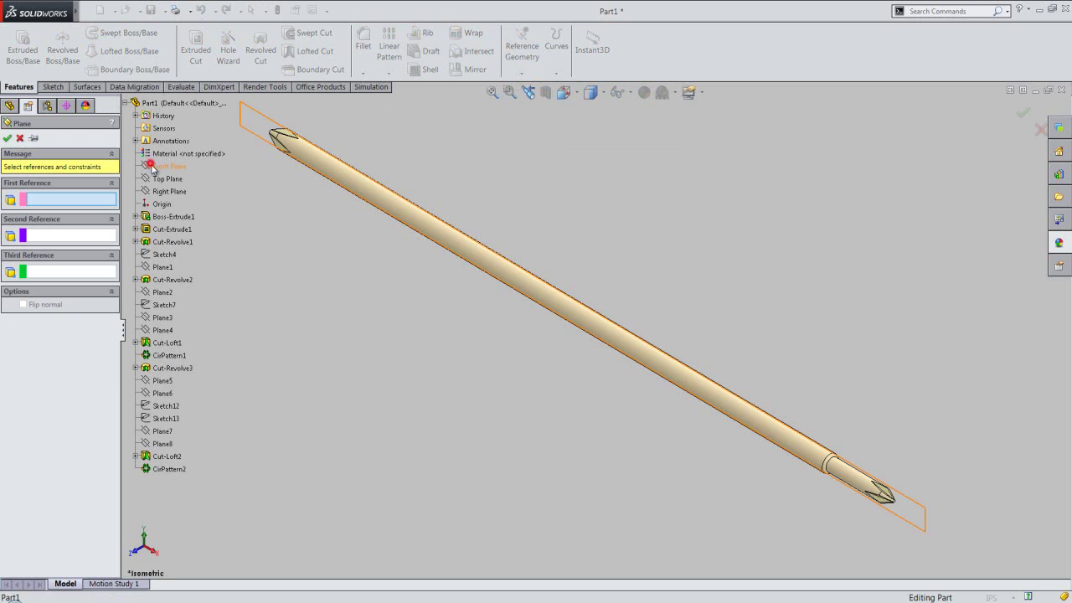
click(80, 278)
drag(80, 278, 25, 289)
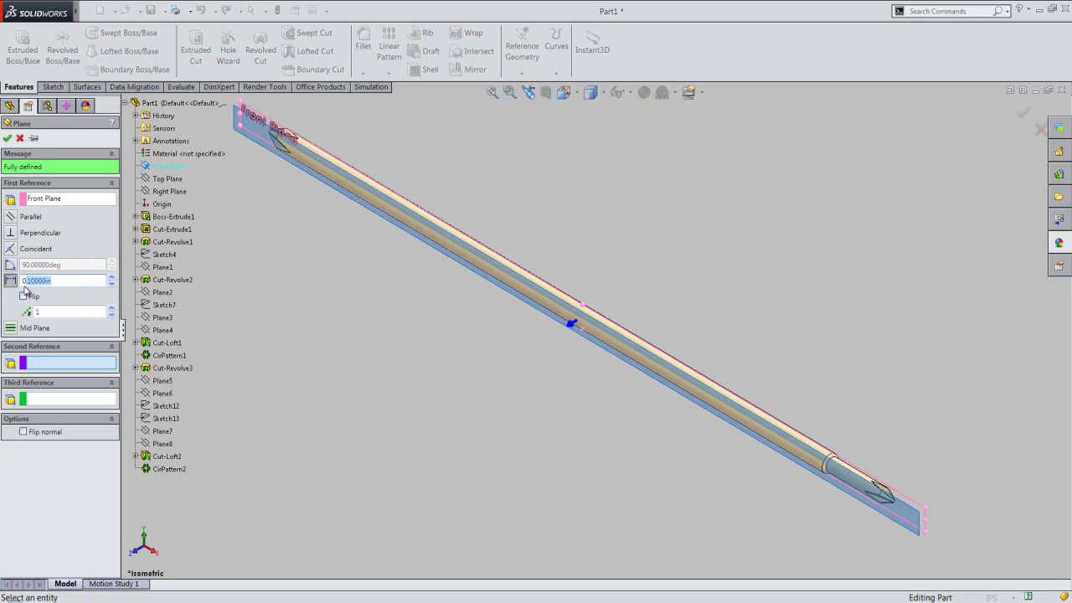
text(5)
key(Return)
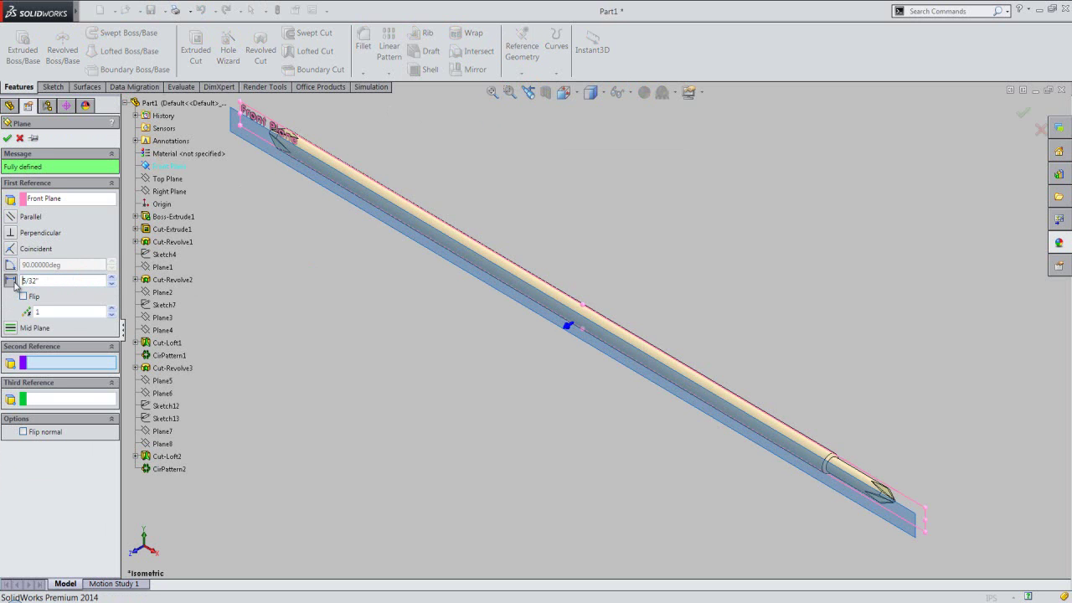
key(Return)
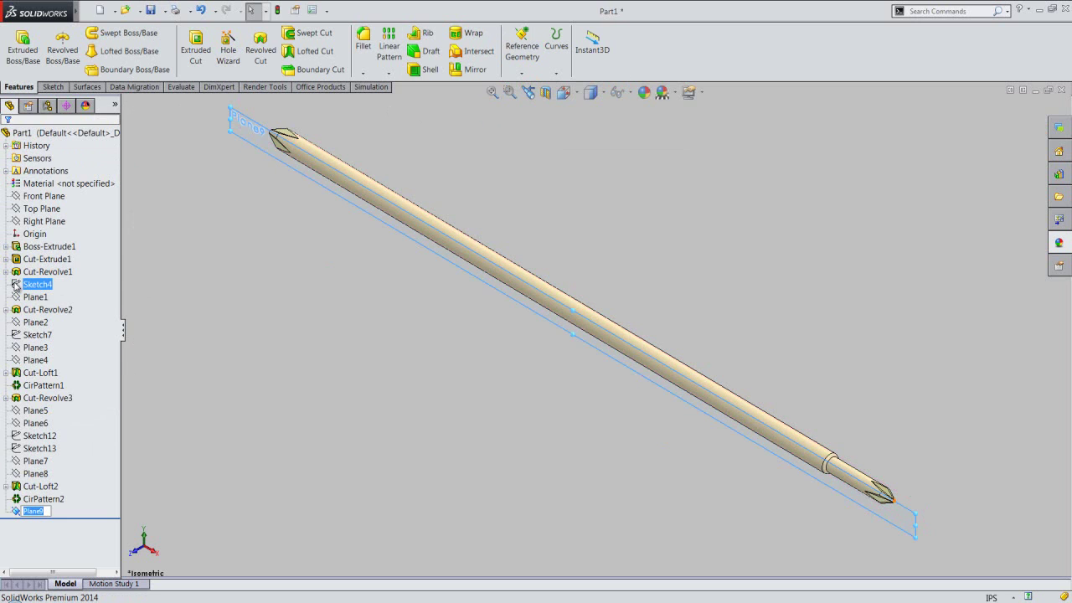
Step: Select Plane9 in the feature tree as the sketch plane
click(32, 513)
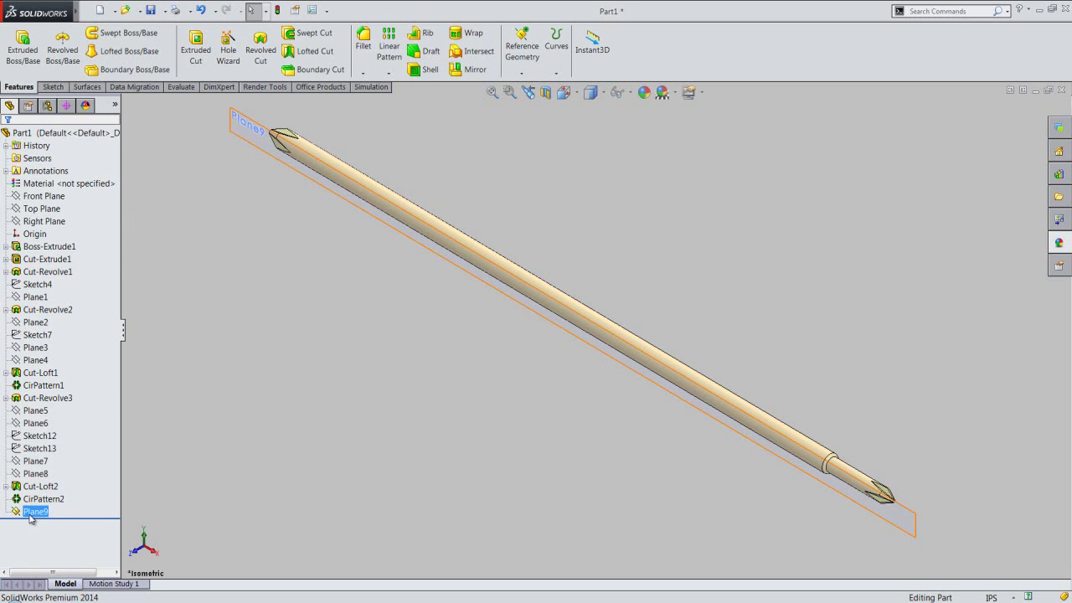
click(30, 515)
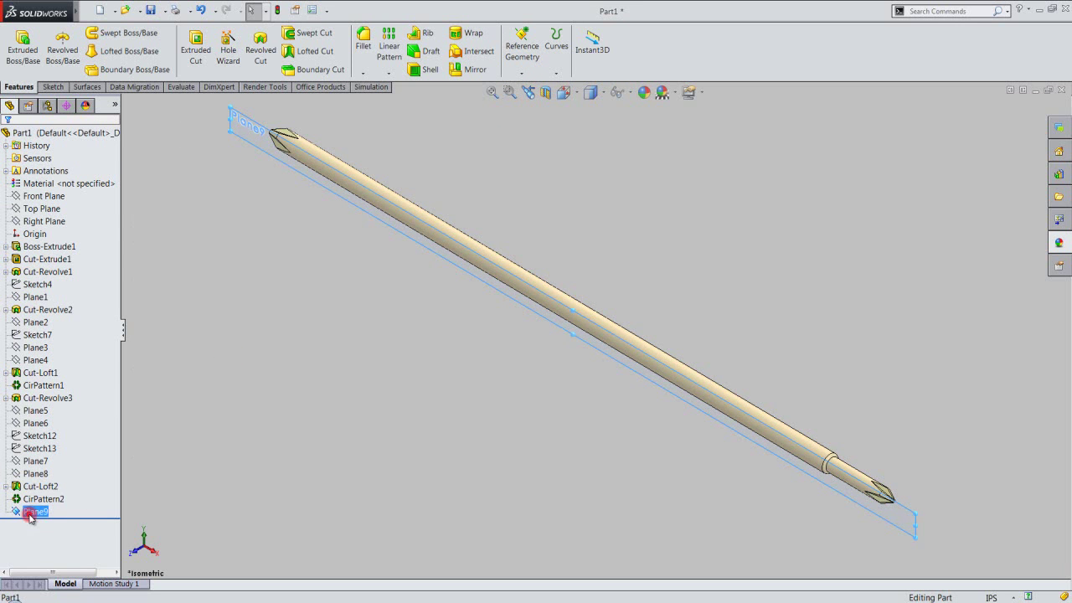
click(434, 459)
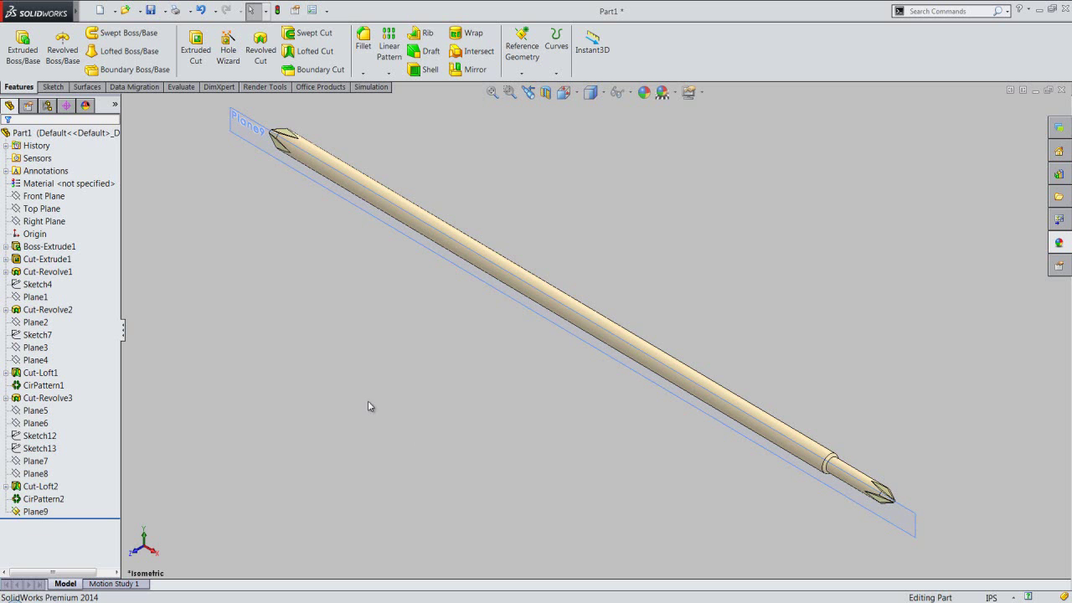
click(253, 149)
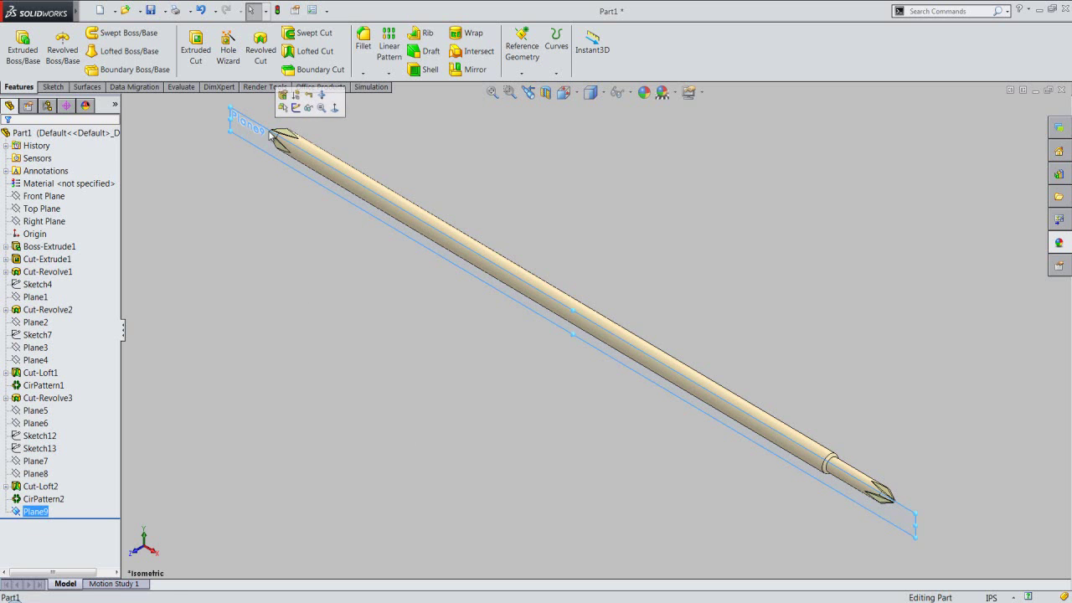
Step: Sketch a 1/2" × 1/32" centre rectangle on Plane9, viewed from the front
click(296, 108)
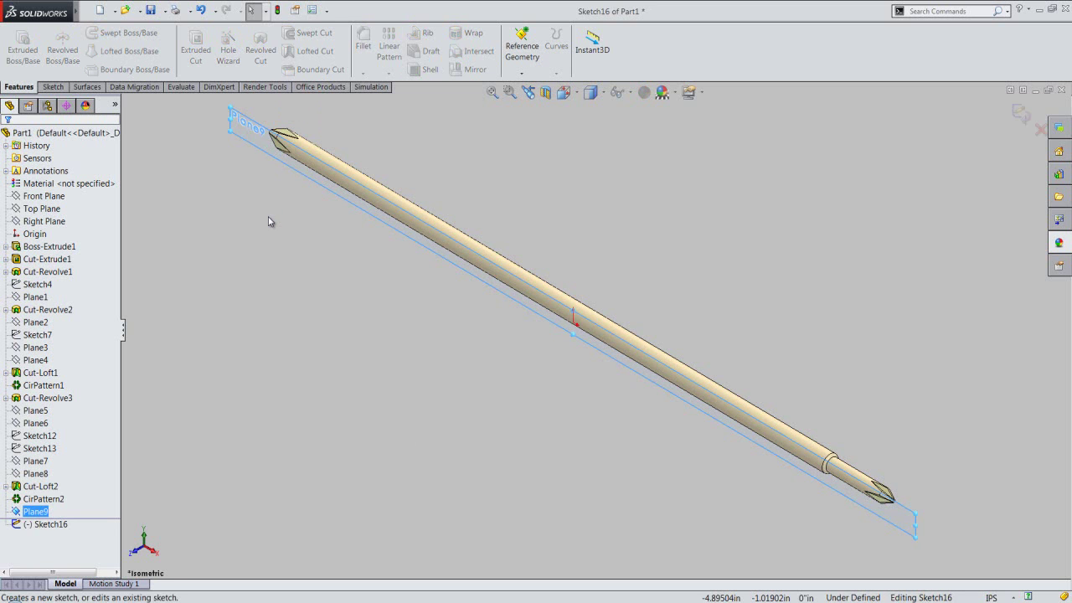
click(576, 95)
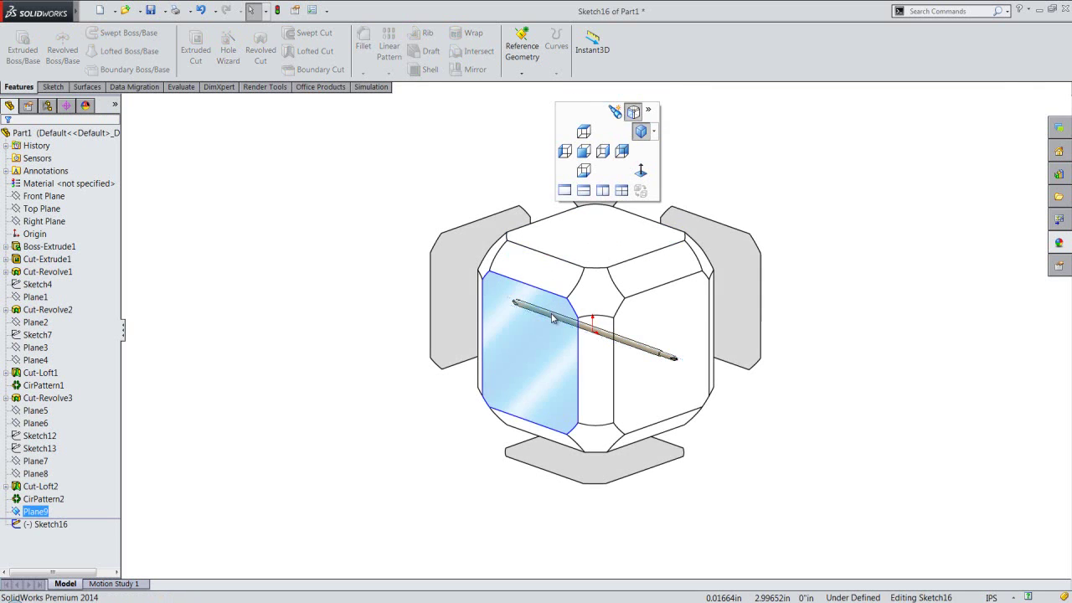
click(553, 316)
scroll(820, 339, down, 2)
scroll(813, 327, down, 2)
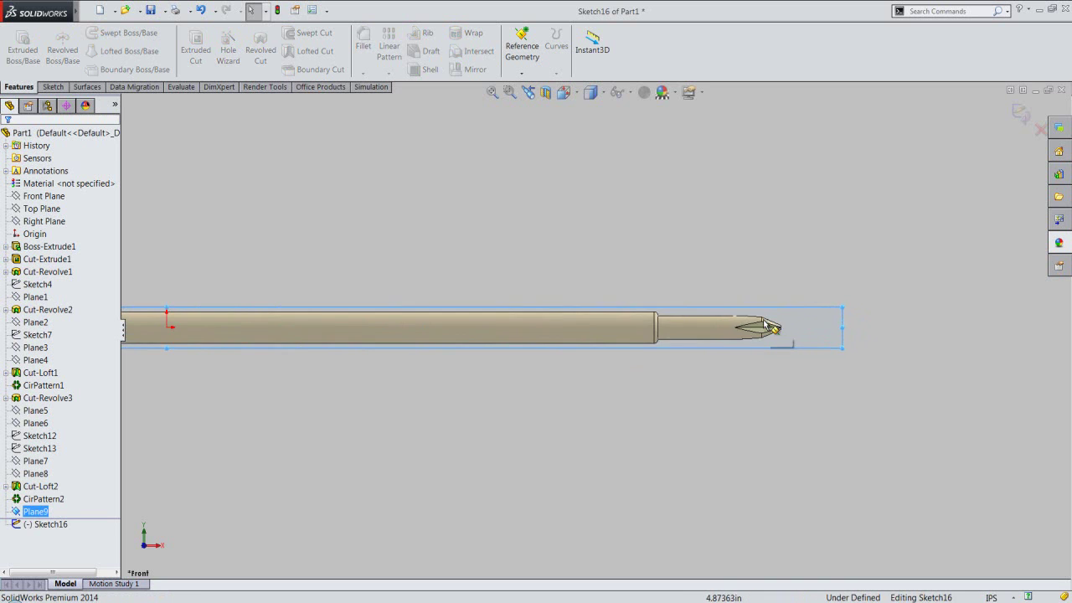
scroll(764, 324, down, 3)
click(576, 213)
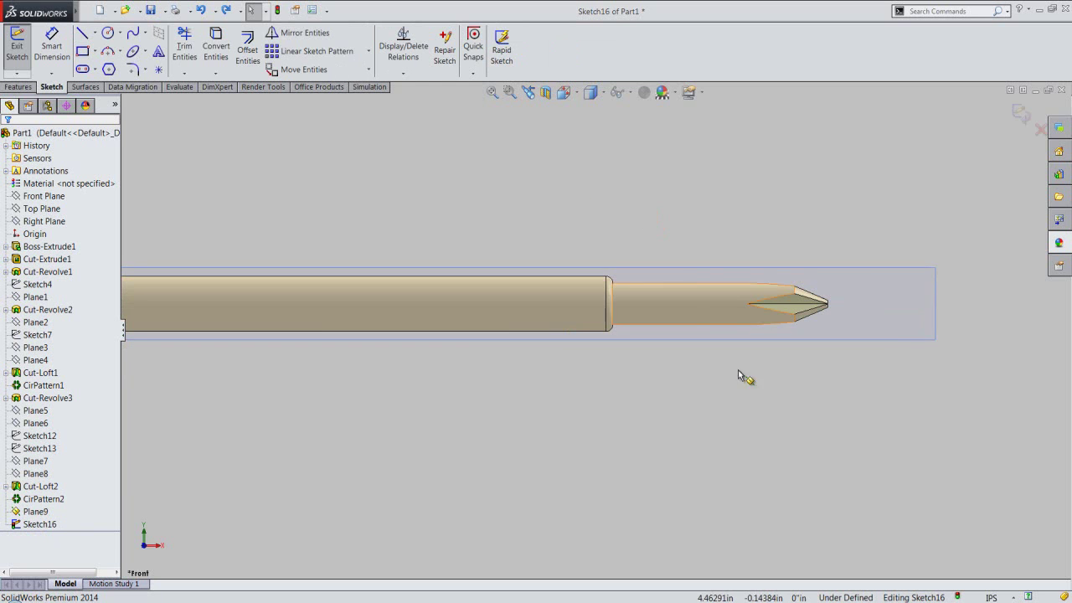
scroll(806, 423, up, 3)
scroll(423, 319, down, 3)
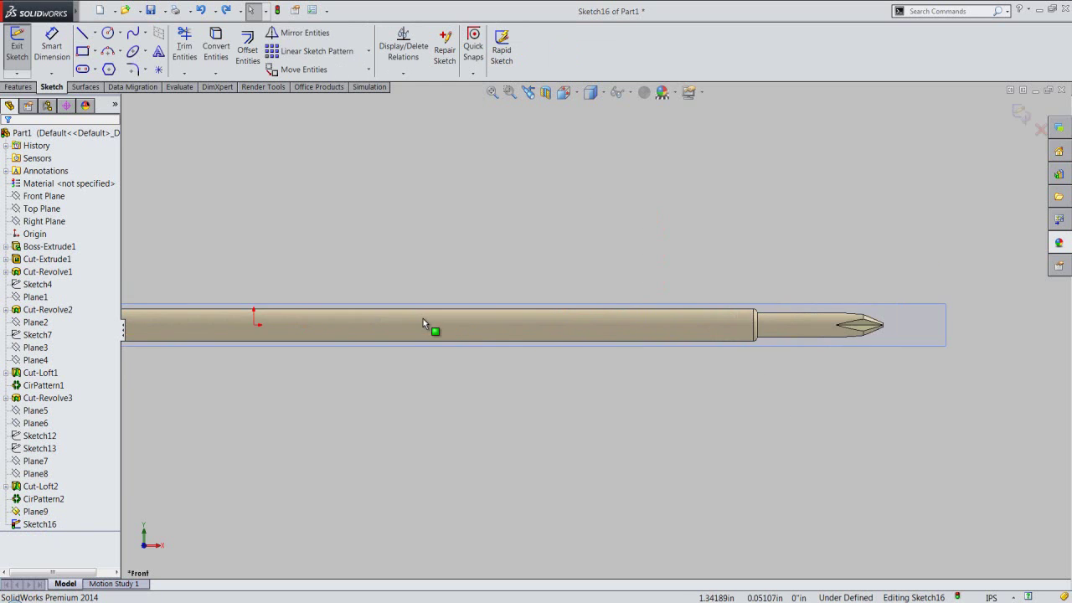
scroll(419, 316, down, 1)
right_click(445, 198)
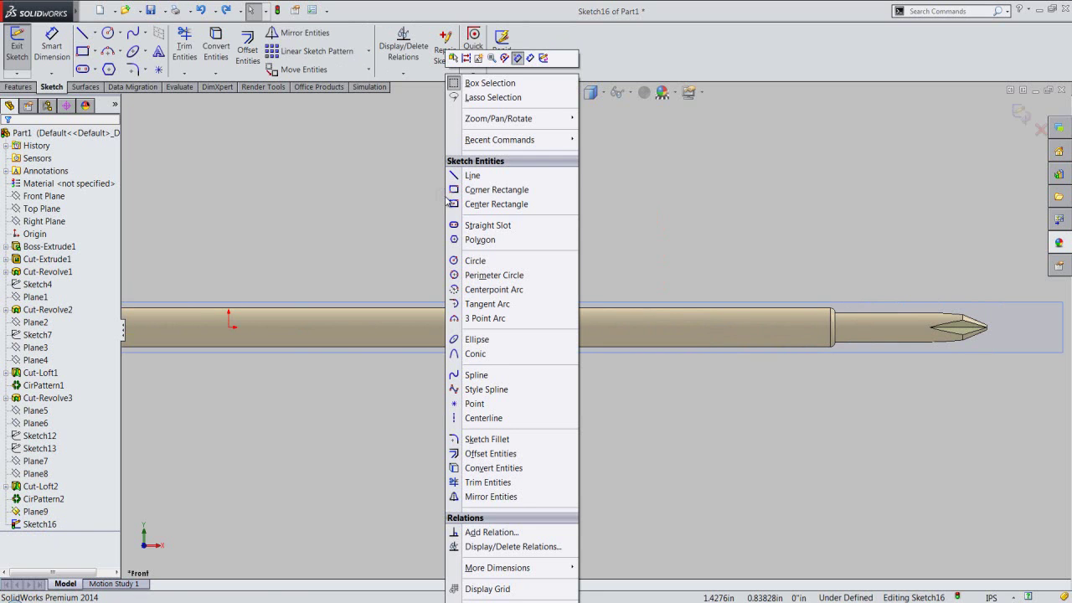
click(477, 205)
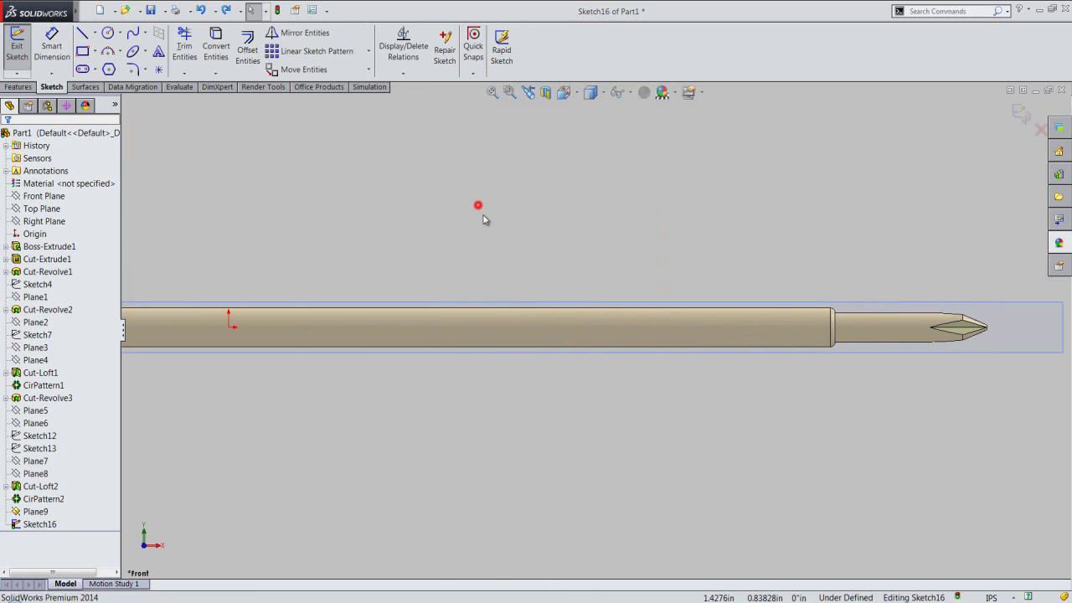
click(563, 328)
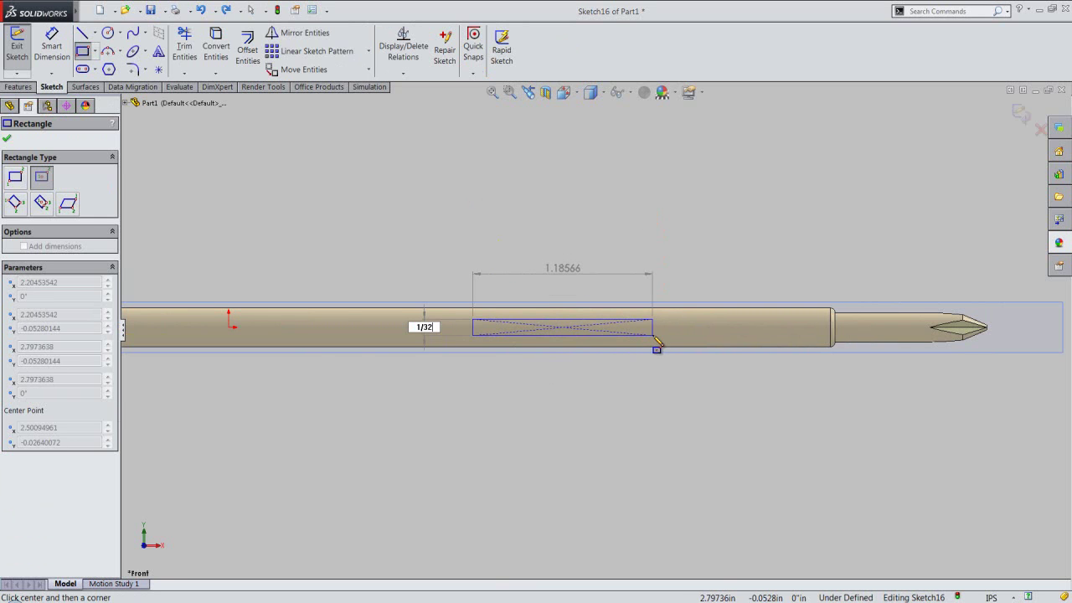
key(Tab)
text(1/2)
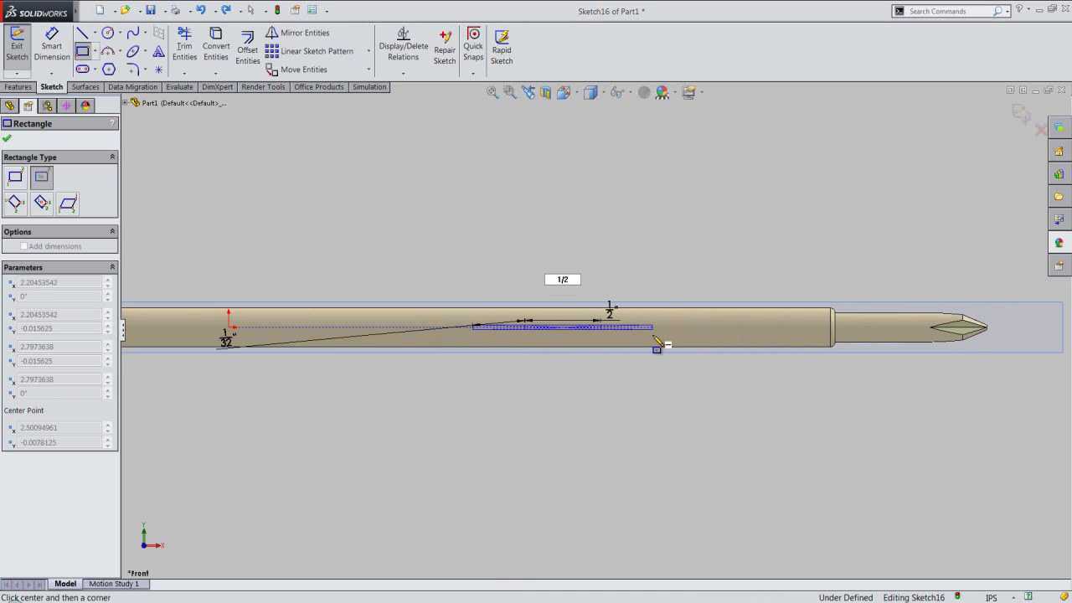
key(Return)
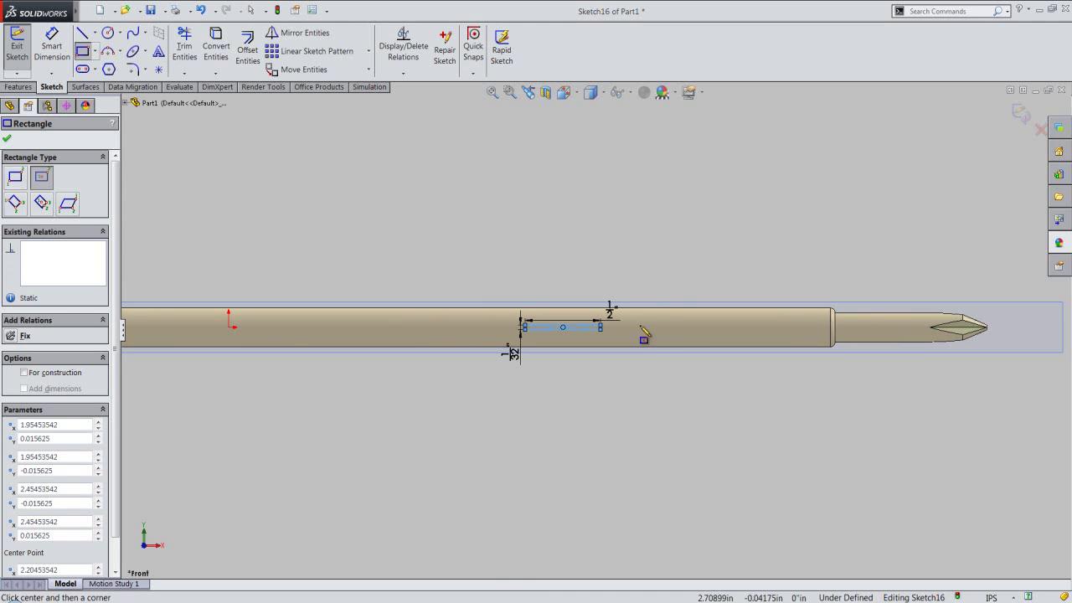
right_click(669, 229)
click(688, 226)
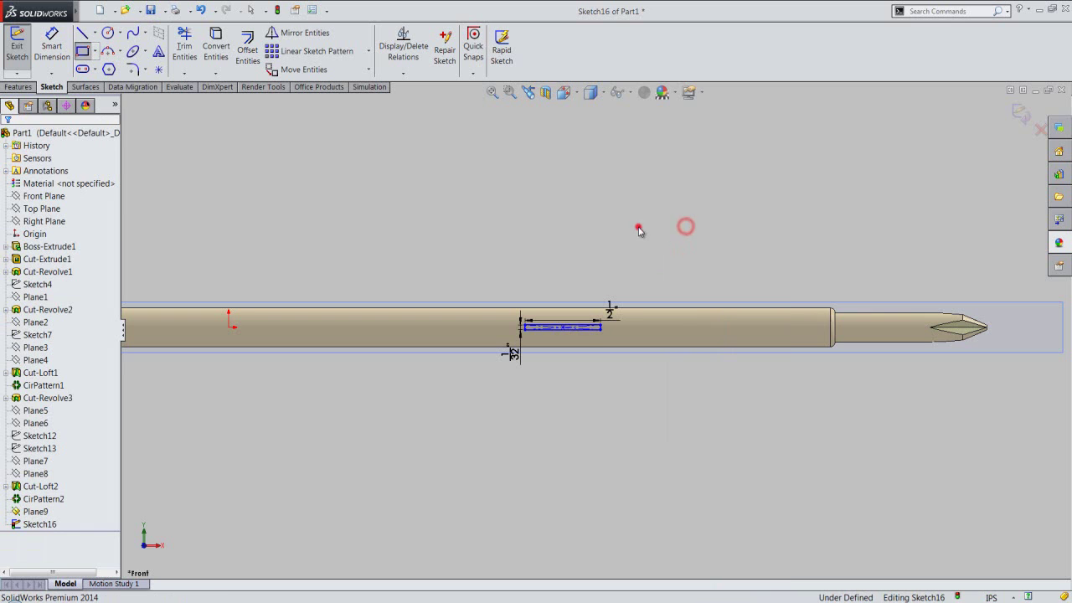
Step: Add a Horizontal relation between the rectangle's centre and the origin
scroll(270, 258, down, 1)
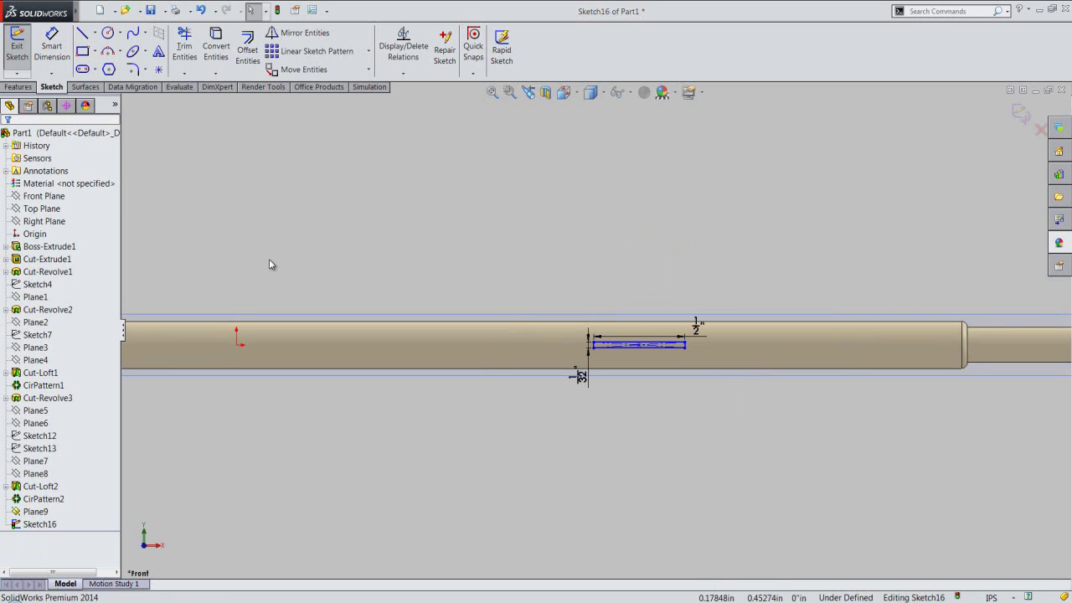
click(403, 72)
click(412, 100)
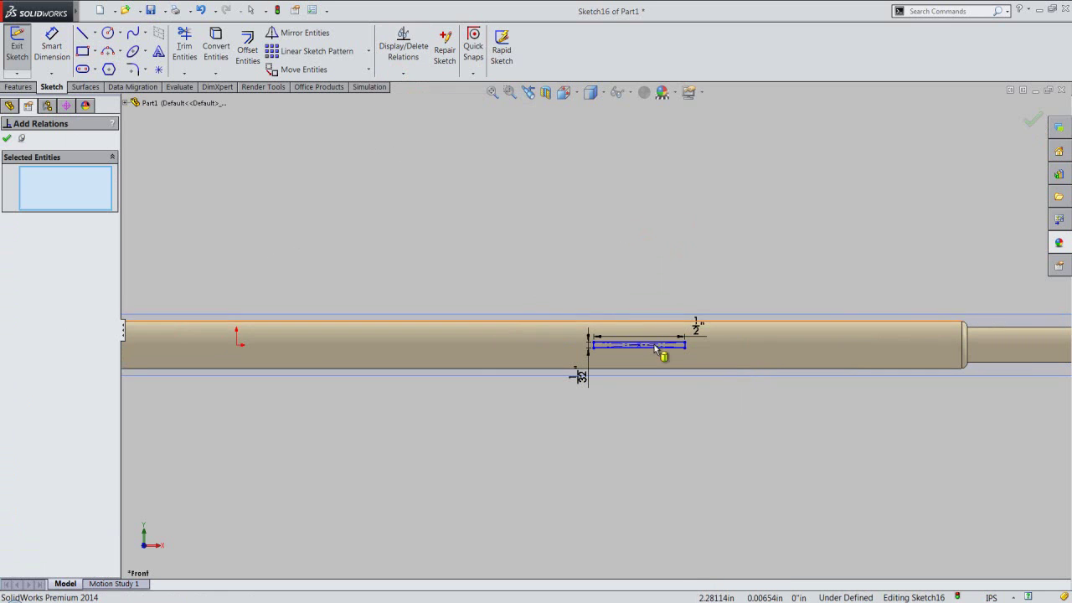
scroll(645, 354, down, 2)
scroll(627, 354, down, 1)
click(619, 337)
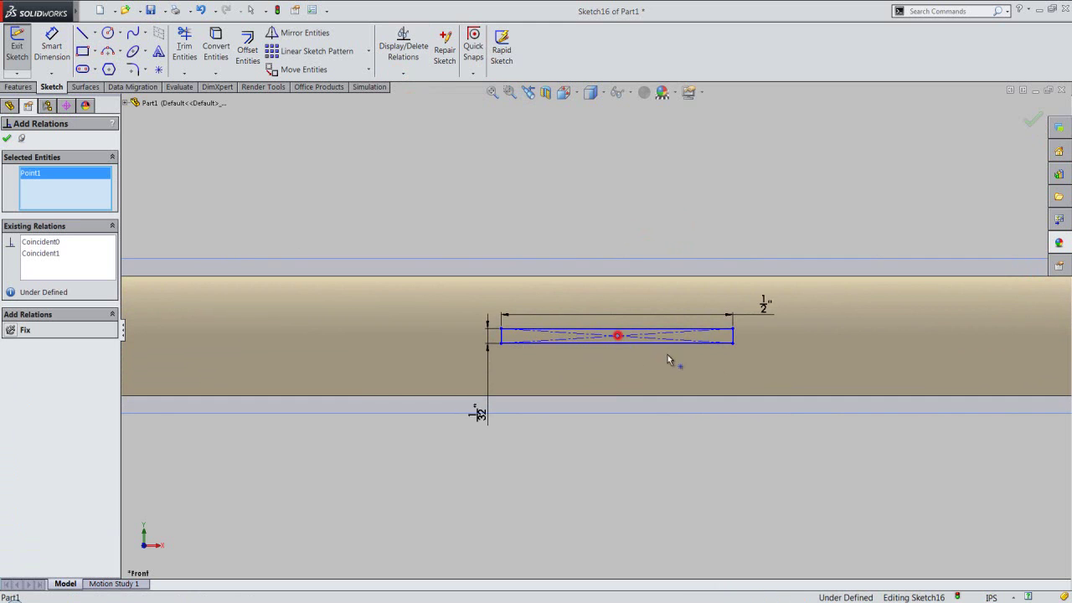
scroll(778, 372, up, 1)
scroll(778, 373, up, 2)
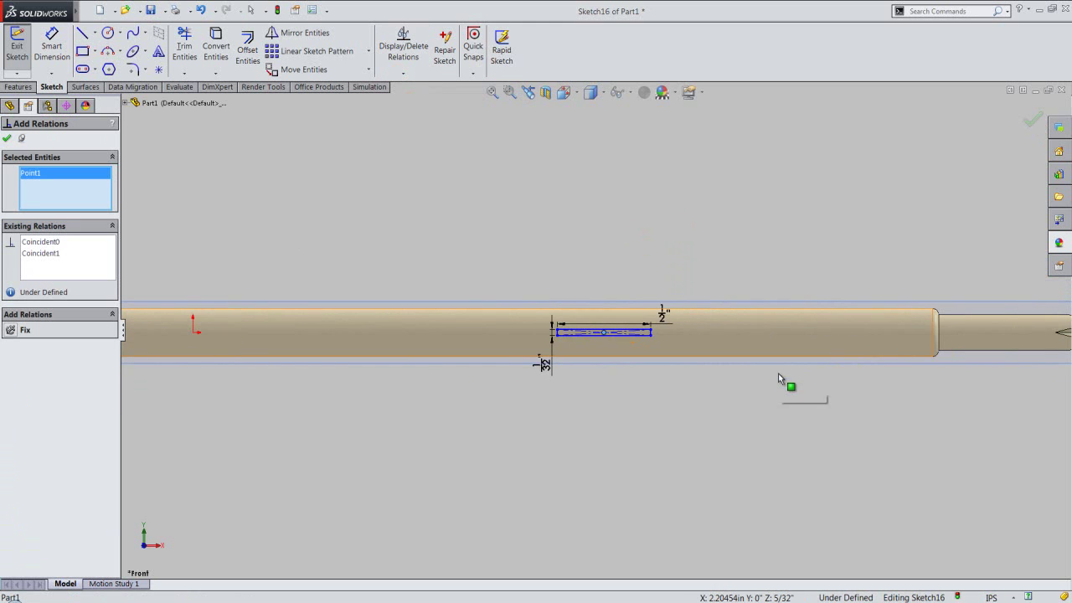
click(194, 333)
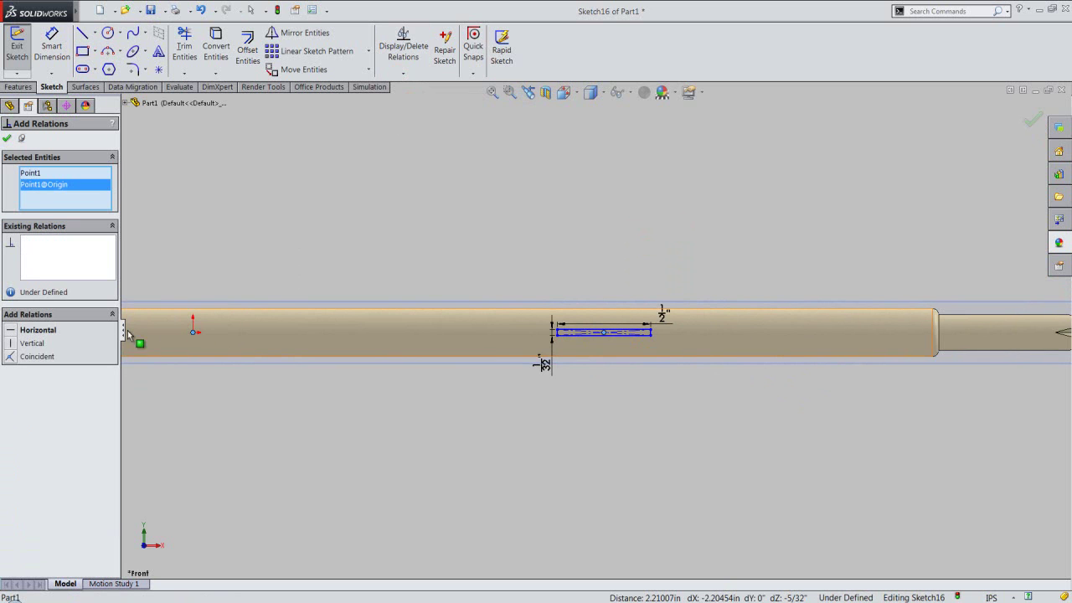
click(11, 332)
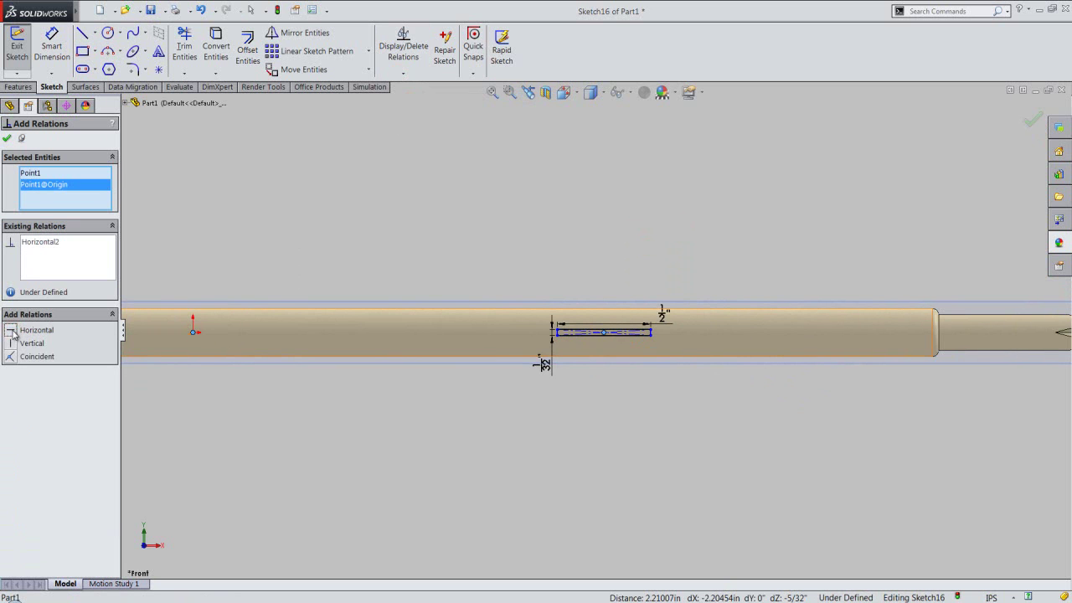
click(6, 139)
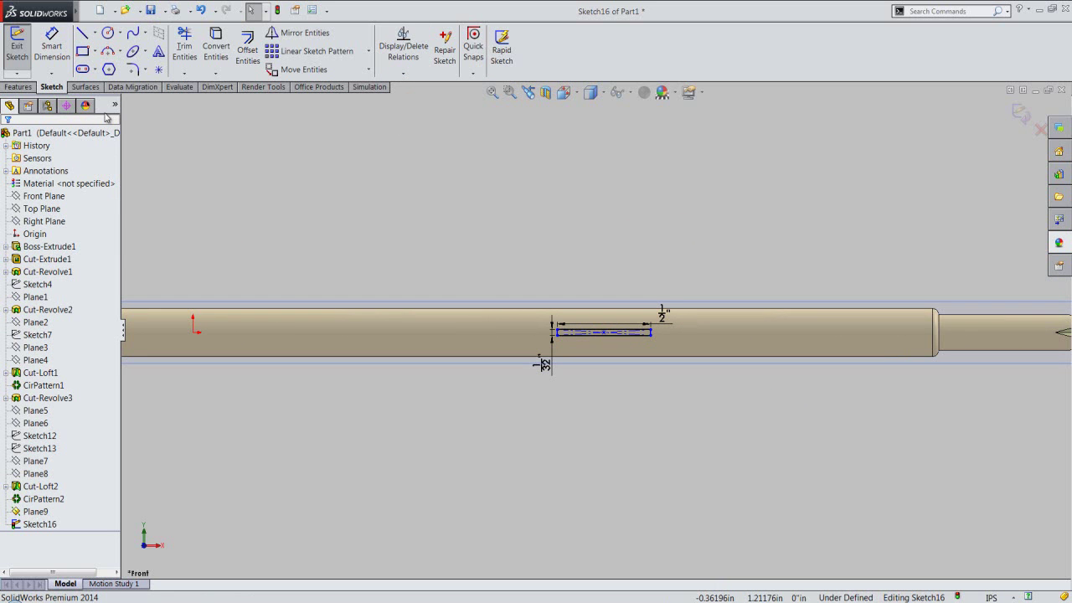
Step: Dimension the tip-to-slot distance at 1 1/2" and exit the sketch
click(58, 49)
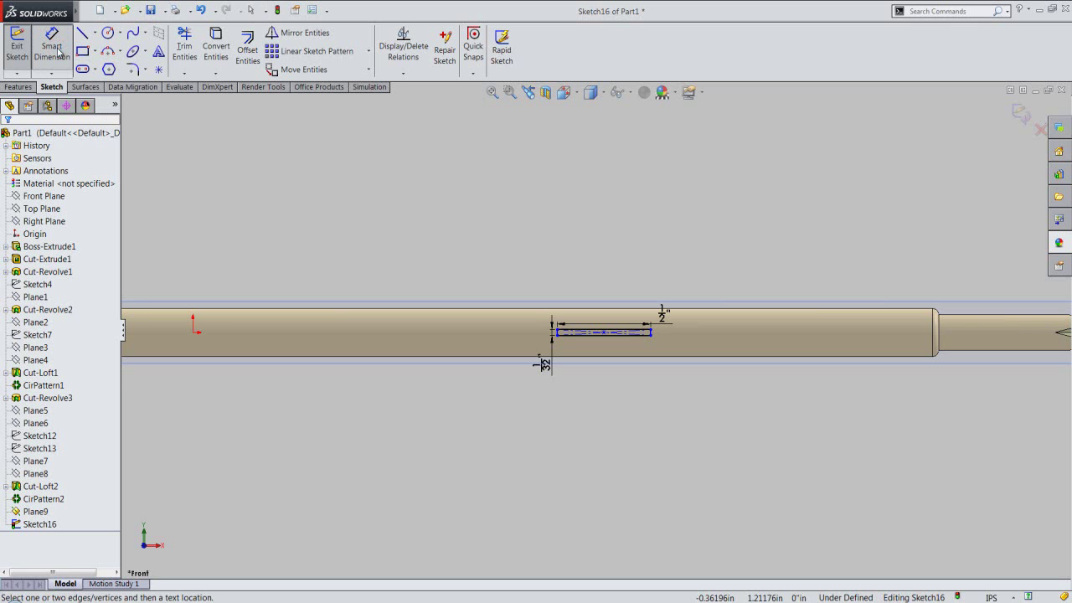
key(z)
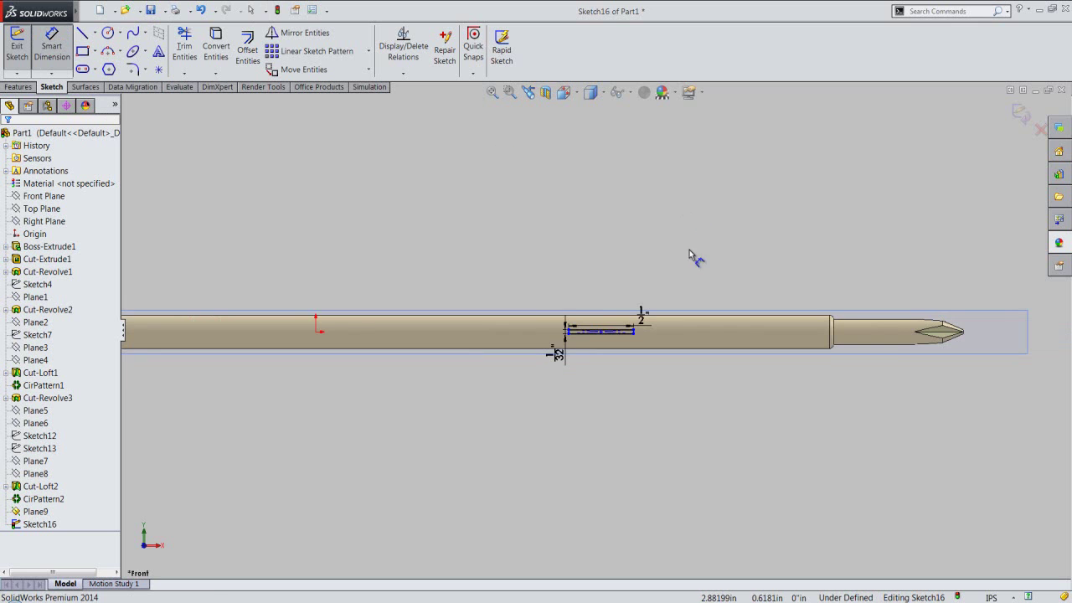
scroll(1021, 337, down, 1)
scroll(953, 328, down, 1)
scroll(841, 328, down, 2)
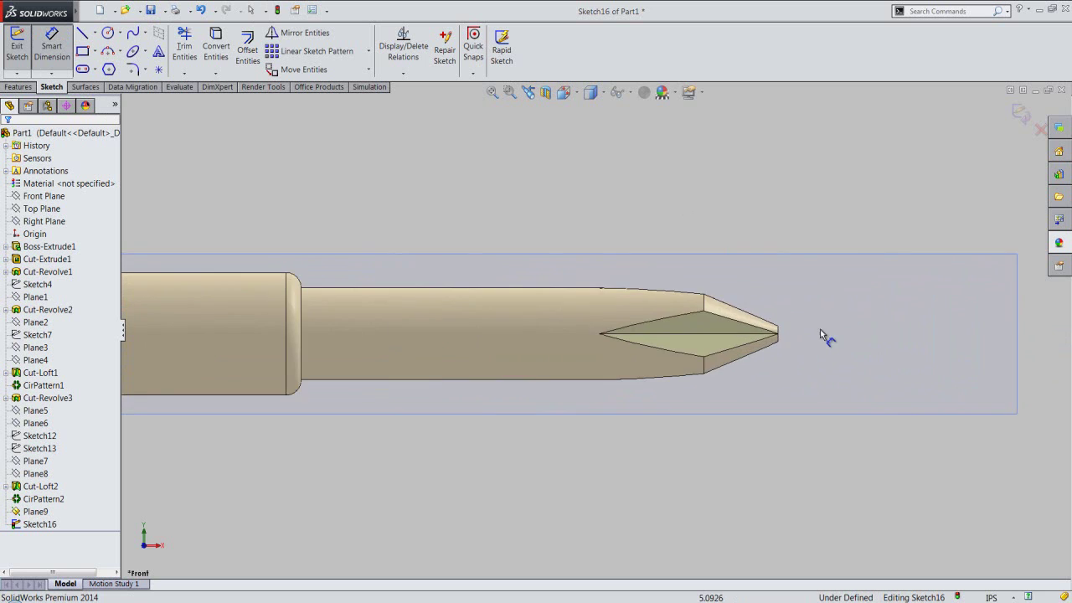
scroll(820, 329, down, 2)
scroll(761, 335, down, 3)
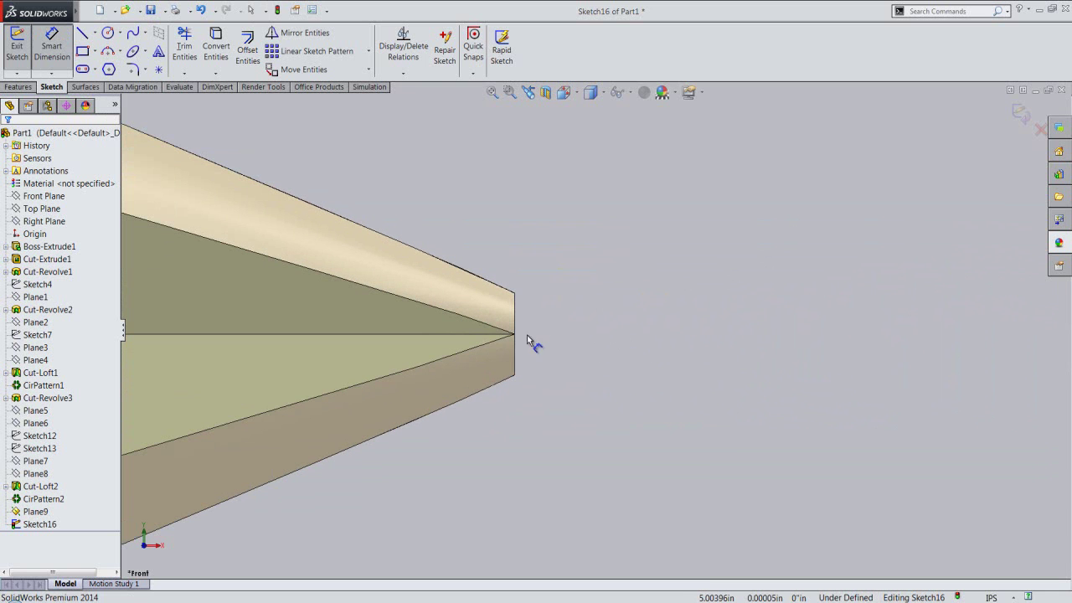
click(514, 335)
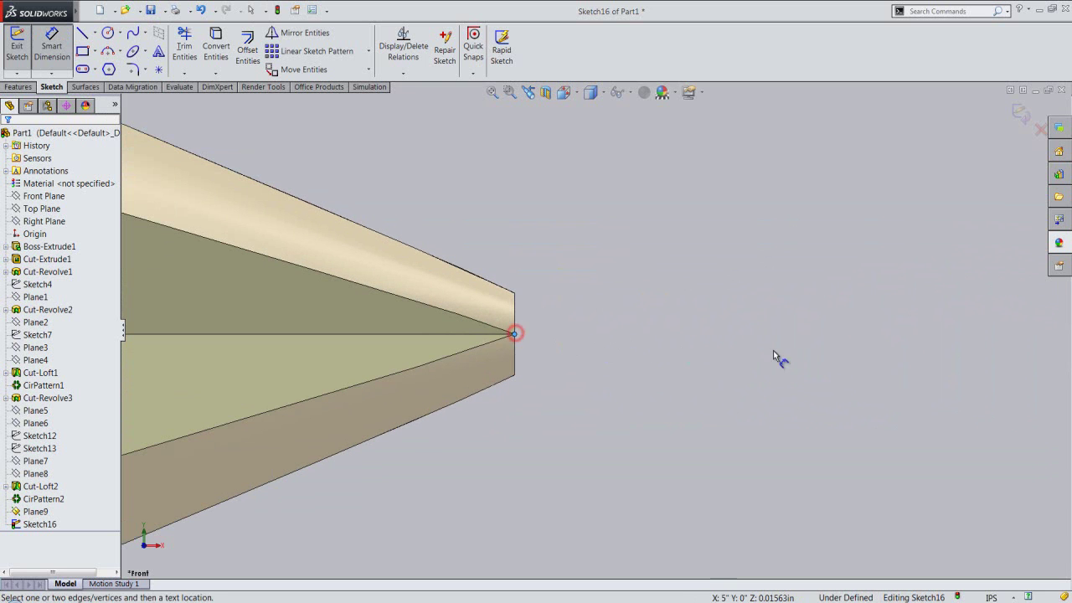
scroll(837, 369, up, 2)
scroll(918, 386, up, 2)
scroll(917, 389, up, 2)
scroll(921, 395, up, 2)
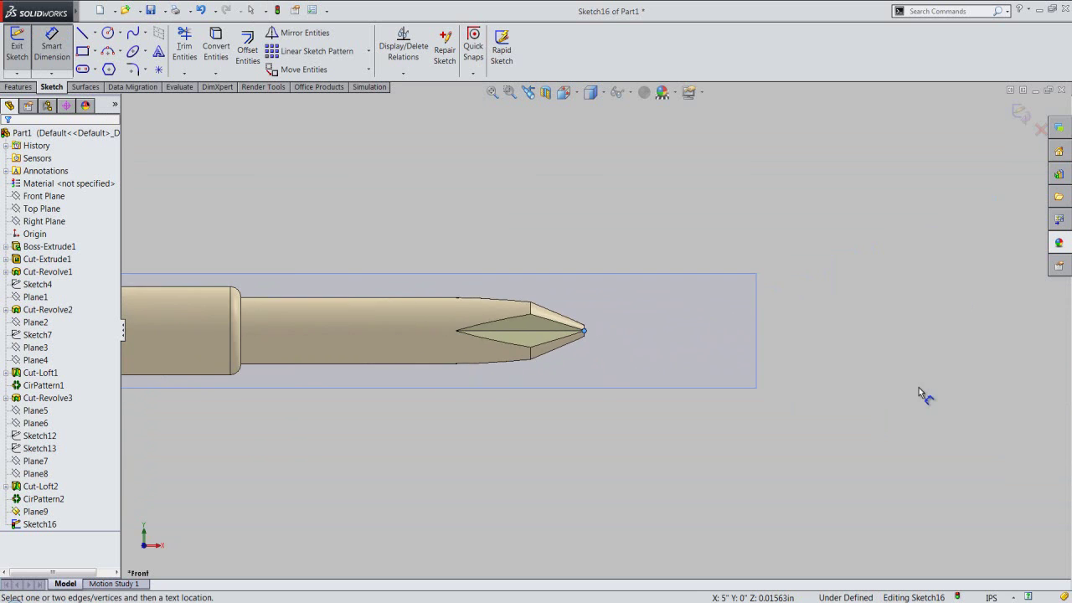
scroll(754, 415, up, 1)
scroll(799, 412, up, 1)
scroll(799, 415, up, 1)
scroll(239, 335, down, 1)
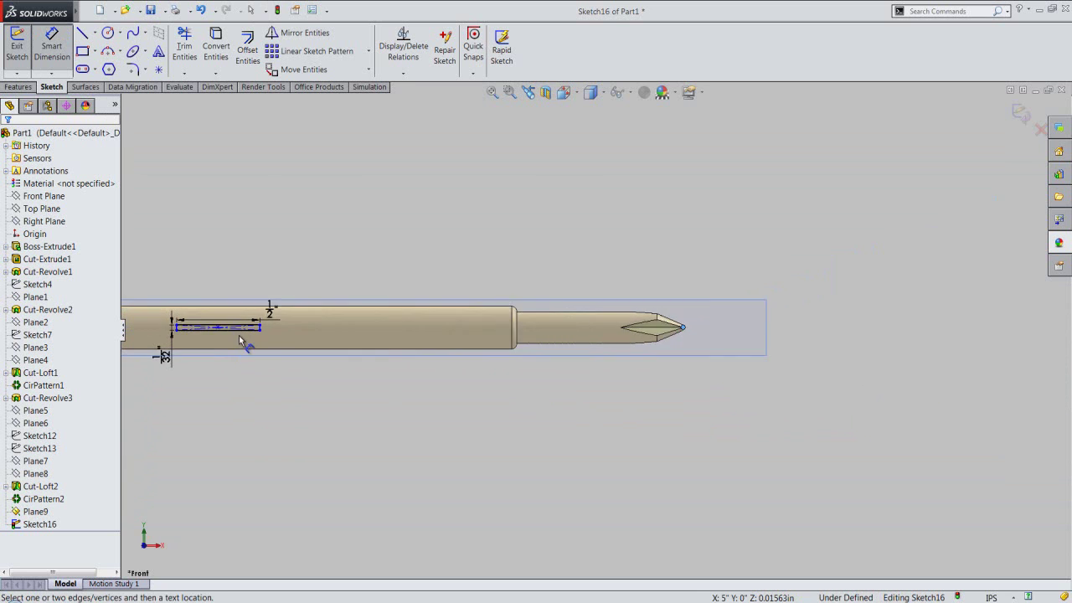
scroll(251, 330, down, 3)
click(368, 317)
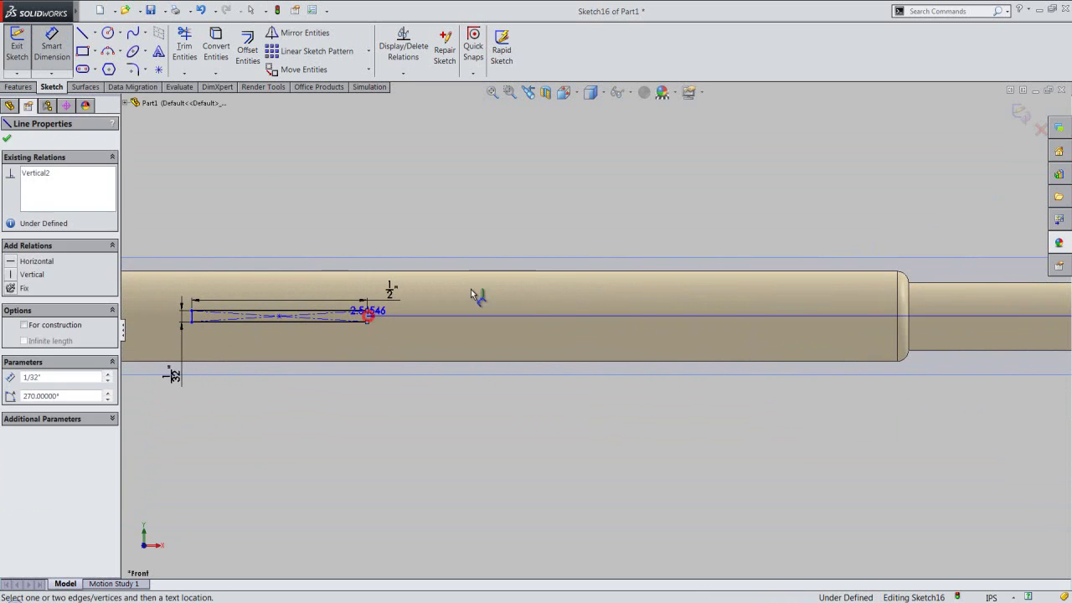
click(714, 205)
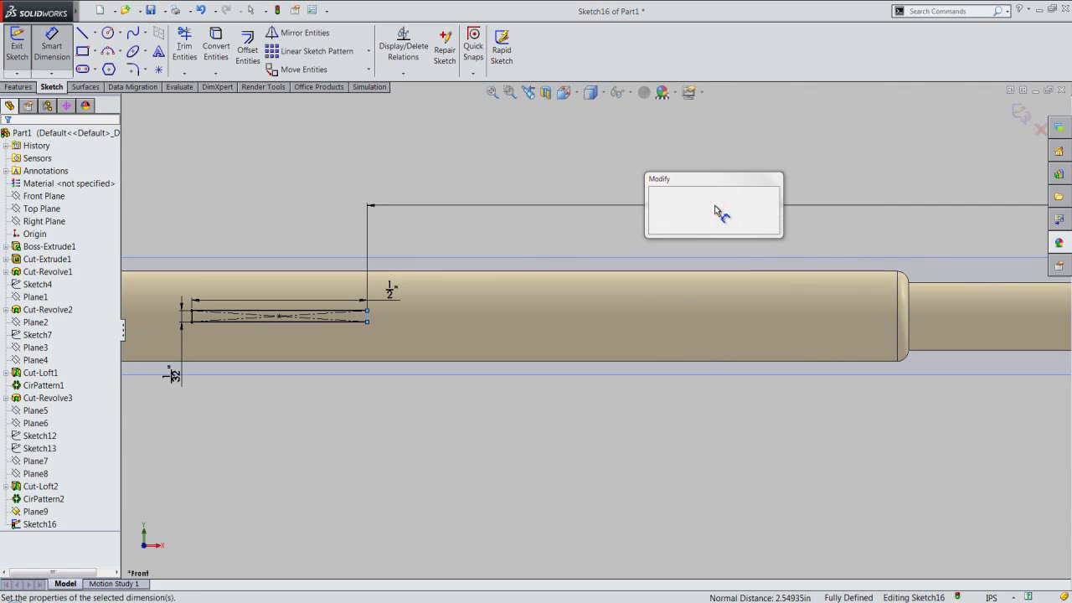
text(1 1/2)
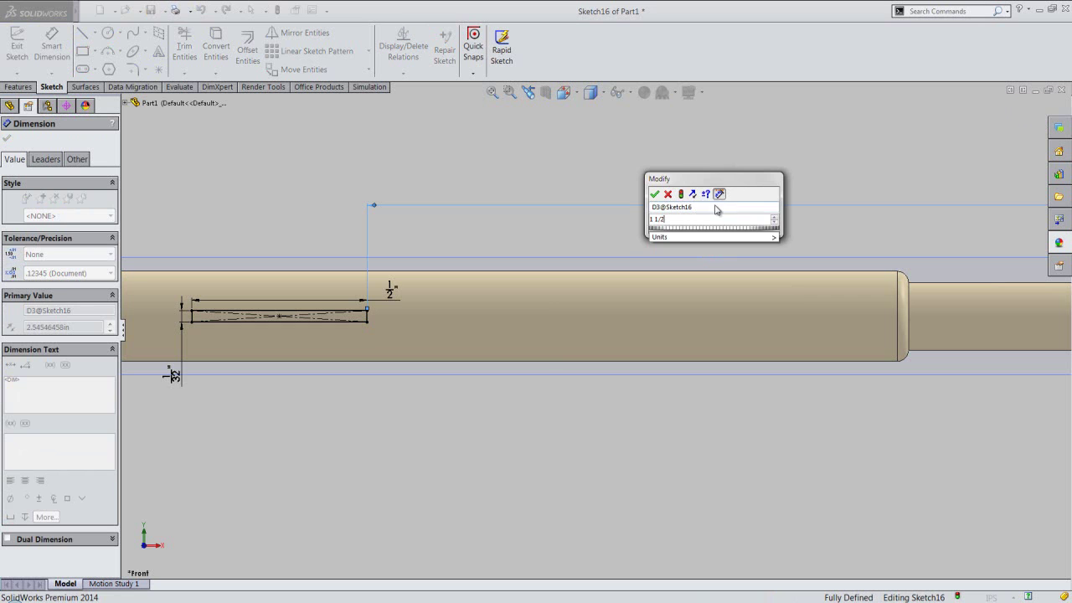
key(Return)
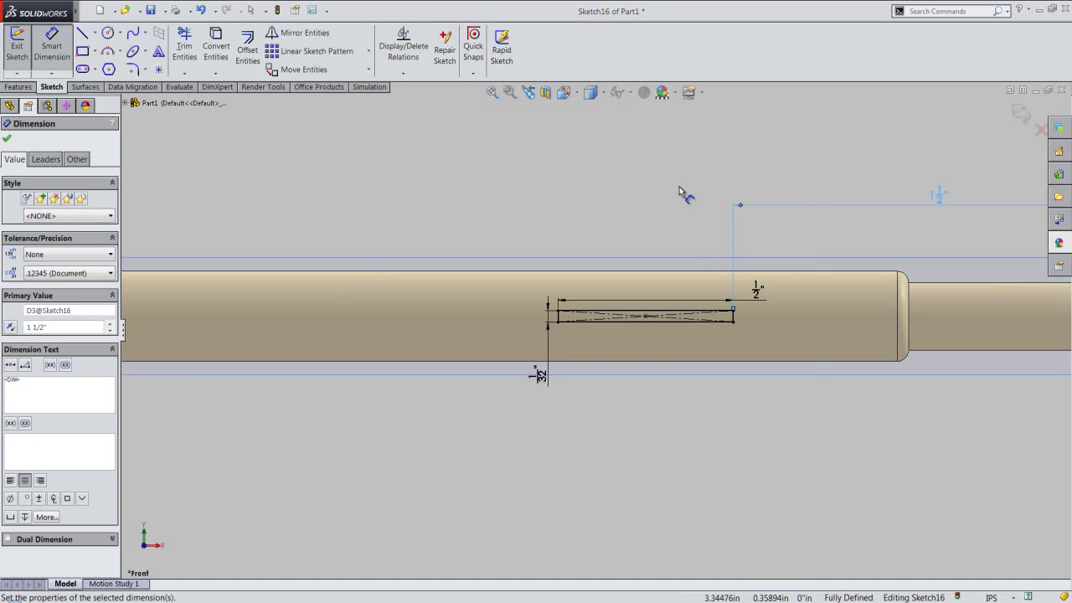
right_click(681, 191)
click(708, 223)
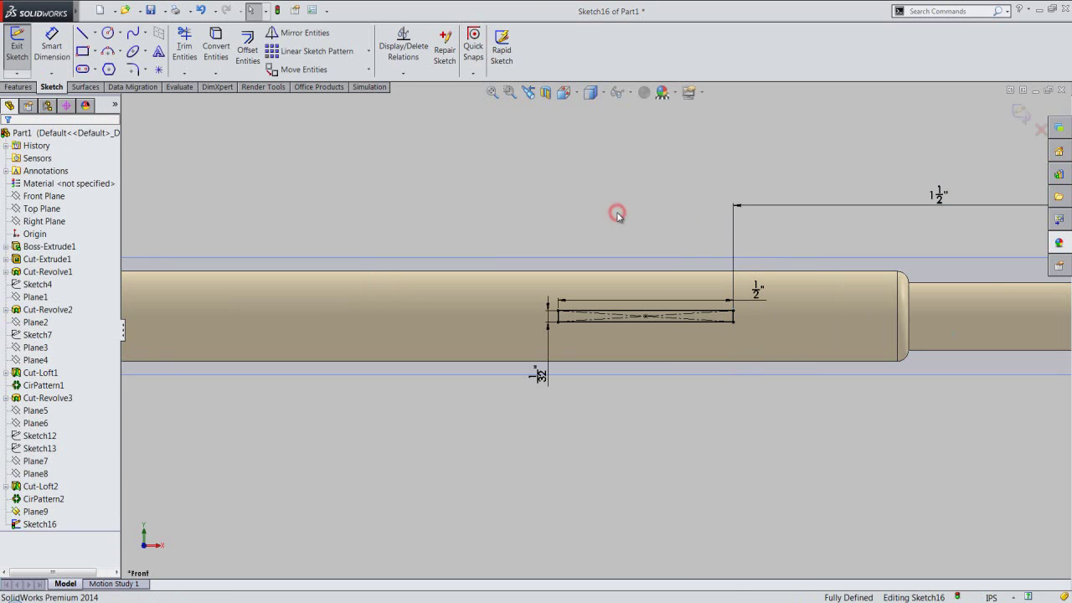
click(1020, 113)
Step: Show the model shaded with edges in Isometric view and hide Plane9
click(601, 92)
click(591, 131)
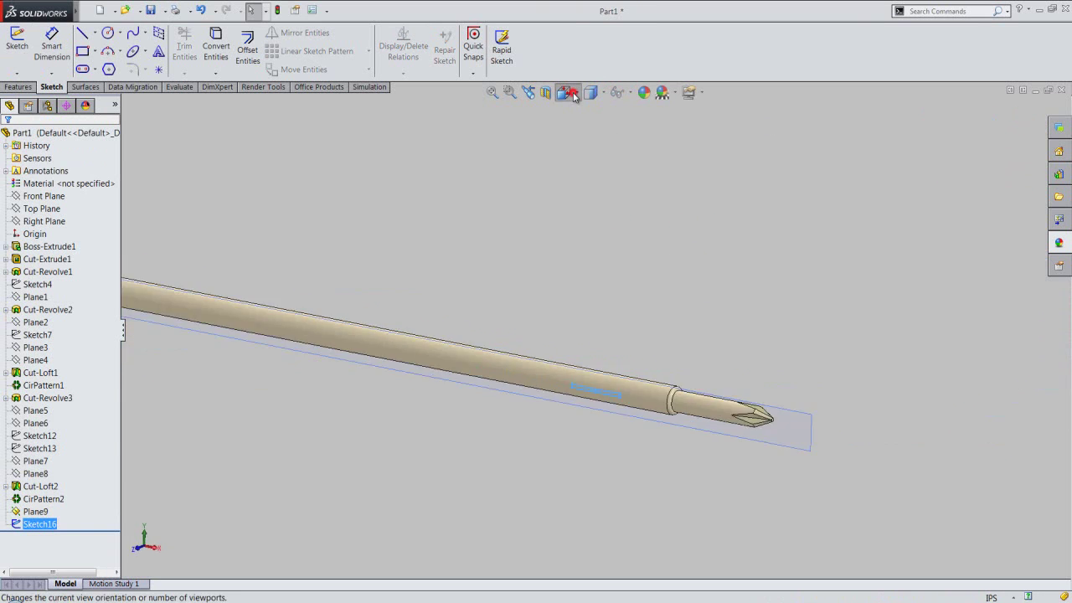
click(574, 96)
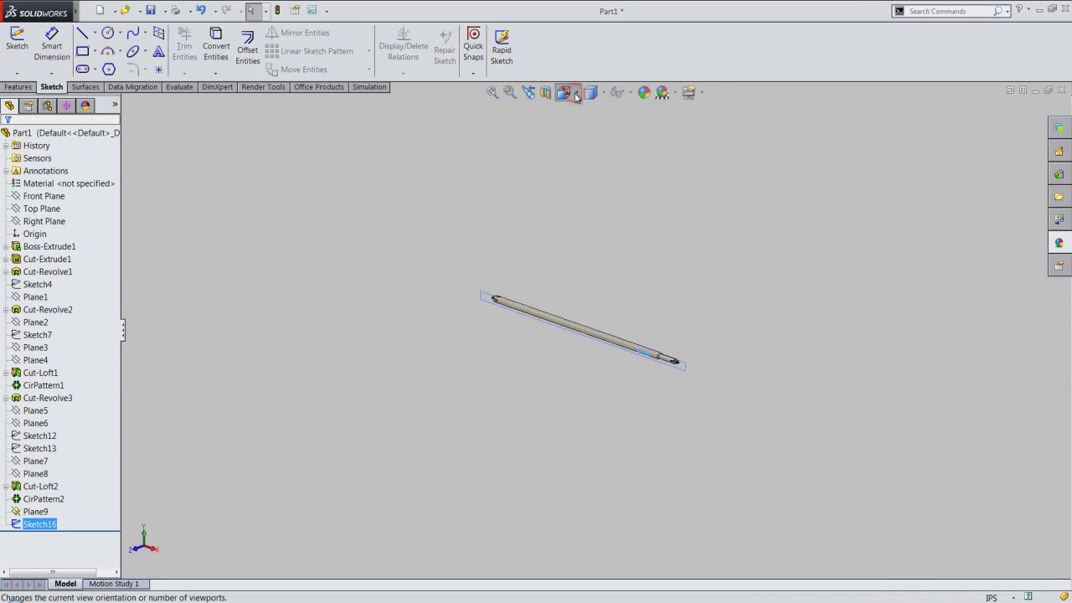
click(592, 289)
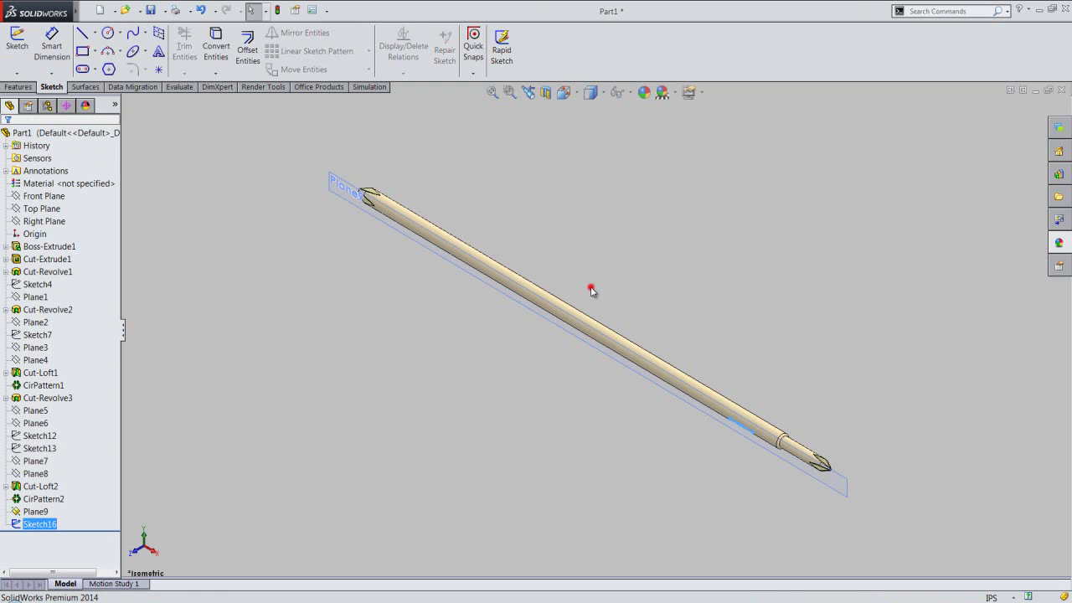
scroll(829, 485, down, 5)
scroll(805, 457, down, 3)
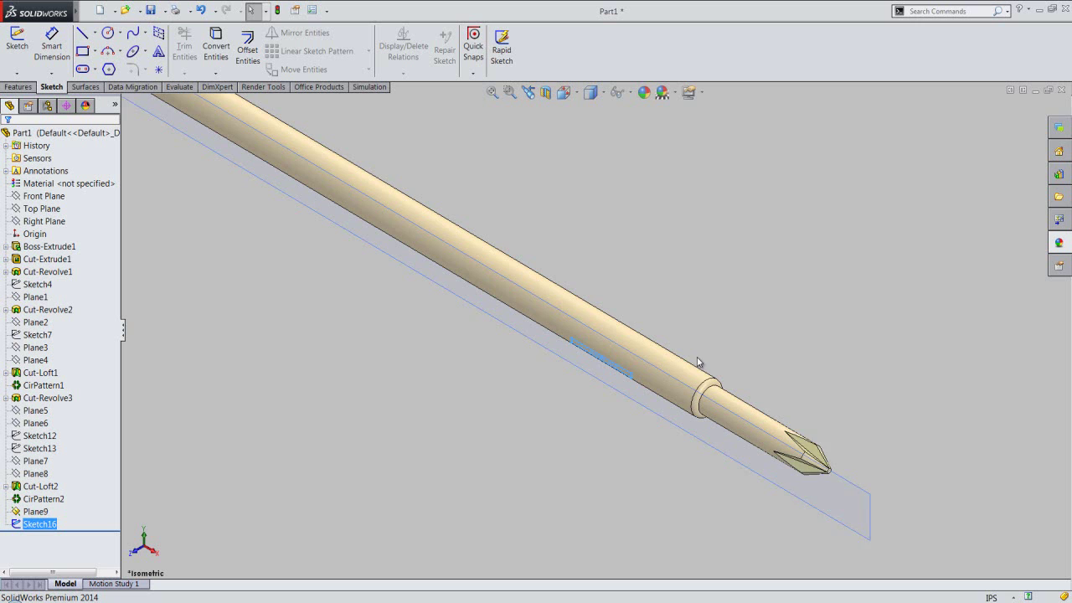
click(694, 298)
click(910, 540)
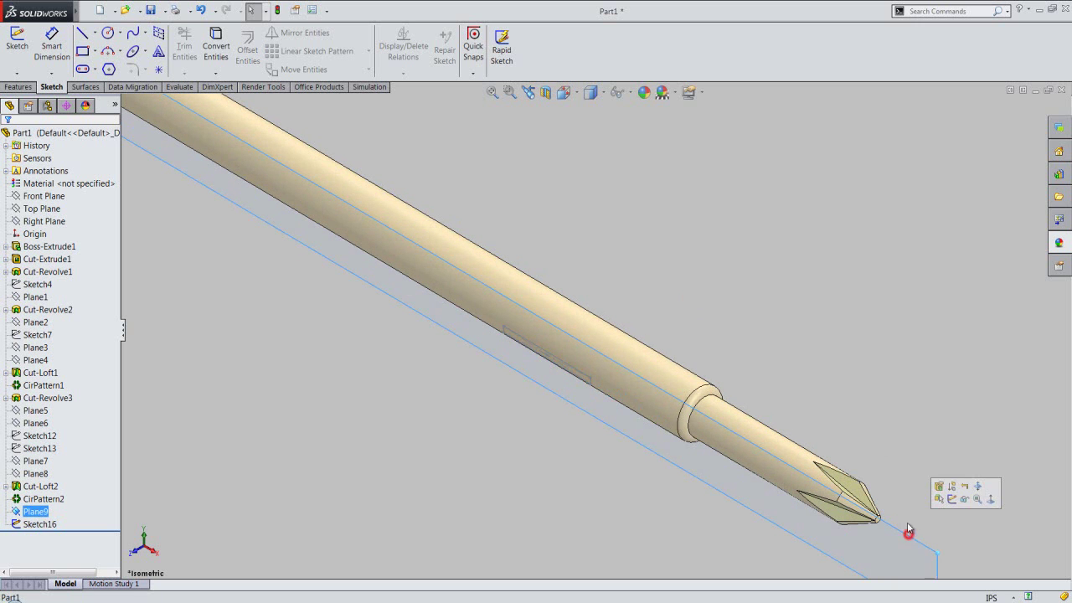
click(962, 500)
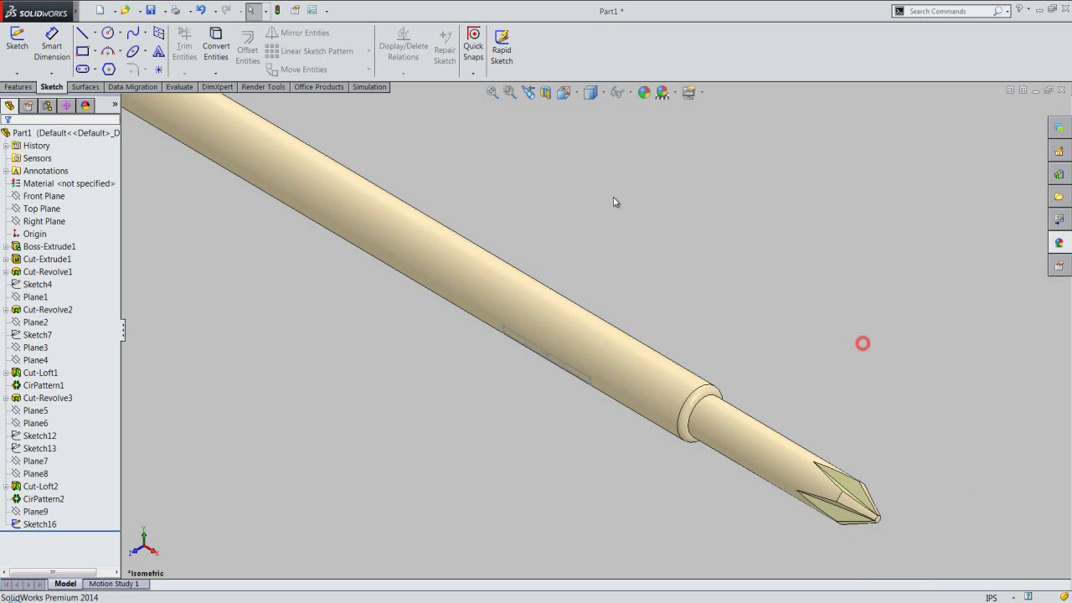
Step: Extrude Sketch16 Up To Surface, ending at the shaft's cylindrical face
click(18, 87)
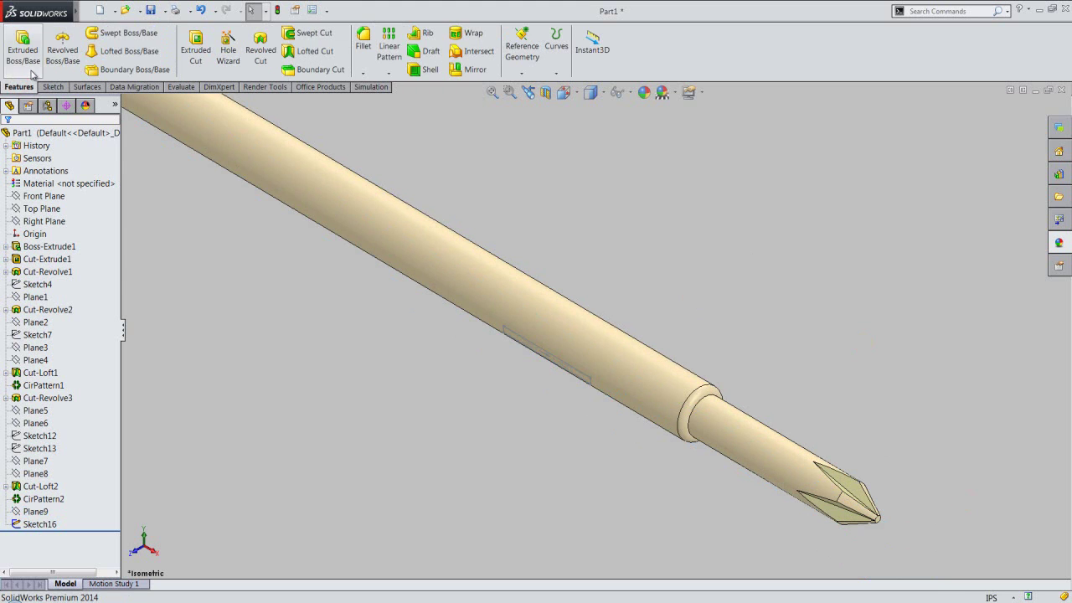
click(22, 48)
scroll(583, 389, down, 2)
scroll(583, 389, down, 2)
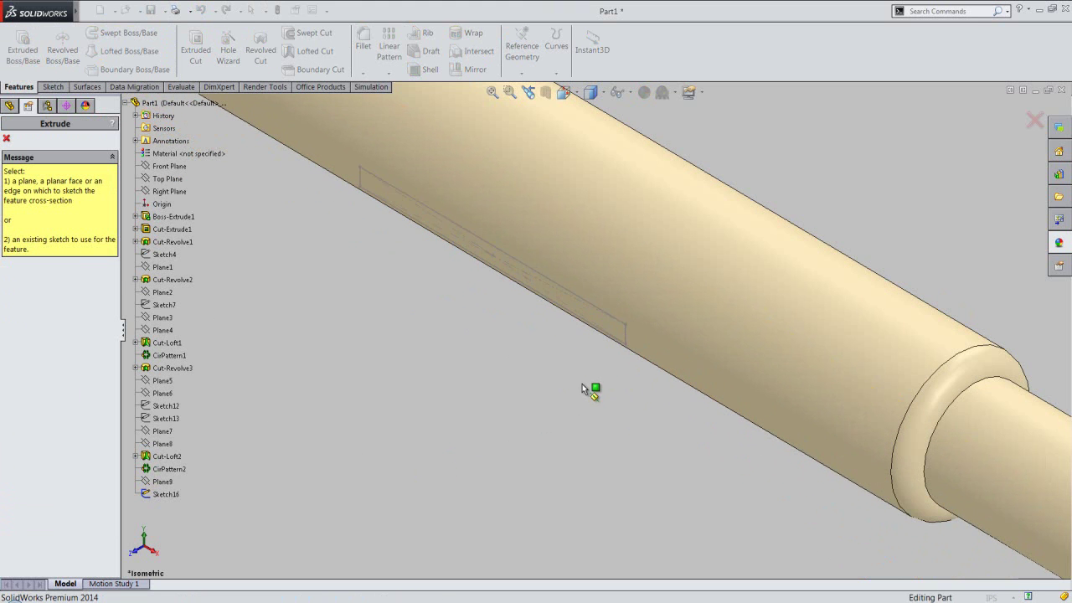
click(624, 339)
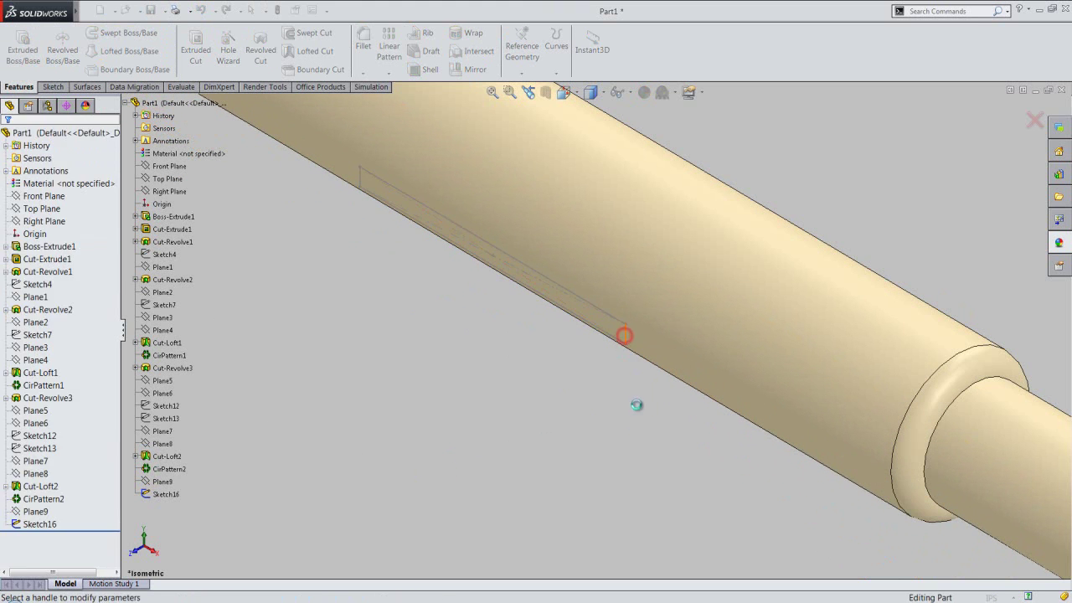
scroll(654, 471, up, 1)
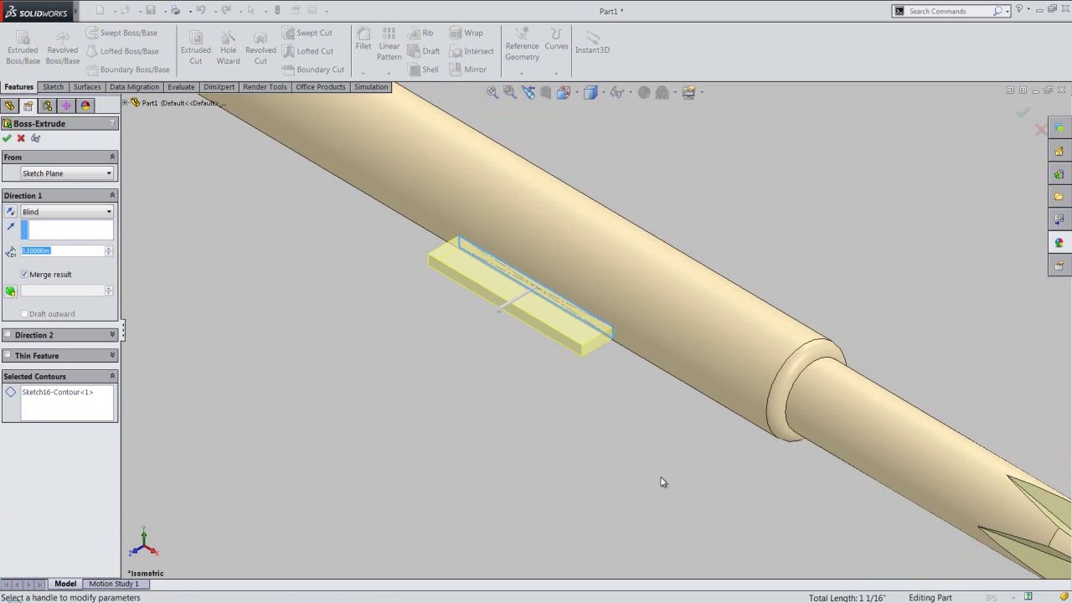
click(106, 212)
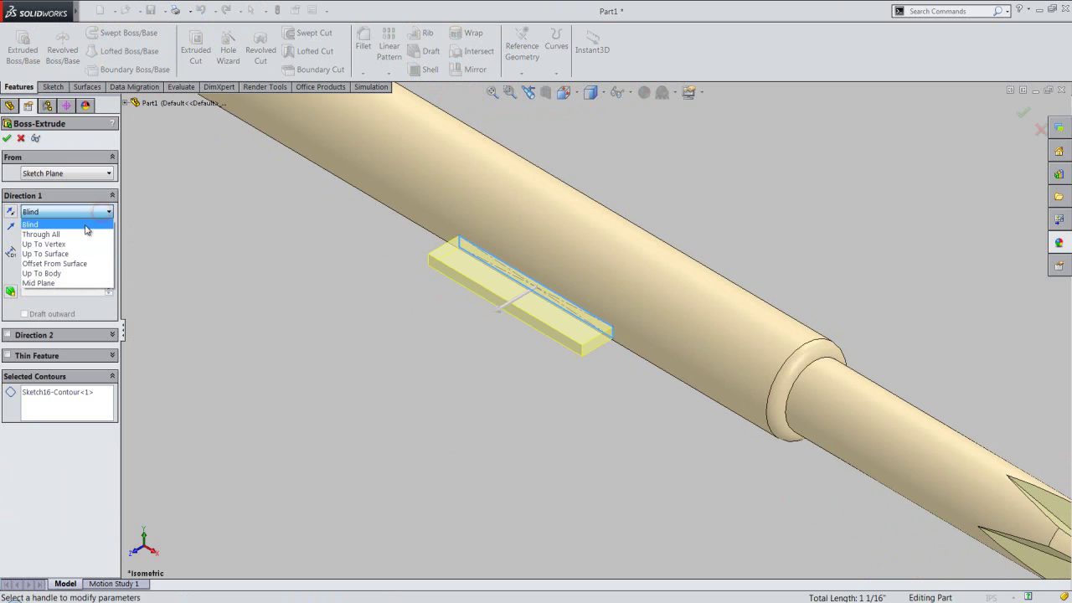
click(85, 254)
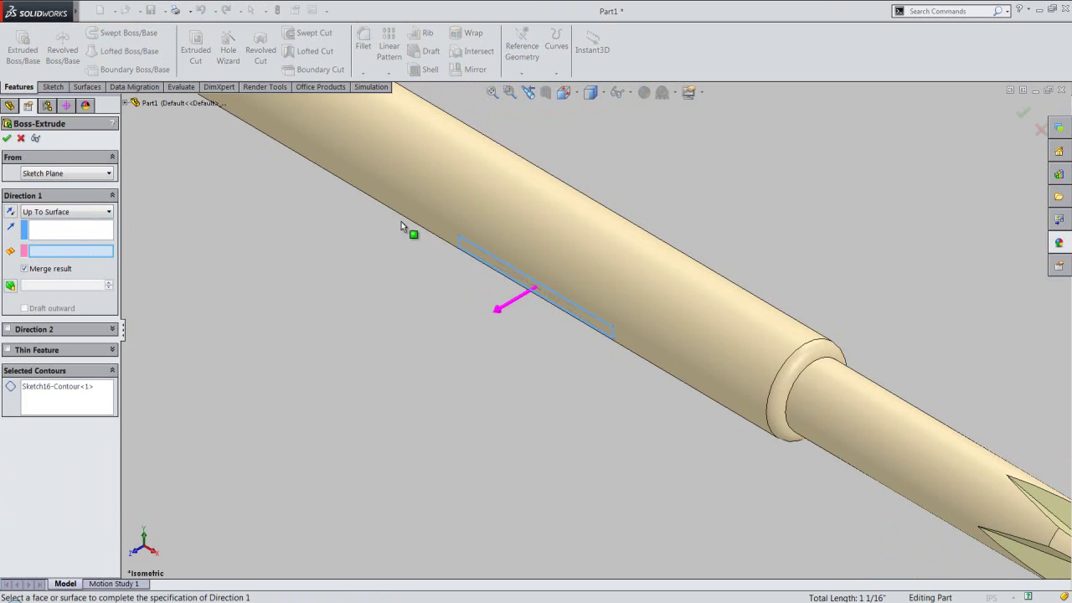
click(479, 214)
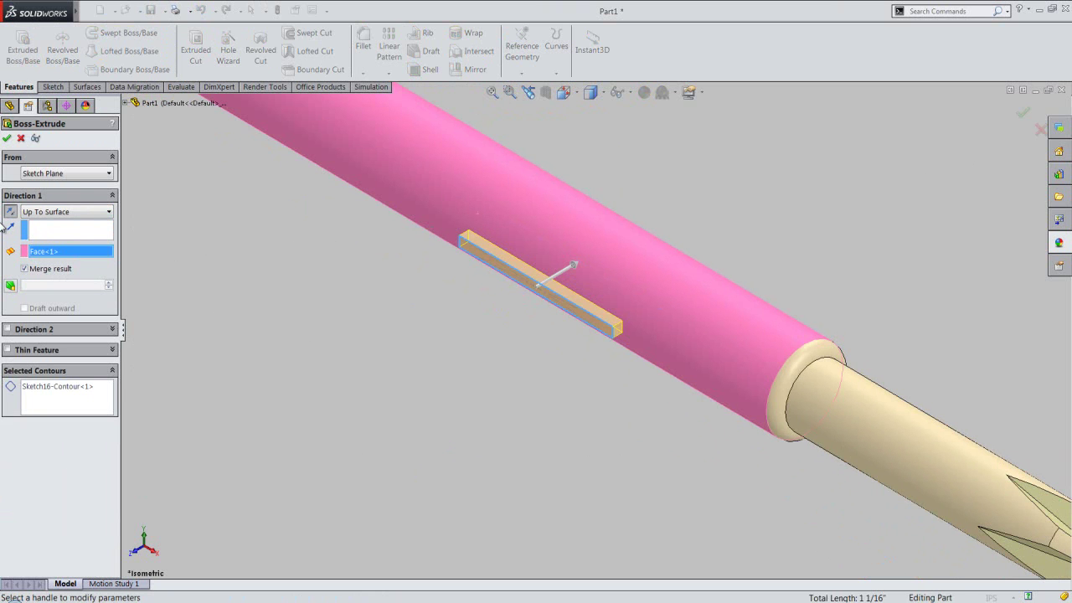
click(8, 138)
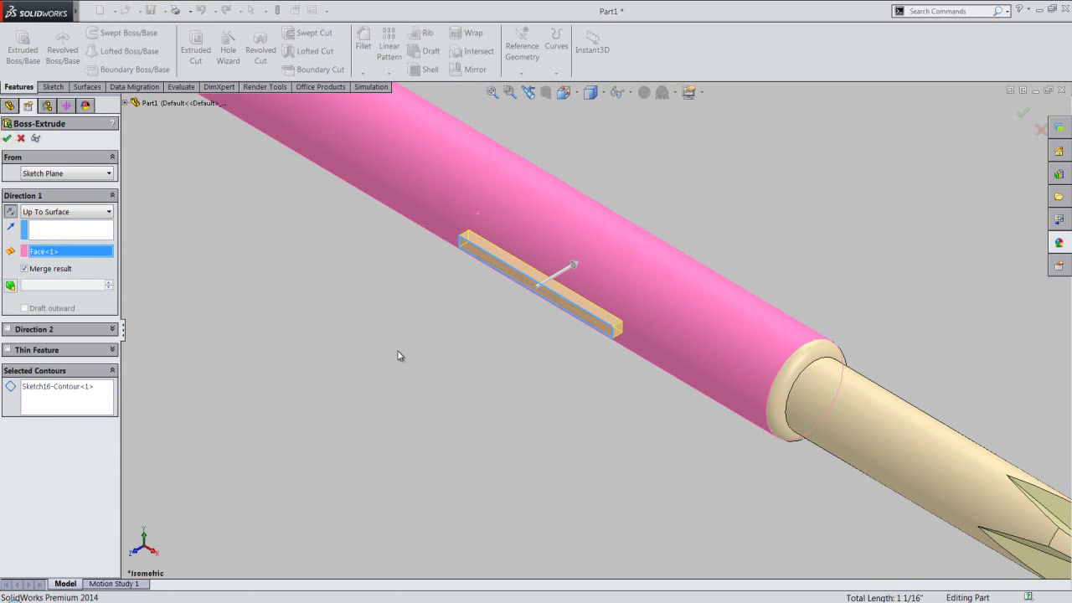
Step: Return to the Isometric view and save the part
scroll(536, 294, down, 2)
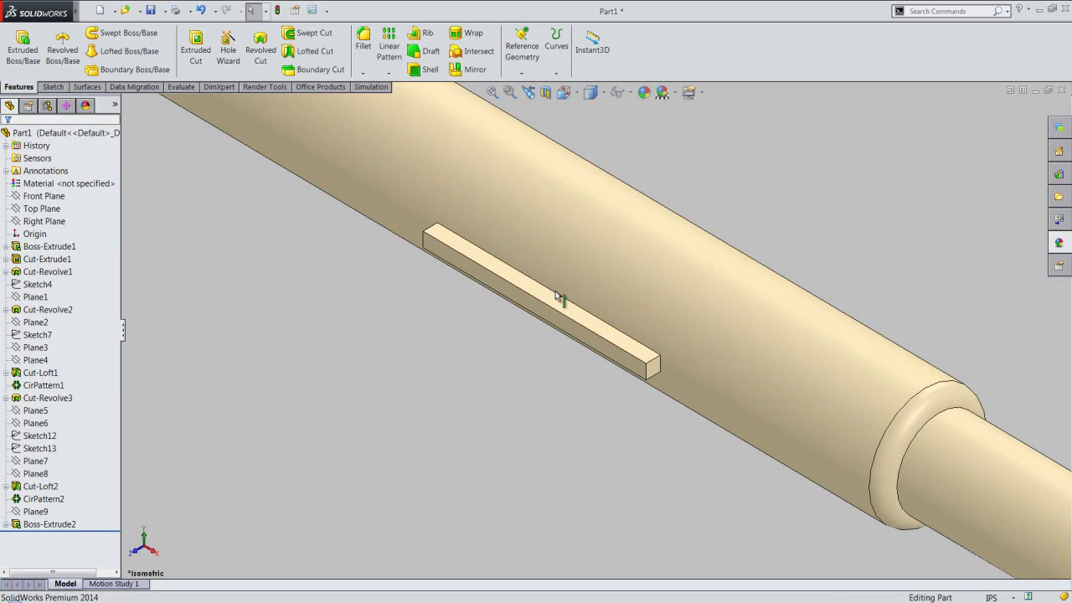
mouse_move(586, 351)
middle_down()
mouse_move(522, 299)
mouse_move(548, 277)
mouse_move(548, 263)
mouse_move(533, 267)
middle_up()
click(527, 93)
click(151, 10)
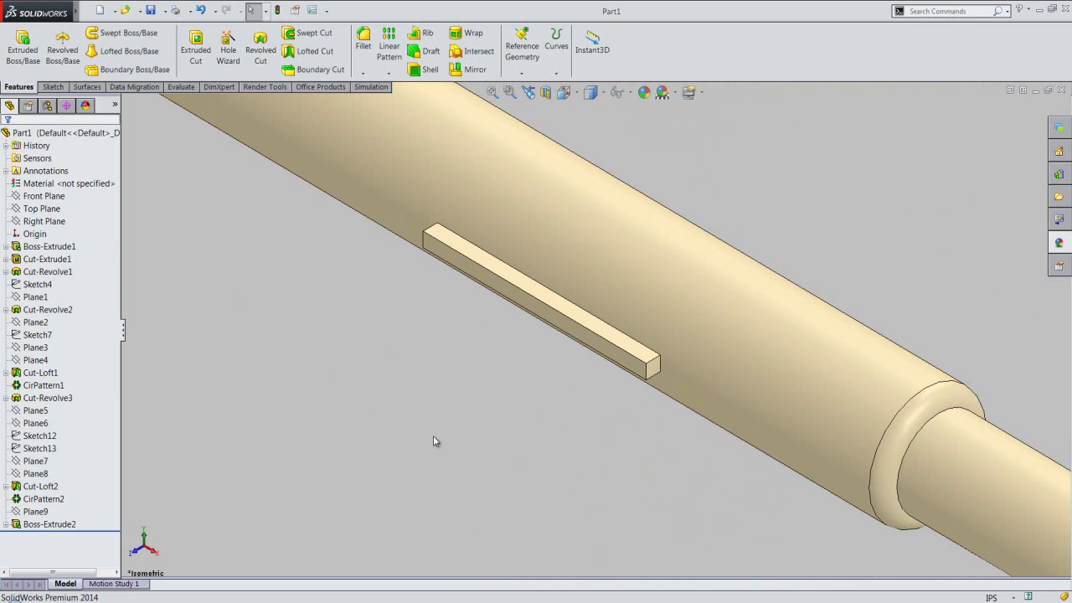
Step: Fillet the key bar's two end edges with a 1/64 in radius
click(424, 243)
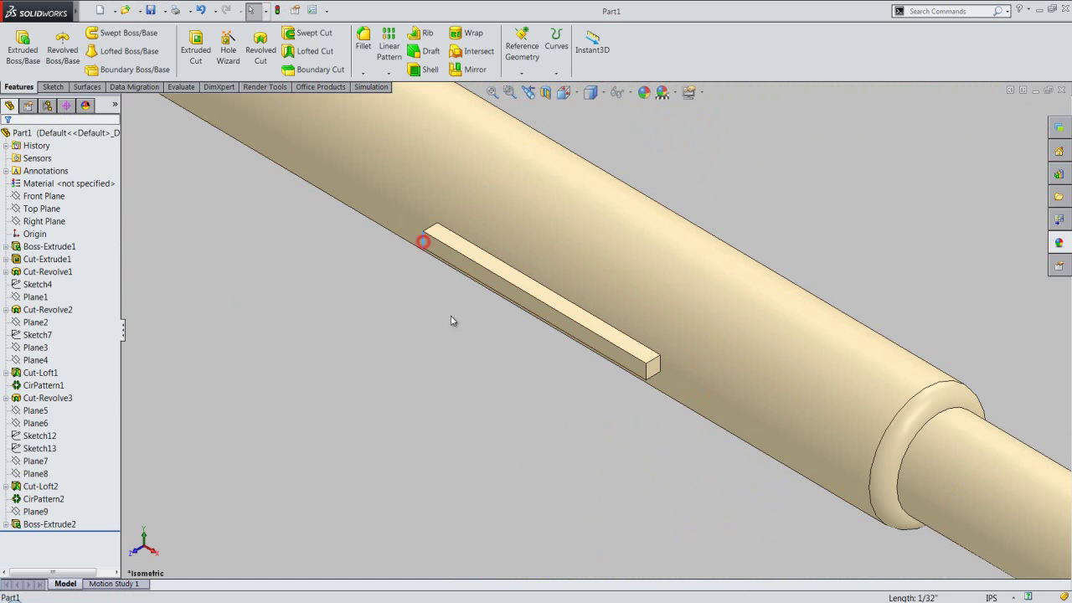
ctrl+click(646, 370)
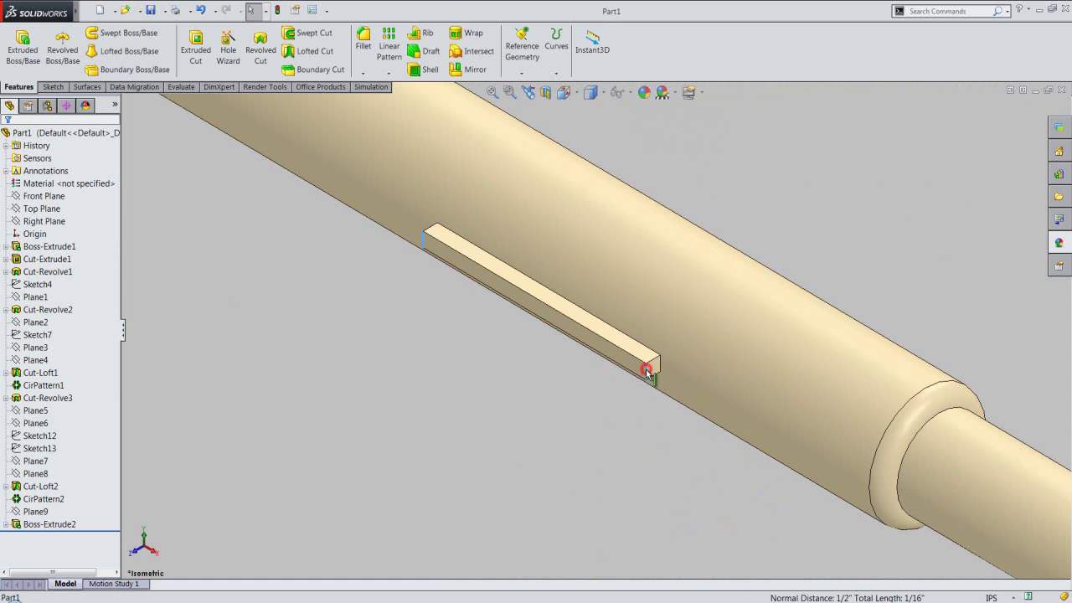
click(728, 336)
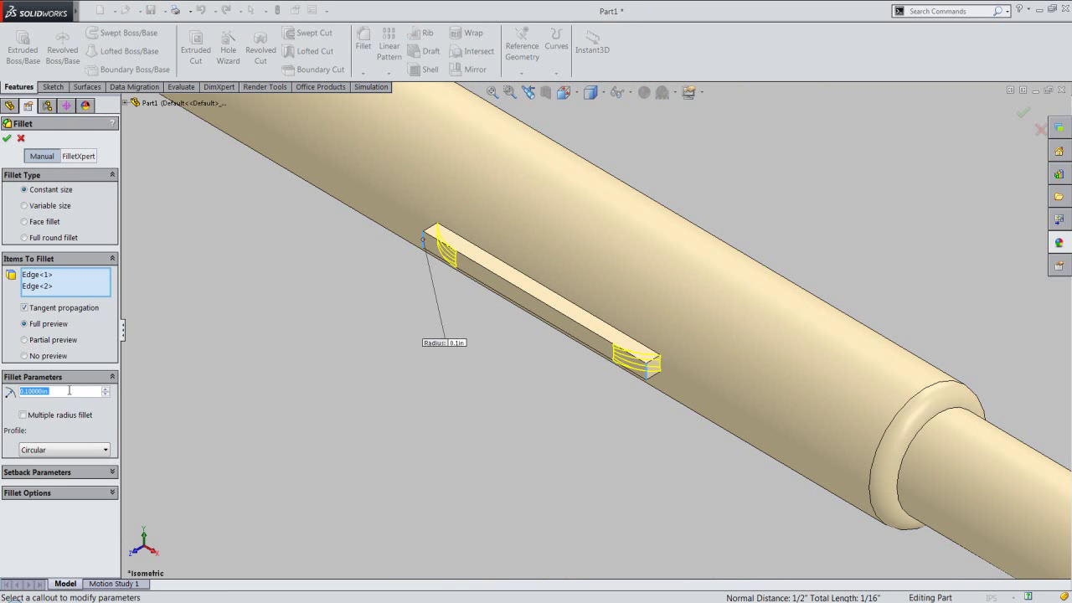
text(1/)
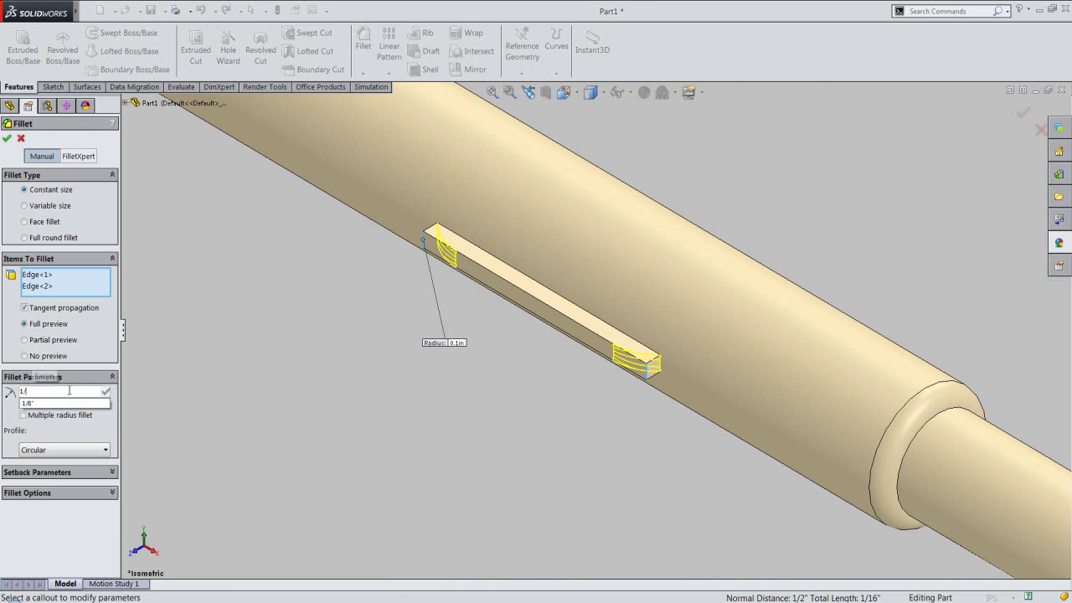
text(64)
key(Return)
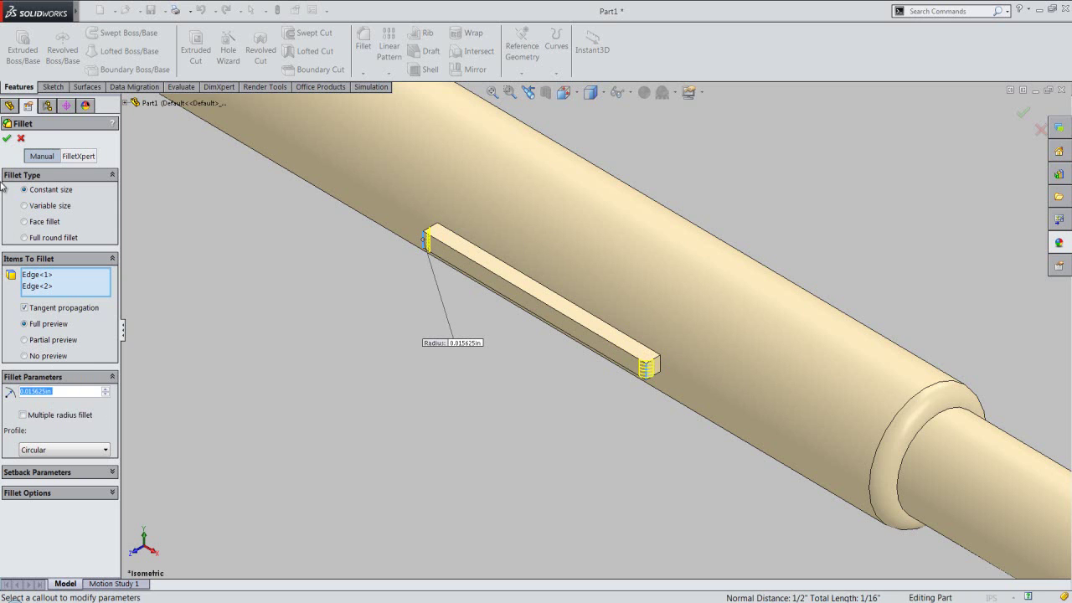
click(6, 139)
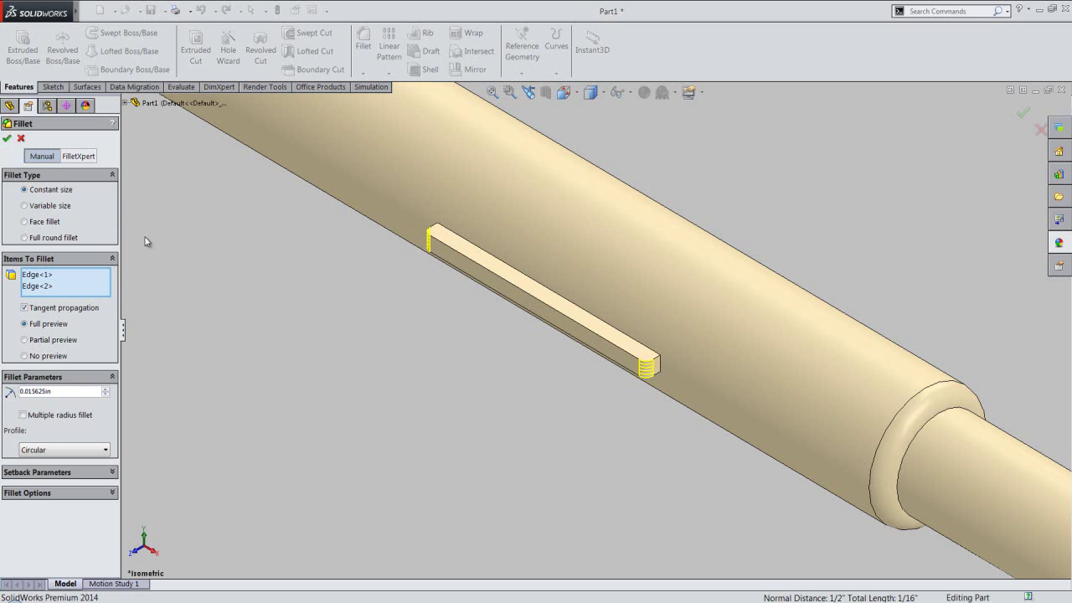
scroll(586, 475, up, 5)
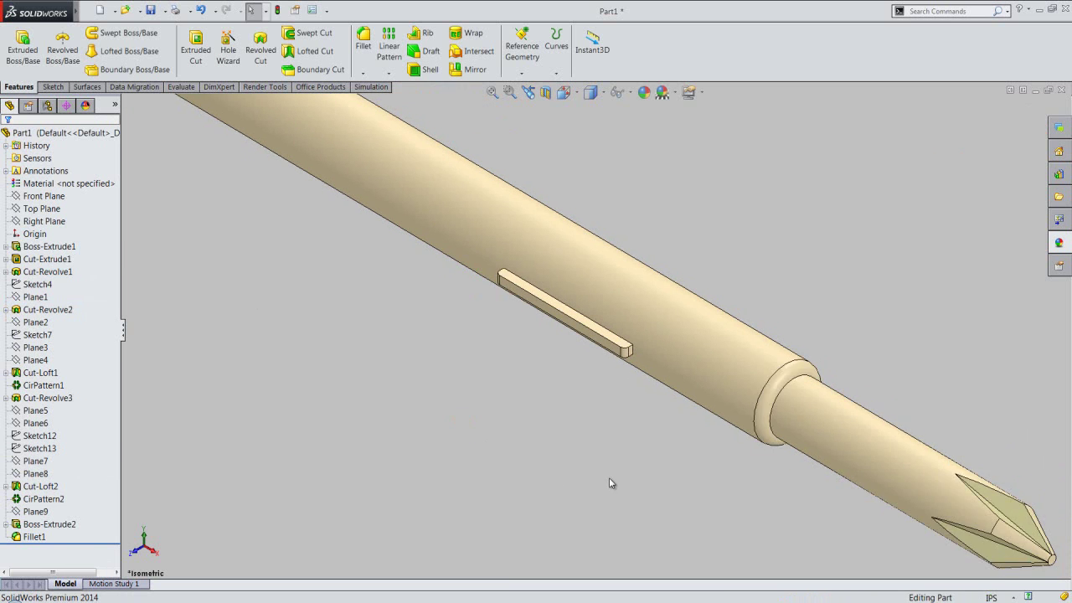
Step: Mirror Boss-Extrude2 and Fillet1 across the Front Plane
click(60, 197)
click(58, 197)
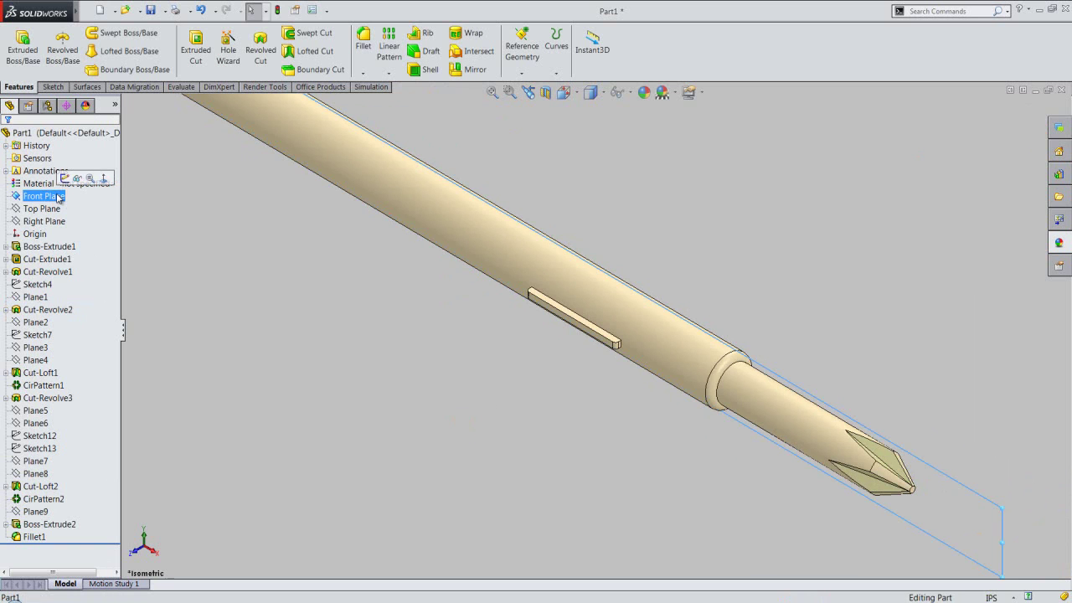
click(471, 69)
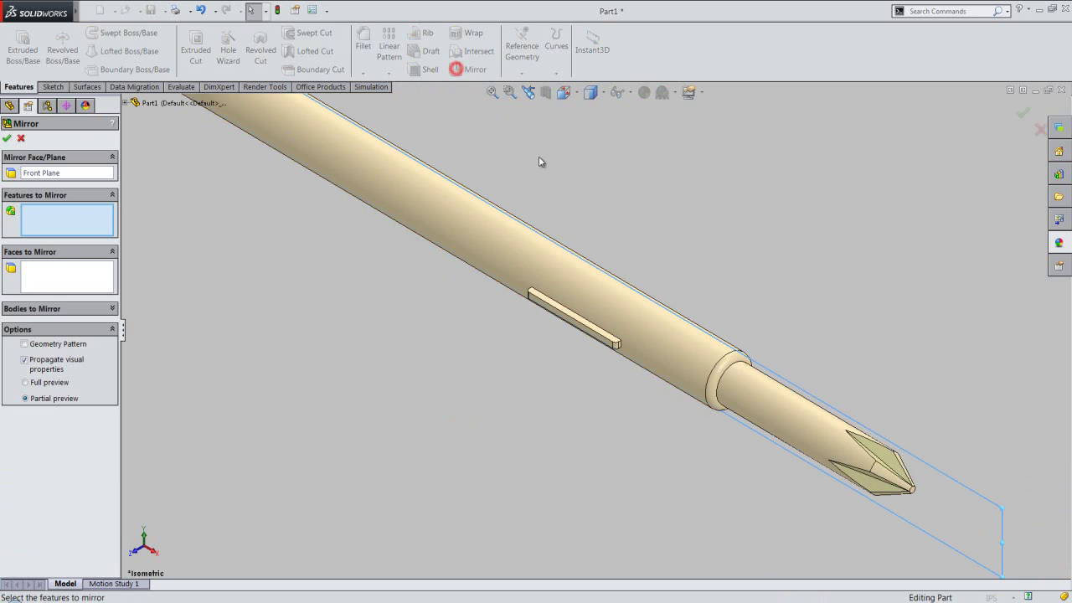
click(126, 103)
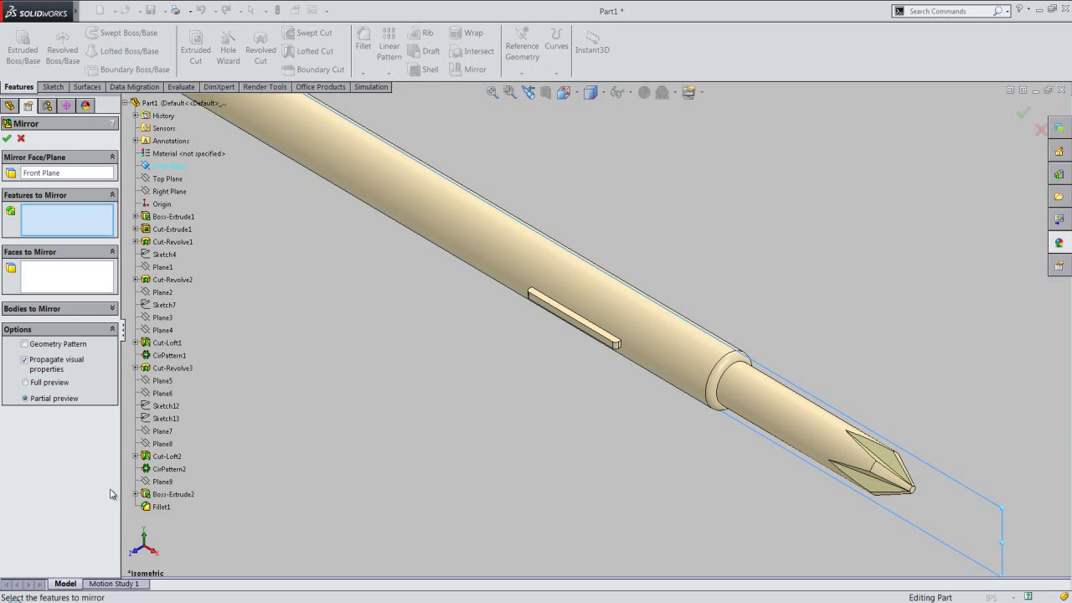
click(182, 494)
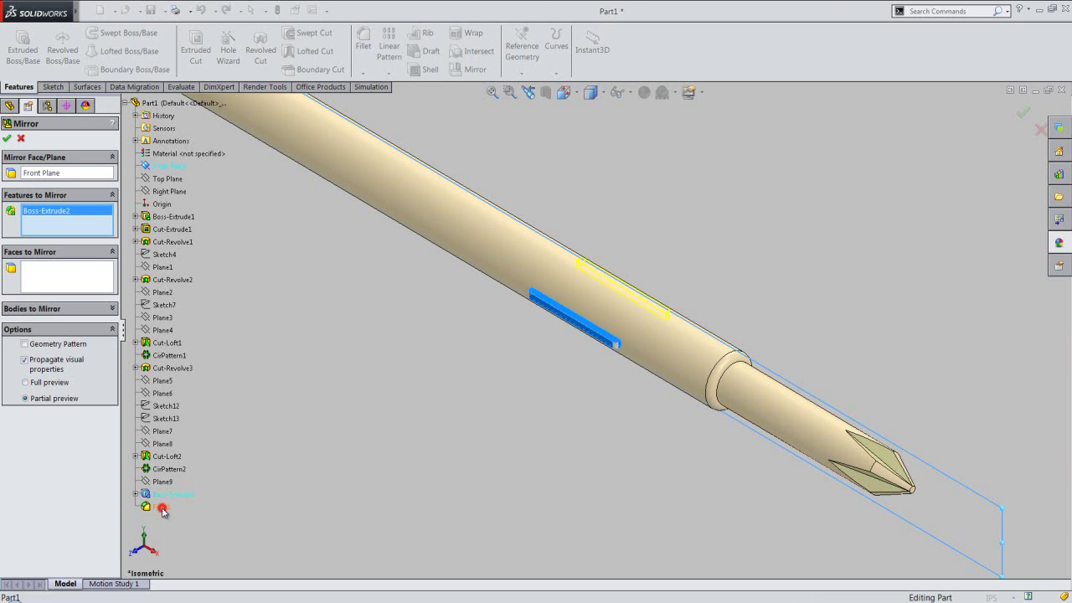
click(163, 508)
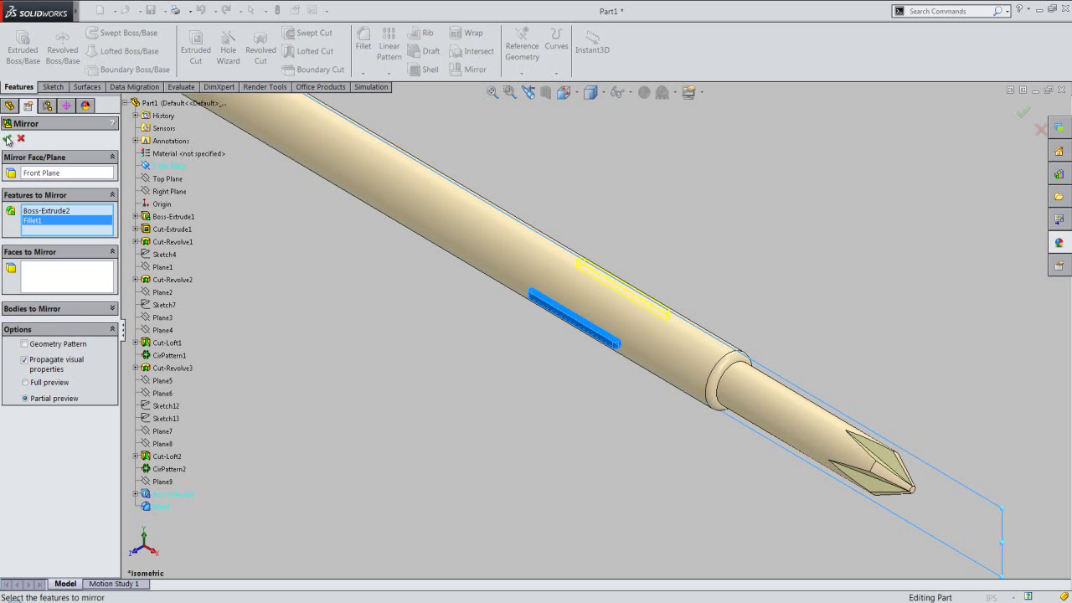
click(8, 140)
Step: Zoom to fit, rebuild, and save the part
scroll(605, 313, up, 3)
mouse_move(610, 335)
middle_down()
mouse_move(524, 311)
mouse_move(478, 210)
middle_up()
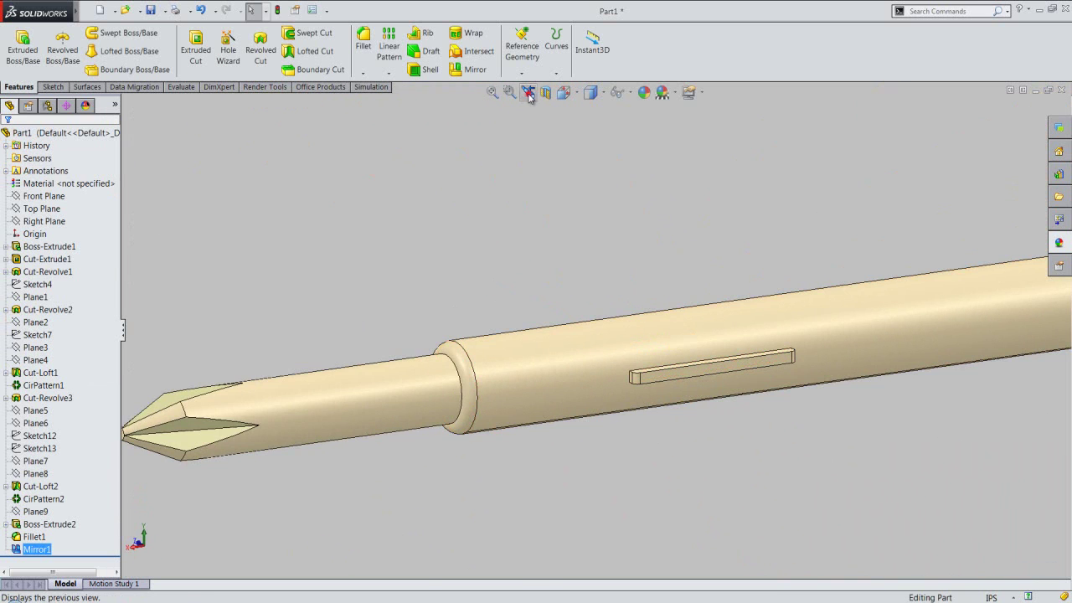
click(527, 93)
click(491, 92)
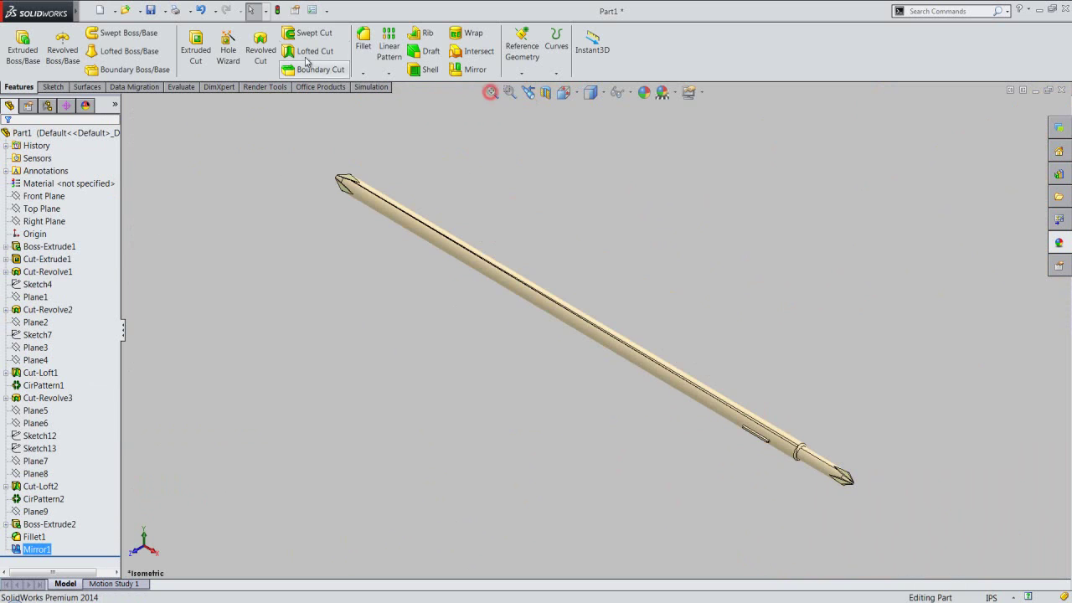
click(277, 15)
key(ctrl+s)
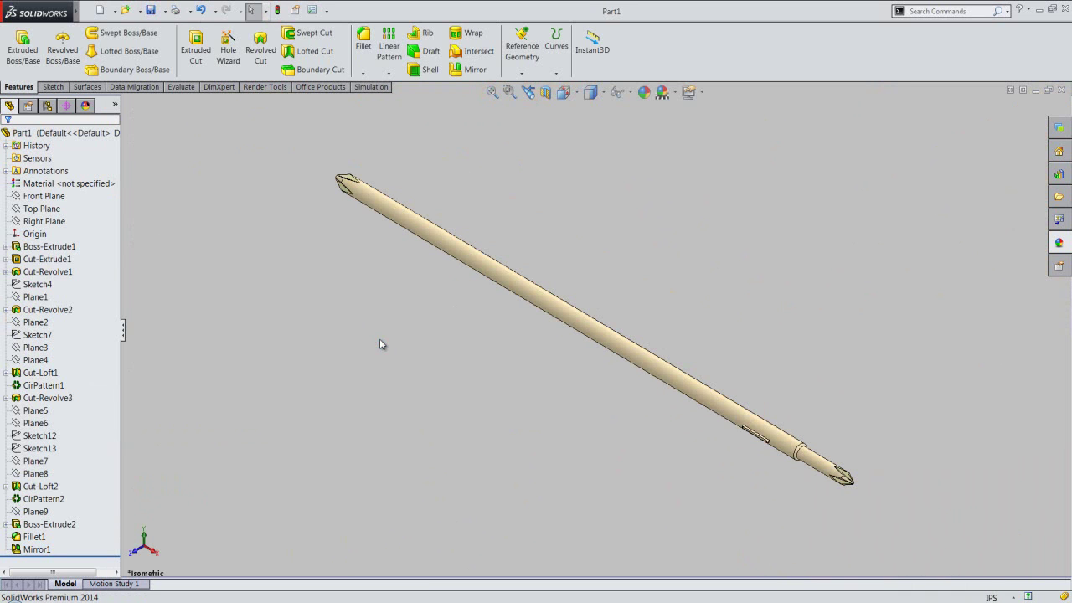
Step: Mirror Boss-Extrude2, Fillet1 and Mirror1 across the Right Plane
click(384, 319)
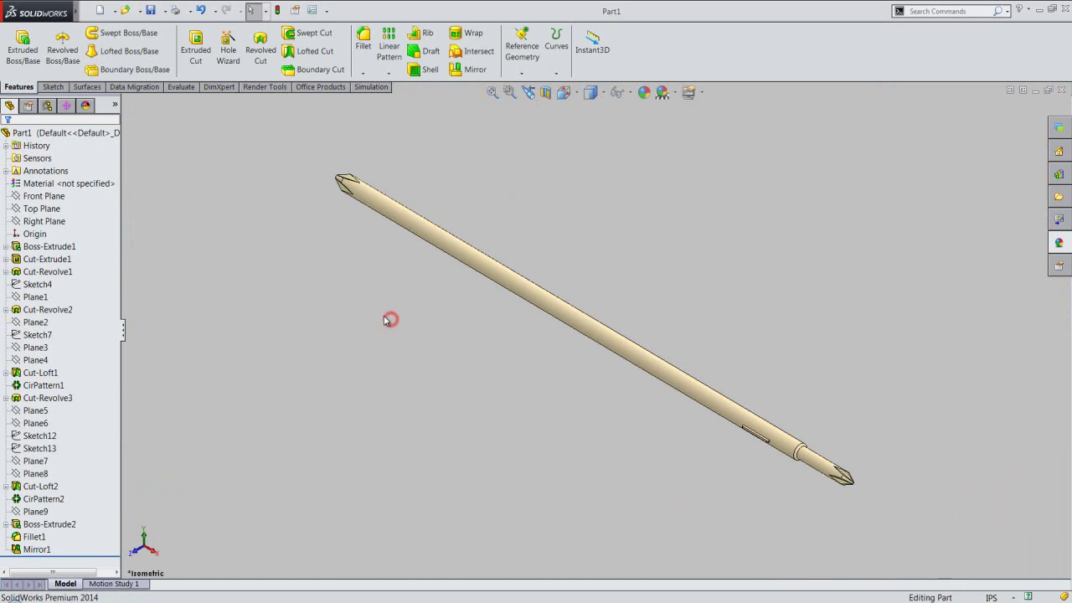
click(53, 209)
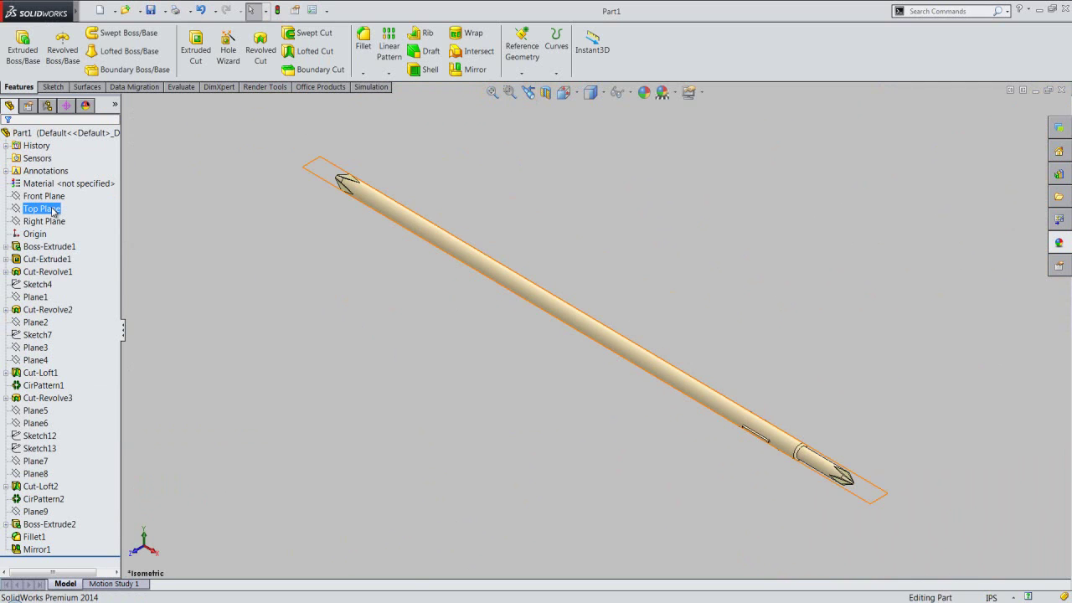
click(55, 221)
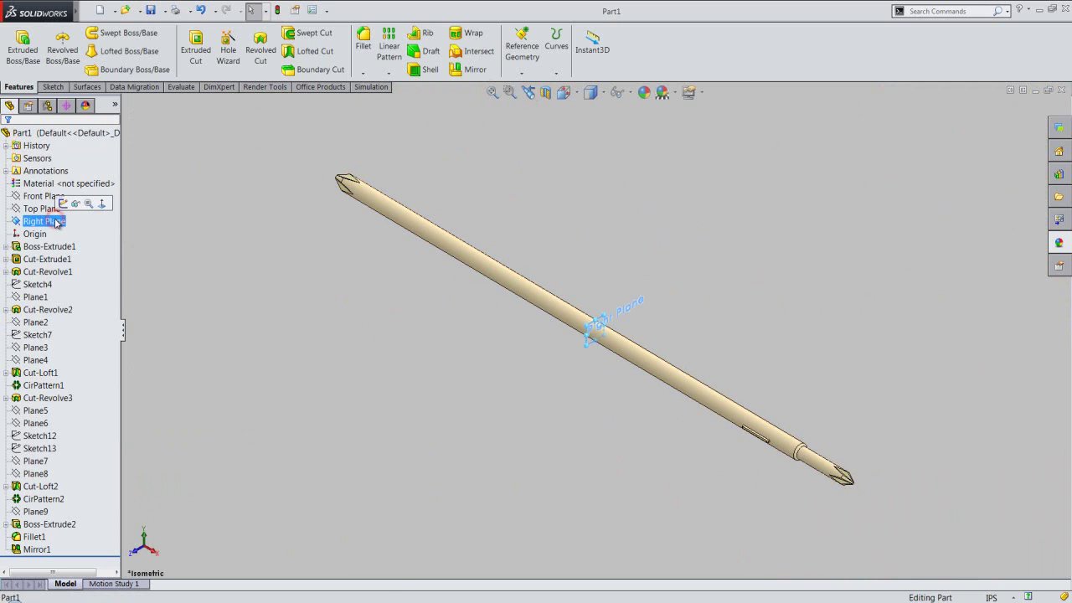
click(474, 70)
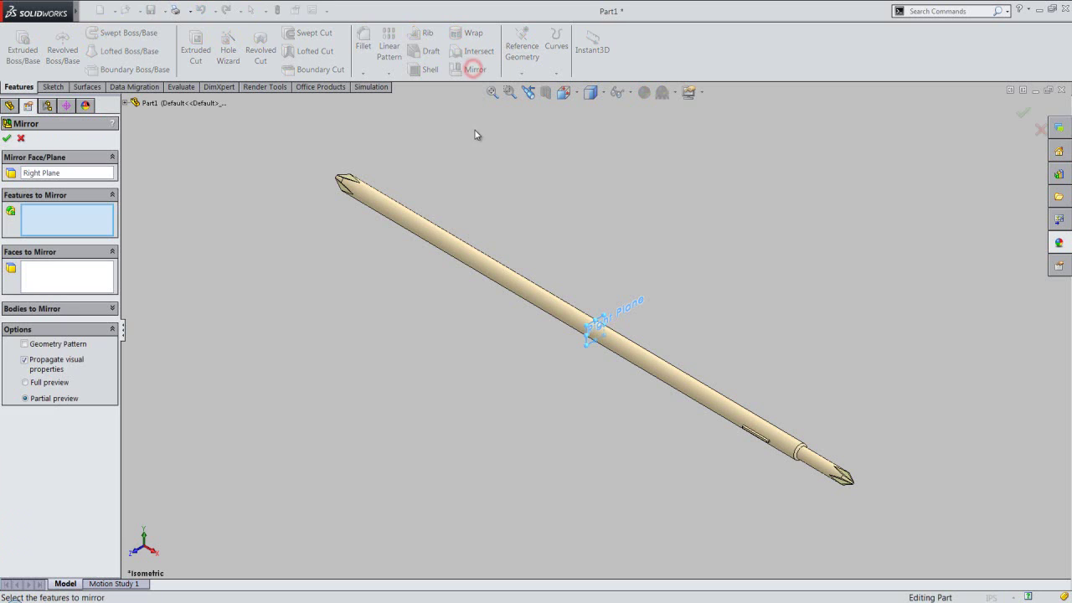
click(125, 102)
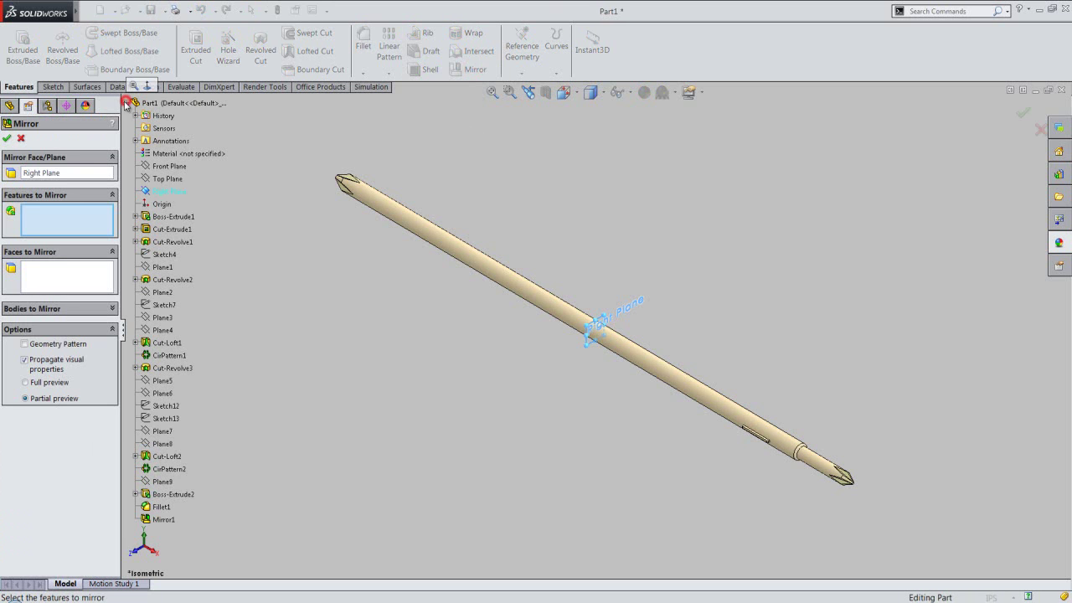
click(170, 494)
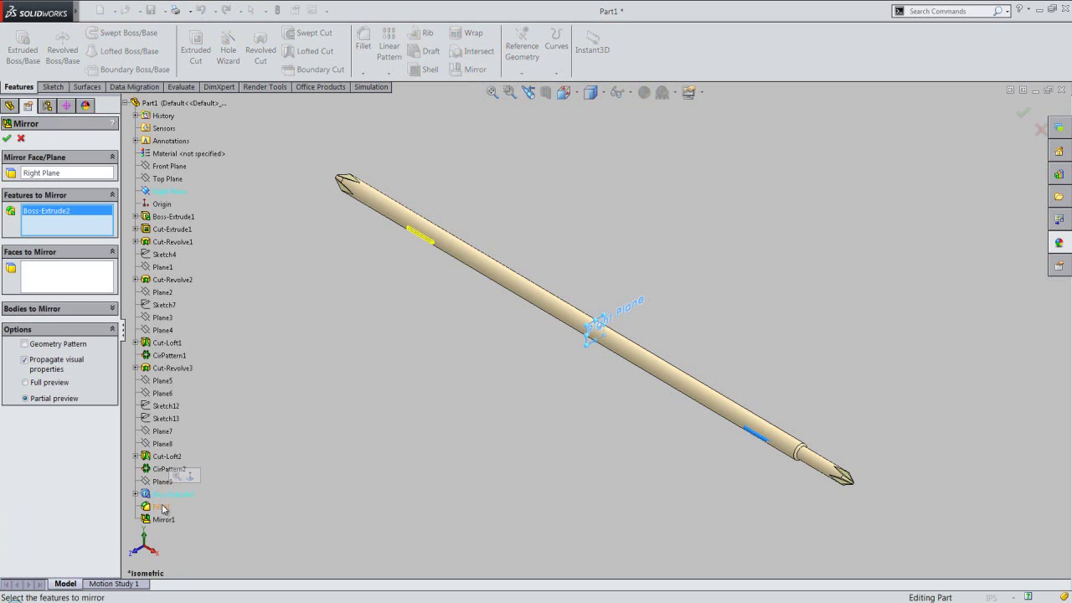
click(161, 506)
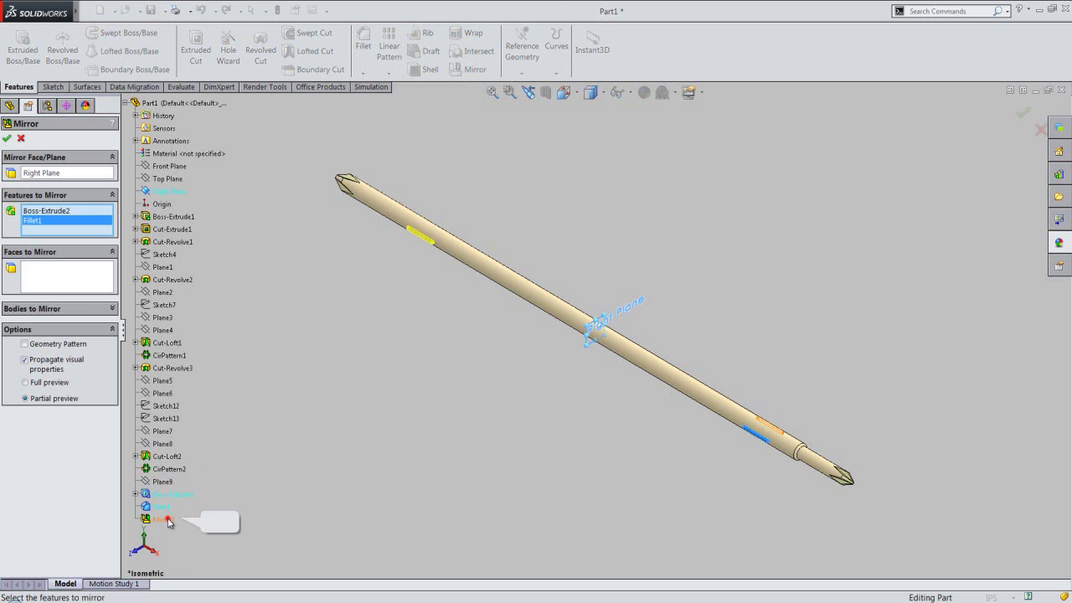
click(168, 520)
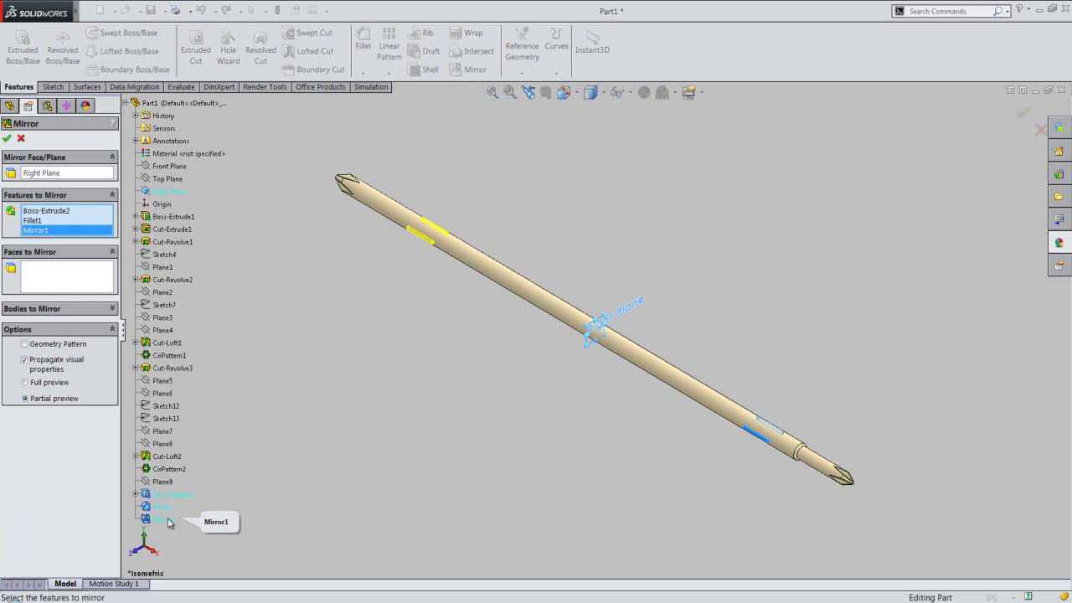
click(9, 139)
Step: Check the result in an isometric, zoom-to-fit view, then save and close the rod part
scroll(441, 214, down, 1)
scroll(441, 214, down, 2)
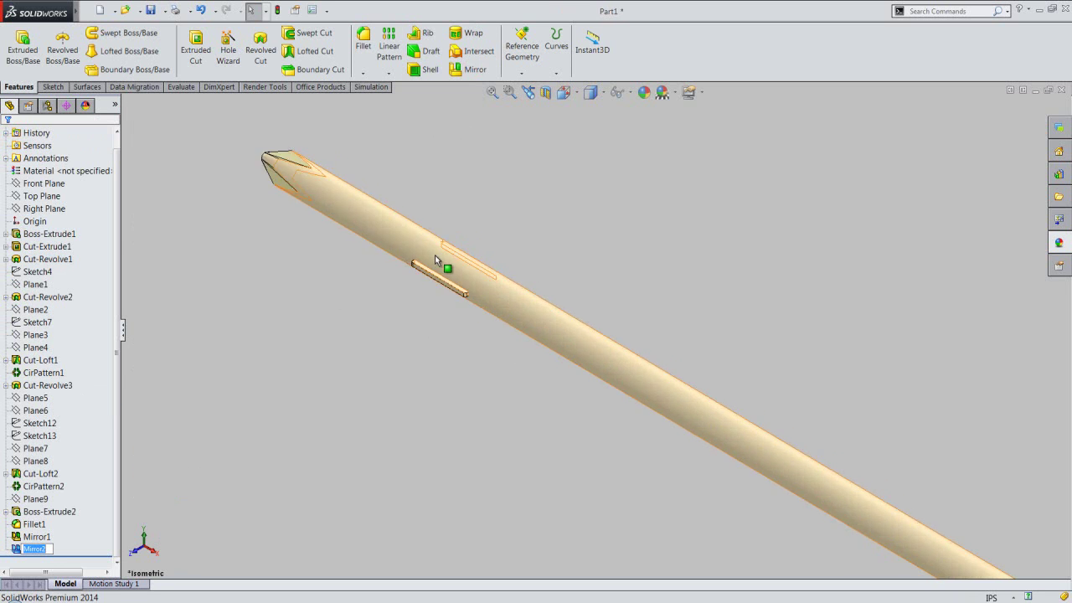
middle_drag(435, 254, 361, 268)
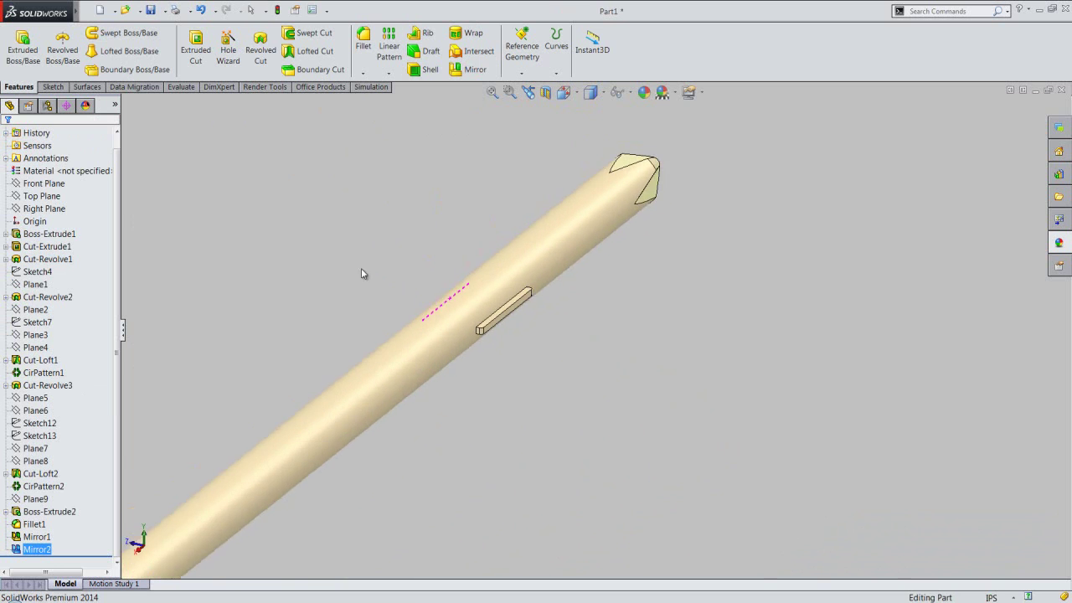
click(528, 92)
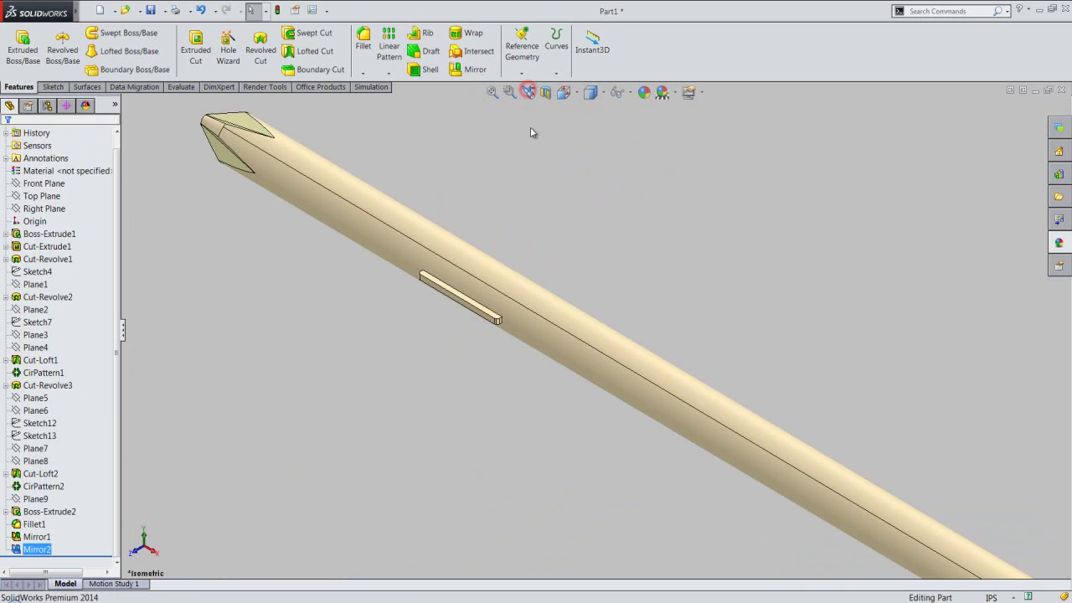
click(493, 92)
click(280, 10)
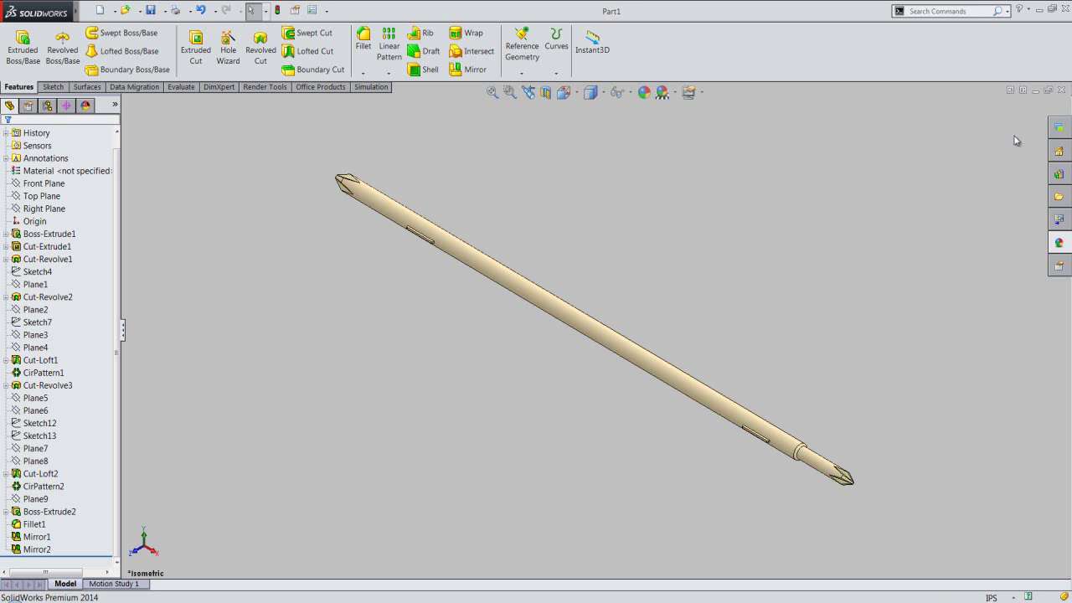
click(1060, 89)
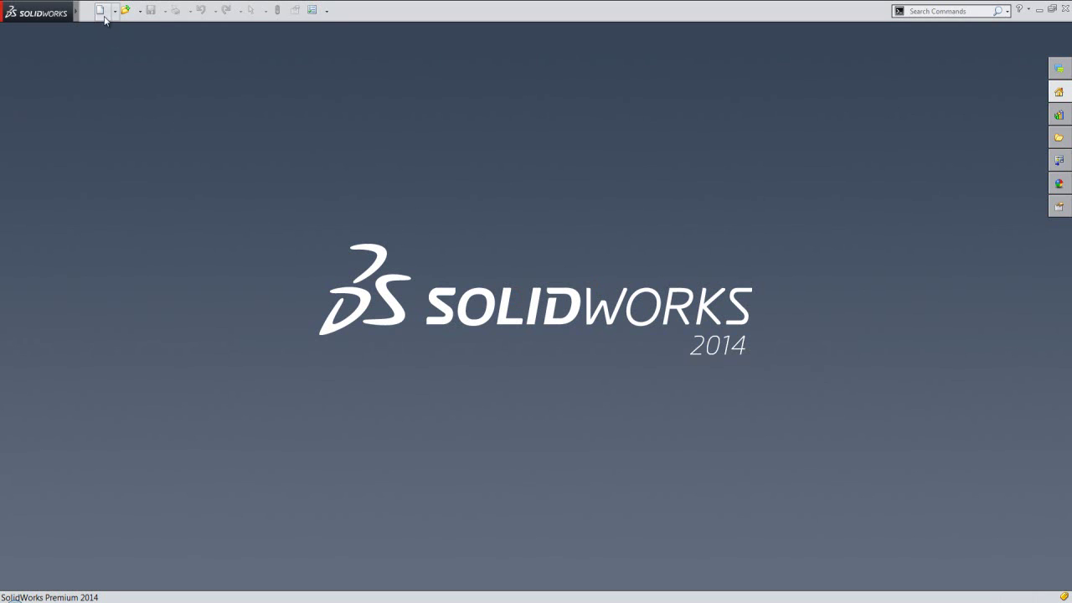
Step: Create a new assembly from the Assembly template and turn on View Origins
click(490, 247)
click(616, 457)
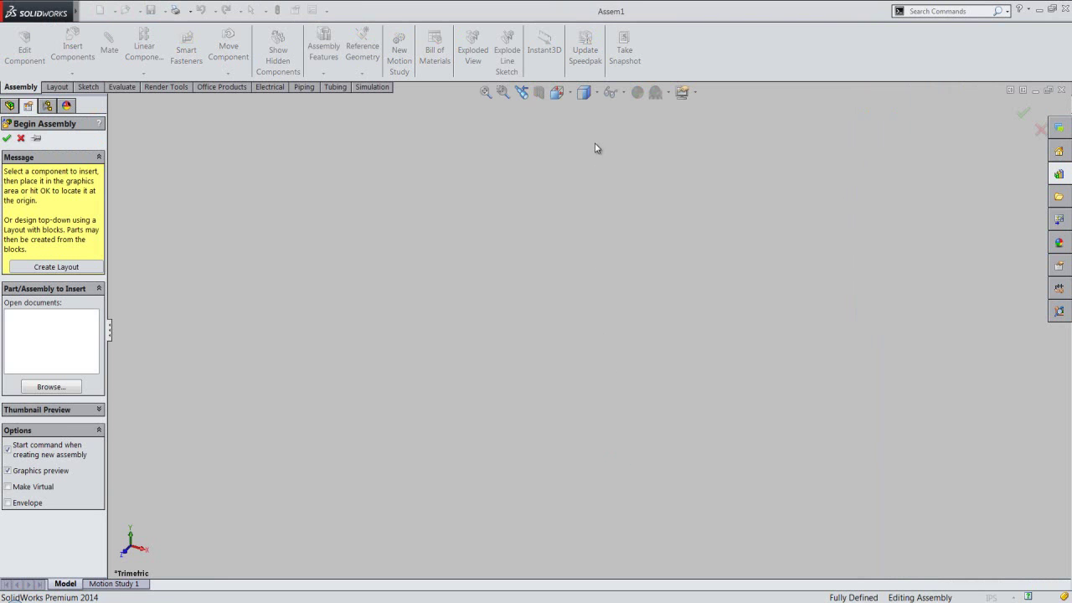
click(620, 92)
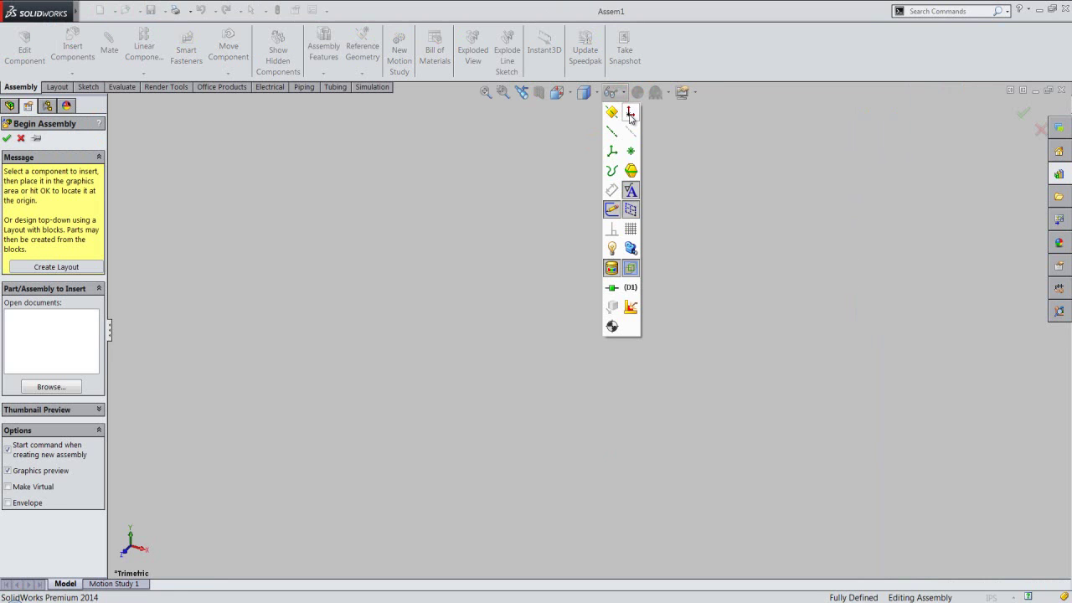
click(630, 114)
click(315, 395)
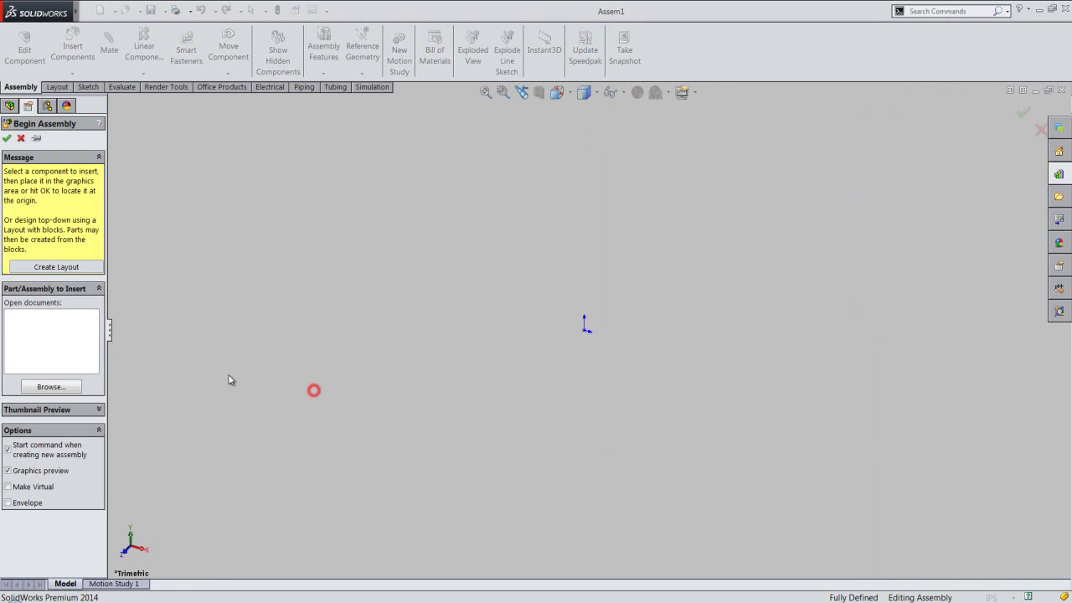
Step: Insert and place the Handle part, then set an isometric view with the feature tree shown
click(66, 386)
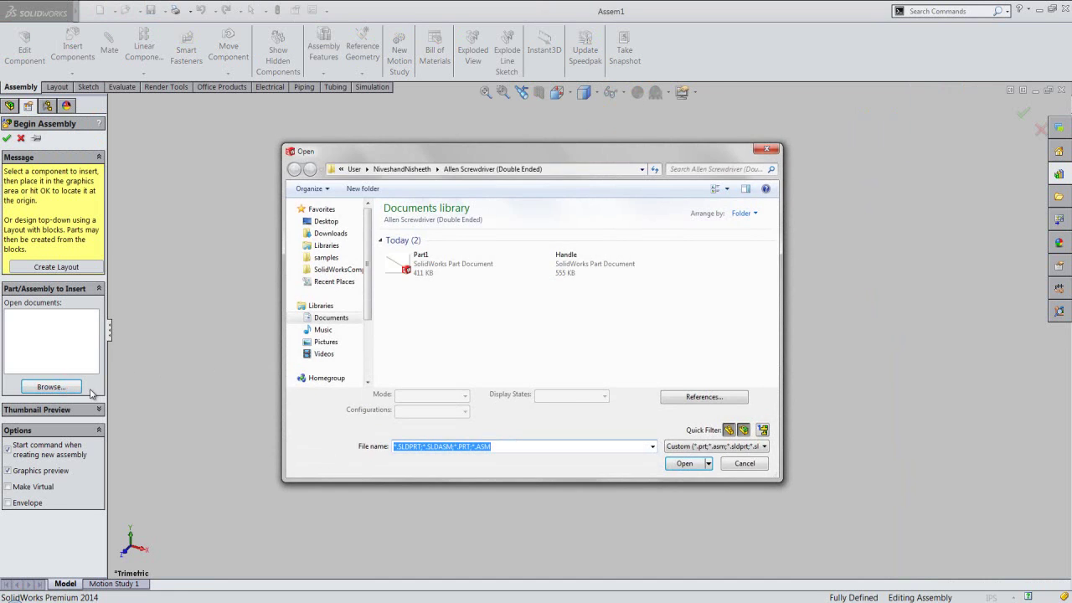
click(540, 264)
double_click(540, 264)
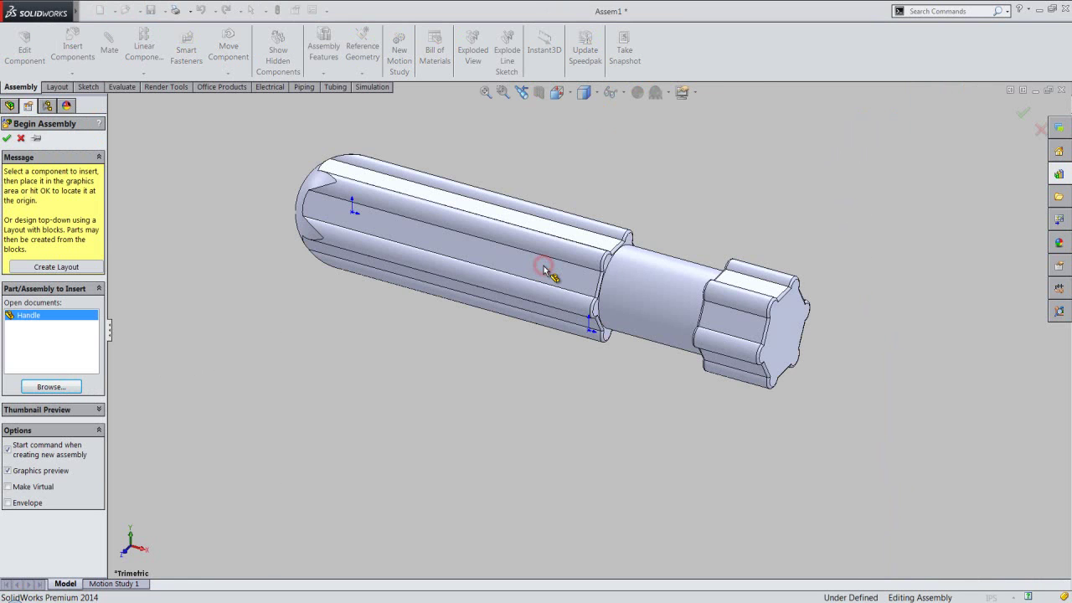
click(587, 327)
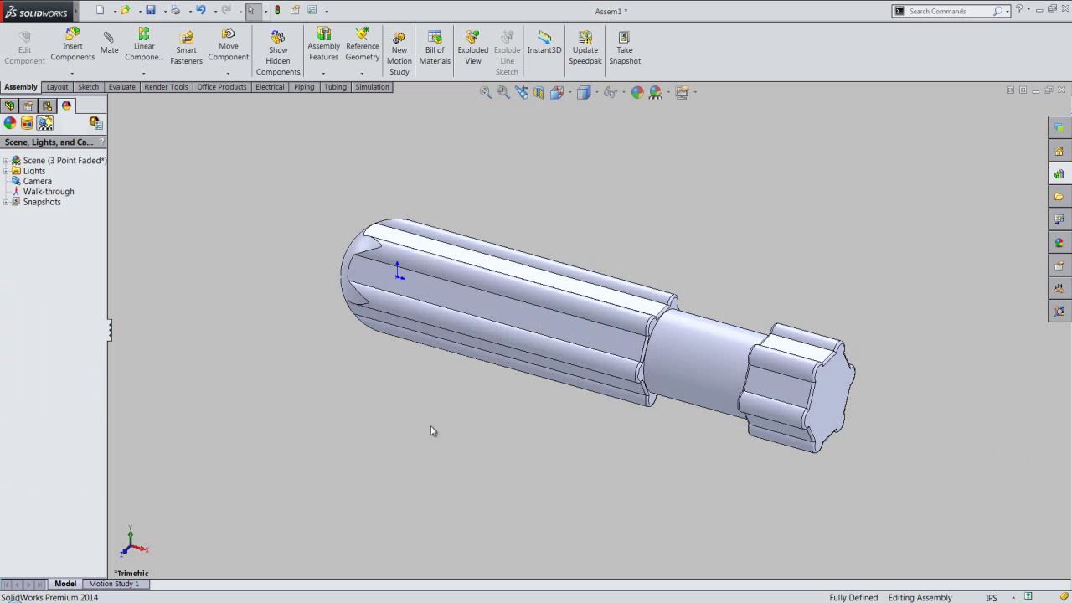
click(613, 92)
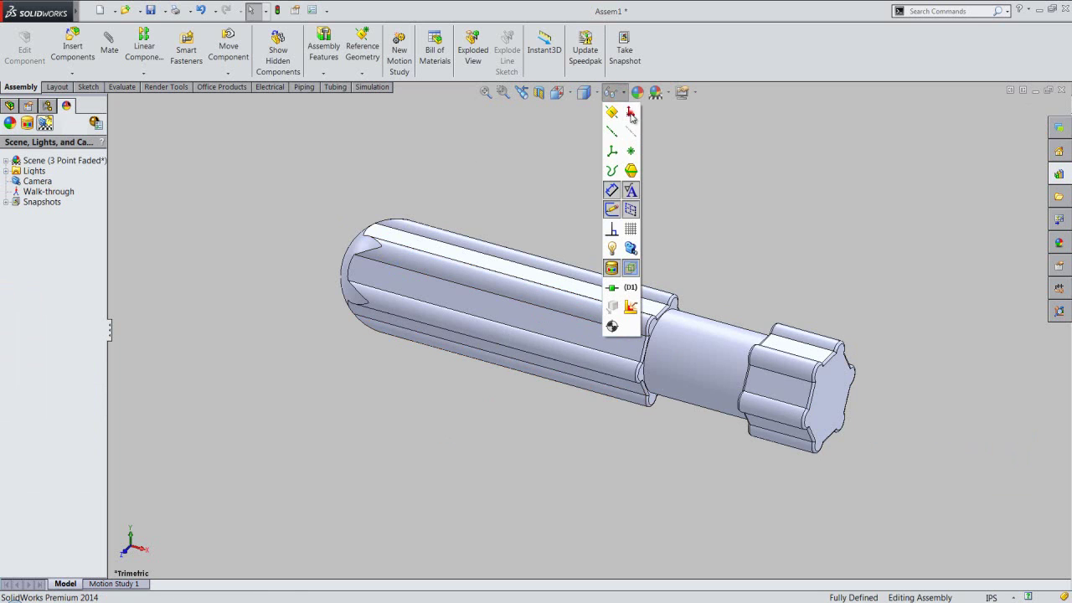
click(548, 152)
click(557, 92)
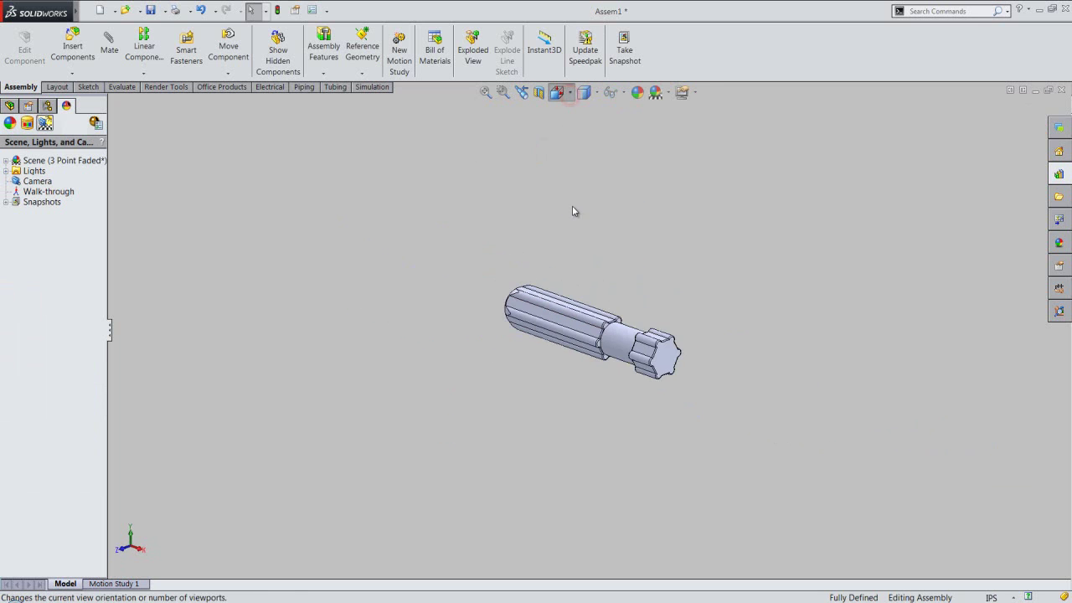
click(586, 269)
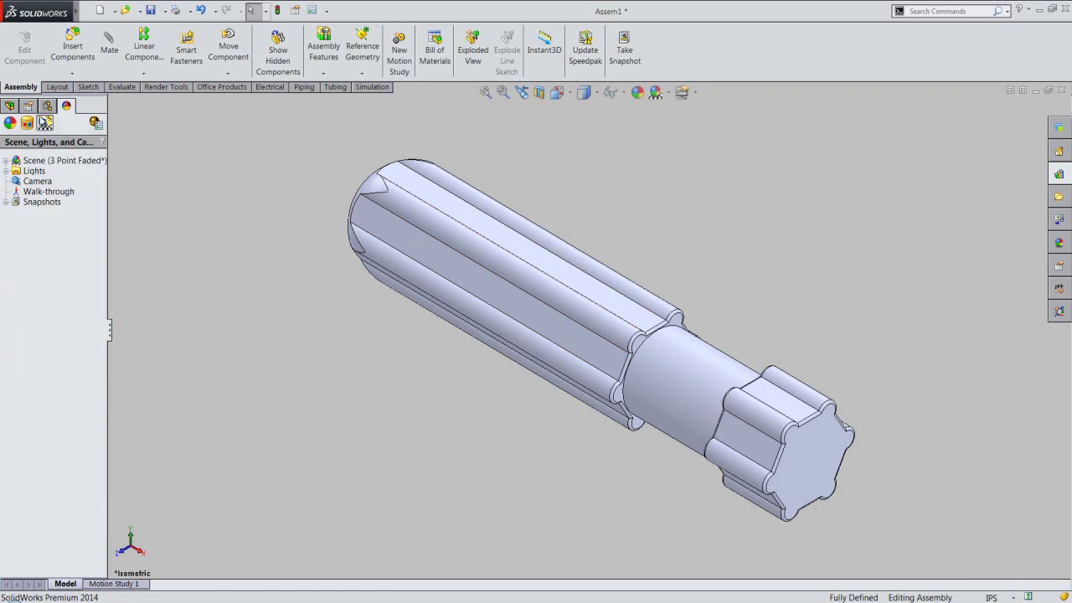
click(10, 105)
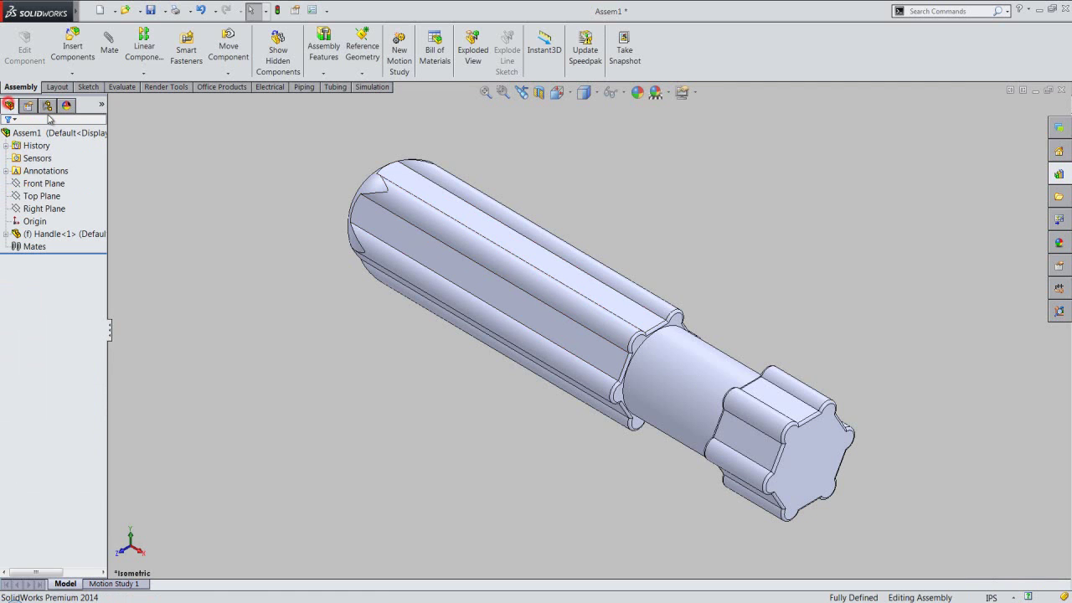
Step: Save the assembly as 'Allen Screwdriver (Double Ended)' and edit the Handle<1> component in place
click(151, 10)
text(Allen Screwdriver (Double Ended))
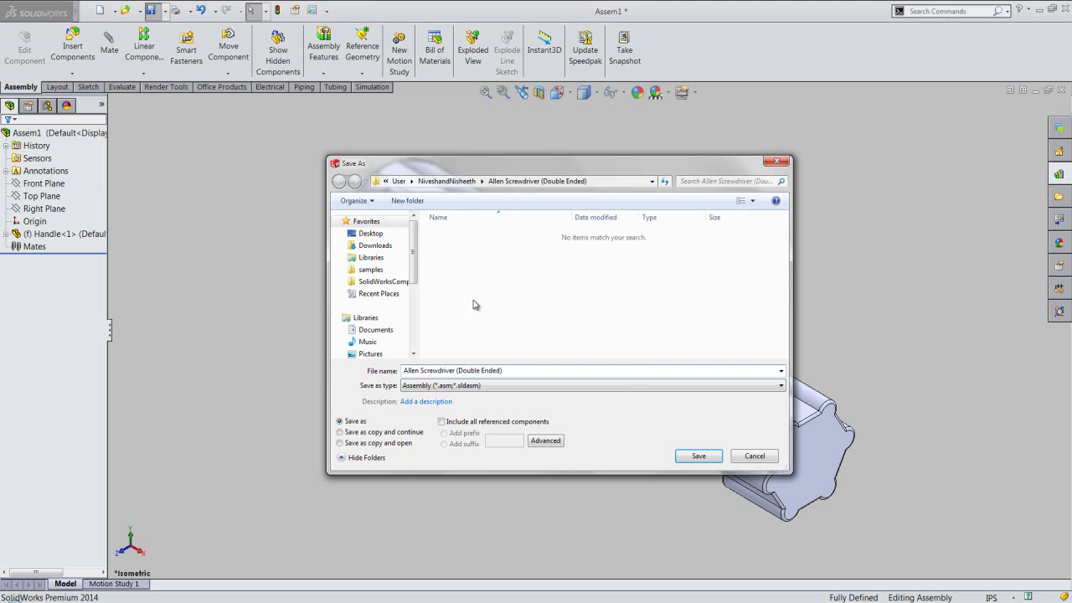
click(695, 456)
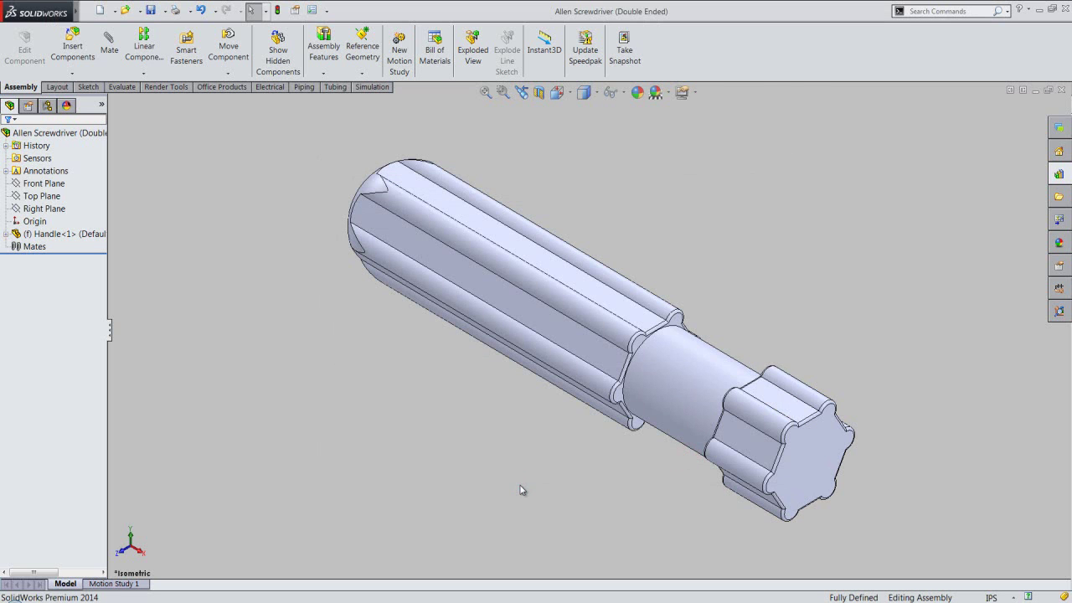
click(80, 234)
click(101, 204)
Step: Scale the Handle body uniformly by 1.5 about its centroid, then exit Edit Component
click(5, 234)
click(203, 326)
mouse_move(38, 12)
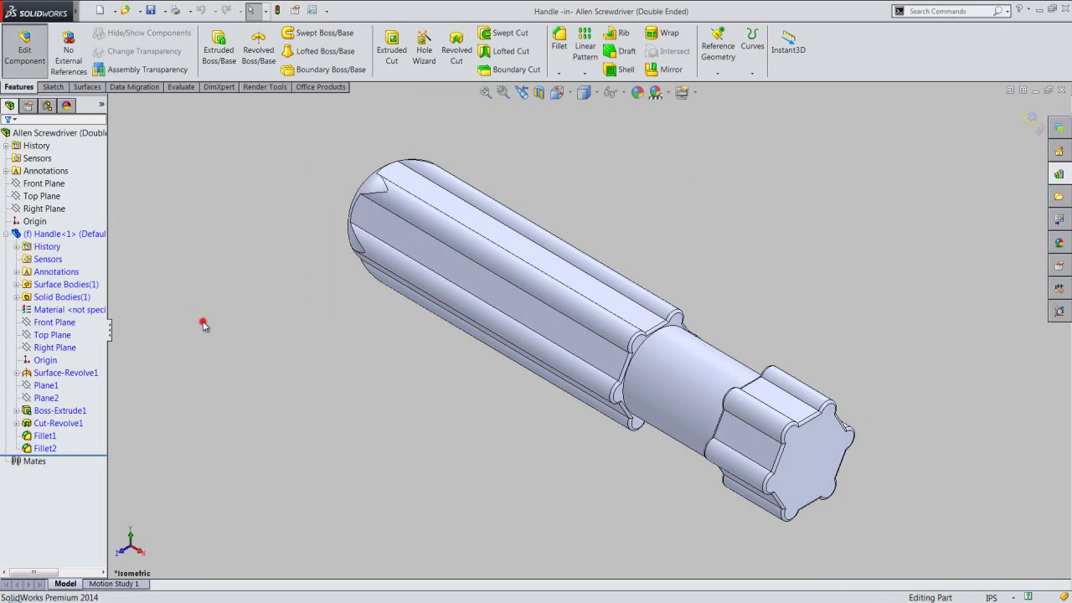
click(132, 11)
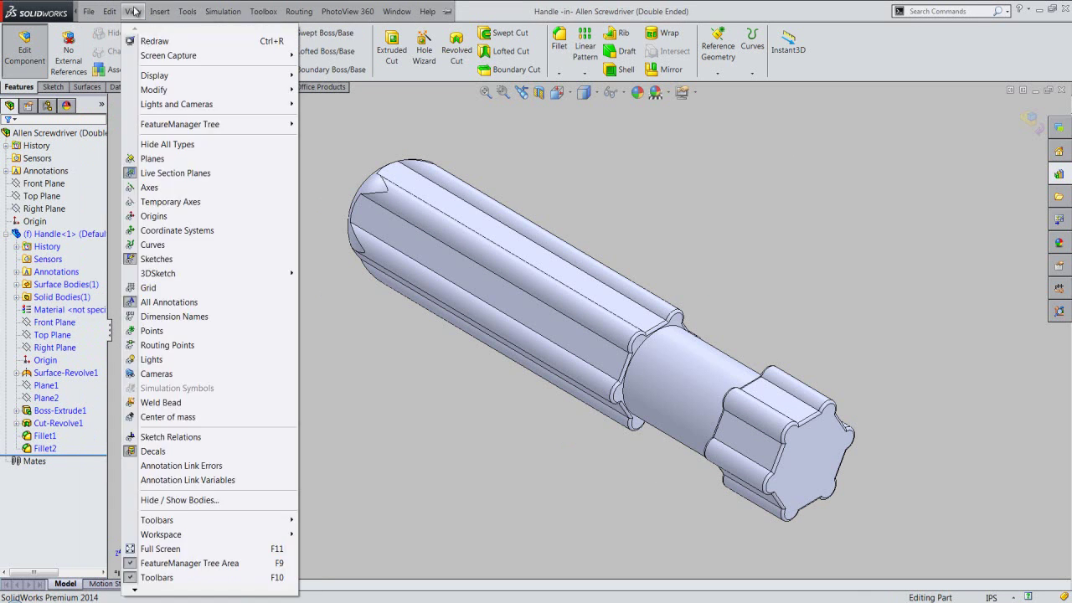
mouse_move(178, 214)
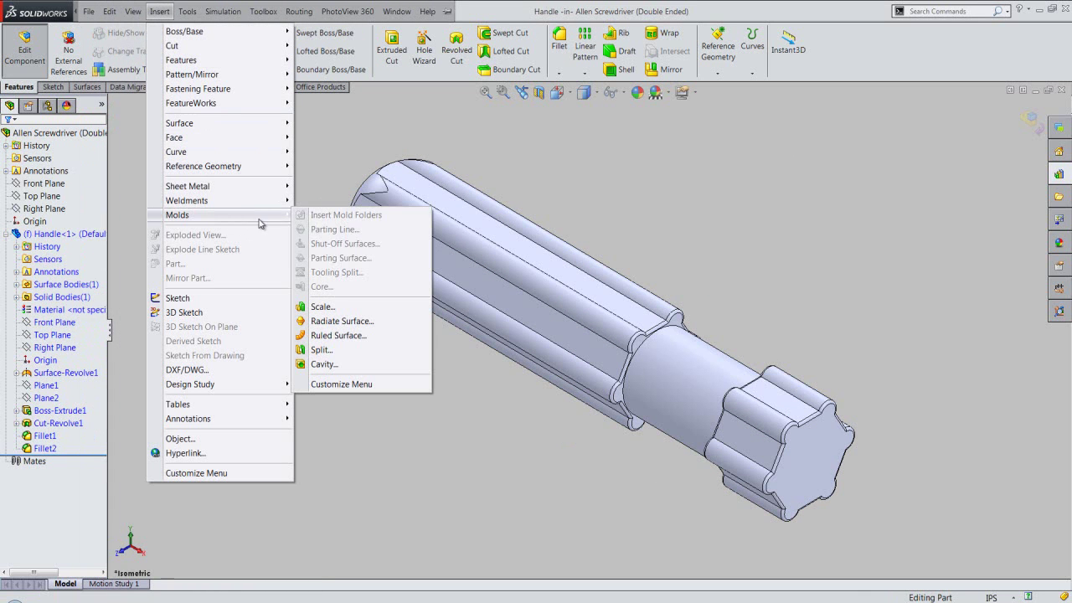
click(345, 309)
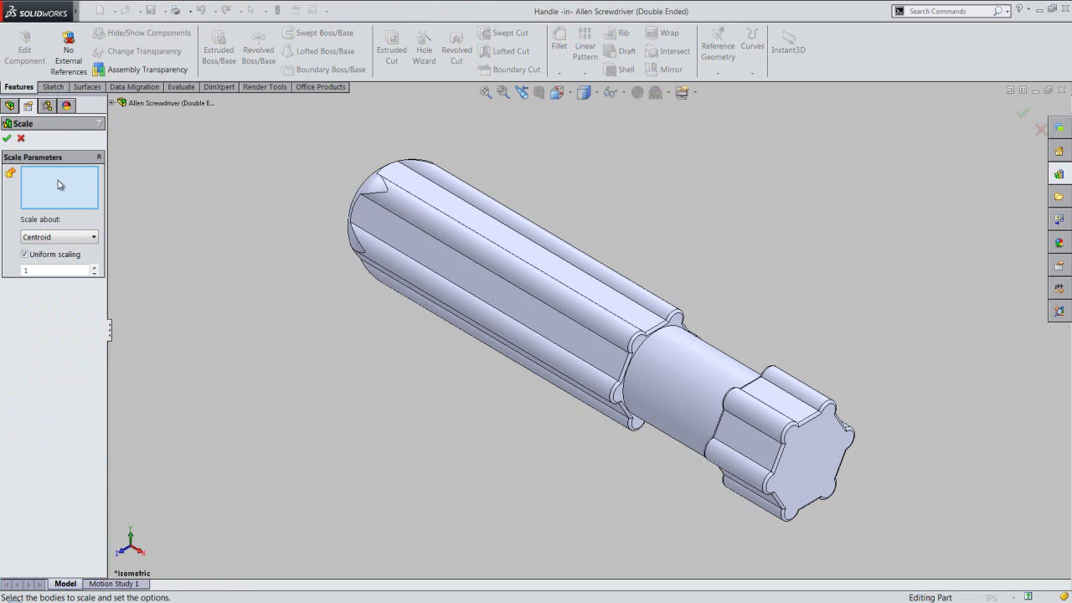
click(373, 221)
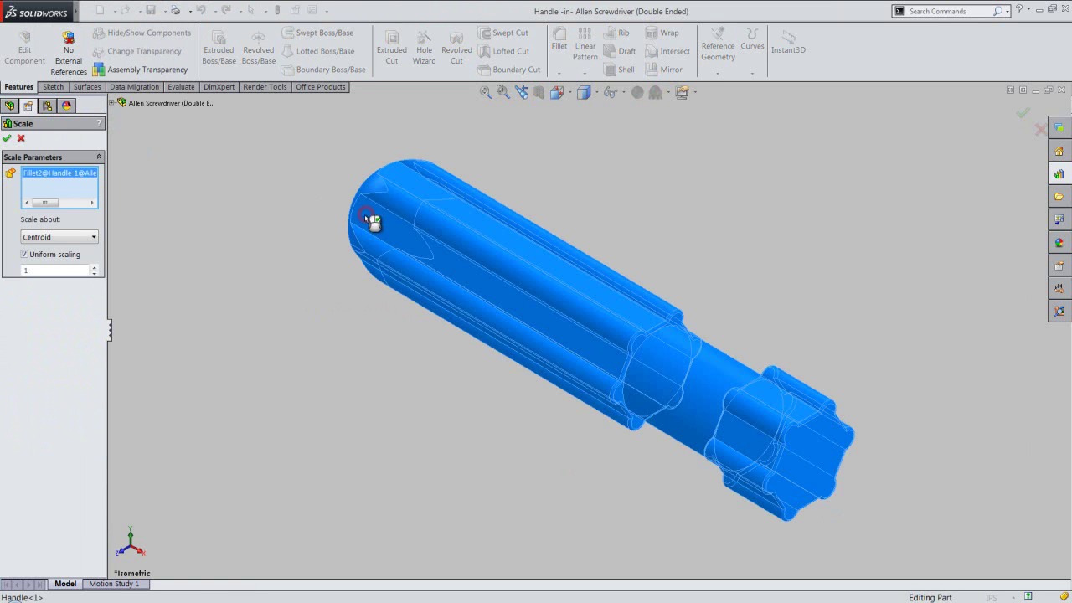
double_click(49, 269)
click(7, 140)
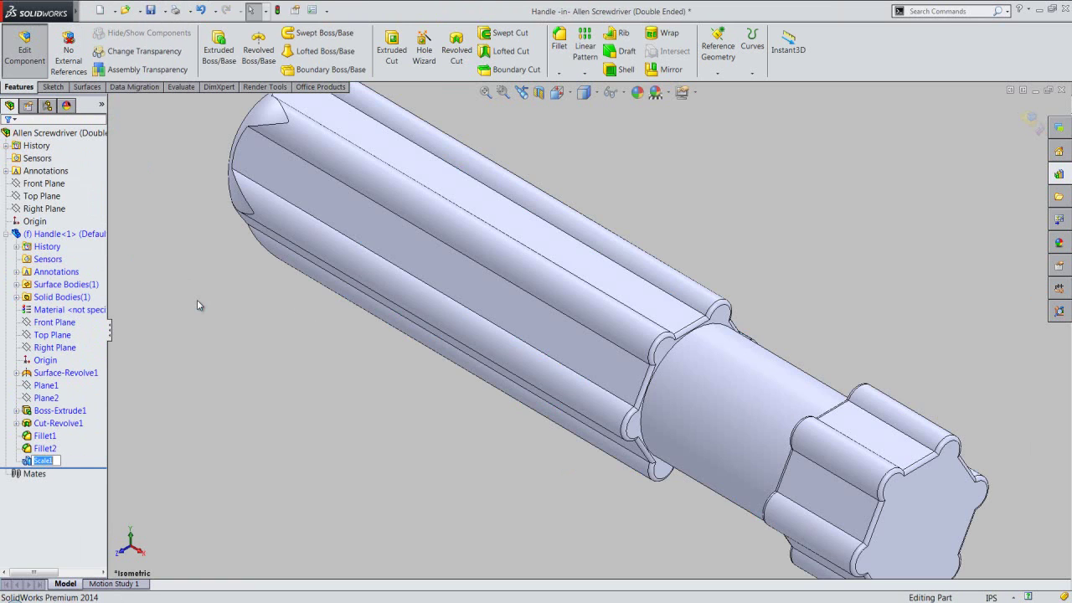
click(485, 92)
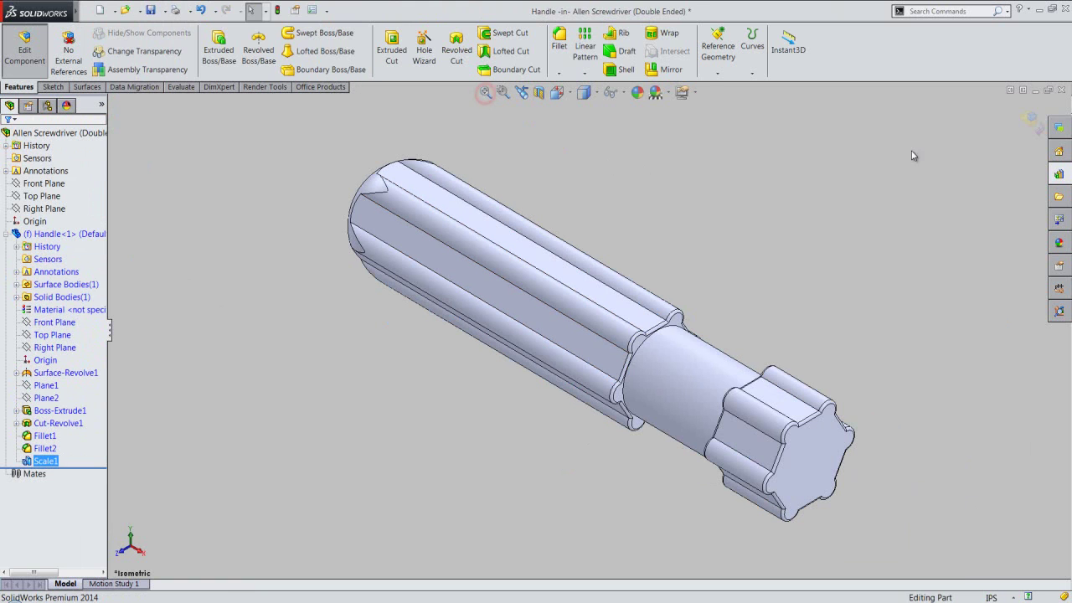
click(1035, 122)
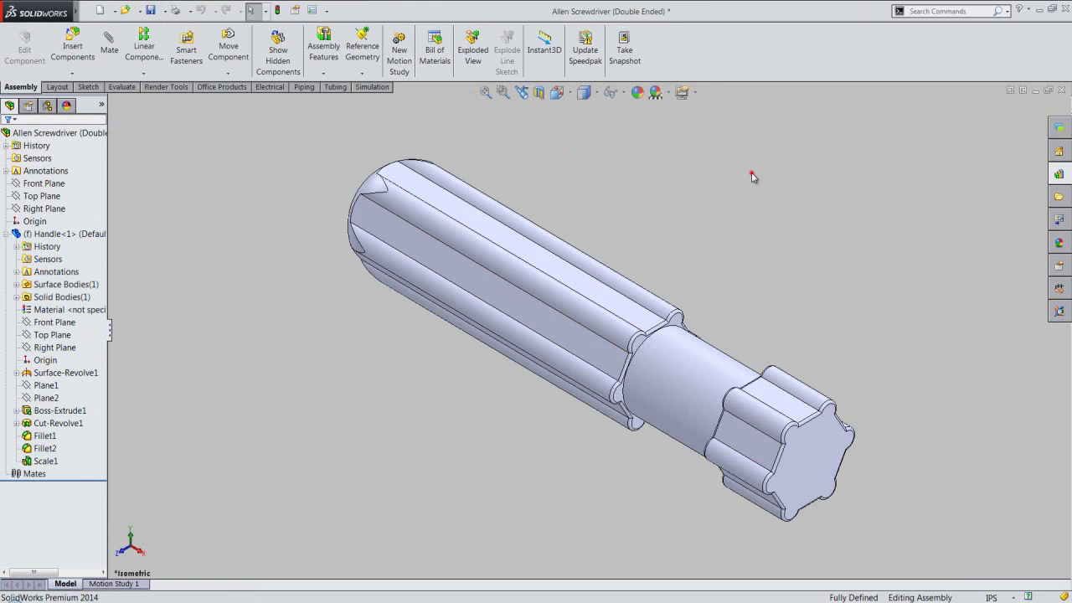
Step: Collapse the tree and, in the Insert Components browser, rename Part1 to 'Circular Rod'
right_click(96, 187)
click(117, 187)
click(73, 46)
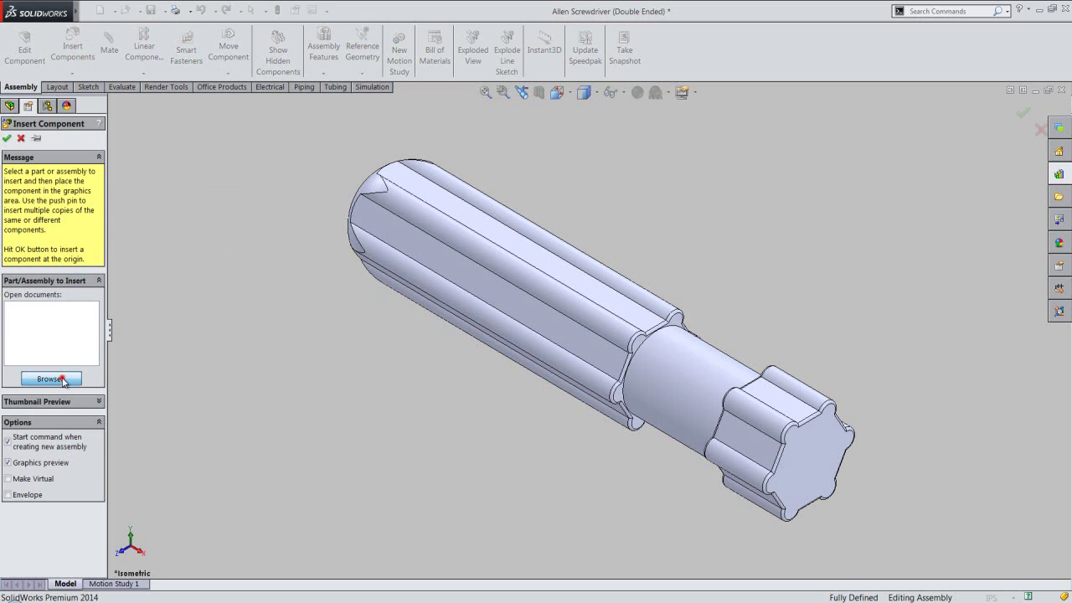
click(55, 378)
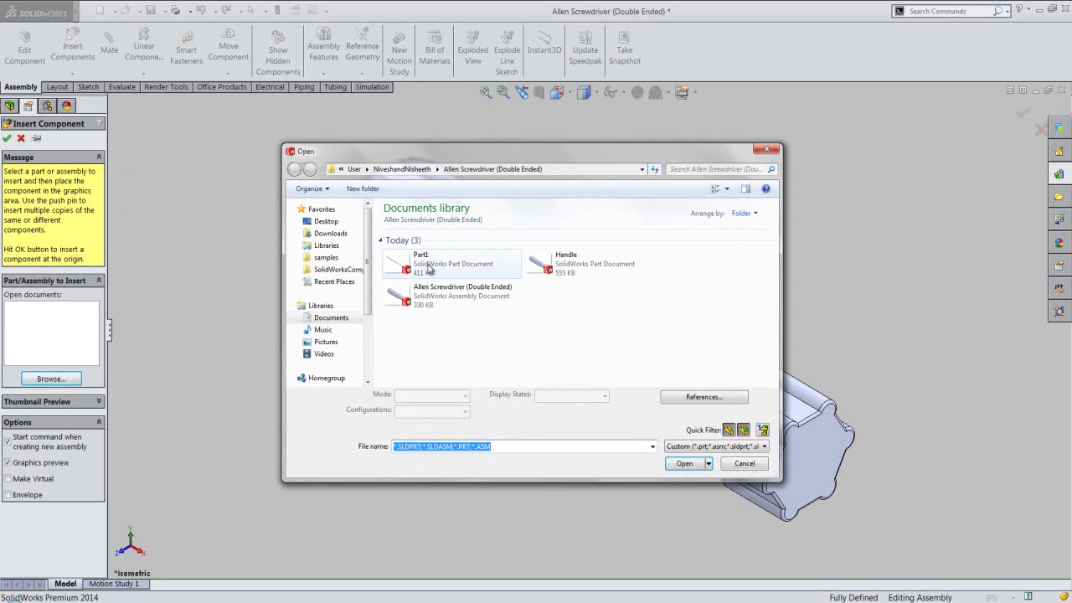
click(429, 268)
right_click(428, 266)
click(452, 510)
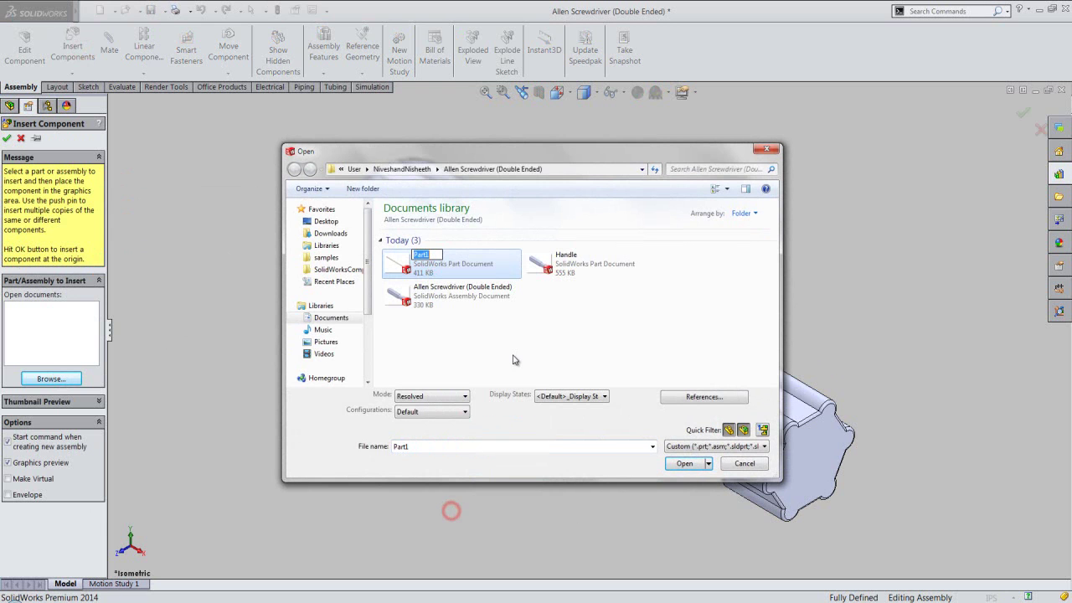
text(Circular Ro)
text(d)
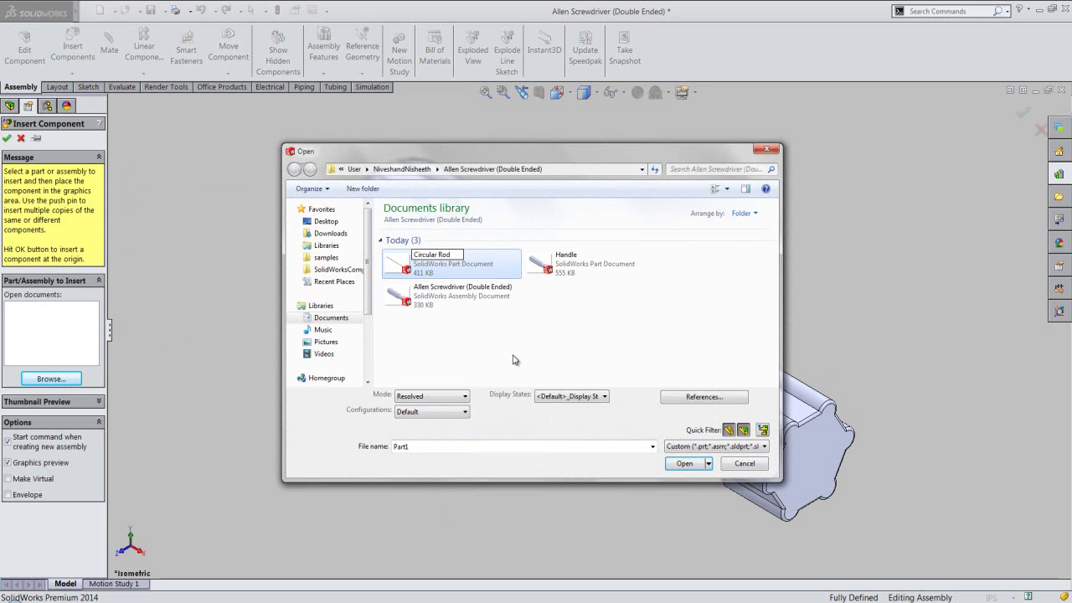
click(512, 358)
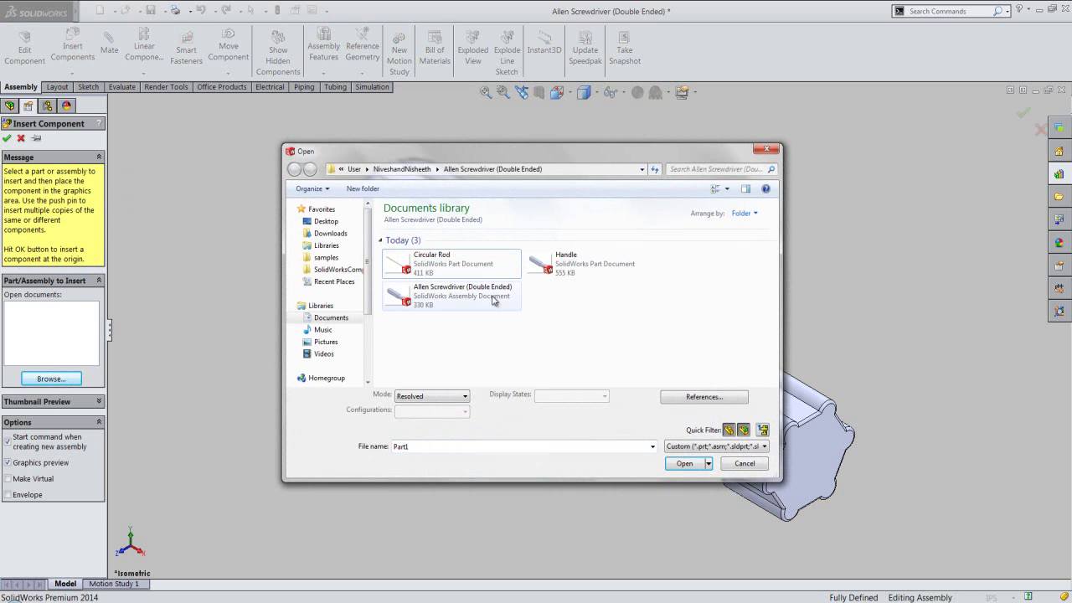
Step: Insert Circular Rod and place it beside the handle
click(479, 266)
click(684, 463)
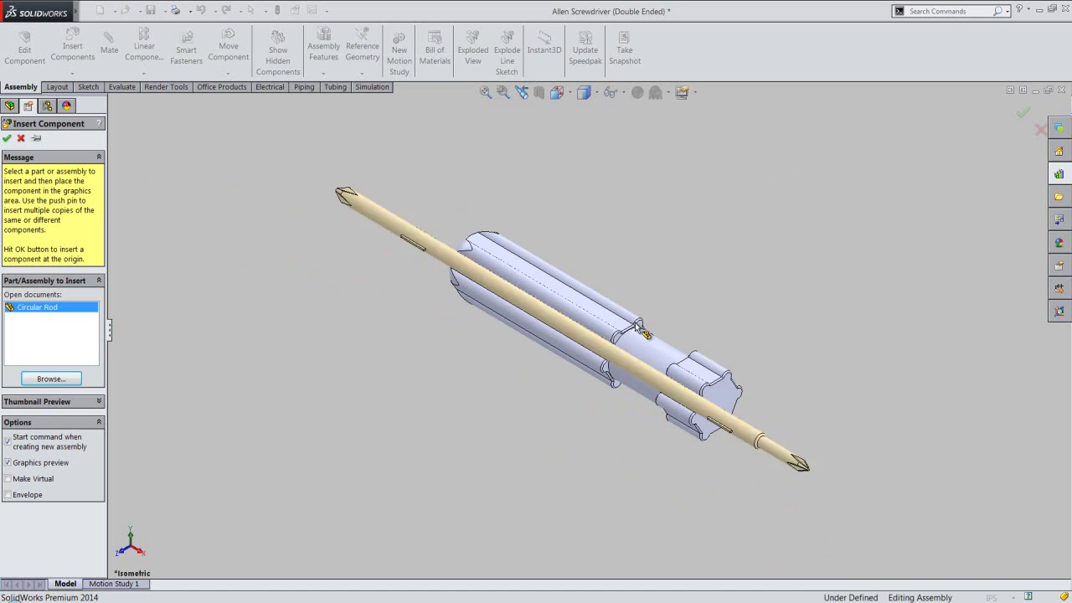
click(781, 296)
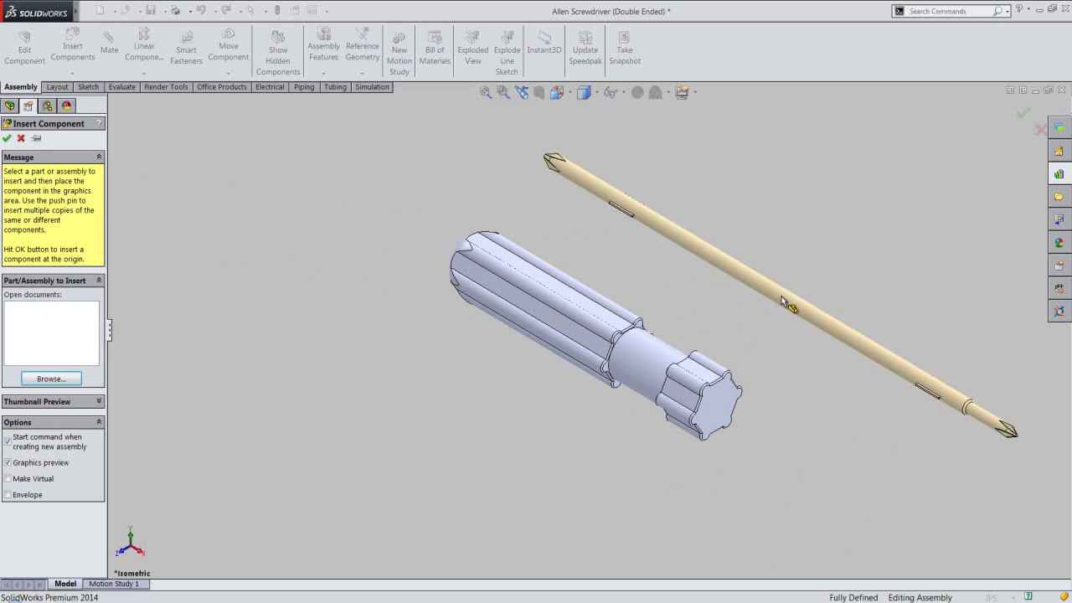
Step: Add a Concentric mate between the handle's round neck face and the rod's surface
click(485, 94)
click(151, 10)
click(250, 248)
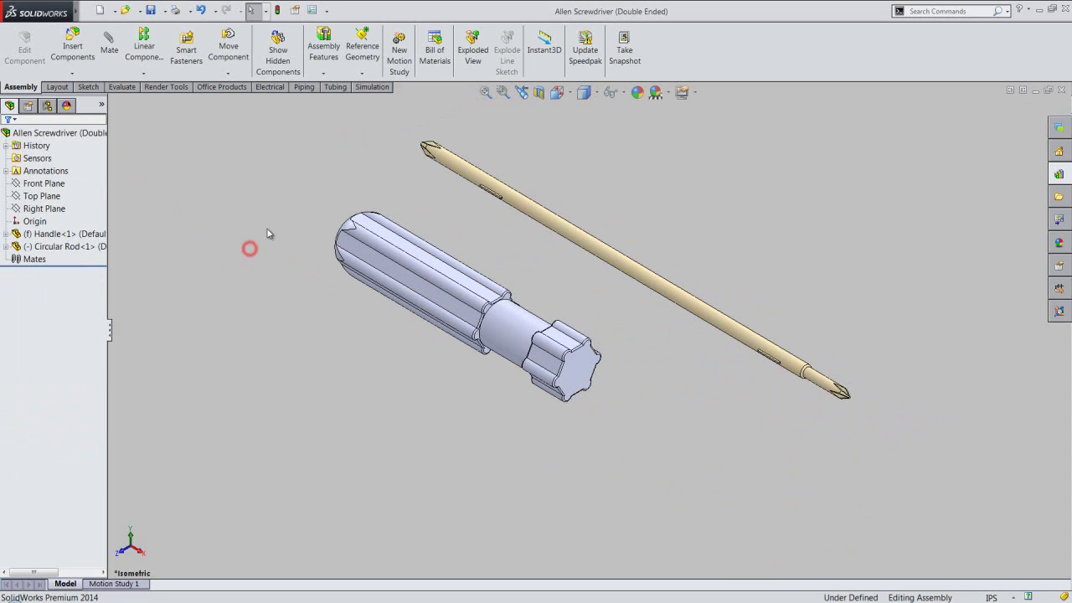
click(109, 42)
scroll(509, 335, down, 1)
click(511, 328)
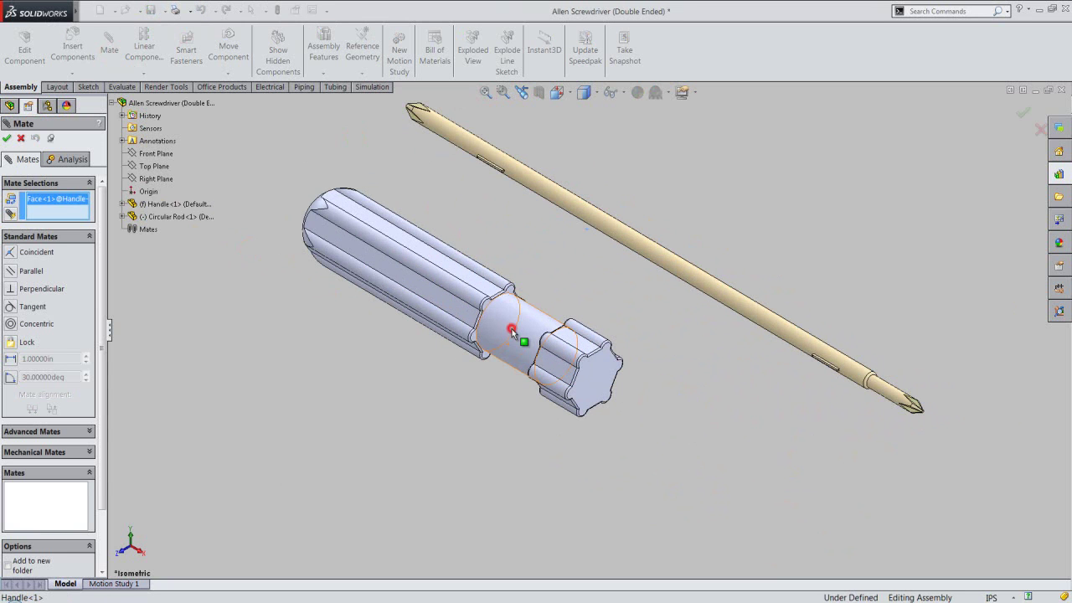
click(632, 242)
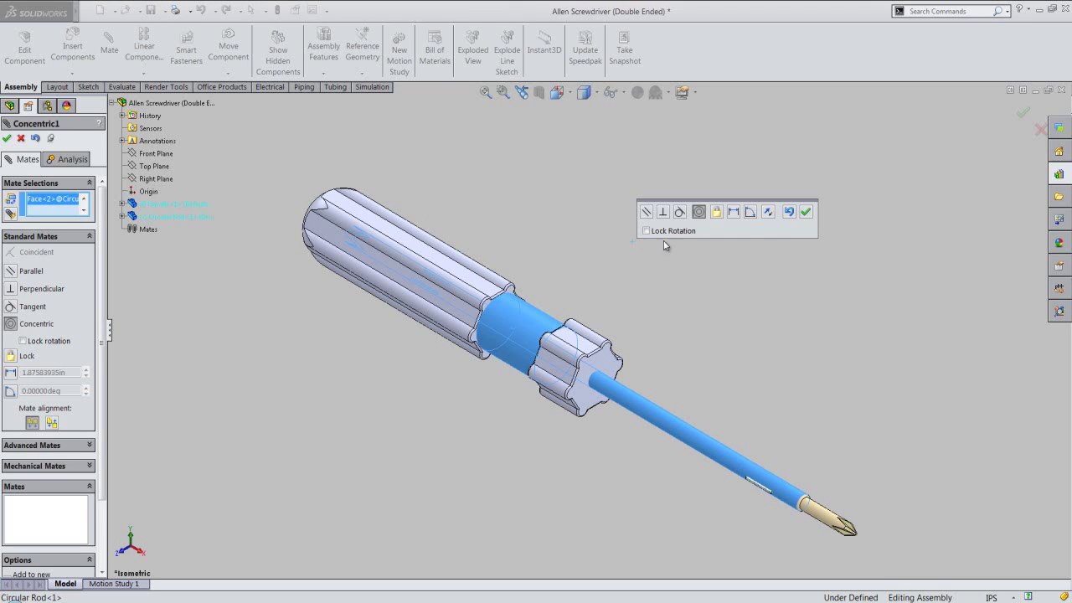
click(804, 211)
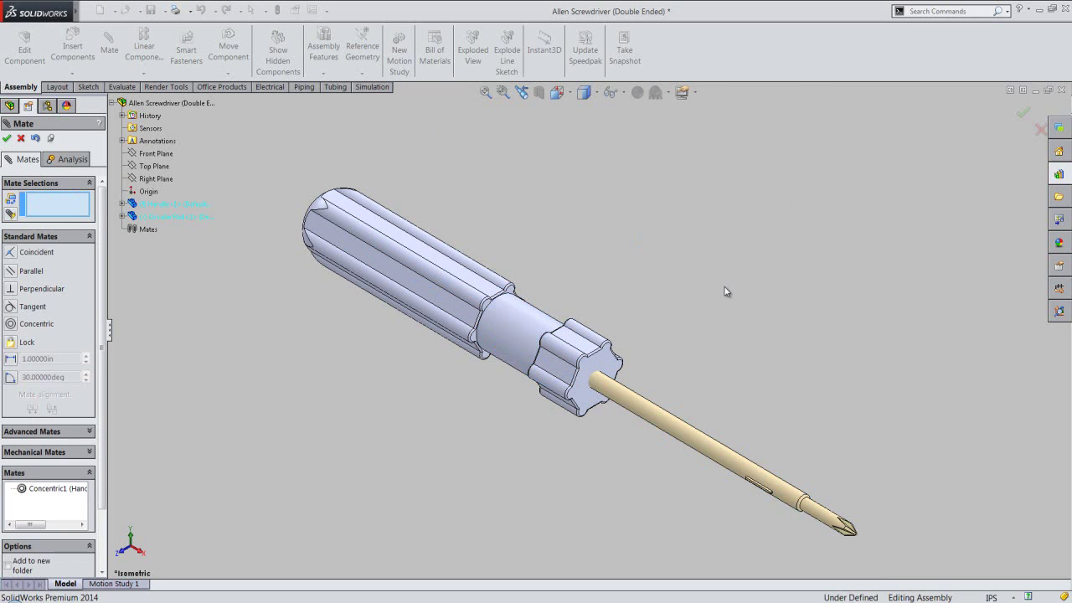
click(7, 137)
Step: Save the assembly and slide the rod along the handle's axis
click(151, 10)
mouse_move(621, 387)
mouse_down()
mouse_move(751, 426)
mouse_move(951, 512)
mouse_up()
click(766, 413)
scroll(716, 406, down, 3)
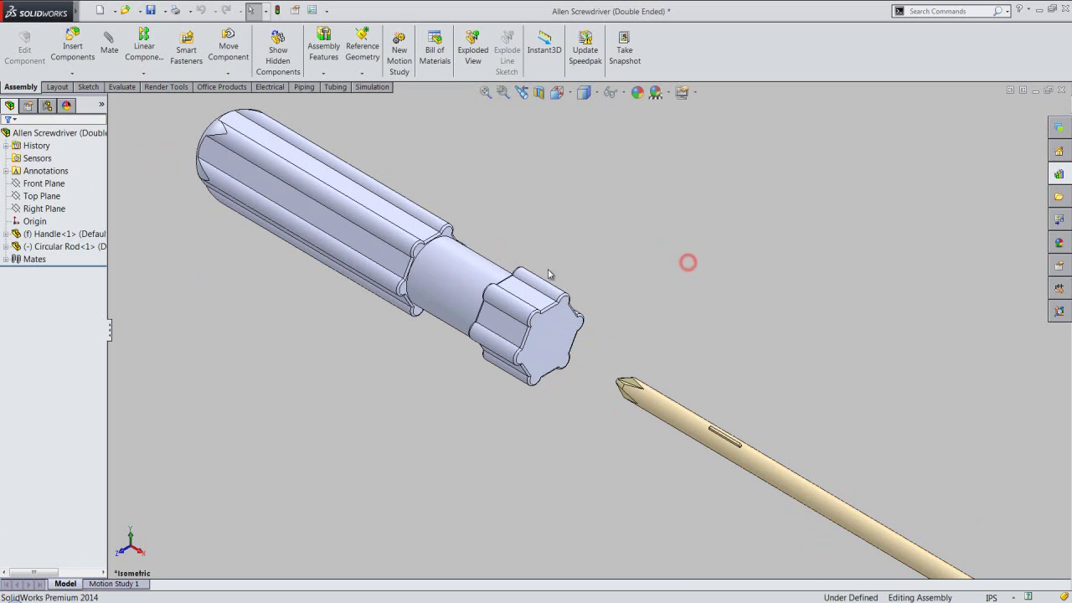
Step: In the Handle, add Plane3 flipped 2.125 in from its end face, then return to the assembly
click(469, 275)
click(508, 210)
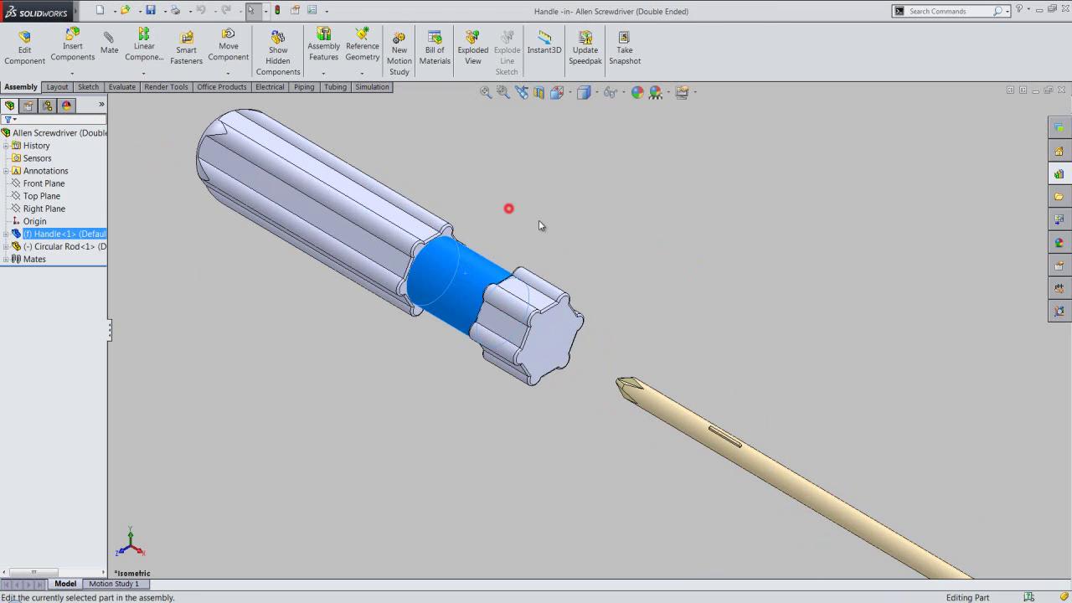
click(718, 73)
click(718, 87)
click(556, 343)
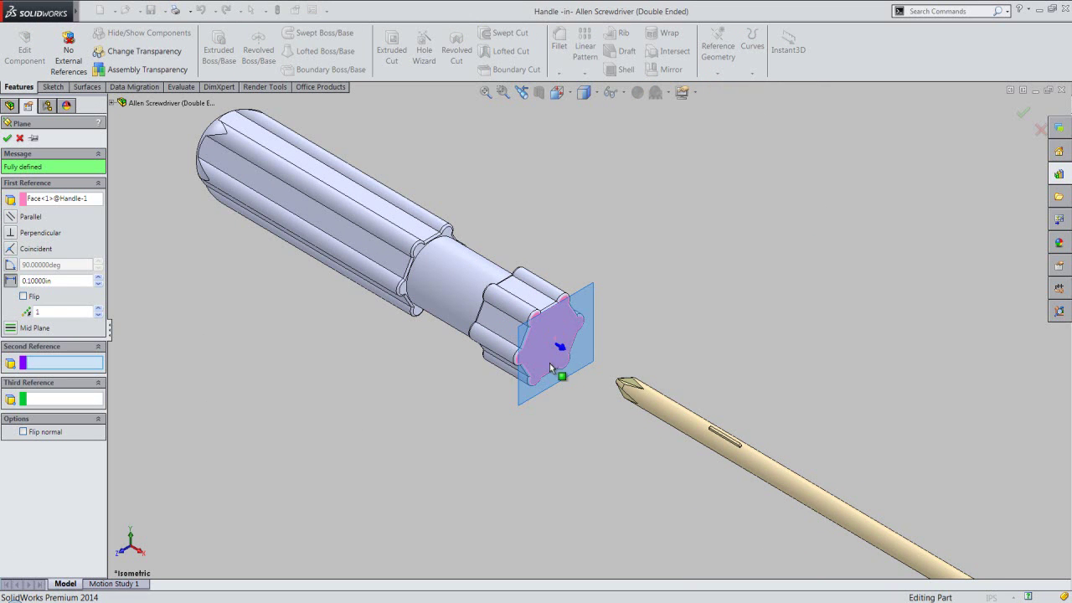
click(23, 296)
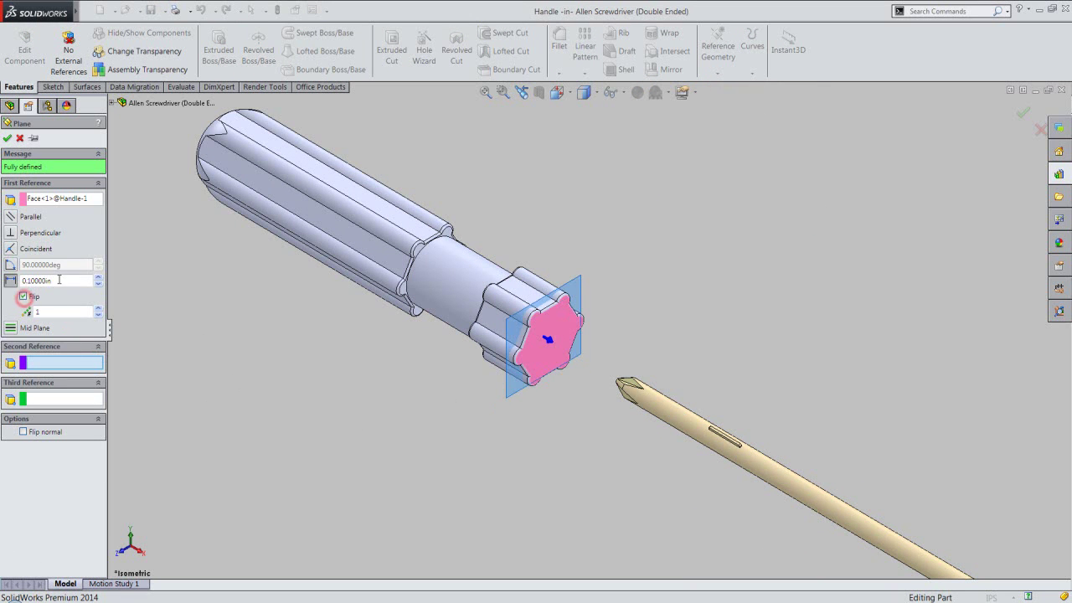
click(59, 281)
text(2 1/8)
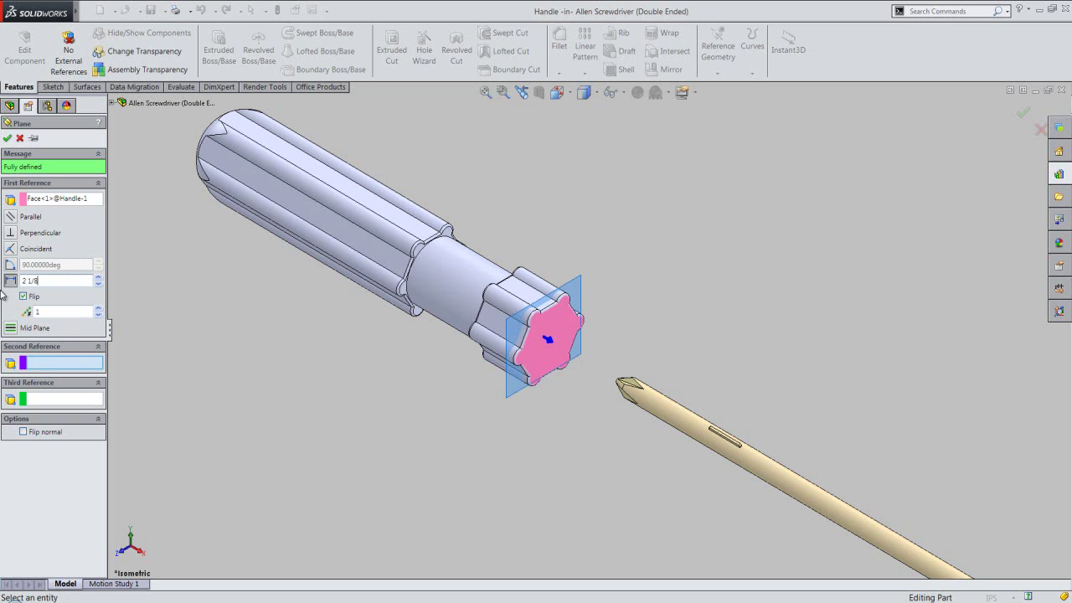
text(2.12500)
key(Return)
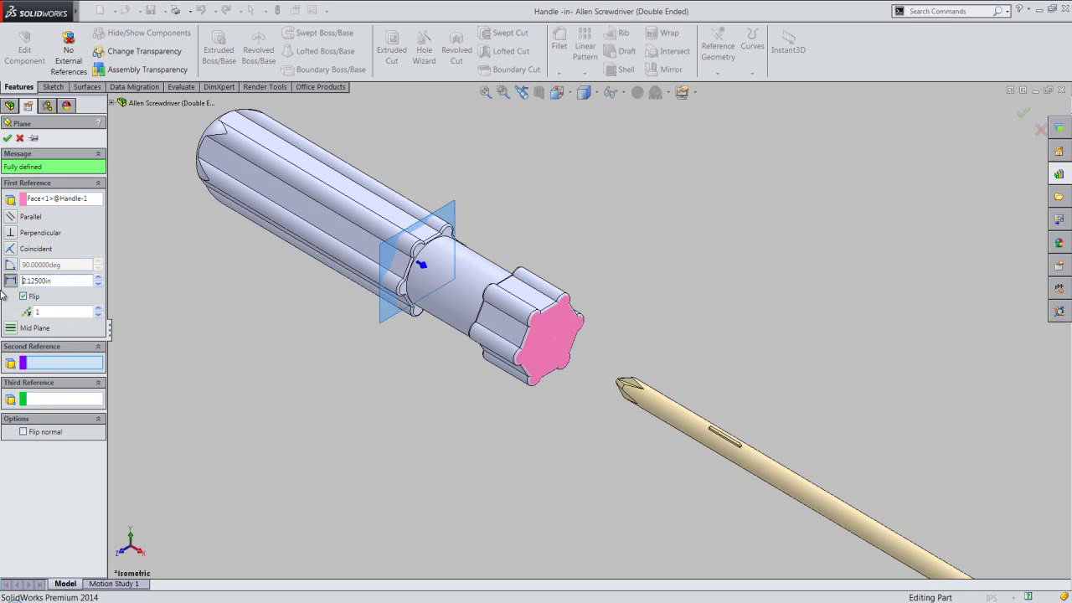
key(Return)
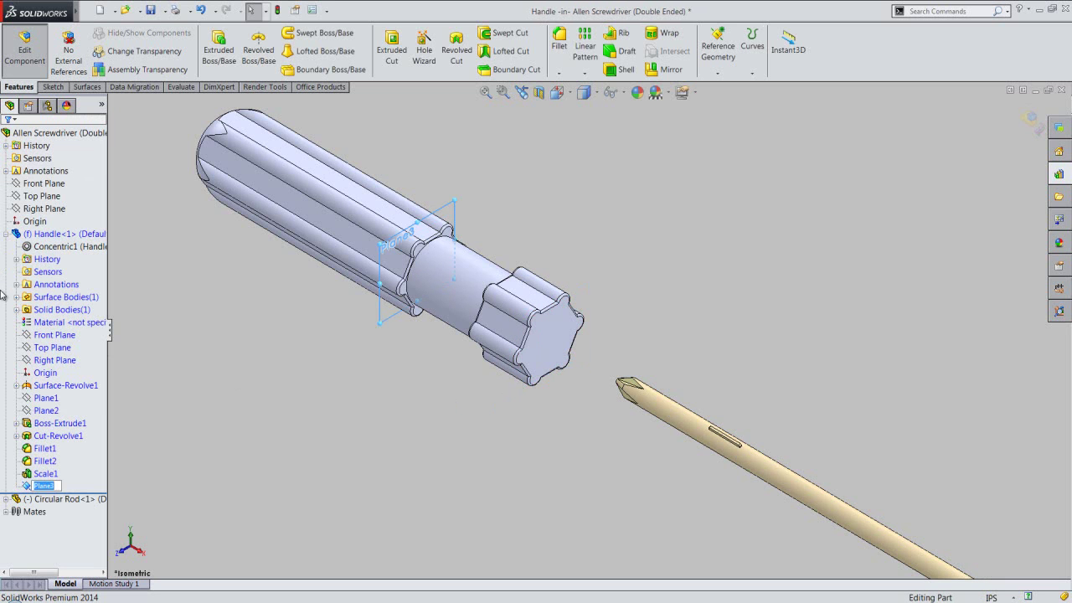
click(1023, 121)
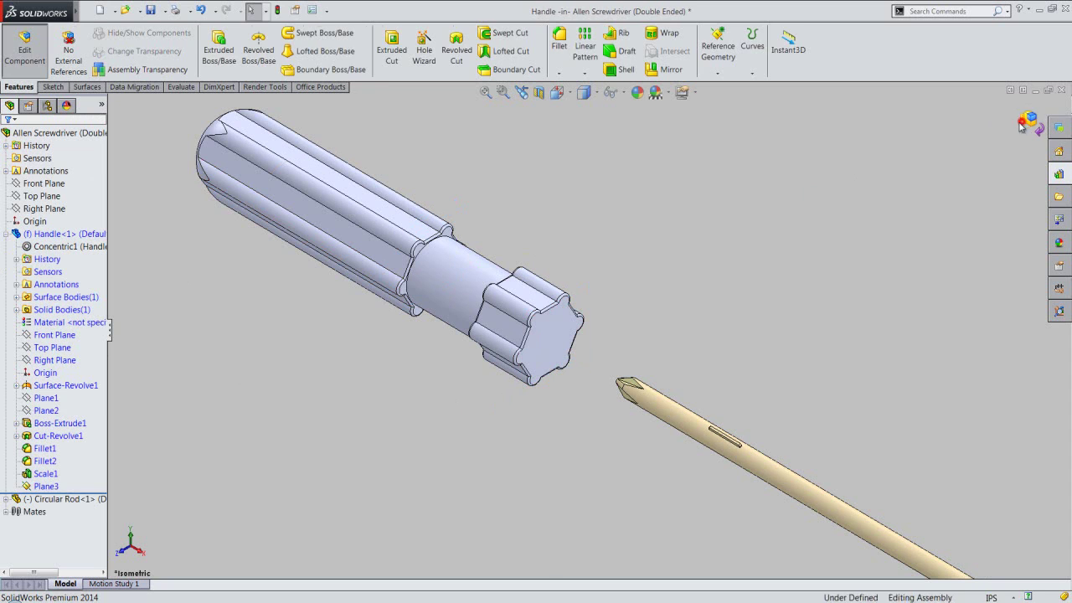
Step: Show reference planes and mate the rod's tip point Coincident with the Handle's Plane3
click(622, 92)
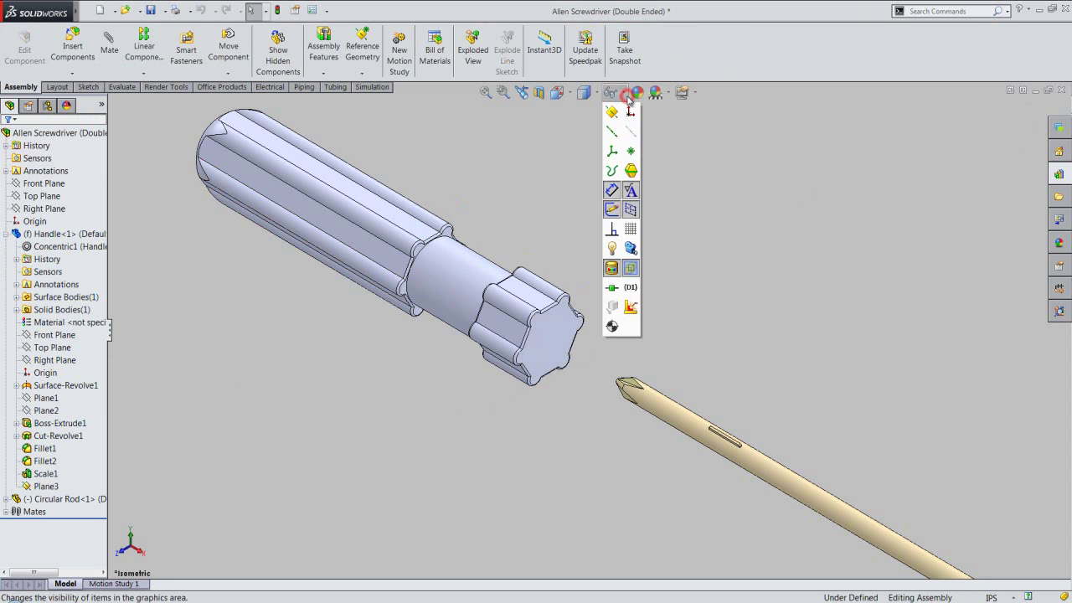
click(613, 112)
click(542, 176)
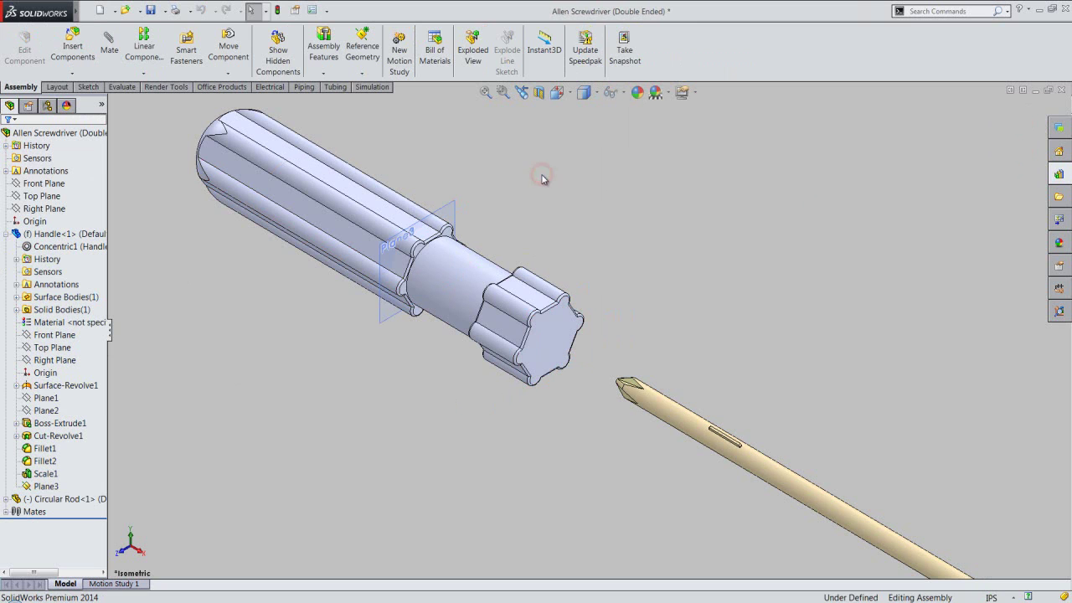
click(449, 216)
click(455, 216)
middle_drag(517, 237, 616, 236)
scroll(653, 302, down, 1)
scroll(653, 301, down, 3)
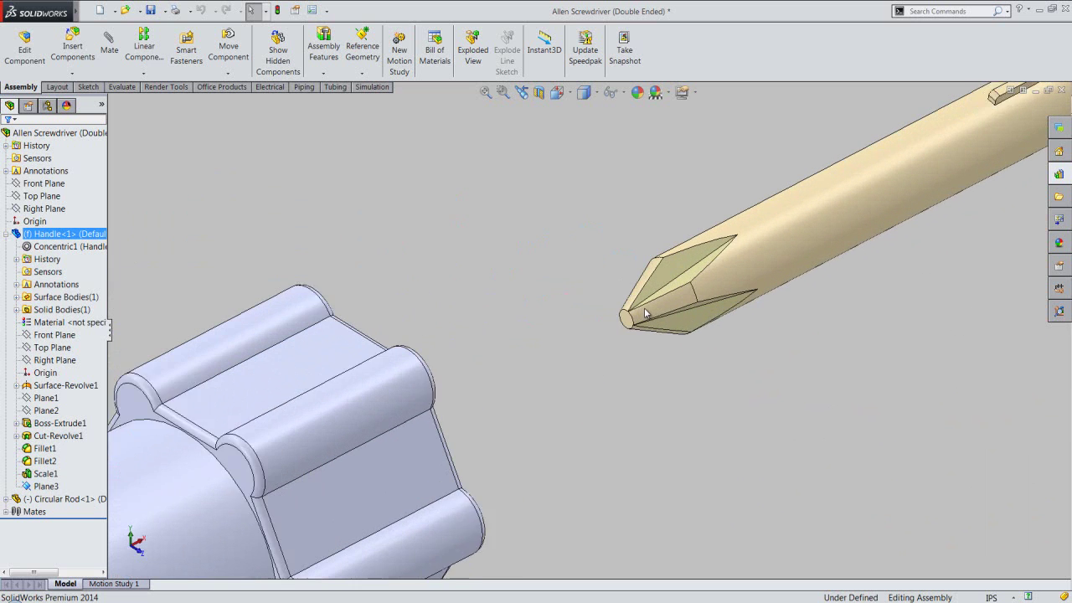
scroll(653, 301, down, 2)
click(616, 323)
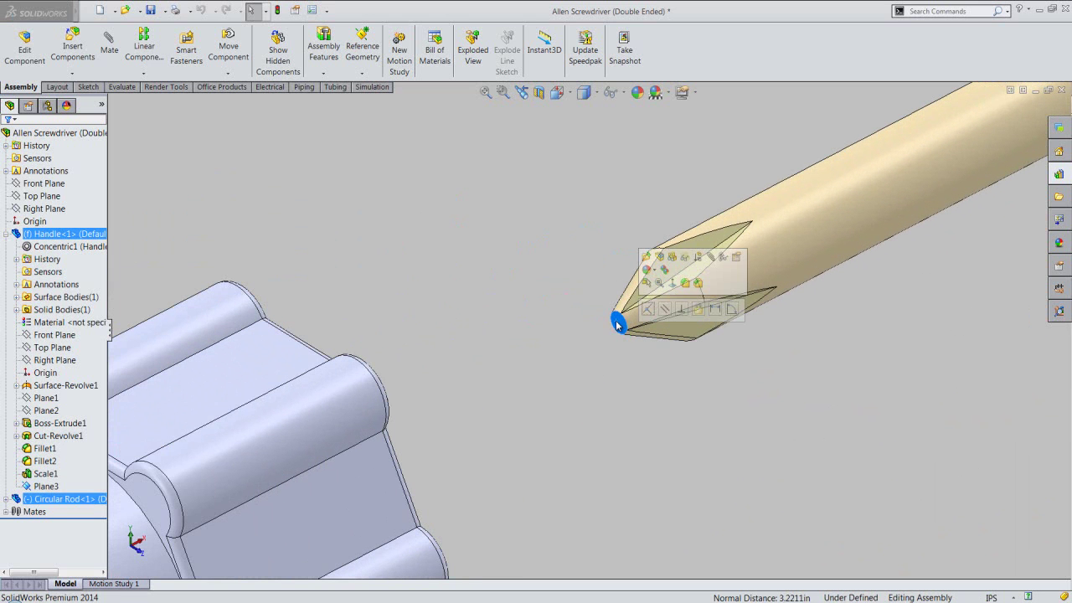
click(648, 309)
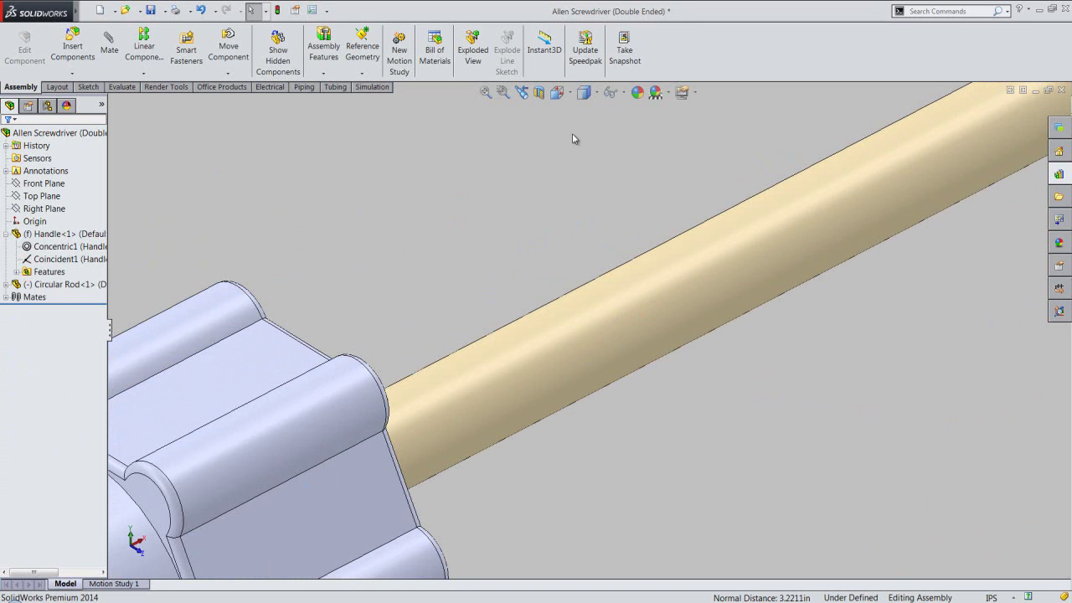
Step: Zoom to fit in isometric view and hide Plane3 under the Handle's features, collapsing the branch
key(ctrl+7)
click(572, 95)
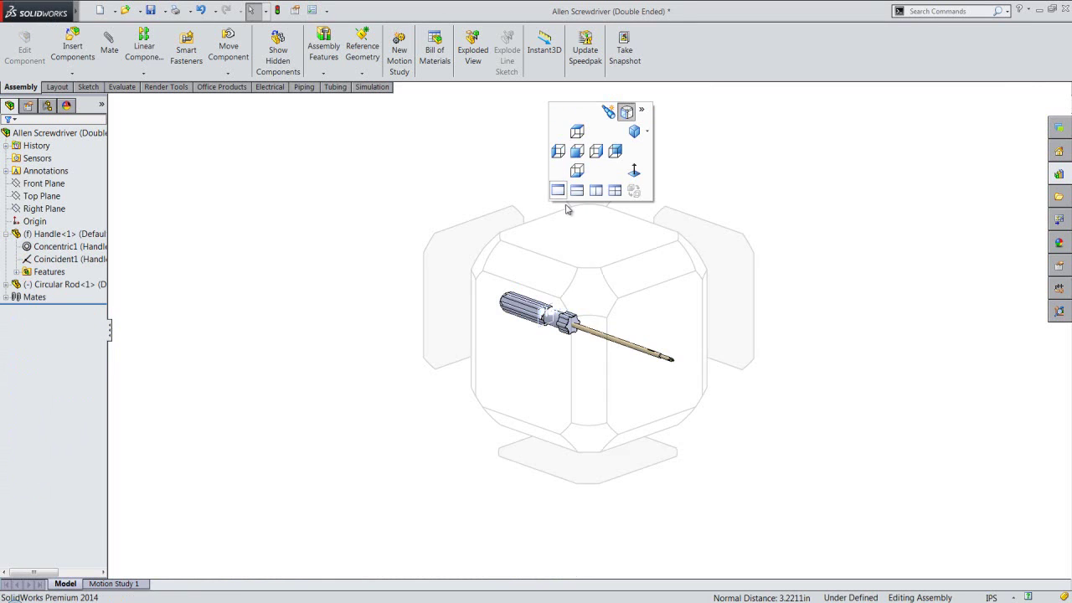
click(588, 289)
click(600, 295)
click(589, 292)
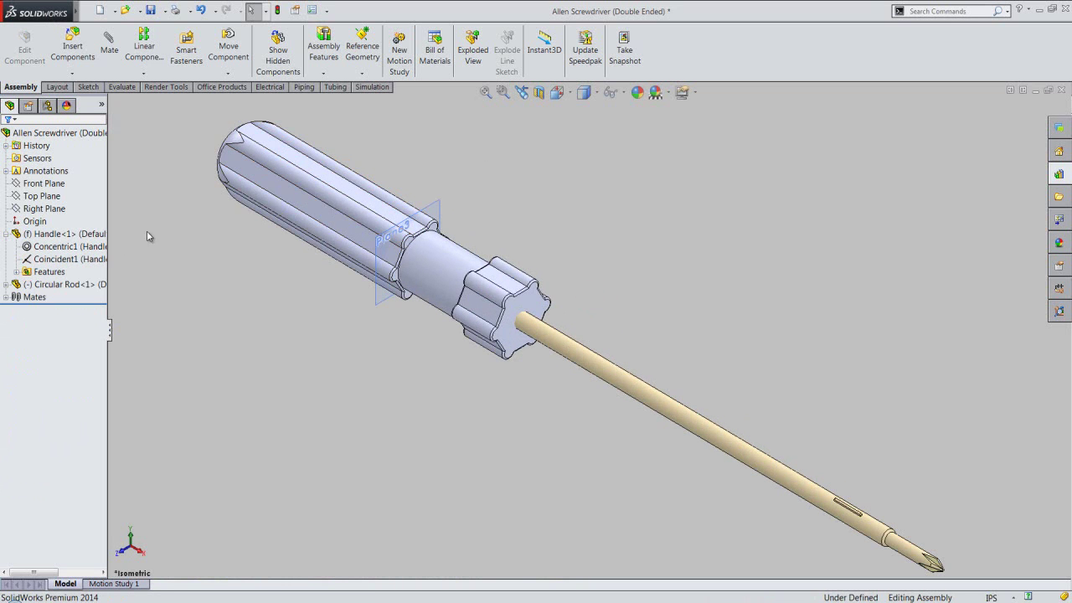
click(16, 272)
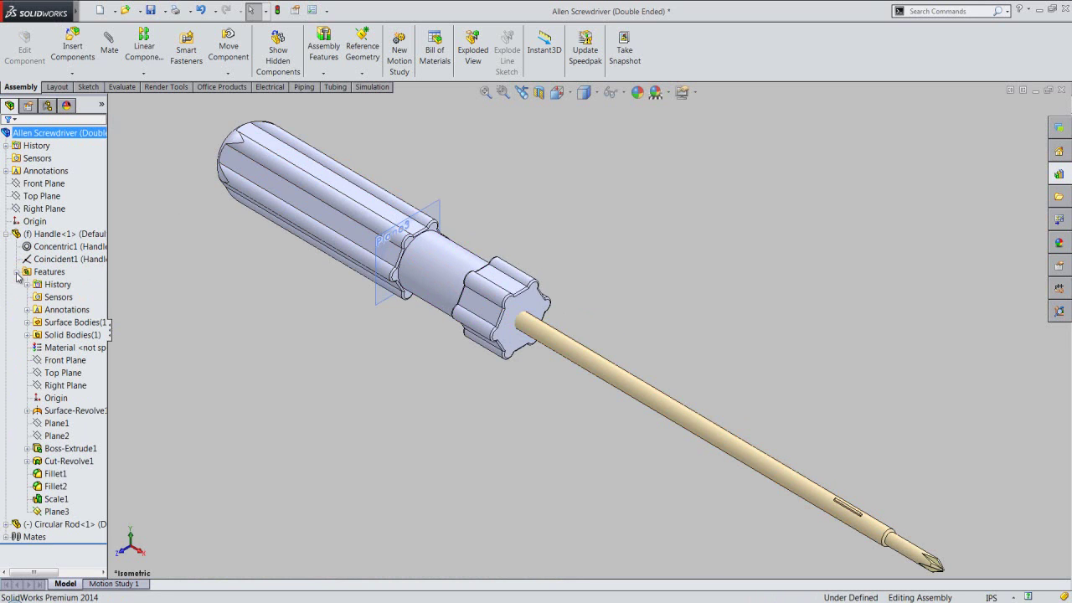
click(49, 514)
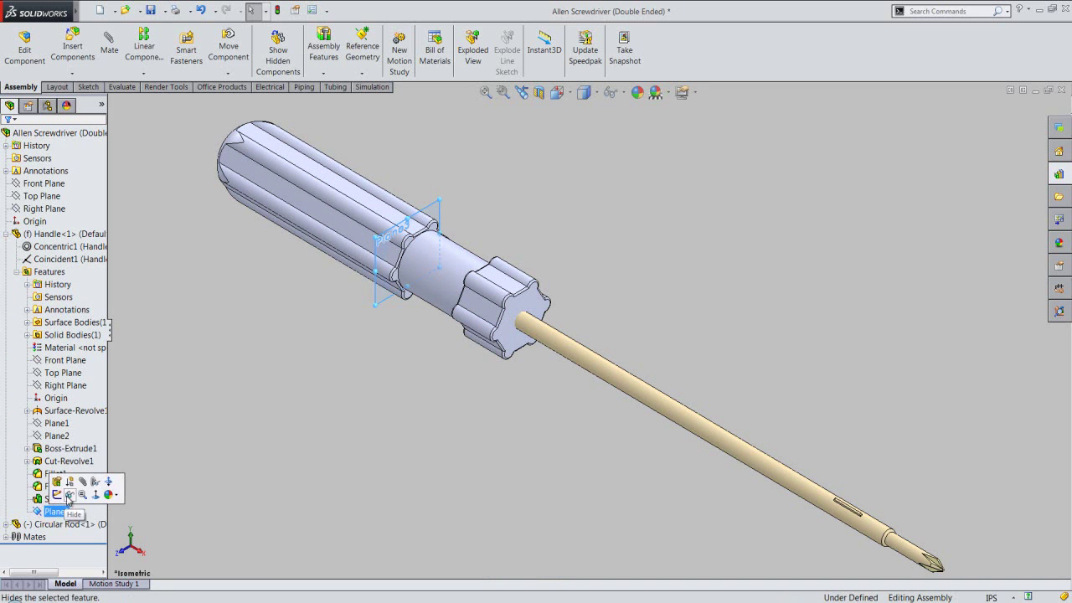
click(70, 494)
click(183, 414)
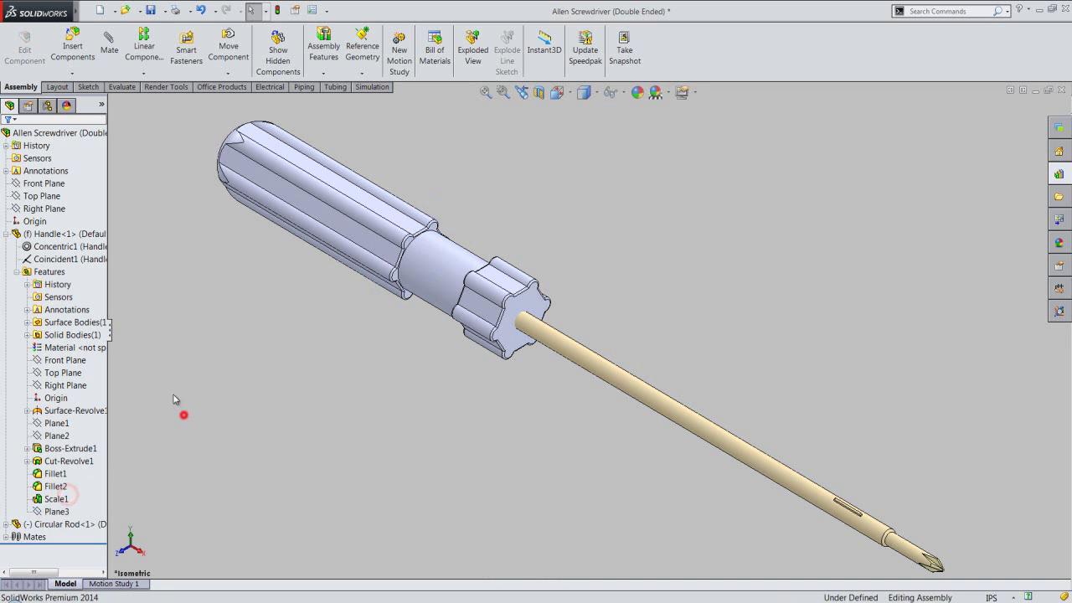
click(7, 234)
Step: Mate the rod's Top Plane Coincident with the assembly's Top Plane
click(153, 250)
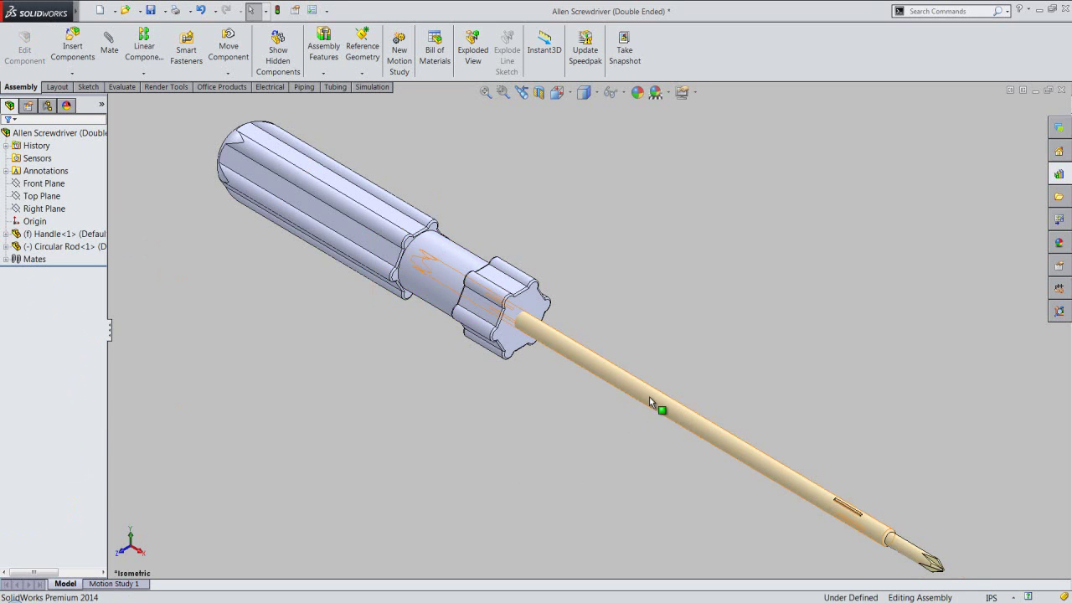
drag(648, 396, 646, 409)
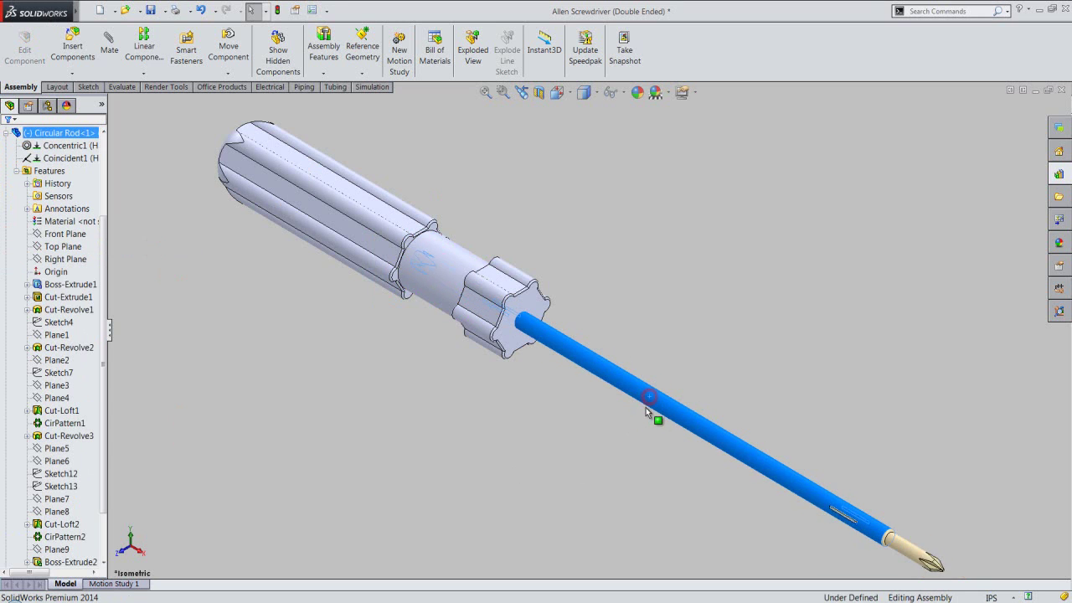
click(596, 426)
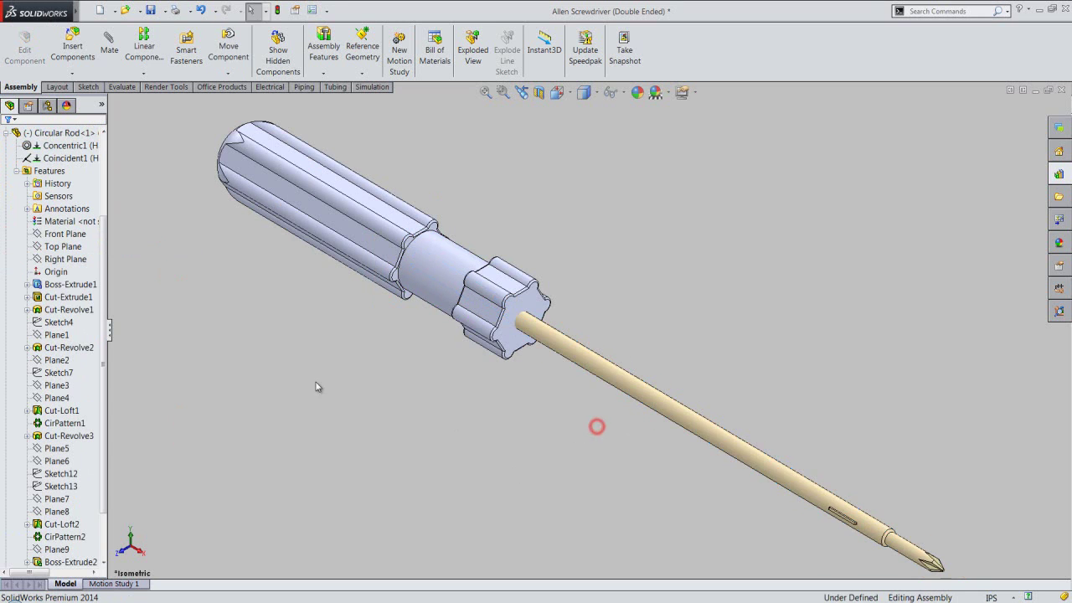
click(71, 250)
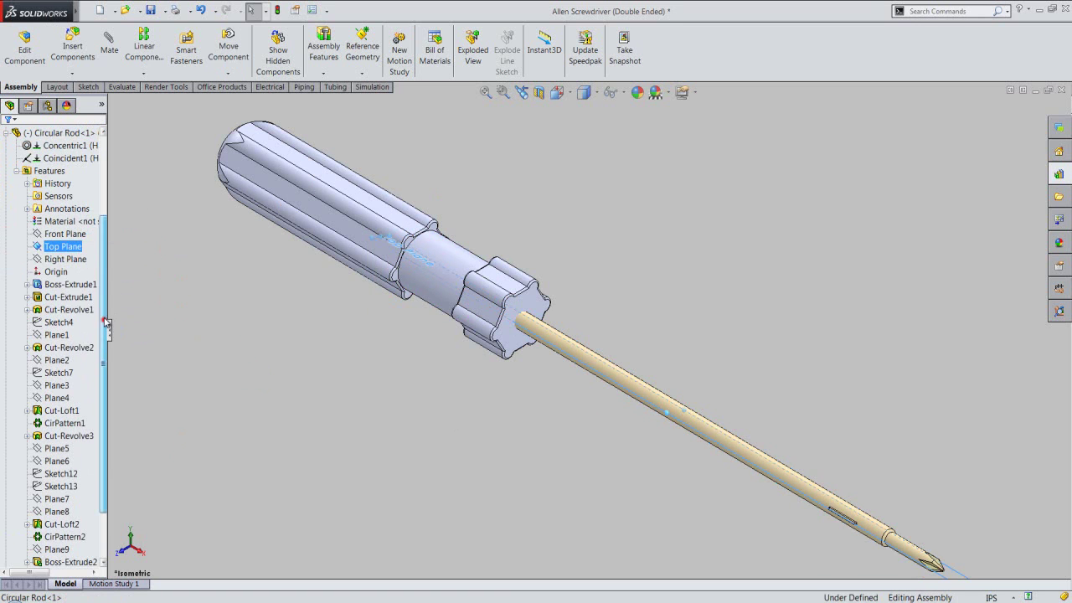
scroll(70, 186, up, 3)
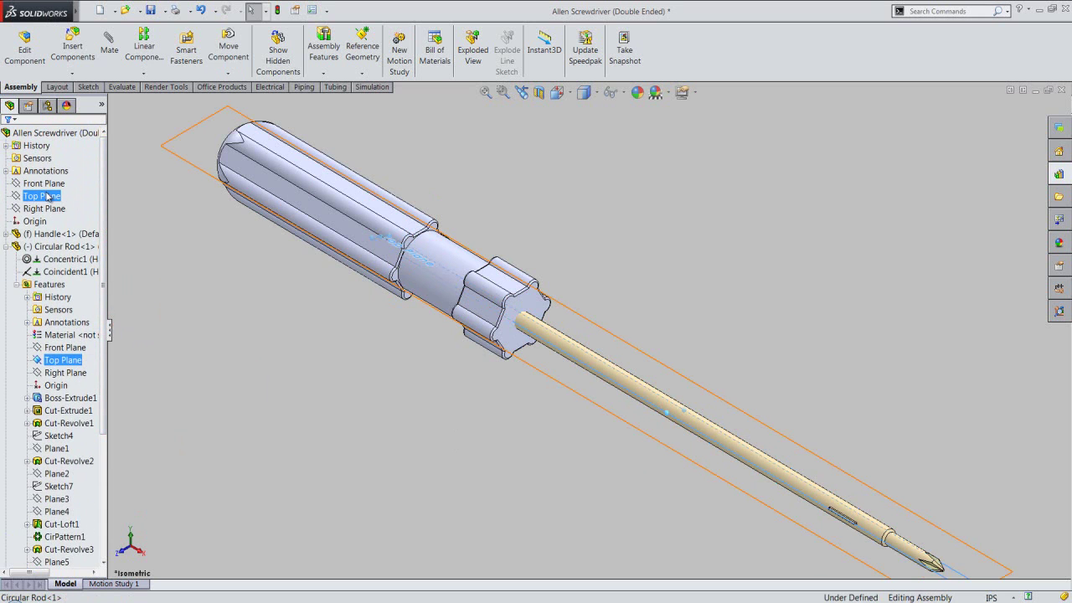
click(48, 196)
ctrl+click(44, 183)
click(55, 160)
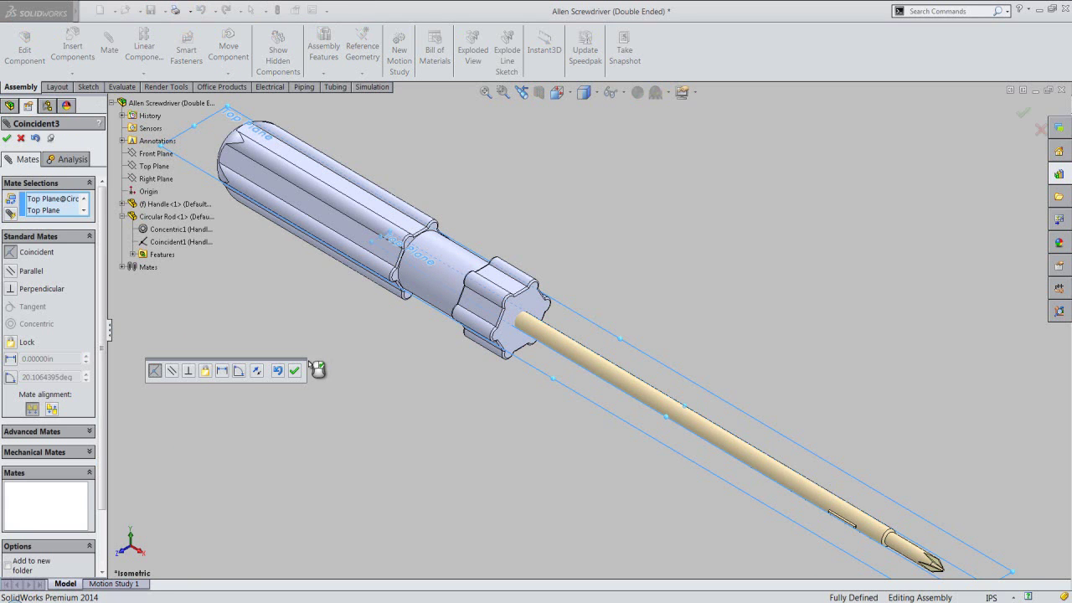
click(295, 371)
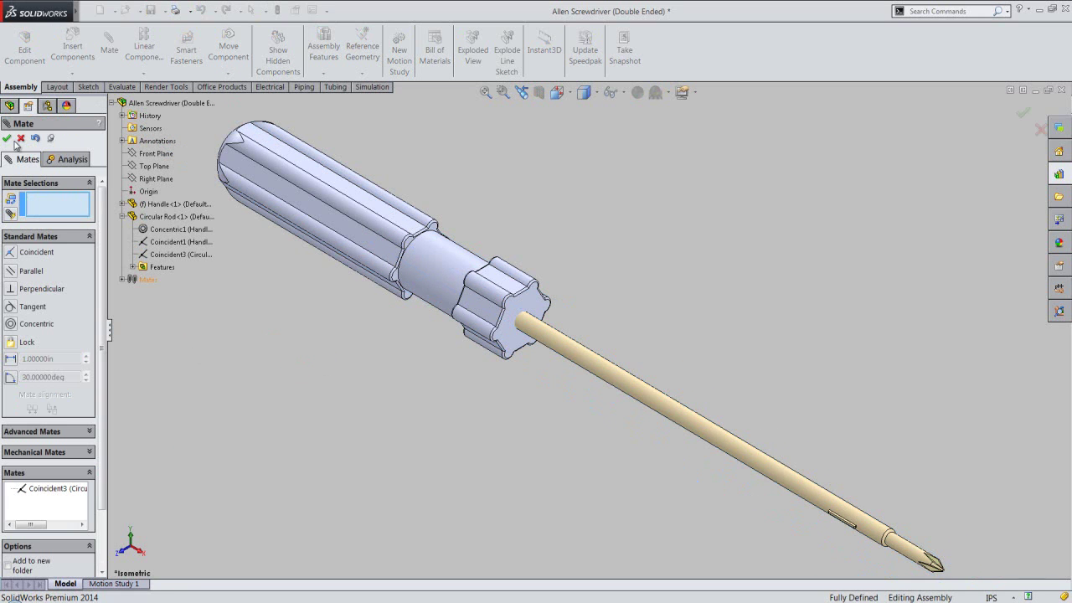
click(10, 139)
click(246, 375)
Step: Collapse all items in the FeatureManager design tree
right_click(84, 162)
click(138, 168)
click(152, 231)
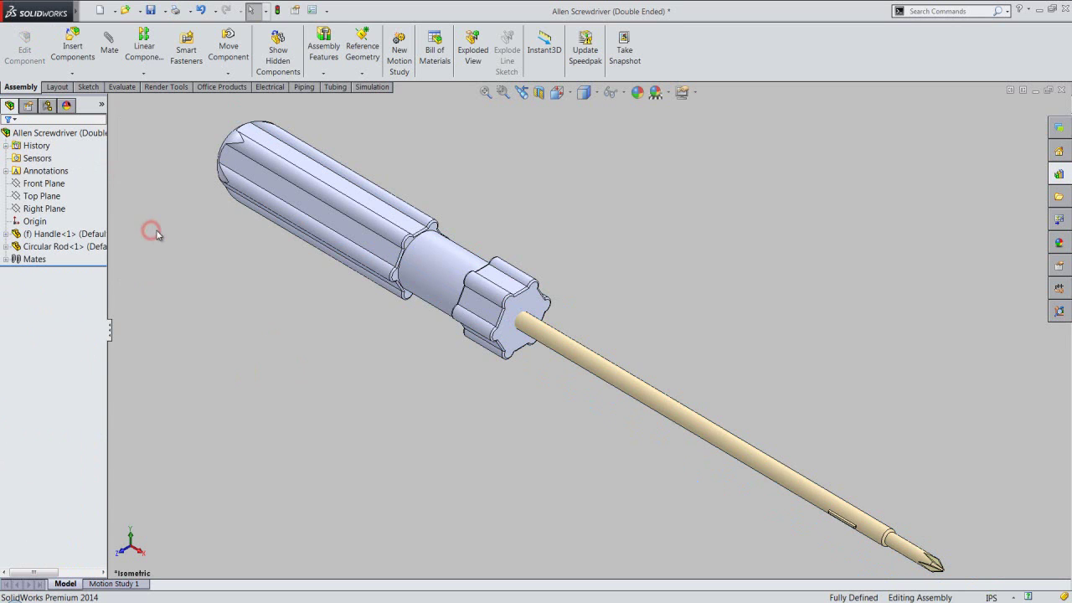
Step: Save the assembly and begin editing the Handle part in context
click(151, 11)
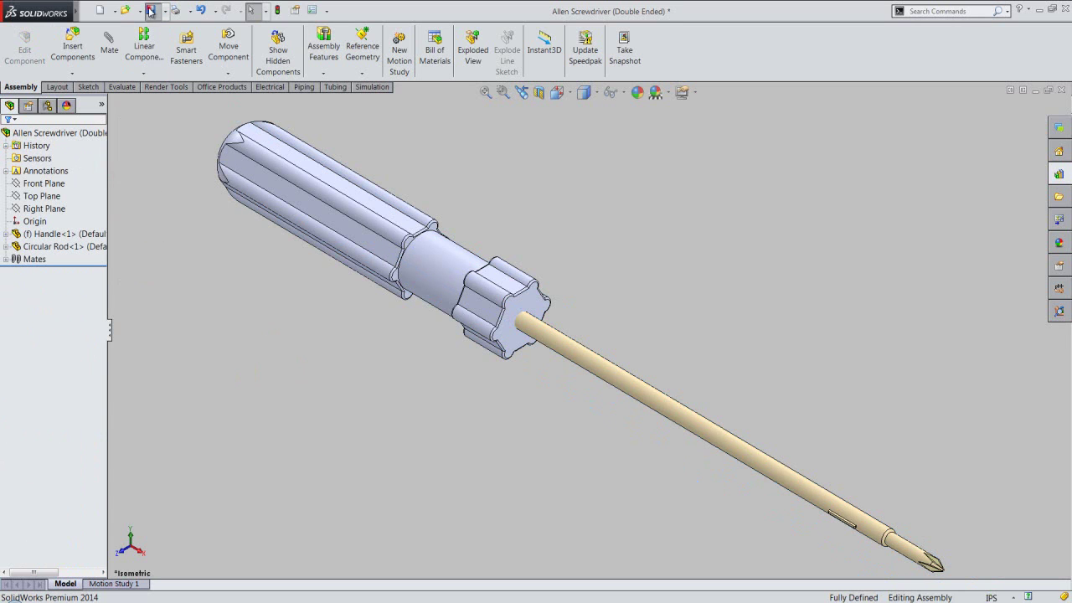
click(204, 267)
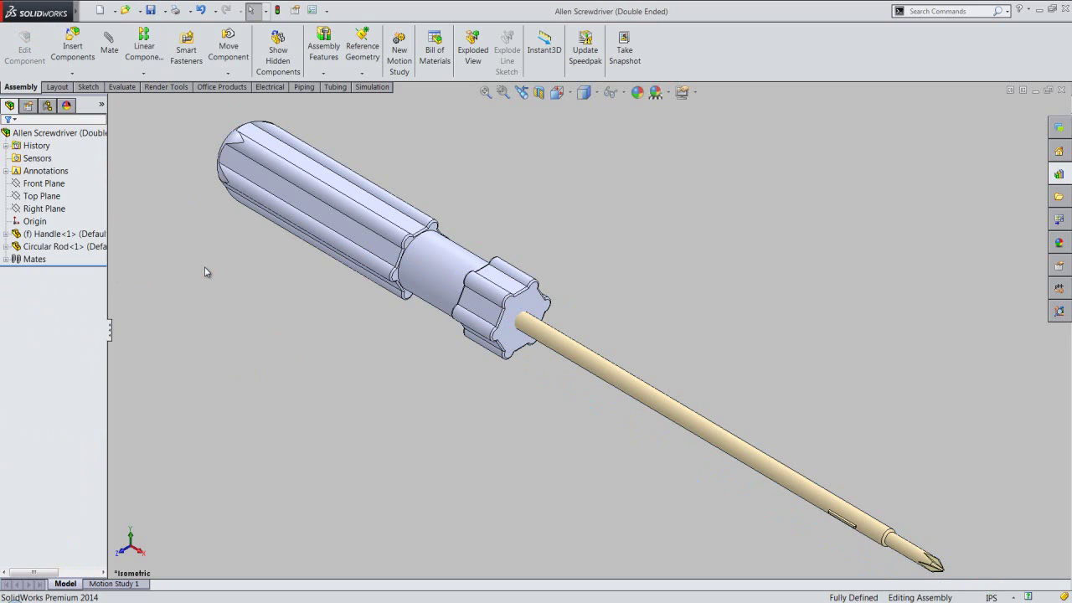
click(436, 276)
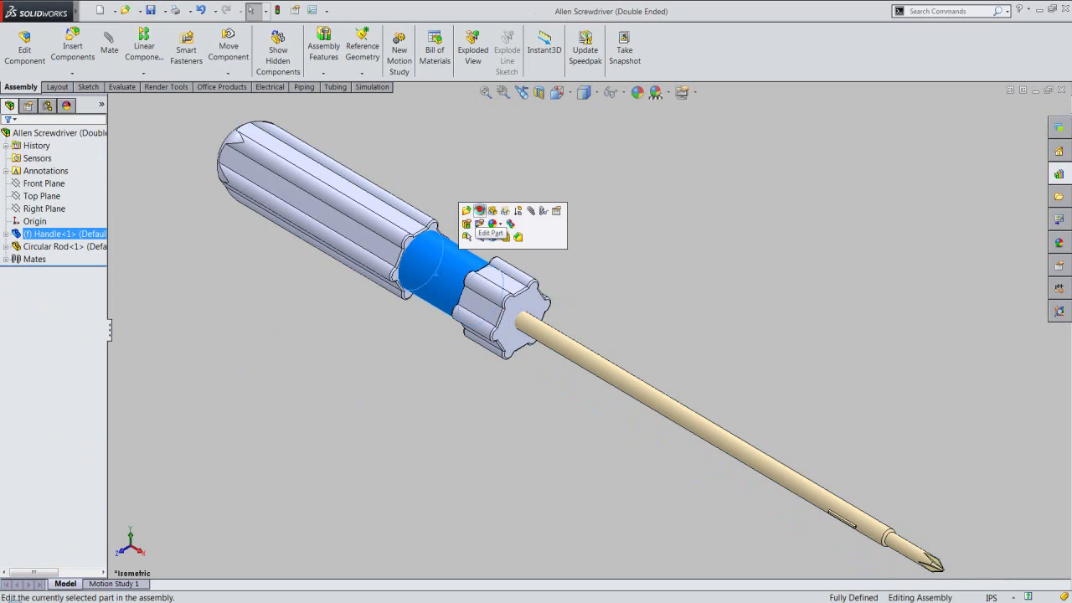
click(479, 210)
click(663, 302)
Step: Start a new sketch on the Handle's hexagonal end face
scroll(569, 301, down, 2)
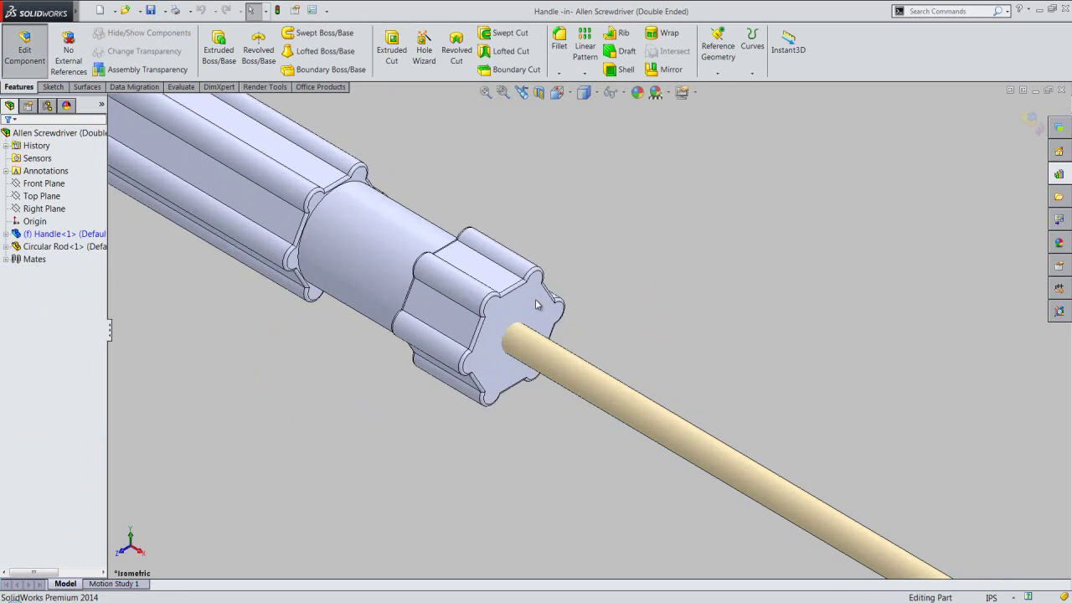
scroll(535, 285, down, 2)
click(517, 321)
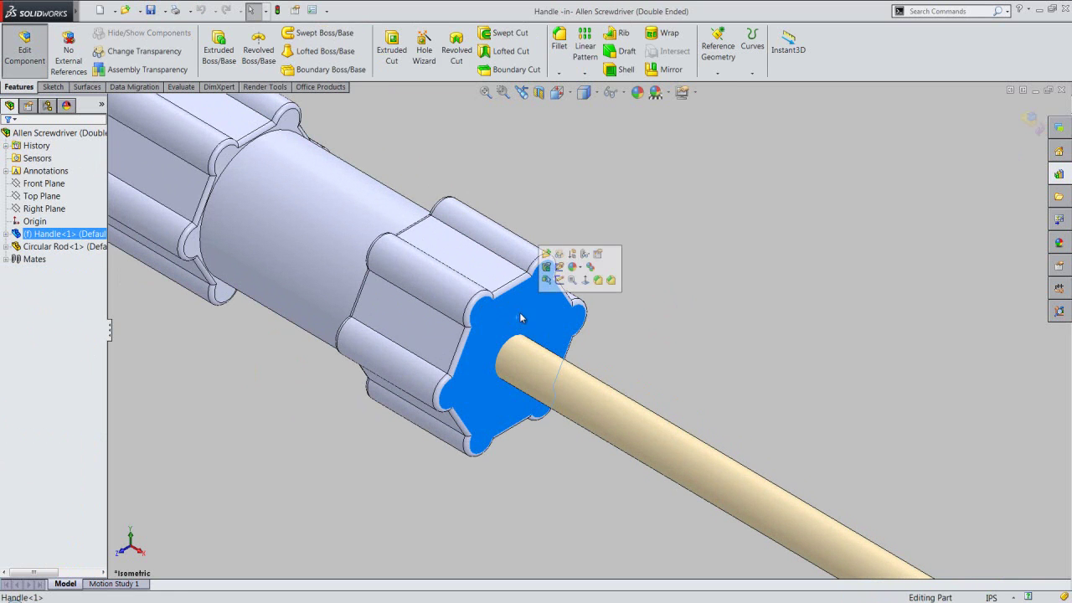
click(559, 266)
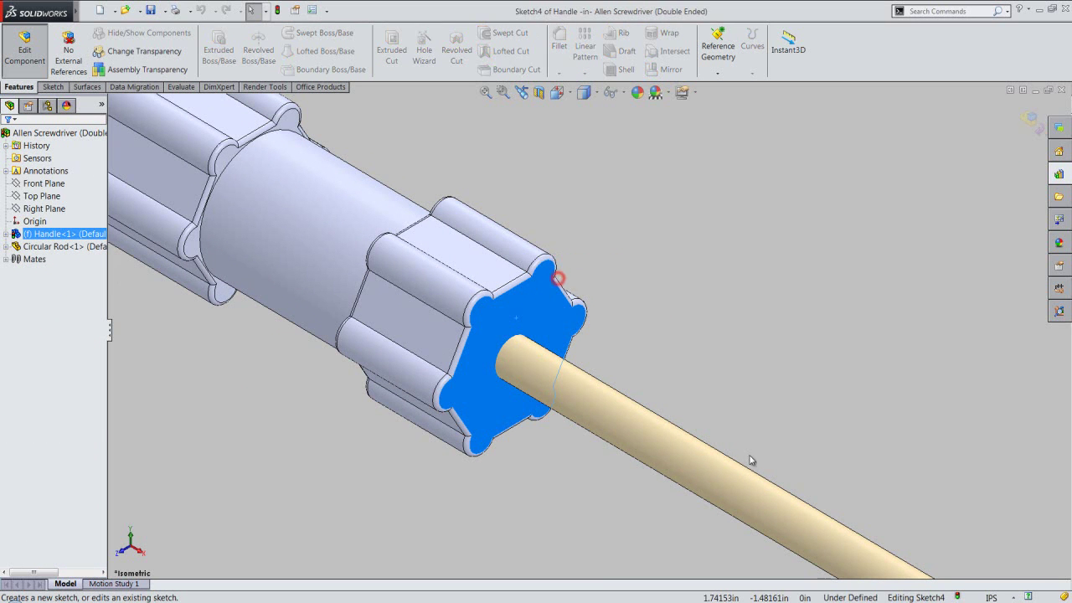
click(736, 374)
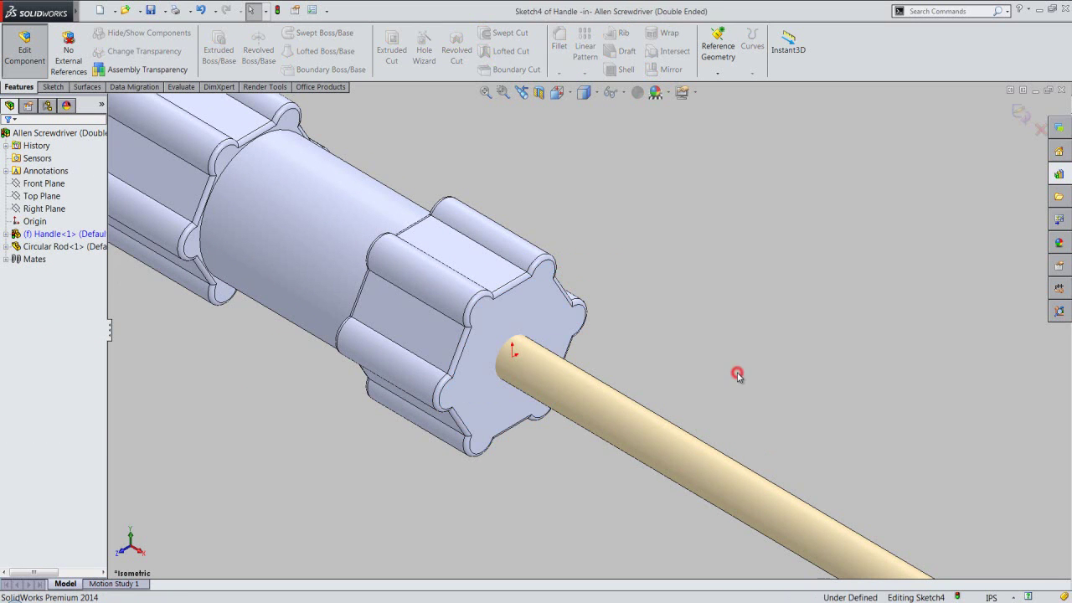
click(595, 260)
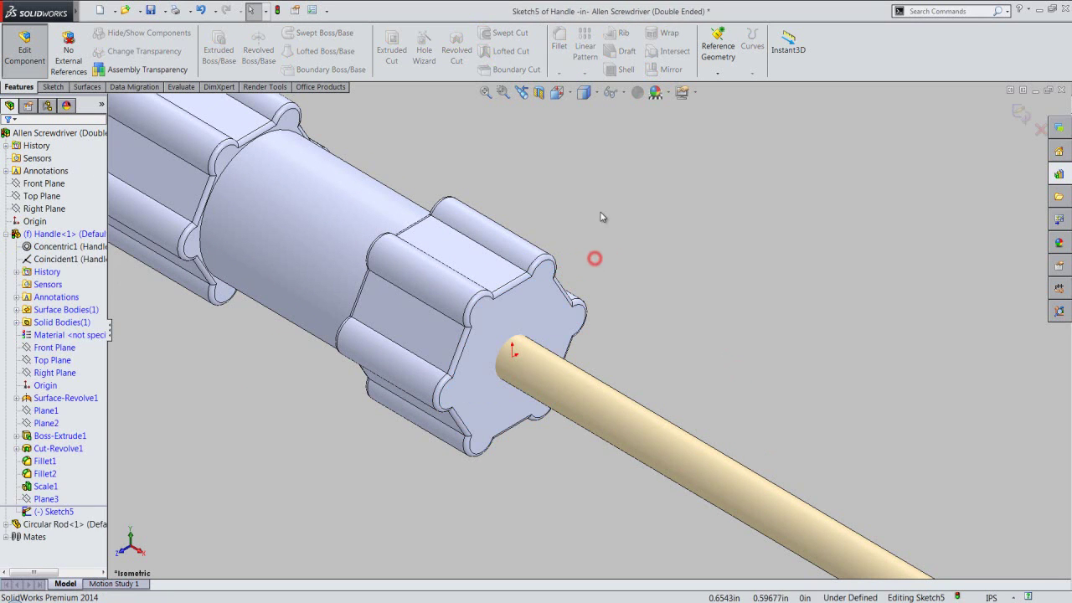
Step: View the end face straight on from the Right in wireframe, with sketch tools showing
click(569, 97)
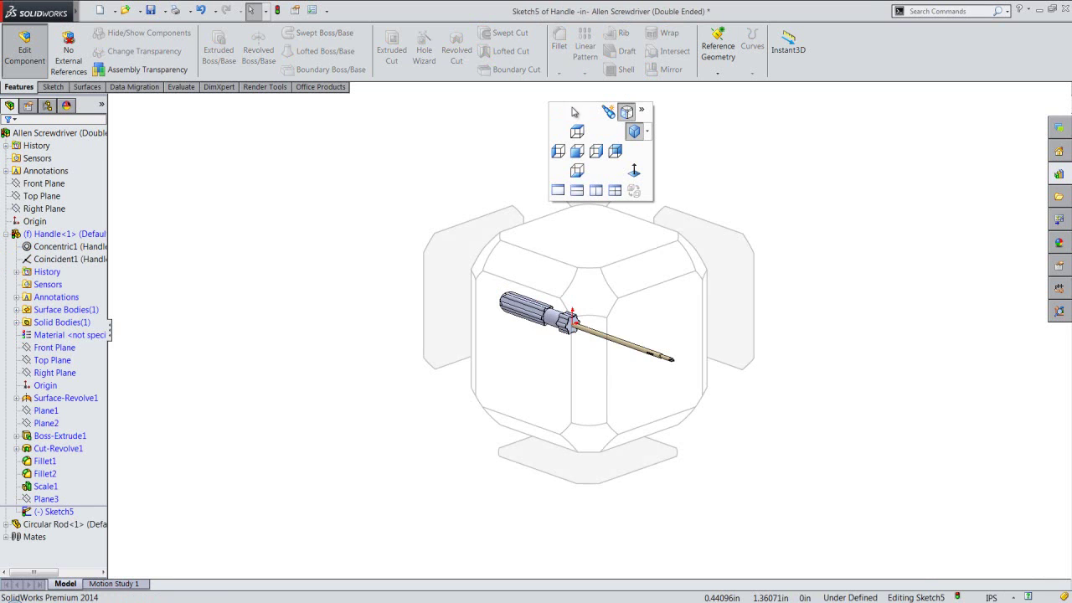
click(653, 314)
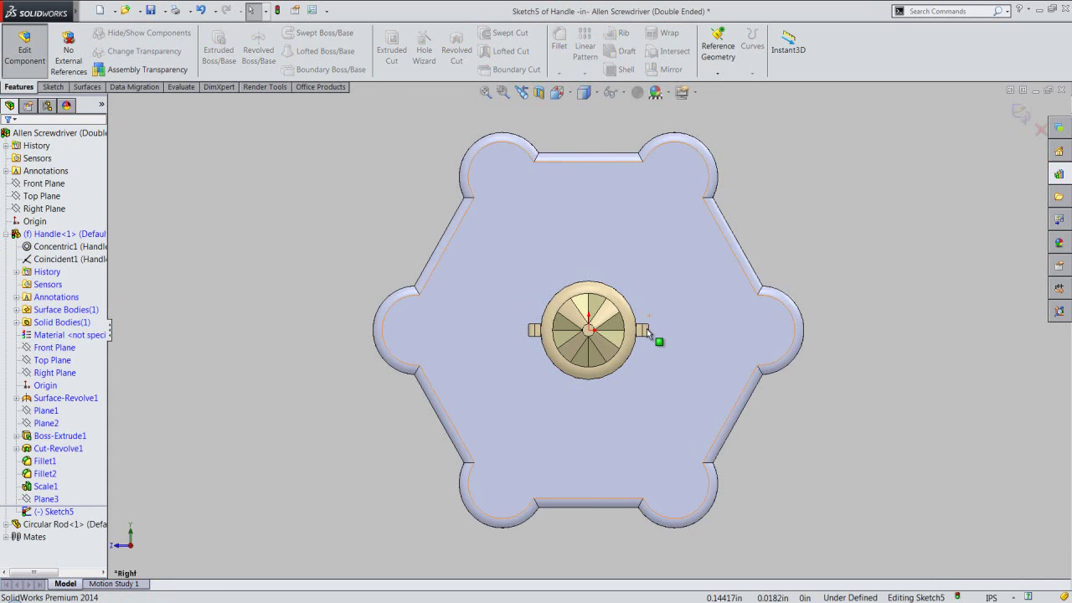
scroll(599, 322, down, 2)
scroll(590, 306, down, 1)
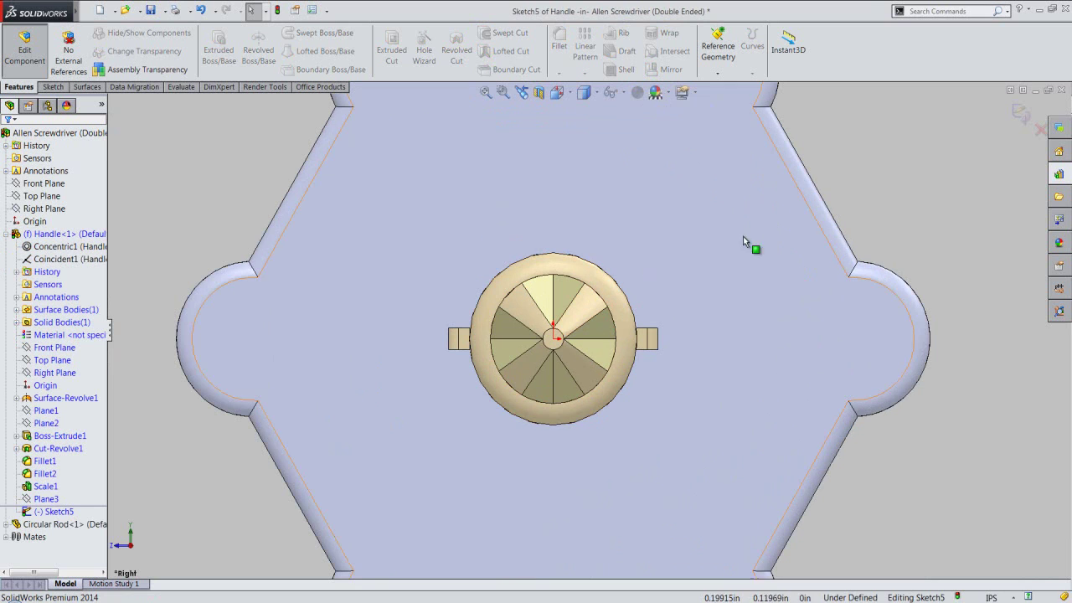
click(597, 93)
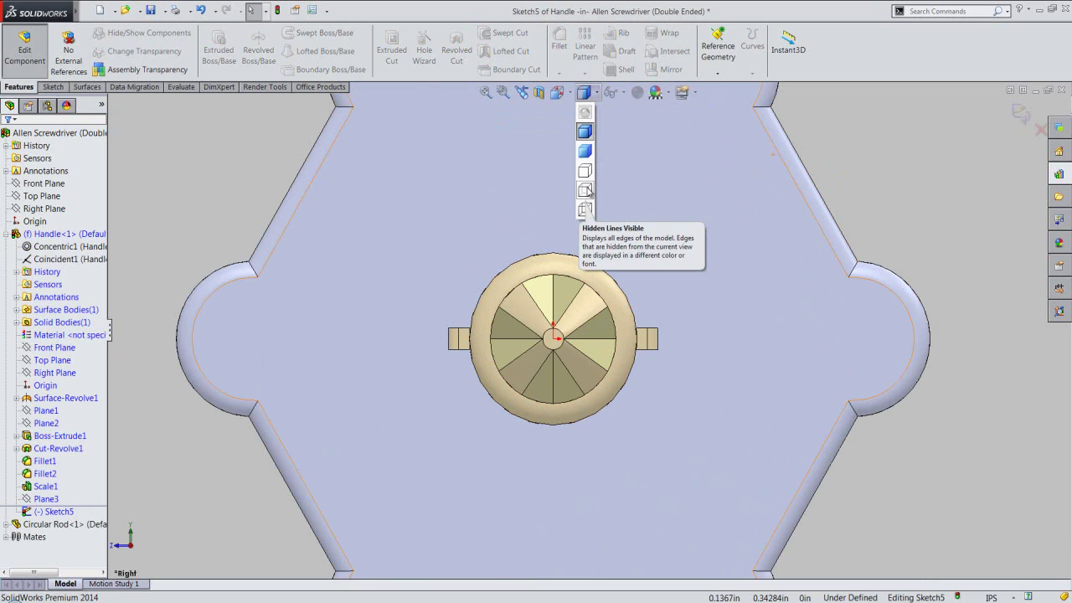
click(584, 210)
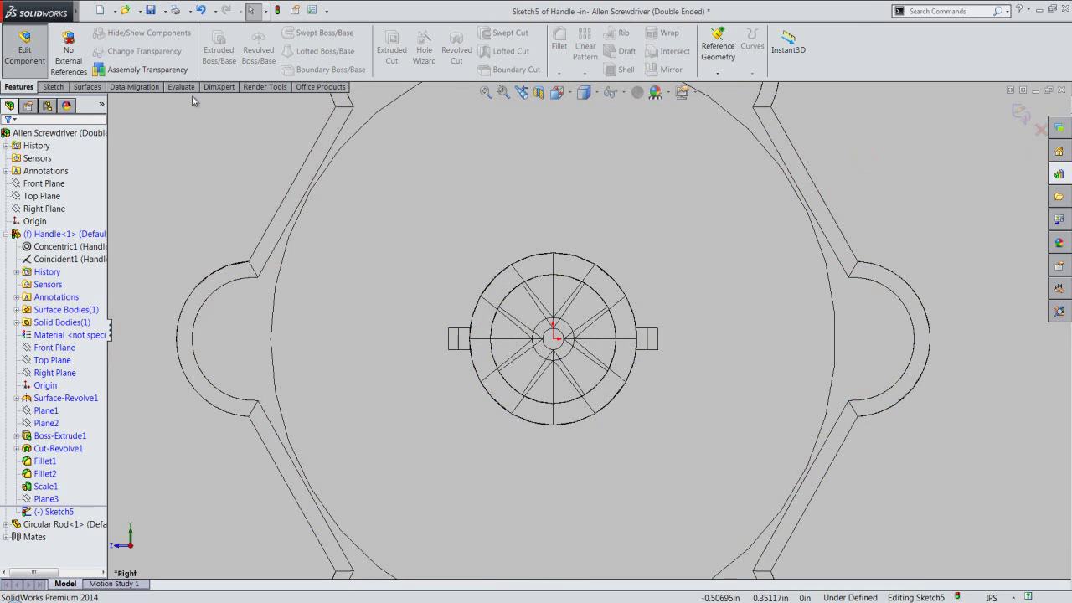
click(62, 87)
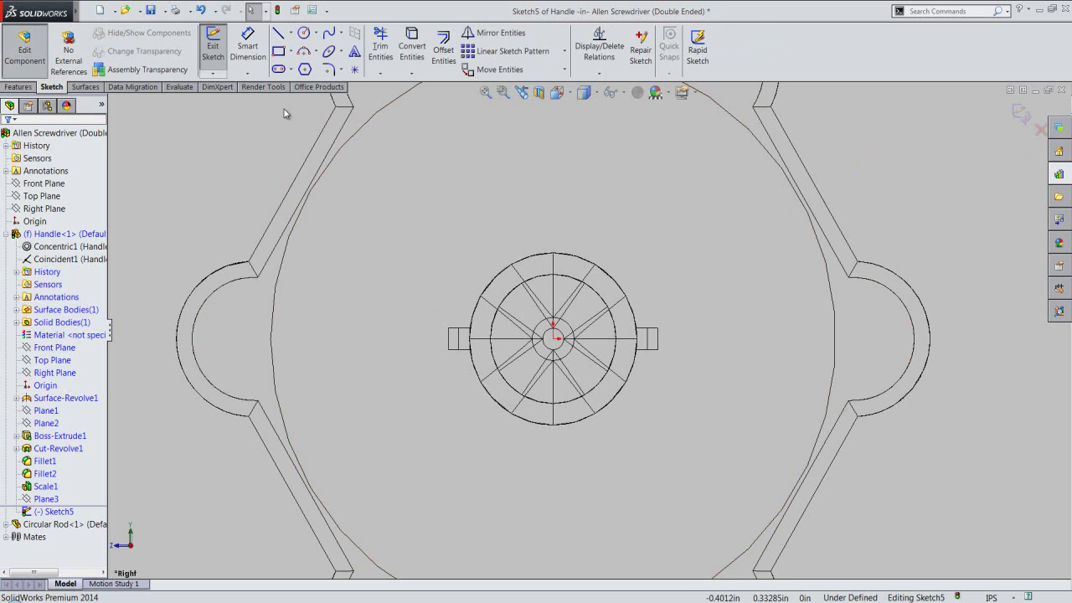
Step: Convert the rod's circle and every edge of both side tabs into Sketch5
click(409, 51)
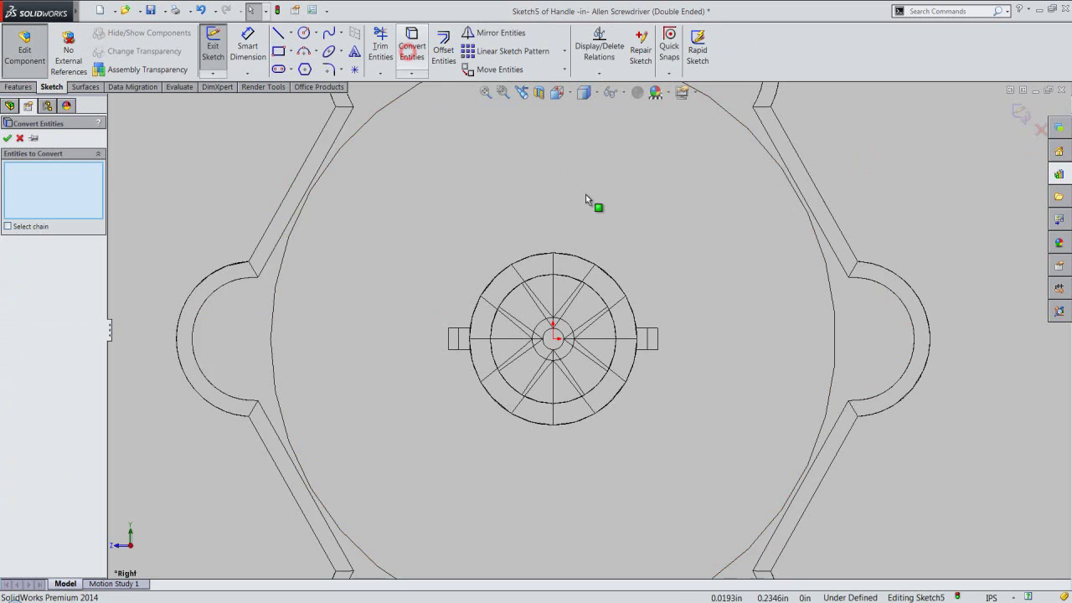
click(578, 254)
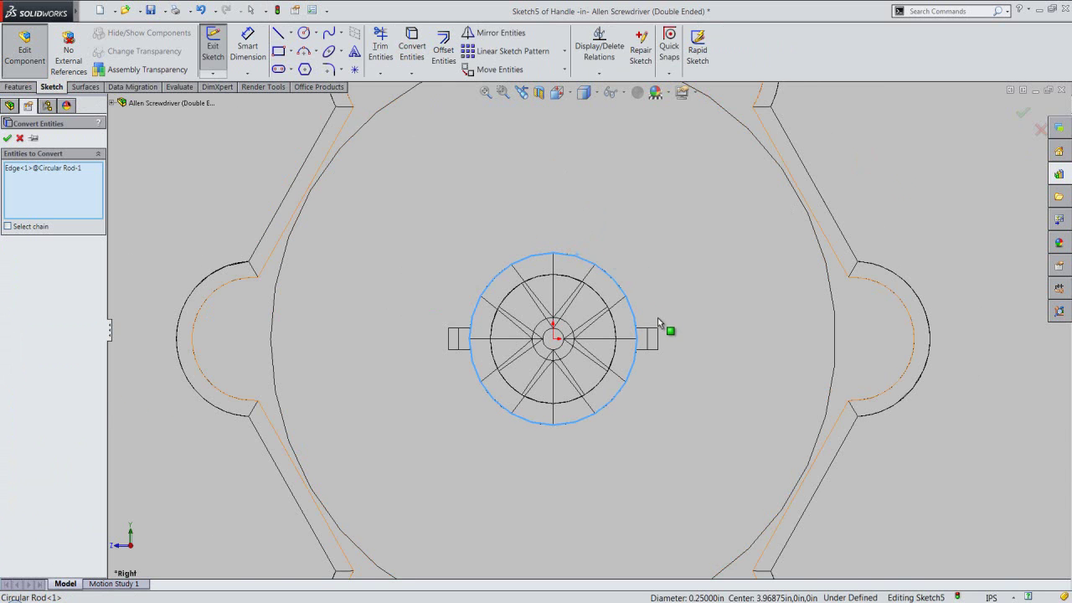
scroll(658, 322, down, 2)
scroll(656, 323, down, 3)
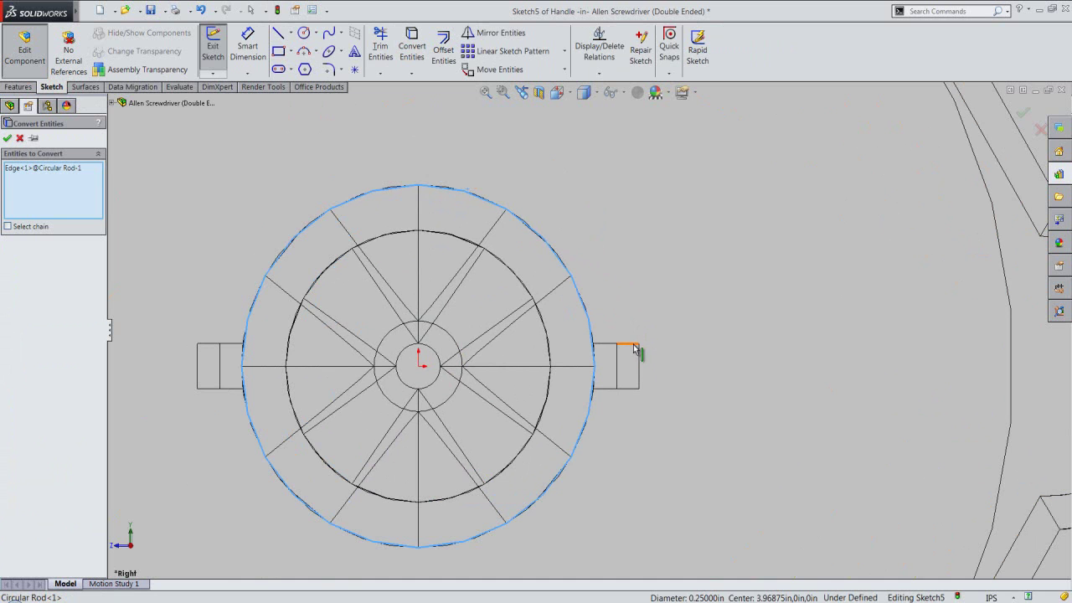
click(633, 343)
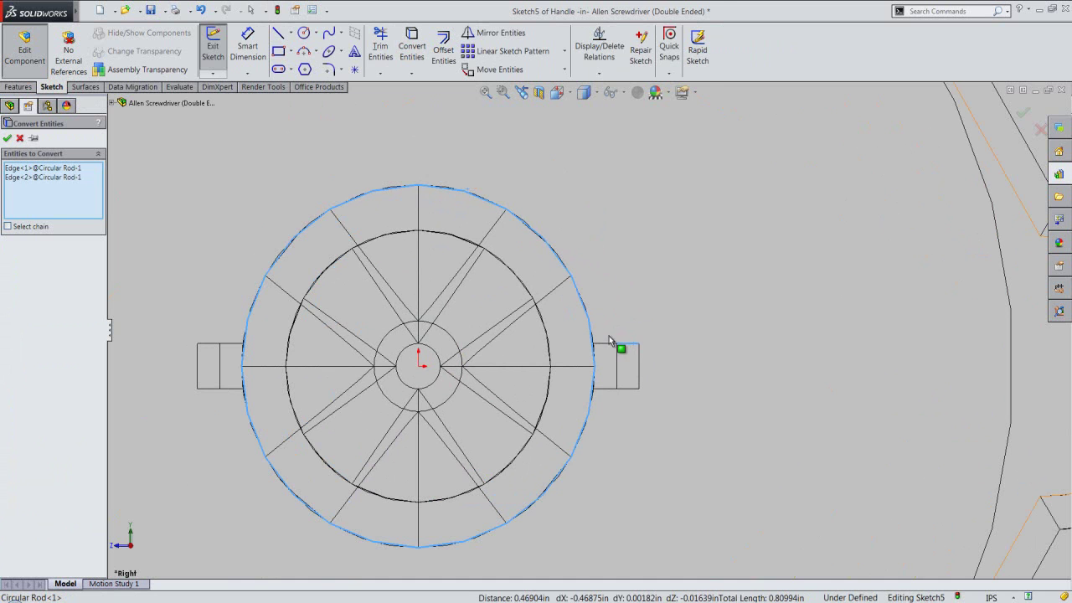
click(611, 341)
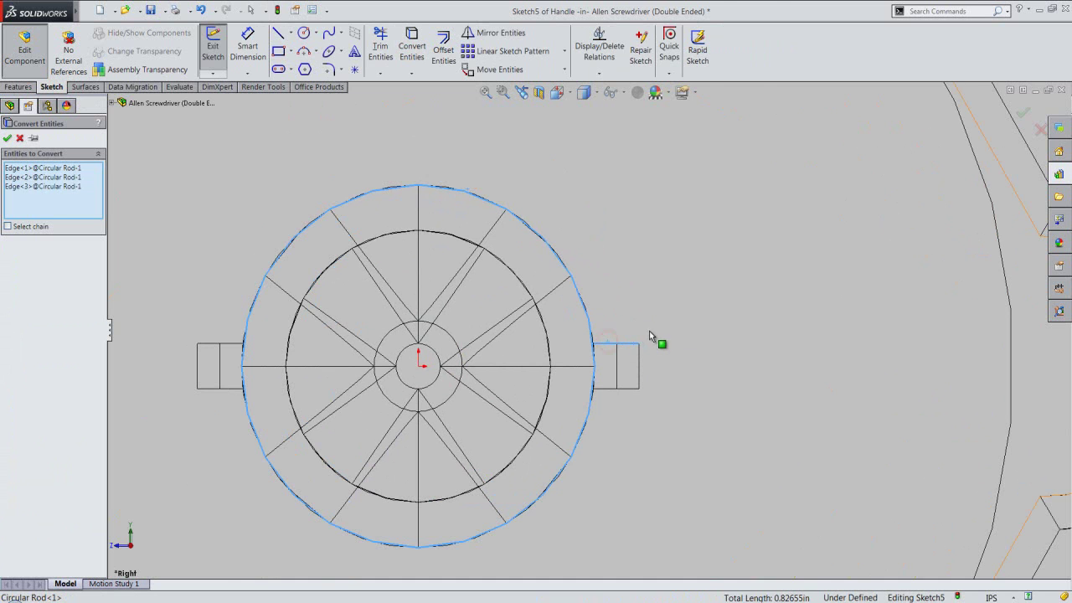
click(629, 388)
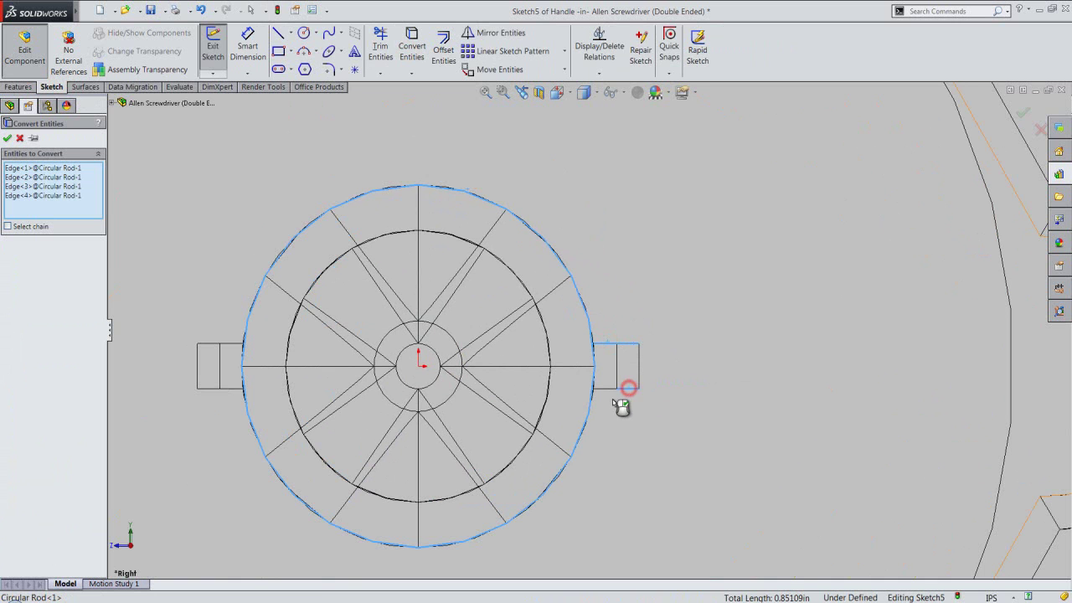
click(604, 390)
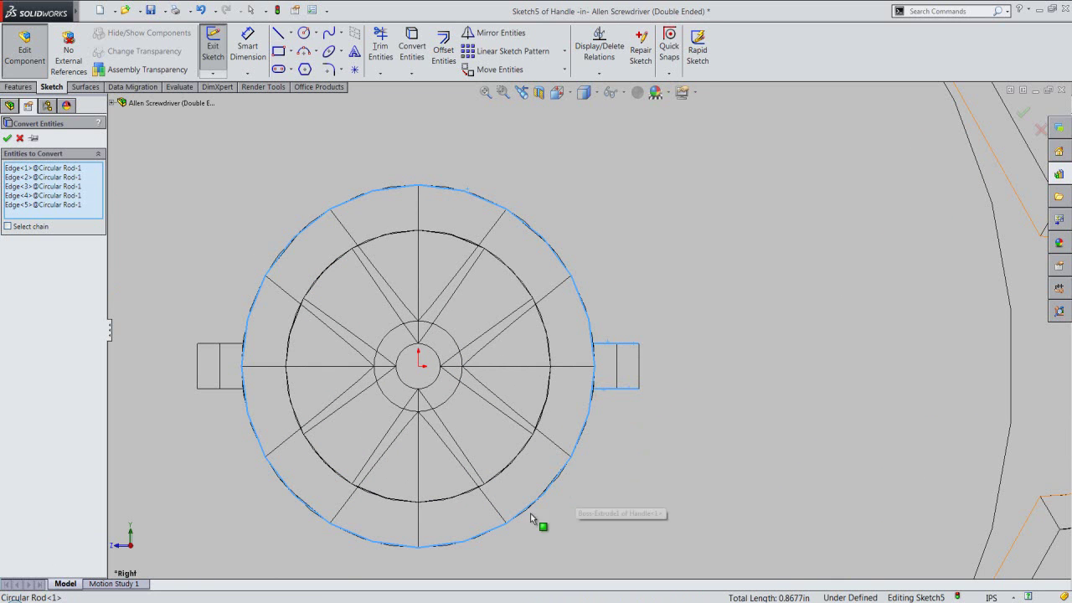
click(210, 390)
click(198, 366)
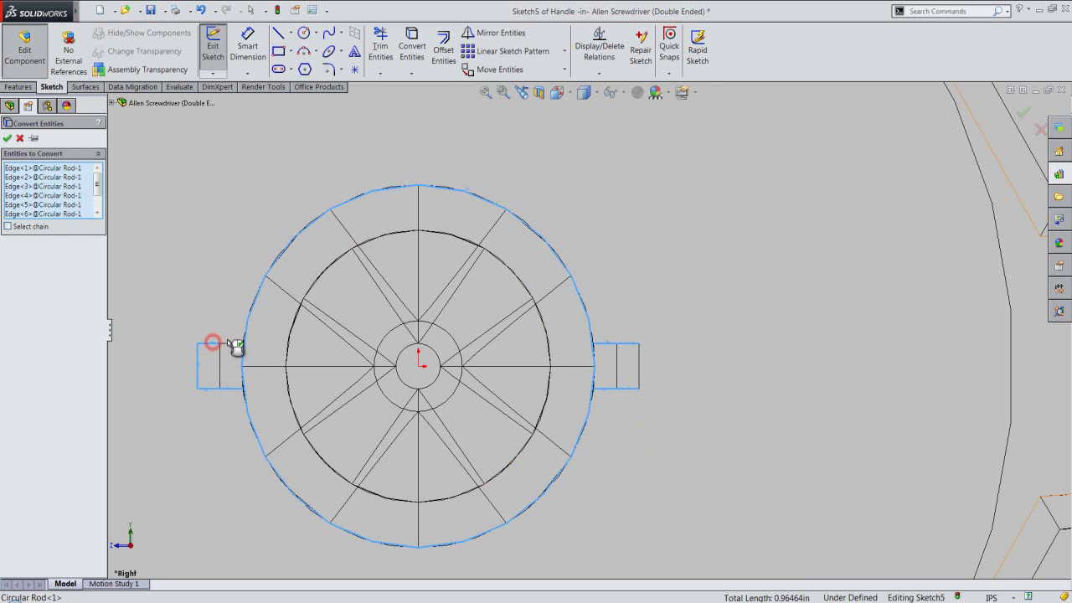
click(230, 345)
click(637, 355)
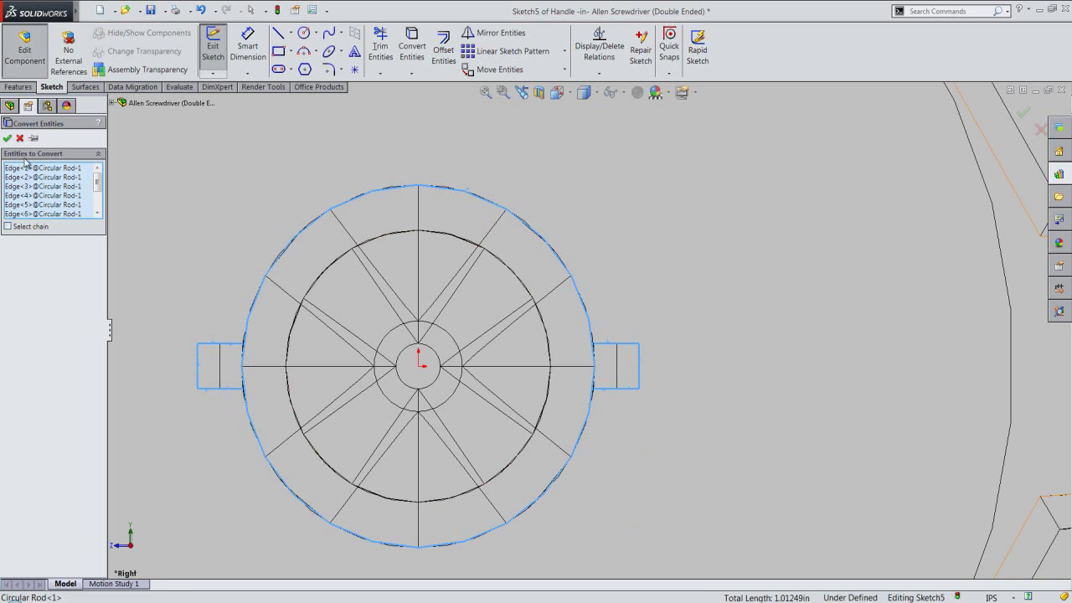
click(8, 139)
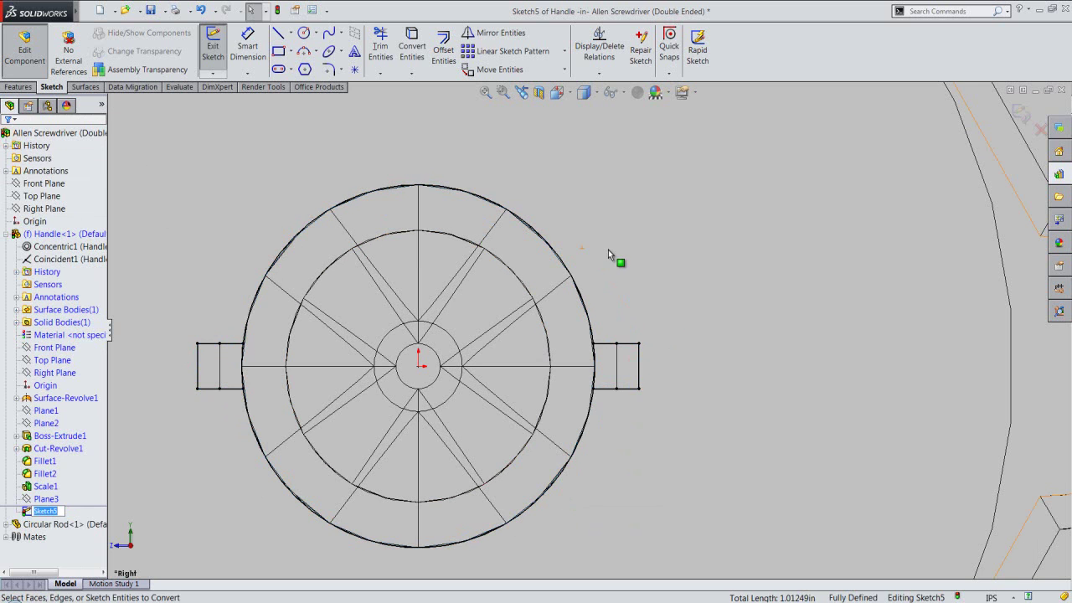
Step: Zoom out, restore shaded-with-edges display and exit Sketch5
key(z)
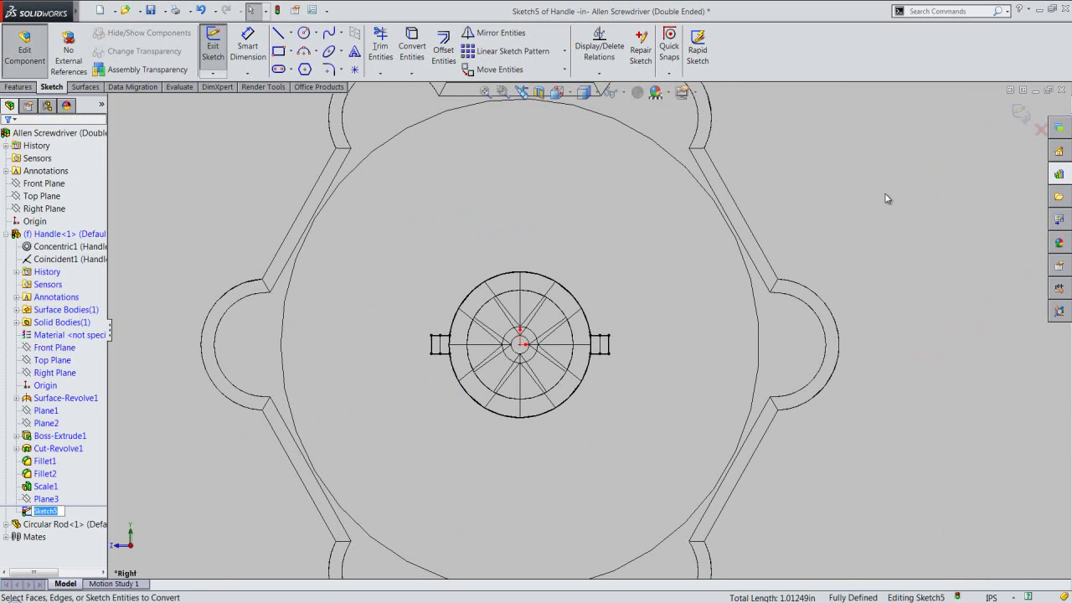
click(591, 93)
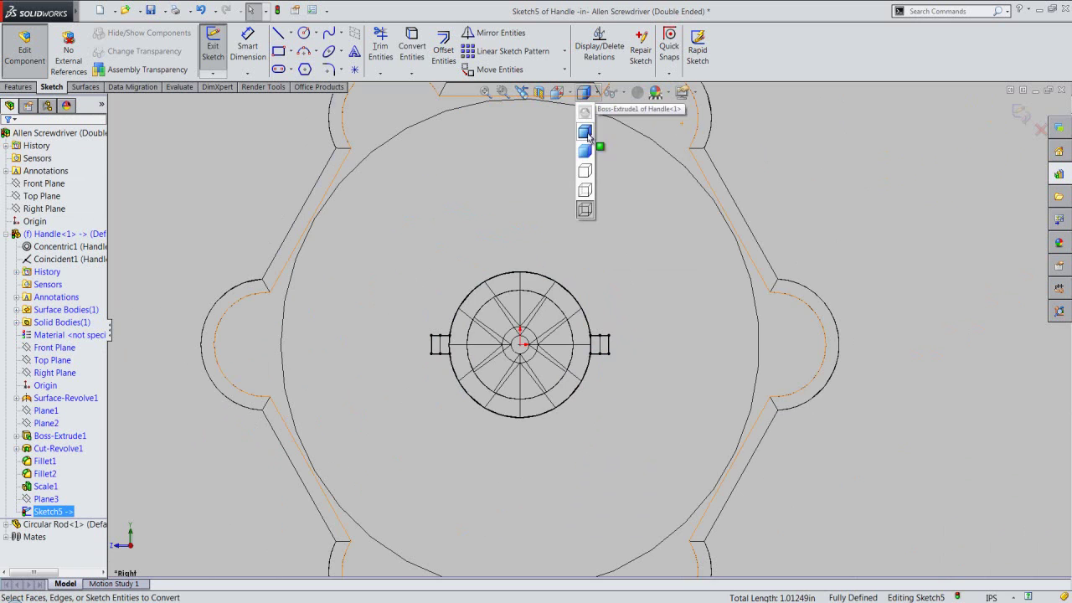
click(585, 131)
click(813, 224)
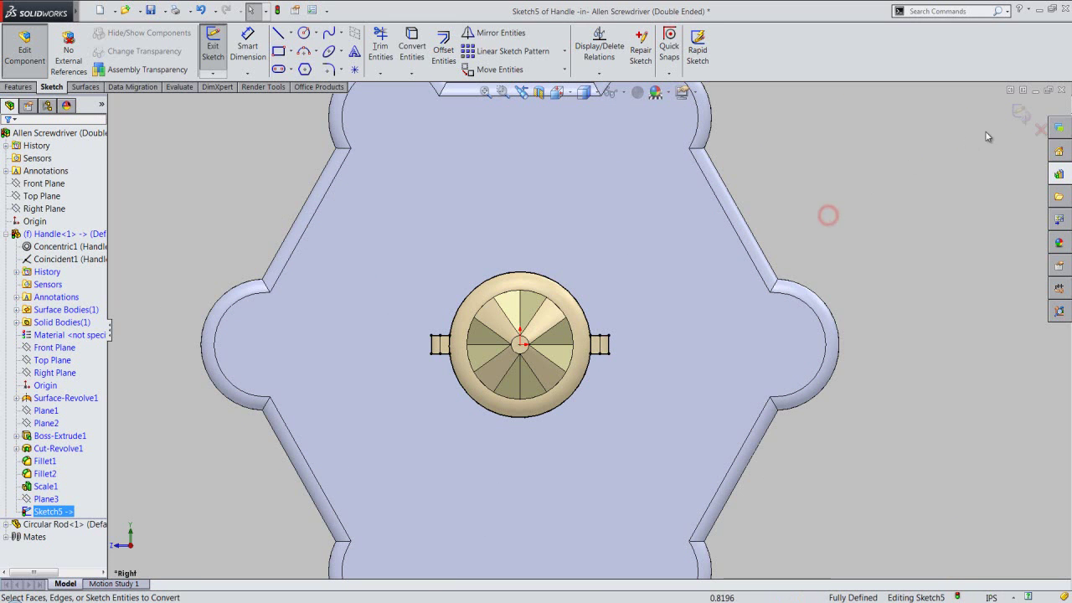
click(1020, 116)
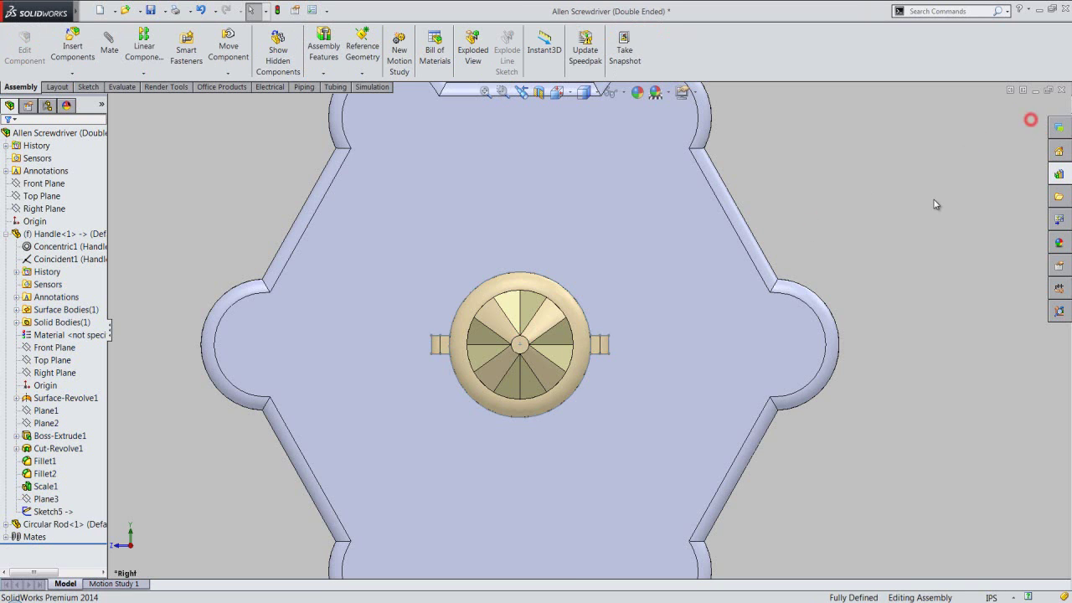
Step: Isolate the Handle, reopen it for in-context editing and expand its Features folder
click(5, 234)
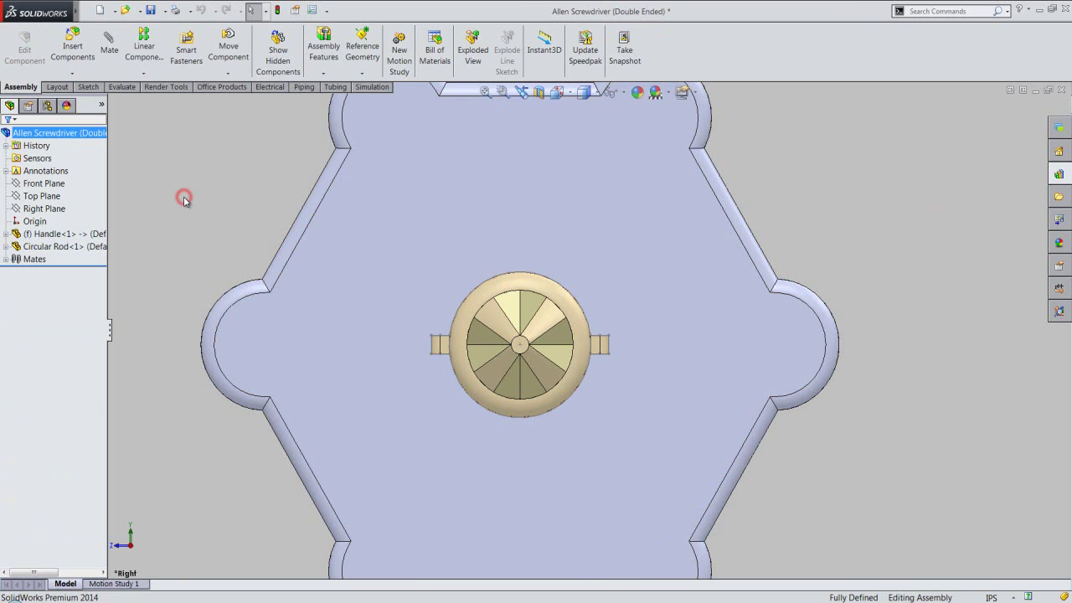
click(98, 242)
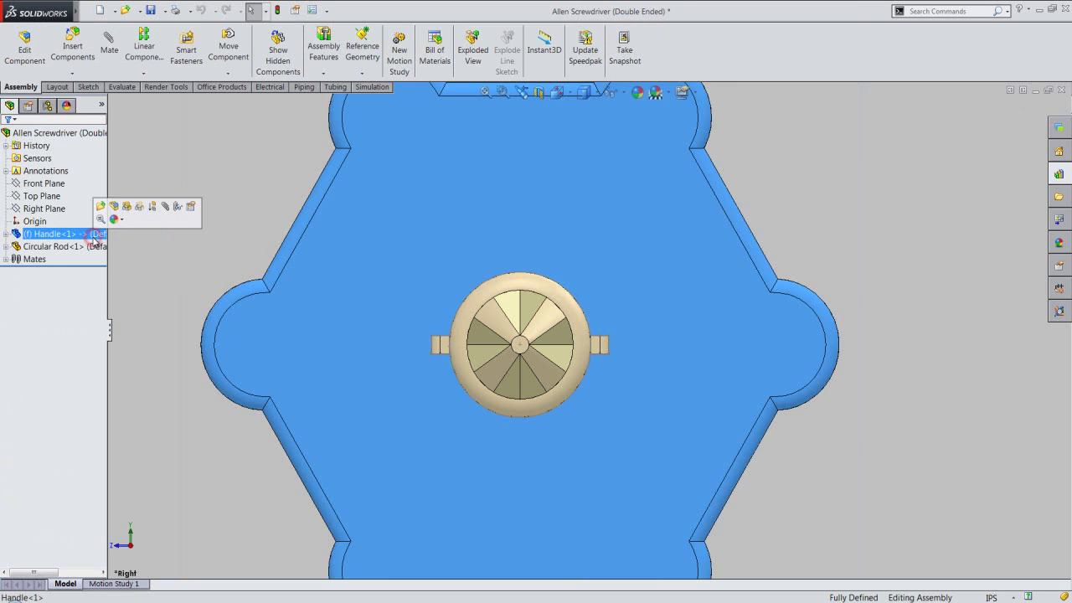
right_click(98, 242)
click(126, 340)
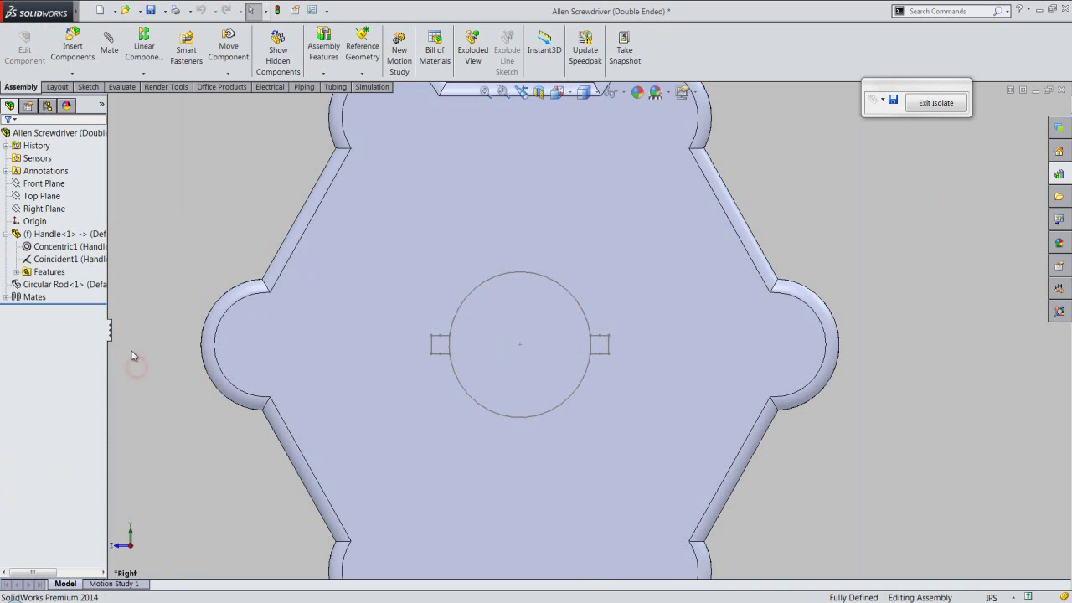
click(332, 258)
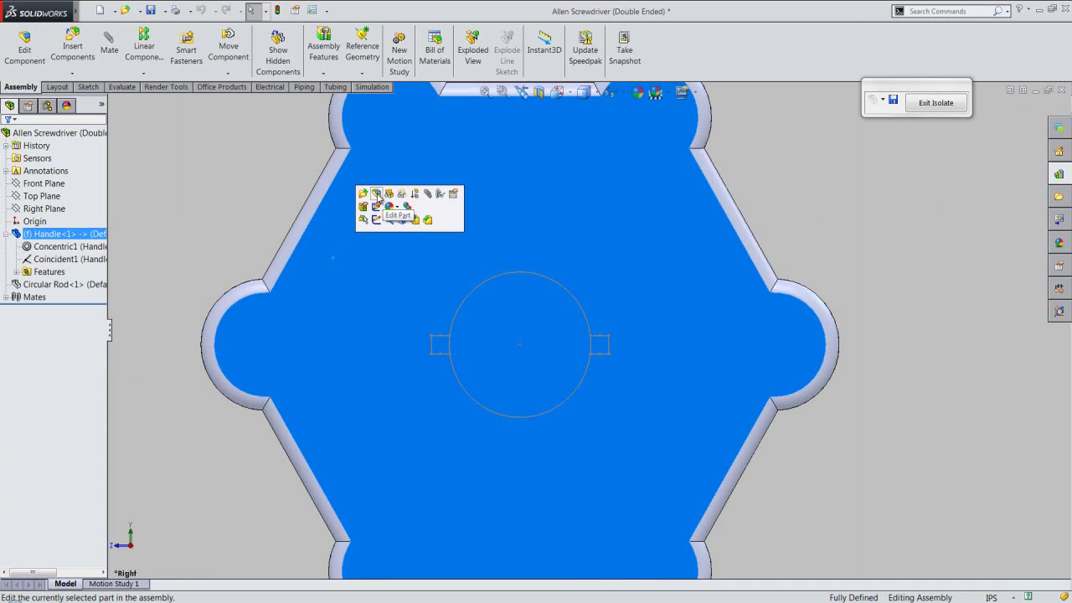
click(376, 194)
click(915, 238)
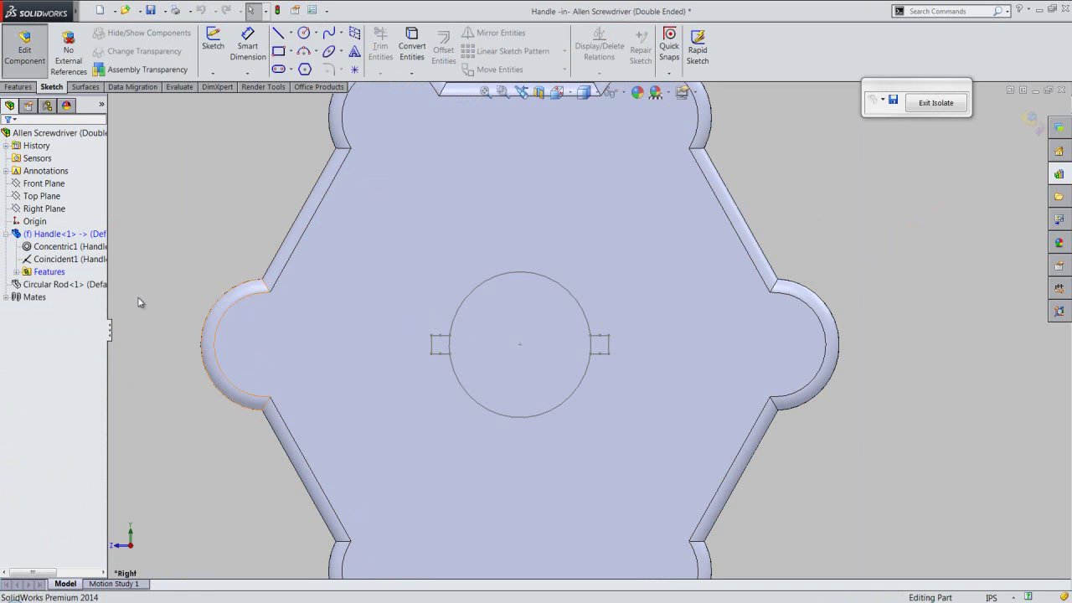
click(17, 272)
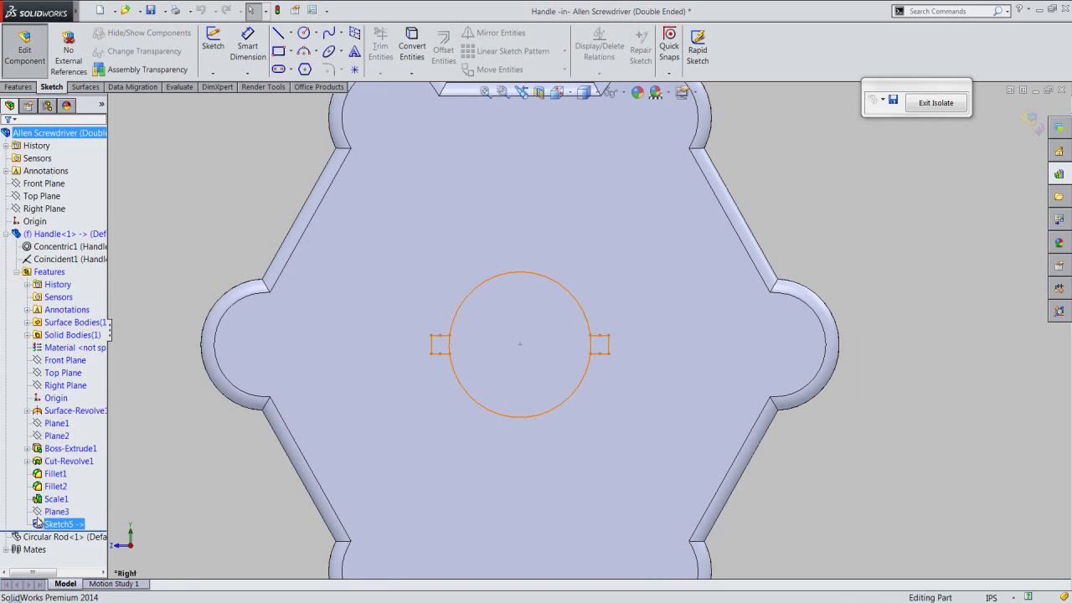
Step: Edit Sketch5 and turn all its circle and slot lines into construction geometry
click(46, 523)
click(46, 493)
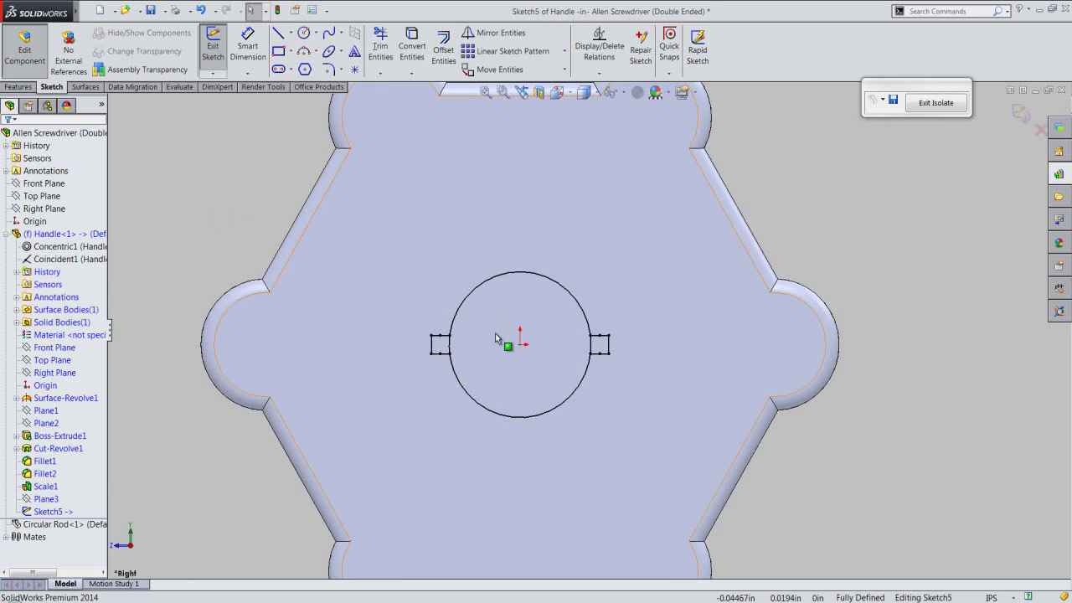
scroll(495, 338, down, 3)
mouse_move(342, 176)
mouse_down()
mouse_move(710, 425)
mouse_move(782, 508)
mouse_up()
click(826, 468)
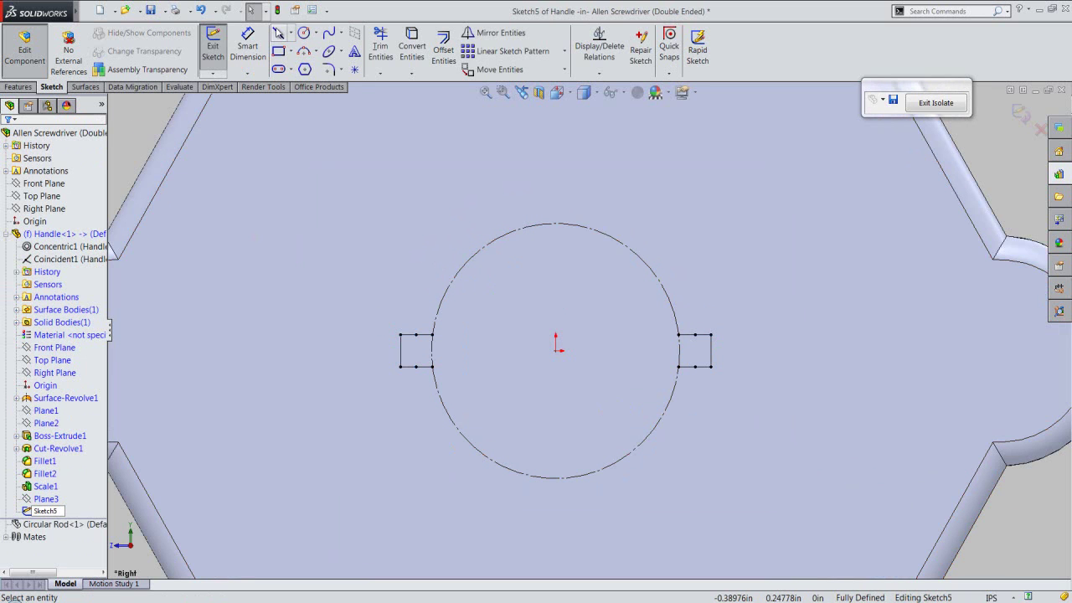
Step: Trace both square key slots with three-segment line chains
click(277, 33)
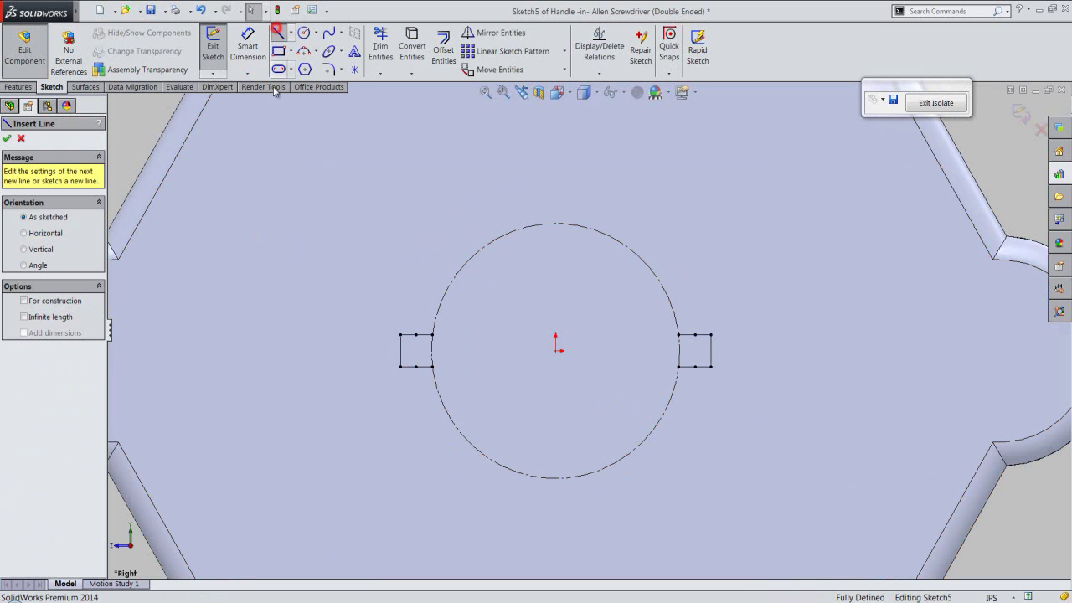
click(431, 335)
click(400, 335)
click(400, 366)
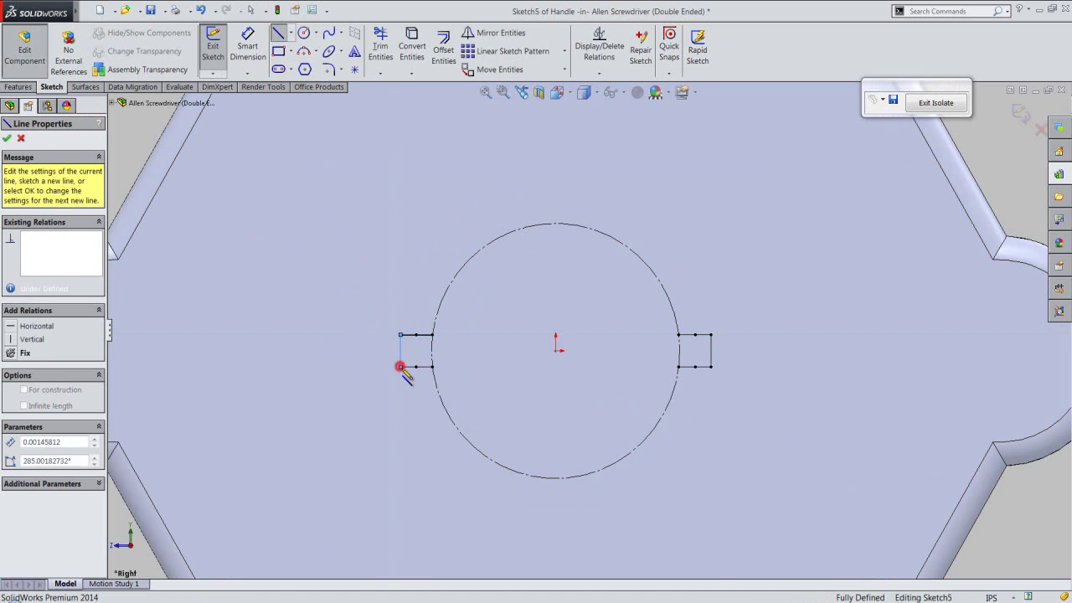
click(432, 366)
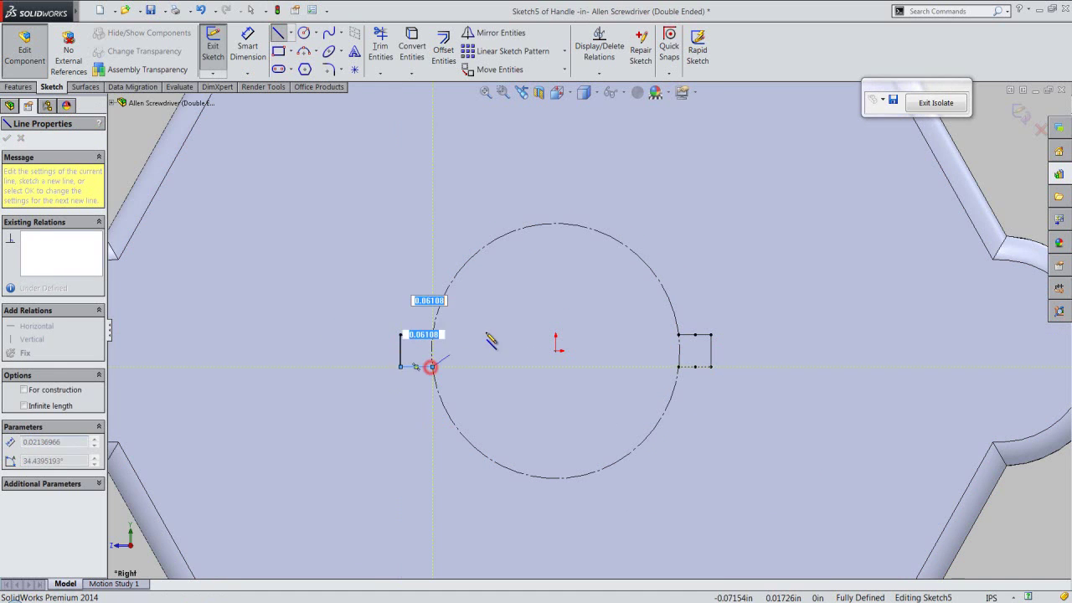
key(Escape)
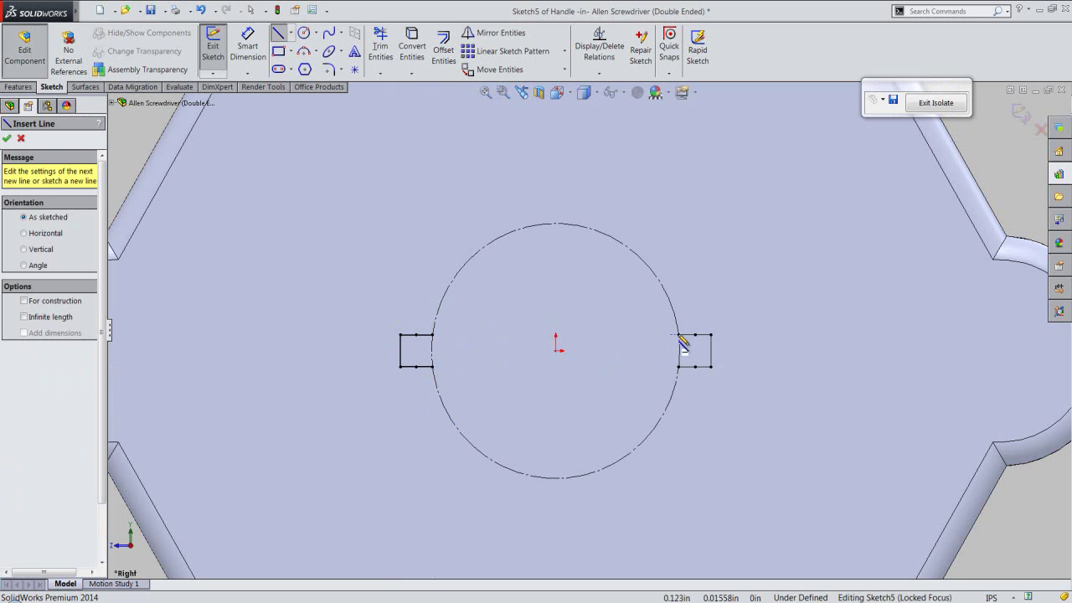
click(679, 334)
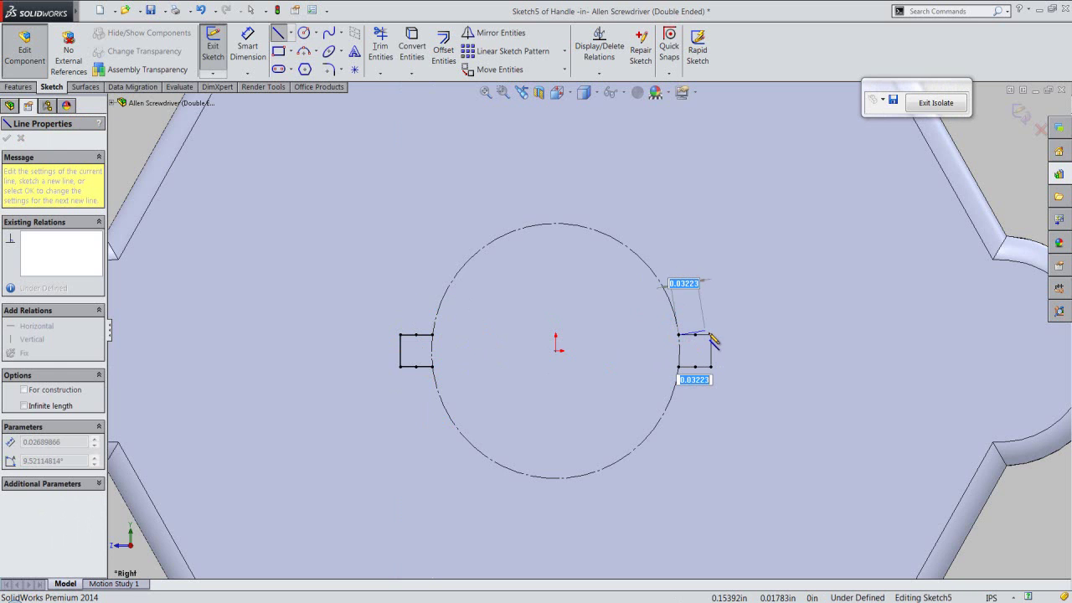
click(710, 334)
click(710, 365)
click(678, 365)
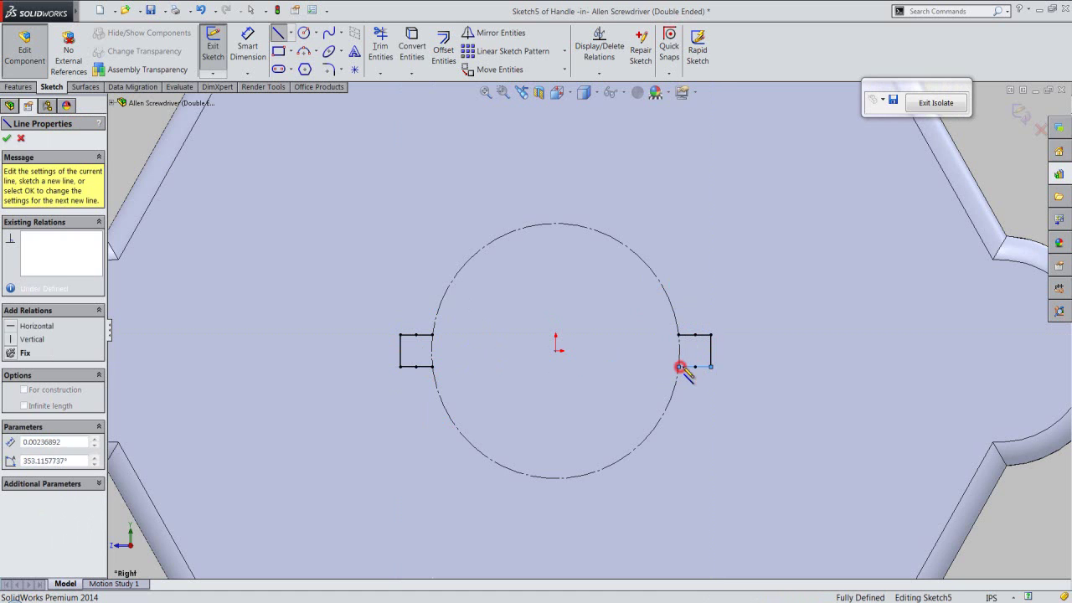
double_click(742, 339)
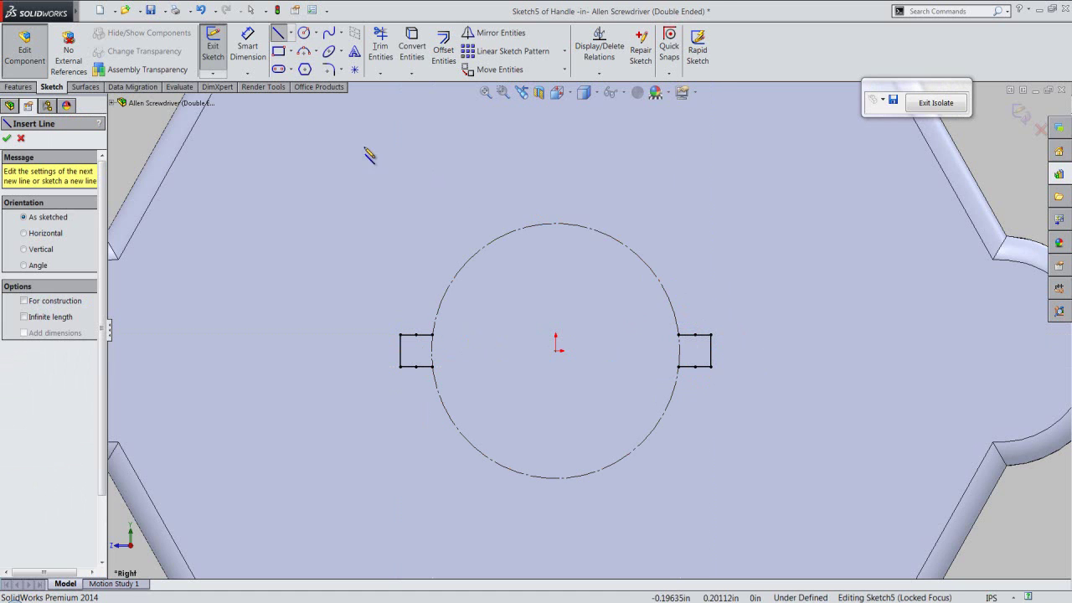
Step: Rebuild the circle with upper and lower 3-point arcs joining the slot corners
click(304, 53)
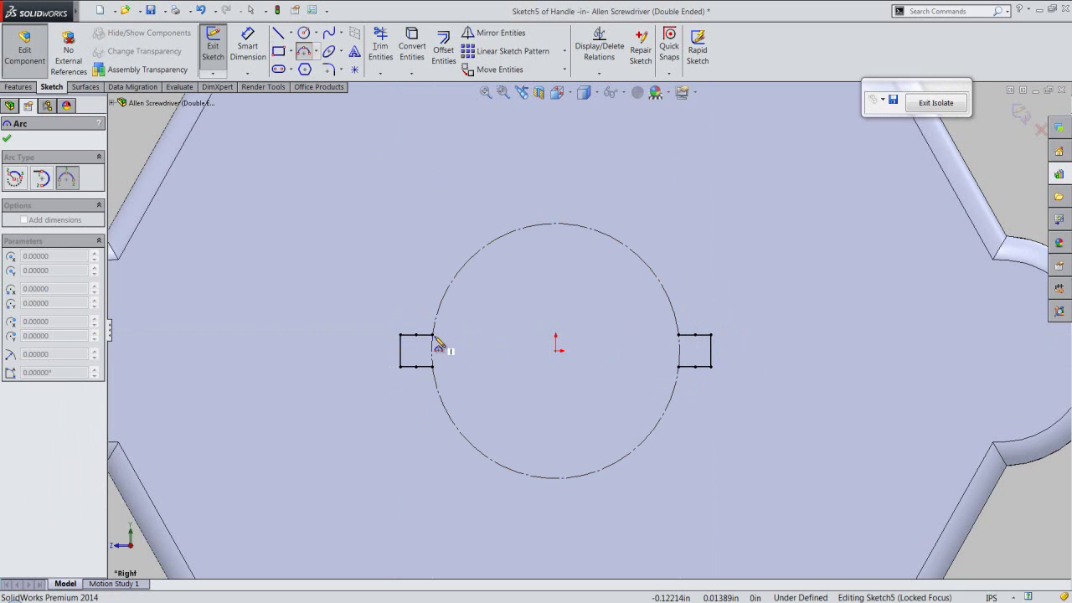
click(432, 335)
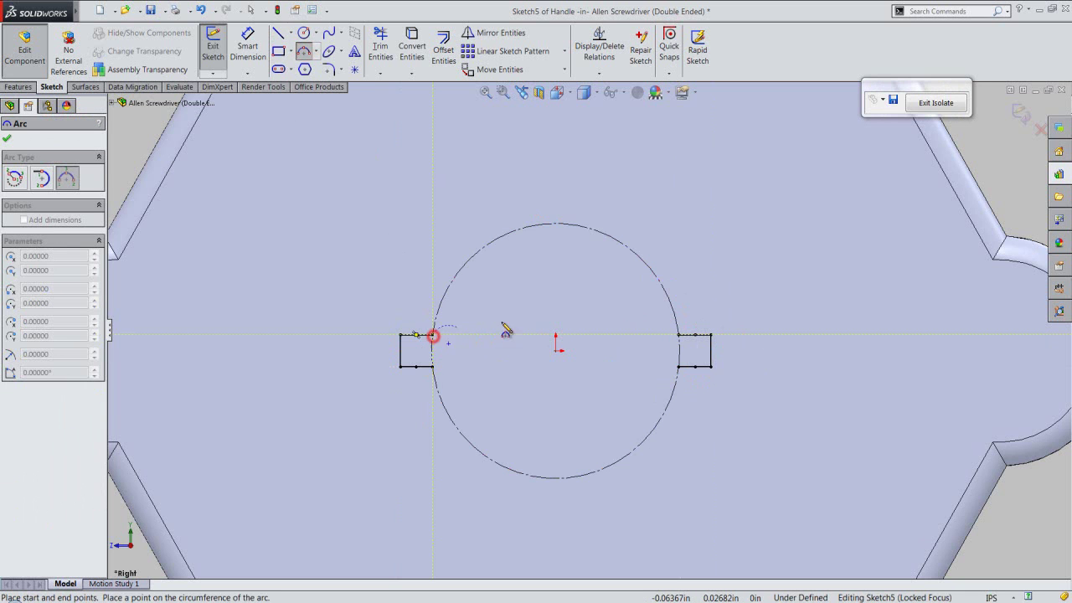
click(679, 336)
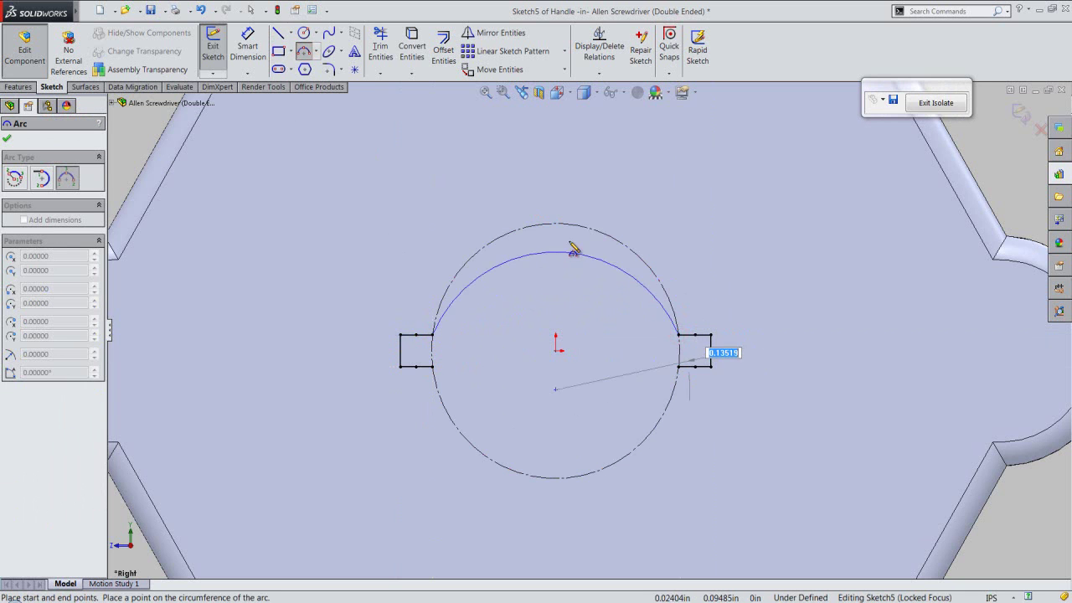
click(557, 224)
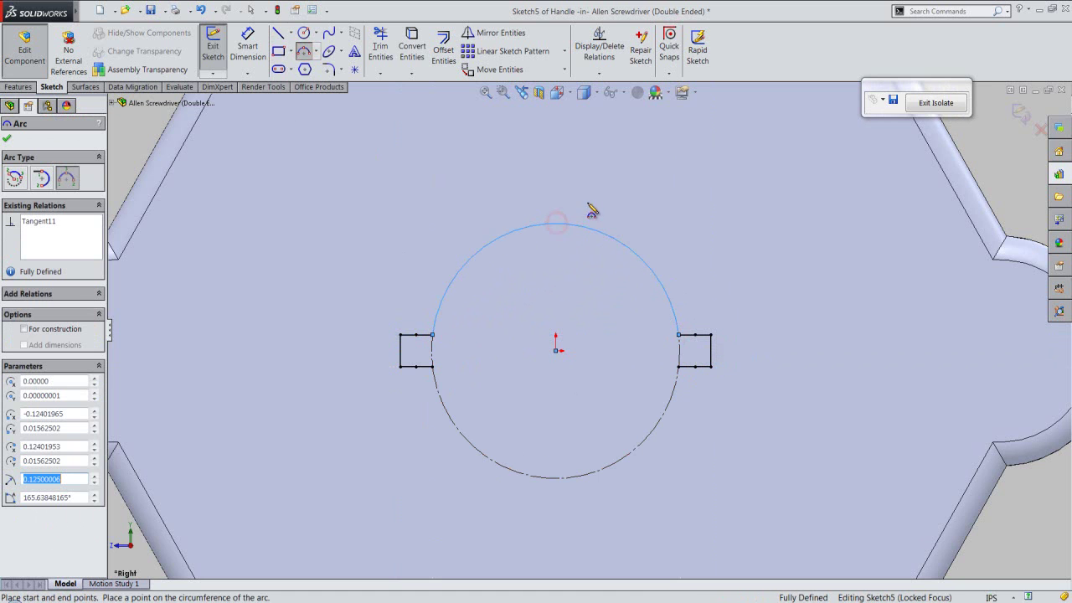
click(433, 366)
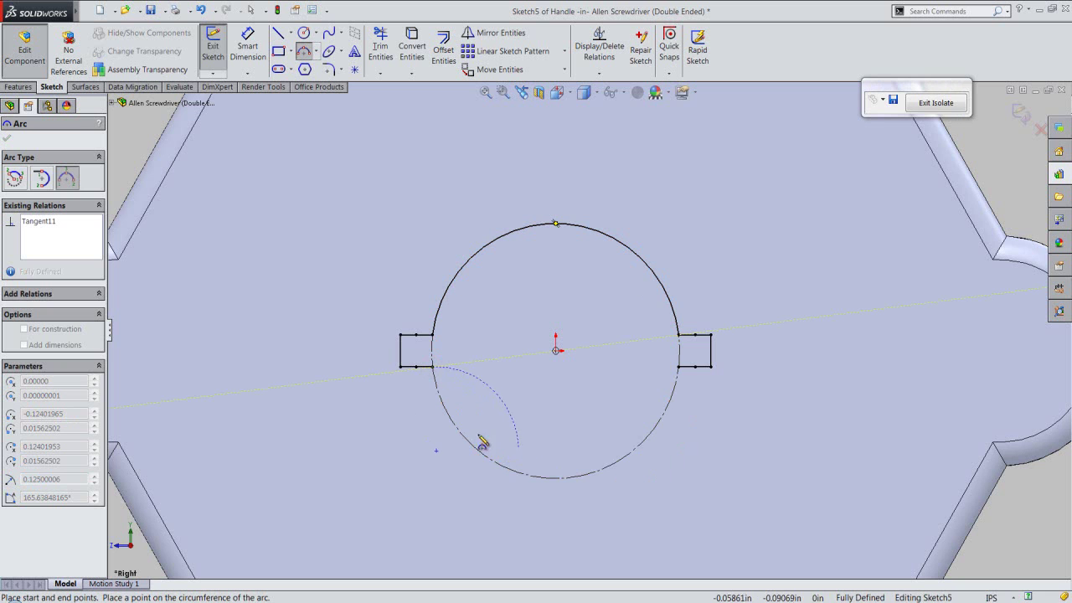
key(Escape)
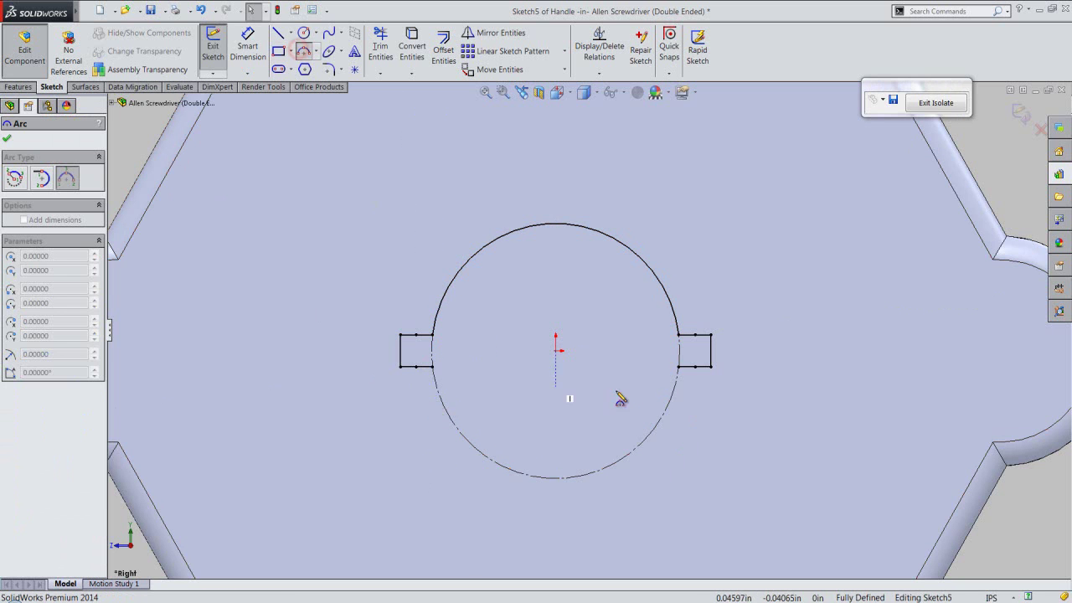
click(678, 367)
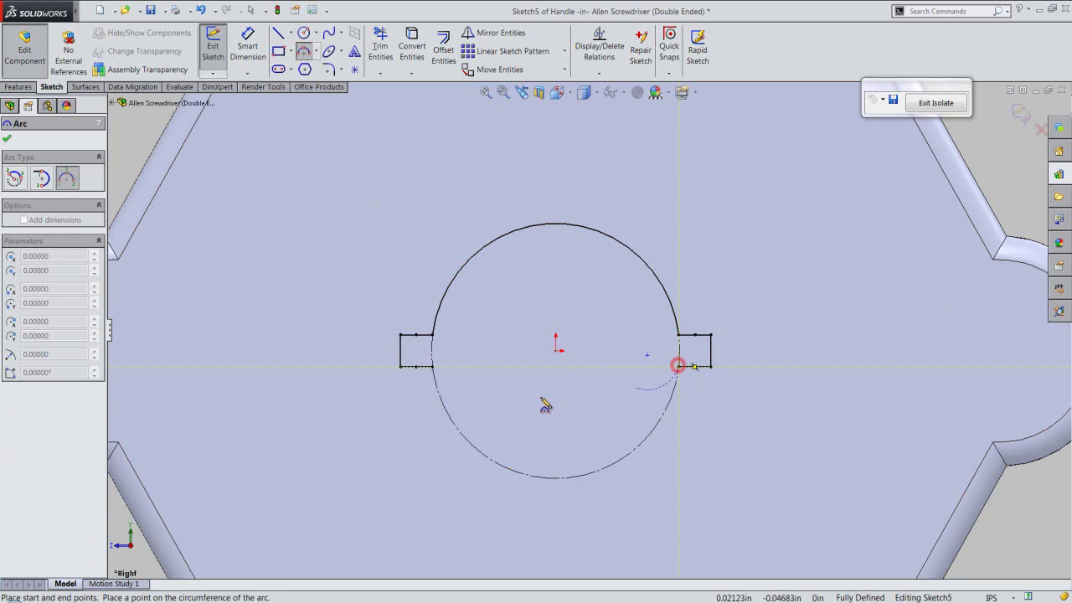
click(433, 367)
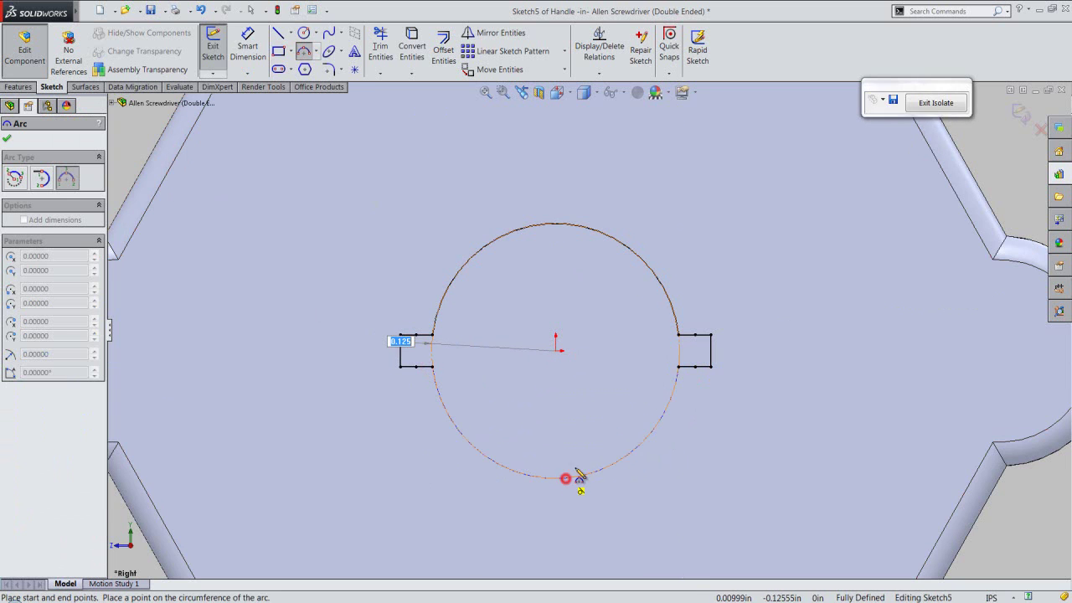
click(557, 478)
right_click(151, 131)
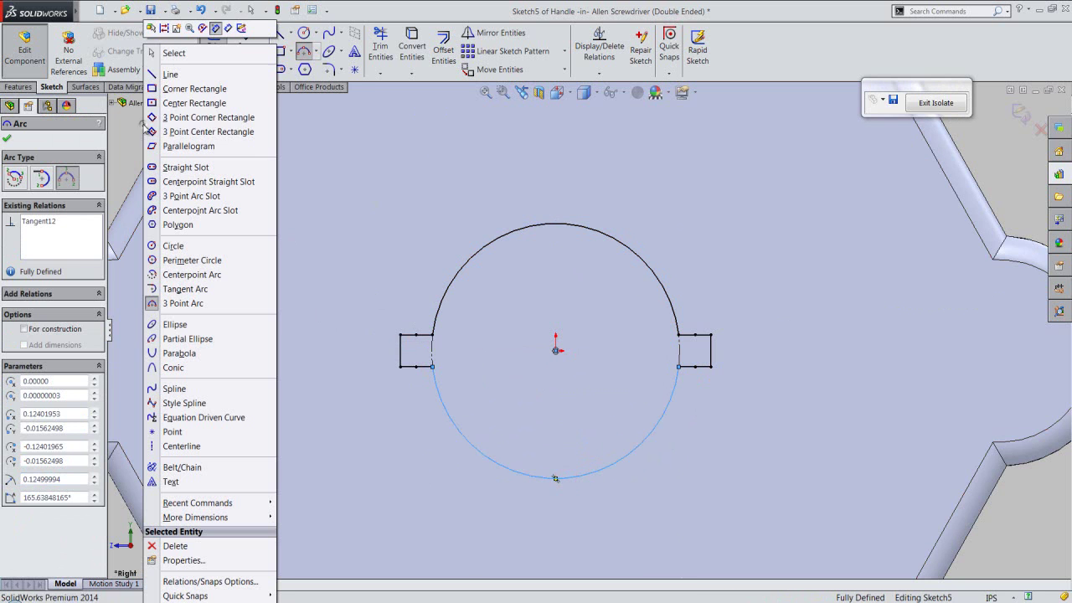
click(163, 54)
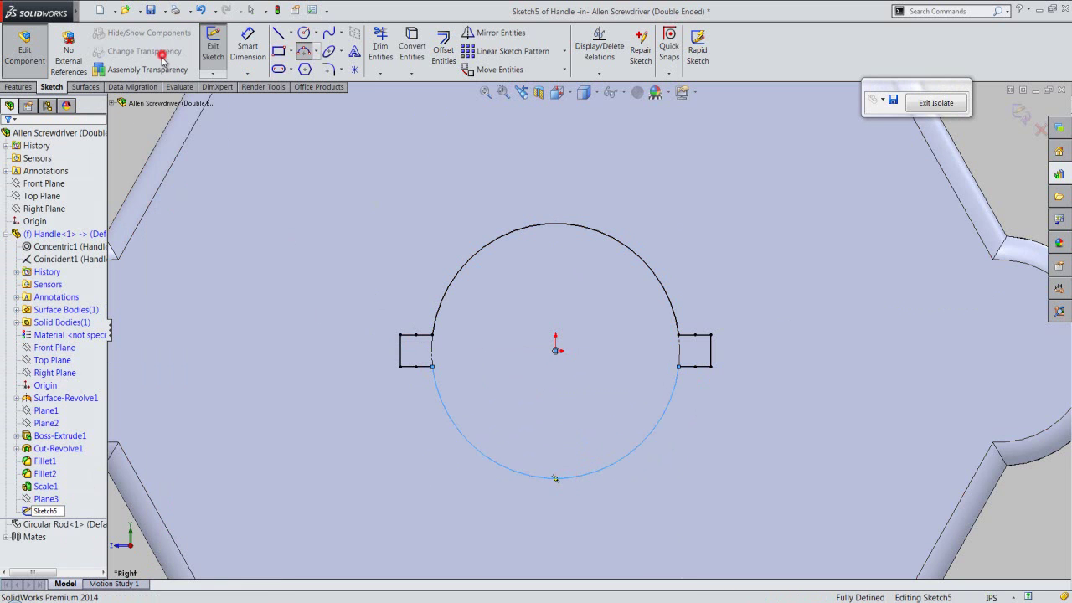
Step: Exit Sketch5 and show the Handle in isometric view
click(140, 134)
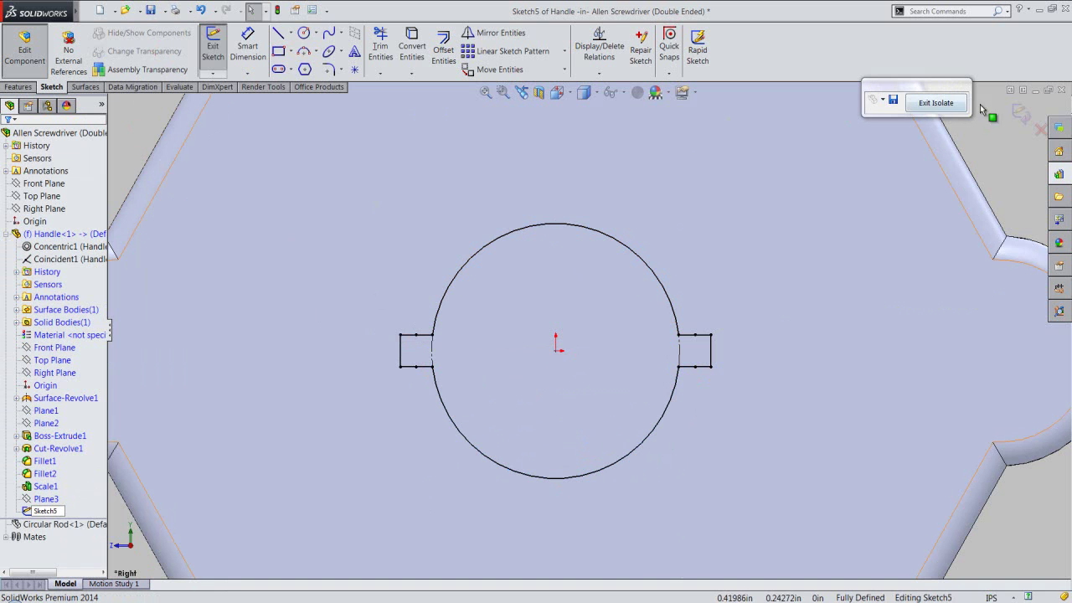
click(1019, 115)
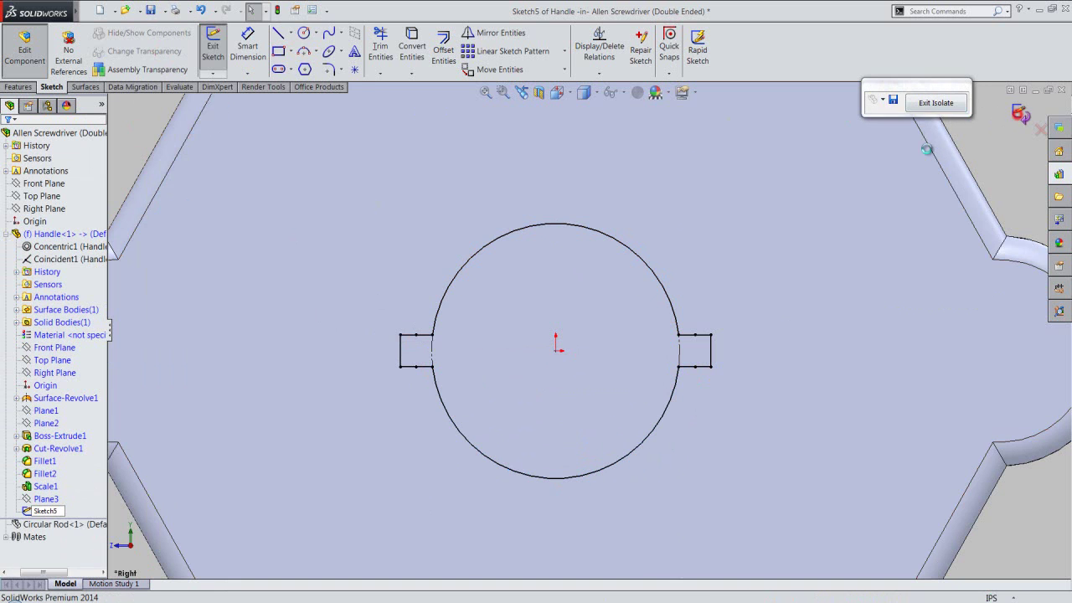
click(584, 93)
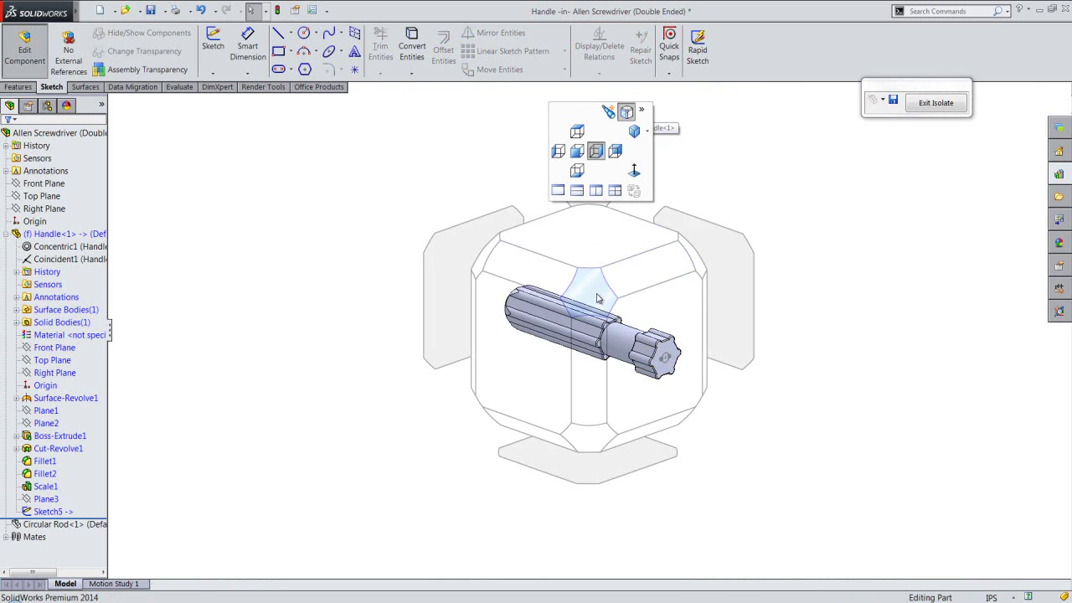
click(598, 298)
scroll(816, 483, down, 3)
scroll(820, 476, down, 2)
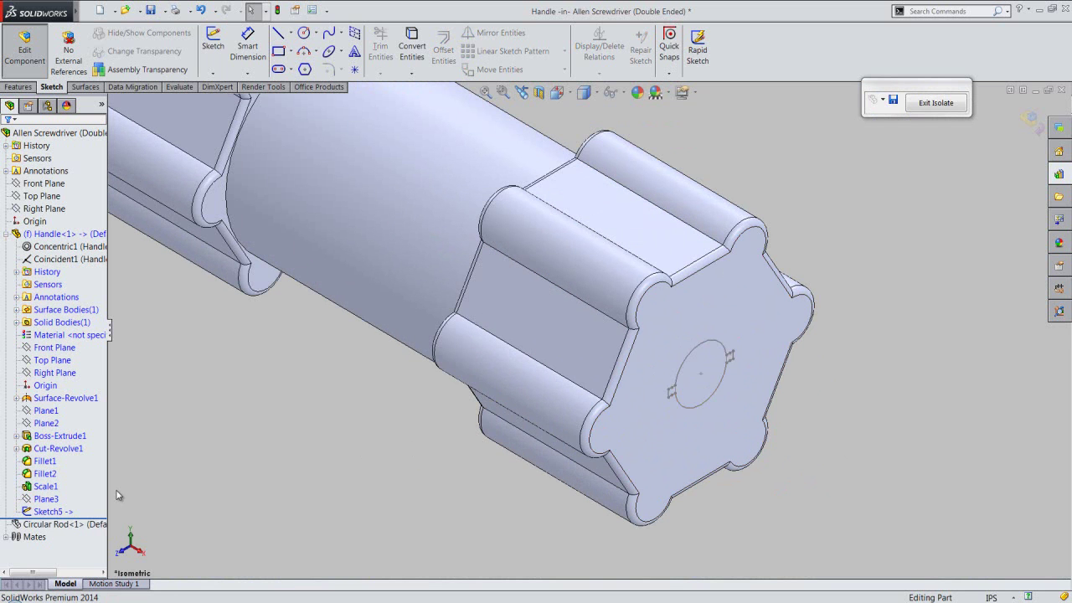
Step: Extrude-cut Sketch5 2 1/8 in deep into the Handle's end
click(19, 88)
click(391, 46)
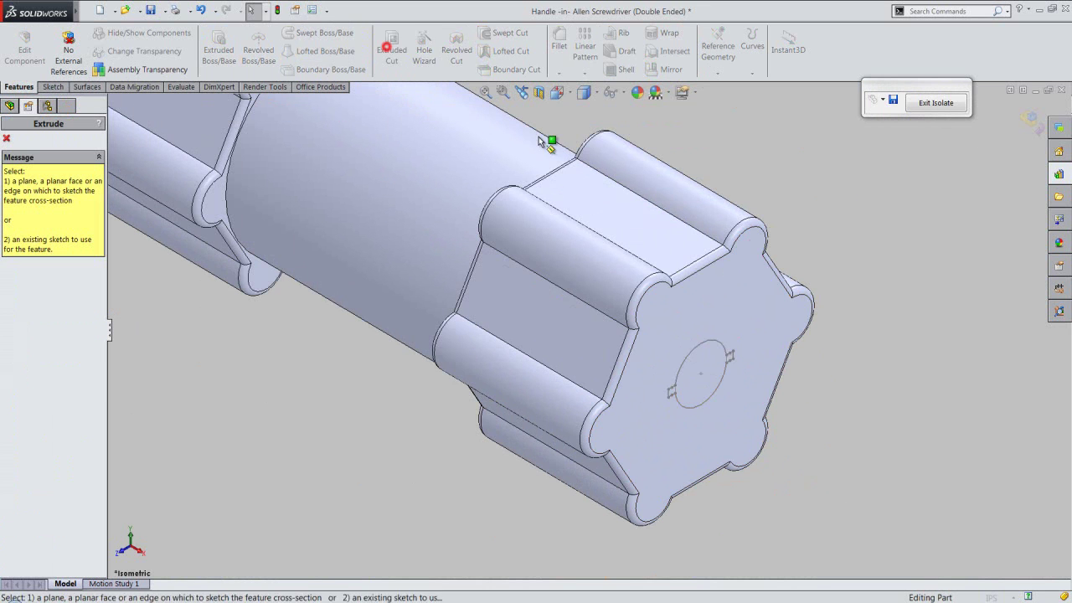
click(719, 345)
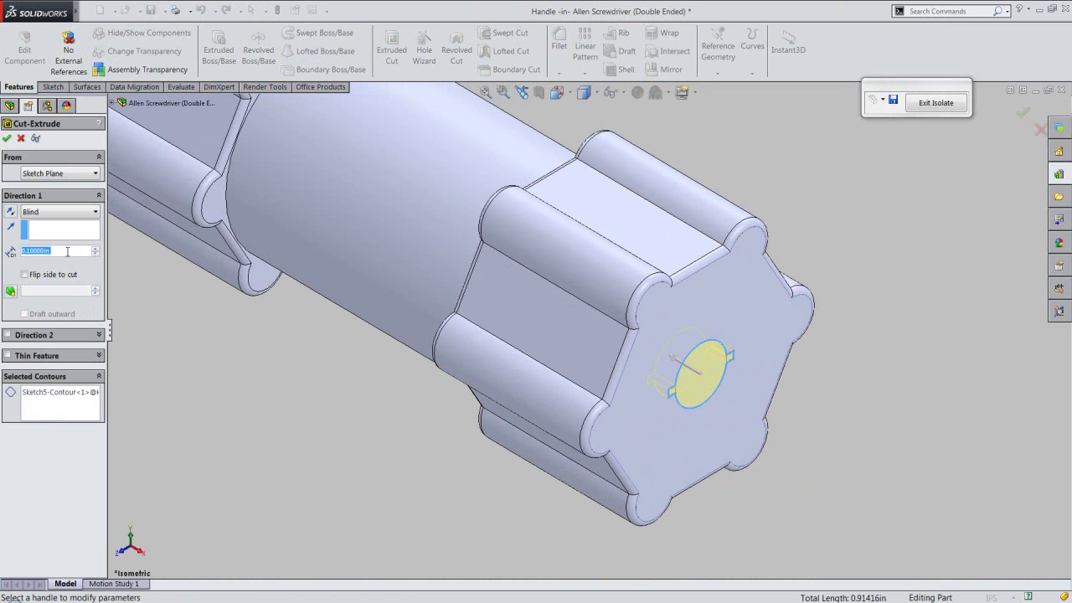
text(2 1/8)
key(Return)
click(8, 139)
Step: Inspect the new socket and start Sketch6 on the hex end face
click(291, 469)
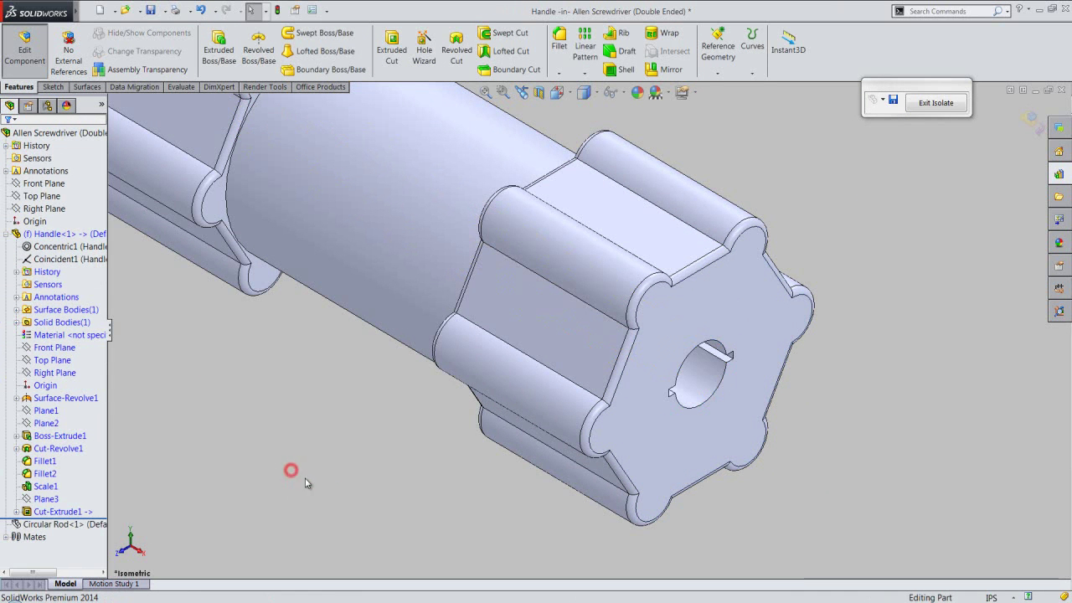
scroll(692, 389, down, 2)
scroll(638, 324, down, 2)
mouse_move(637, 324)
middle_down()
mouse_move(602, 242)
mouse_move(562, 268)
mouse_move(592, 269)
mouse_move(769, 180)
middle_up()
click(522, 94)
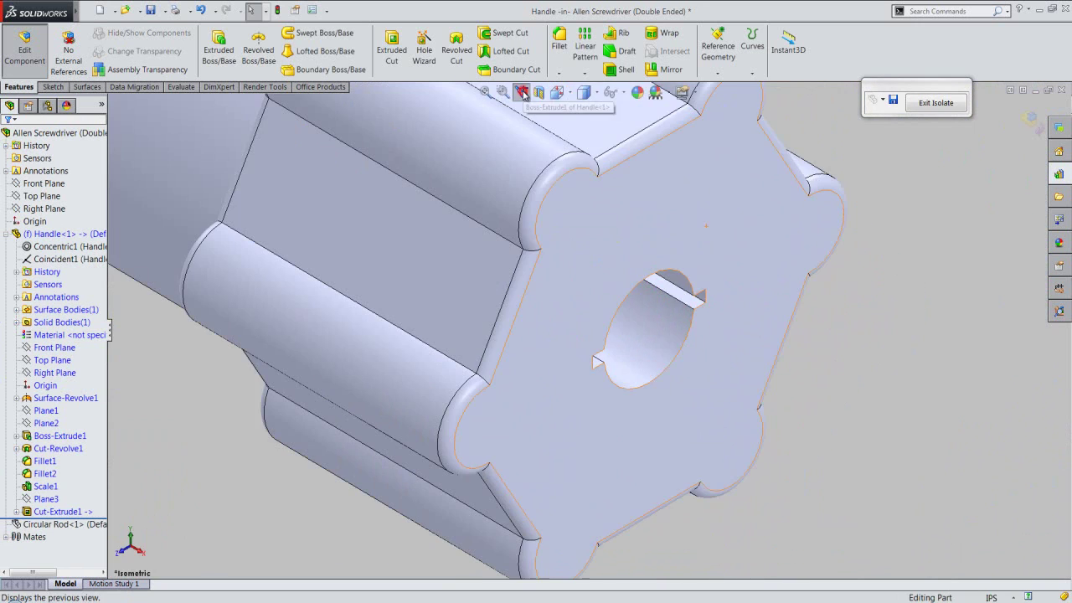
click(605, 239)
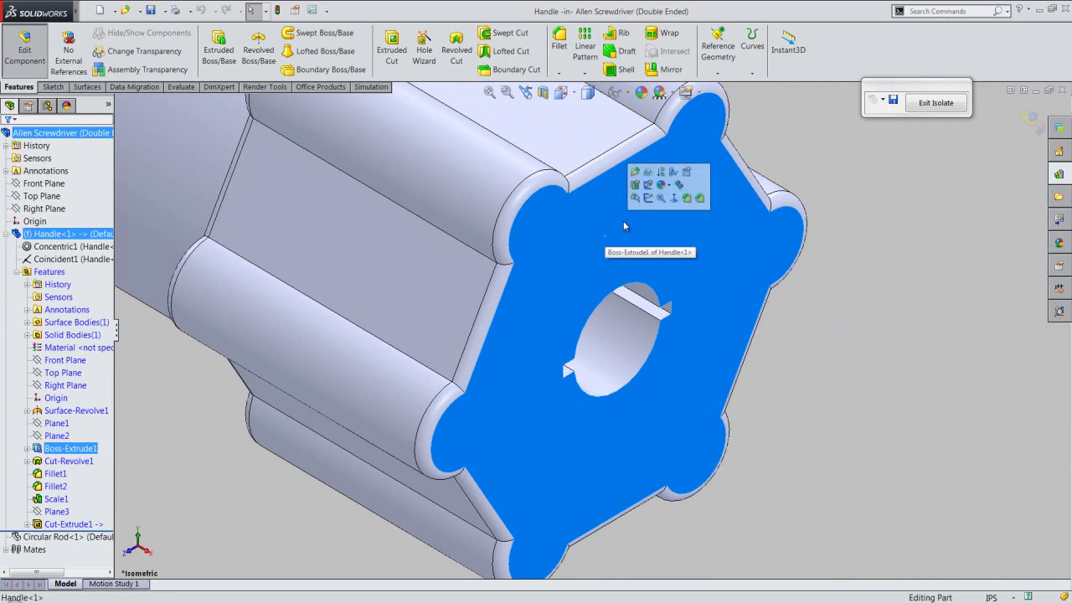
click(647, 198)
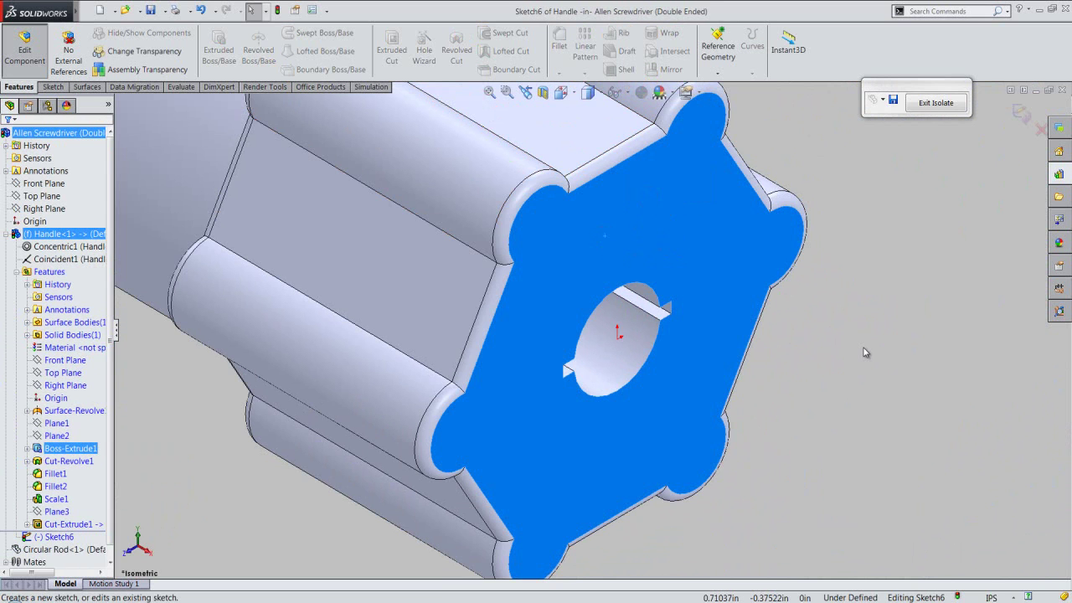
click(53, 87)
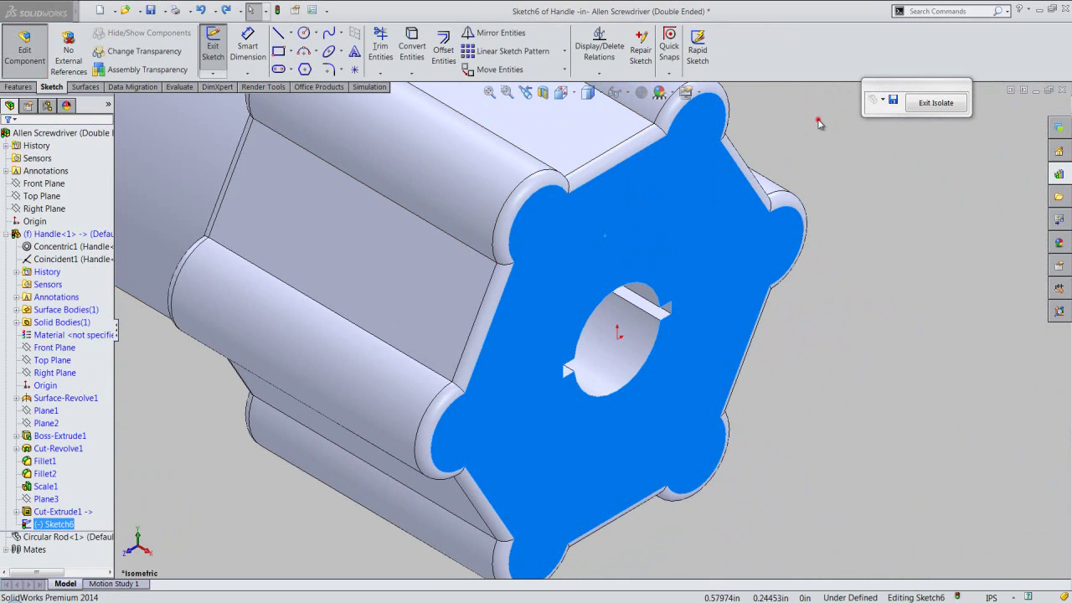
click(817, 122)
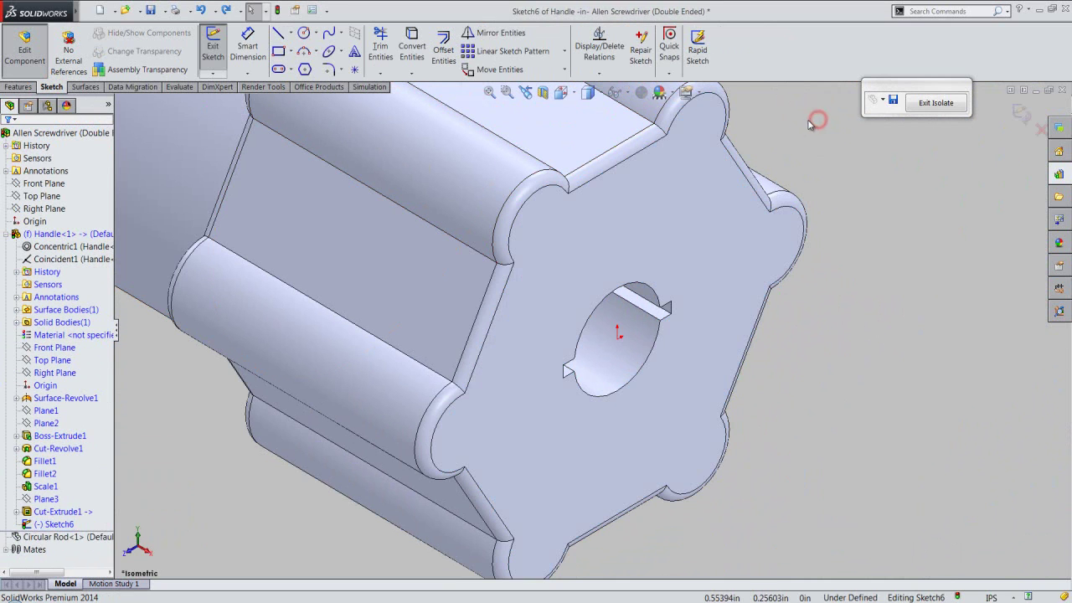
Step: Convert the socket hole's round and key-slot edges into Sketch6
click(411, 46)
click(608, 299)
click(568, 367)
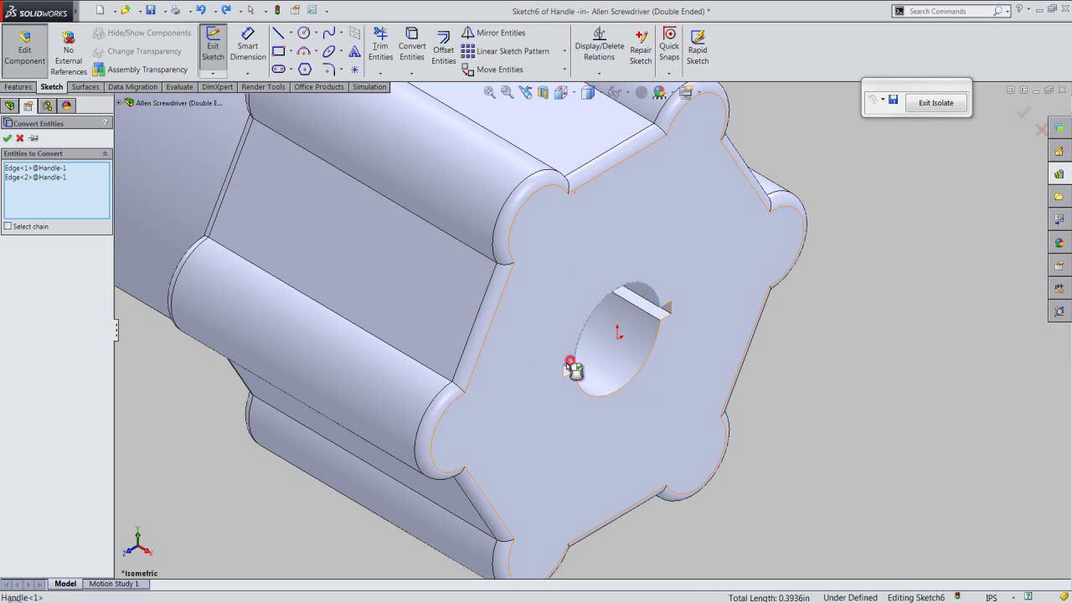
click(563, 370)
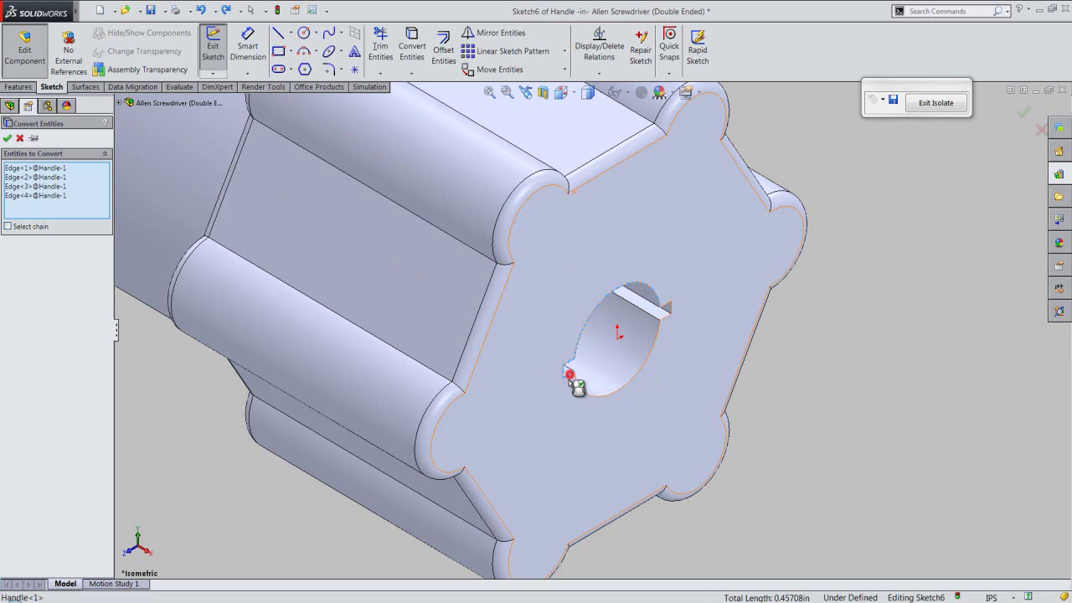
click(672, 309)
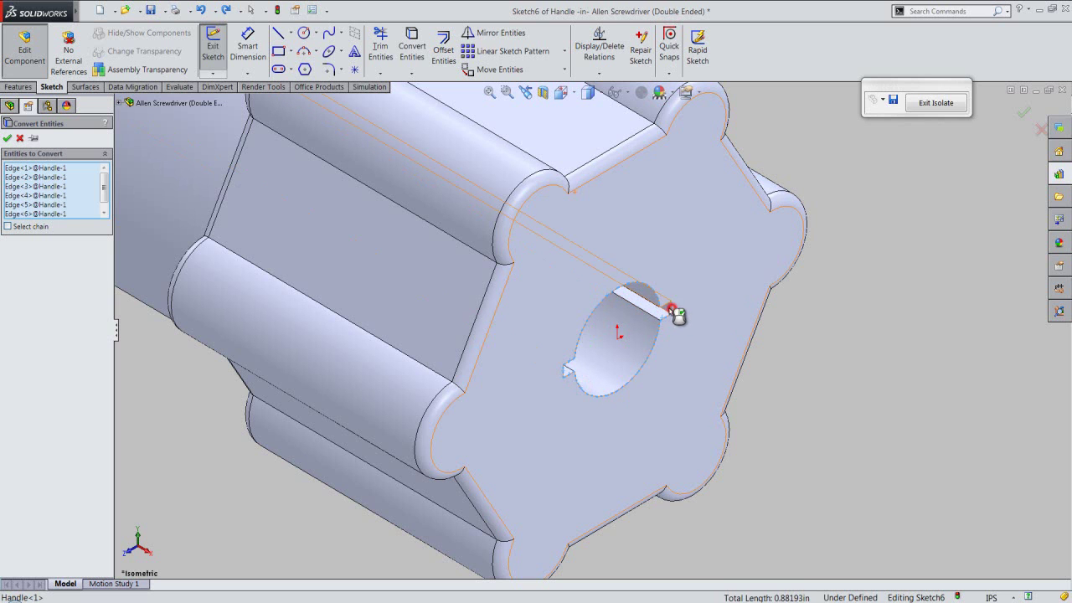
right_click(666, 302)
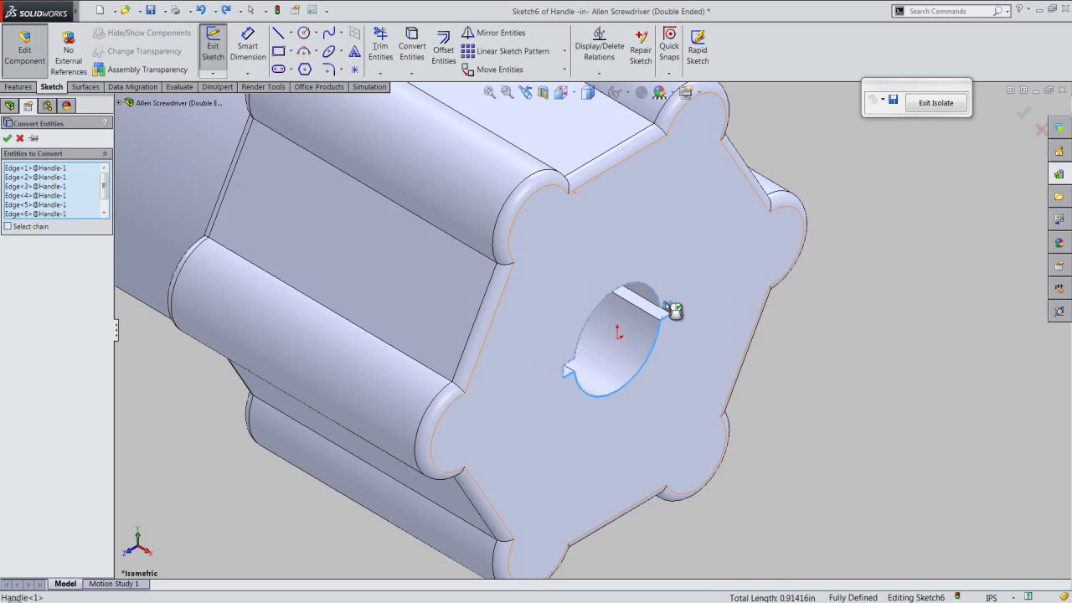
click(793, 349)
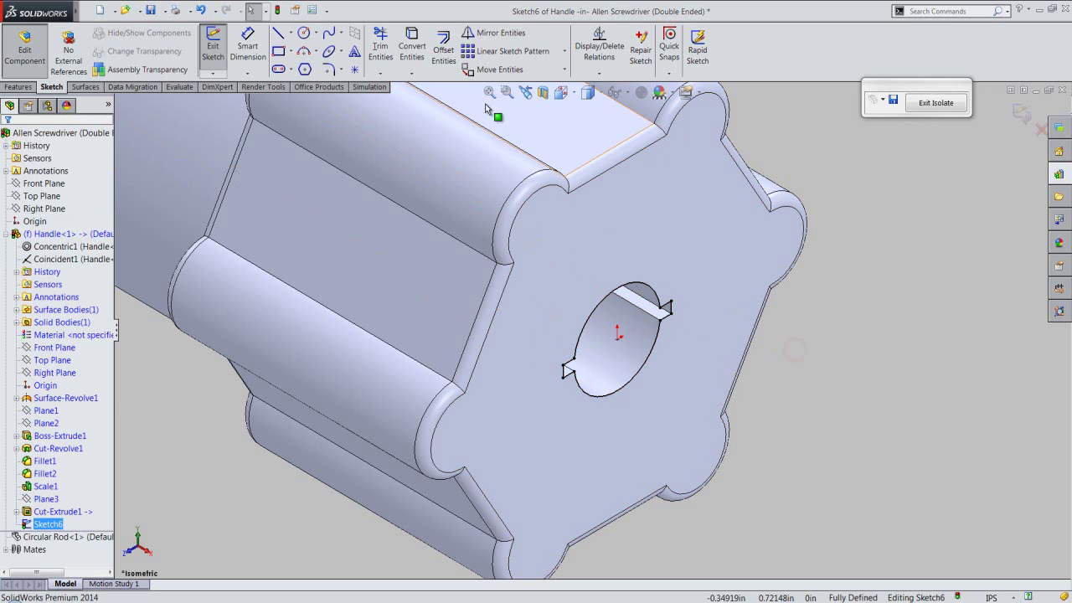
Step: Offset the converted socket outline outward by 0.03125 in
click(443, 50)
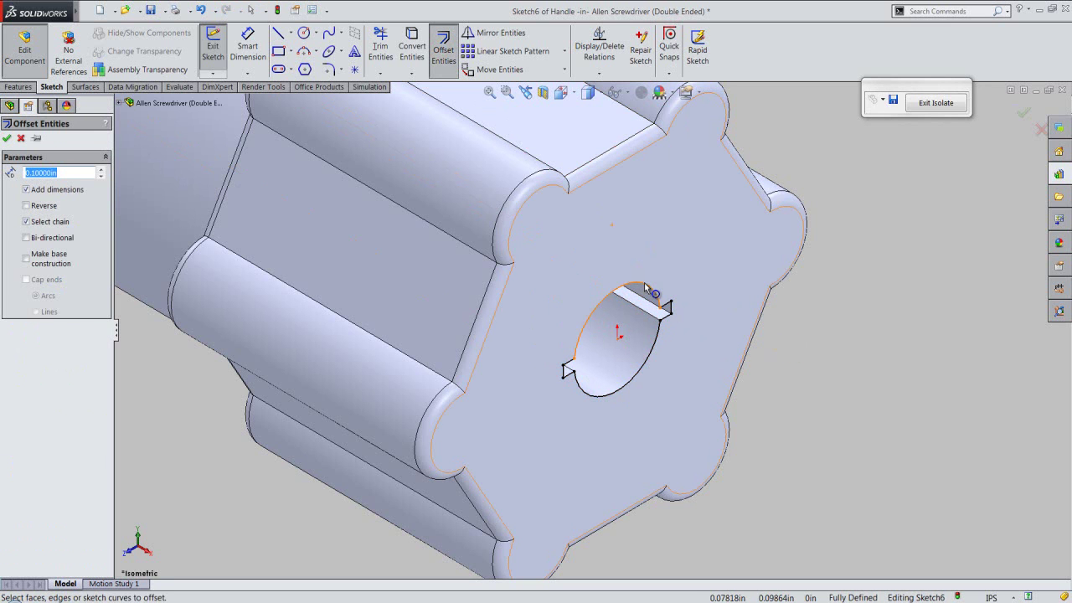
click(645, 287)
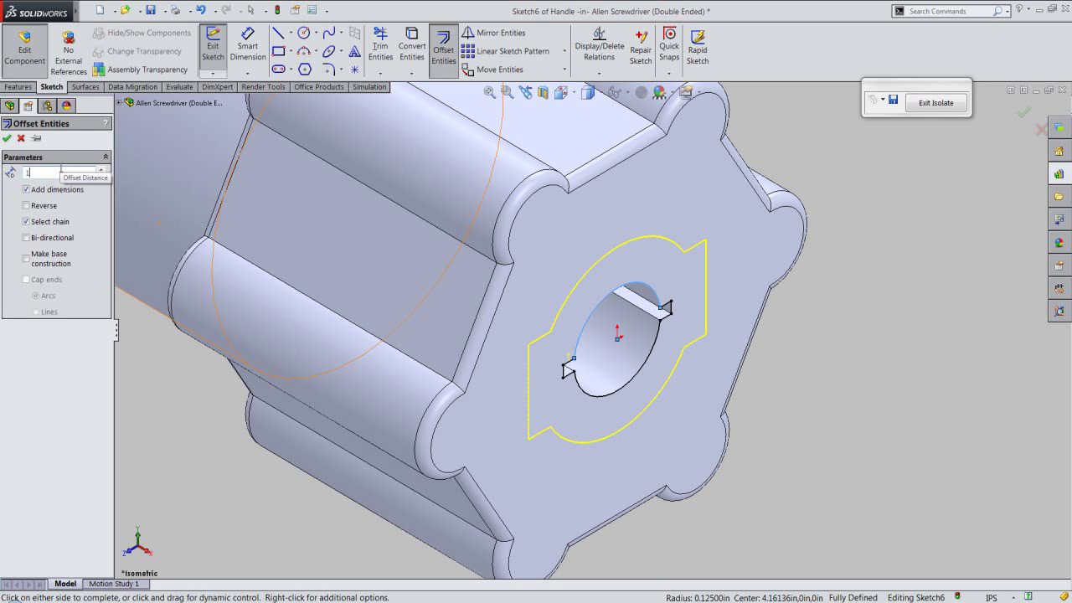
text(/32)
text(0.03125)
key(Return)
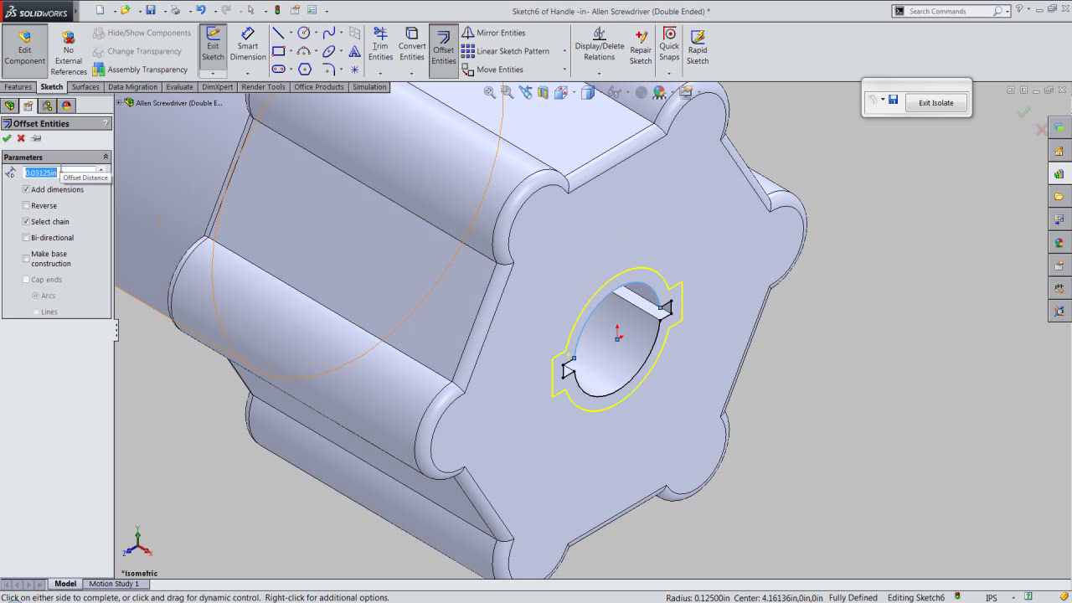
key(Return)
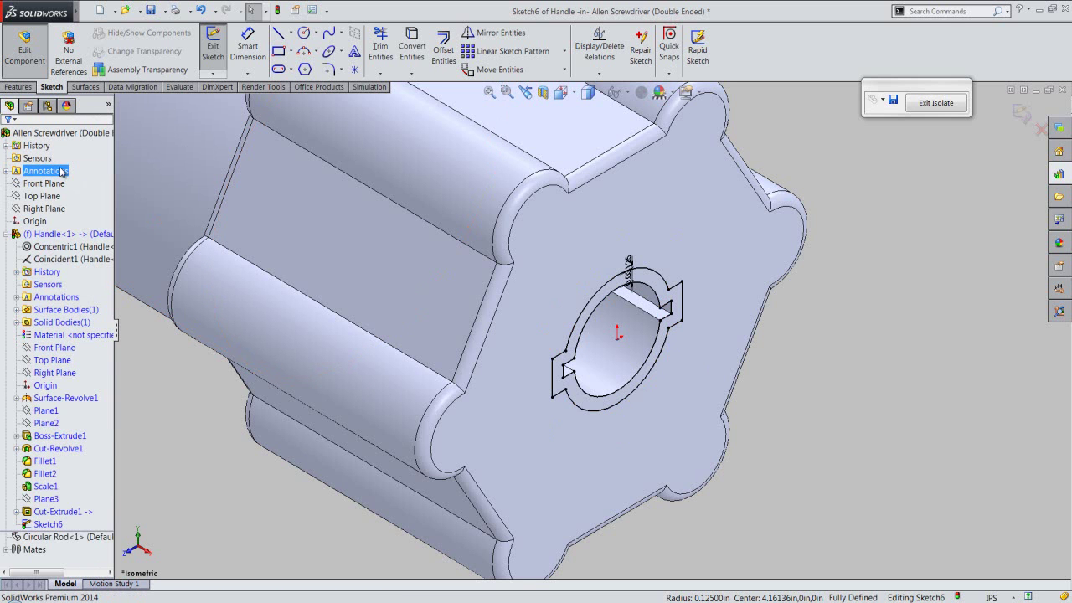
click(854, 390)
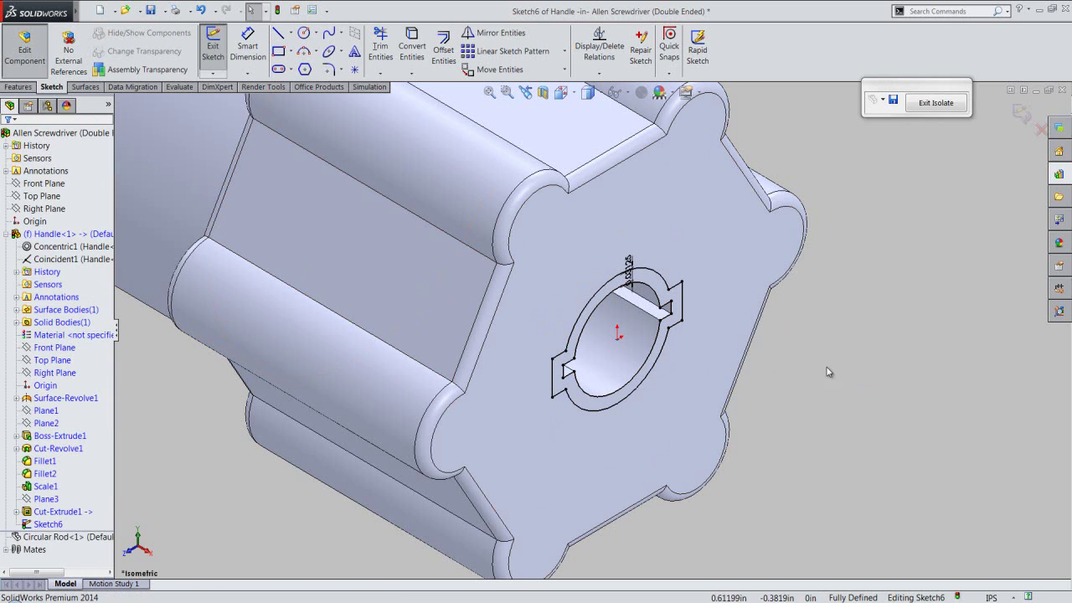
Step: View the sketch from the Right and make the outer offset ring construction geometry
key(f)
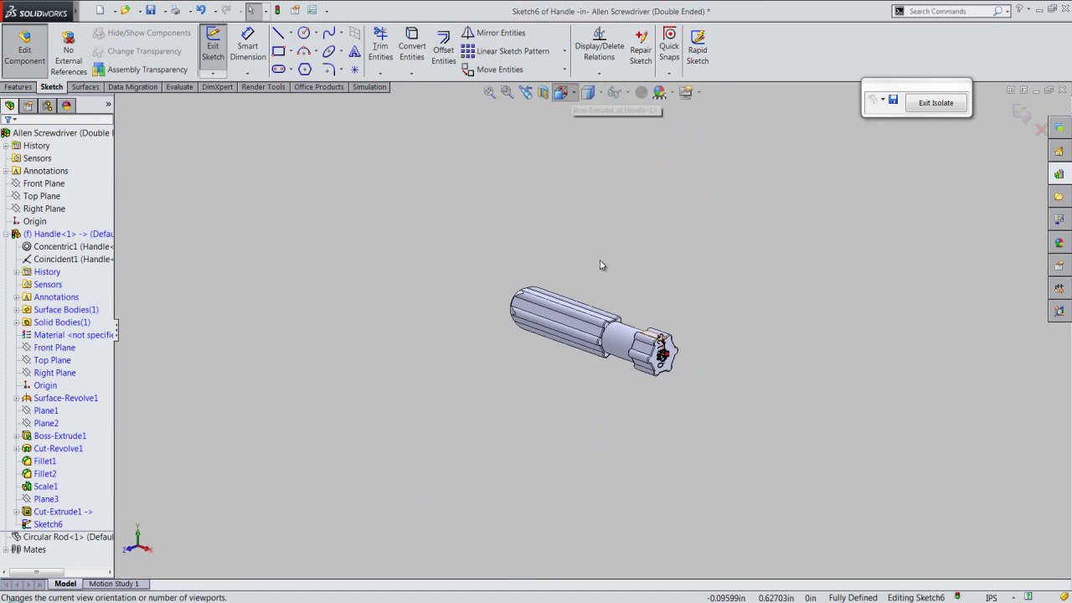
key(space)
click(667, 320)
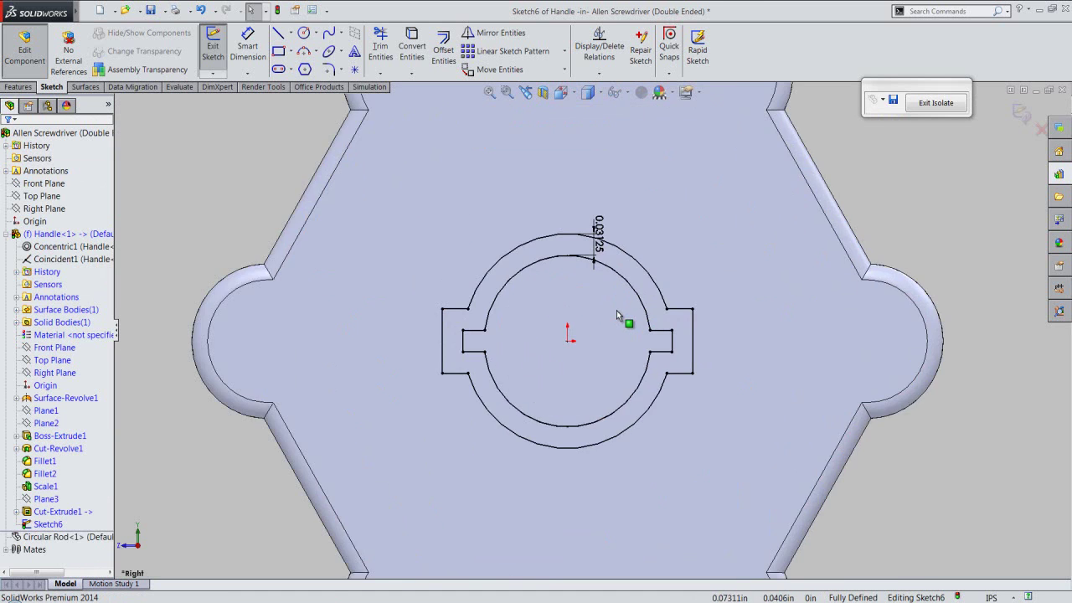
scroll(617, 315, down, 2)
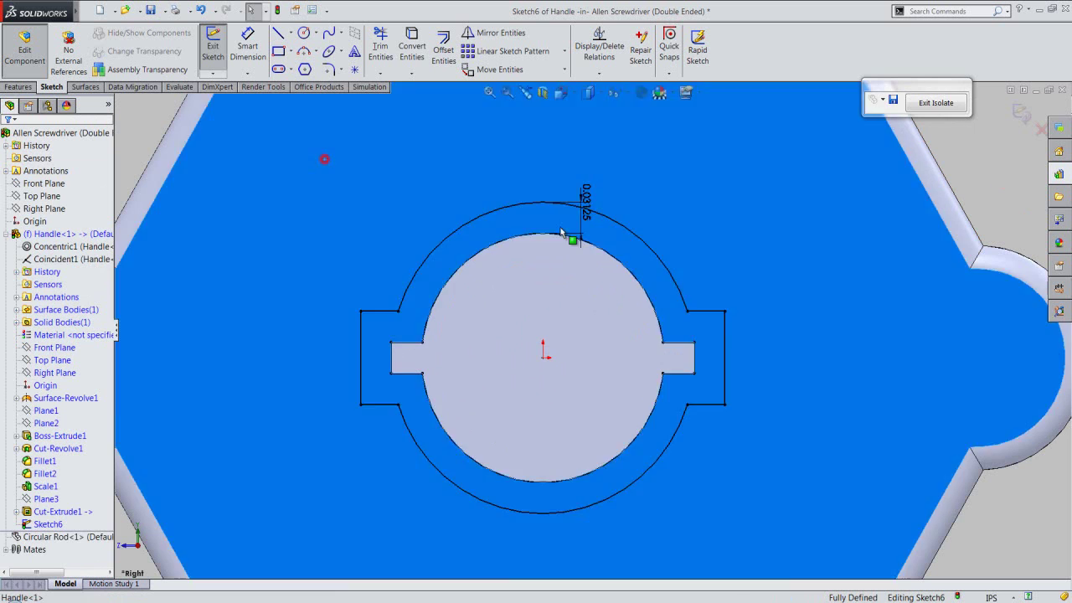
mouse_move(323, 159)
mouse_down()
mouse_move(781, 535)
mouse_move(783, 519)
mouse_up()
right_click(975, 157)
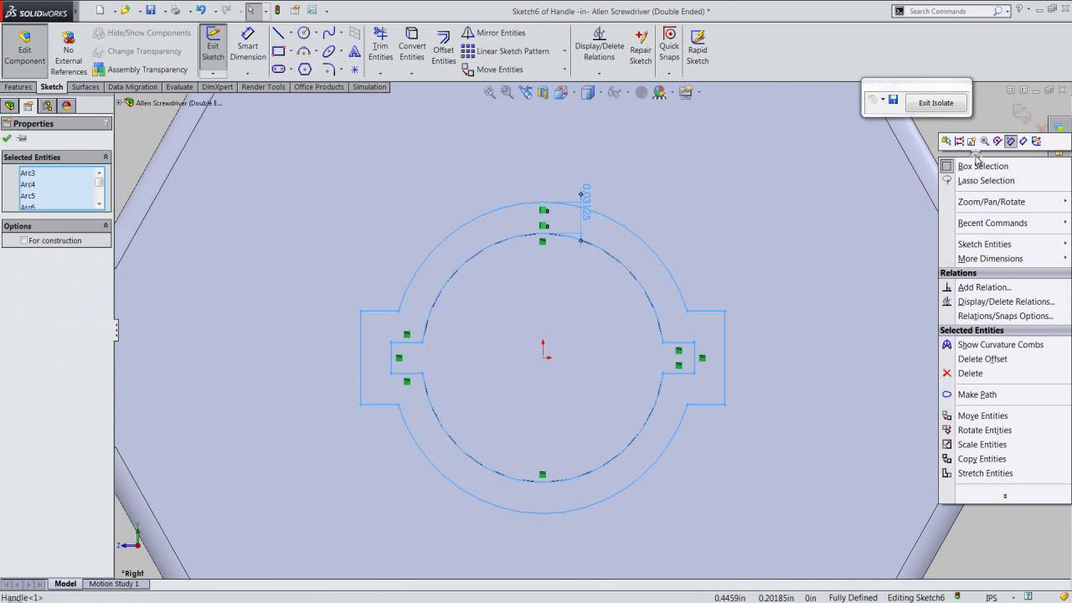
click(960, 141)
right_click(971, 159)
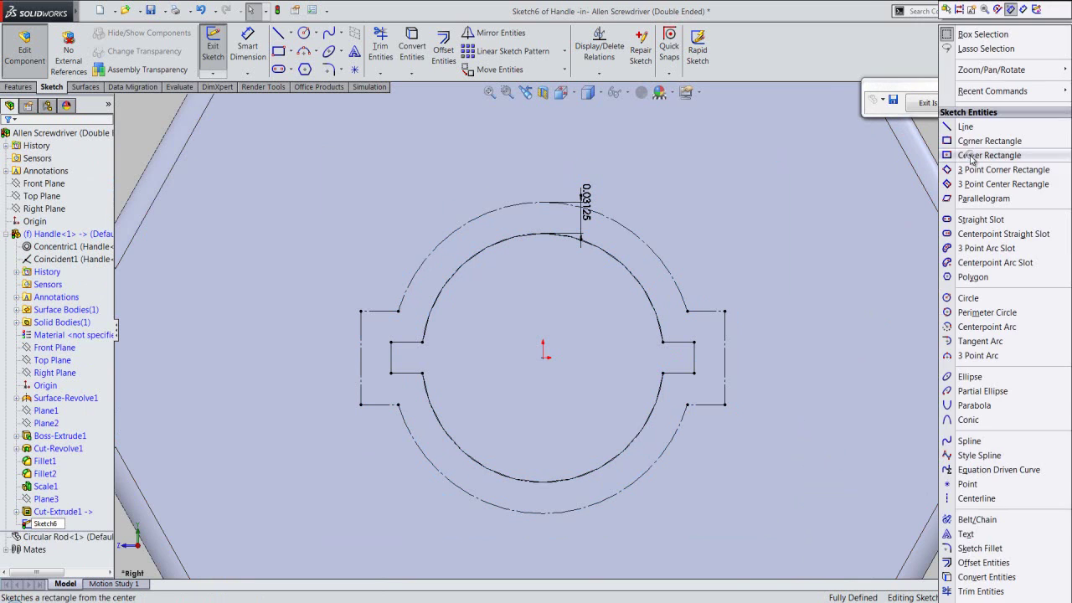
click(965, 127)
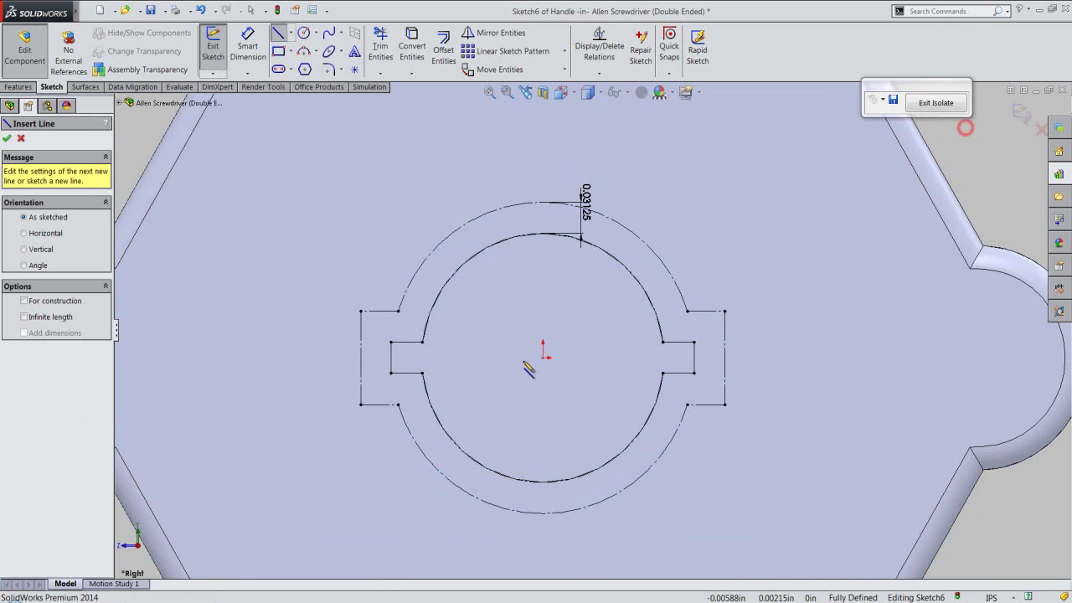
Step: Draw stepped lines over the left key slot's upper side out to the offset ring
click(422, 342)
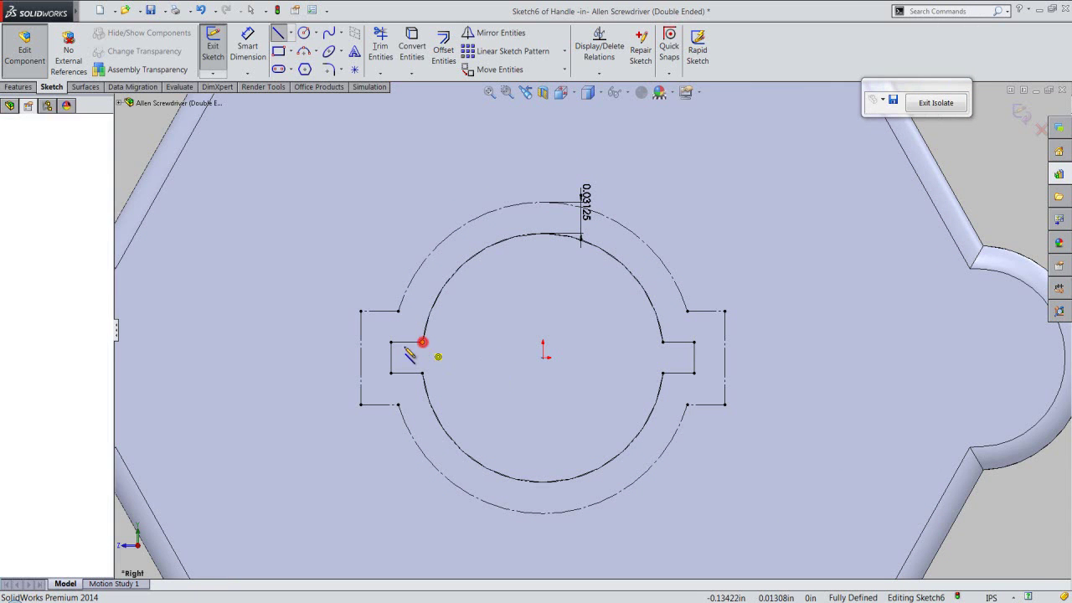
click(361, 342)
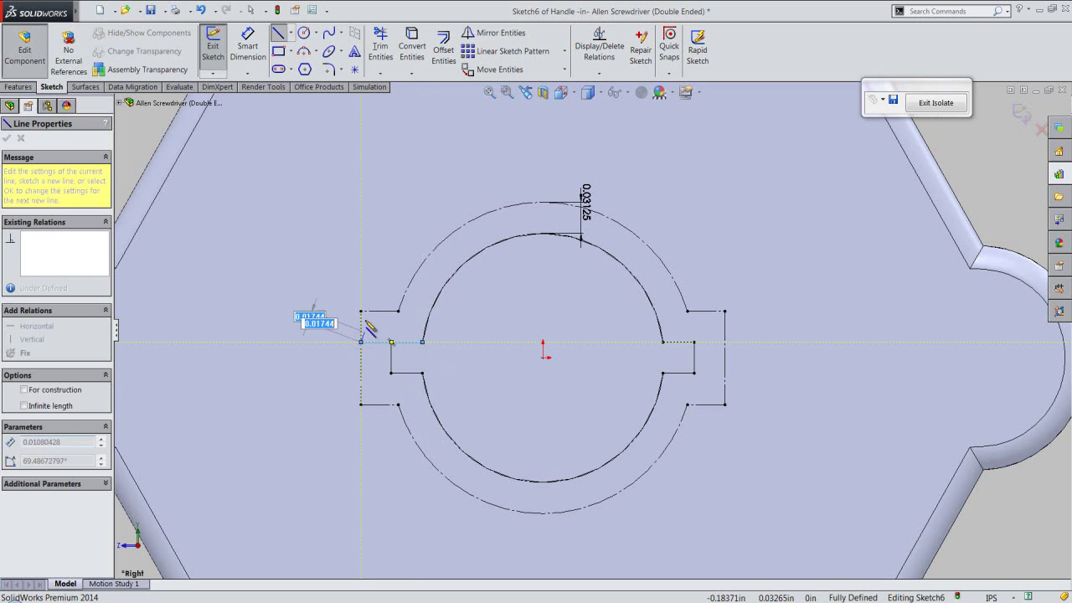
click(361, 311)
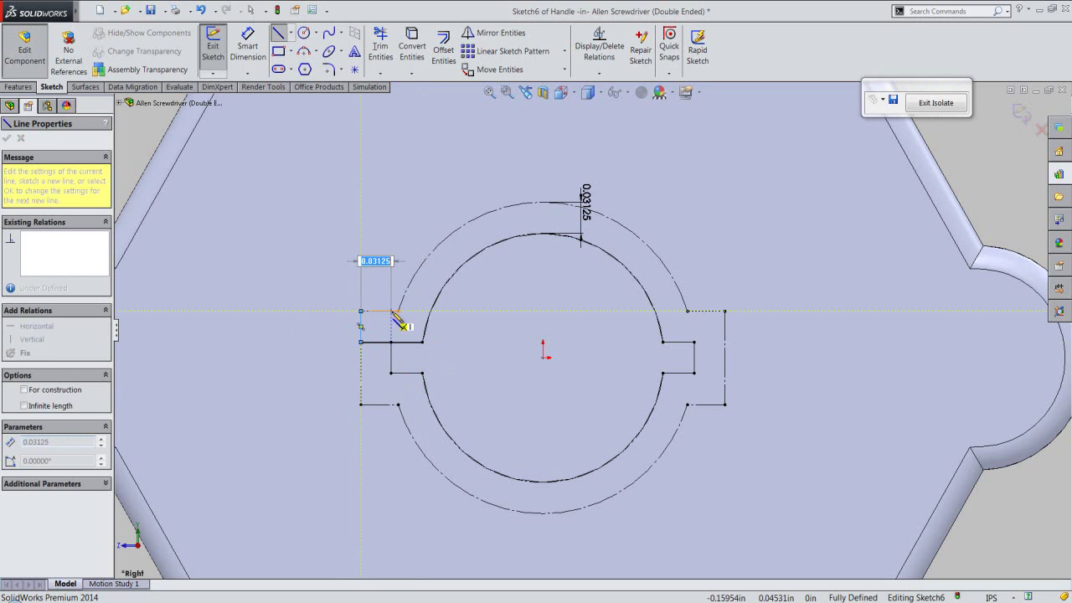
double_click(398, 311)
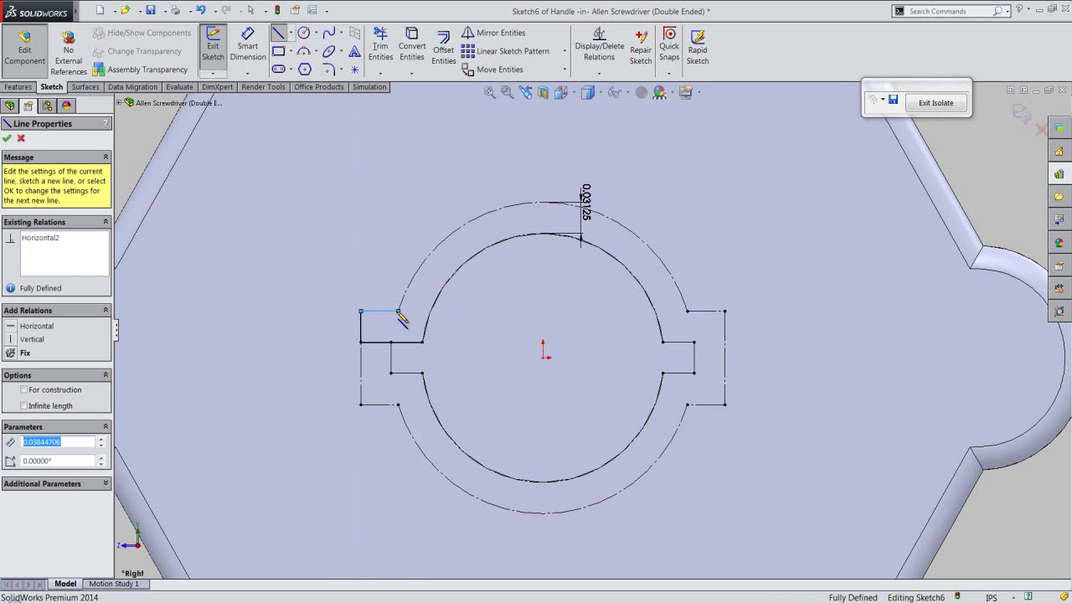
right_click(399, 313)
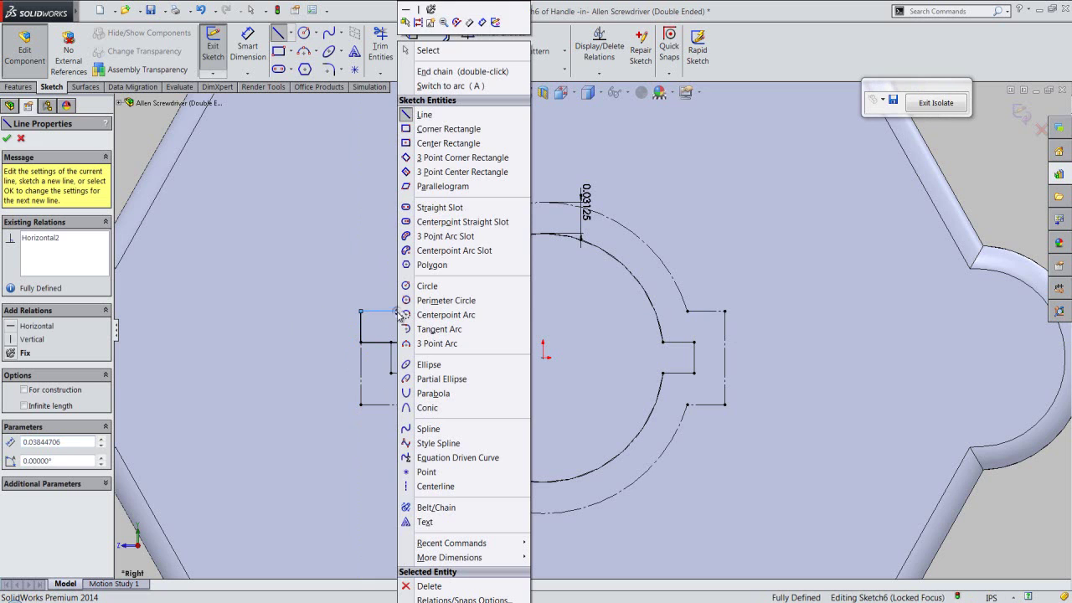
click(419, 115)
key(Escape)
right_click(564, 159)
click(590, 155)
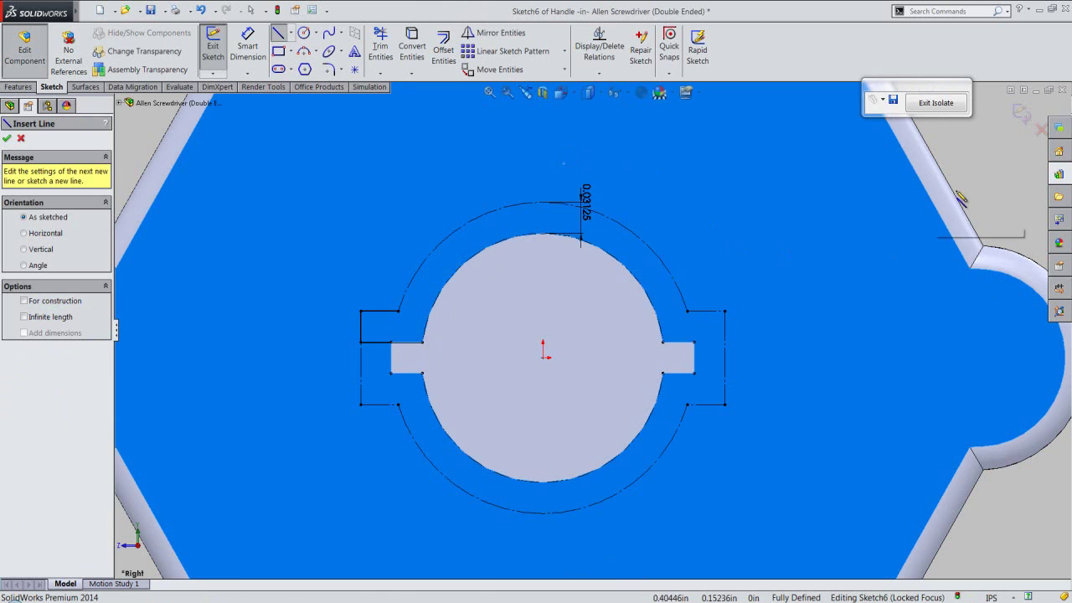
click(975, 179)
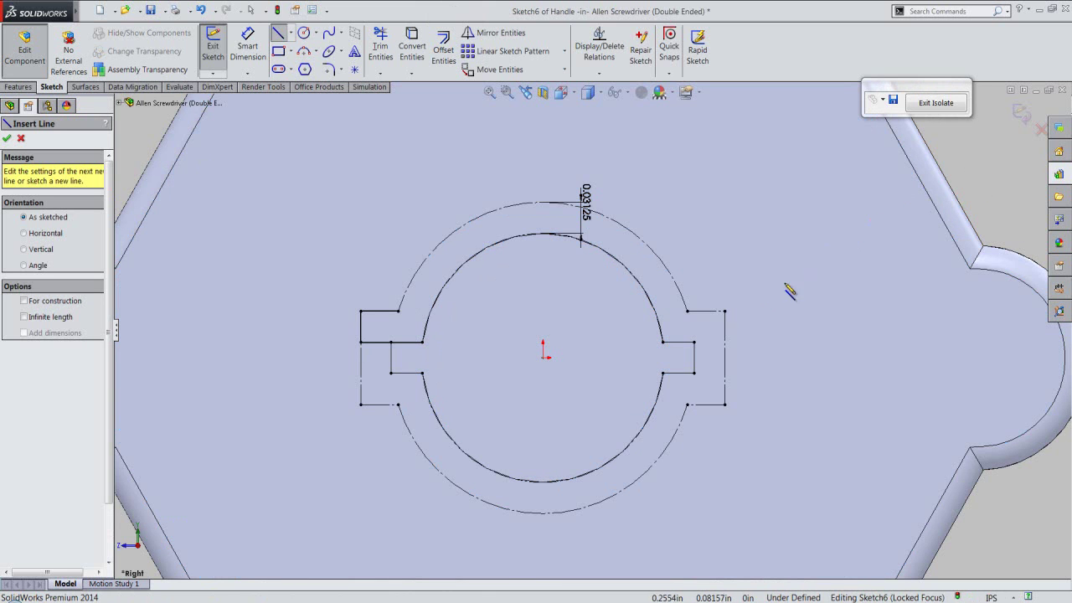
Step: Draw the matching stepped lines over the right key slot's upper side
click(661, 342)
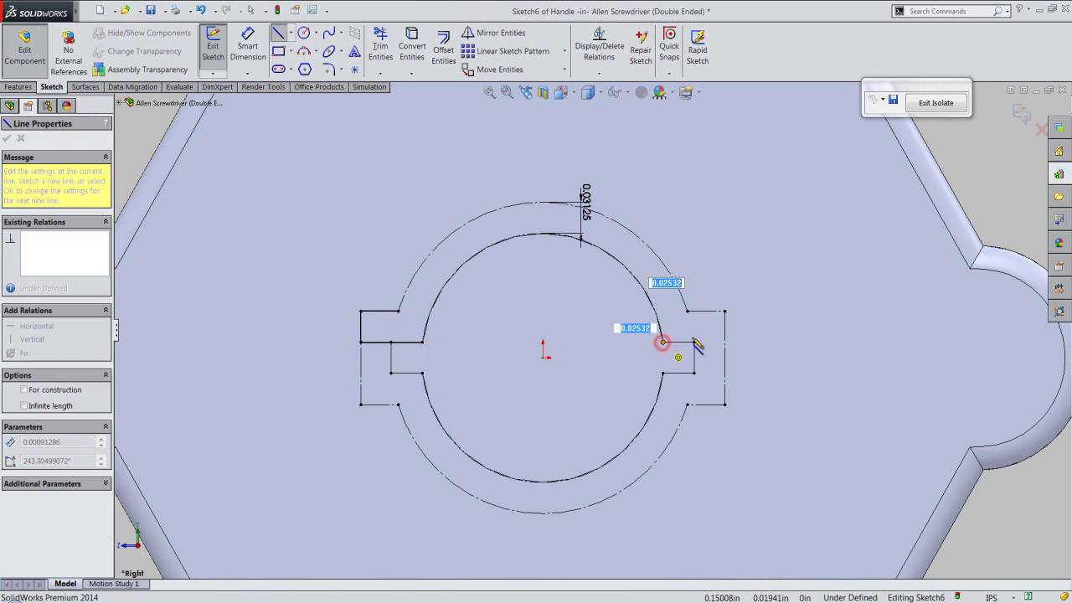
click(724, 341)
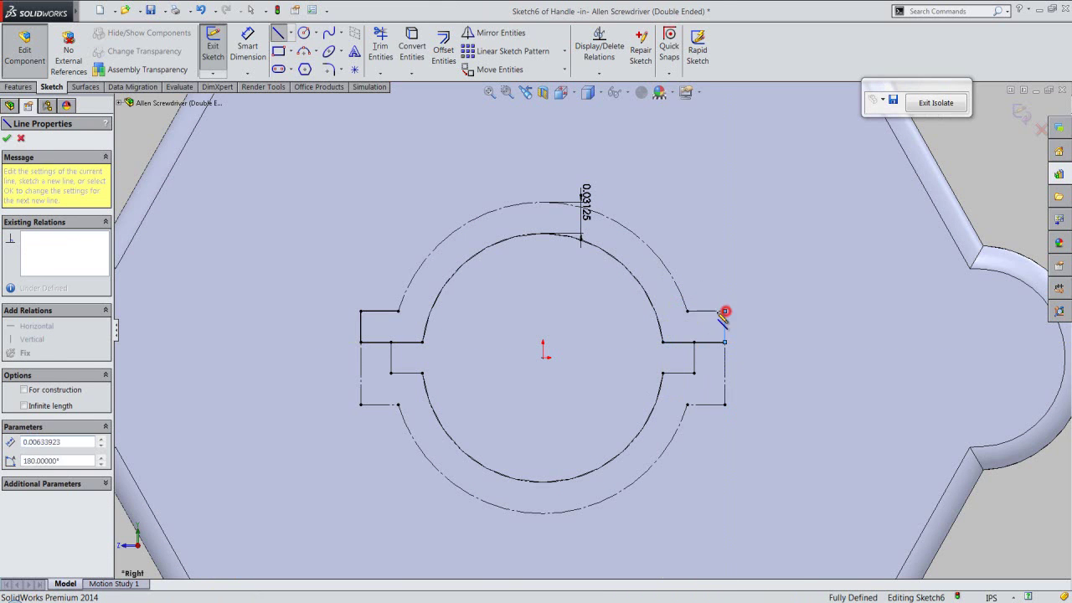
click(688, 311)
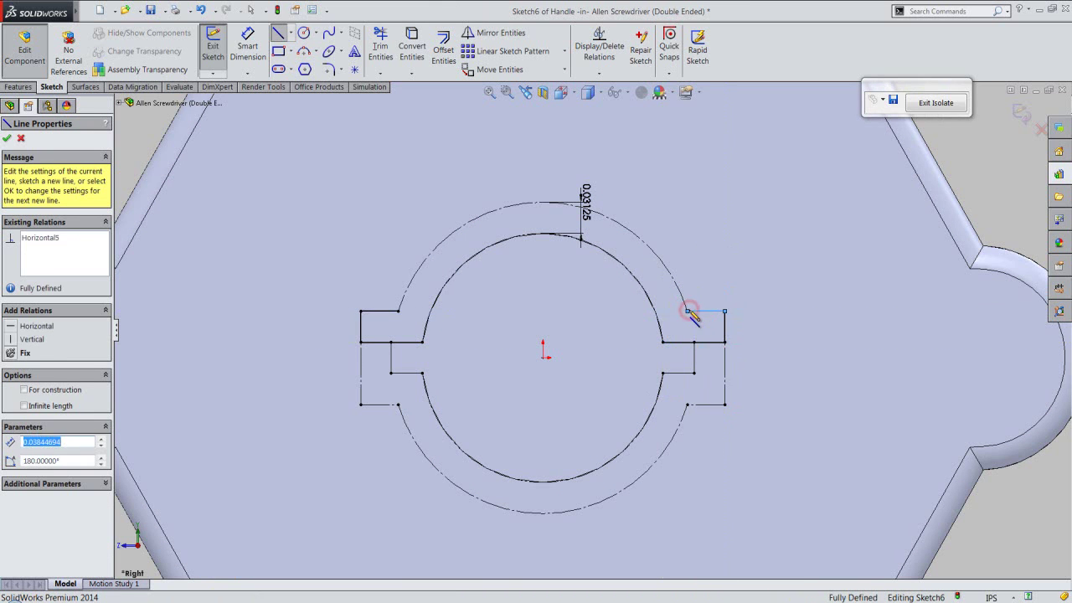
right_click(688, 312)
key(a)
right_click(688, 312)
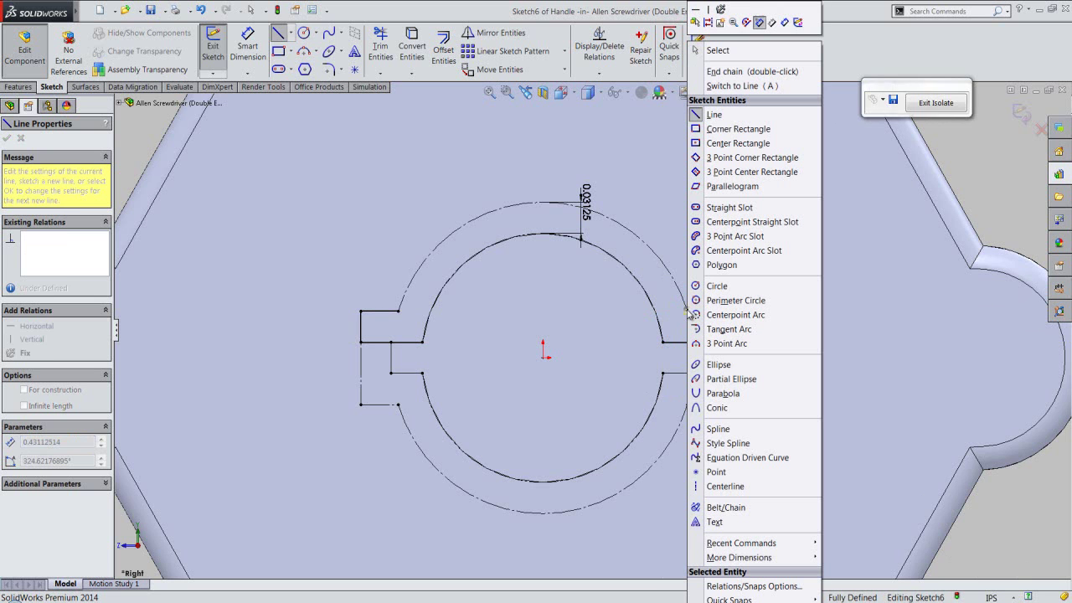
Step: Draw a 0.15625 in outer arc across the top and a 0.125 in inner arc along the circle
click(716, 343)
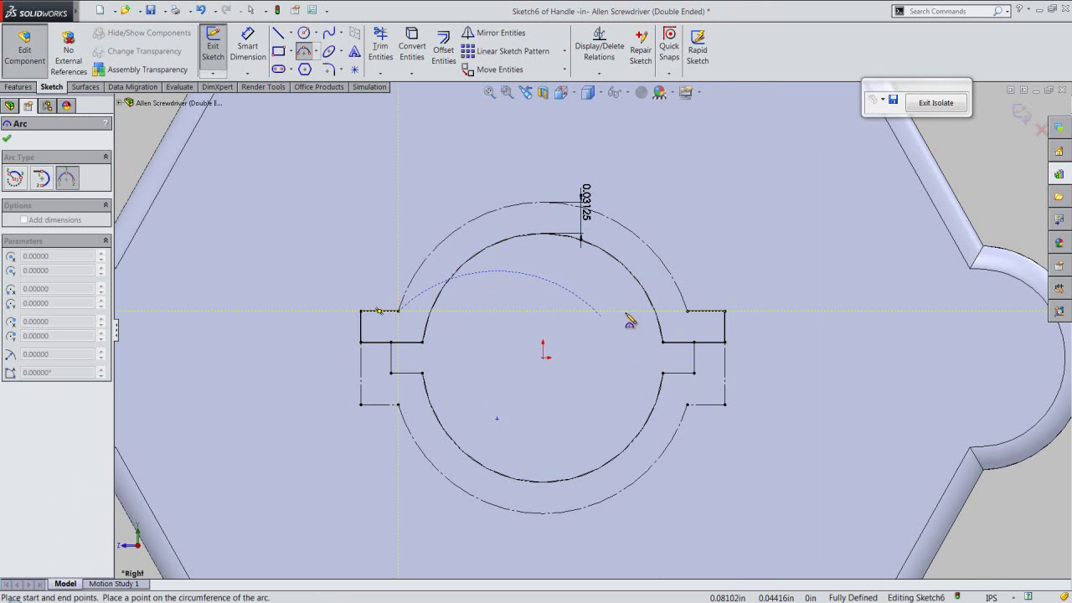
click(688, 311)
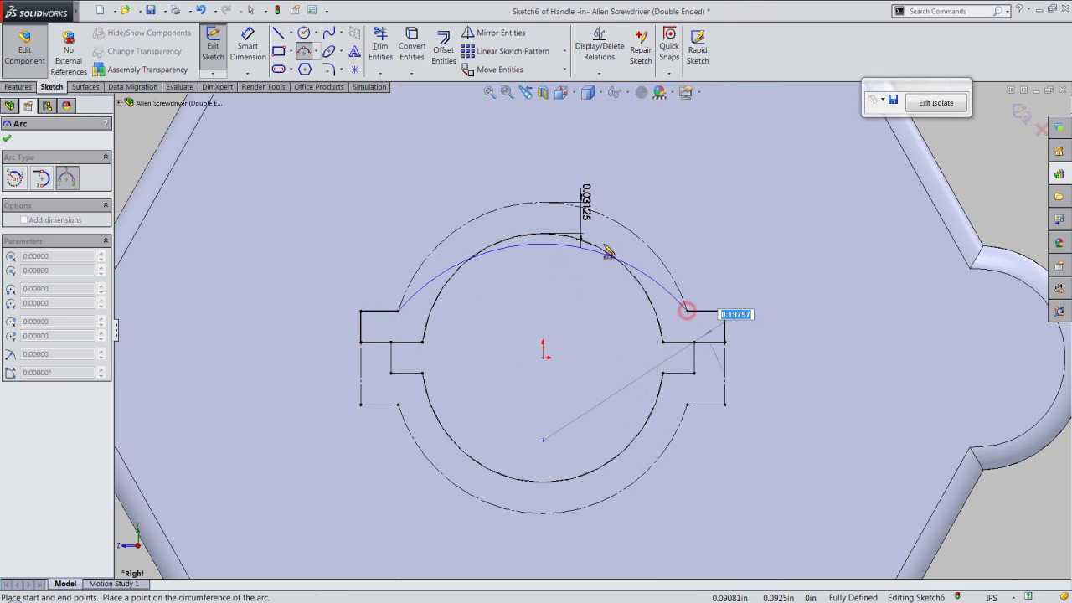
click(544, 207)
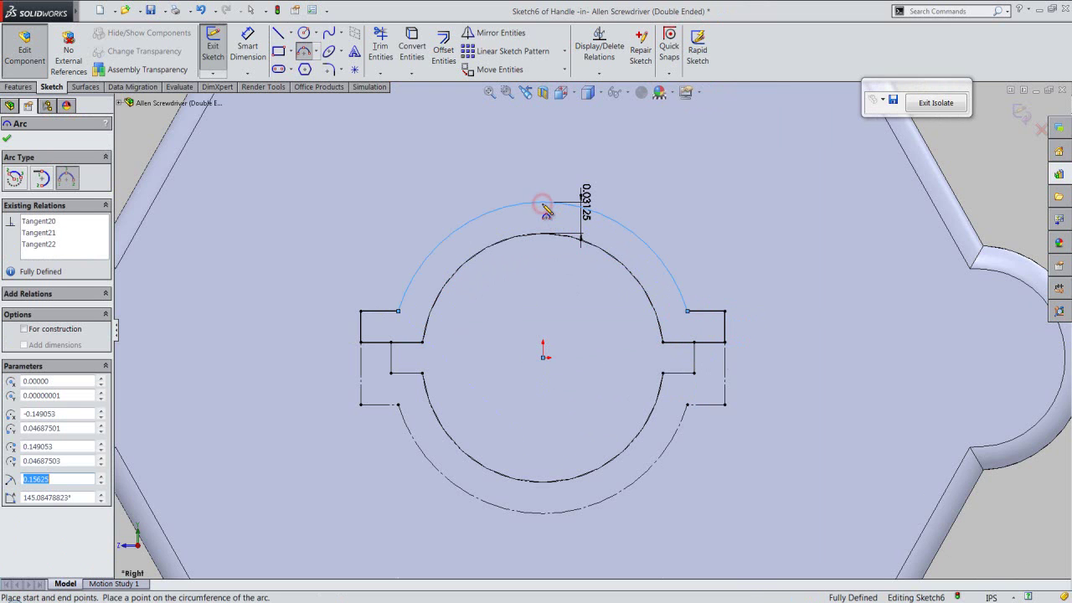
click(423, 342)
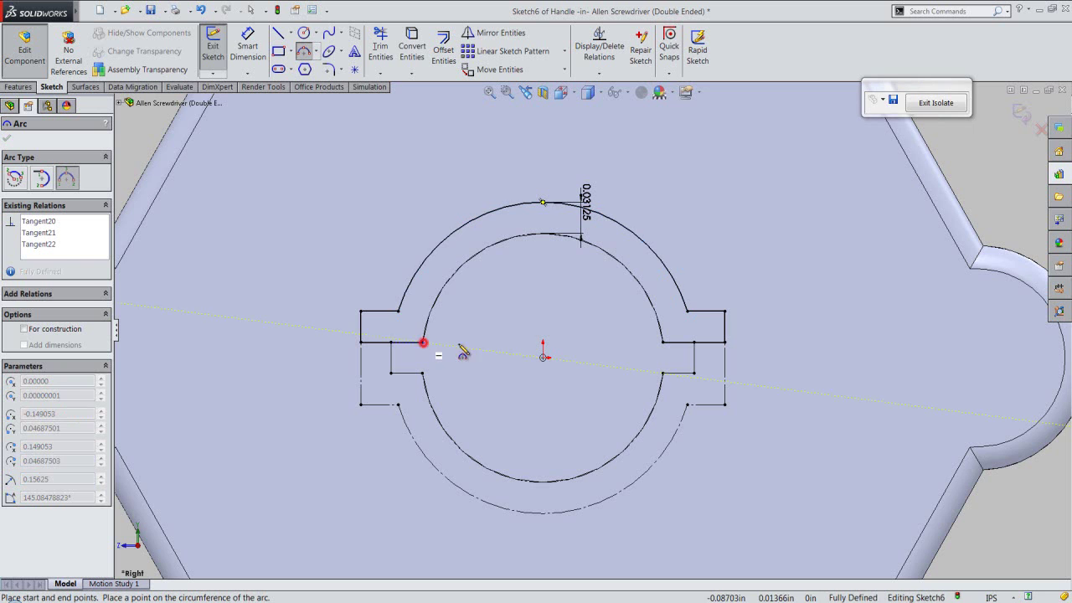
click(663, 341)
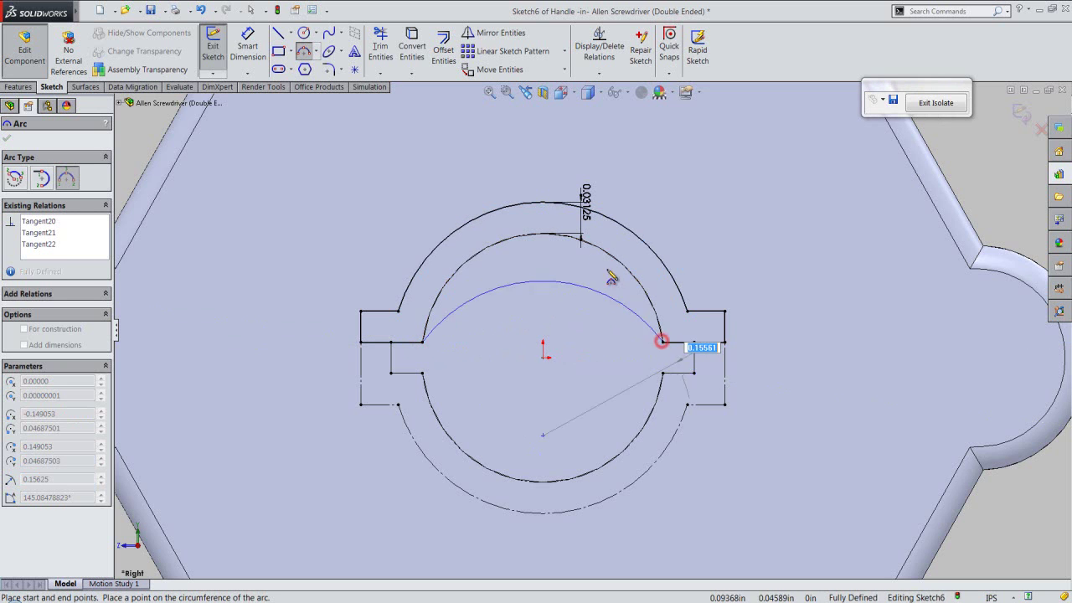
click(544, 233)
right_click(586, 302)
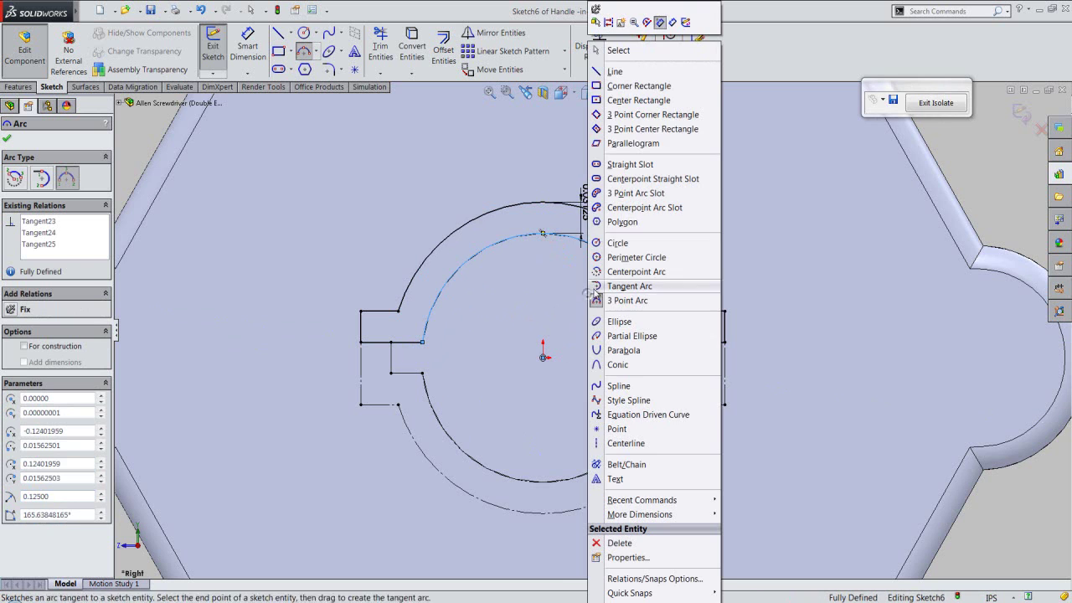
click(670, 52)
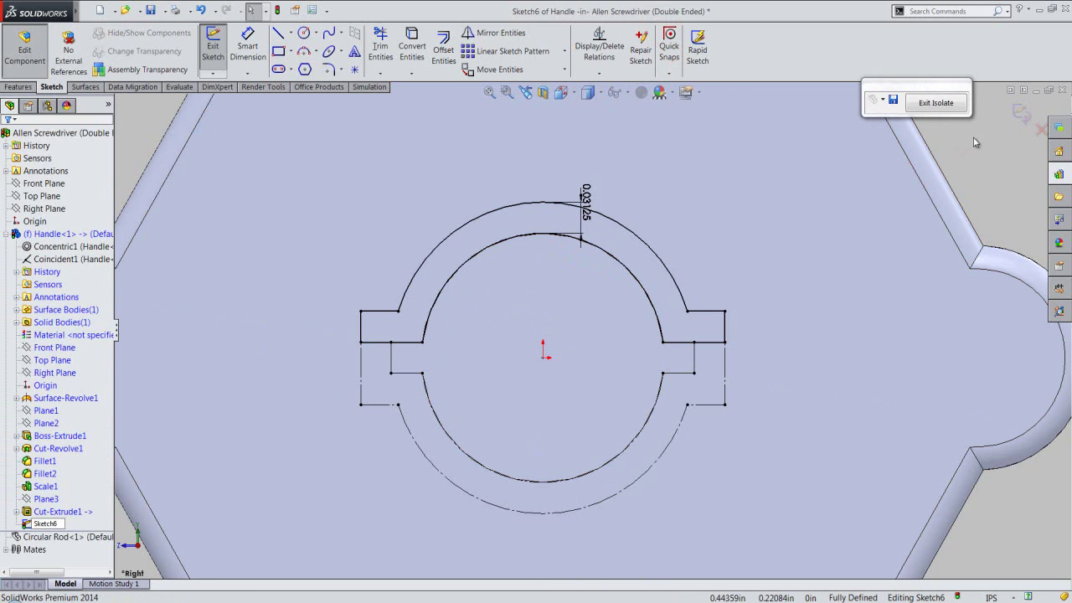
Step: Exit the slot sketch and zoom into an isometric view of the hex end
click(1022, 113)
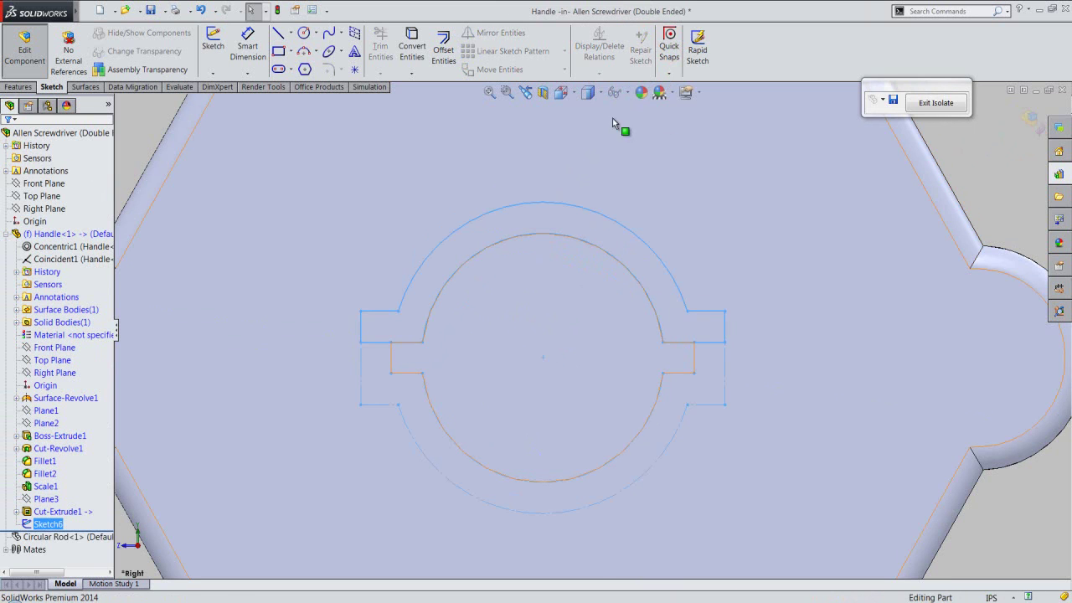
click(587, 92)
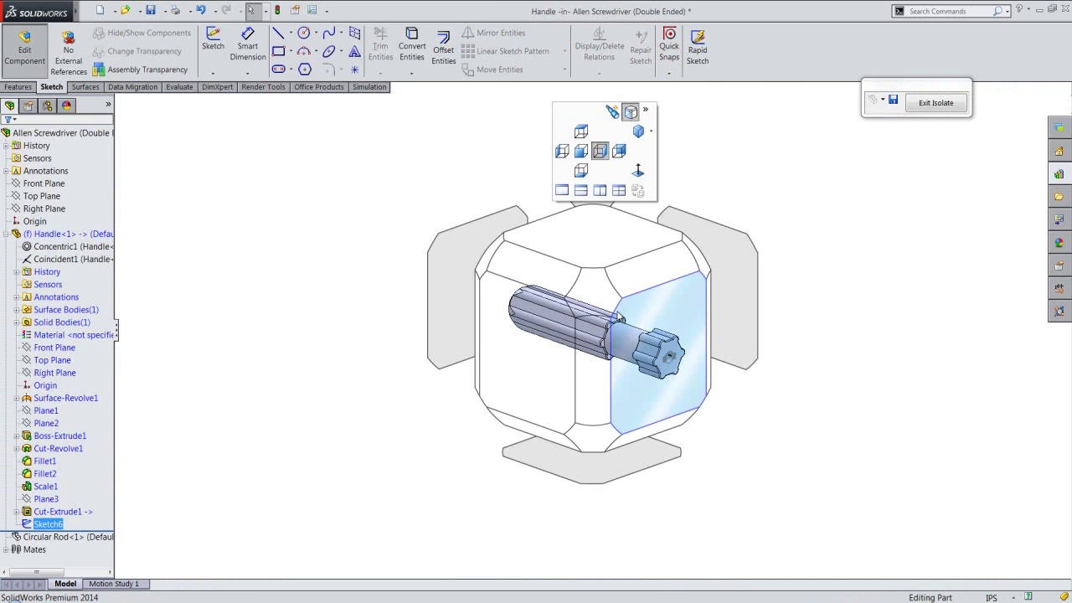
scroll(811, 469, down, 1)
scroll(811, 458, down, 1)
scroll(750, 388, down, 1)
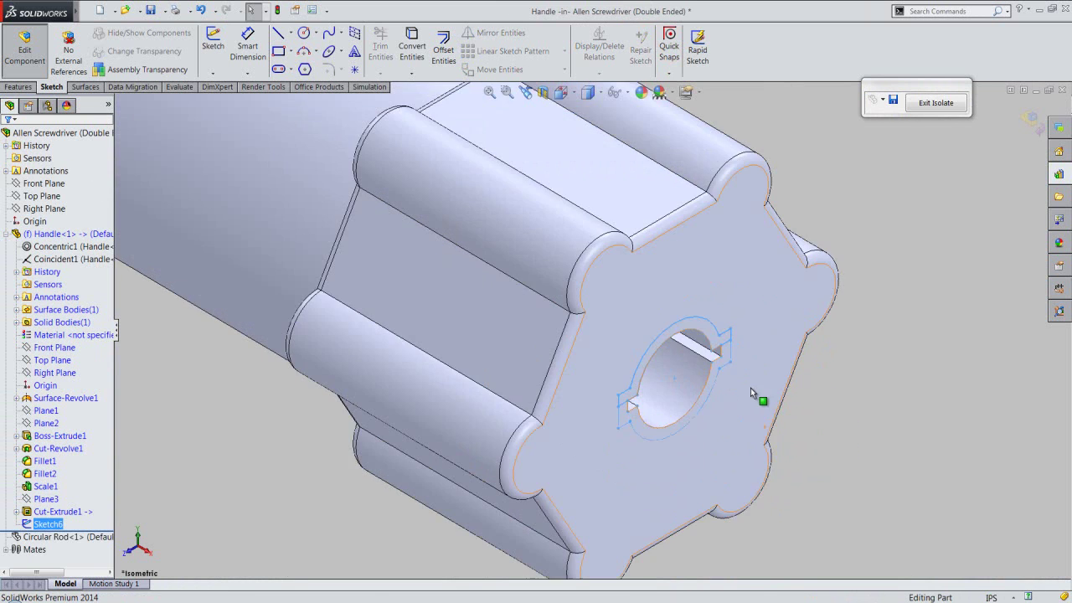
scroll(750, 388, down, 1)
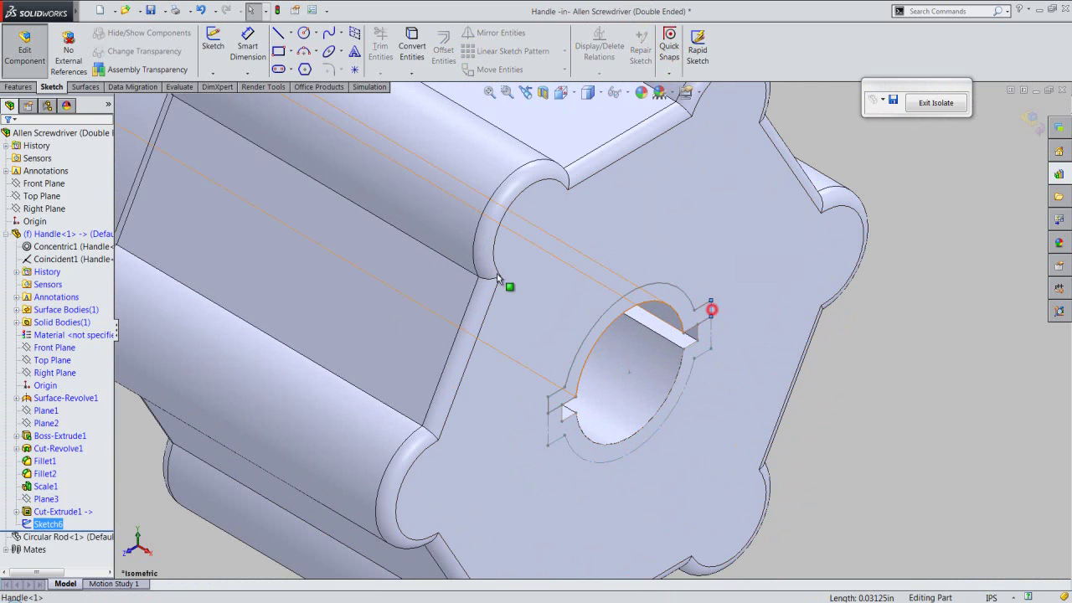
Step: Extrude-cut the slot profile Blind 2.125 in deep into the handle
click(18, 87)
click(387, 64)
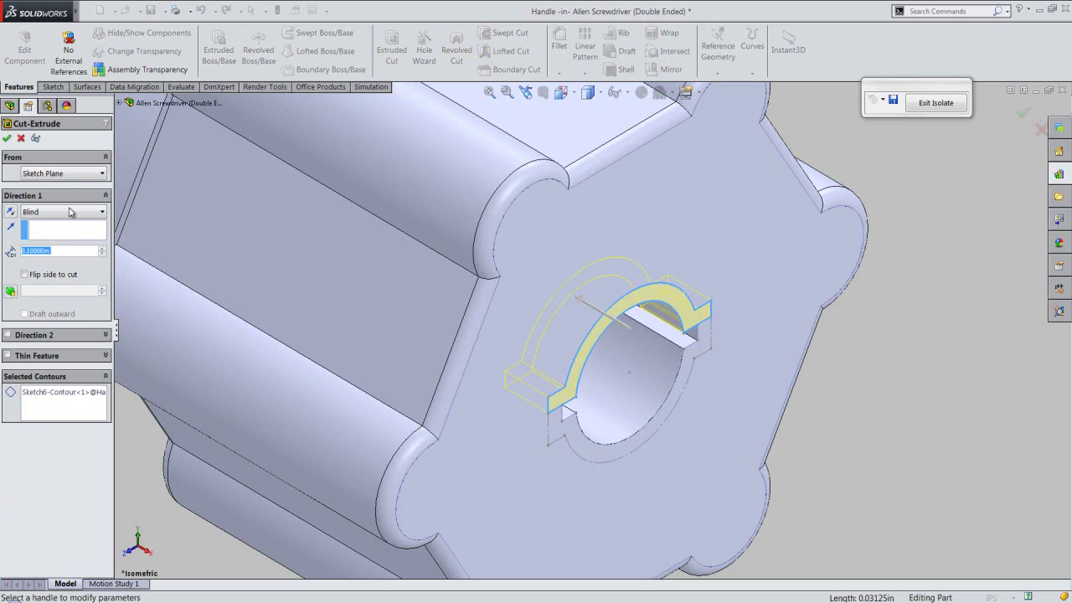
click(74, 249)
text(2.125)
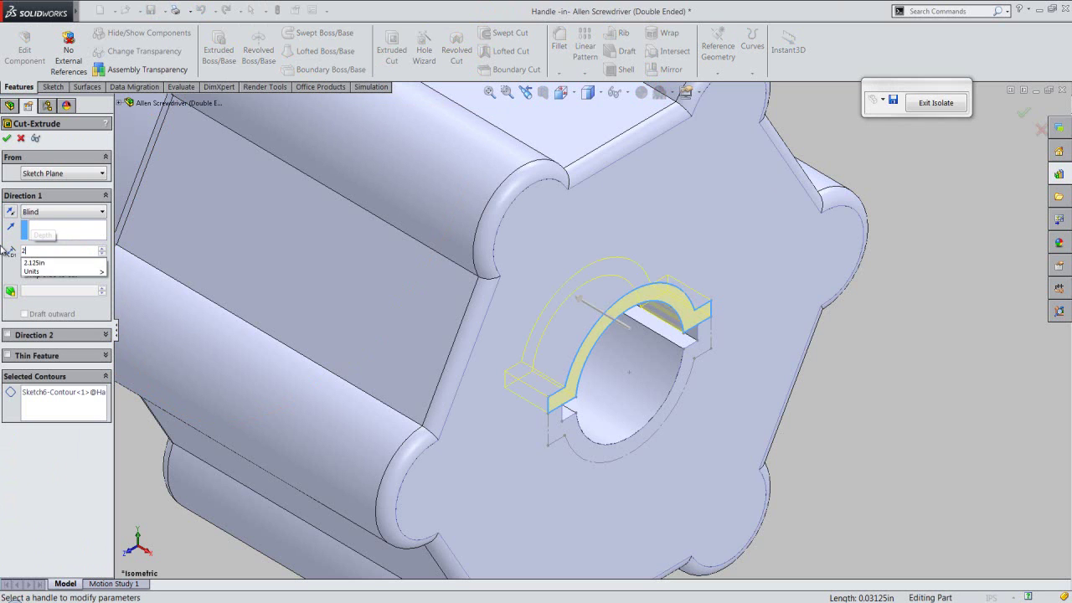
key(Return)
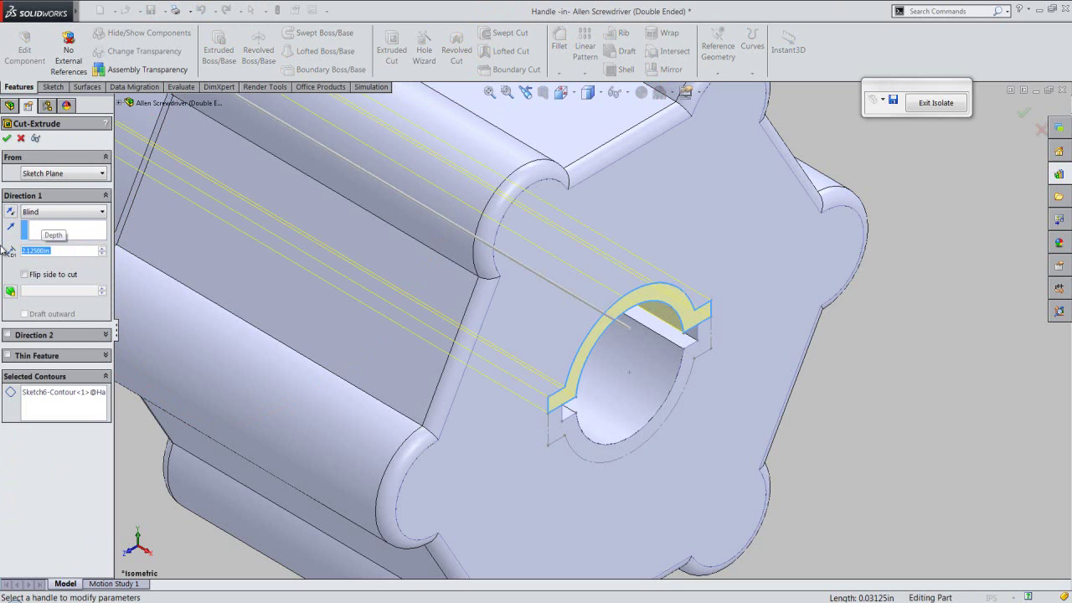
key(Return)
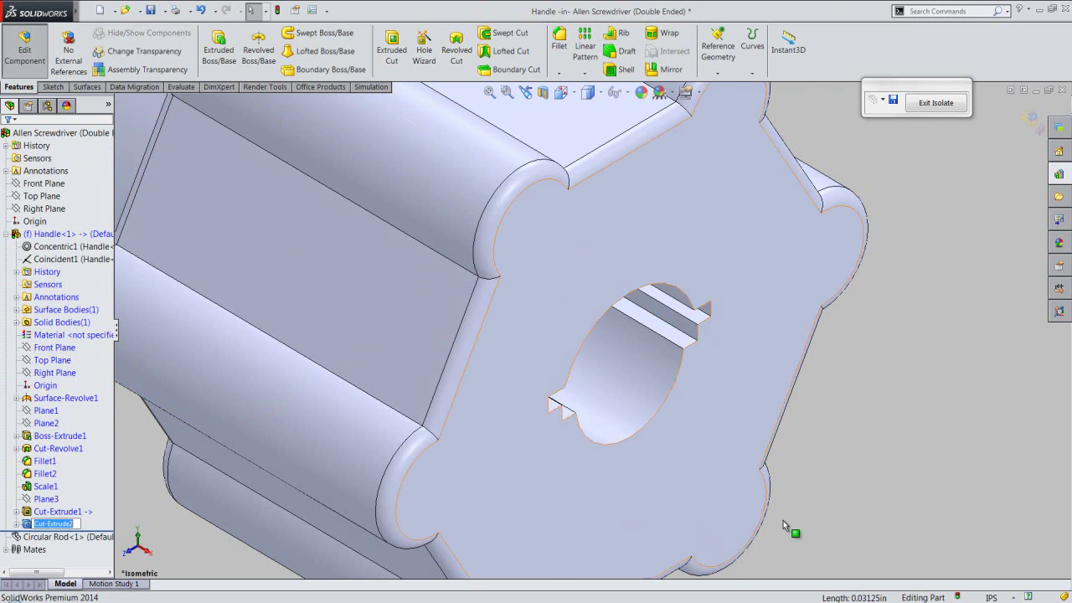
key(z)
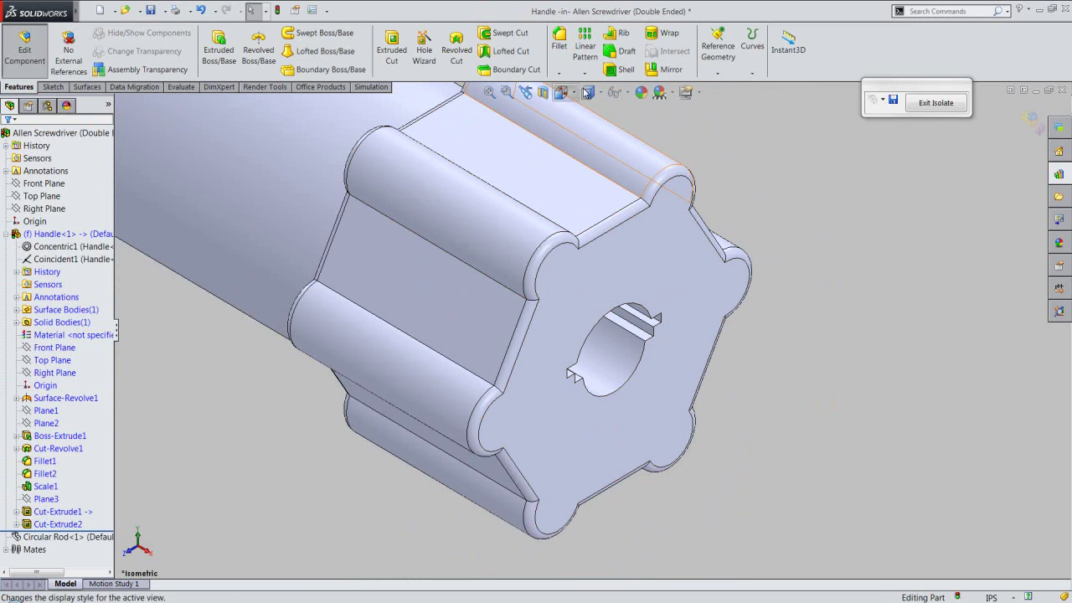
Step: Mirror Cut-Extrude2 across the Handle's Top Plane
click(664, 69)
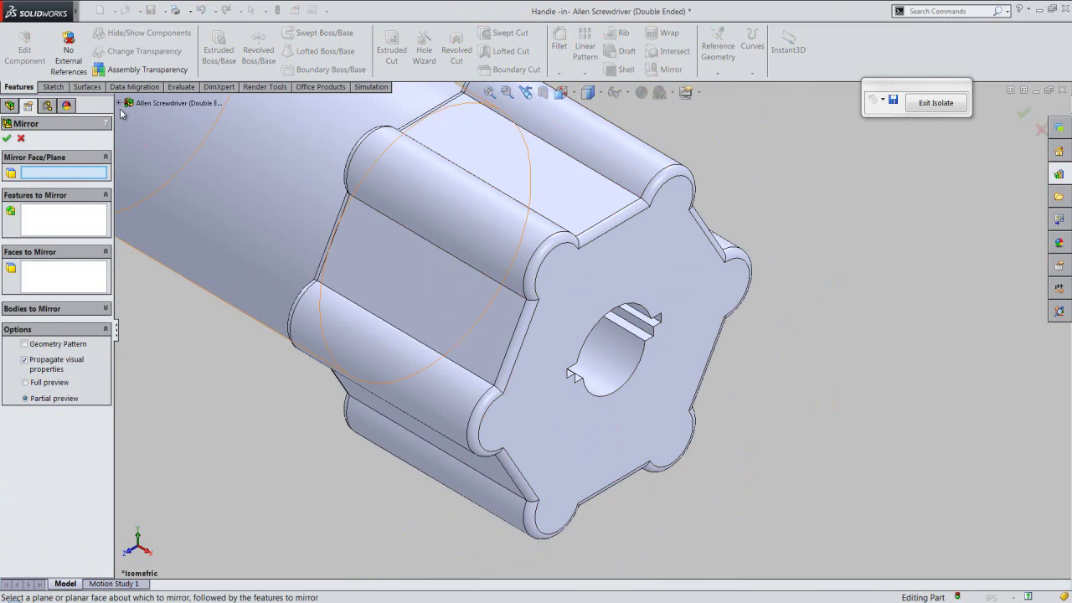
click(120, 102)
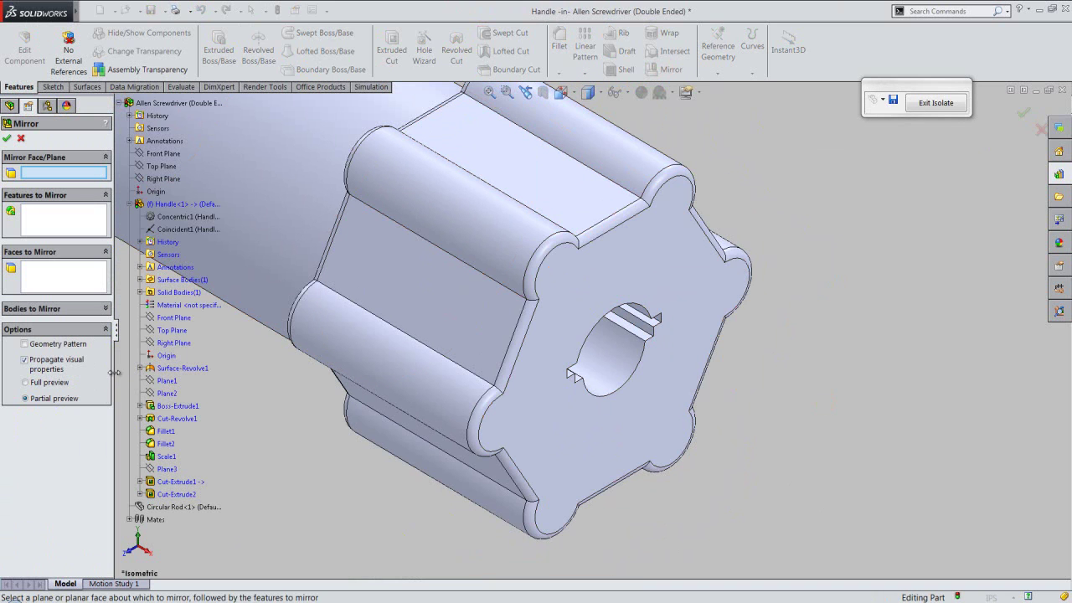
click(159, 331)
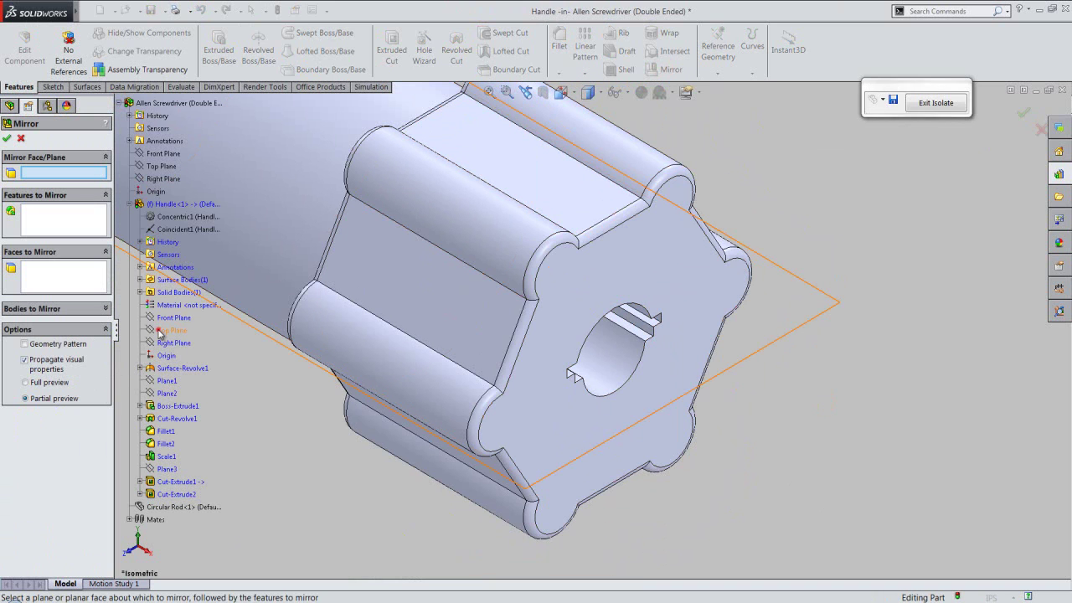
click(176, 494)
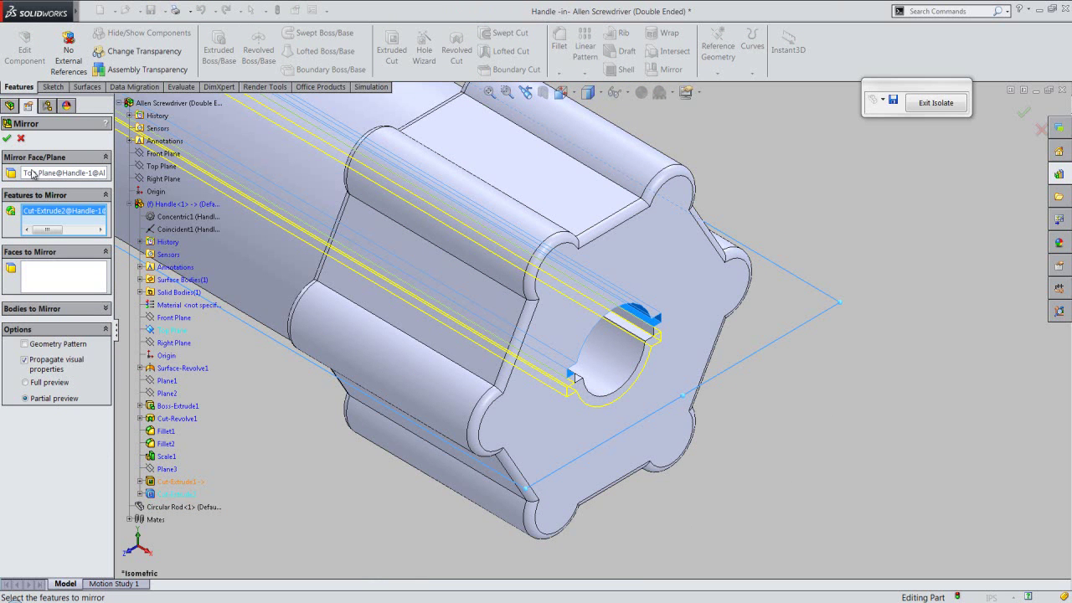
click(9, 138)
Step: Orbit to inspect the hex-end socket, then return to isometric and zoom to fit
click(311, 476)
middle_drag(730, 311, 518, 272)
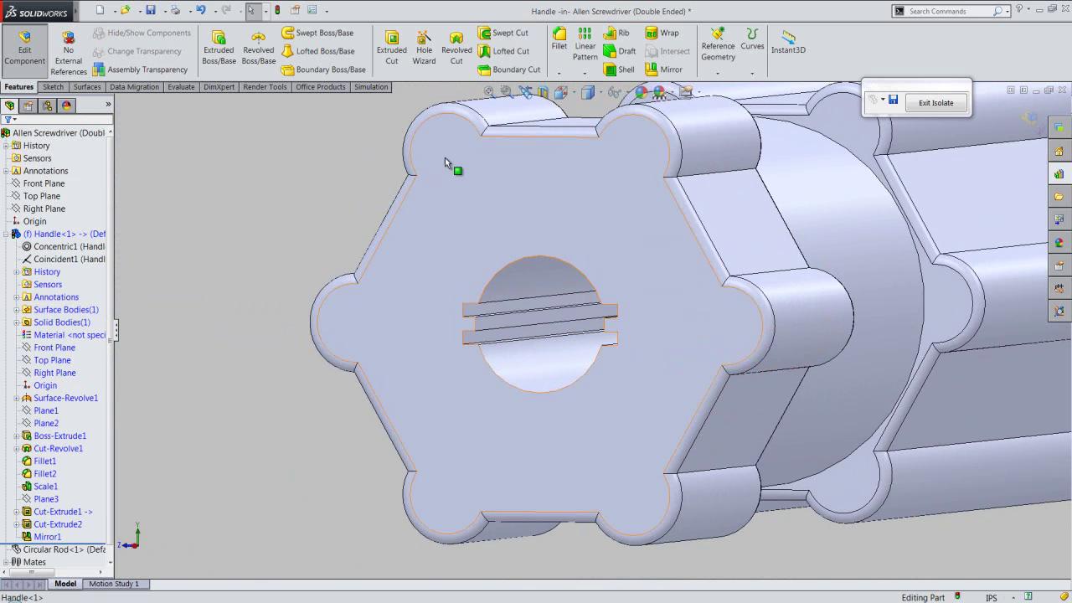
click(526, 92)
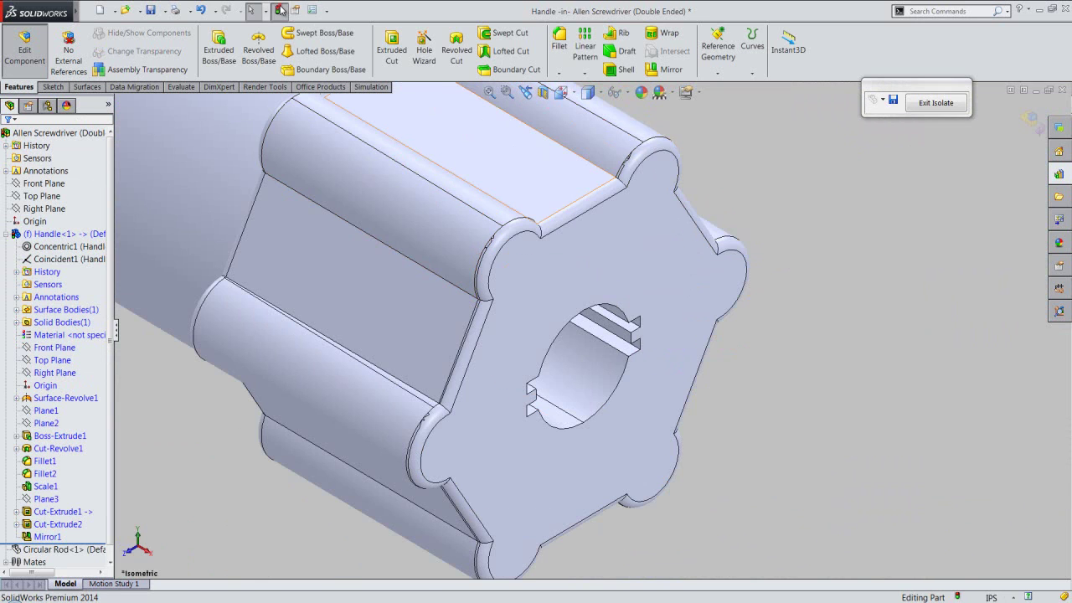
click(489, 92)
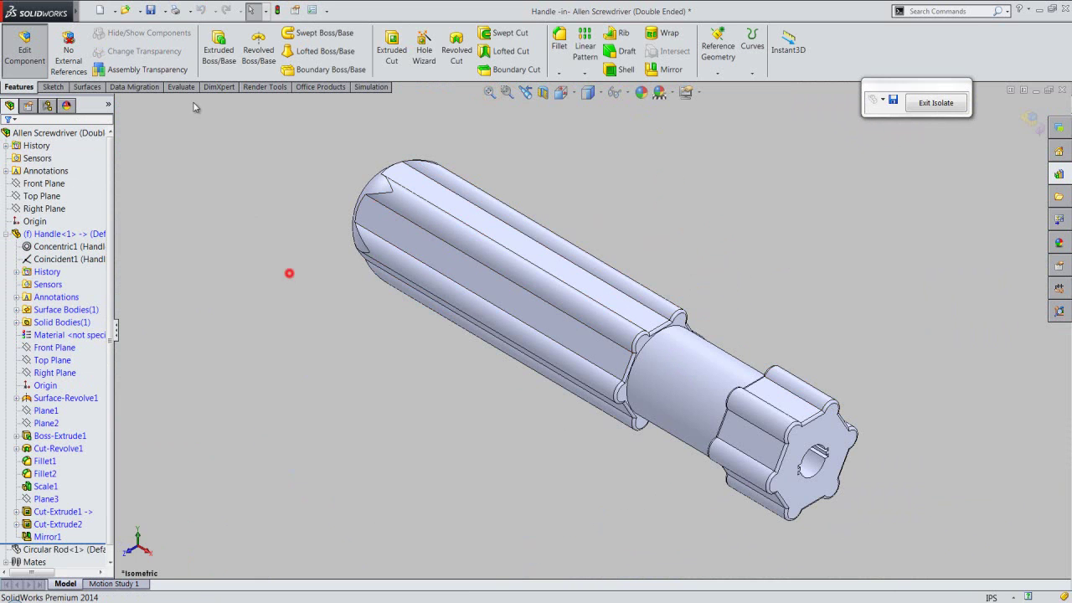
Step: Save the handle part, collapse its tree, and return to editing the whole assembly
click(150, 10)
right_click(99, 192)
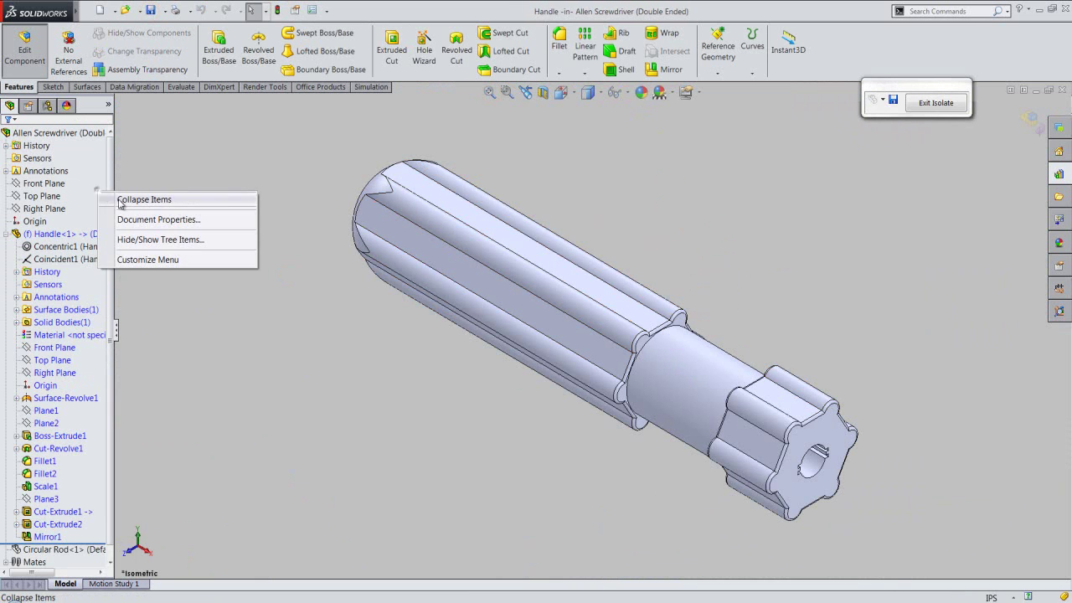
click(125, 201)
click(1036, 117)
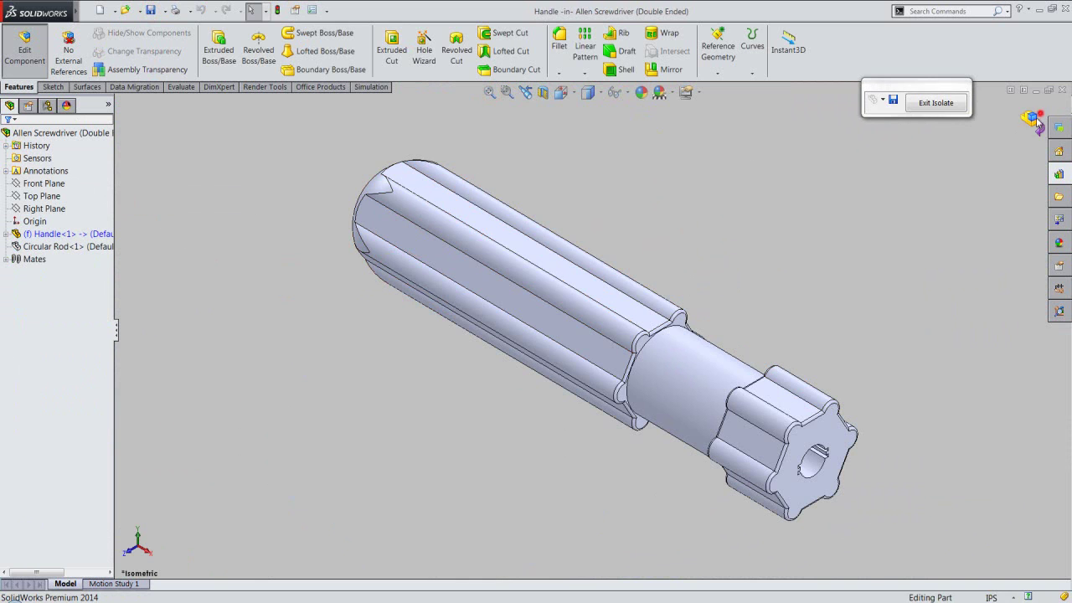
click(1031, 121)
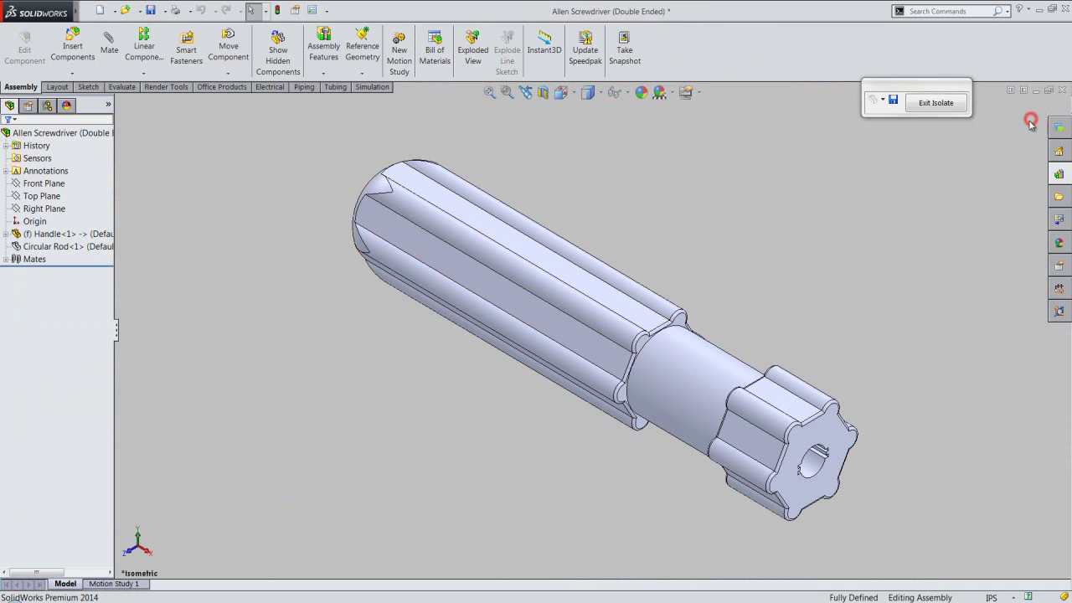
Step: Exit isolation to show the Circular Rod again and save the assembly
click(937, 104)
click(879, 203)
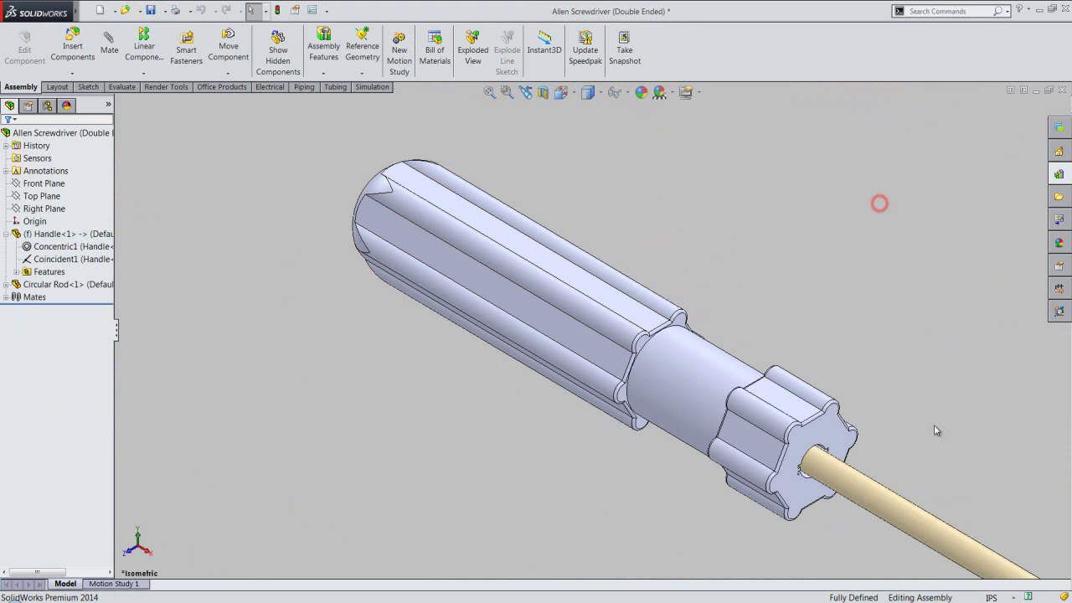
scroll(935, 430, down, 3)
scroll(759, 393, down, 3)
click(774, 234)
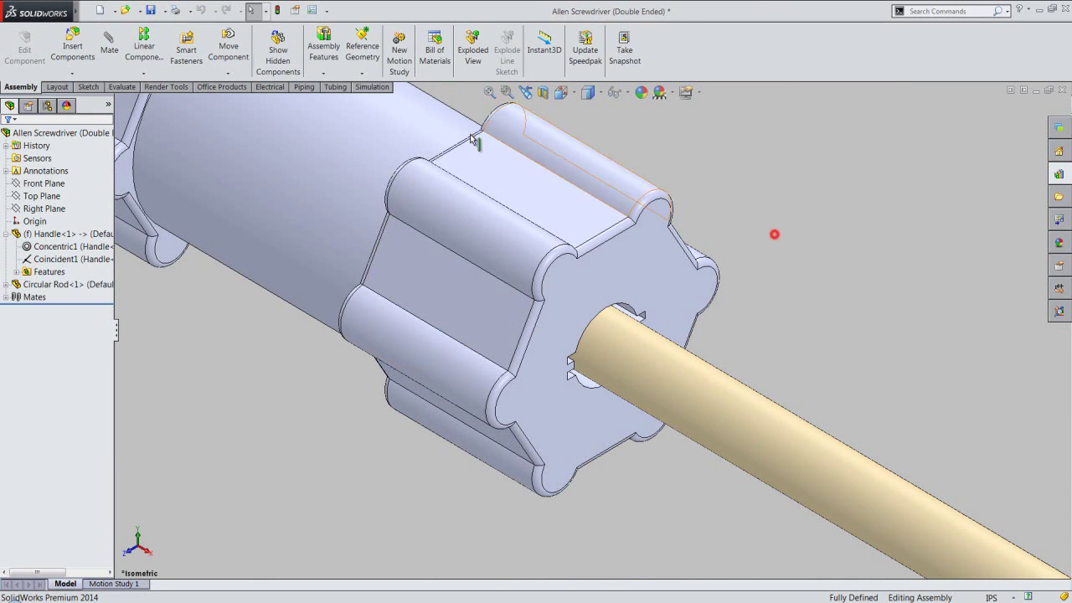
click(151, 10)
Step: Collapse the assembly tree and insert a new part component
click(224, 360)
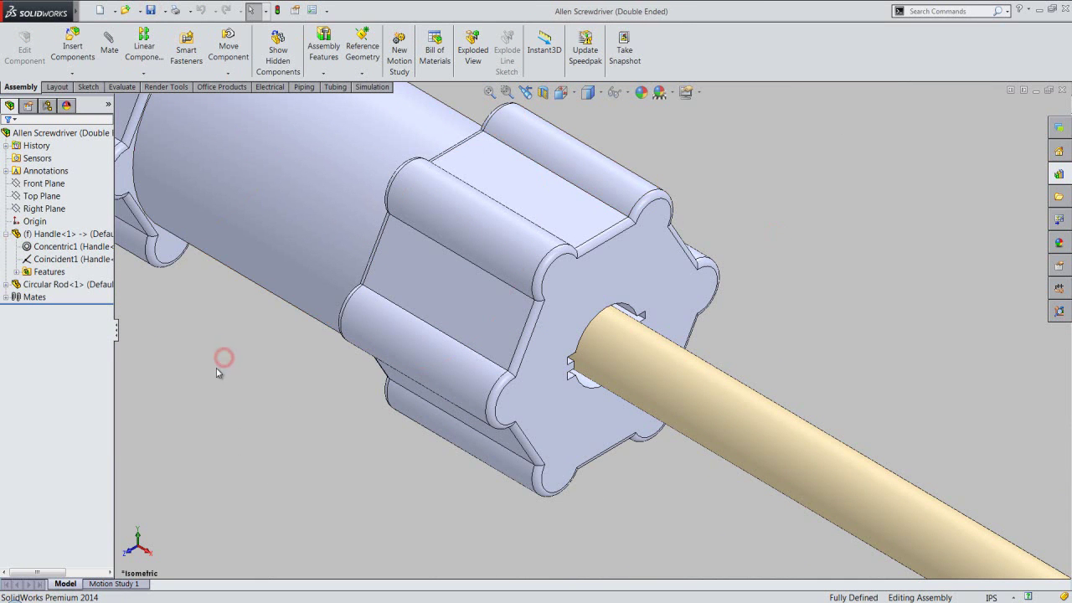
right_click(92, 182)
click(106, 183)
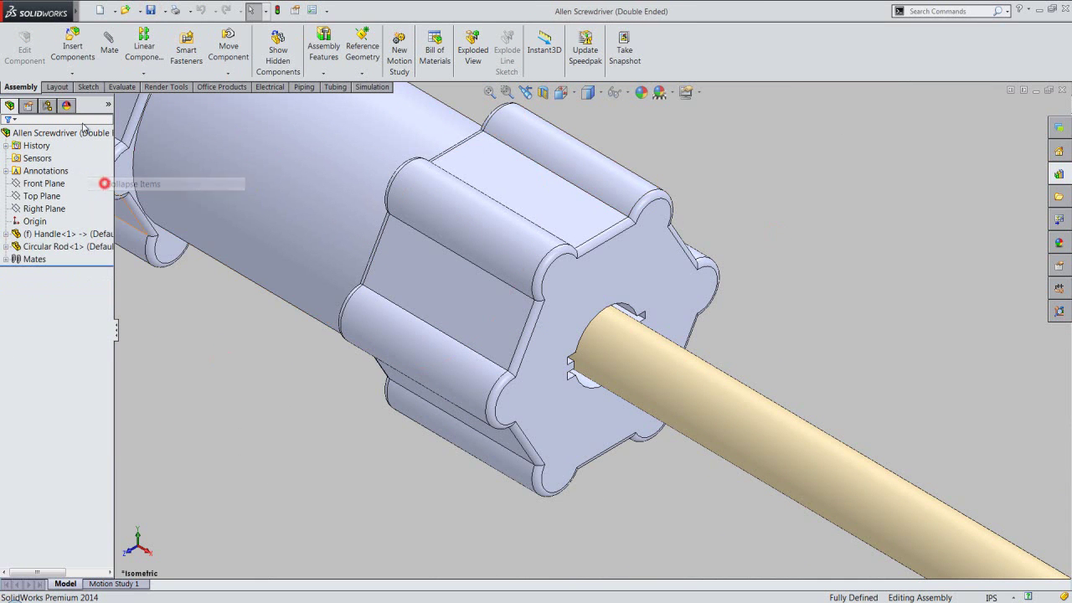
click(75, 73)
click(84, 101)
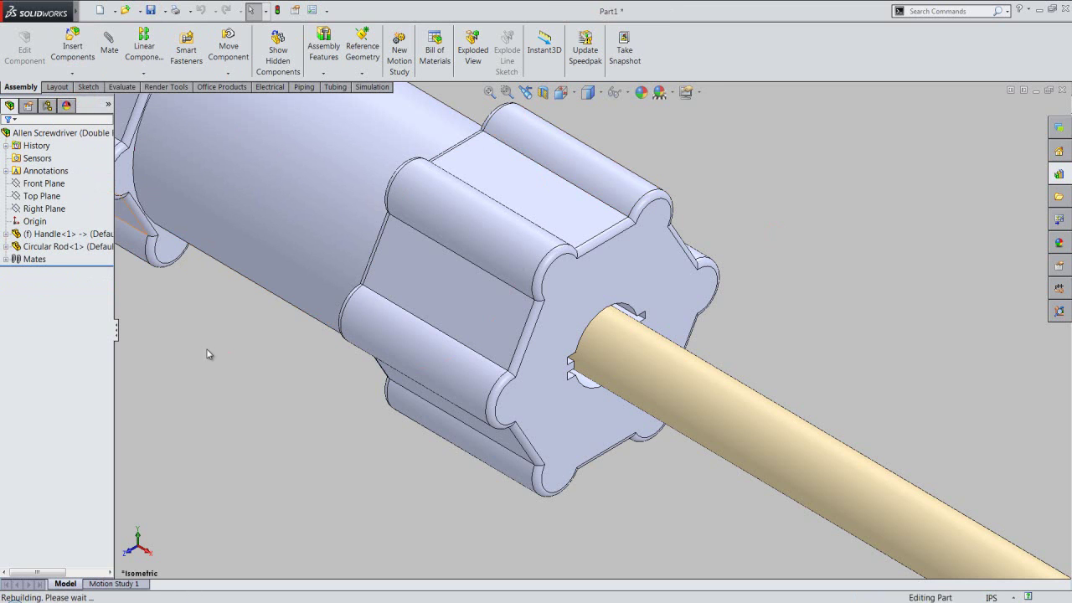
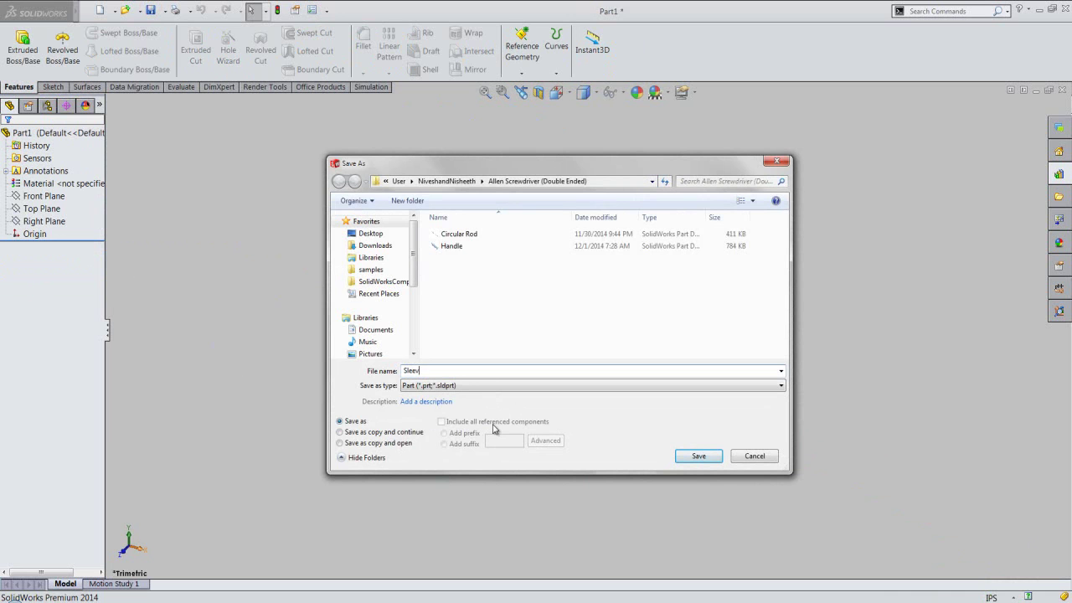
Step: Save the new part as Sleeve and place it on the handle's end face
click(705, 455)
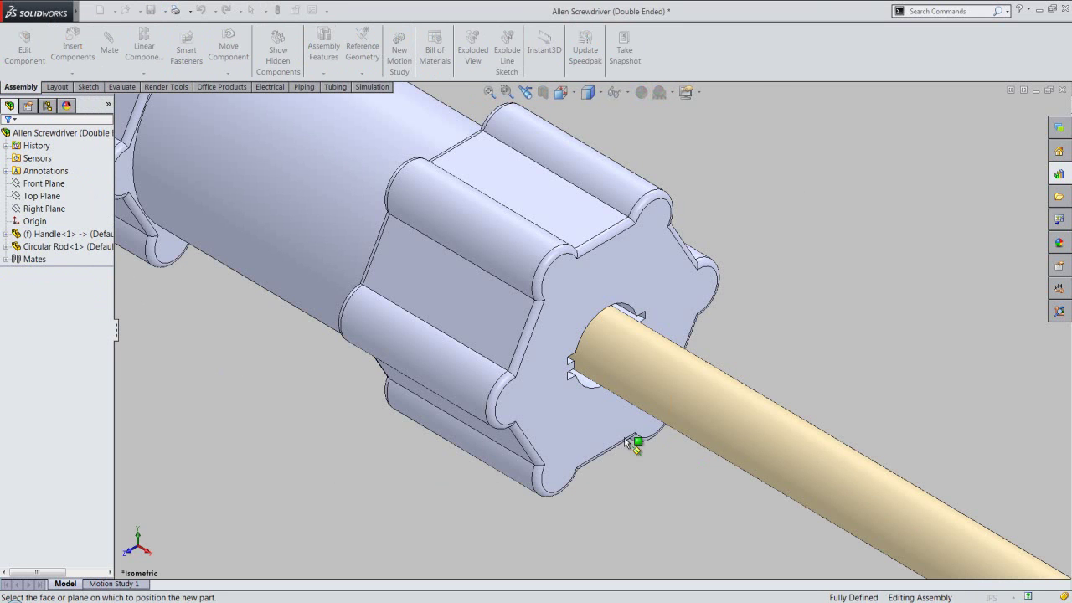
click(547, 379)
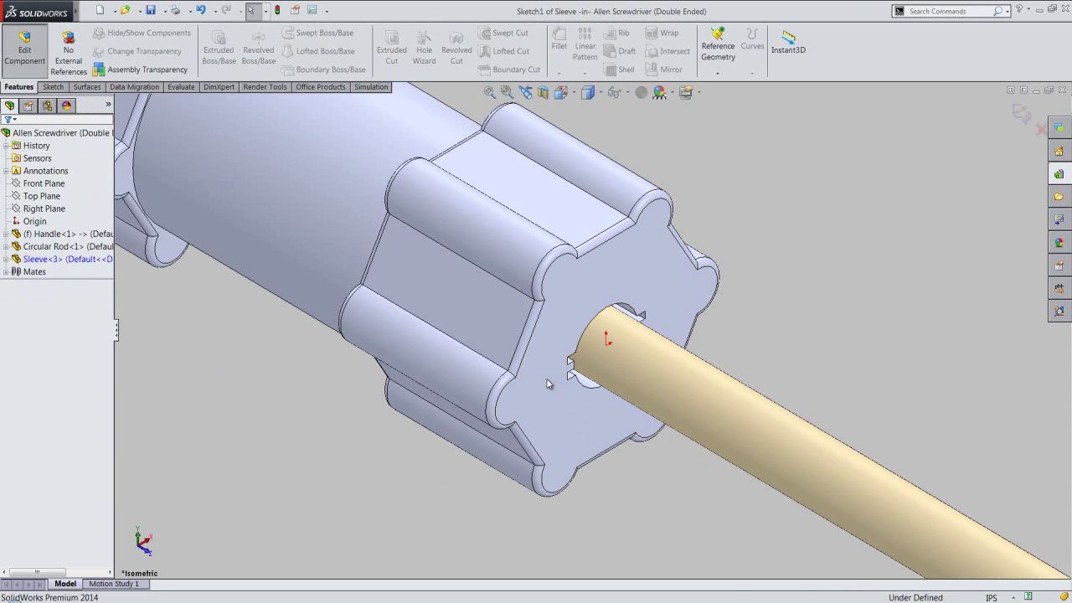
scroll(628, 363, down, 5)
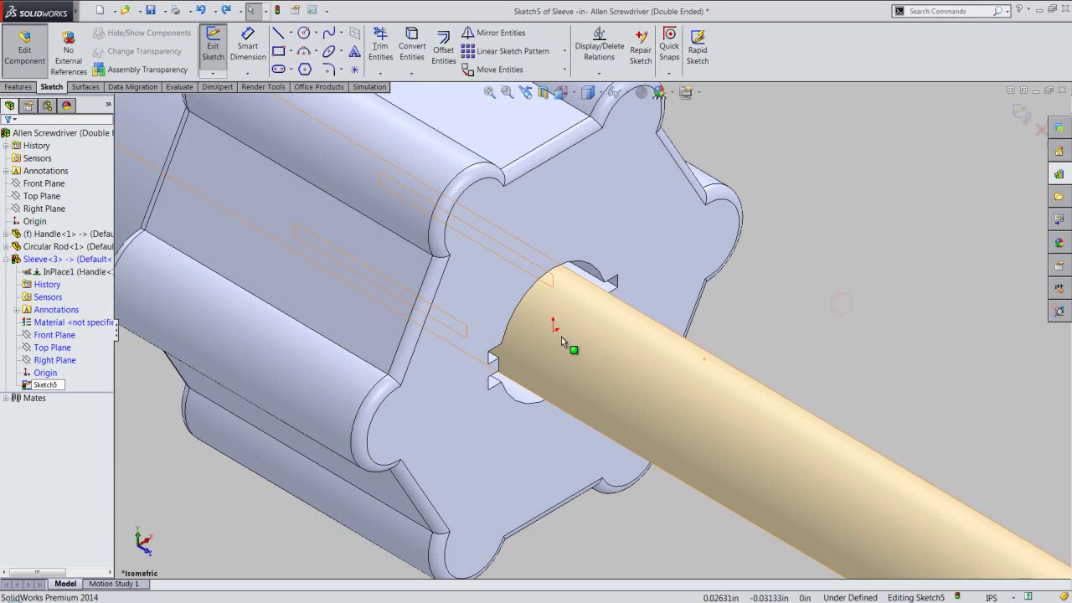
scroll(561, 336, down, 2)
scroll(547, 319, down, 3)
Step: Convert five handle slot edges, including the curved edge, into the sleeve sketch
click(405, 48)
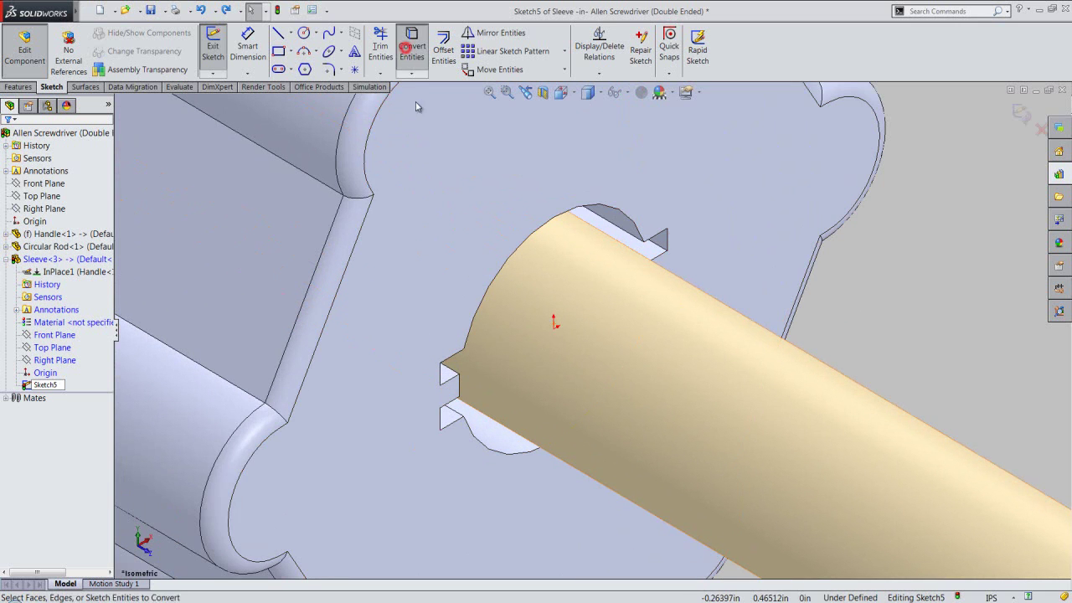
click(440, 372)
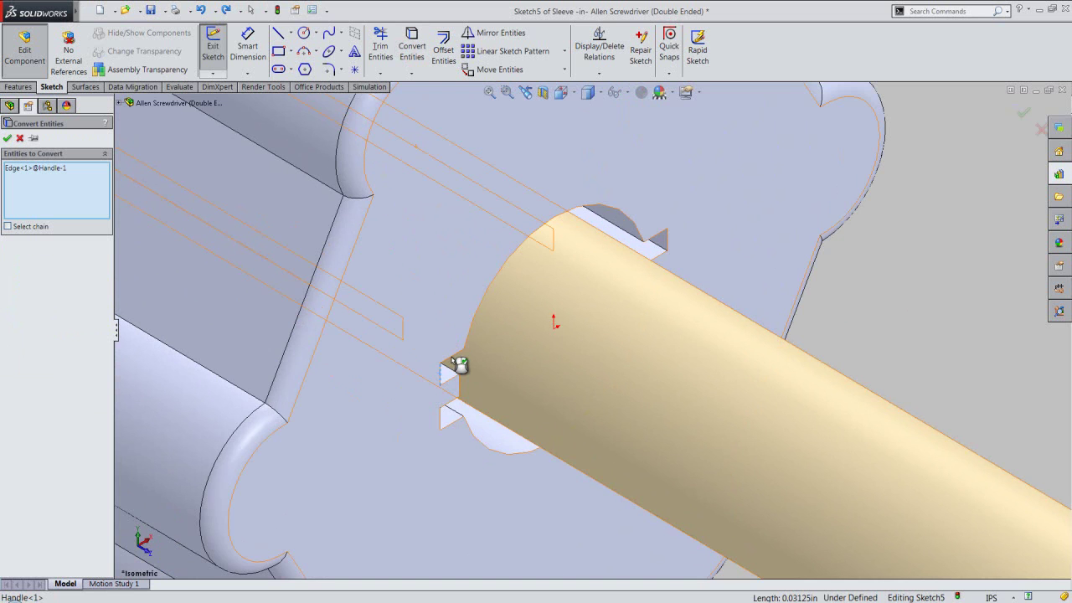
scroll(453, 363, down, 1)
scroll(454, 365, down, 2)
click(480, 355)
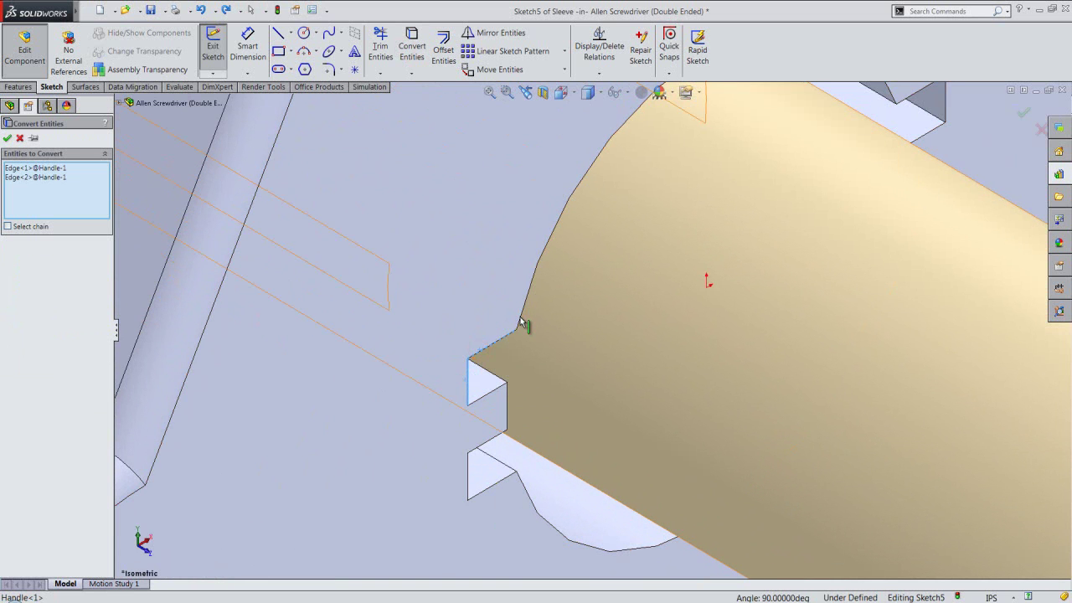
click(519, 320)
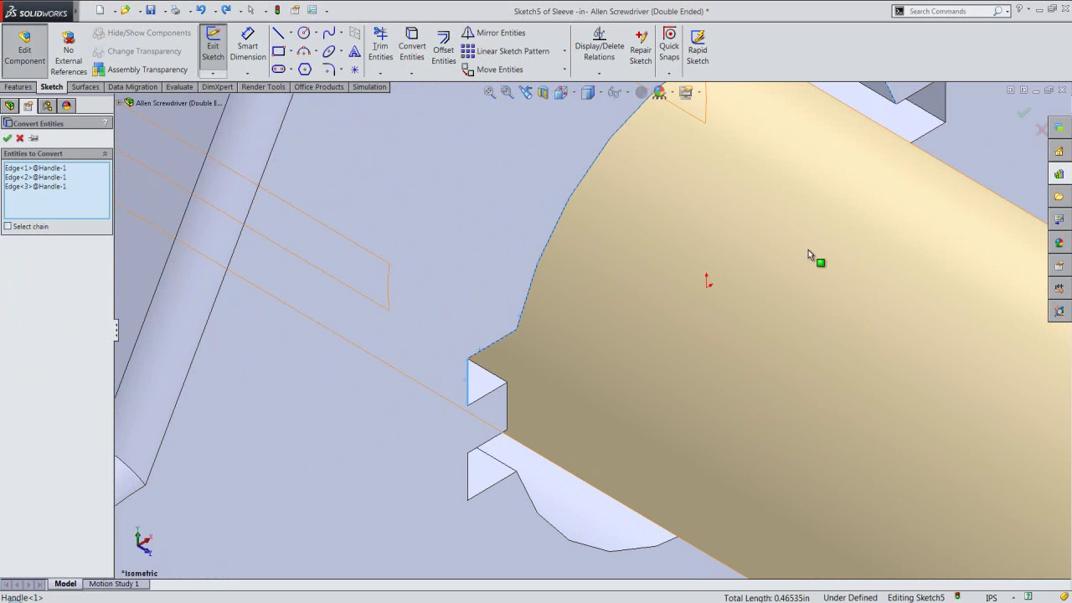
click(918, 94)
click(947, 103)
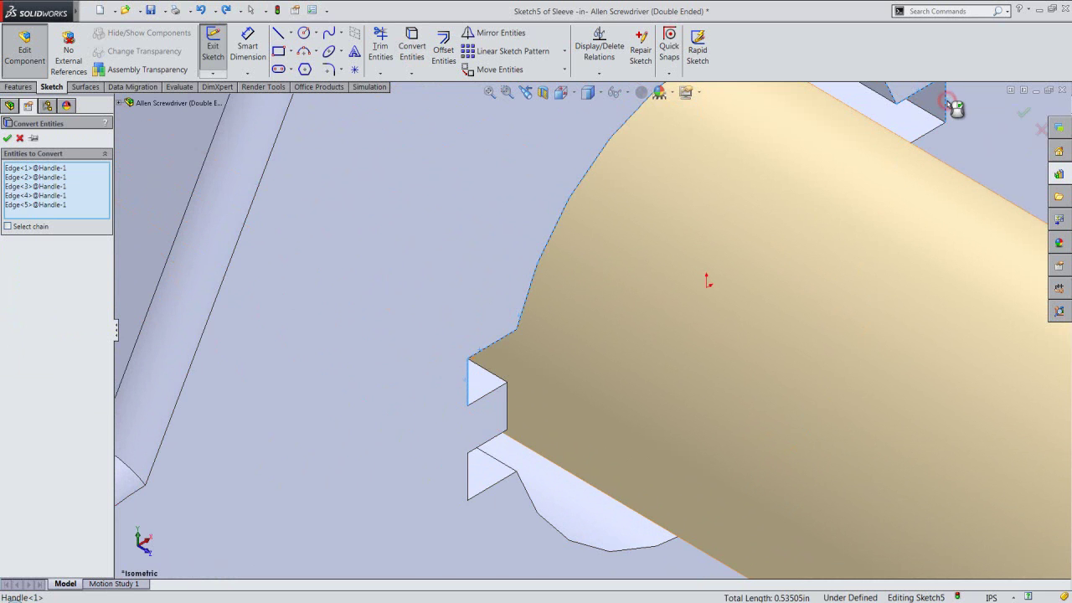
key(Return)
Step: Add an Intersection Curve of the rod's cylindrical face to the sketch
scroll(434, 471, up, 3)
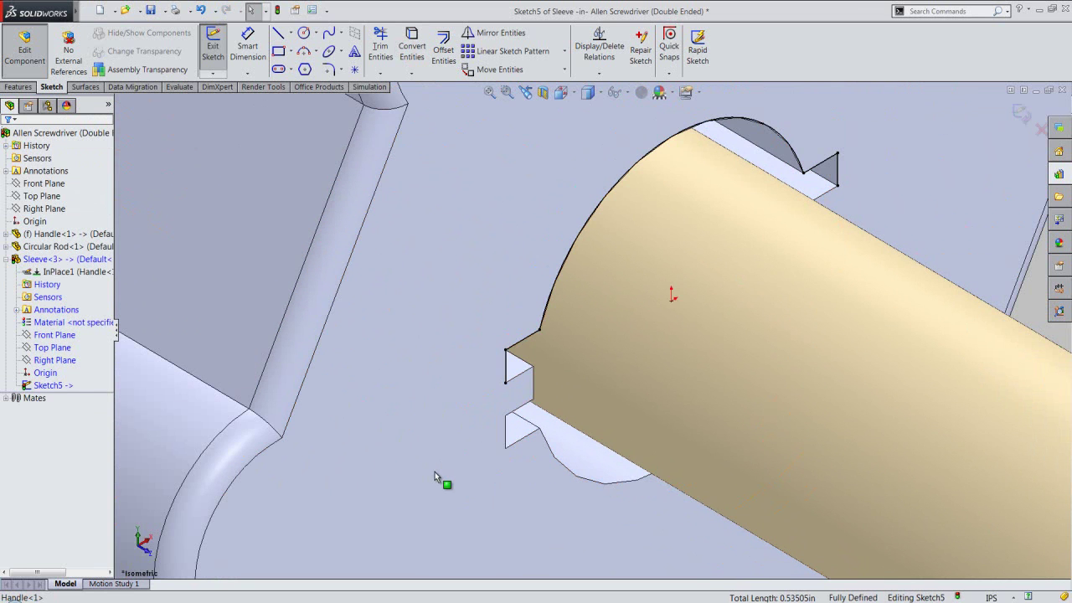
click(411, 74)
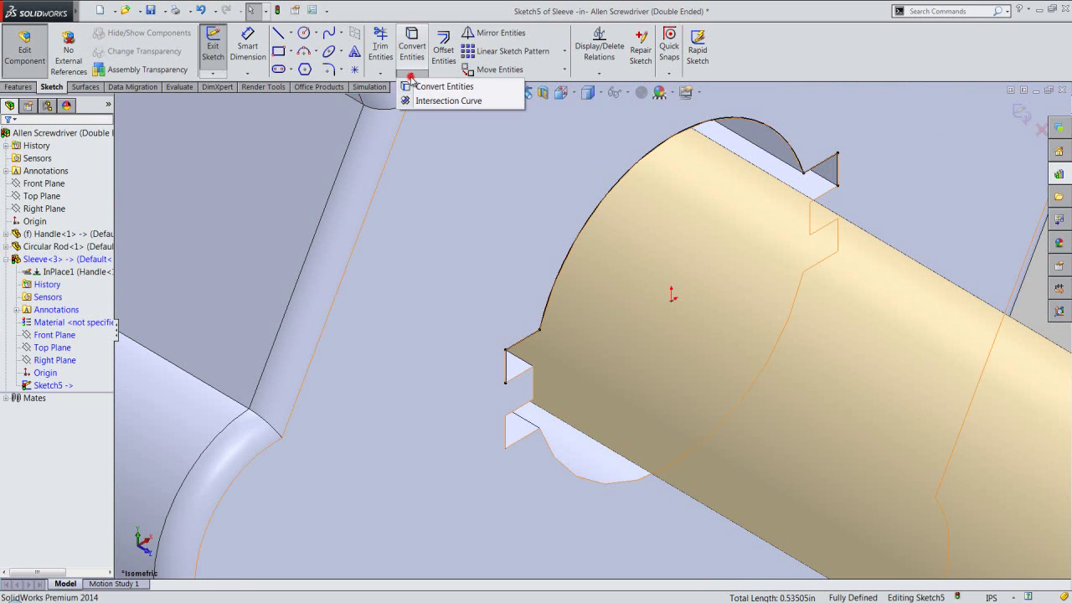
click(428, 100)
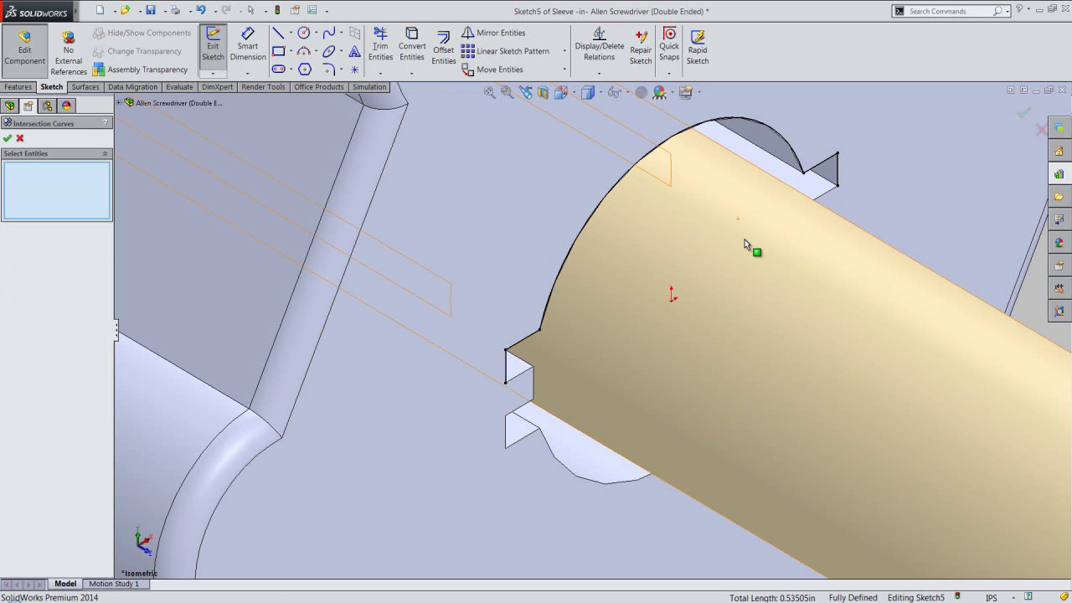
click(744, 239)
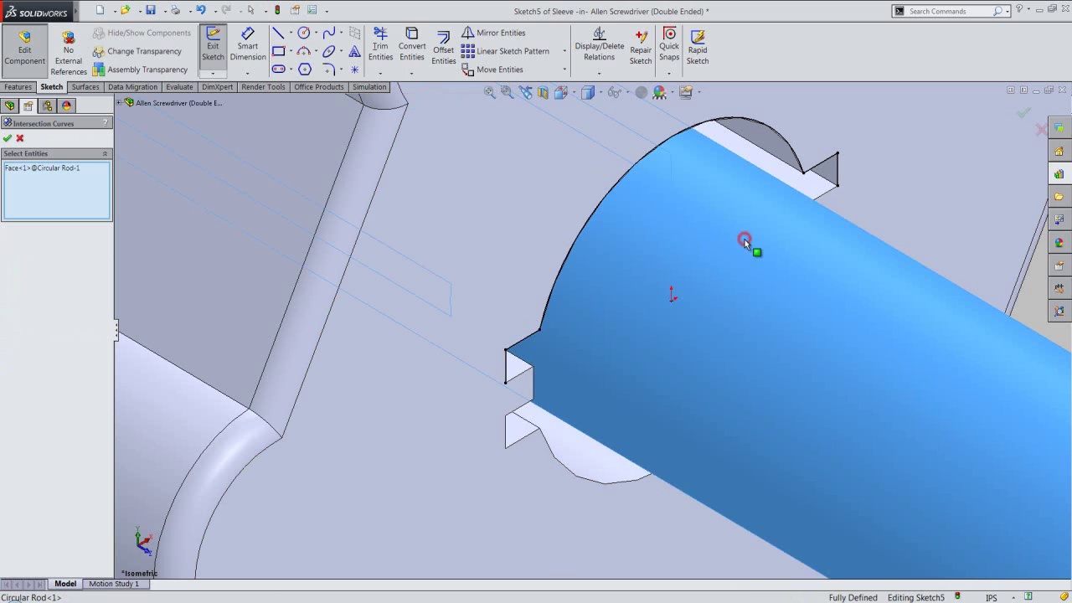
click(6, 139)
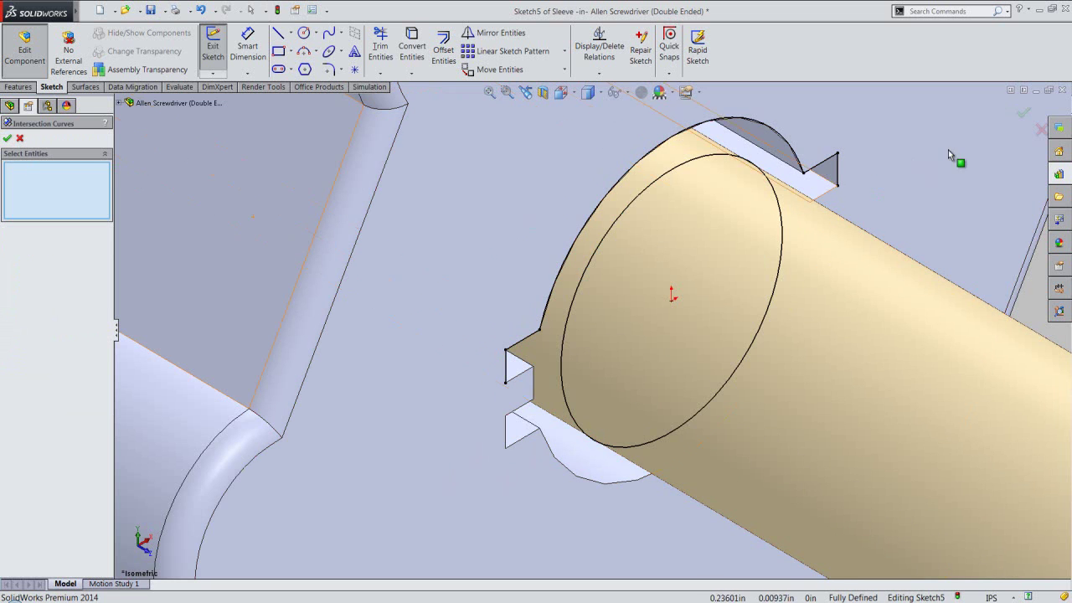
click(1041, 128)
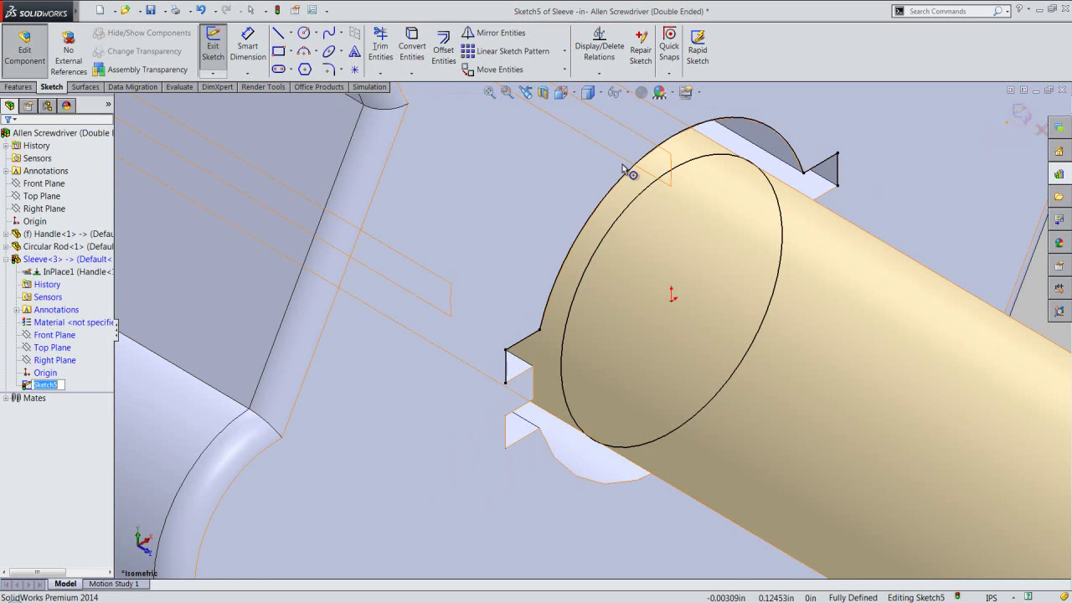
click(561, 93)
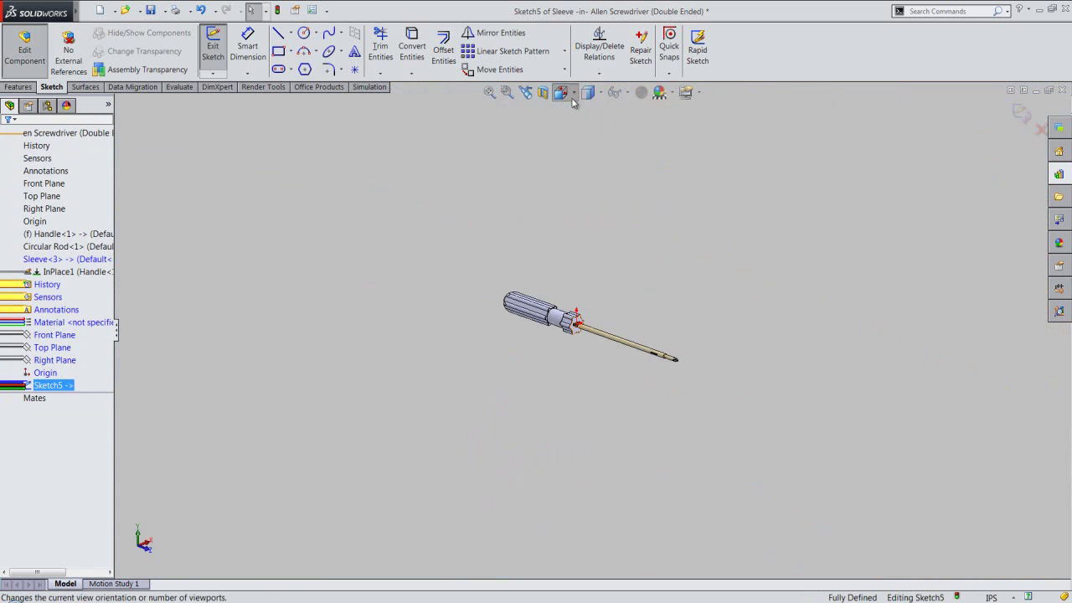
Step: In Right view, draw two lines from the left and right corner points to the circle's edges
click(646, 310)
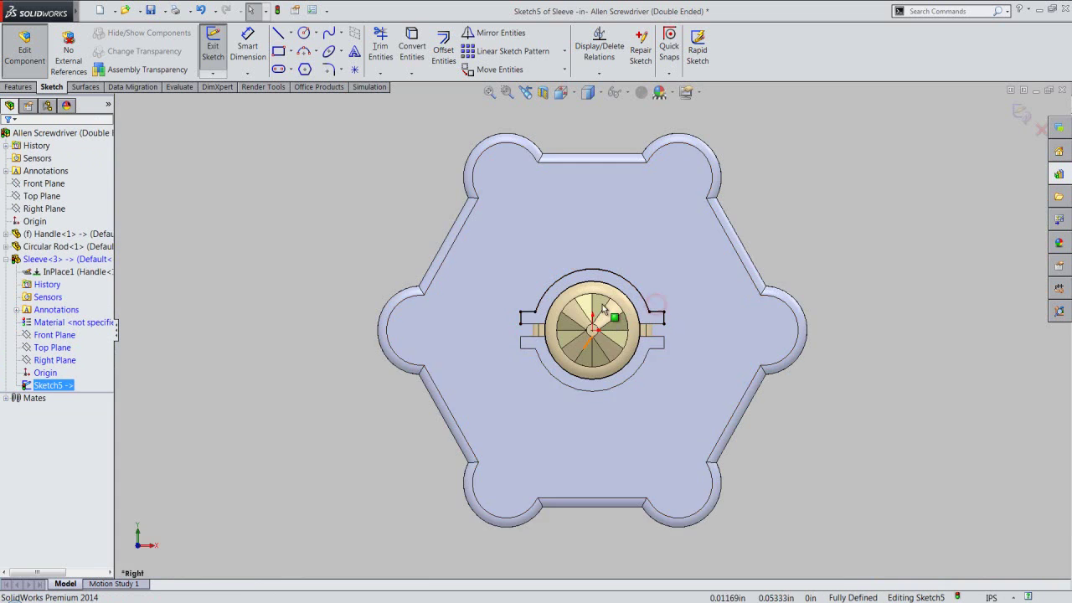
scroll(603, 310, down, 2)
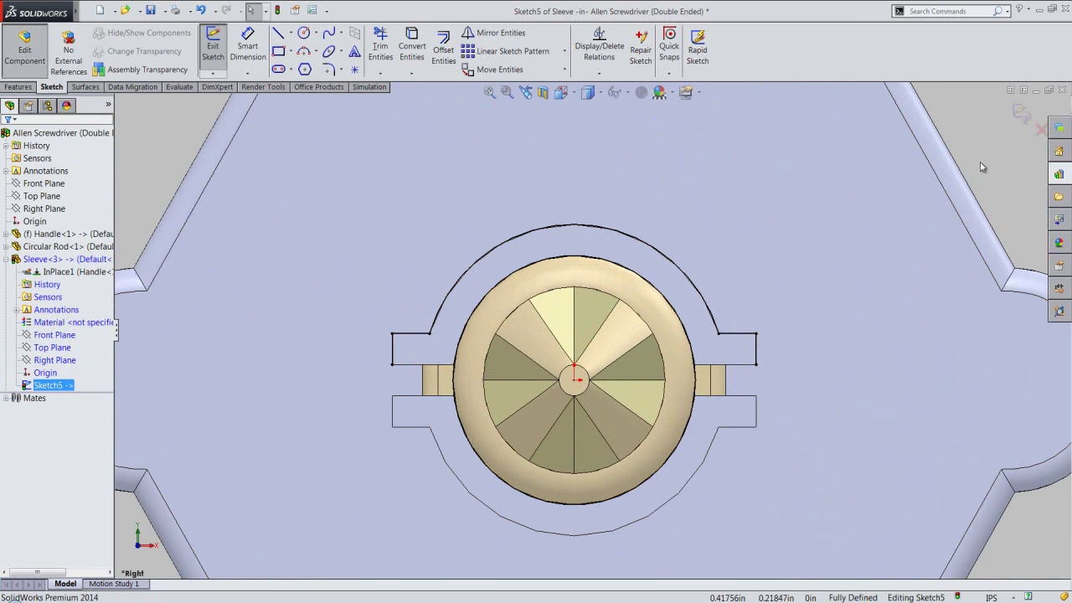
click(690, 343)
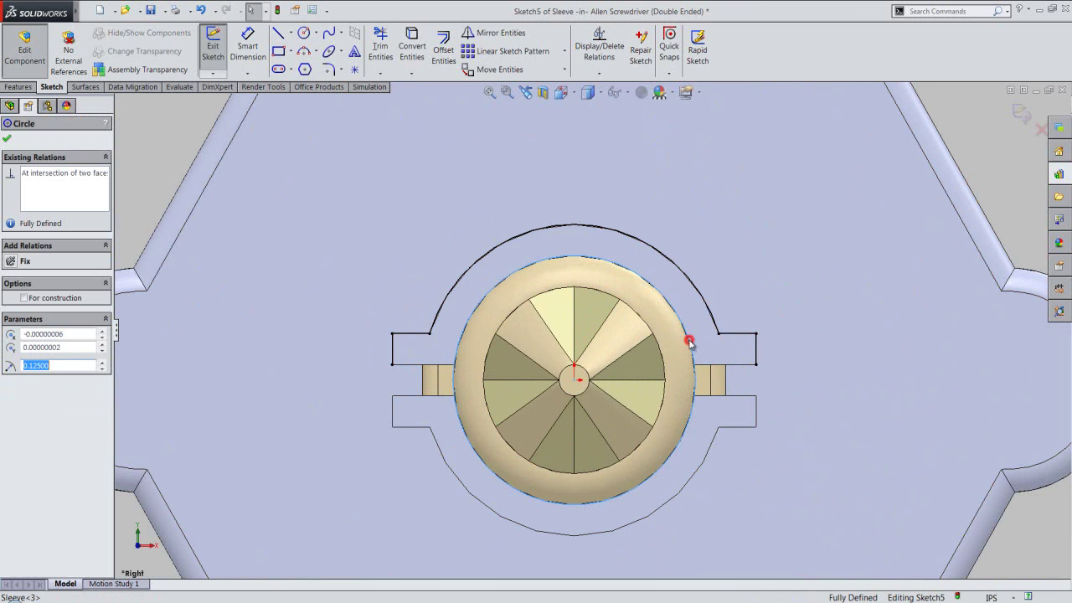
click(734, 304)
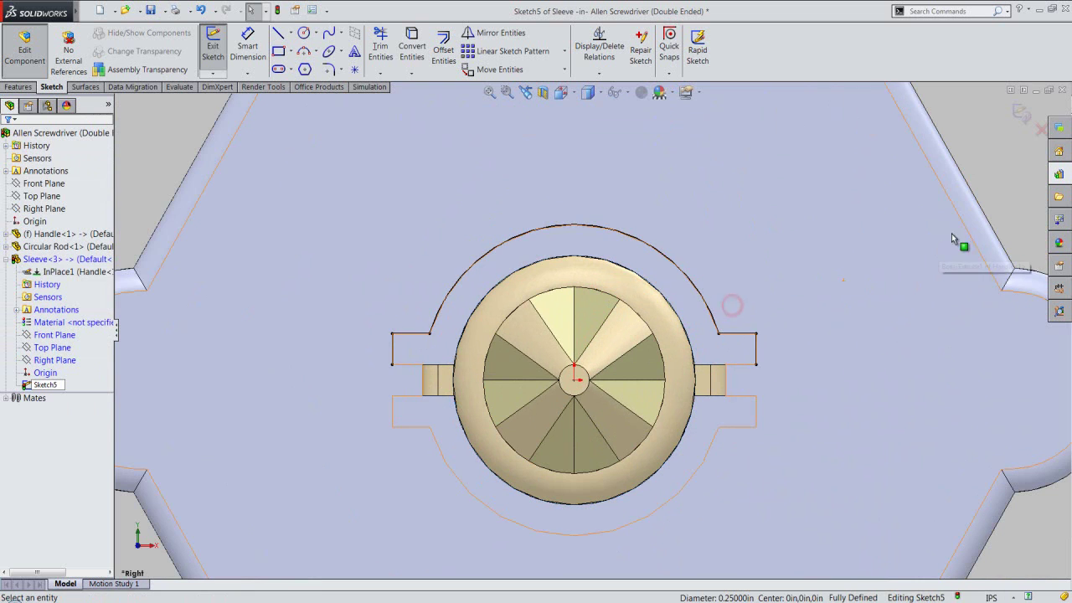
right_click(1005, 209)
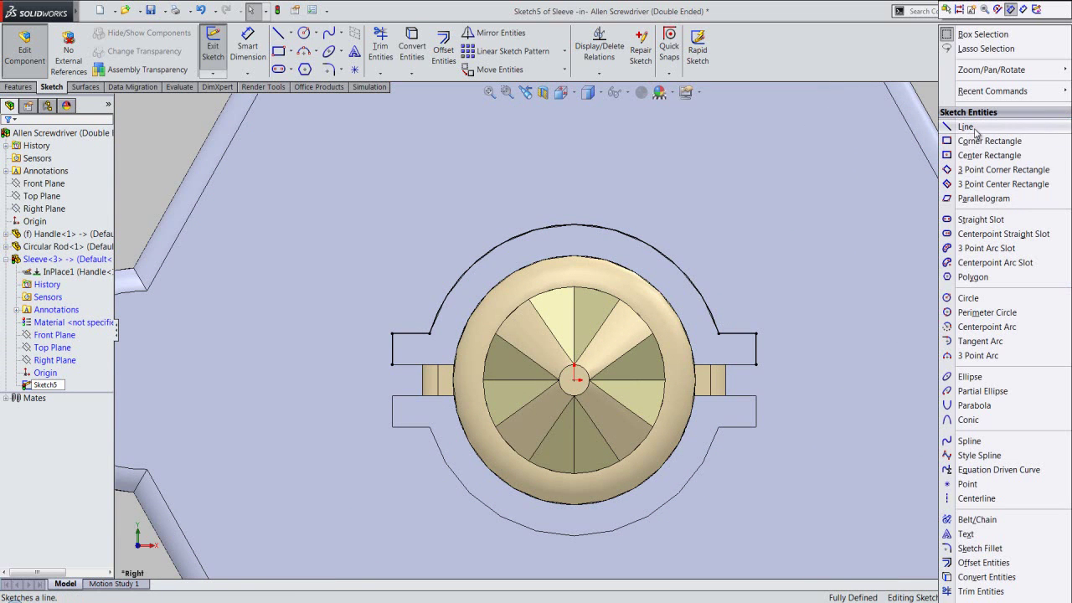
click(974, 132)
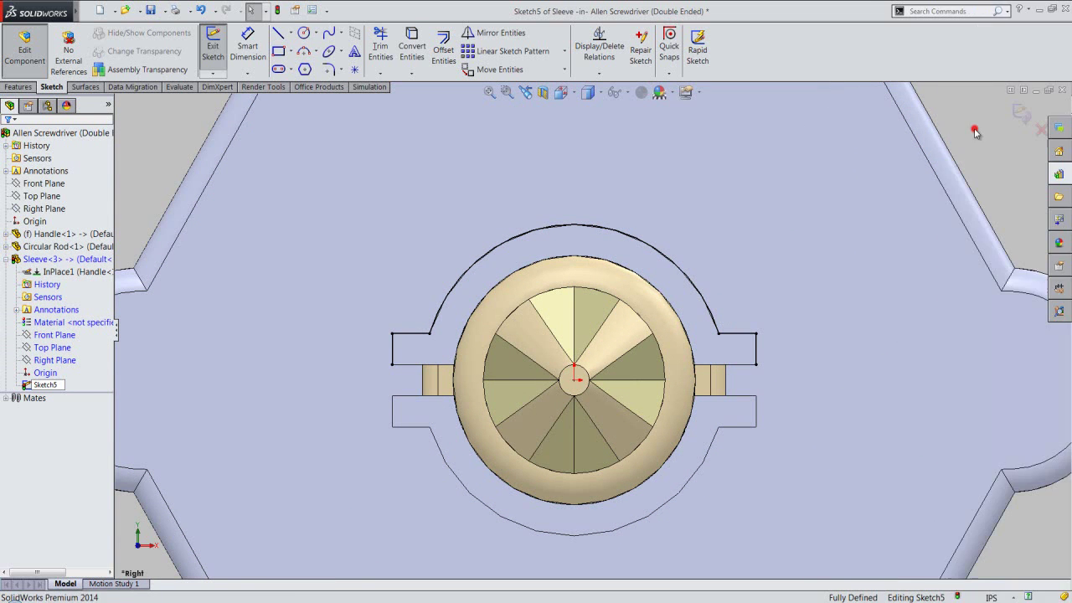
click(756, 366)
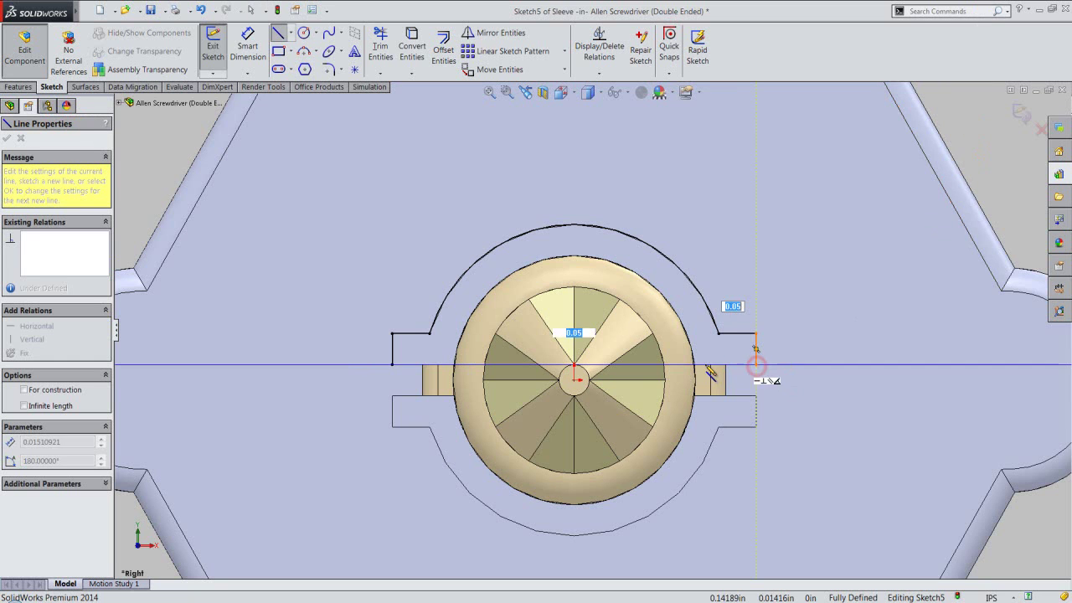
click(695, 366)
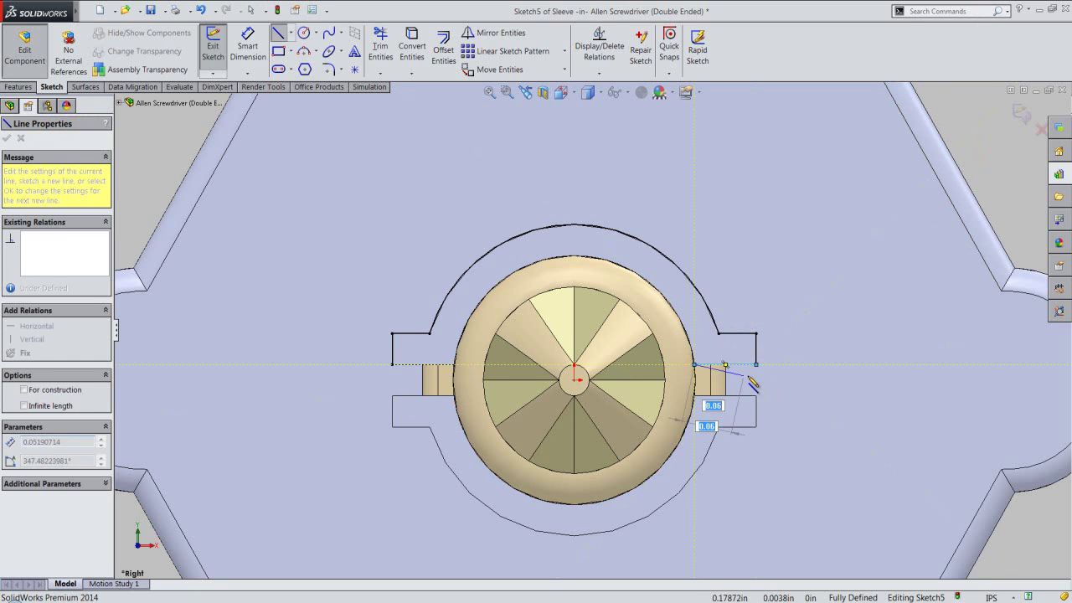
key(Escape)
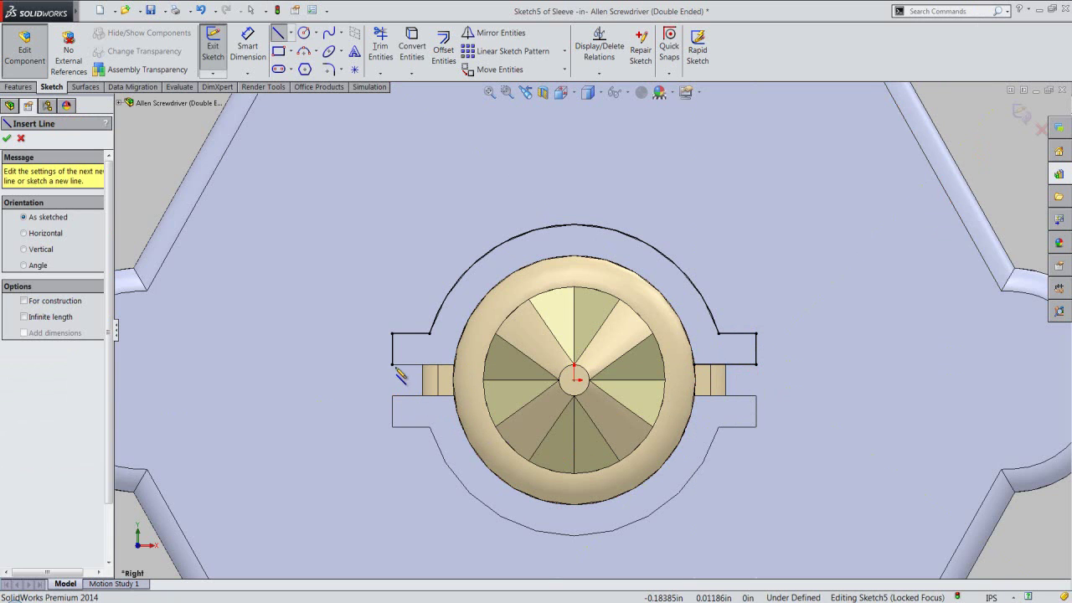
click(392, 365)
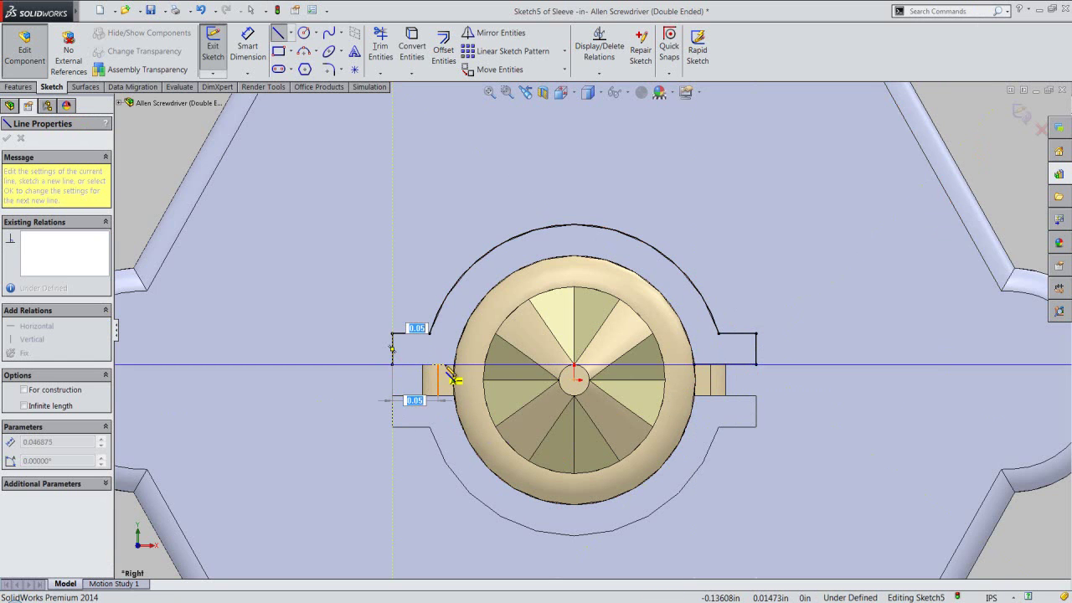
click(453, 364)
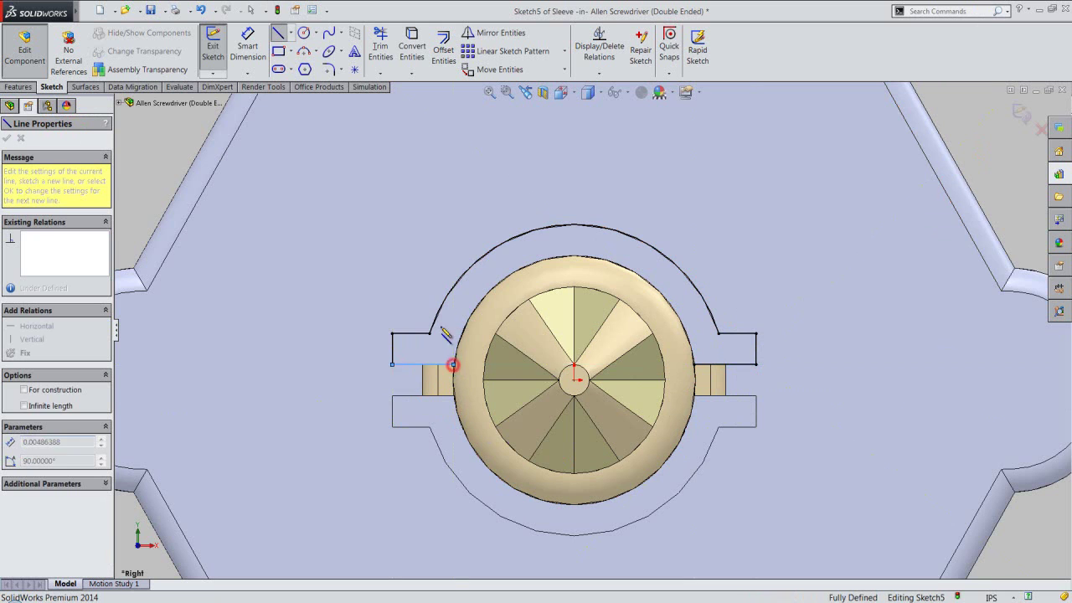
double_click(418, 266)
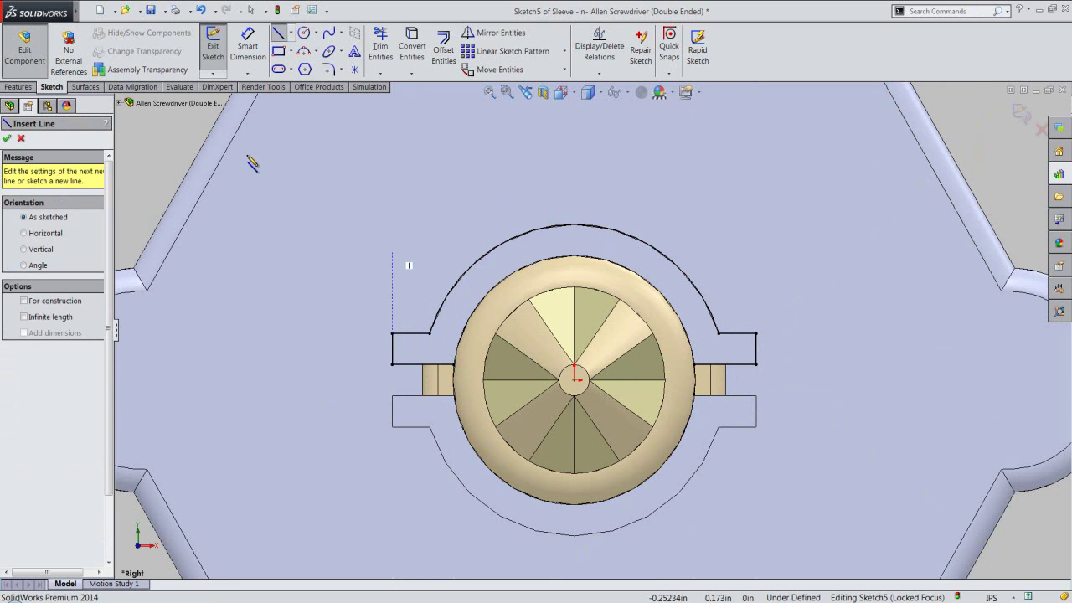
Step: Draw a 3 Point Arc tangent to the rod circle, then exit the sketch
right_click(177, 136)
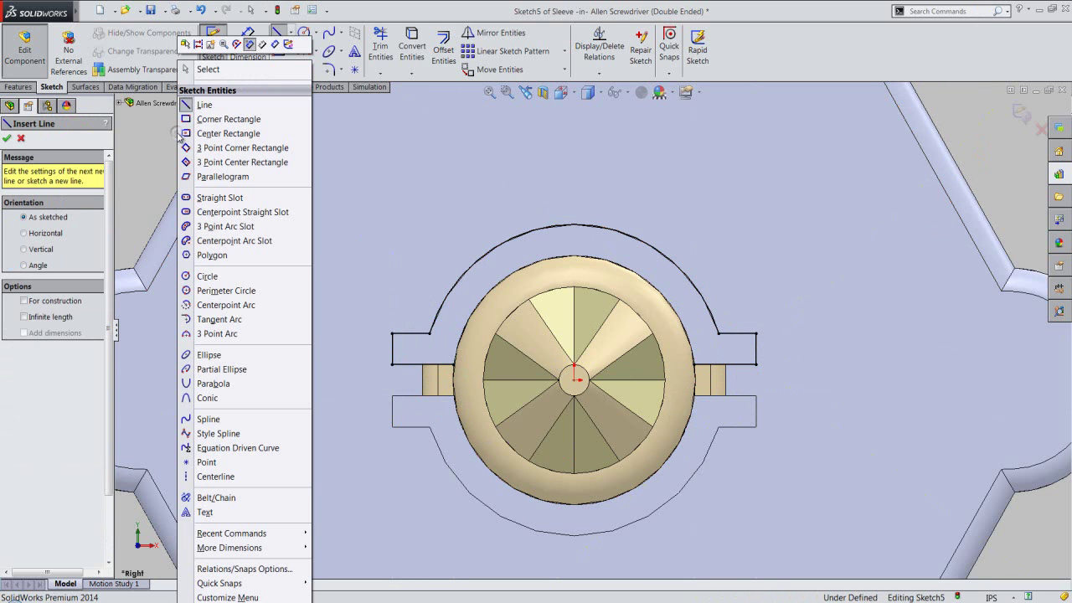
click(208, 332)
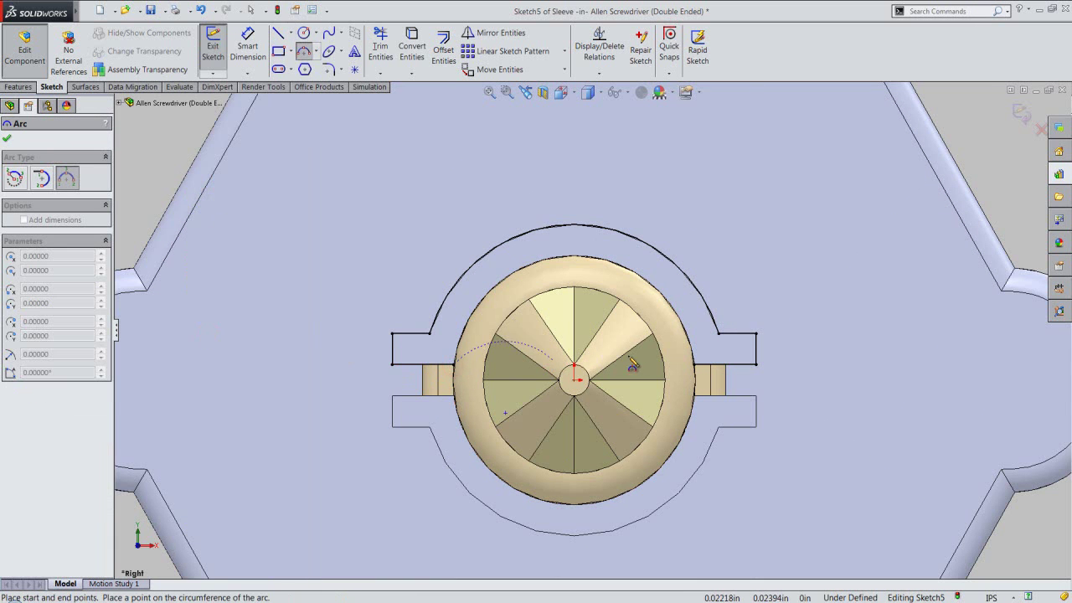
click(695, 366)
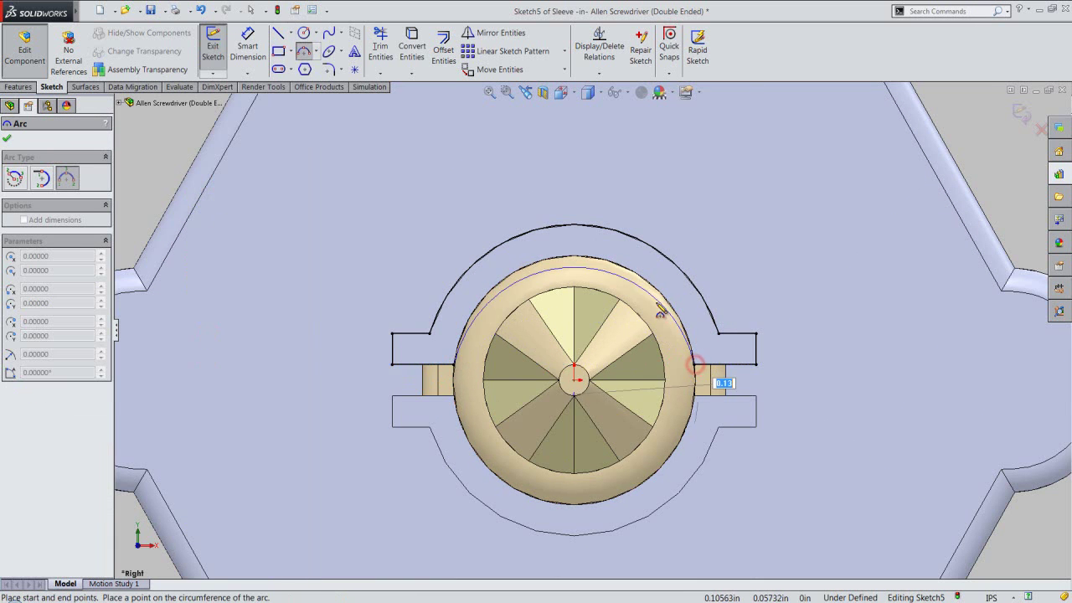
click(603, 265)
right_click(973, 150)
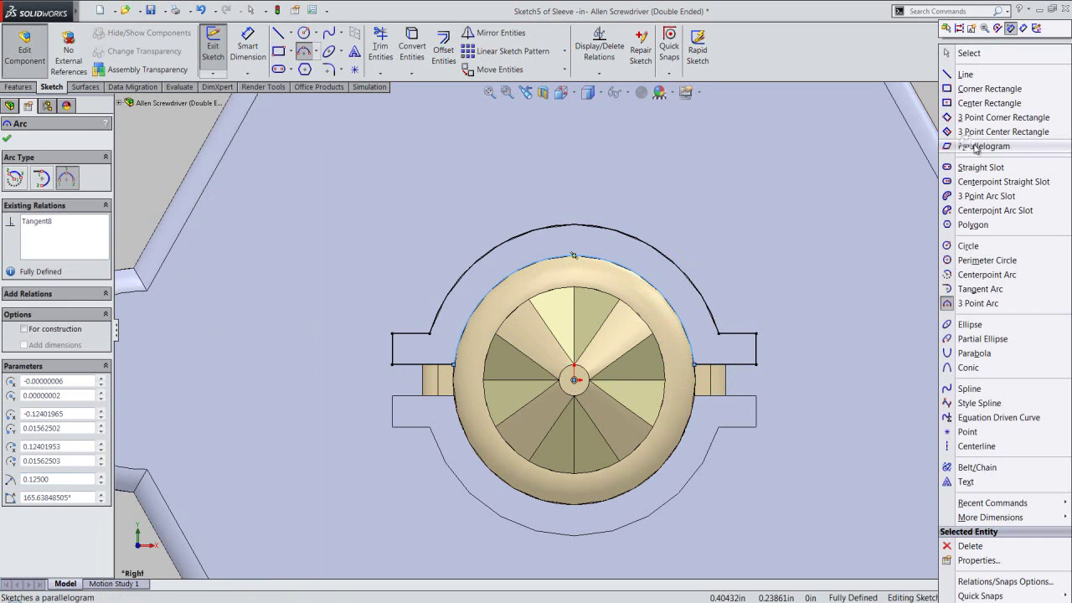
click(959, 53)
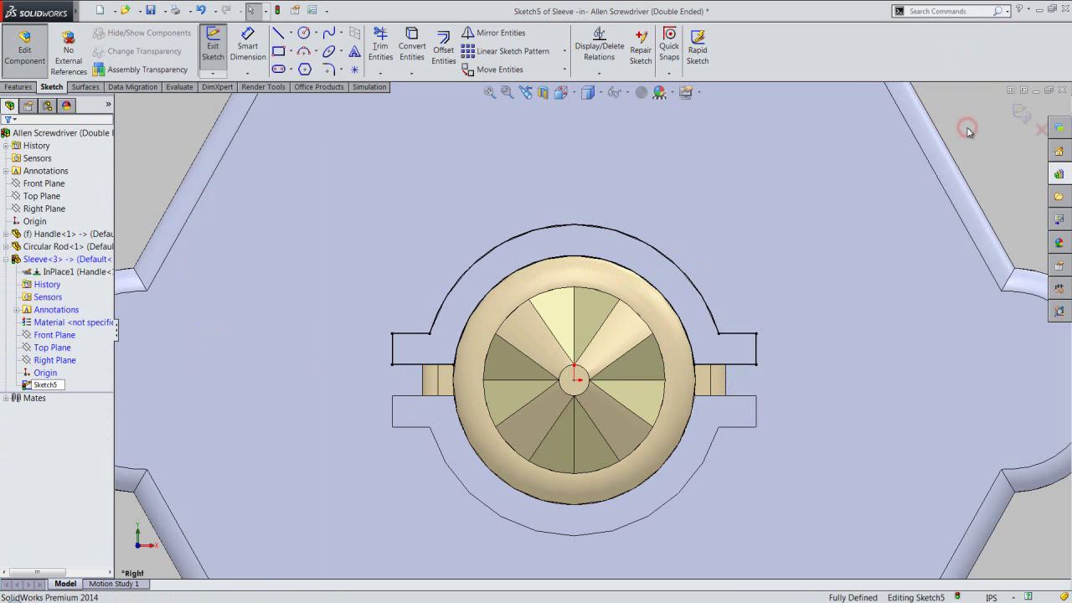
click(1022, 115)
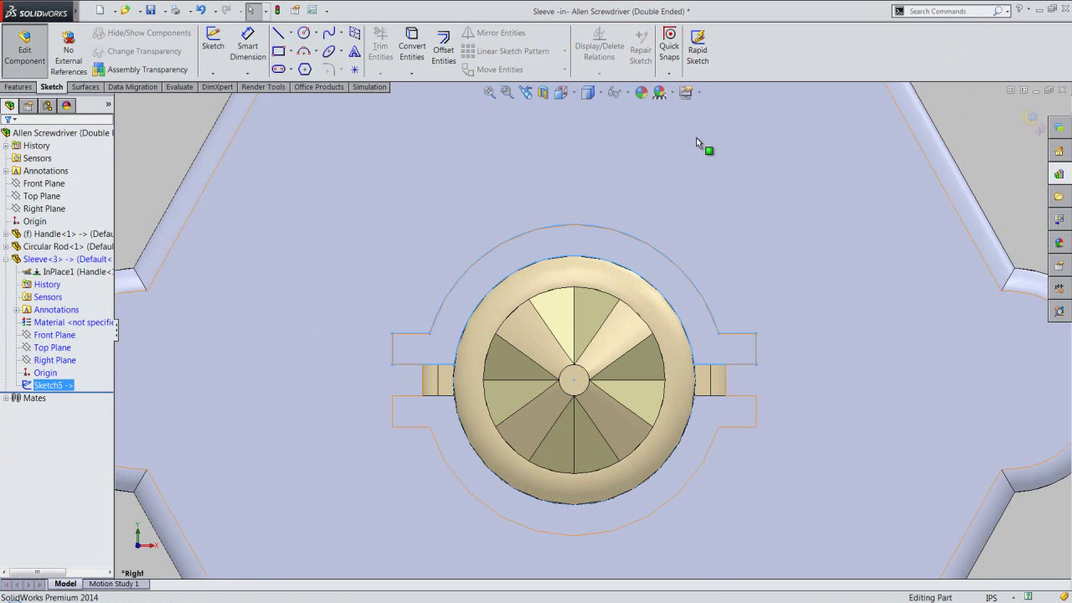
Step: From isometric view, extrude Sketch5 Blind 2.125 in with reversed direction as Boss-Extrude1
key(ctrl+7)
key(space)
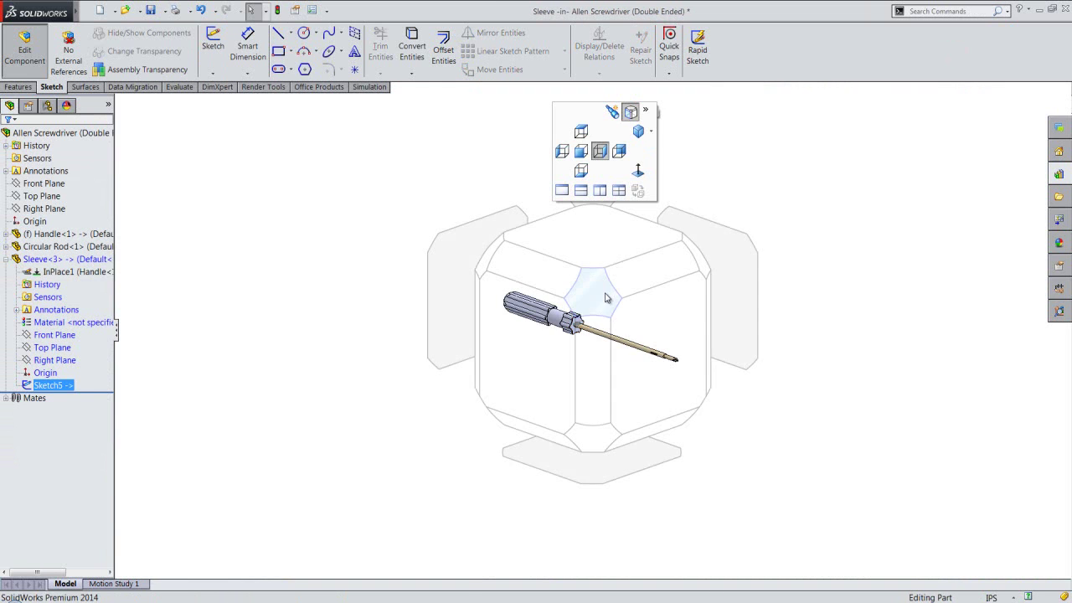
click(603, 303)
scroll(590, 318, down, 3)
scroll(586, 324, down, 3)
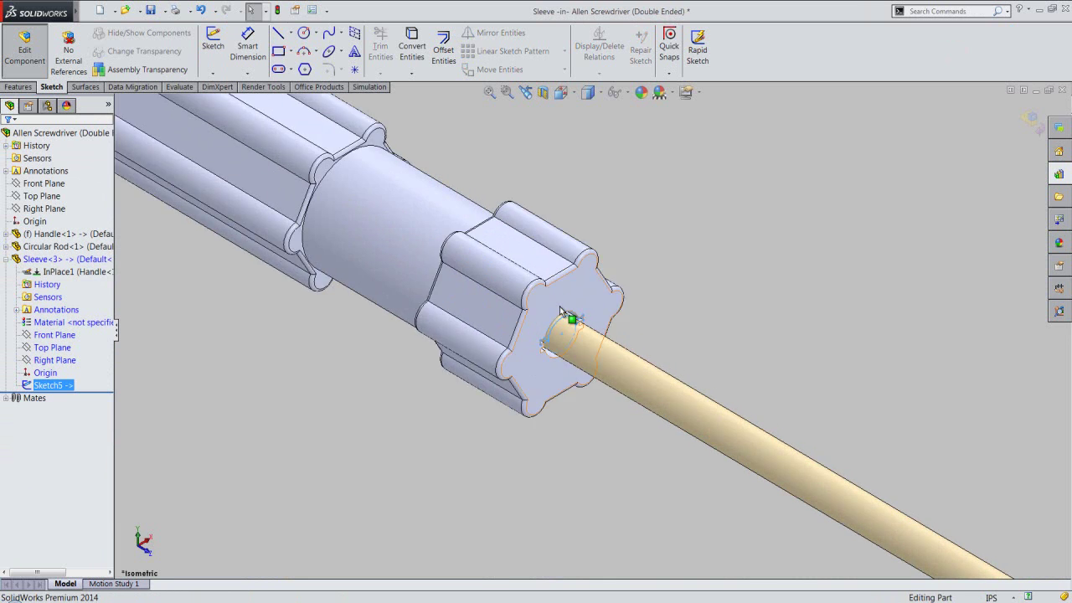
scroll(583, 327, down, 3)
scroll(583, 327, down, 2)
click(611, 331)
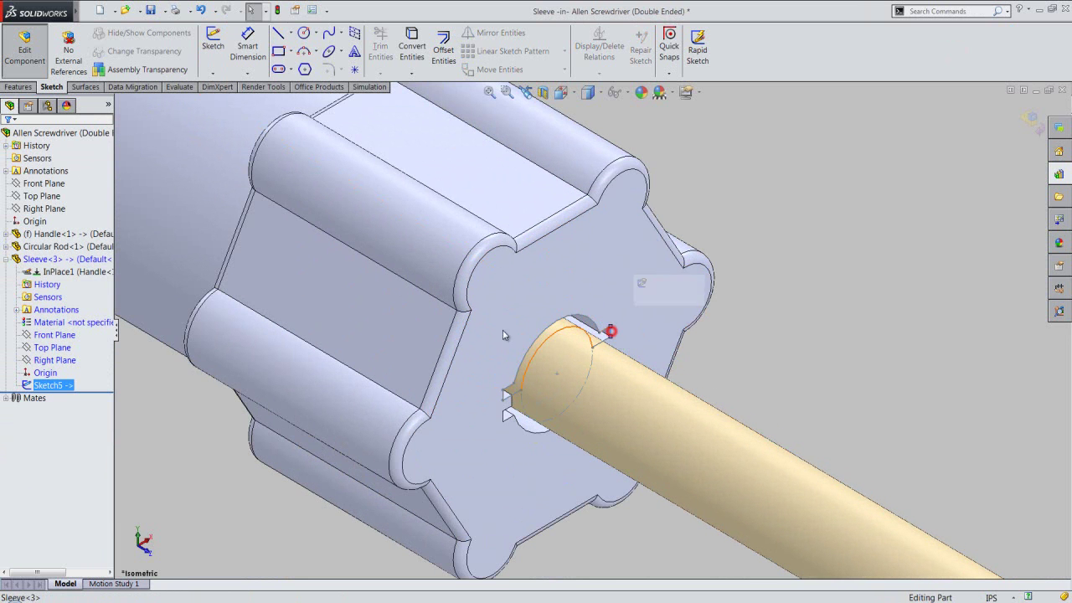
click(25, 87)
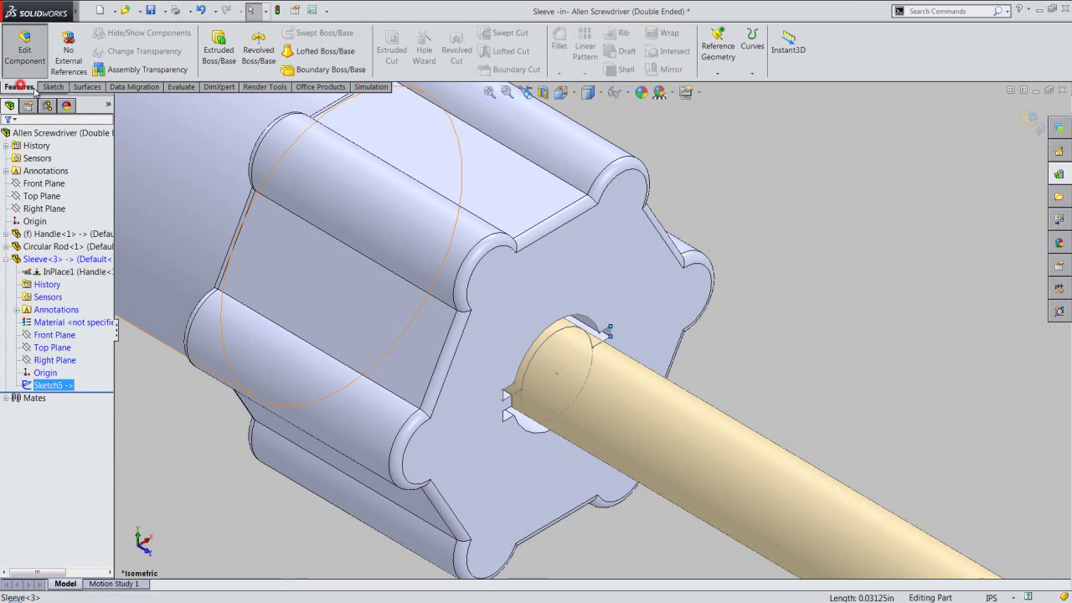
click(218, 50)
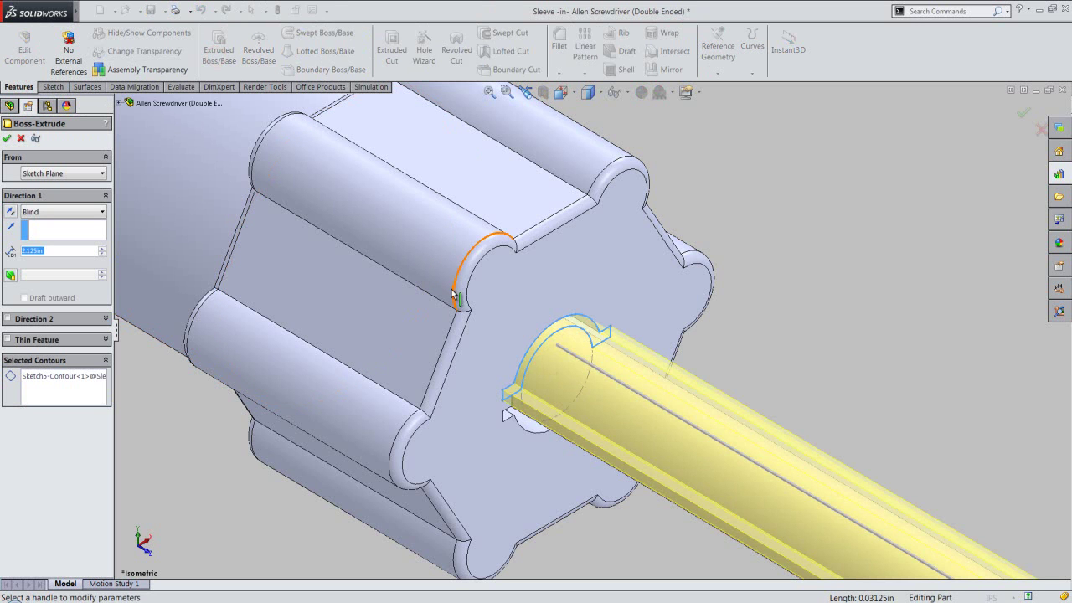
click(10, 211)
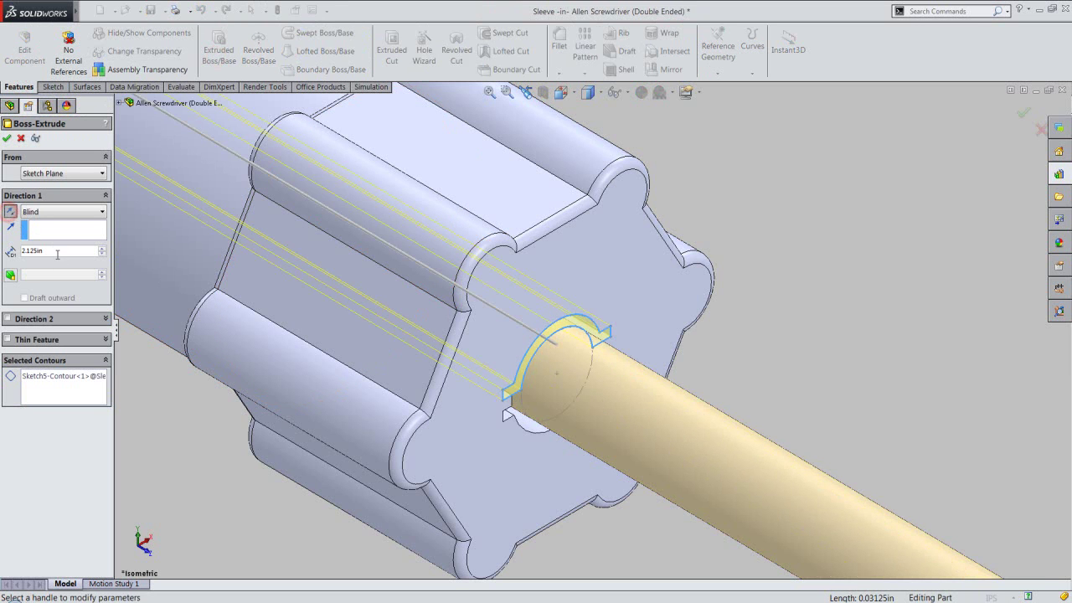
click(7, 139)
scroll(749, 402, up, 3)
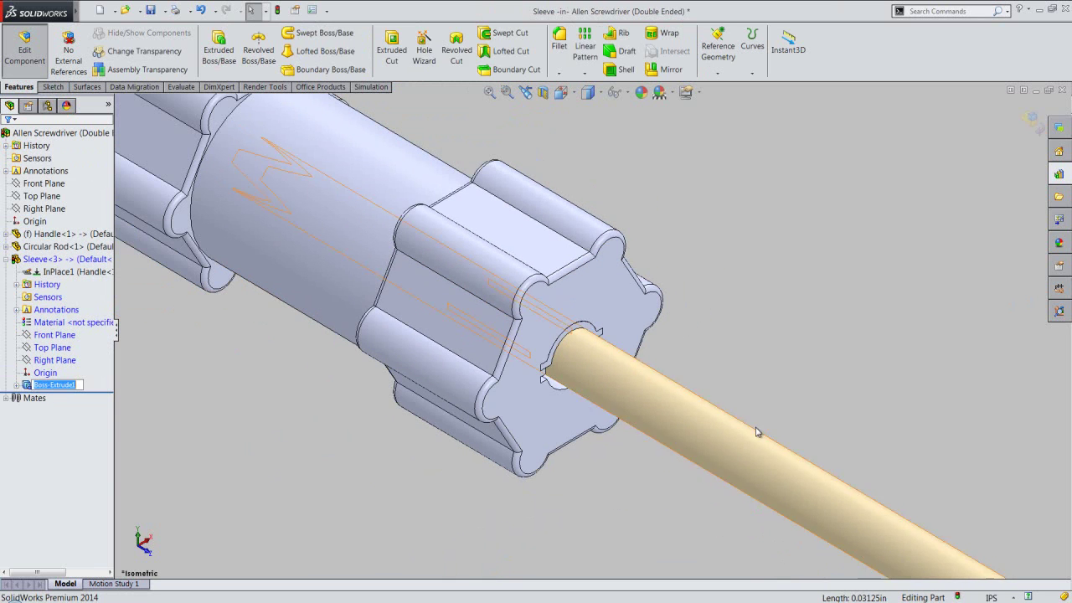
click(584, 329)
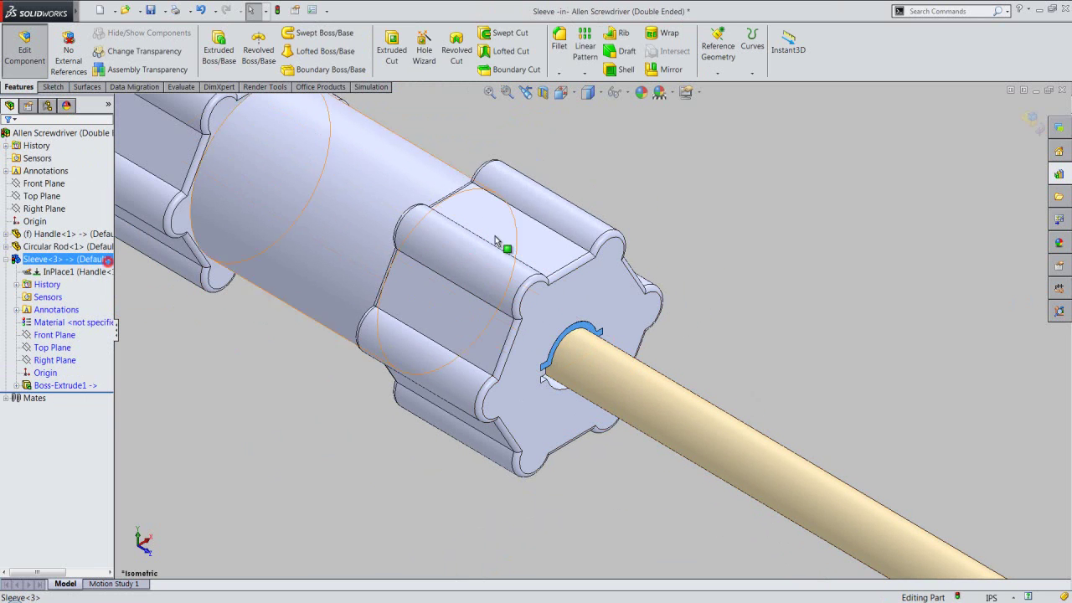
Step: Apply the Metal > Aluminum > polished aluminum appearance to the Sleeve
click(640, 92)
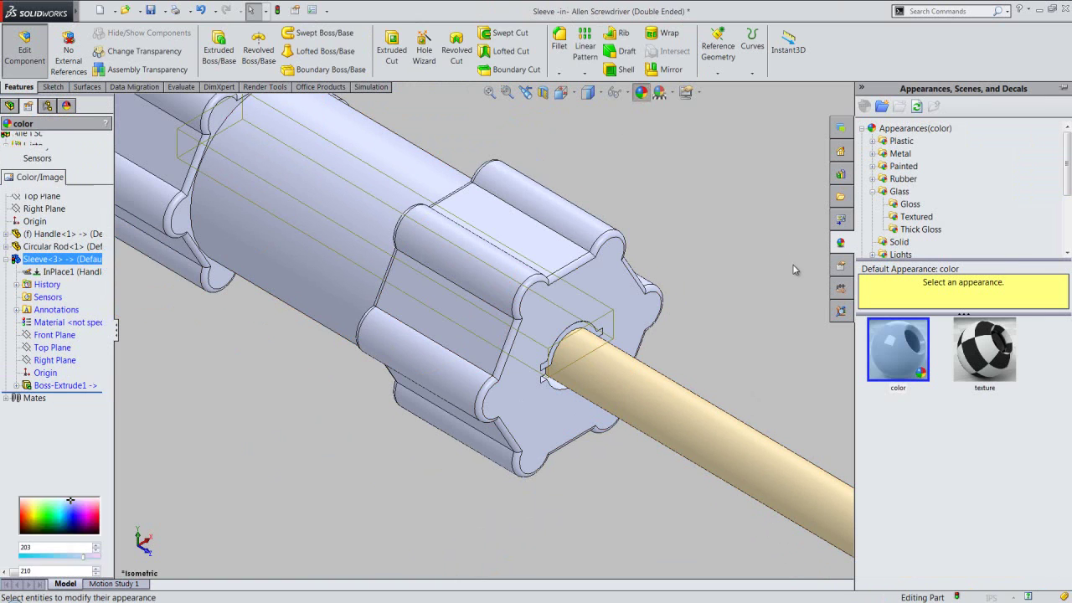
click(873, 192)
click(872, 154)
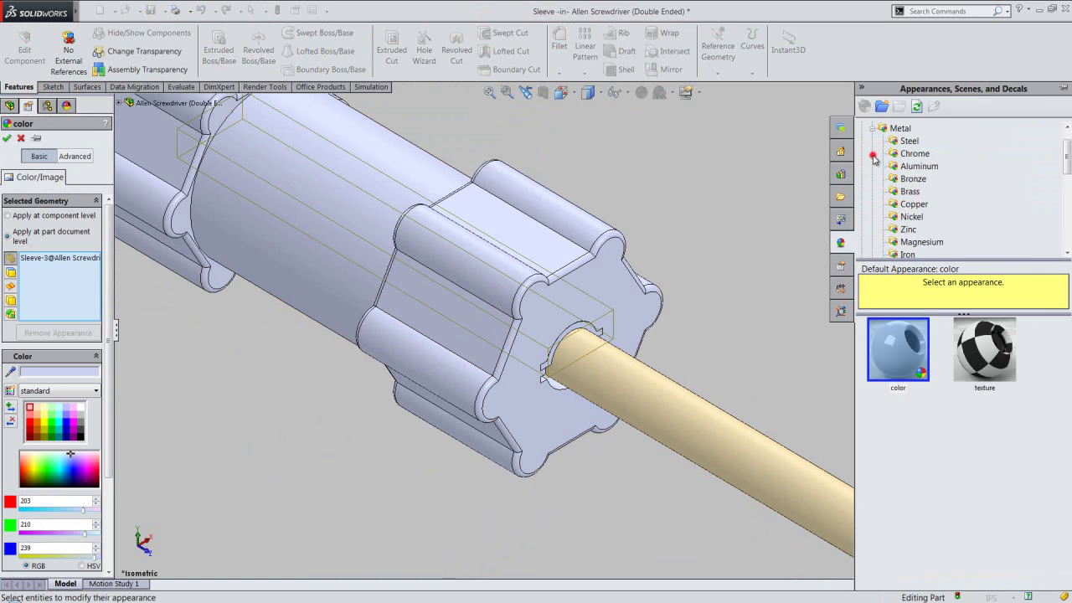
click(914, 165)
click(920, 346)
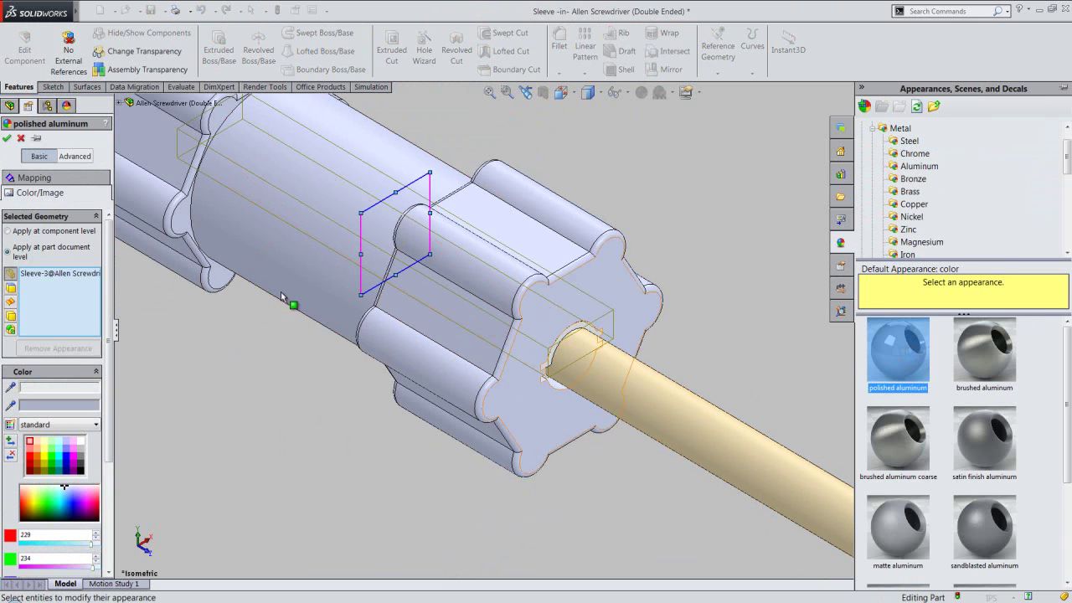
click(7, 139)
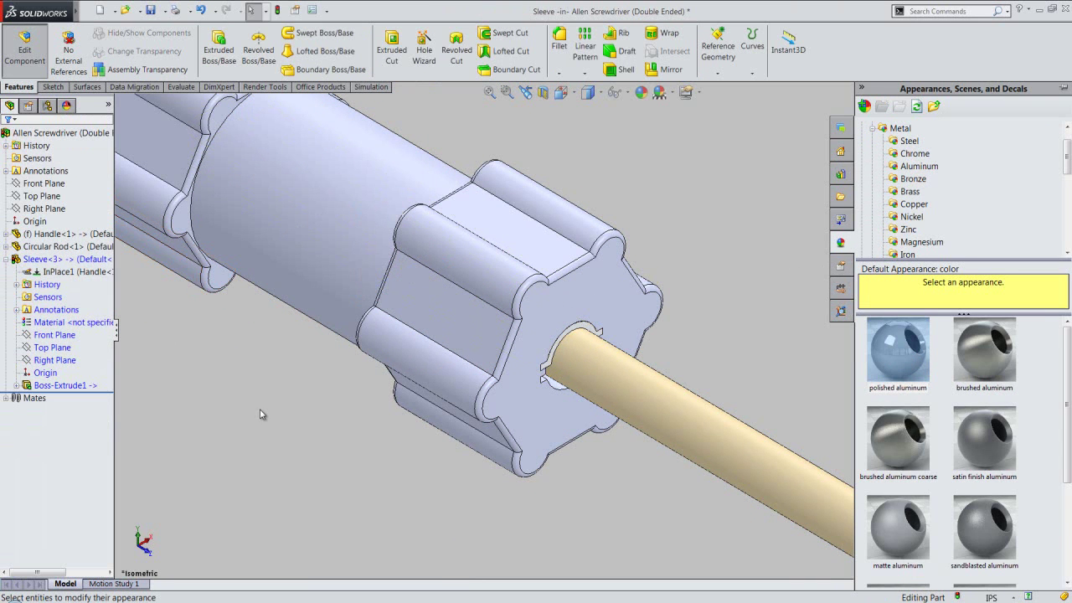
click(260, 409)
Step: Back in the assembly, mirror Sleeve<3> about the Top Plane with Mirror Components
click(1028, 120)
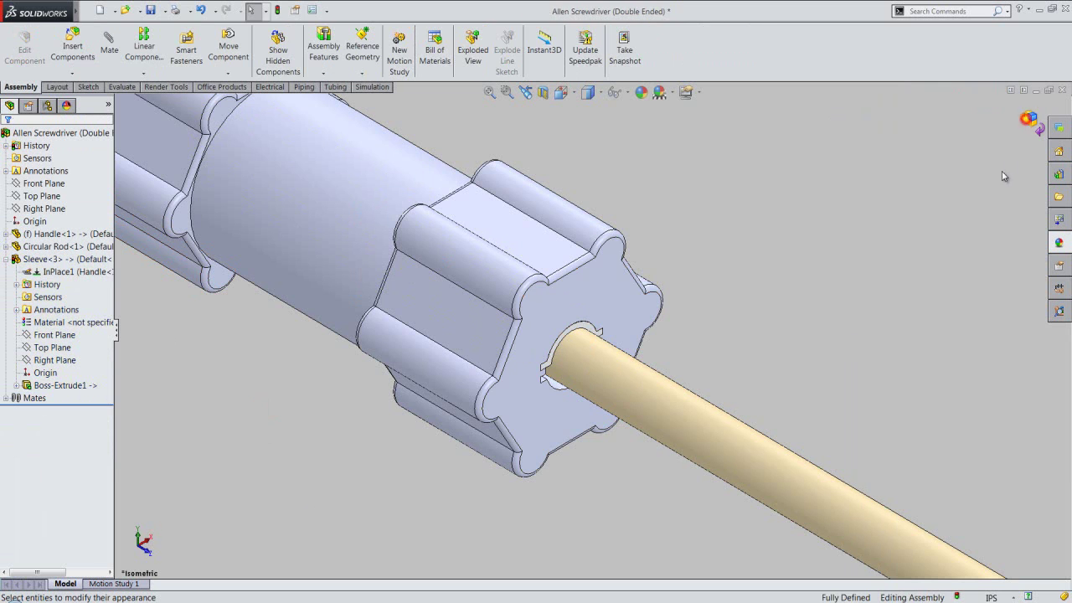
shift+middle_drag(988, 221, 968, 280)
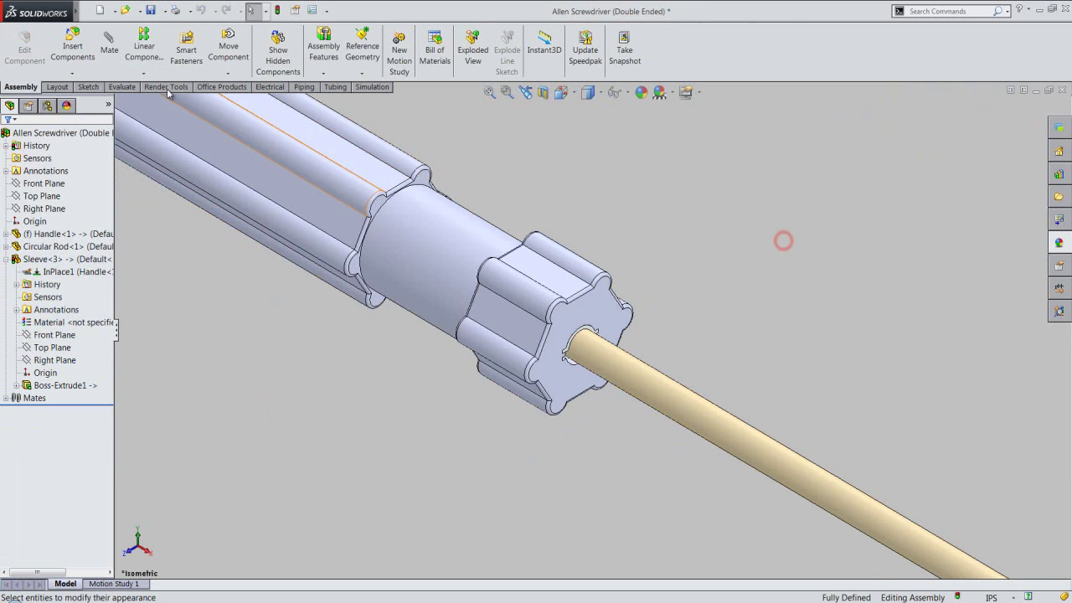
click(144, 73)
click(149, 158)
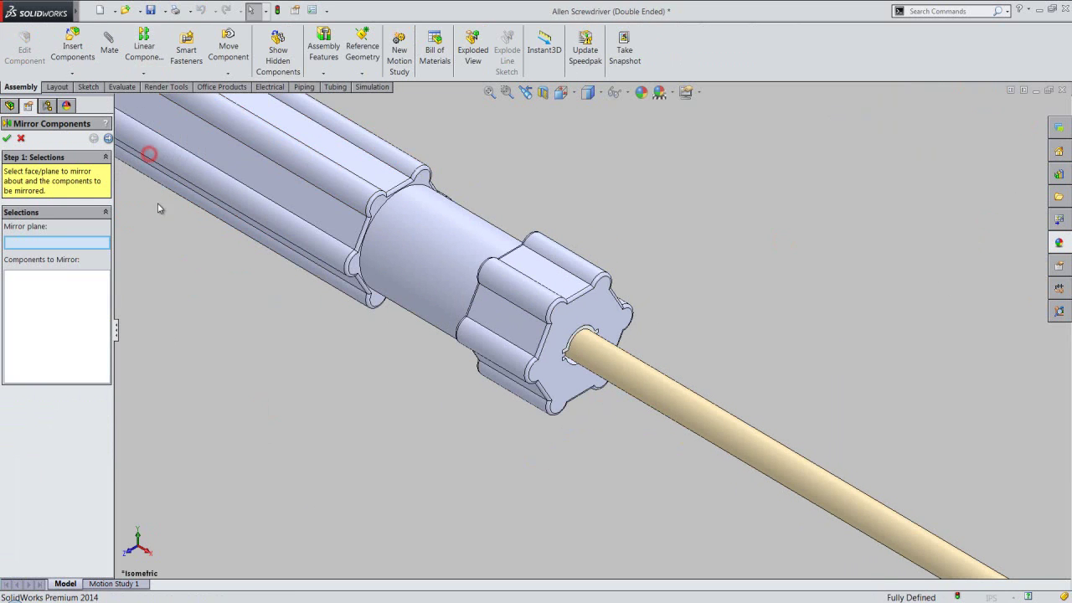
key(f)
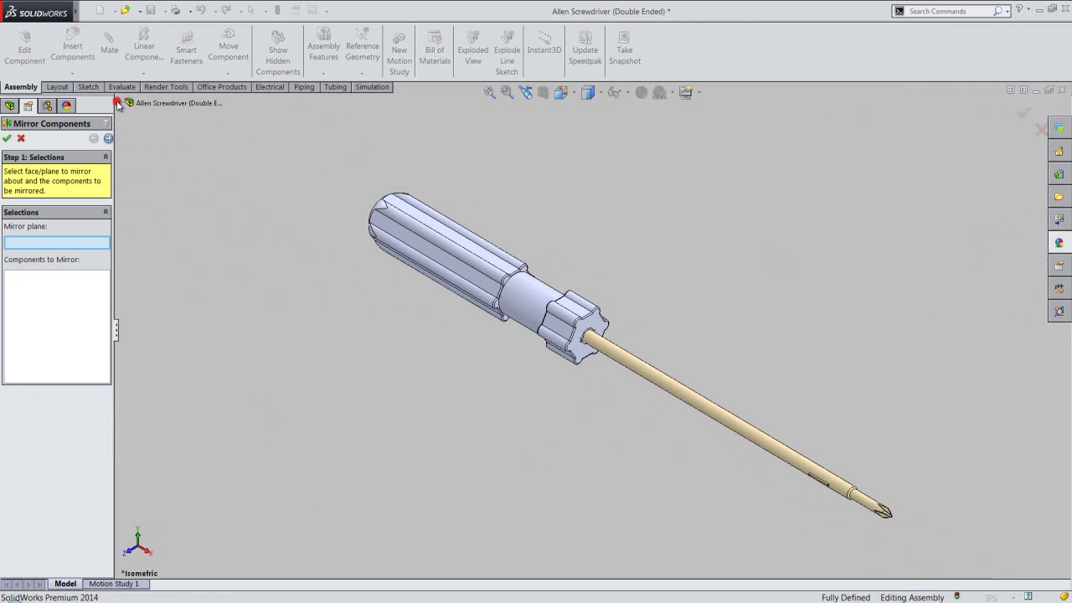
click(119, 103)
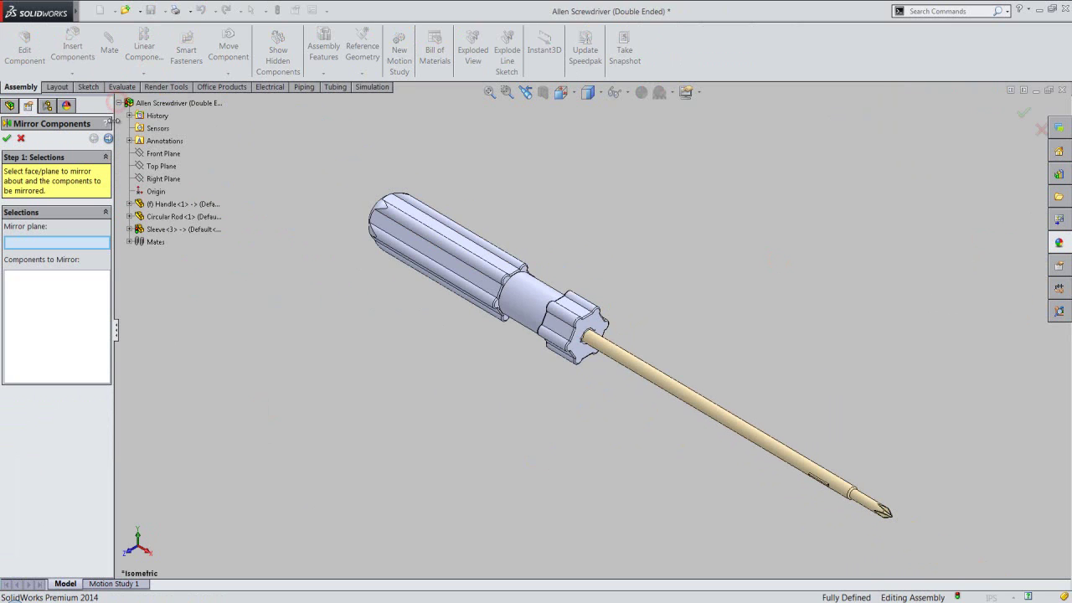
click(161, 166)
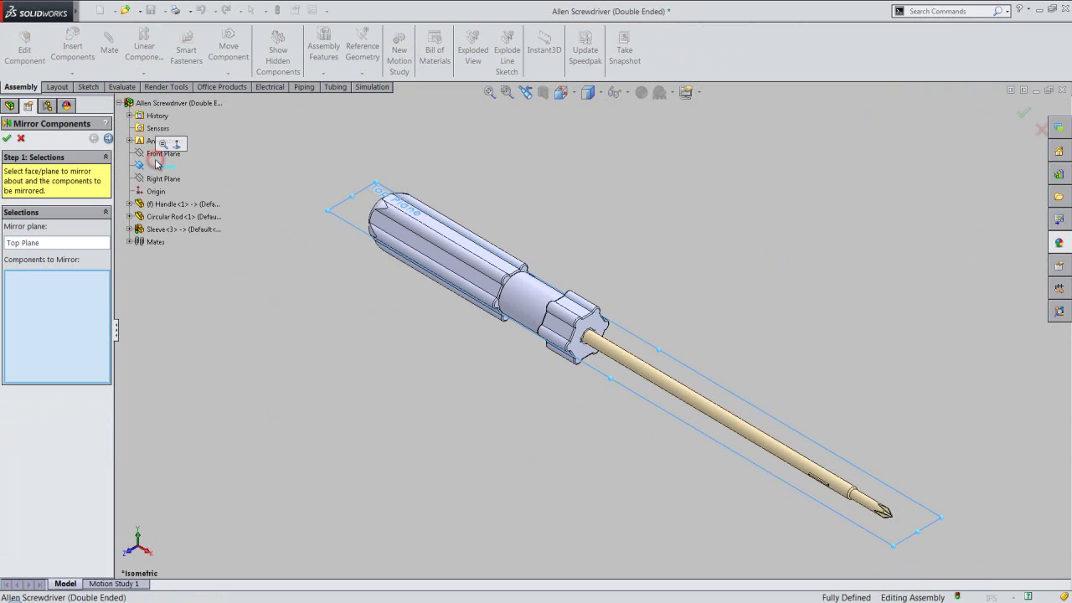
click(152, 229)
click(6, 139)
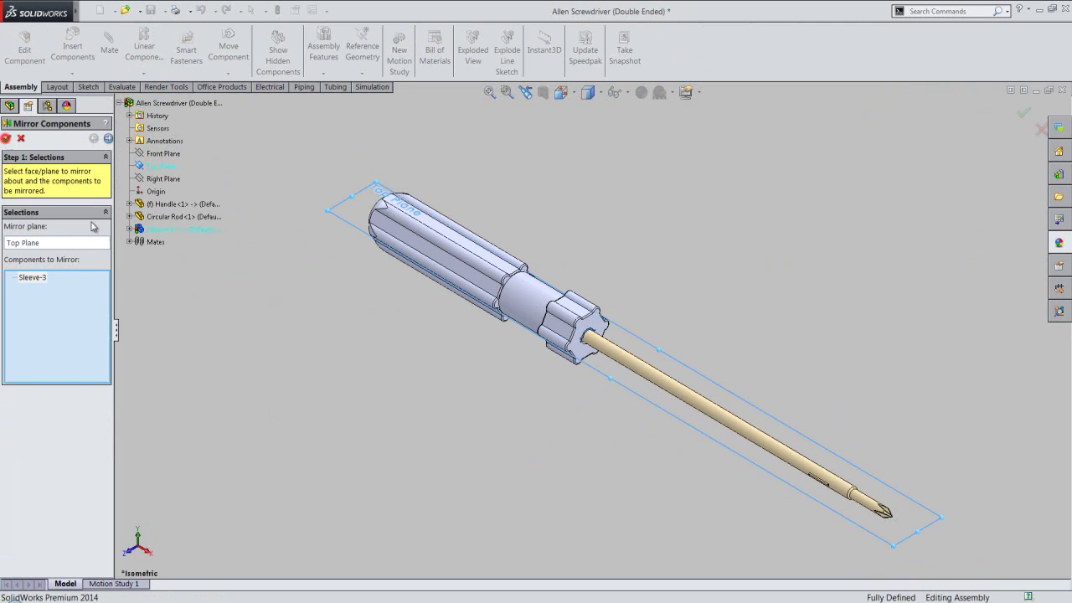
Step: Orbit to inspect the rod's end, then return to an Isometric view
scroll(628, 372, down, 3)
scroll(628, 372, down, 3)
scroll(629, 372, down, 2)
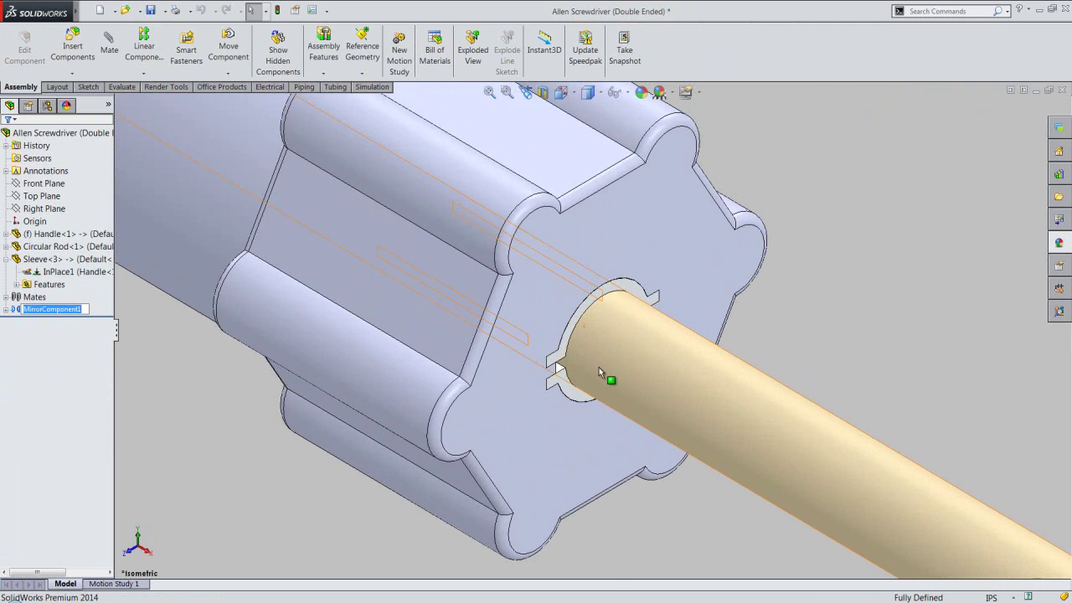
scroll(598, 367, down, 2)
mouse_move(591, 373)
middle_down()
mouse_move(528, 255)
mouse_move(502, 234)
mouse_move(553, 266)
middle_up()
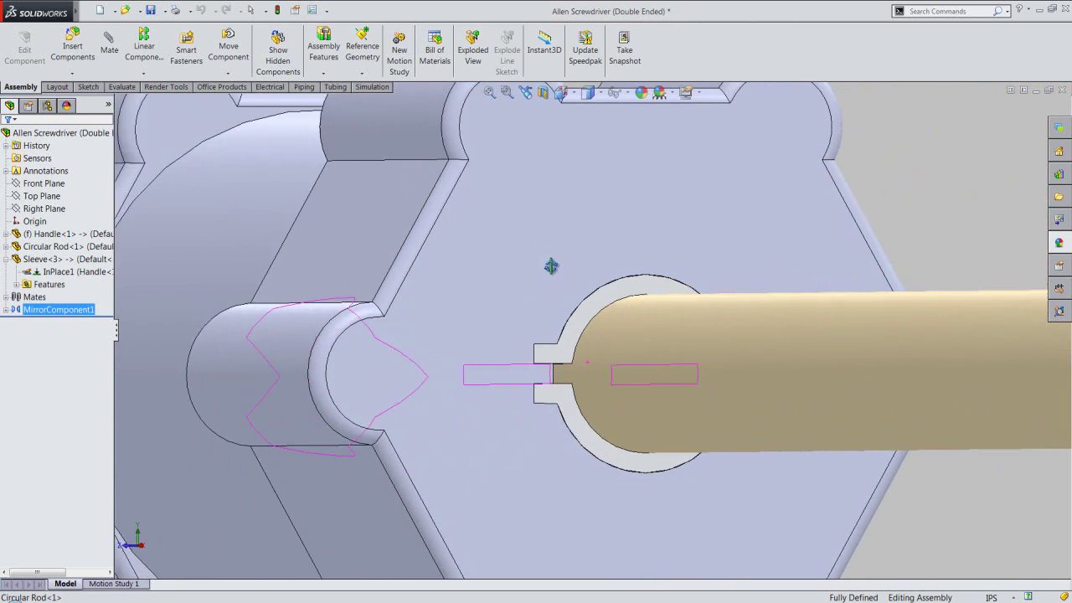
click(526, 93)
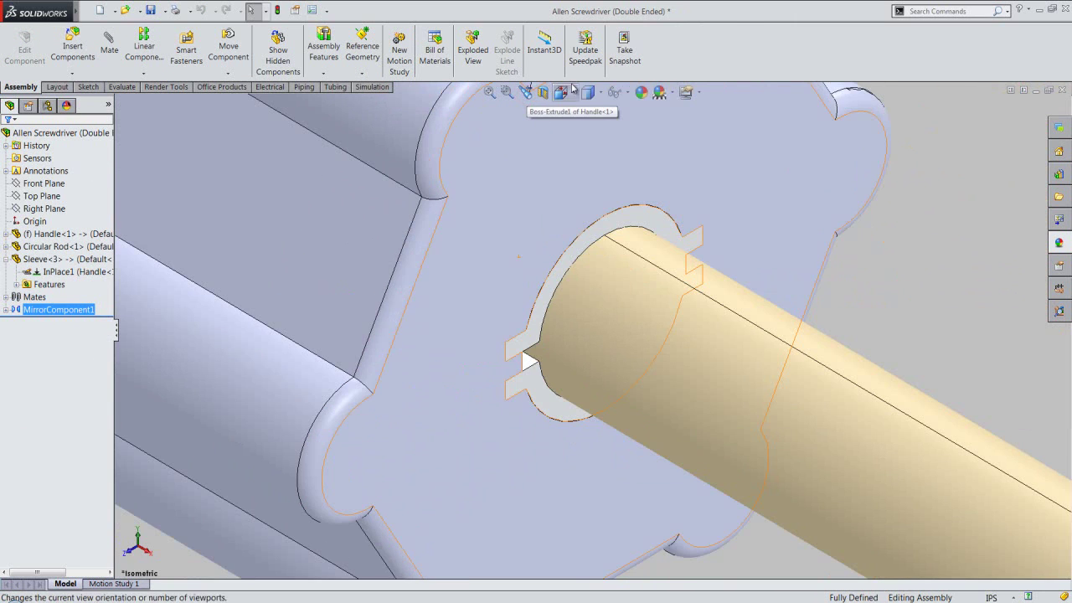
click(560, 92)
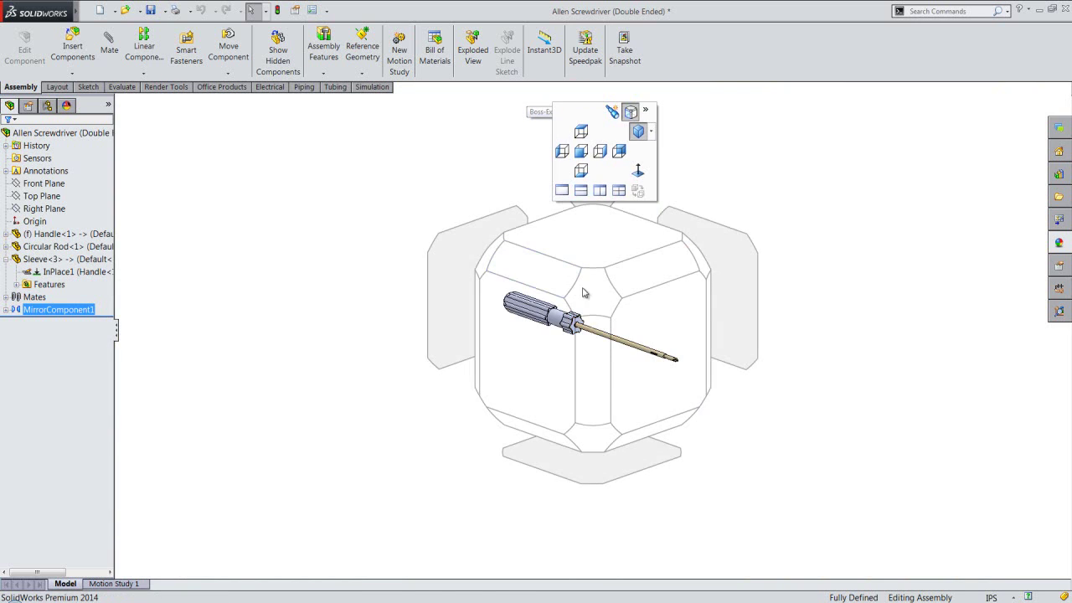
click(586, 291)
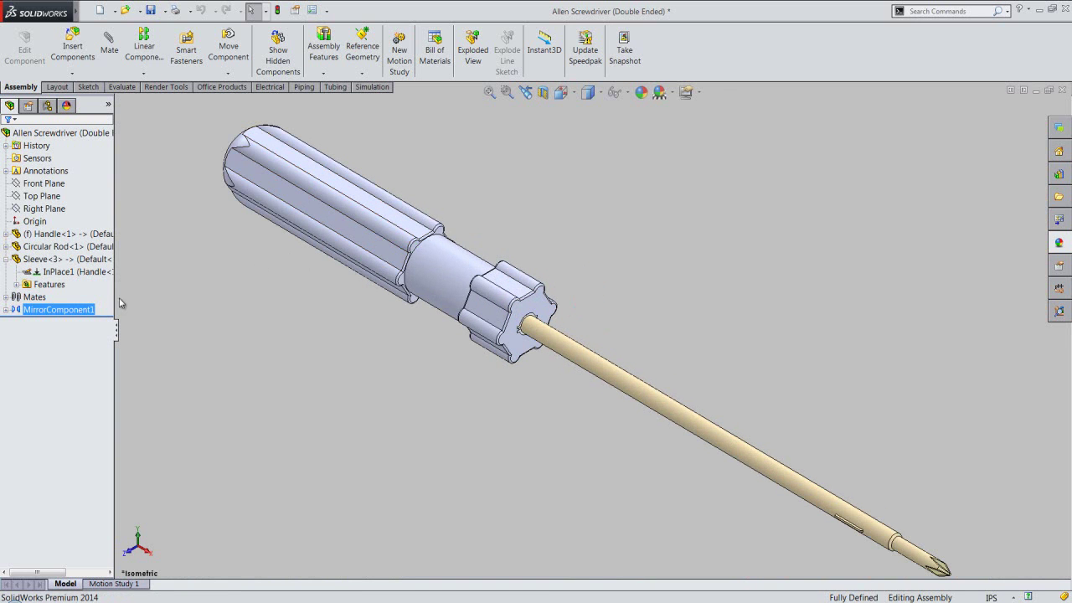
Step: Select the Handle component and edit the part in place
click(59, 234)
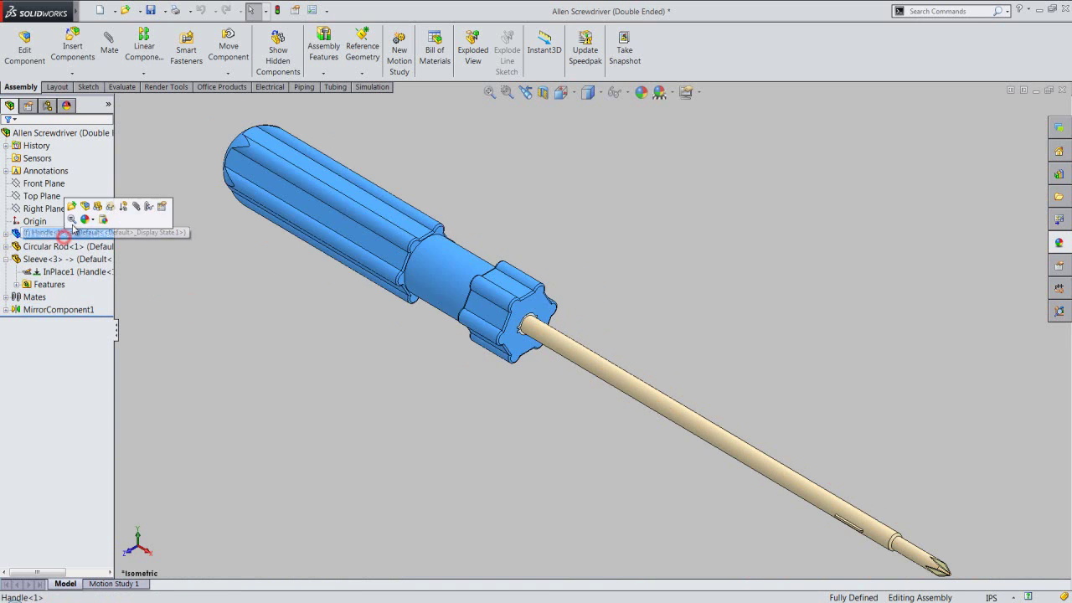
click(85, 208)
click(276, 325)
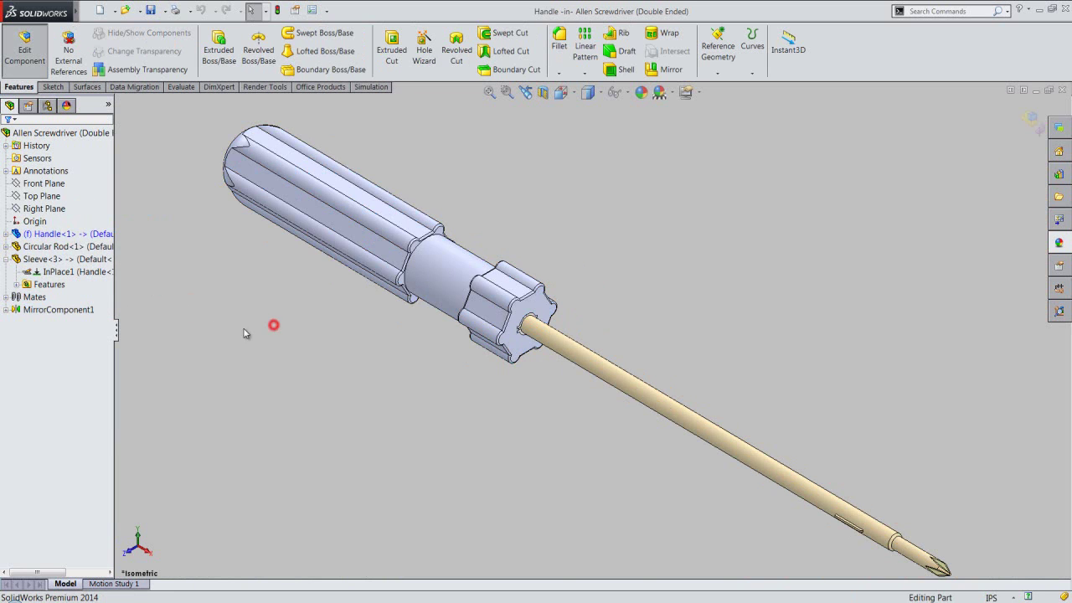
click(86, 237)
drag(87, 237, 280, 173)
Step: Apply Glass > Gloss > reflective green glass to the handle and exit Edit Component
click(641, 92)
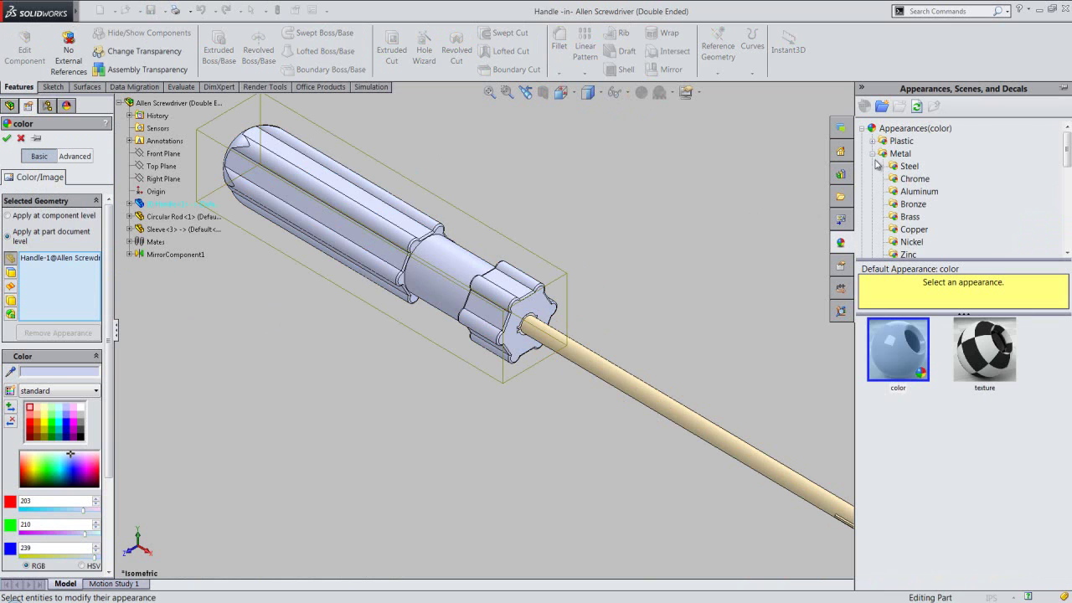
click(873, 153)
click(872, 192)
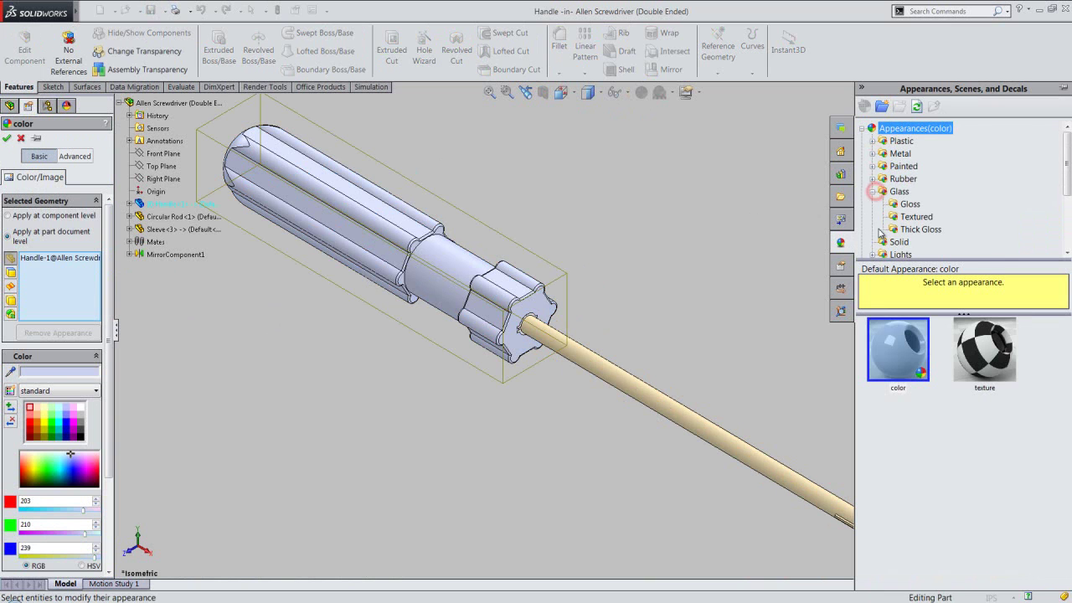
click(908, 203)
scroll(963, 453, down, 3)
click(983, 452)
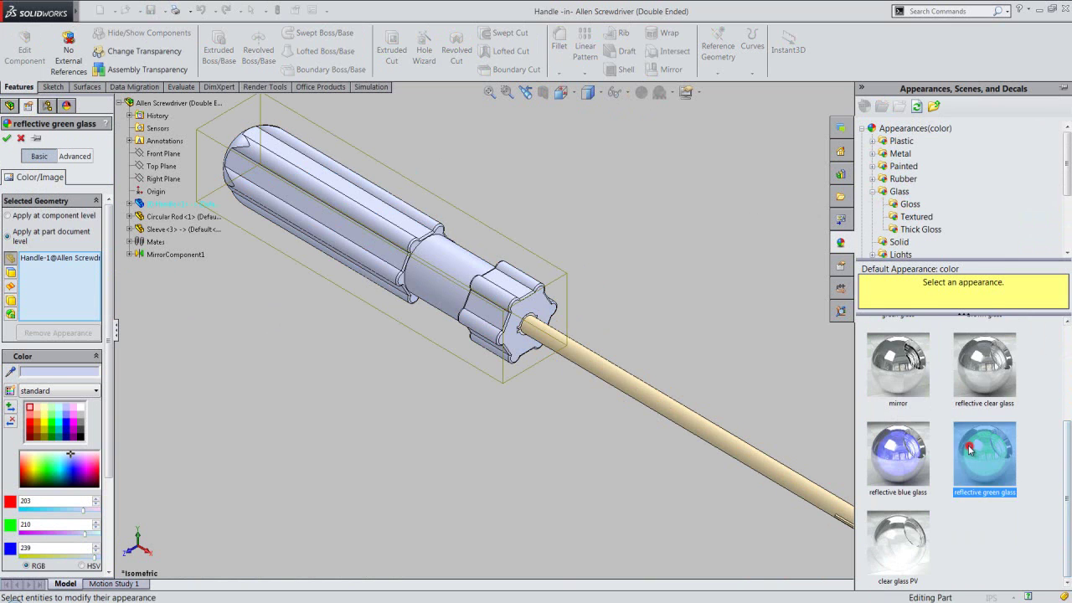
click(6, 139)
click(298, 346)
click(1030, 122)
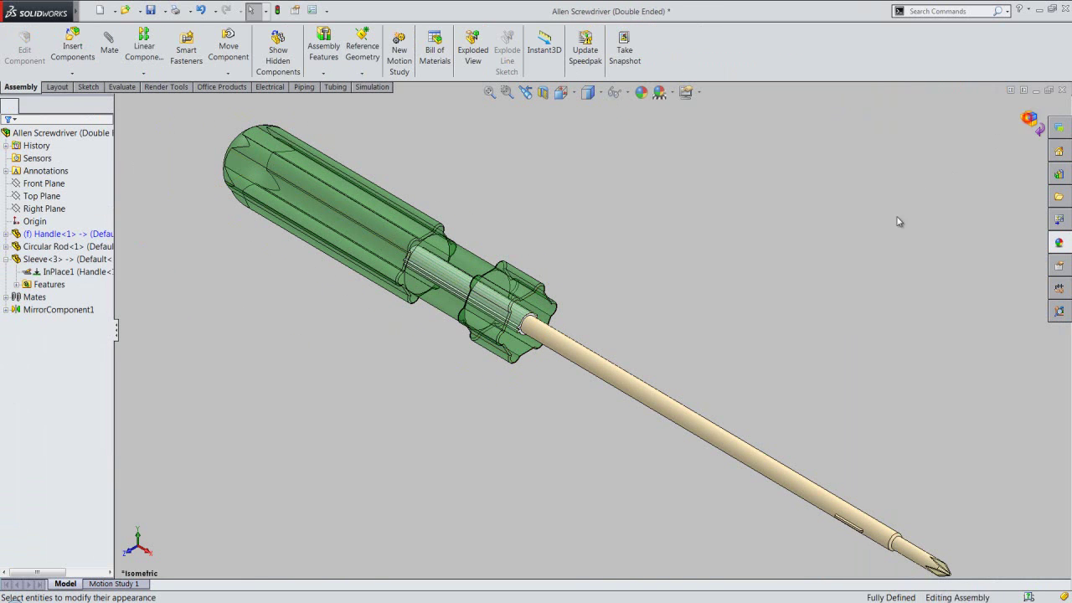
Step: Run Interference Detection on the assembly and confirm no interferences
click(133, 90)
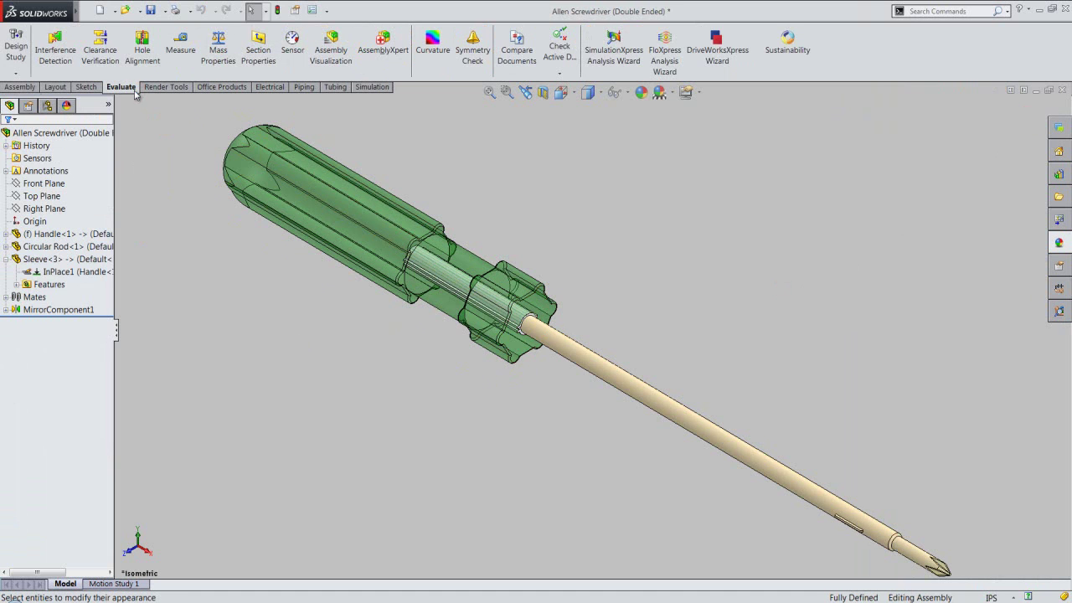
click(56, 50)
click(62, 212)
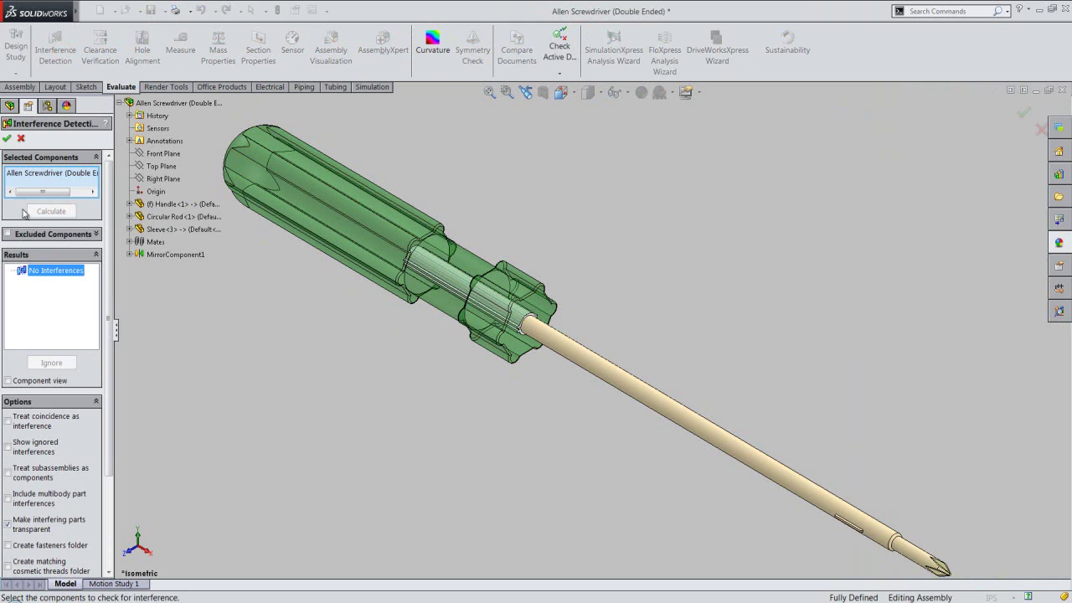
click(7, 140)
click(12, 89)
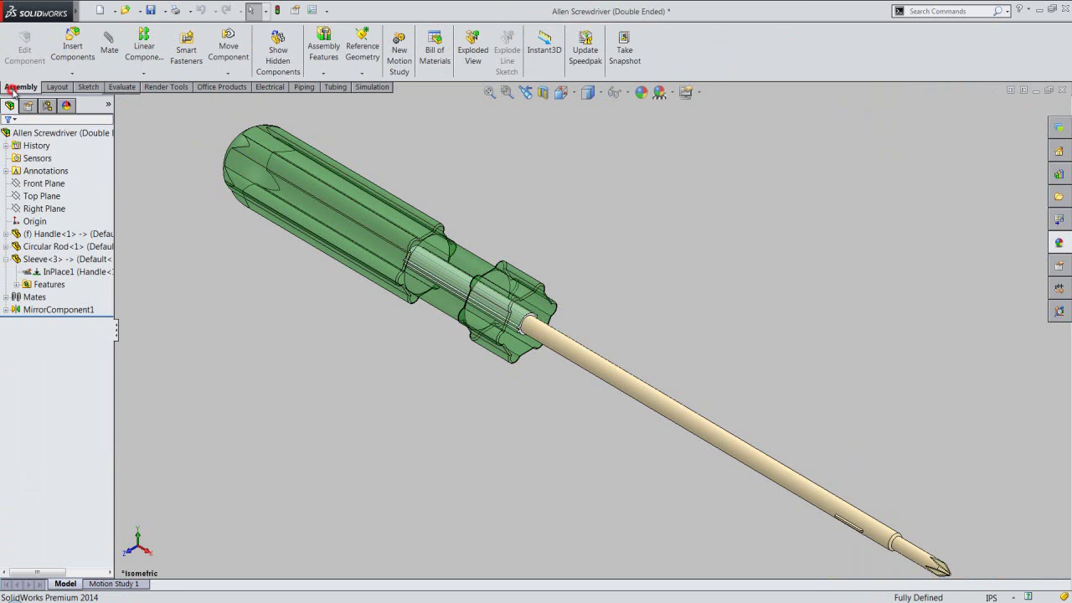
Step: Collapse the Sleeve entry in the tree, inspect the sleeve sideways, restore the view, and rebuild
right_click(94, 176)
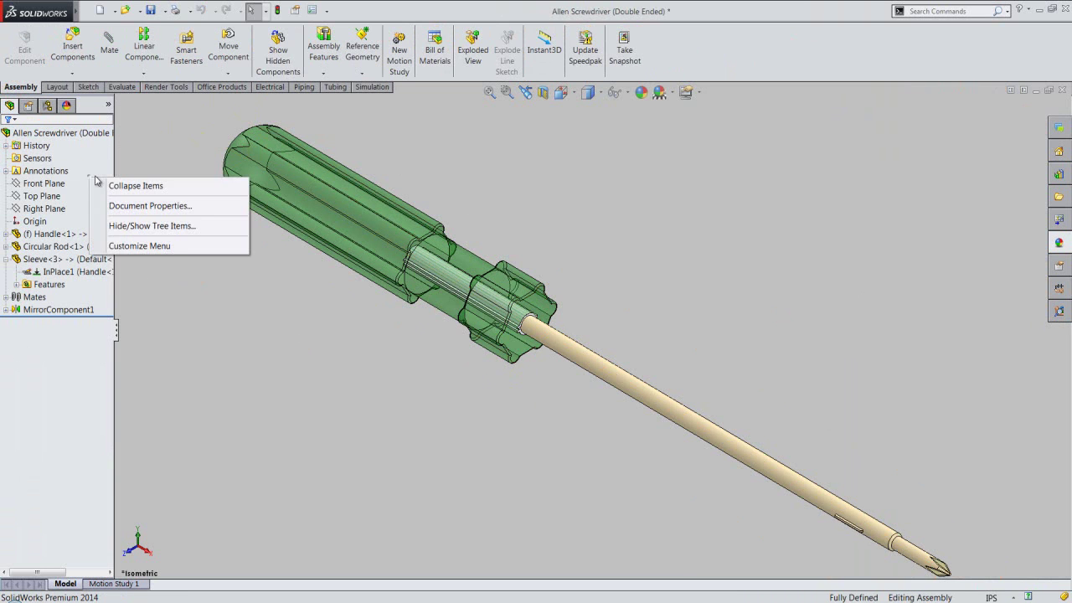
click(111, 184)
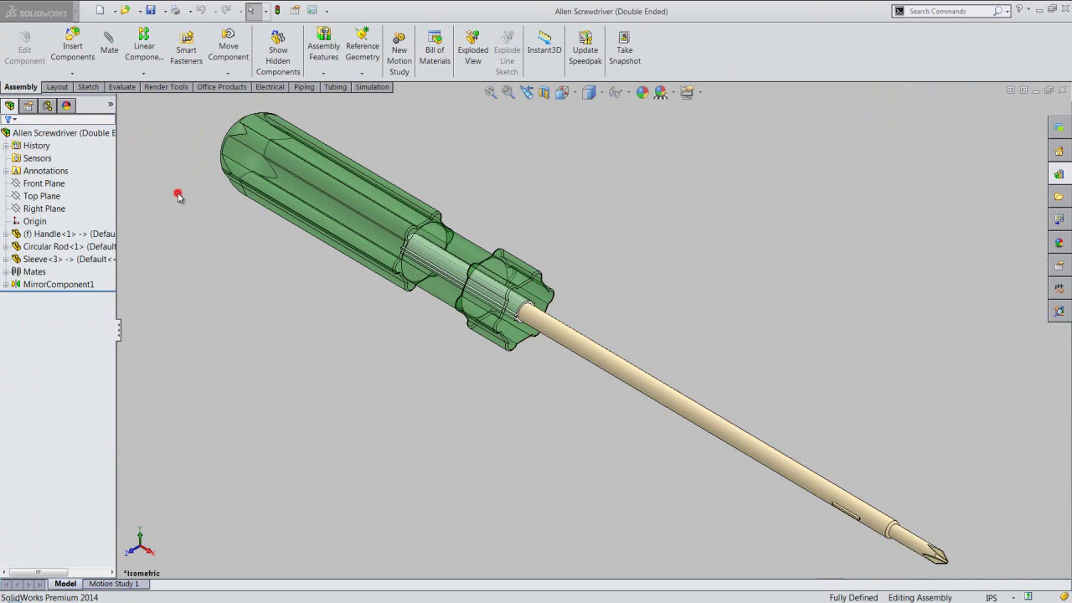
scroll(407, 286, down, 2)
scroll(461, 256, down, 2)
scroll(460, 257, down, 2)
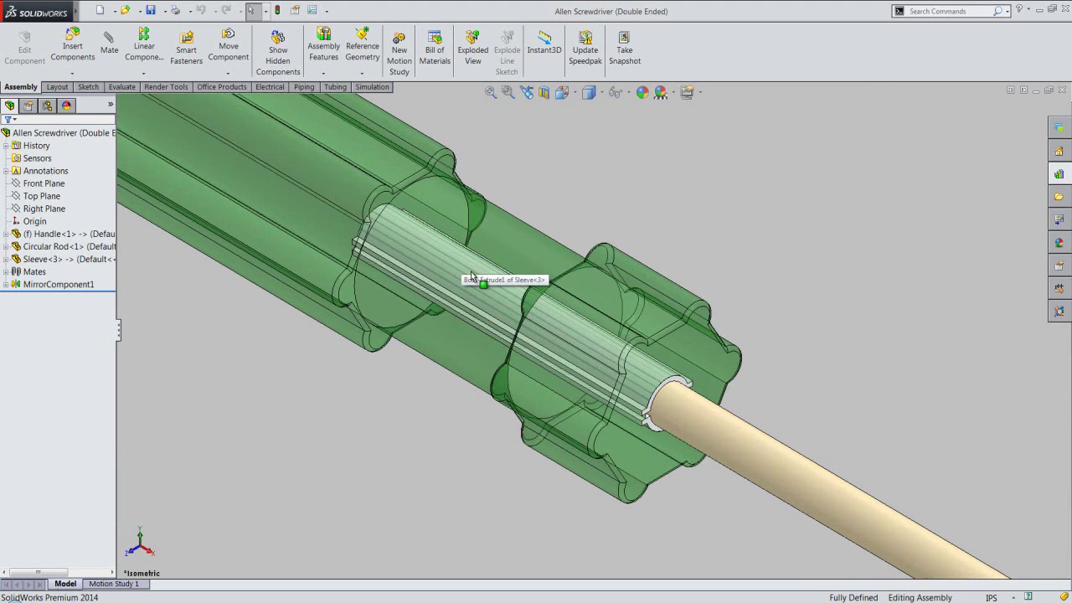
scroll(478, 286, down, 2)
scroll(474, 297, down, 2)
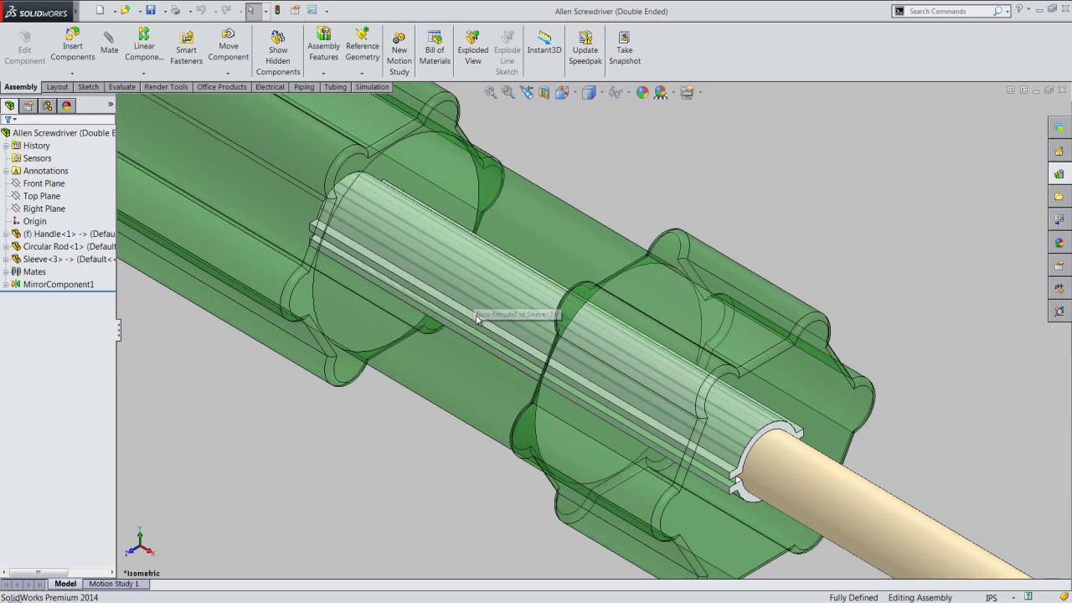
mouse_move(496, 314)
middle_down()
mouse_move(567, 296)
mouse_move(614, 233)
mouse_move(698, 208)
mouse_move(740, 231)
mouse_move(740, 182)
middle_up()
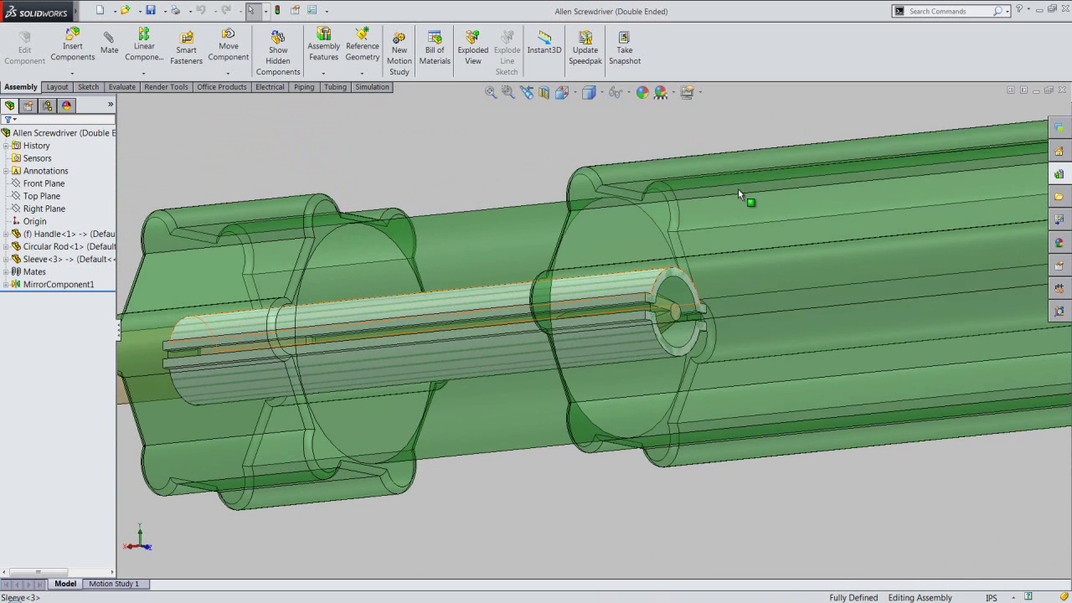
click(529, 93)
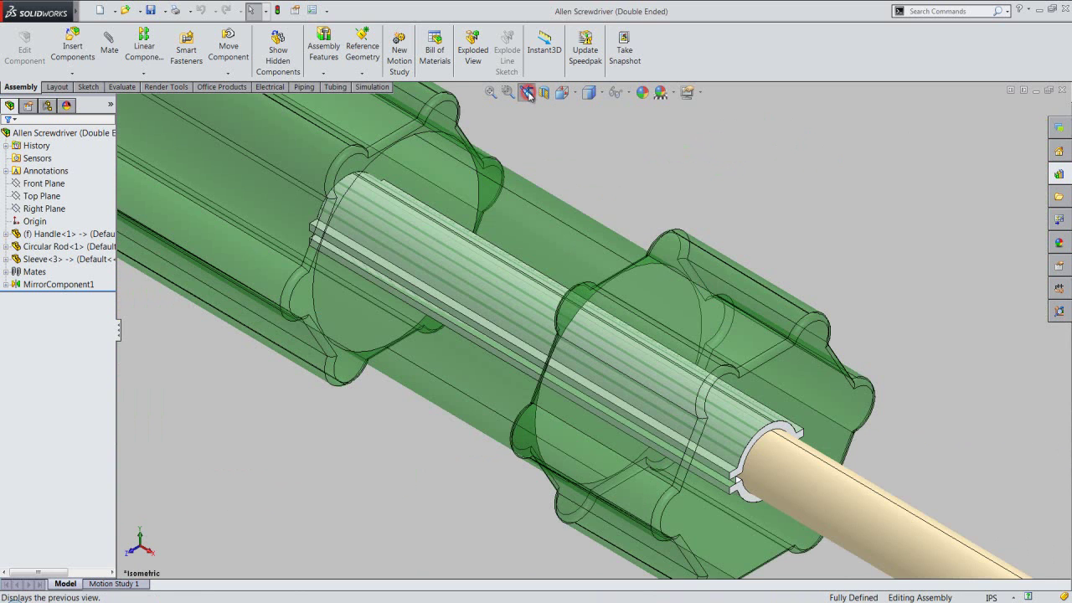
click(530, 94)
click(285, 10)
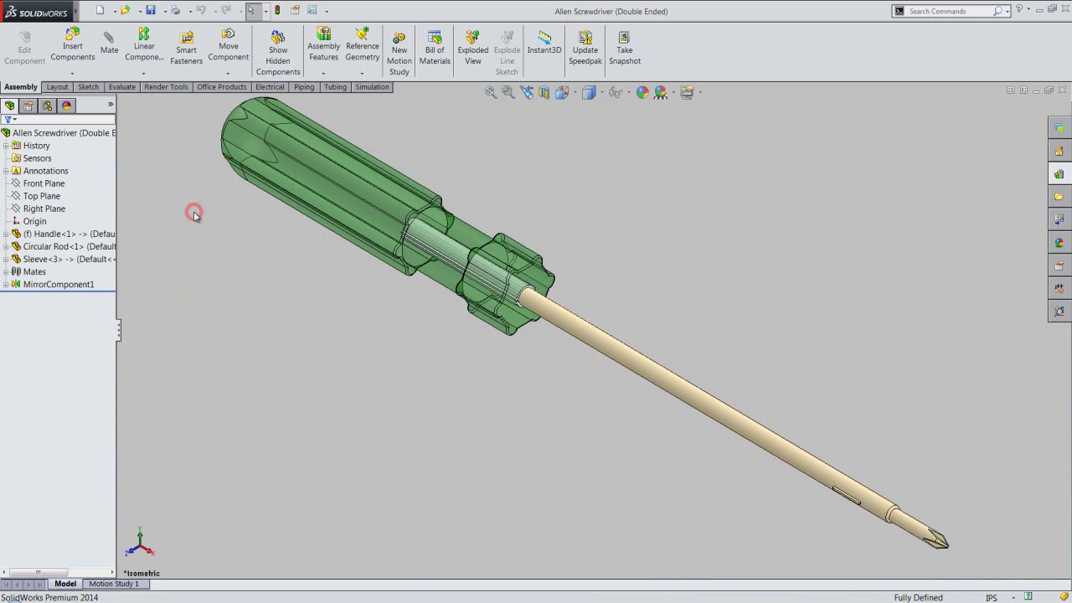
click(117, 329)
right_click(947, 52)
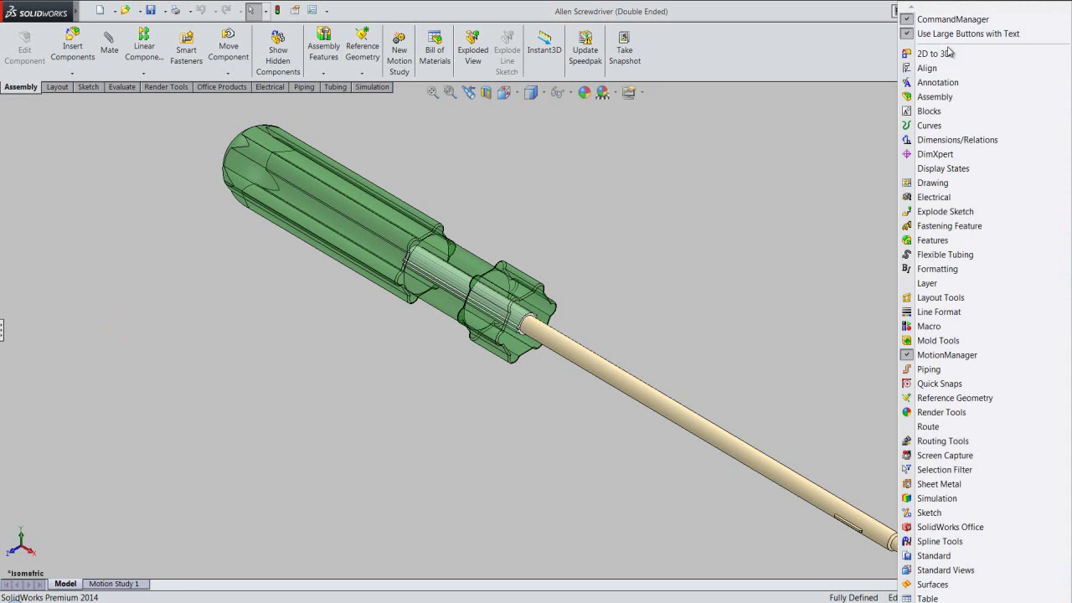
click(910, 34)
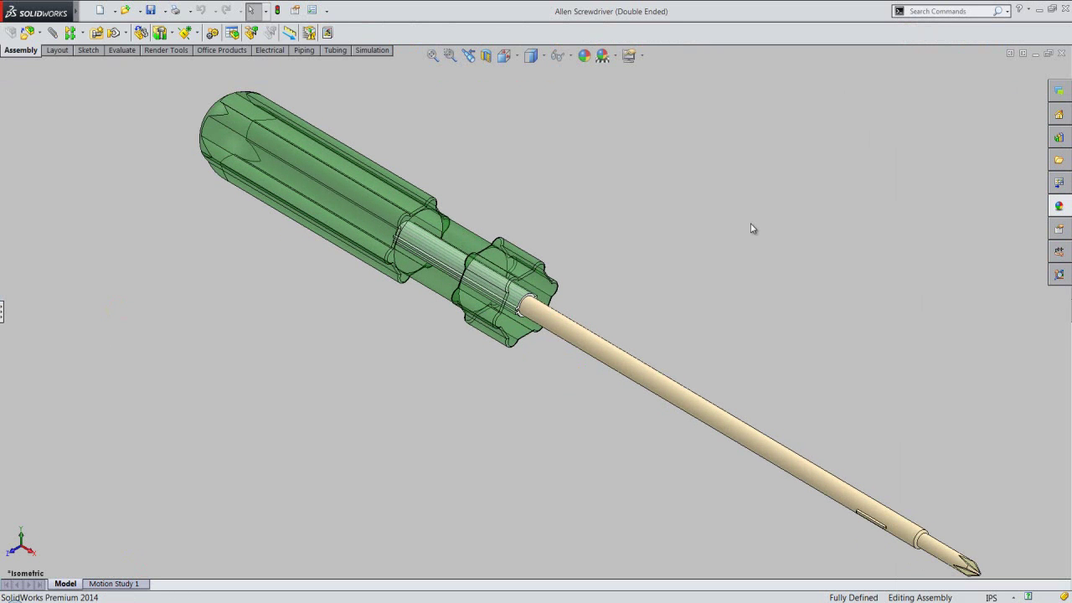
right_click(637, 201)
click(661, 312)
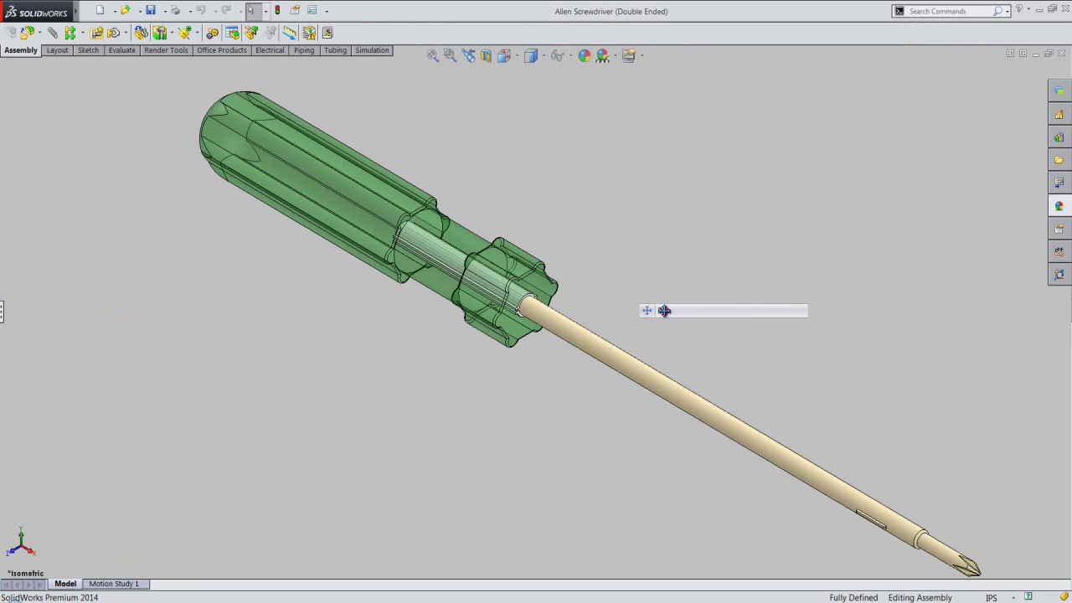
drag(653, 310, 647, 298)
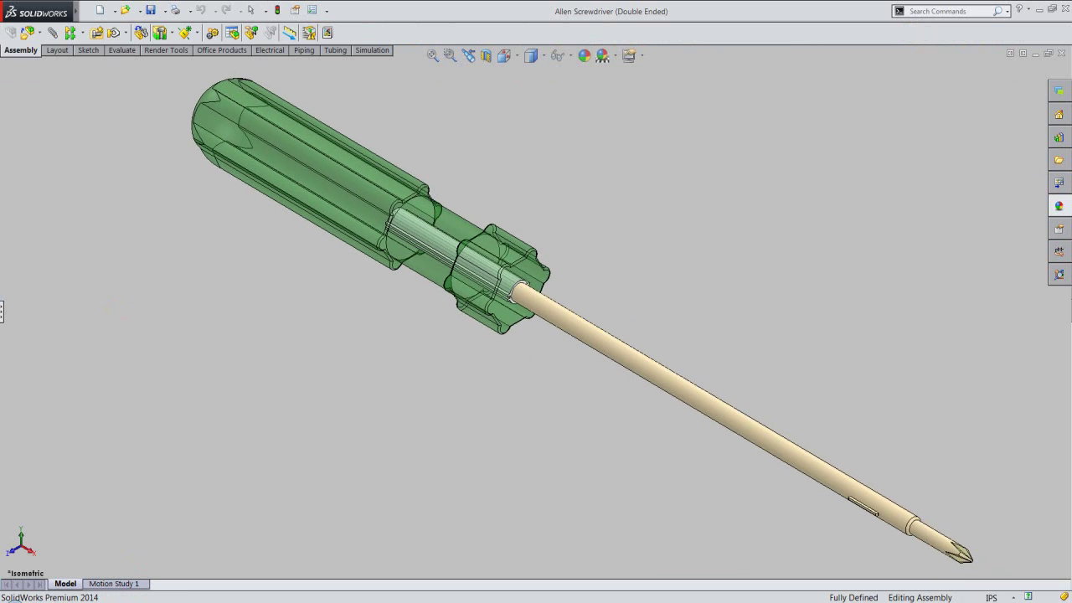
click(517, 58)
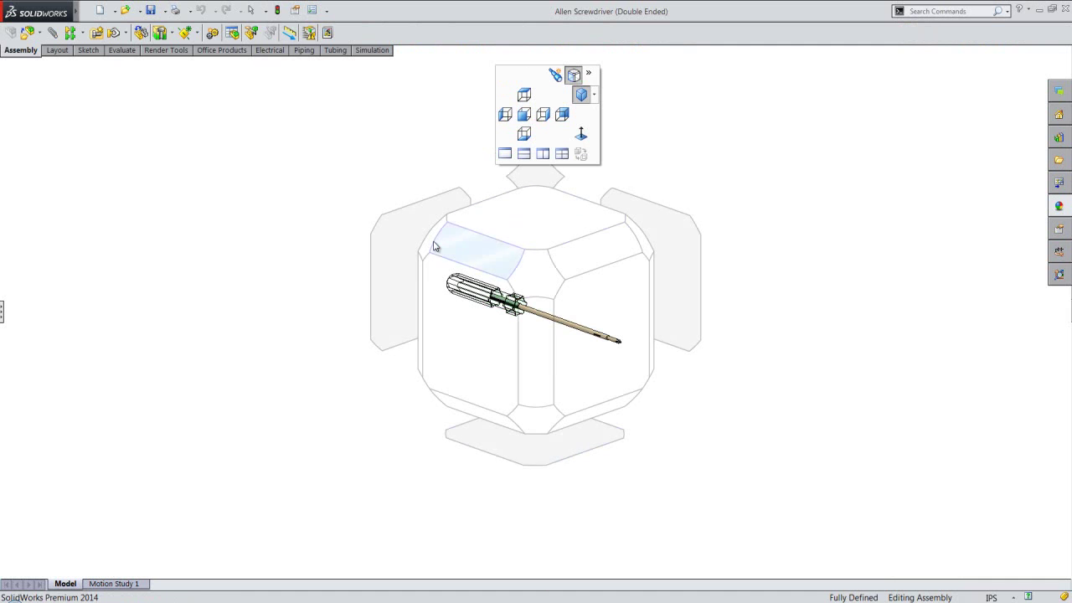
click(430, 240)
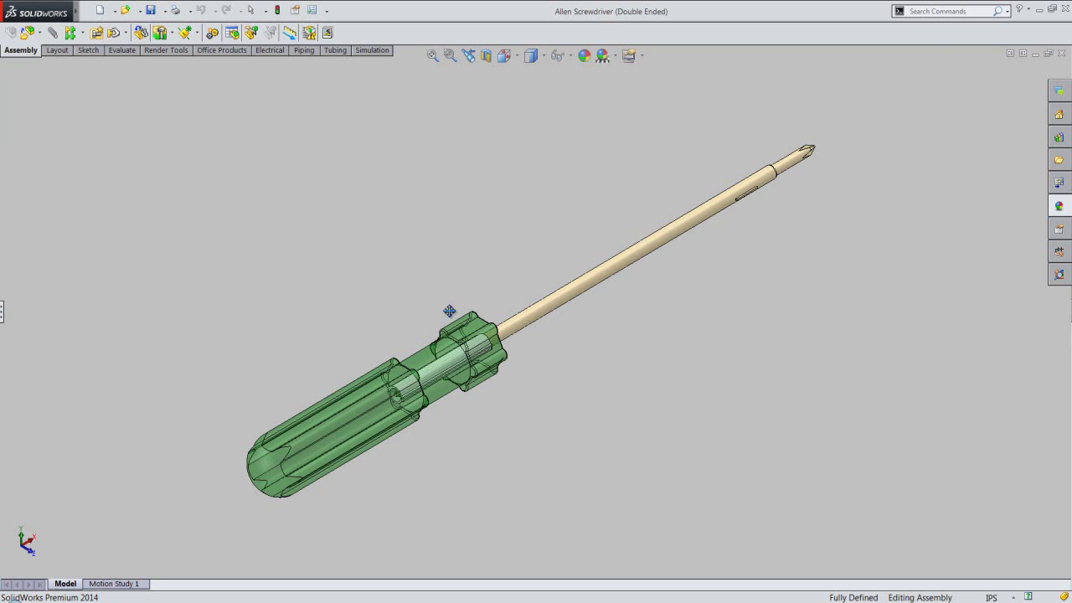
scroll(462, 381, down, 2)
scroll(461, 381, down, 2)
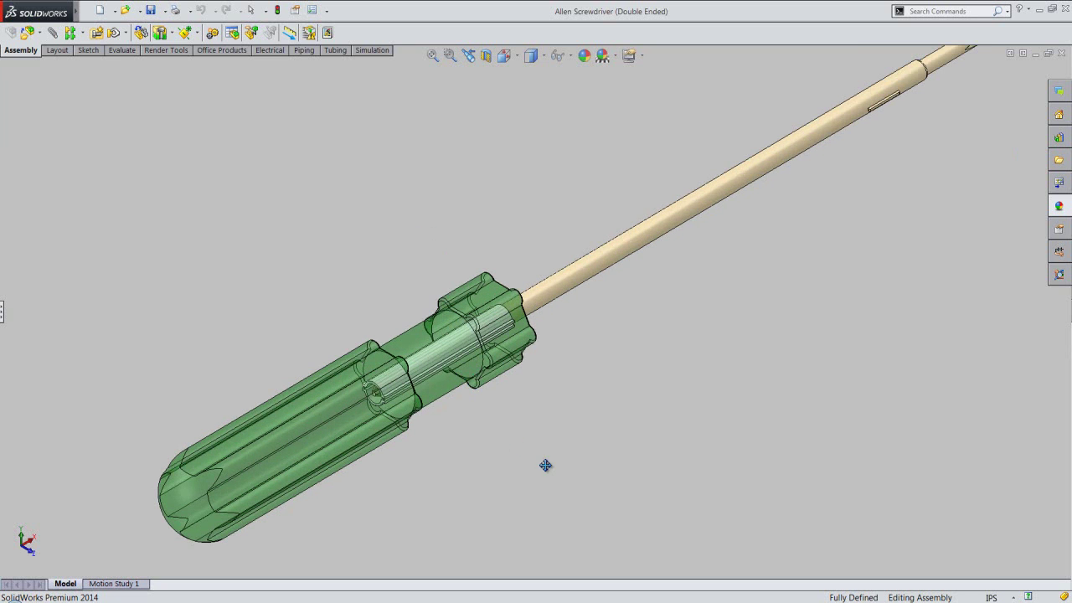
ctrl+middle_drag(545, 466, 527, 446)
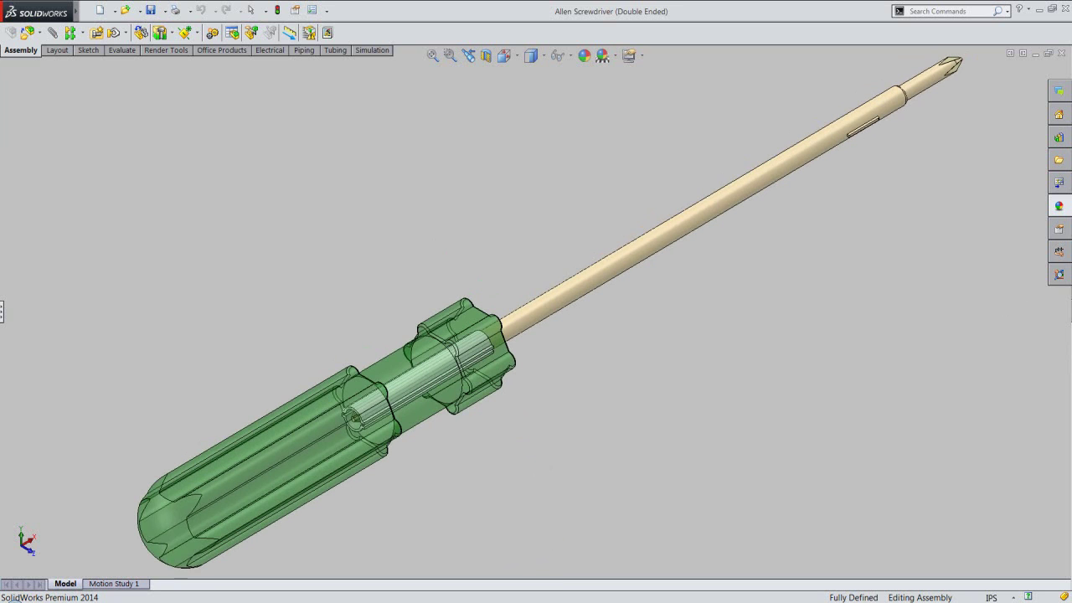
right_click(585, 358)
click(598, 366)
click(1, 309)
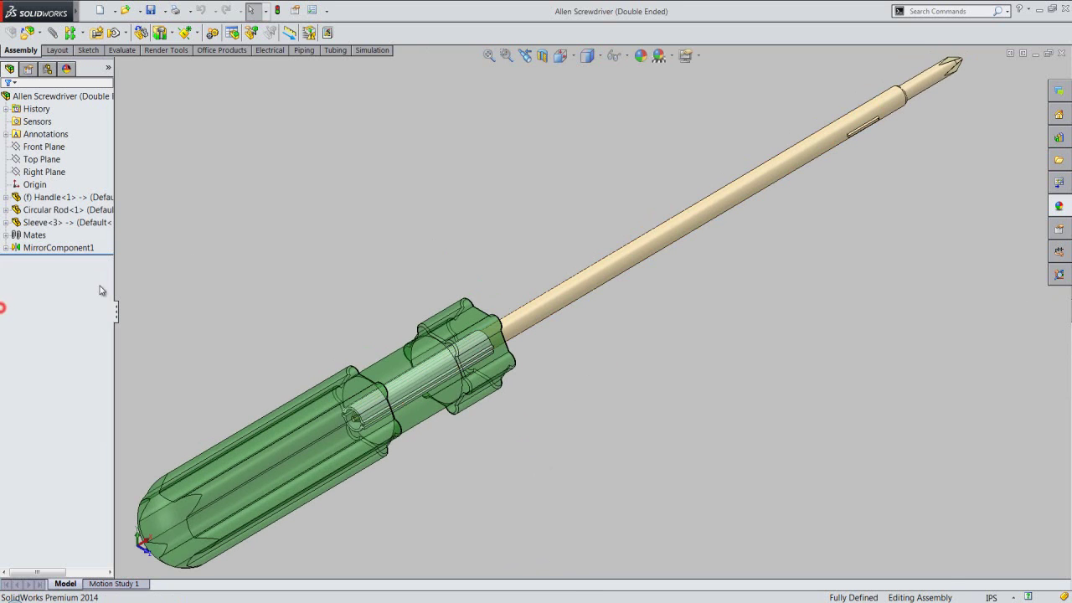
right_click(777, 37)
click(804, 31)
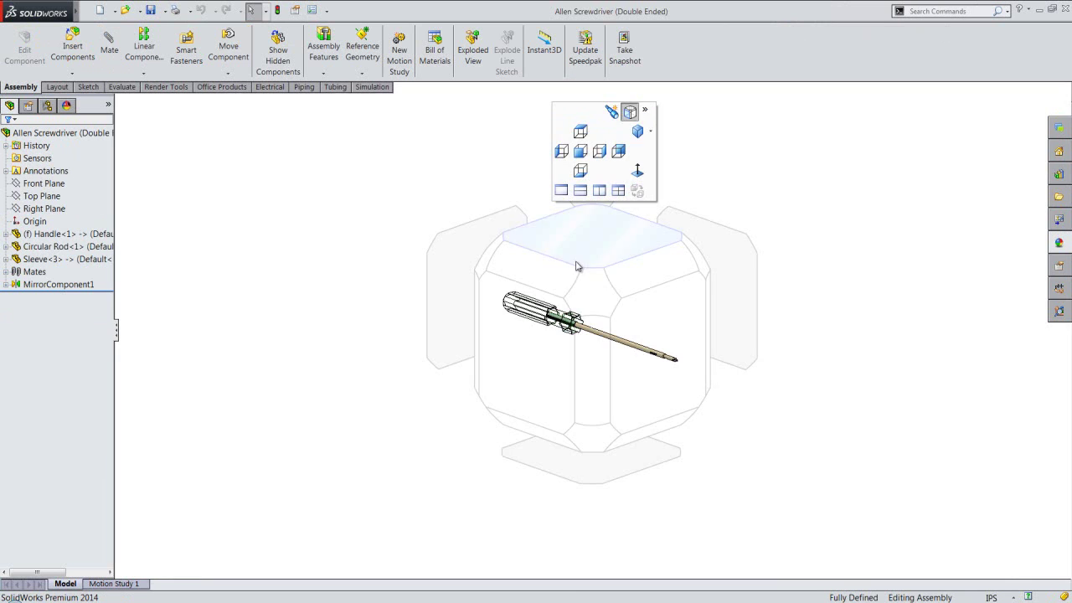
click(598, 285)
scroll(591, 356, down, 1)
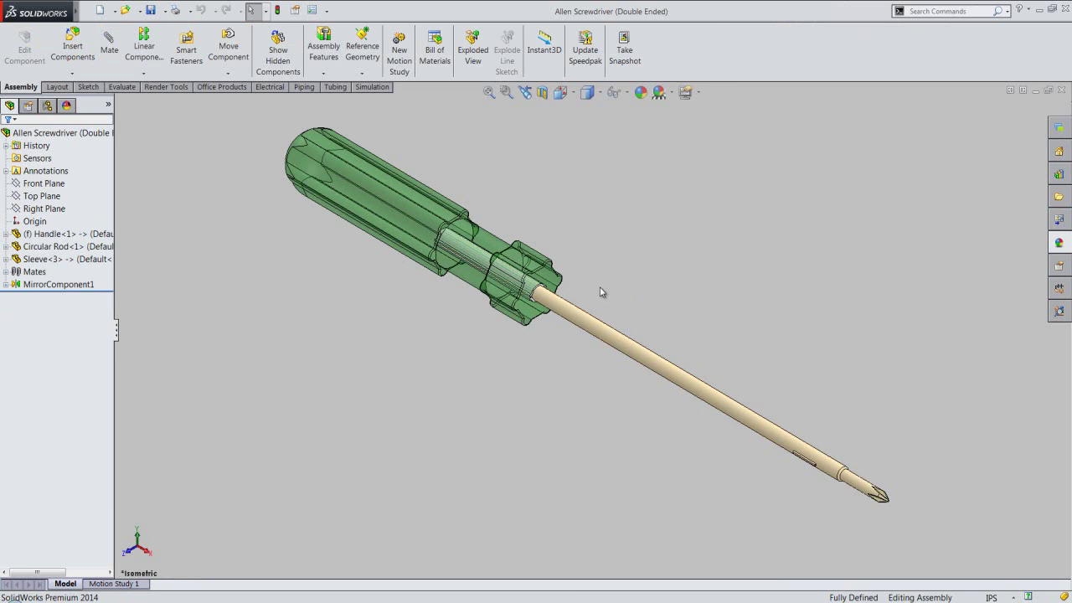
scroll(599, 287, down, 2)
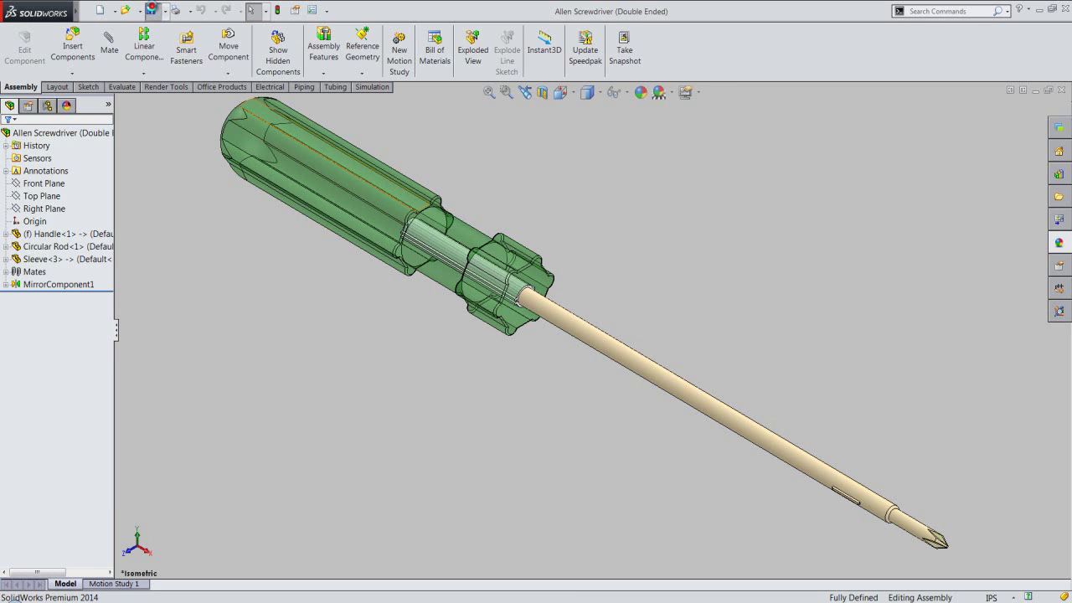
click(26, 87)
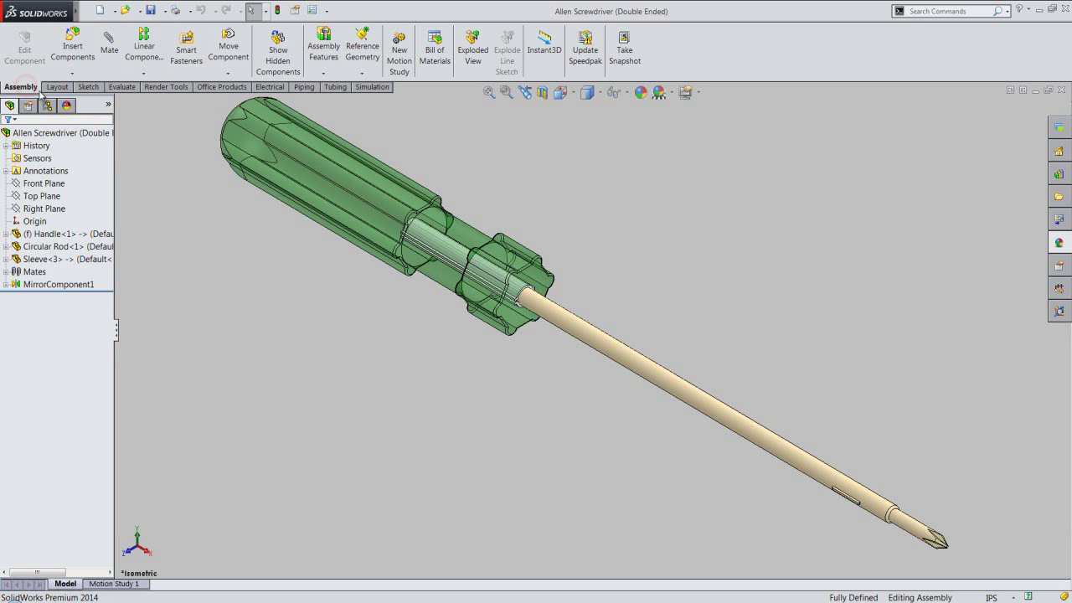